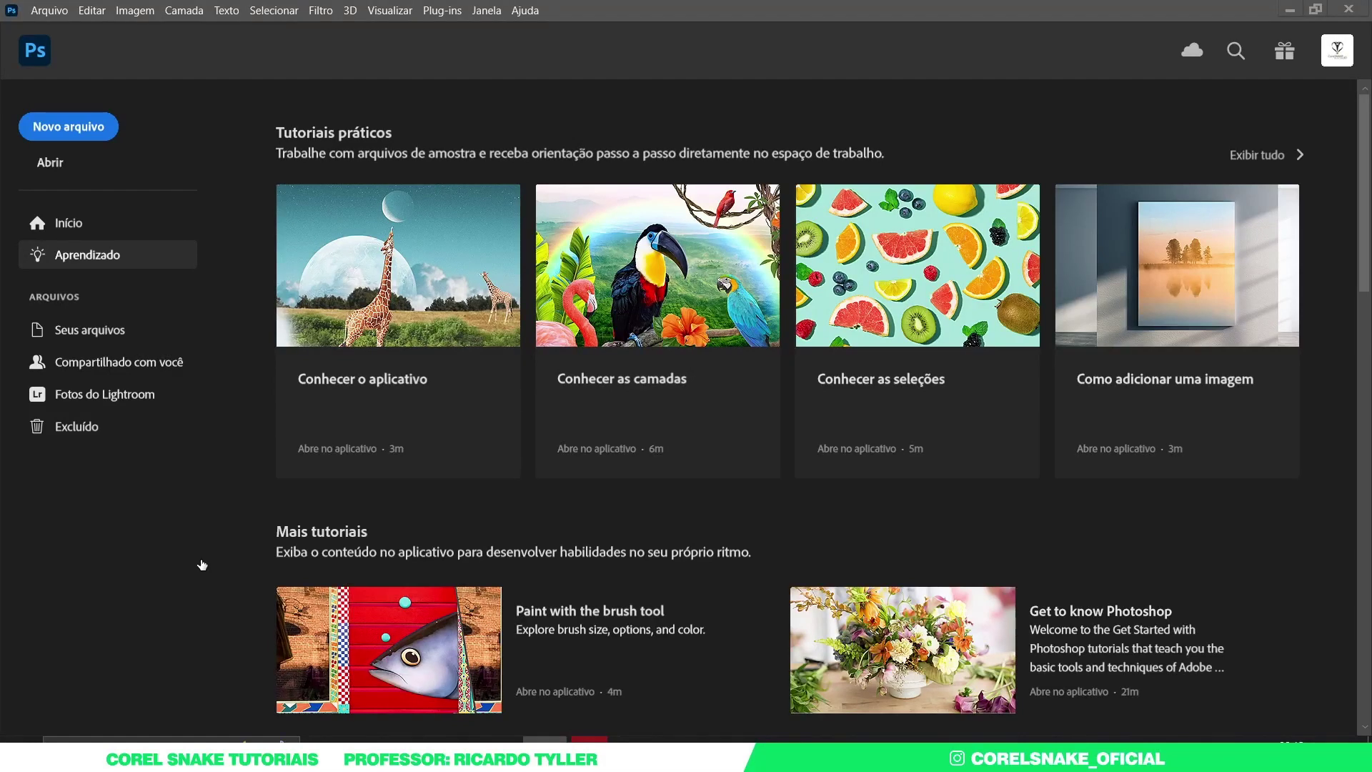
# Make a blank document with width and height both set to 1080 px
pyautogui.hotkey('ctrl', 'n')
pyautogui.click(1008, 666)
pyautogui.click(50, 11)
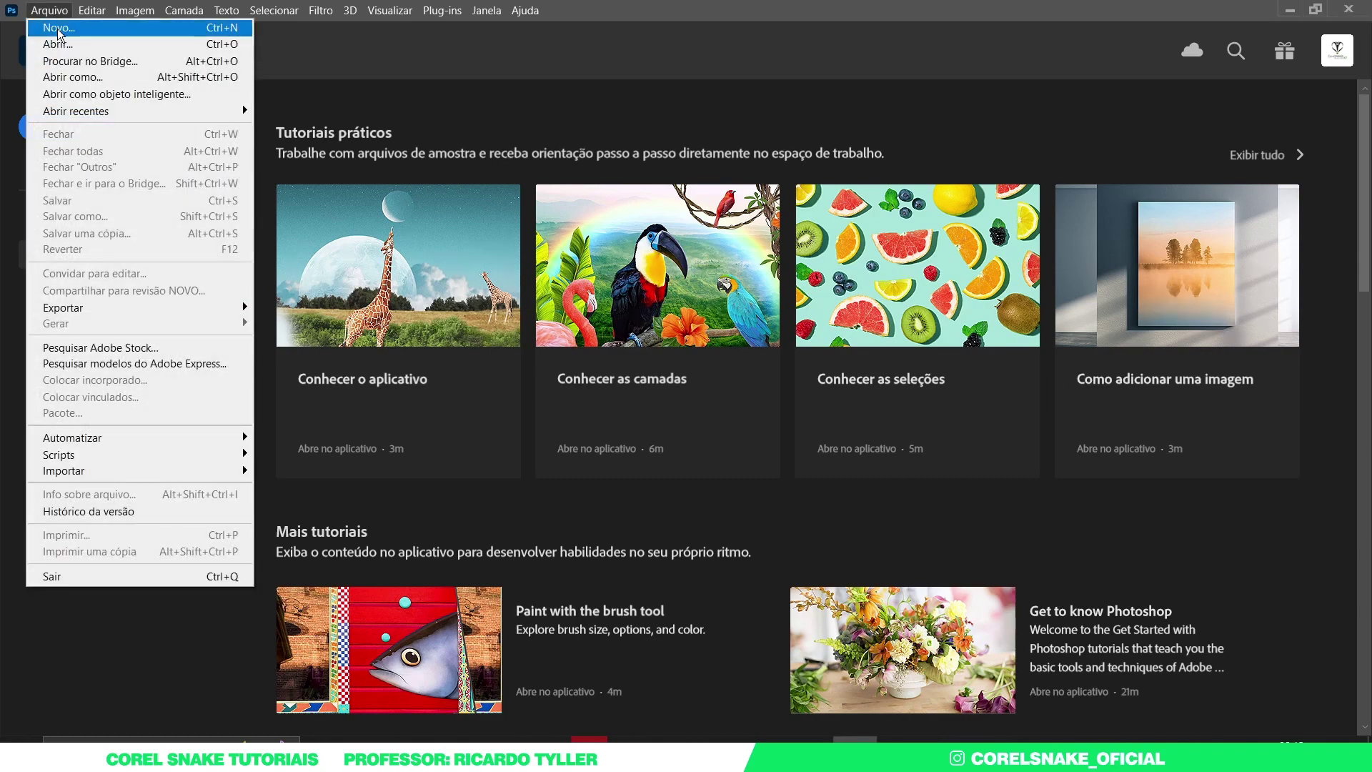
pyautogui.click(59, 29)
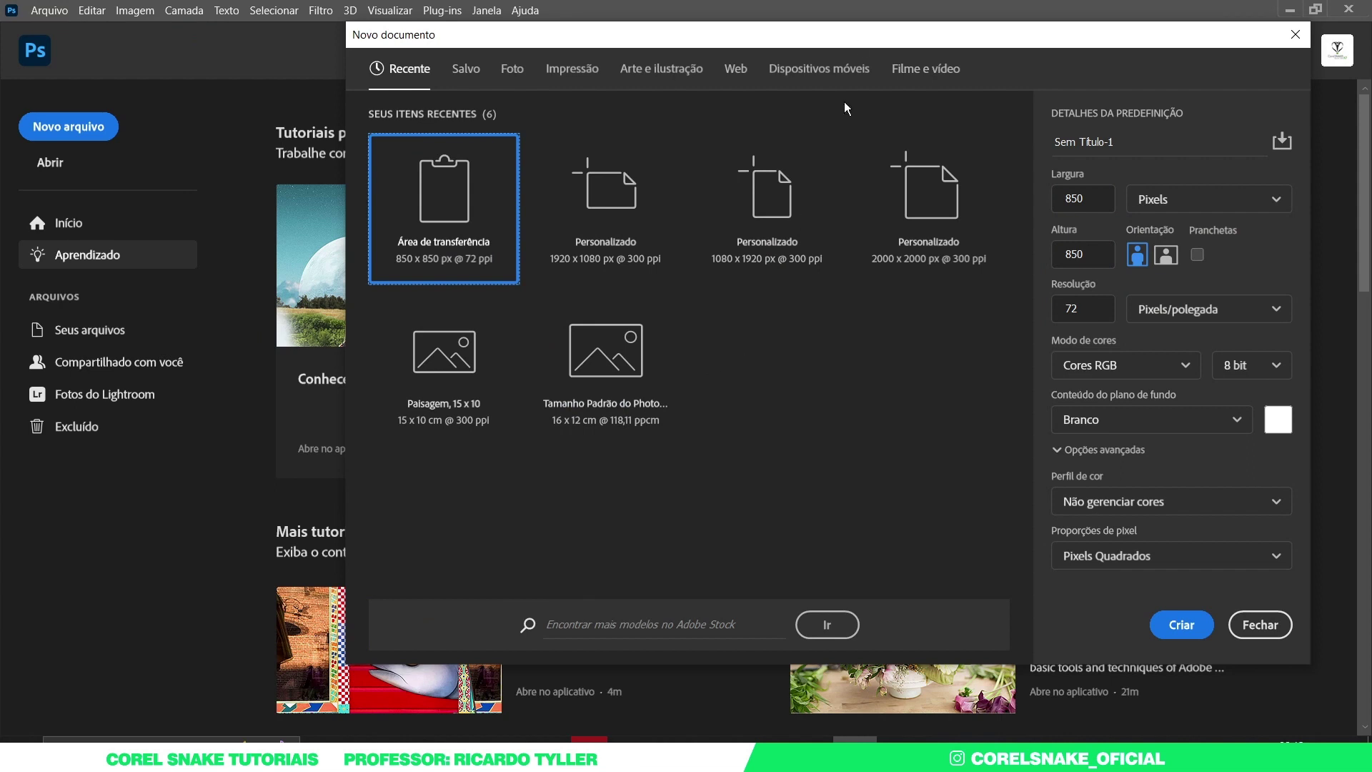
pyautogui.moveTo(822, 32); pyautogui.dragTo(650, 81)
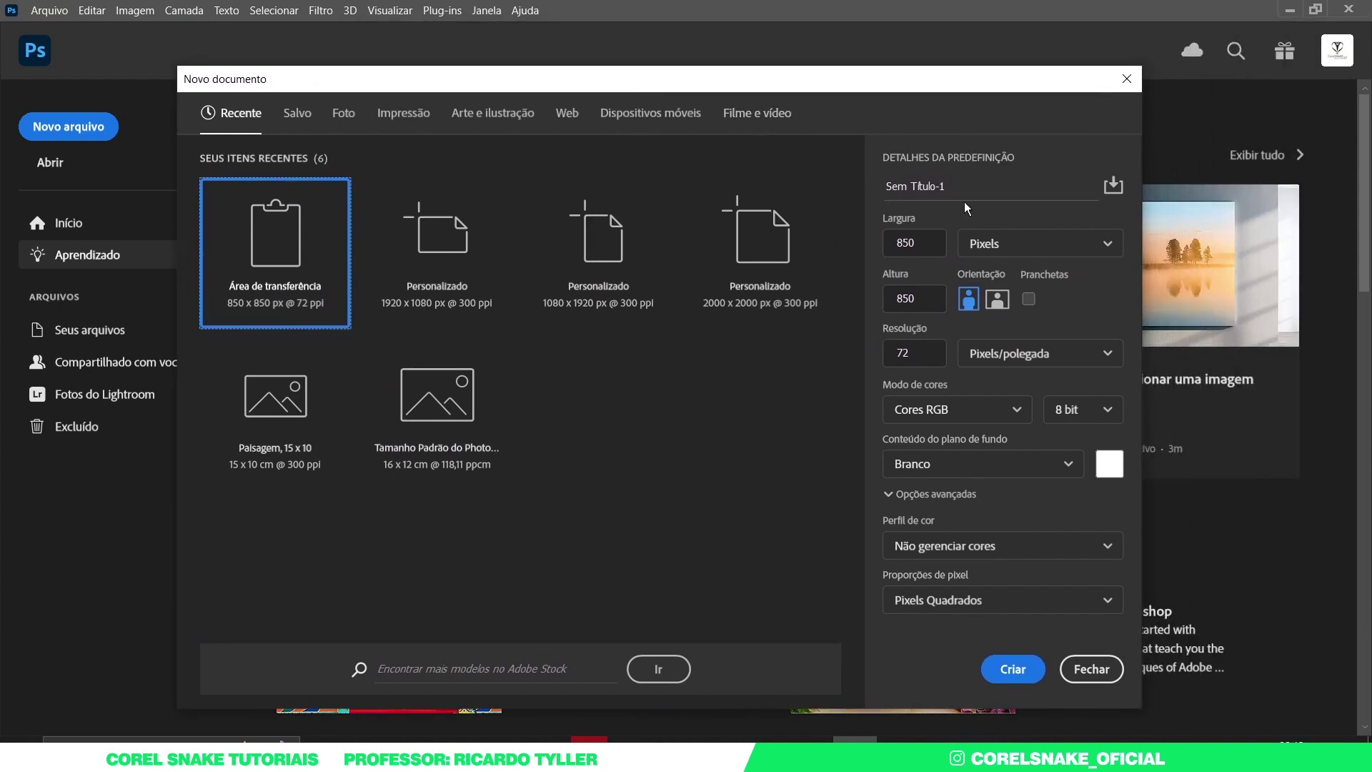
pyautogui.doubleClick(884, 248)
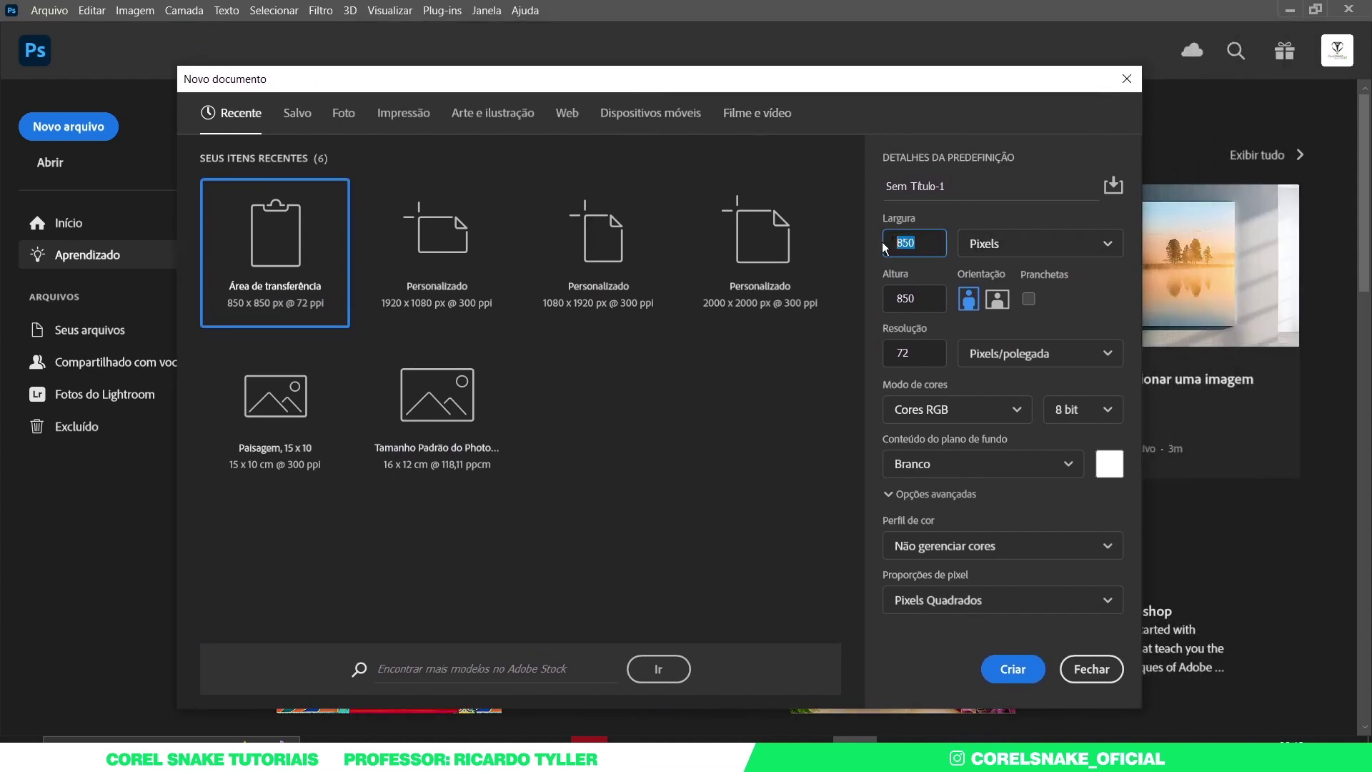
pyautogui.write('10')
pyautogui.press('Tab')
pyautogui.write('10')
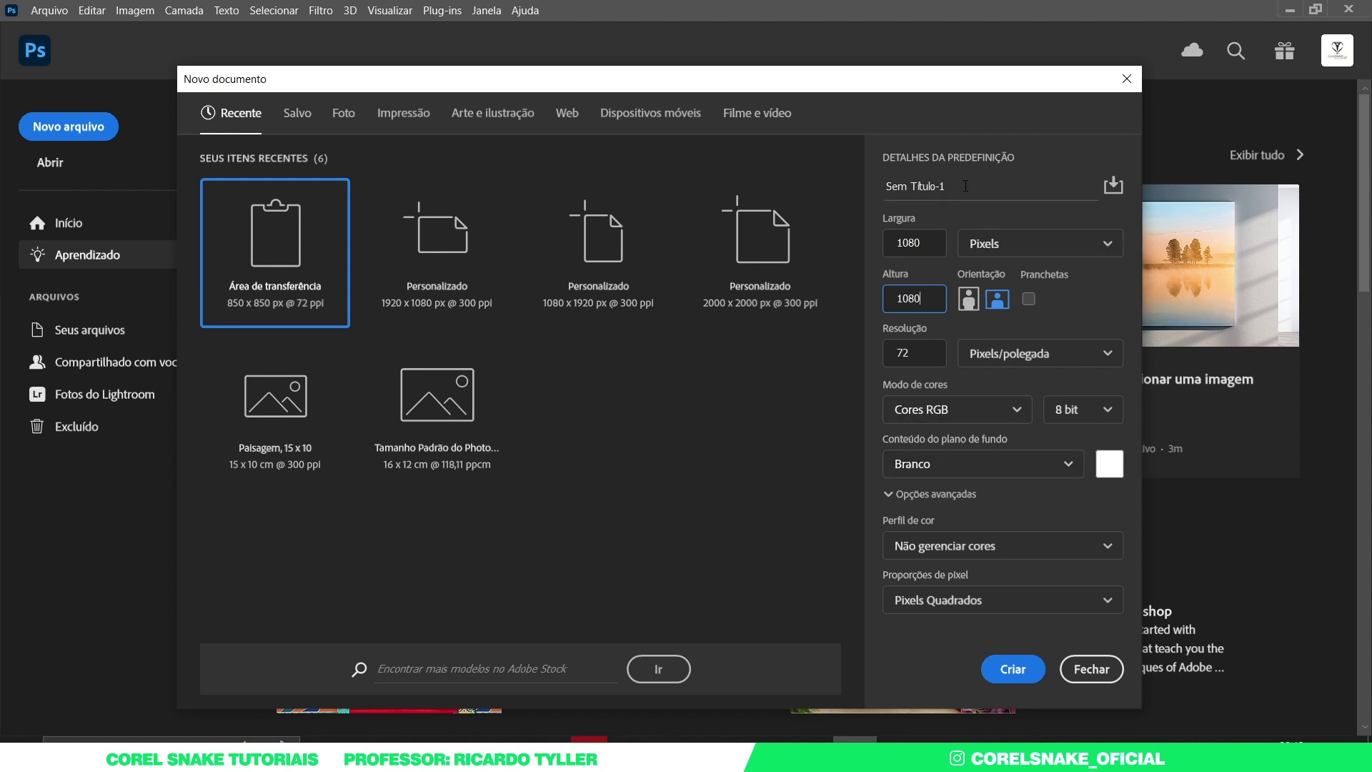
pyautogui.press('Tab')
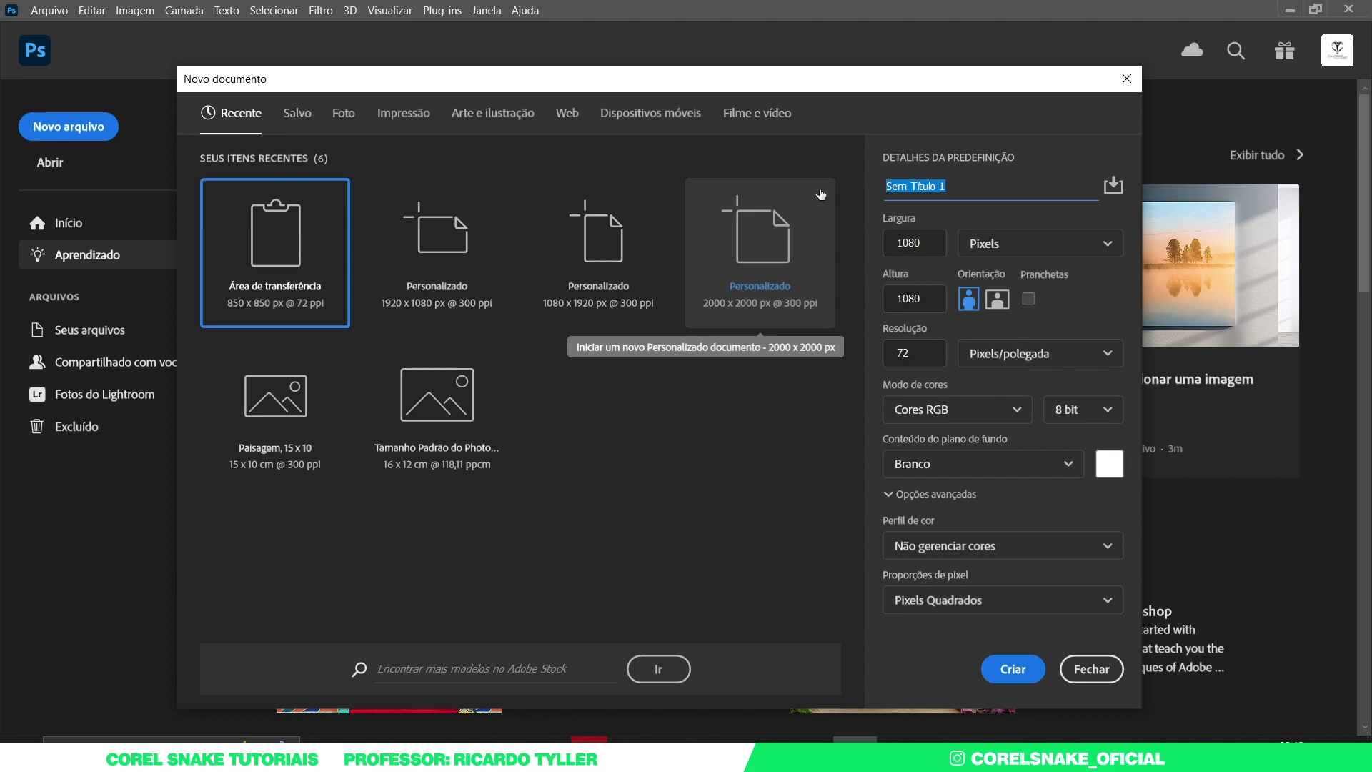
pyautogui.click(1015, 670)
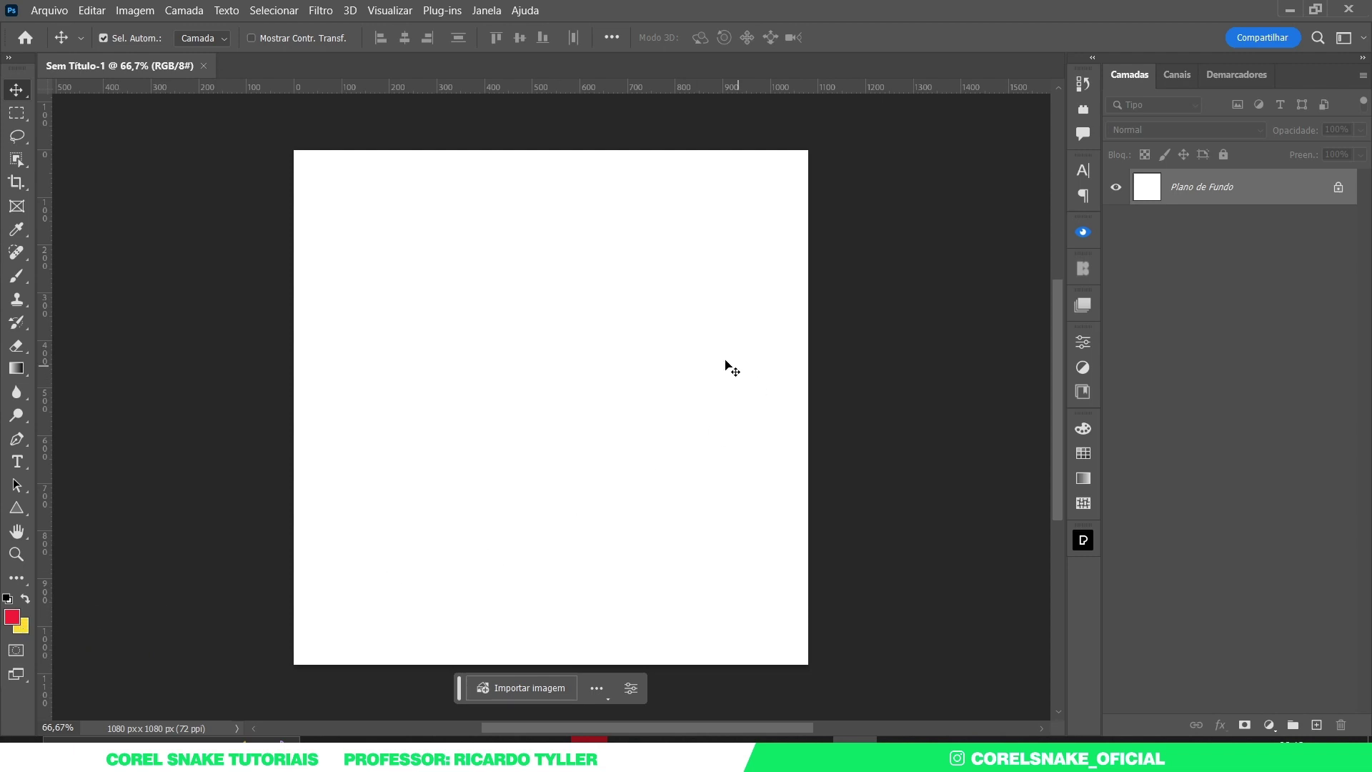
# Drag a horizontal guide and a vertical guide to the 540 px canvas centre
pyautogui.moveTo(508, 87); pyautogui.dragTo(543, 407)
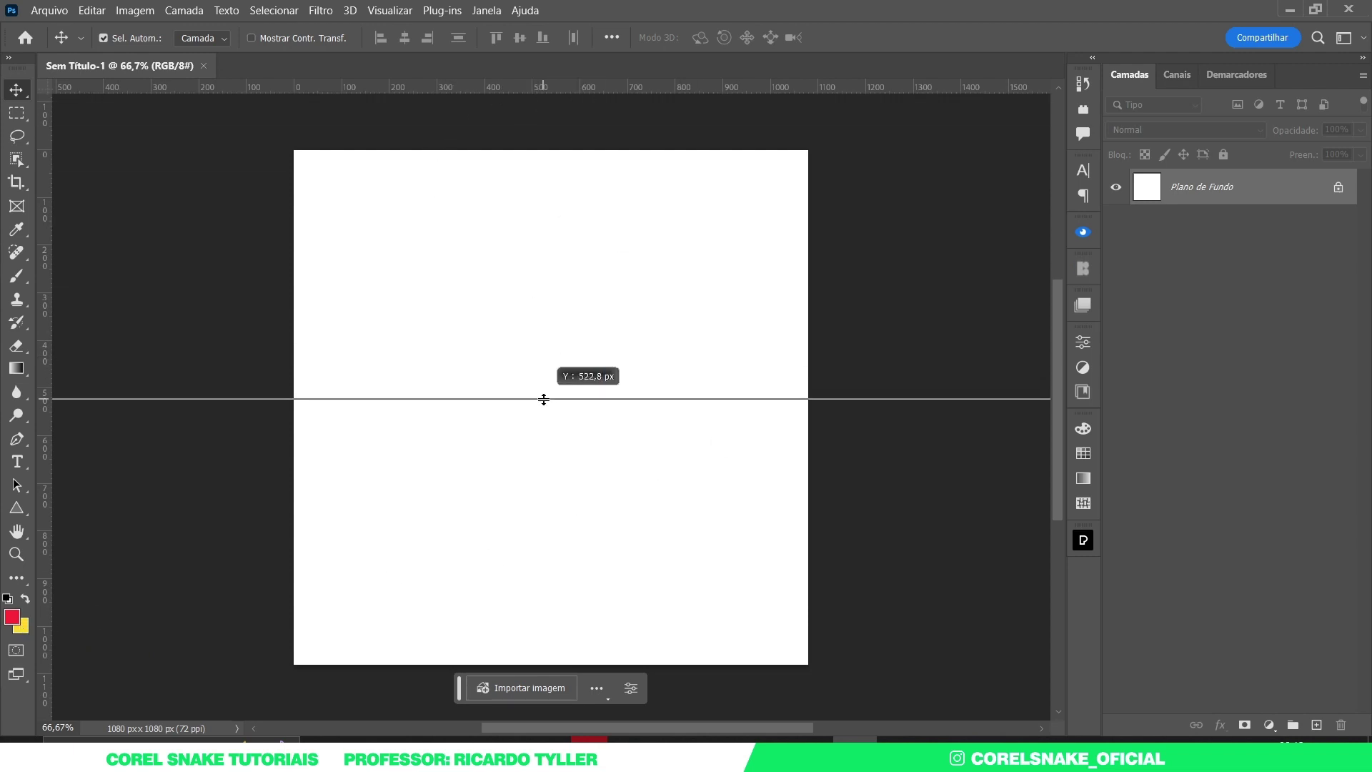
pyautogui.moveTo(44, 315); pyautogui.dragTo(551, 321)
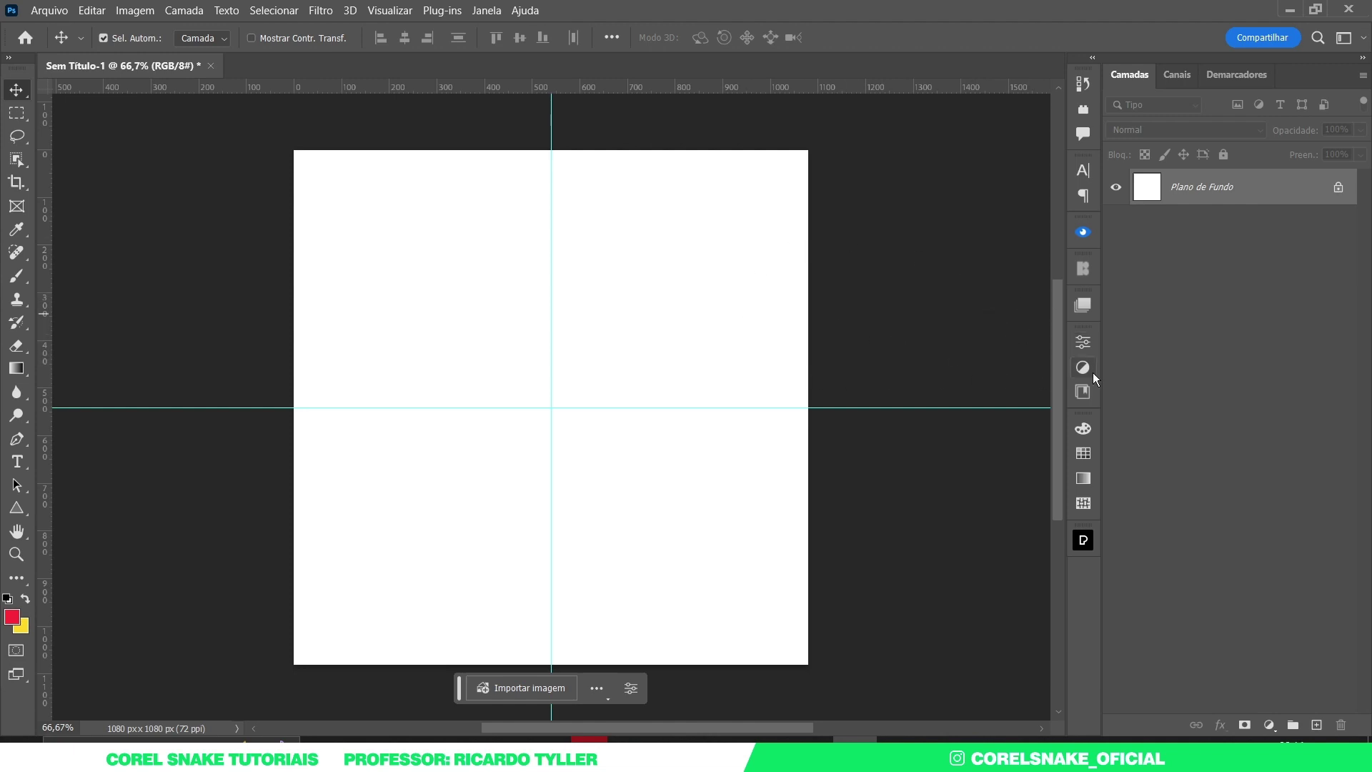
# Place the Produto chip bag from Libraries, scale it to about 47% and tilt it 7 degrees
pyautogui.click(1083, 392)
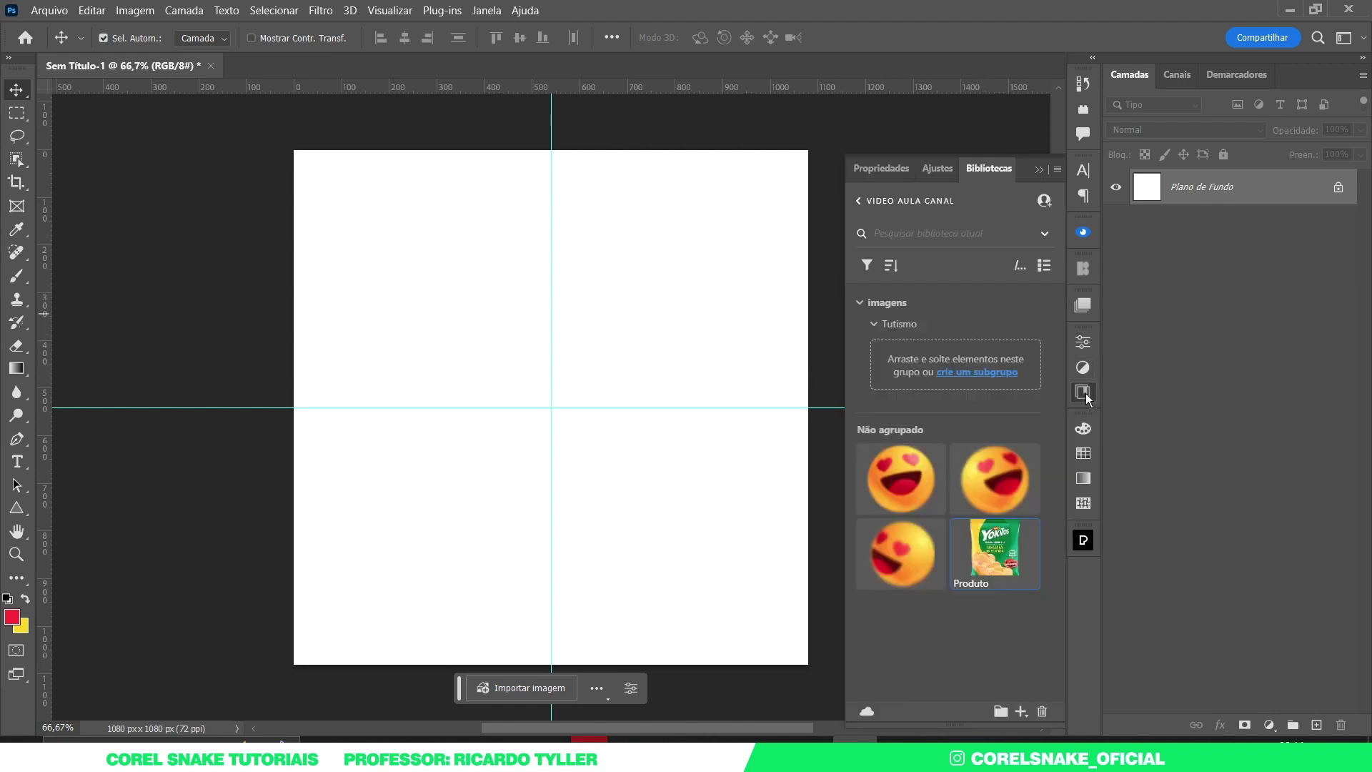
pyautogui.moveTo(954, 551); pyautogui.dragTo(573, 464)
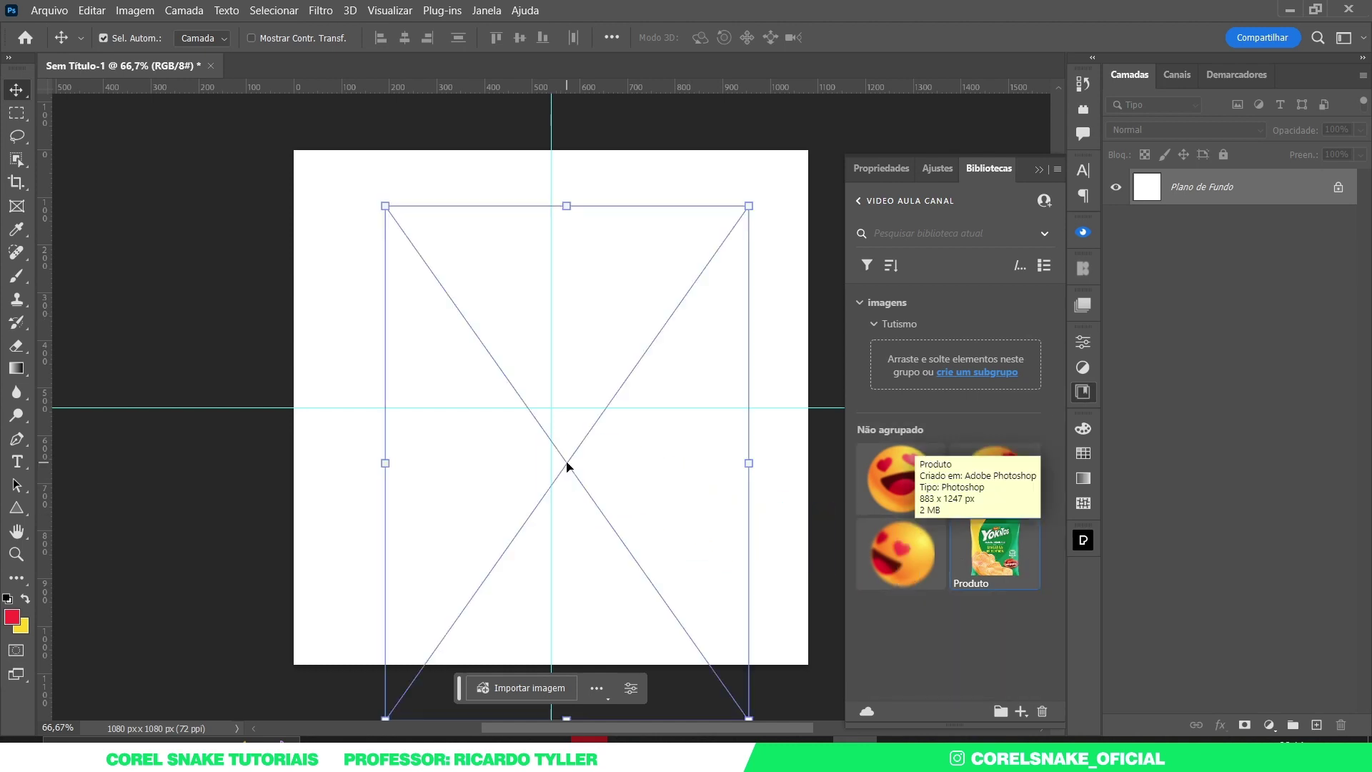
pyautogui.click(1083, 393)
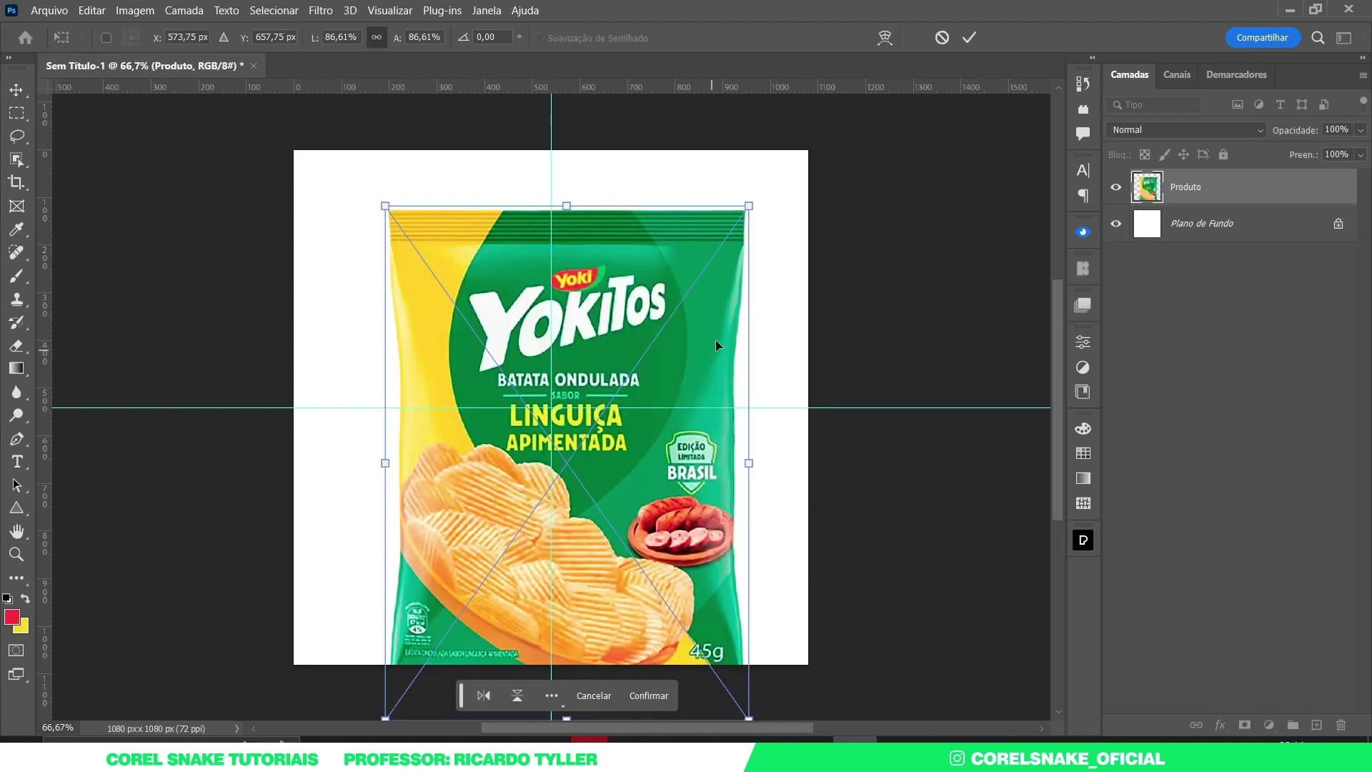
pyautogui.moveTo(756, 211); pyautogui.dragTo(686, 300)
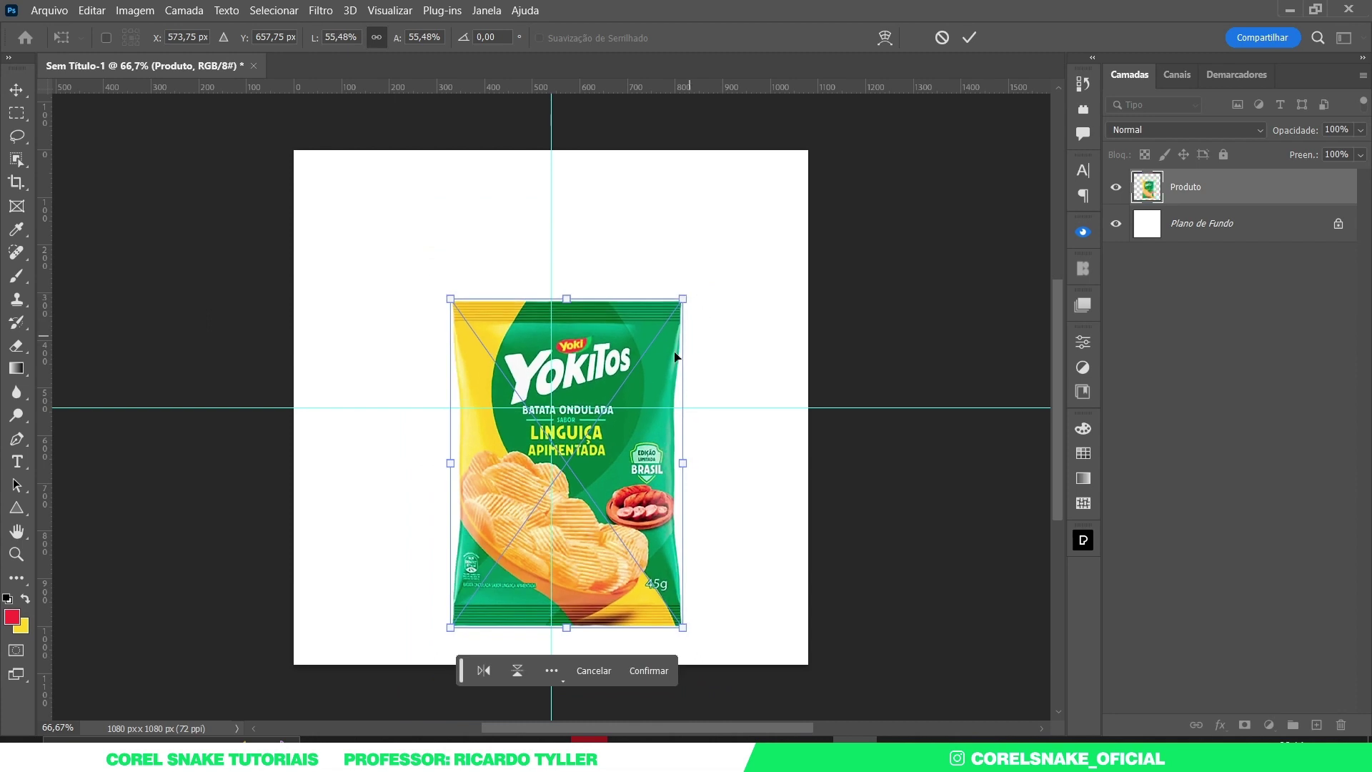
pyautogui.moveTo(638, 370); pyautogui.dragTo(619, 343)
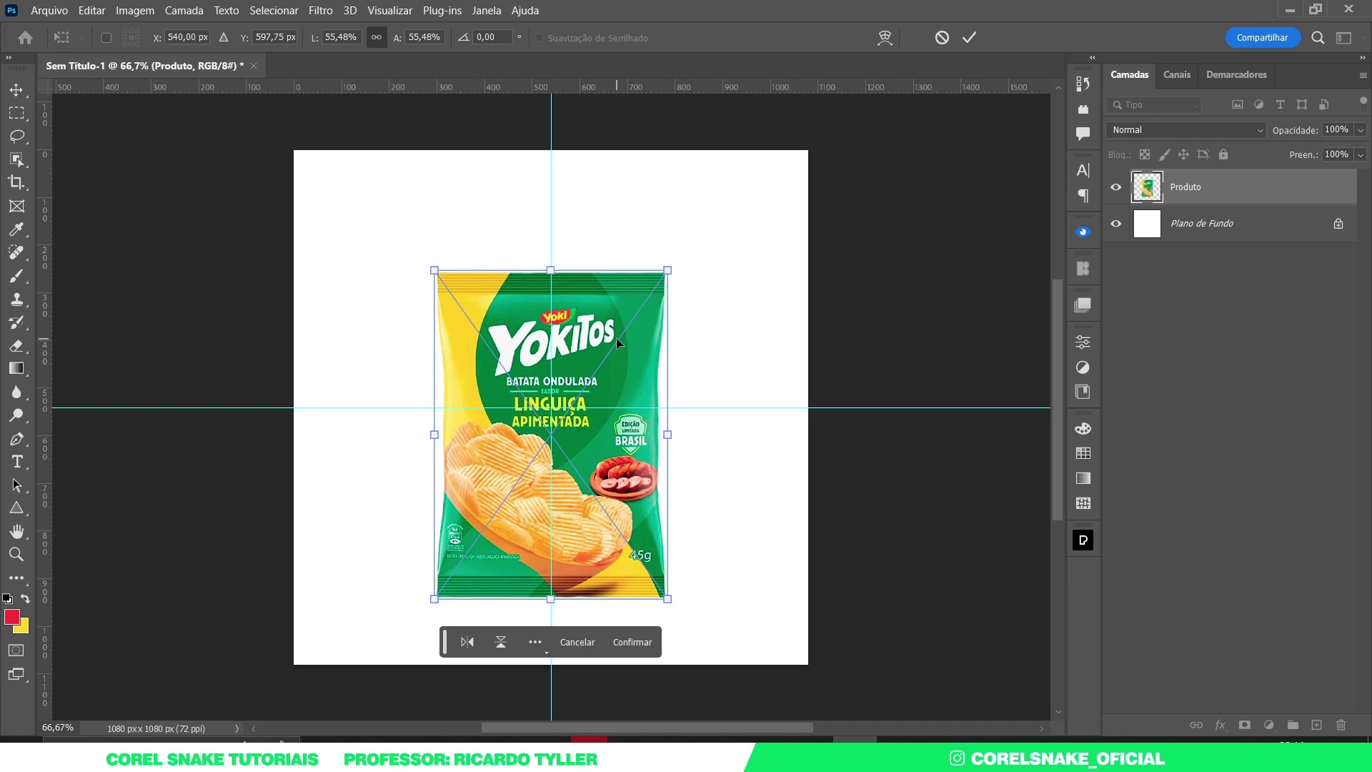
pyautogui.moveTo(668, 271); pyautogui.dragTo(636, 313)
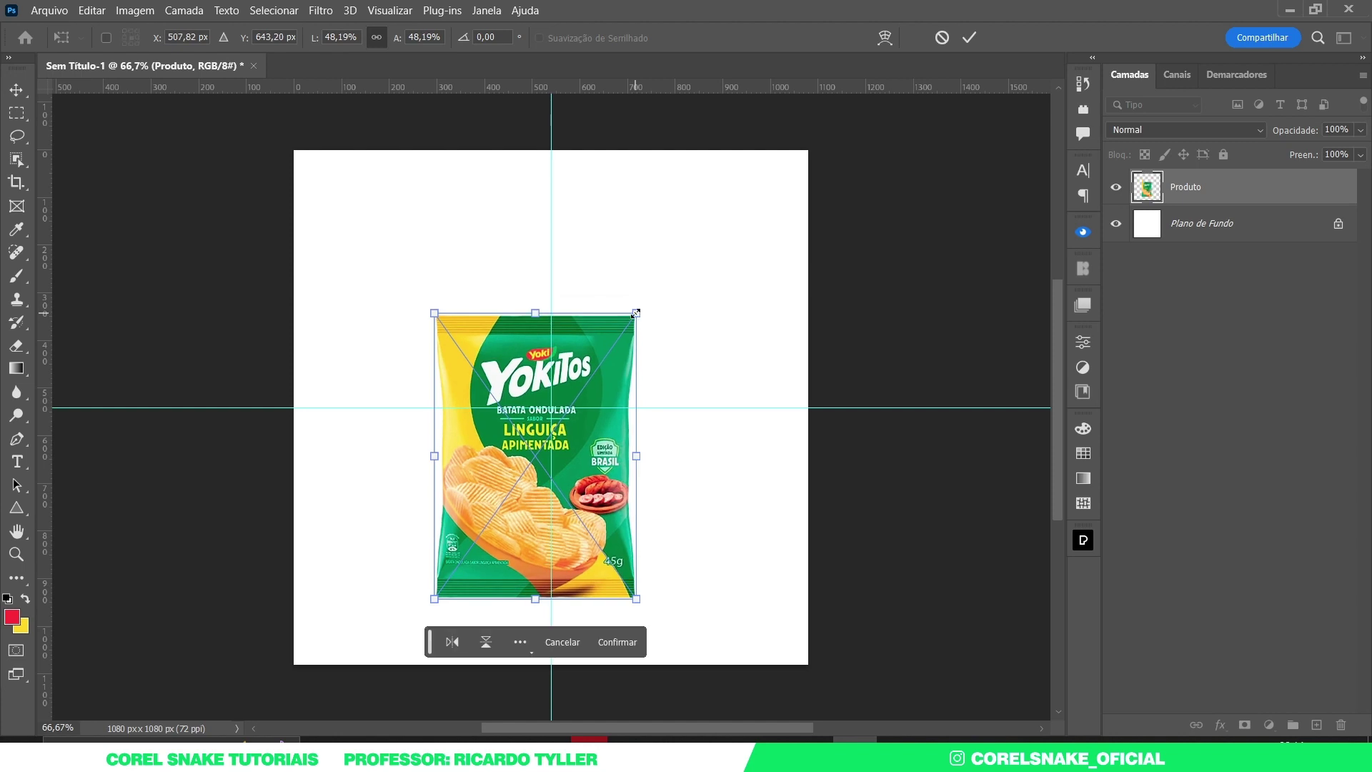
pyautogui.moveTo(636, 313); pyautogui.dragTo(634, 321)
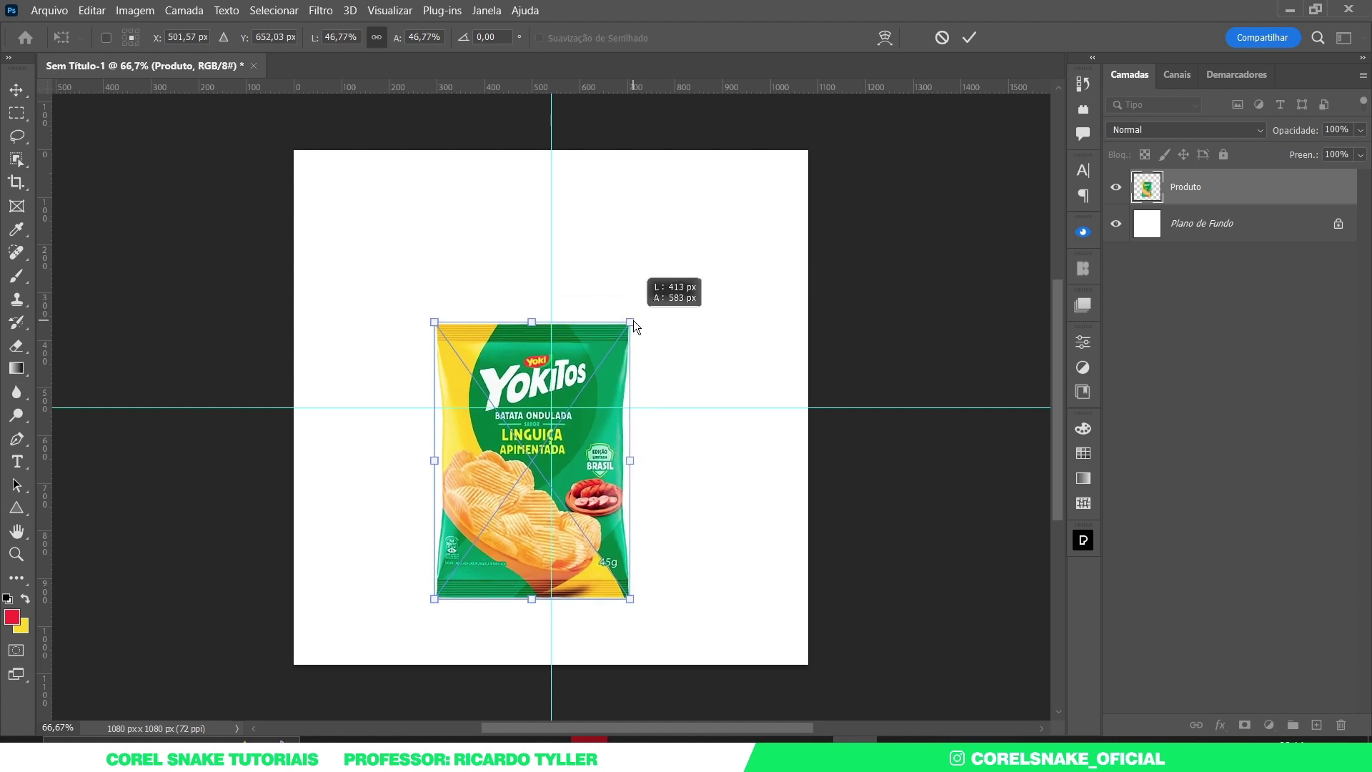
pyautogui.moveTo(647, 355); pyautogui.dragTo(638, 336)
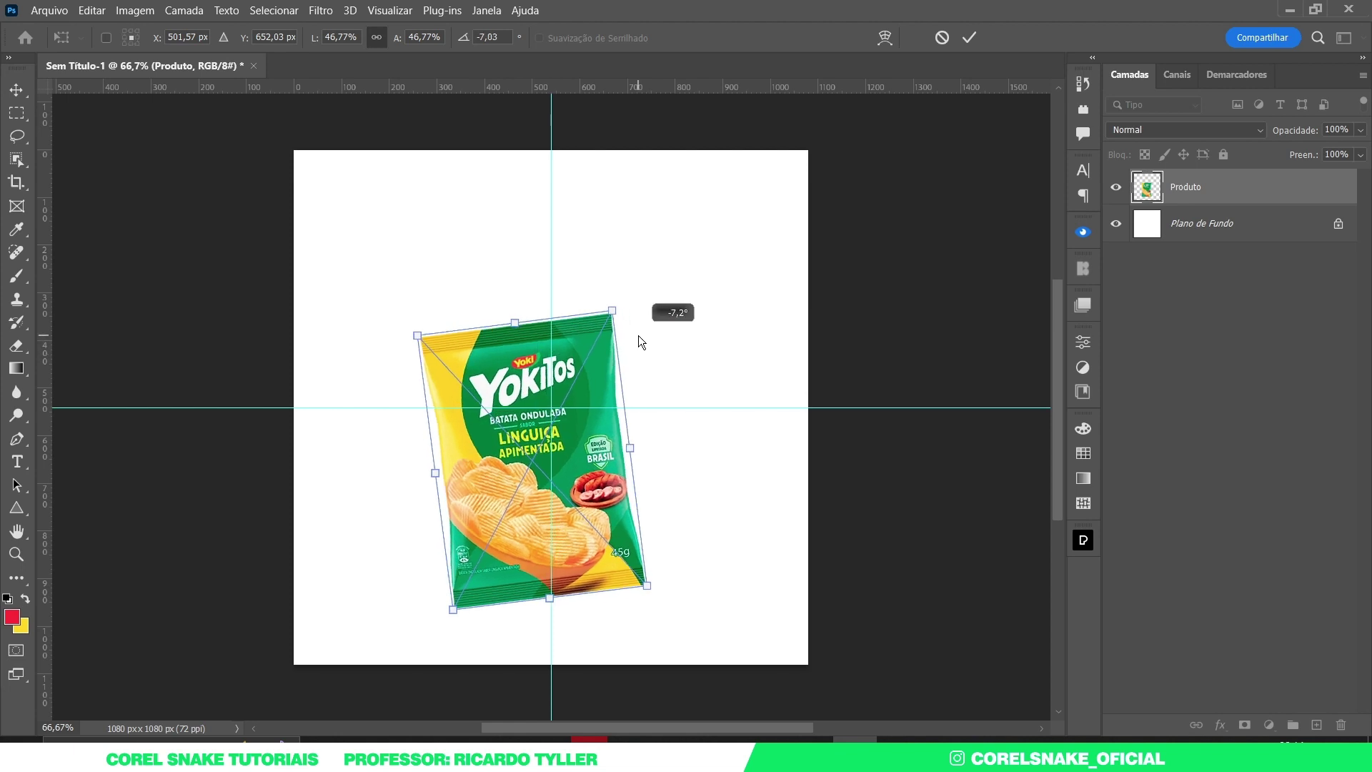
pyautogui.press('Return')
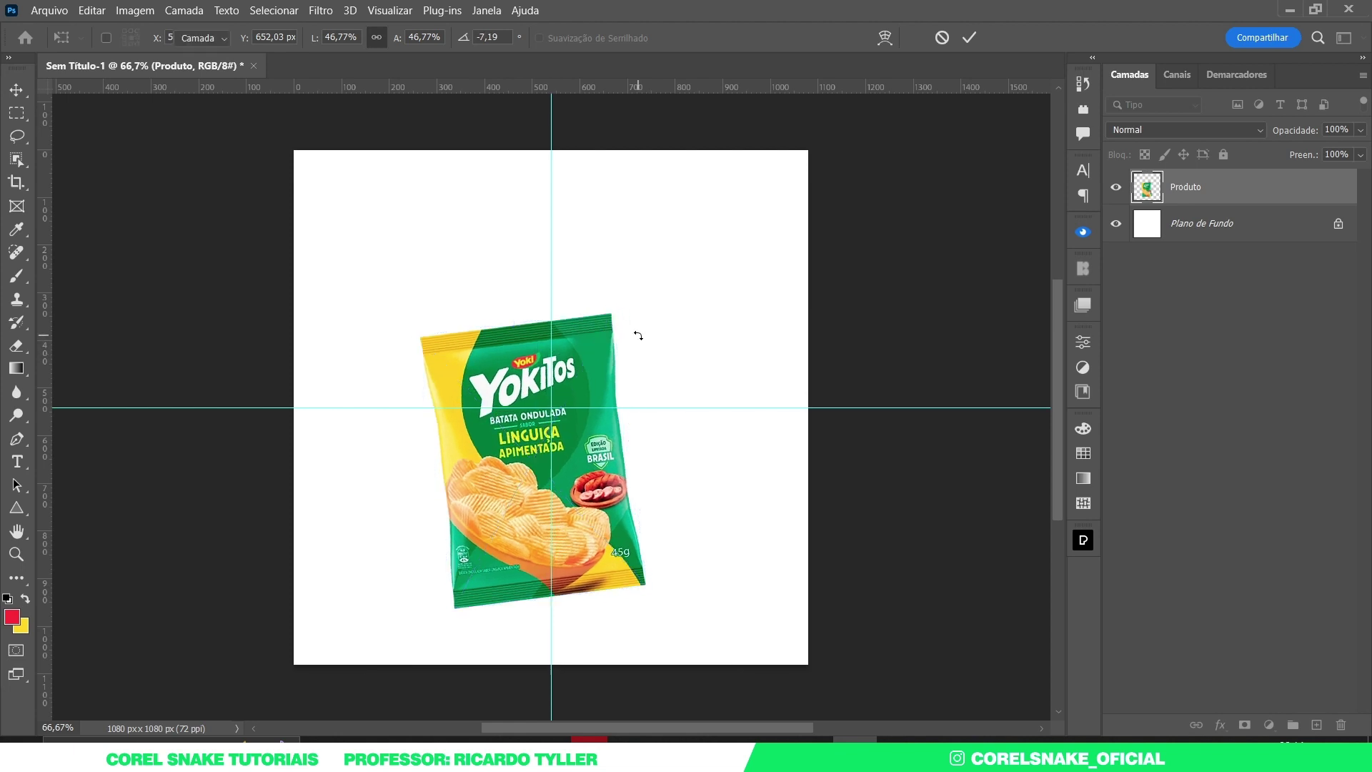
# Duplicate the bag behind the original, tilted the opposite way and shifted up-right
pyautogui.moveTo(593, 341)
pyautogui.mouseDown()
pyautogui.moveTo(570, 341)
pyautogui.moveTo(640, 331)
pyautogui.mouseUp()
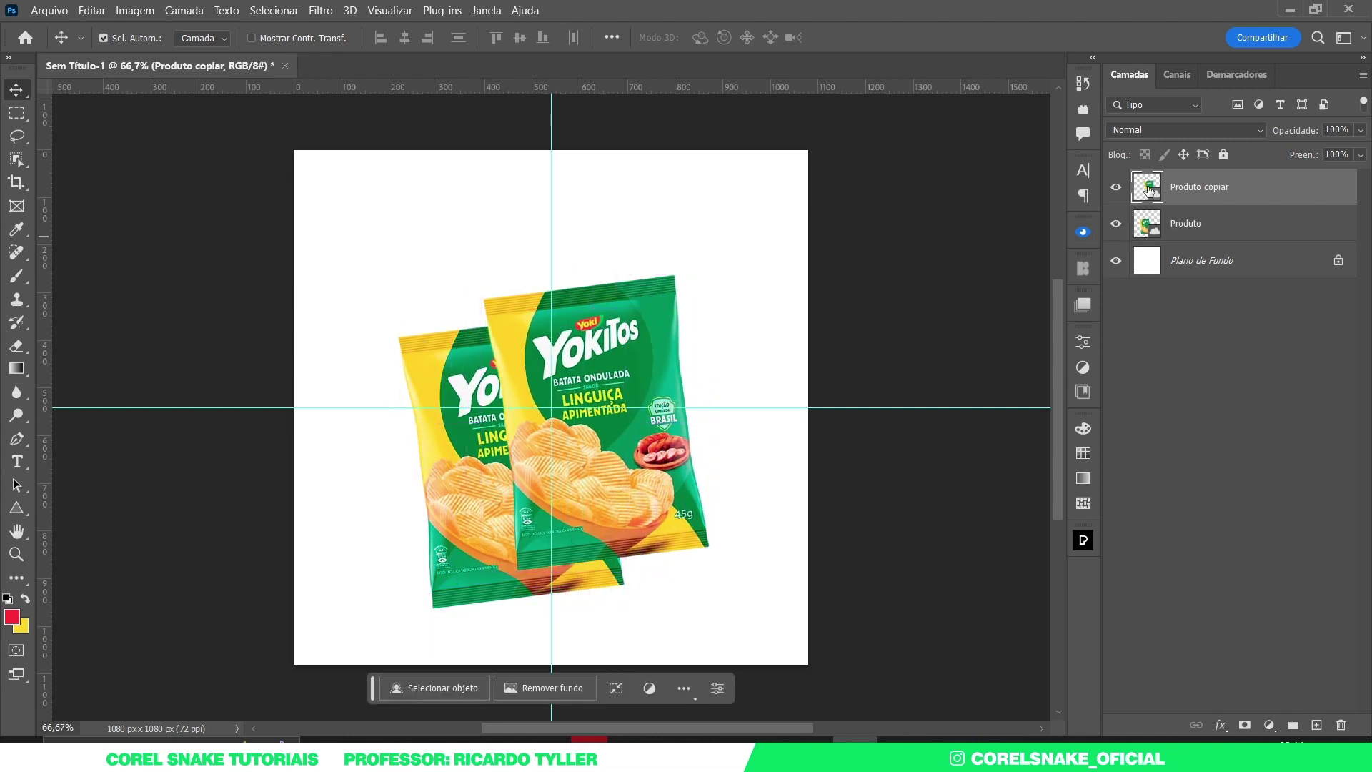
pyautogui.moveTo(1149, 191); pyautogui.dragTo(1145, 230)
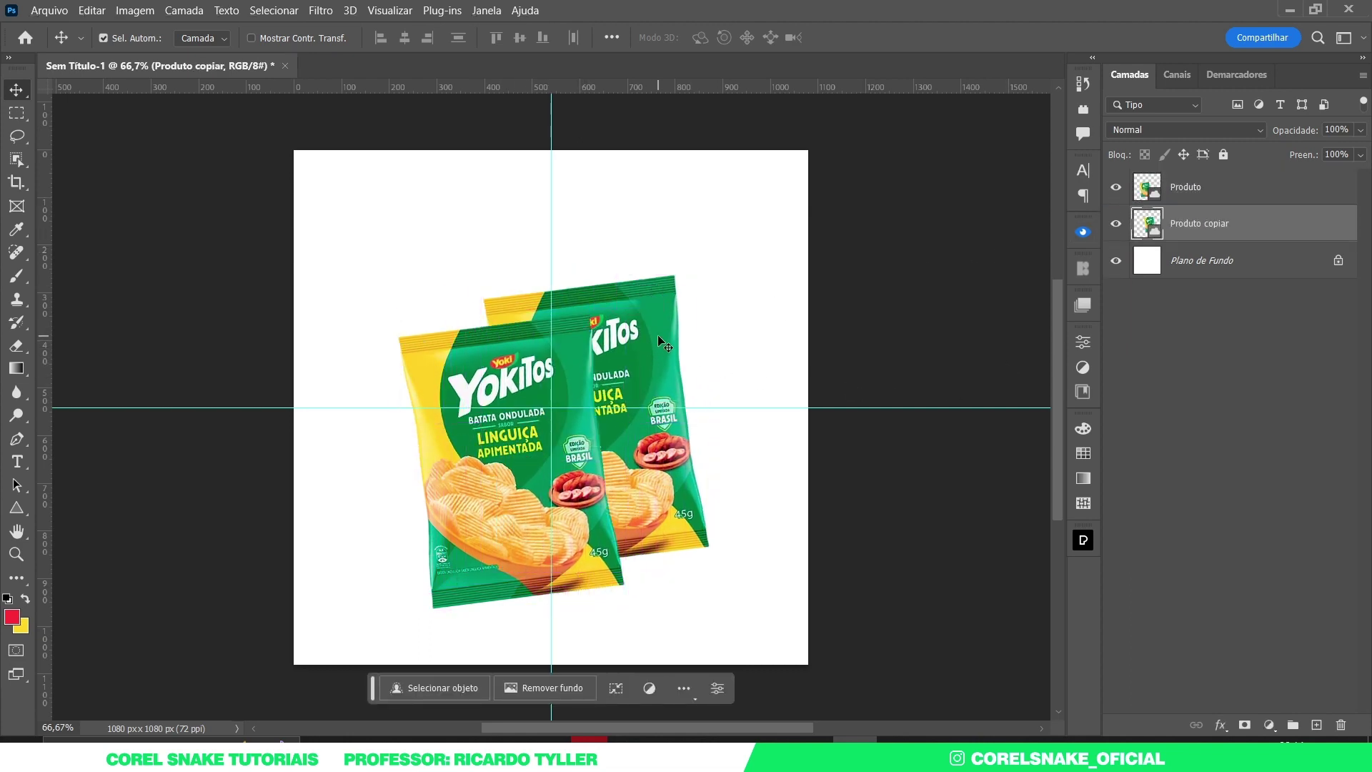
pyautogui.hotkey('ctrl', 't')
pyautogui.moveTo(711, 292); pyautogui.dragTo(724, 306)
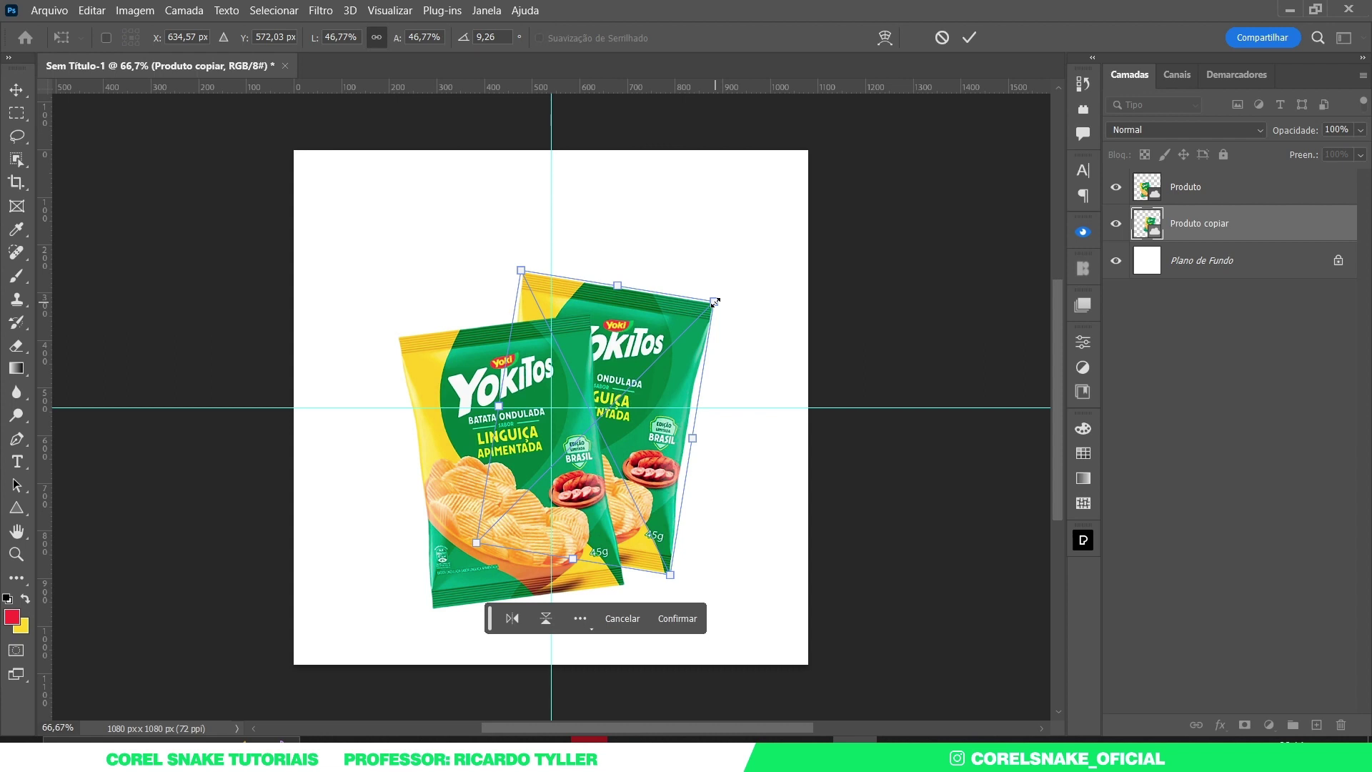
pyautogui.press('Return')
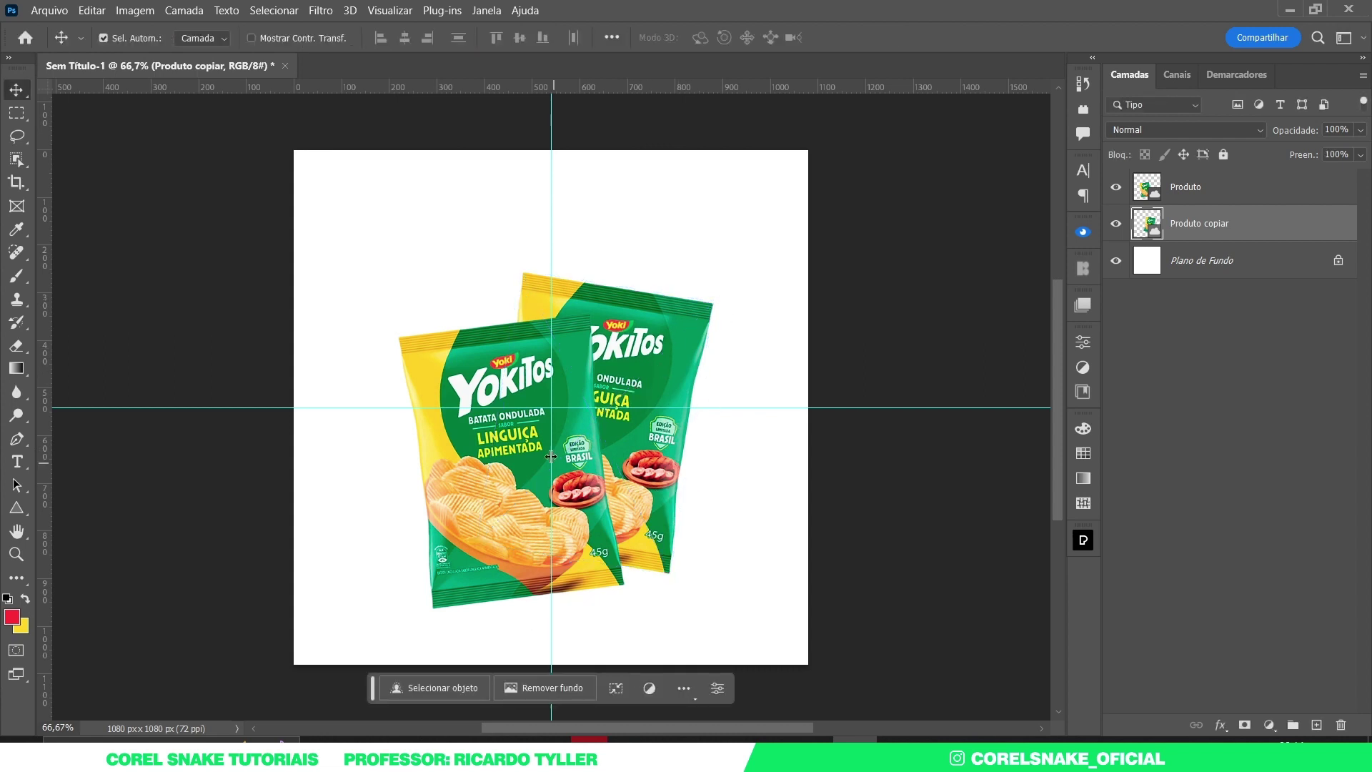
pyautogui.moveTo(646, 358); pyautogui.dragTo(692, 349)
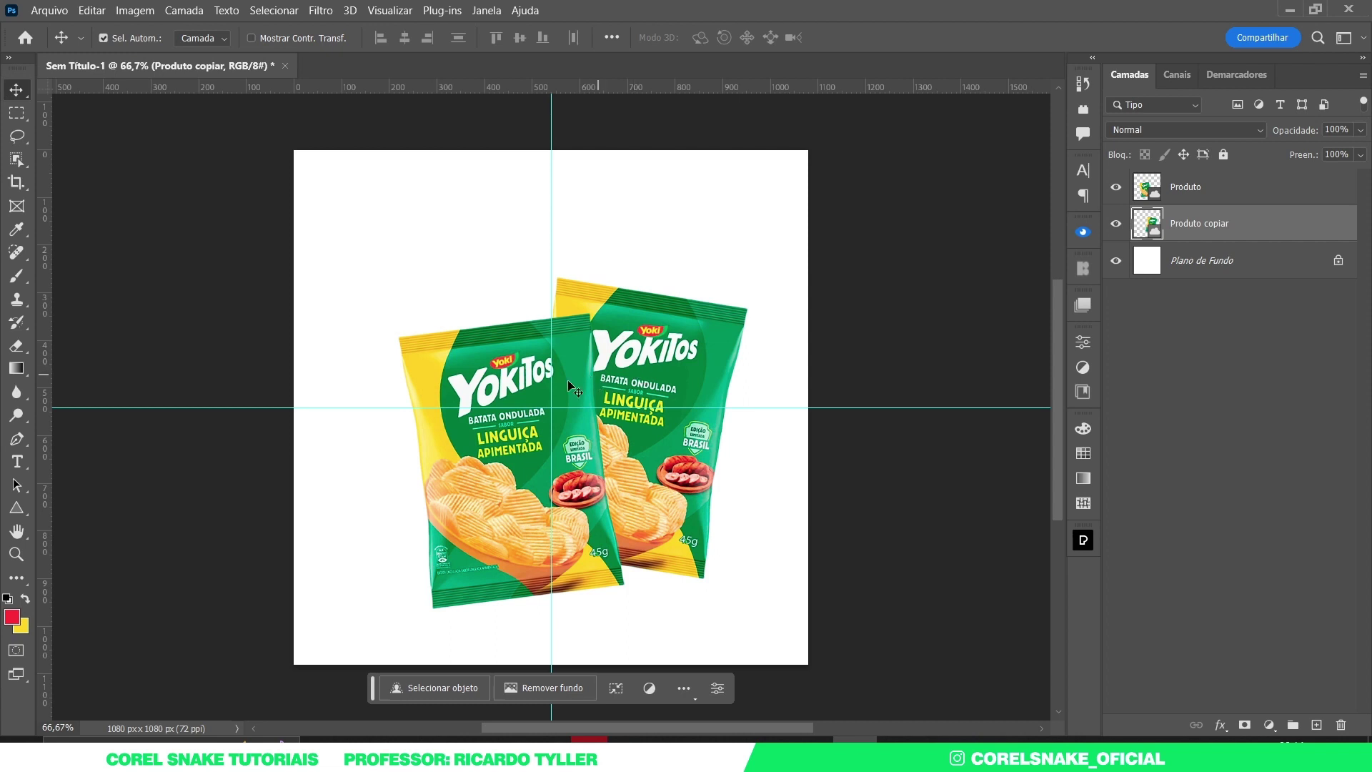
# Shift both bag layers left together and set yellow as the foreground colour
pyautogui.keyDown('shift'); pyautogui.click(522, 392); pyautogui.keyUp('shift')
pyautogui.moveTo(655, 357); pyautogui.dragTo(649, 357)
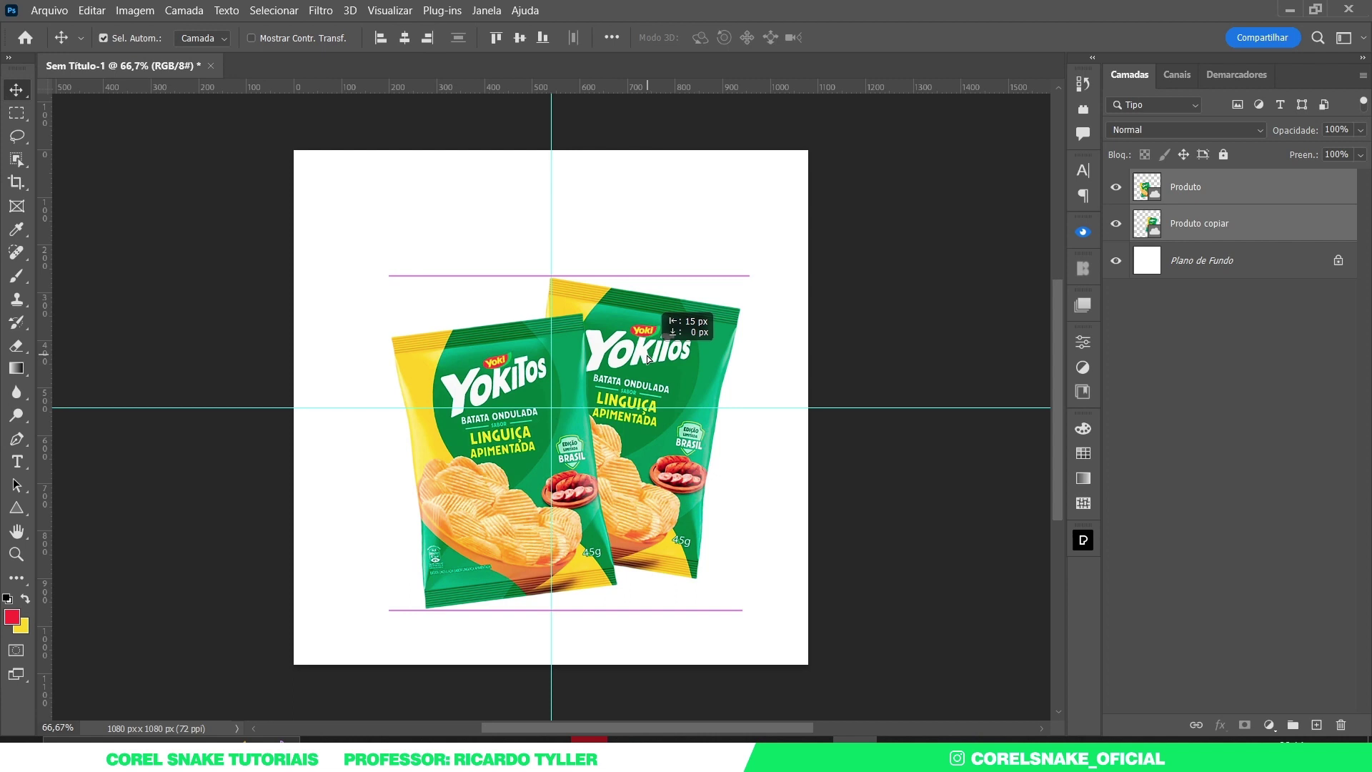
pyautogui.moveTo(649, 357); pyautogui.dragTo(647, 354)
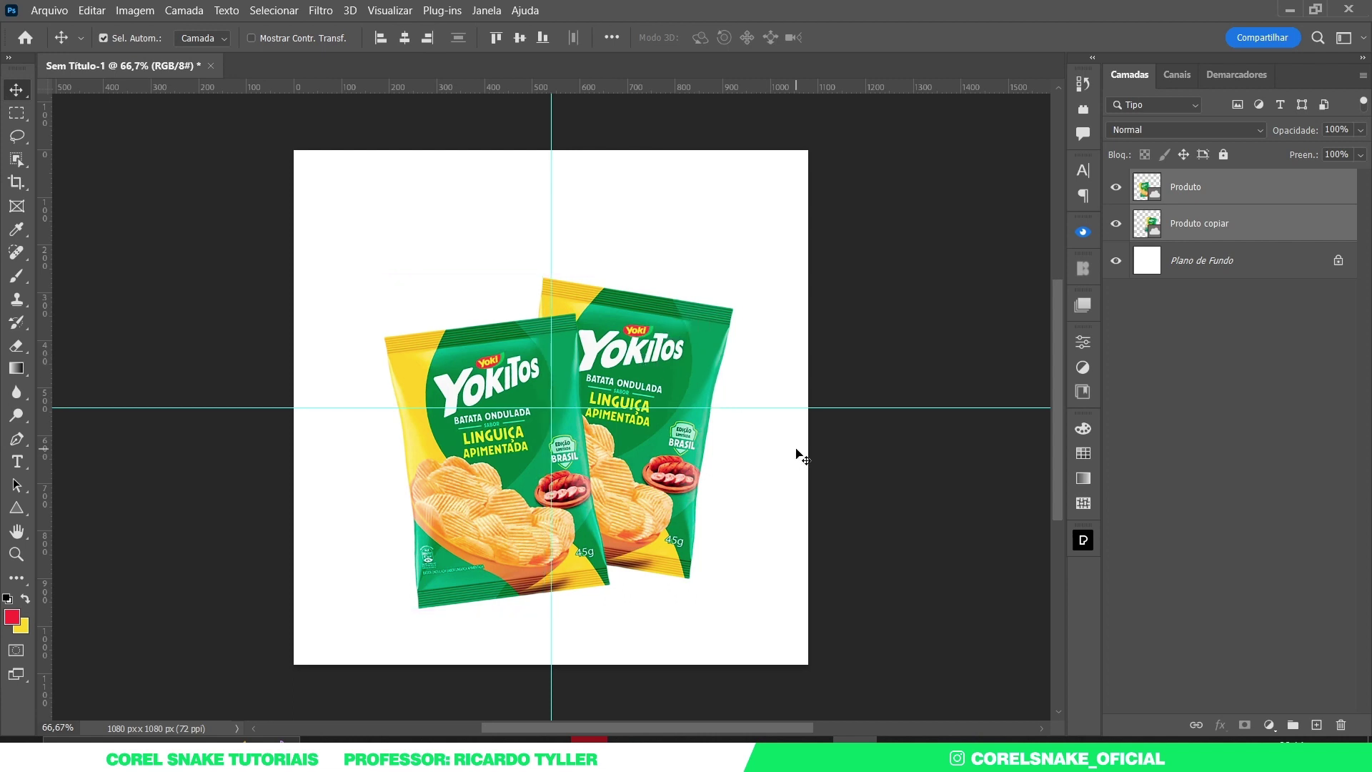
pyautogui.moveTo(520, 456); pyautogui.dragTo(504, 453)
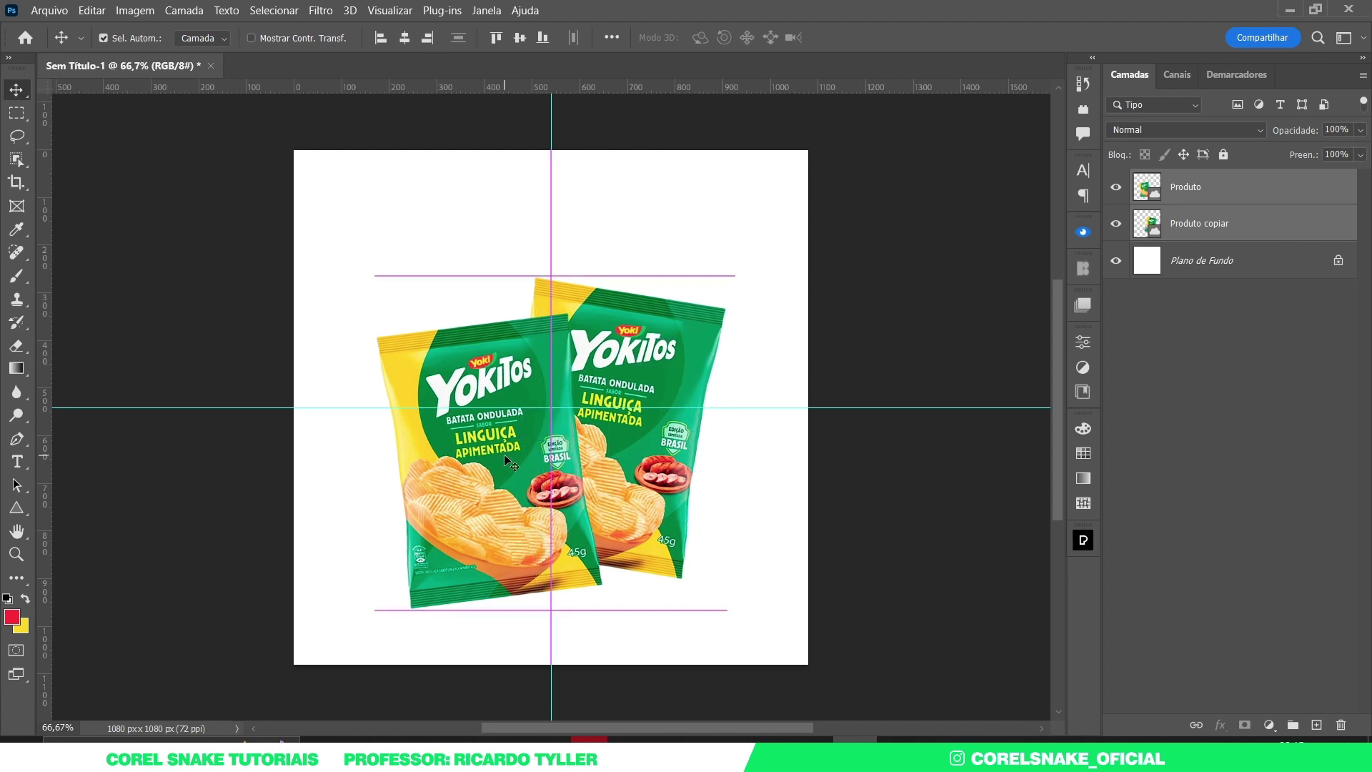
pyautogui.moveTo(641, 466); pyautogui.dragTo(641, 466)
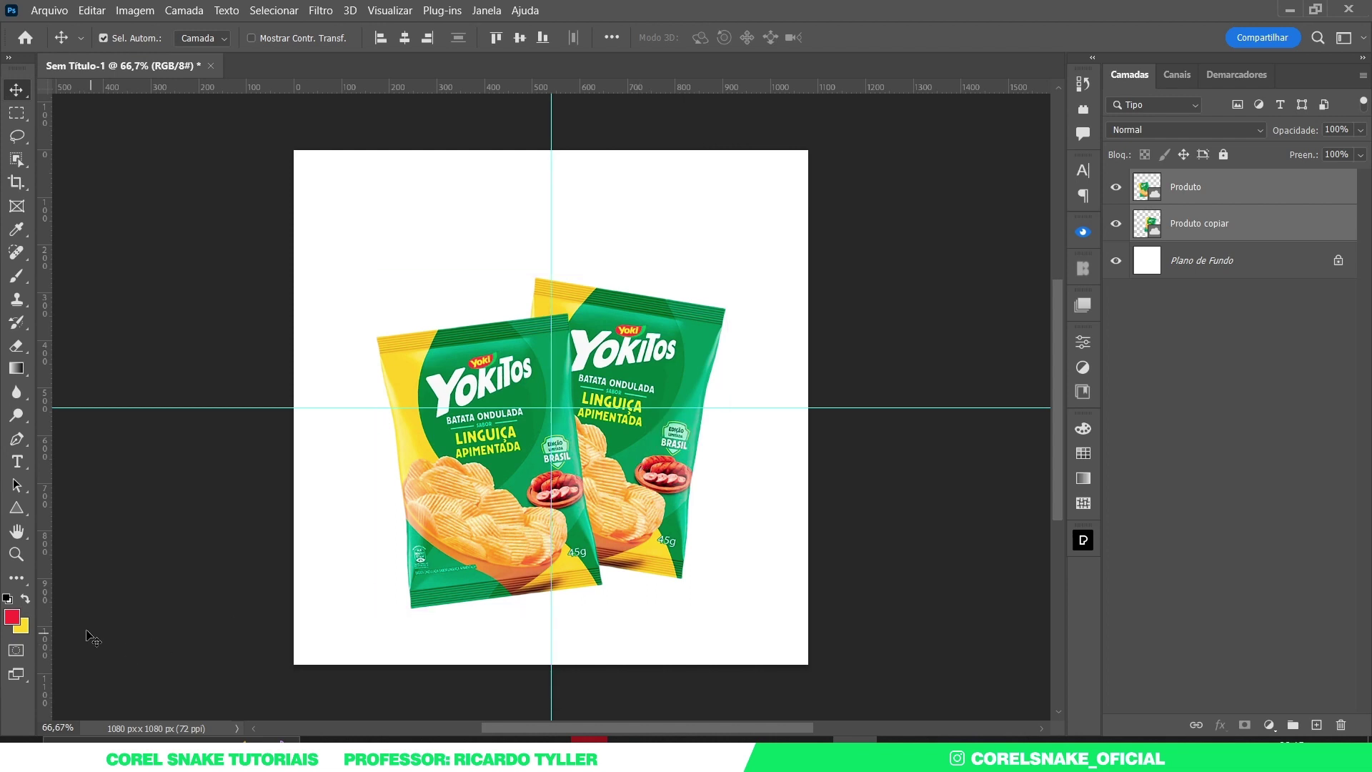
pyautogui.click(25, 599)
pyautogui.click(1269, 723)
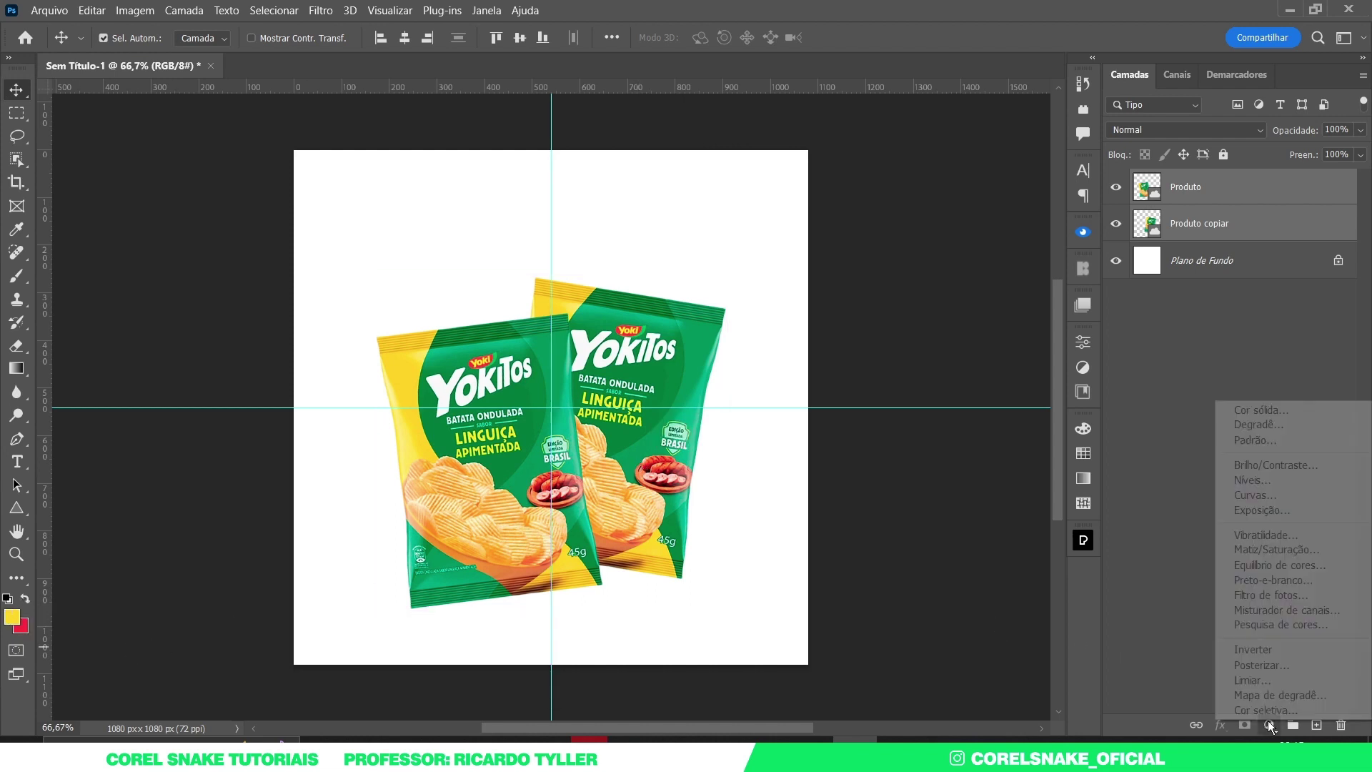
# Add a yellow solid colour fill layer below the bags, sampled from the bag's yellow
pyautogui.click(1271, 415)
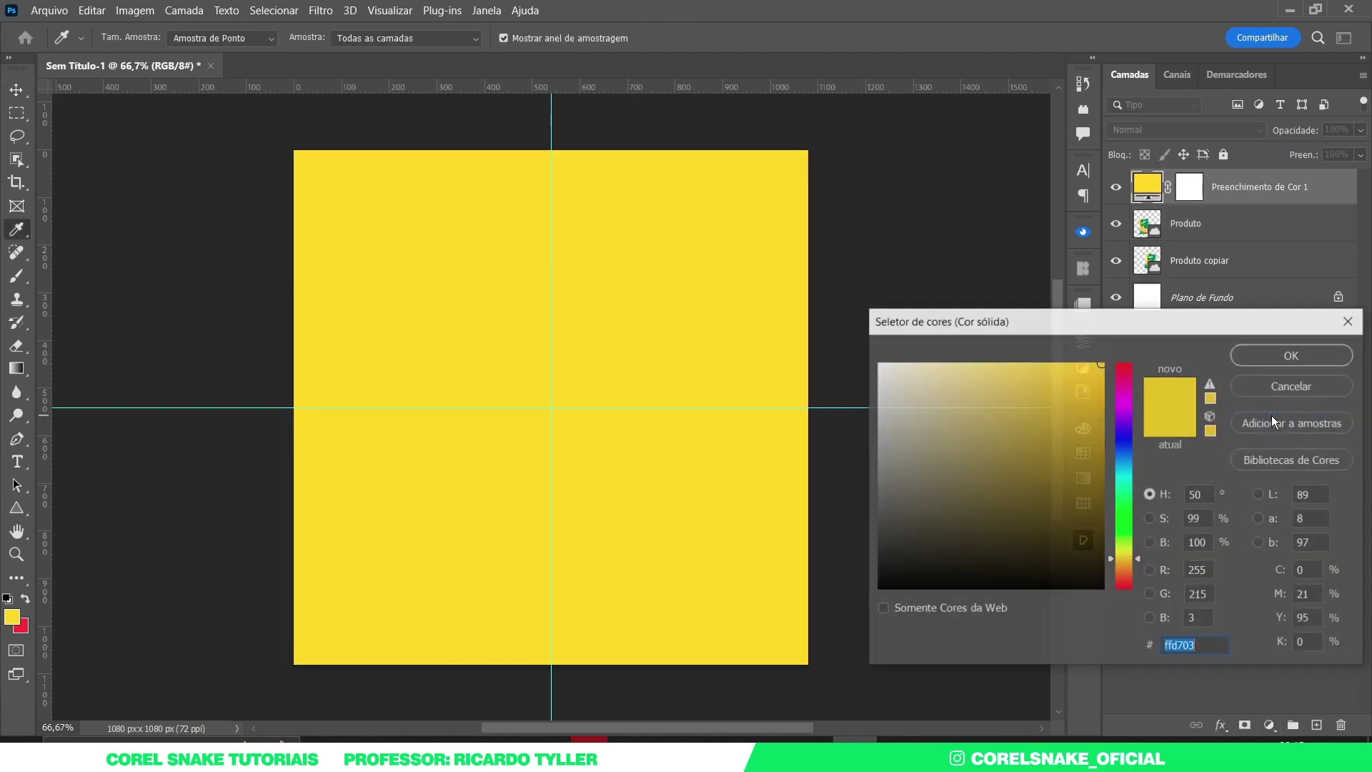
pyautogui.click(1251, 347)
pyautogui.moveTo(1166, 195); pyautogui.dragTo(1172, 279)
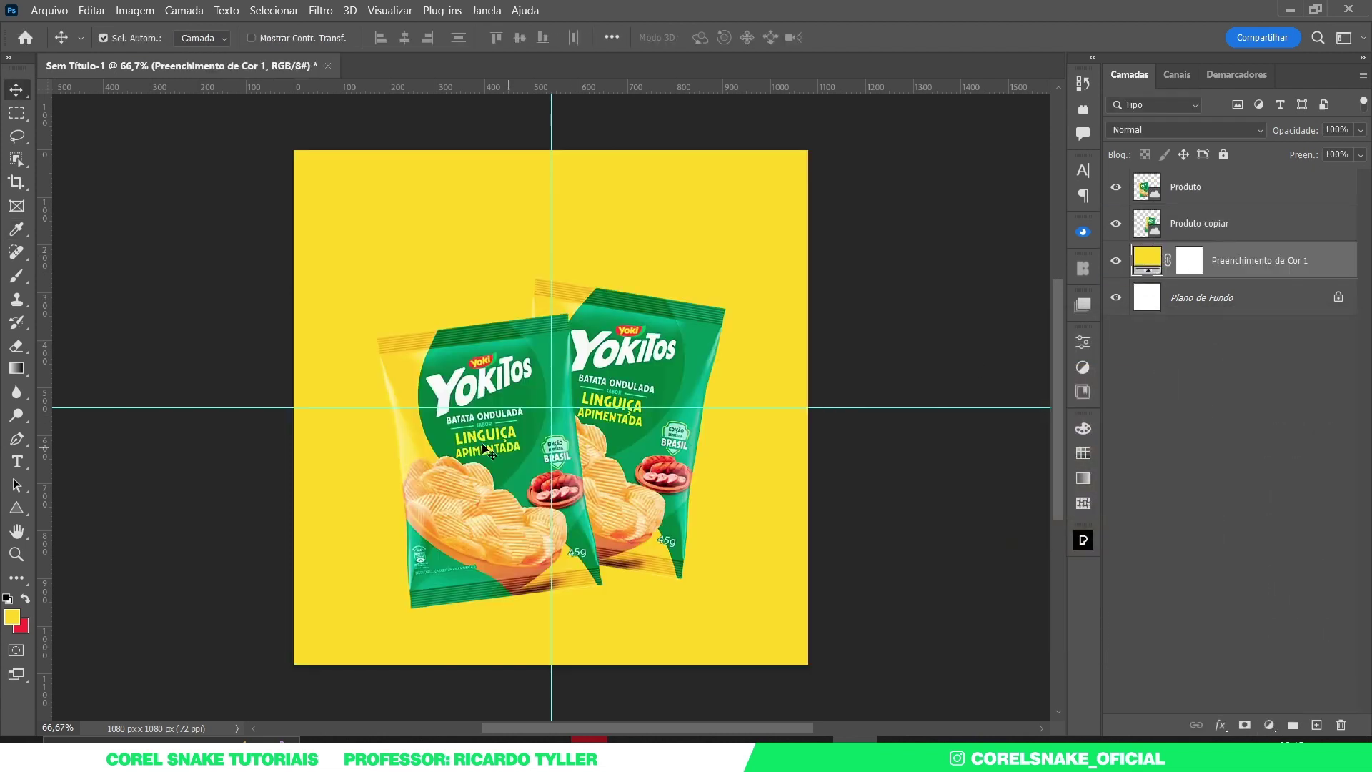
pyautogui.doubleClick(1148, 259)
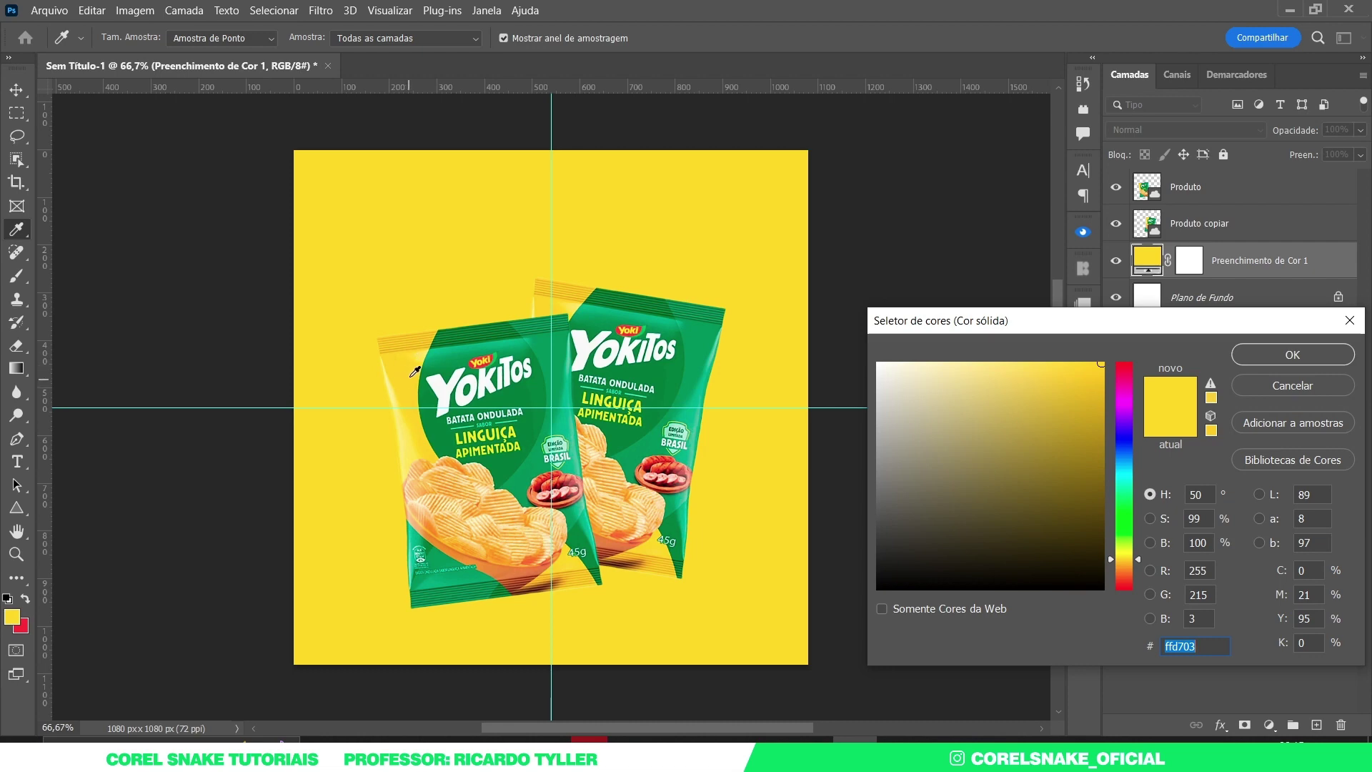
pyautogui.click(418, 356)
pyautogui.click(1276, 354)
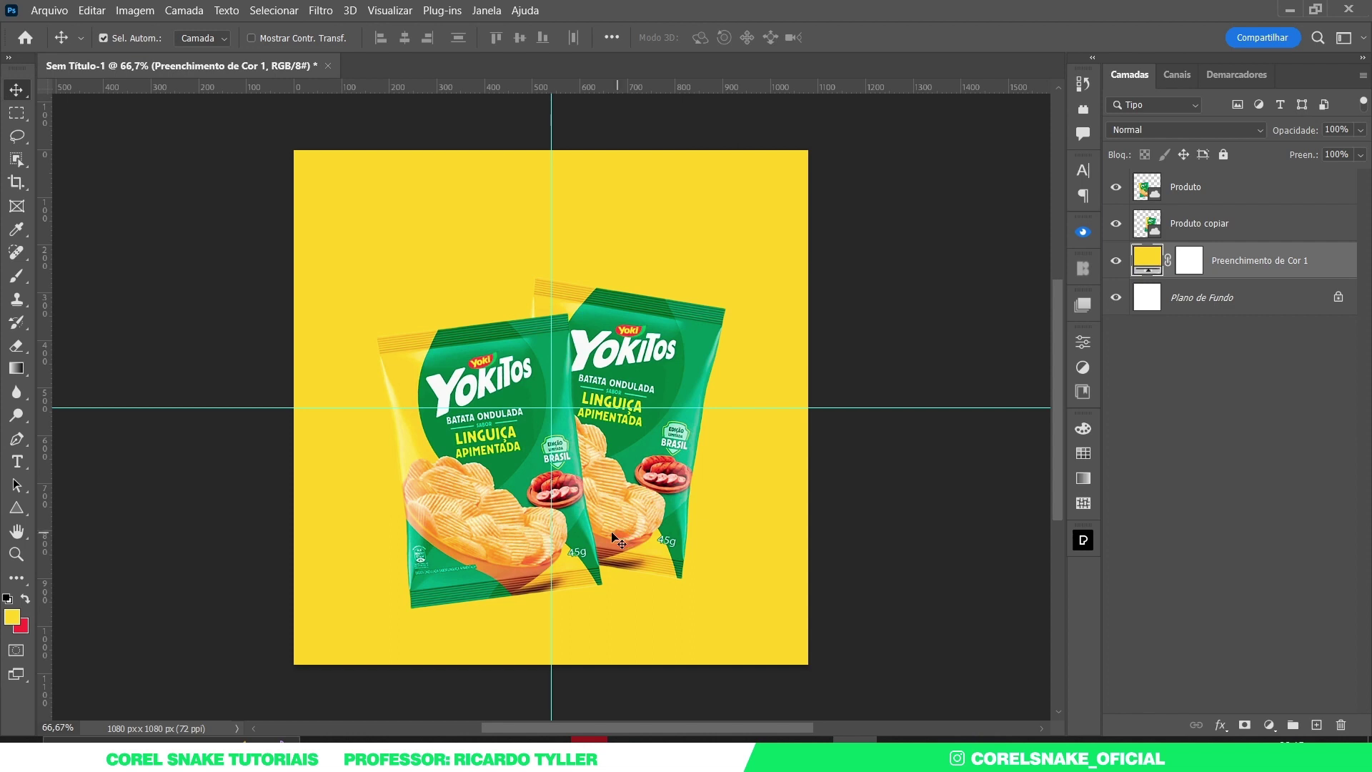
# Set the foreground colour to the Yoki logo's red (ff252f) sampled close up
pyautogui.click(25, 599)
pyautogui.moveTo(502, 370); pyautogui.dragTo(600, 352)
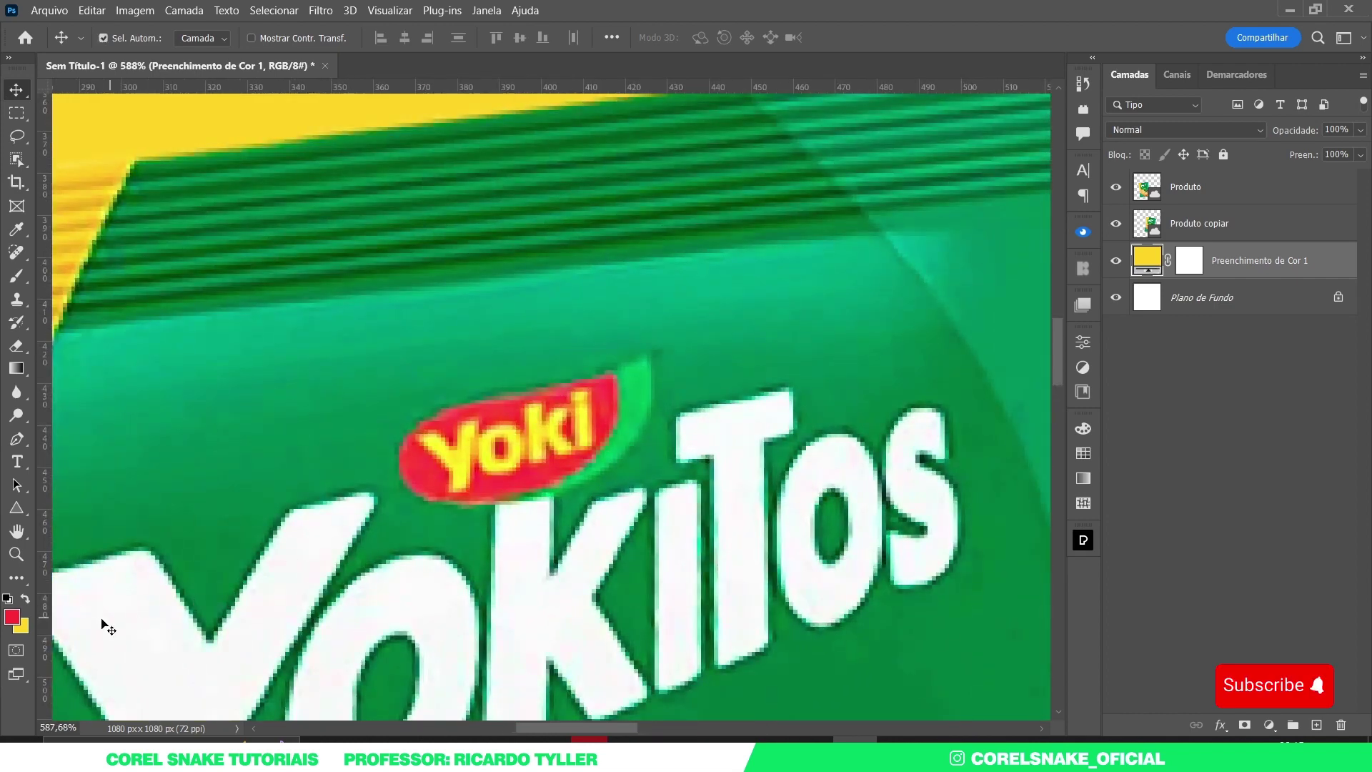
pyautogui.click(14, 617)
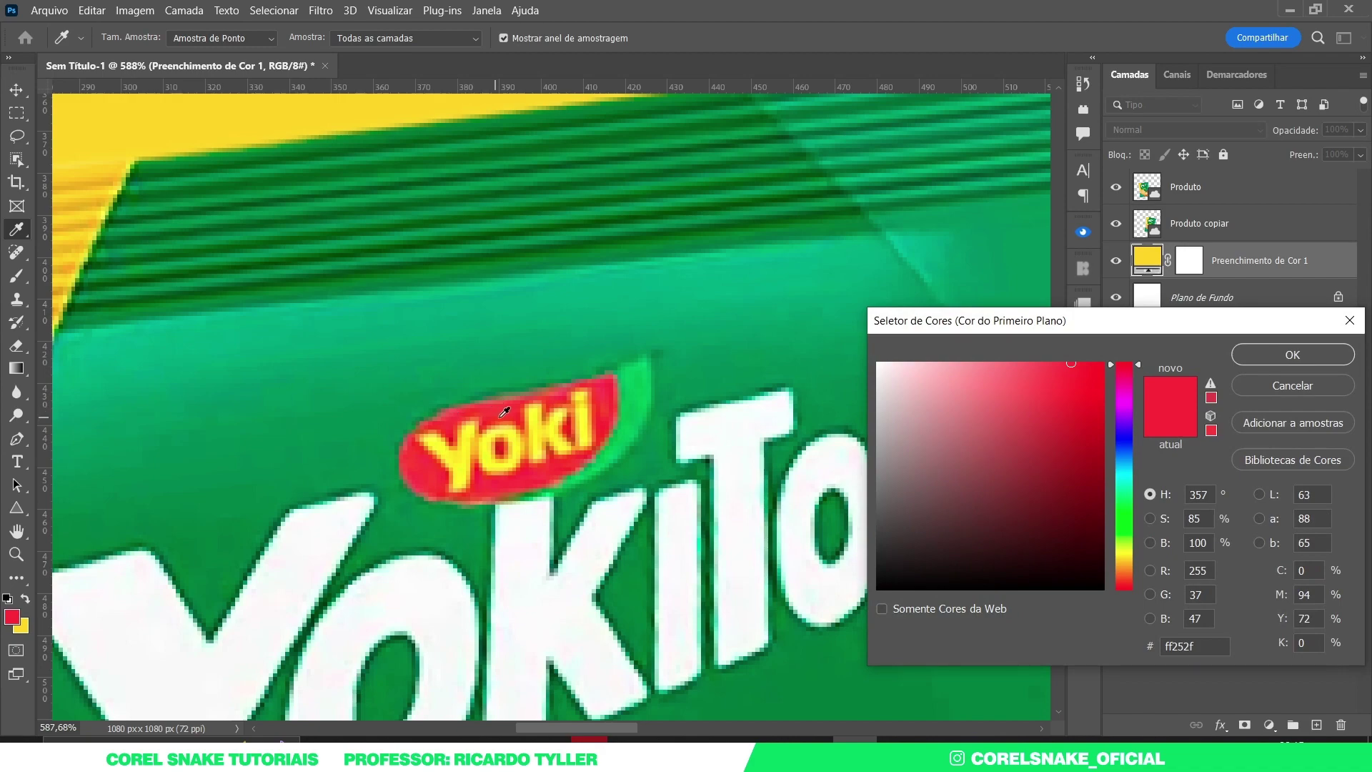
pyautogui.click(1312, 385)
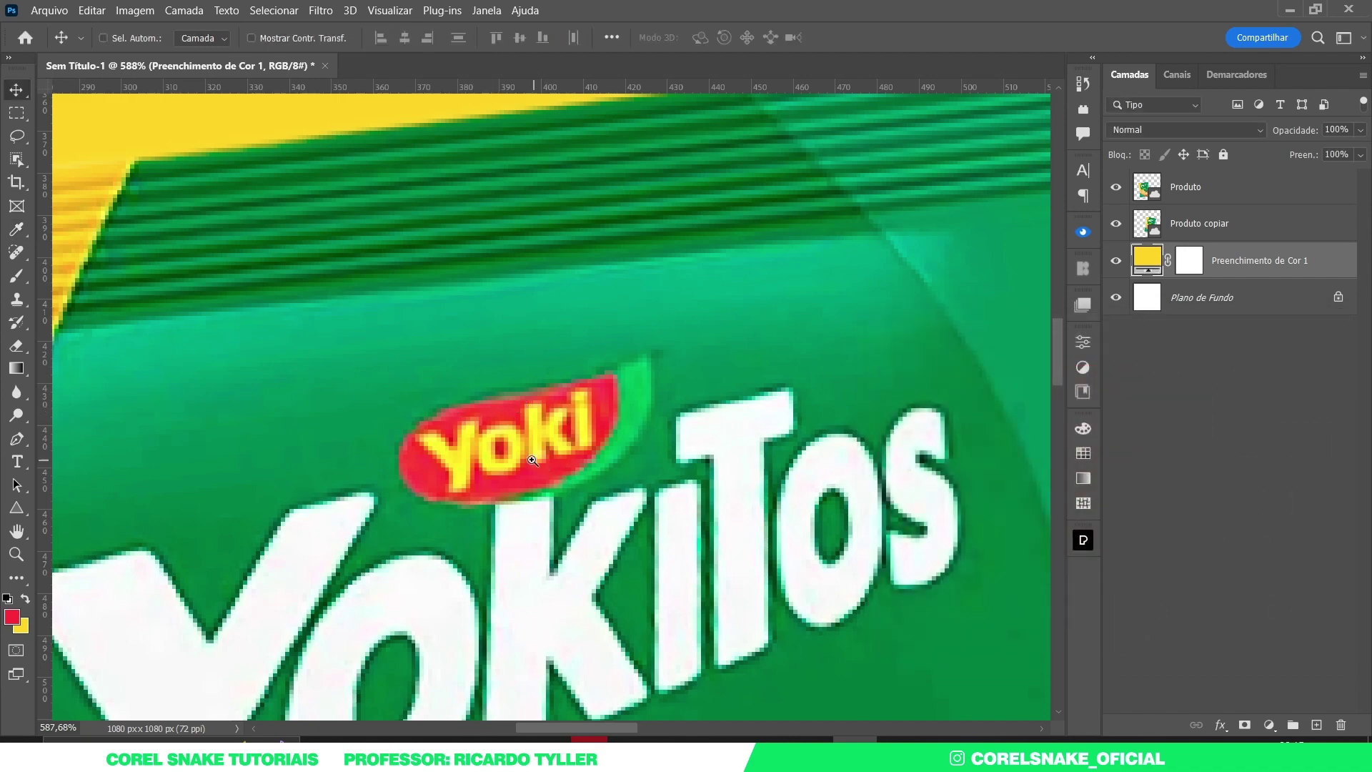
pyautogui.scroll(-10, 401, 463)
pyautogui.scroll(1, 400, 464)
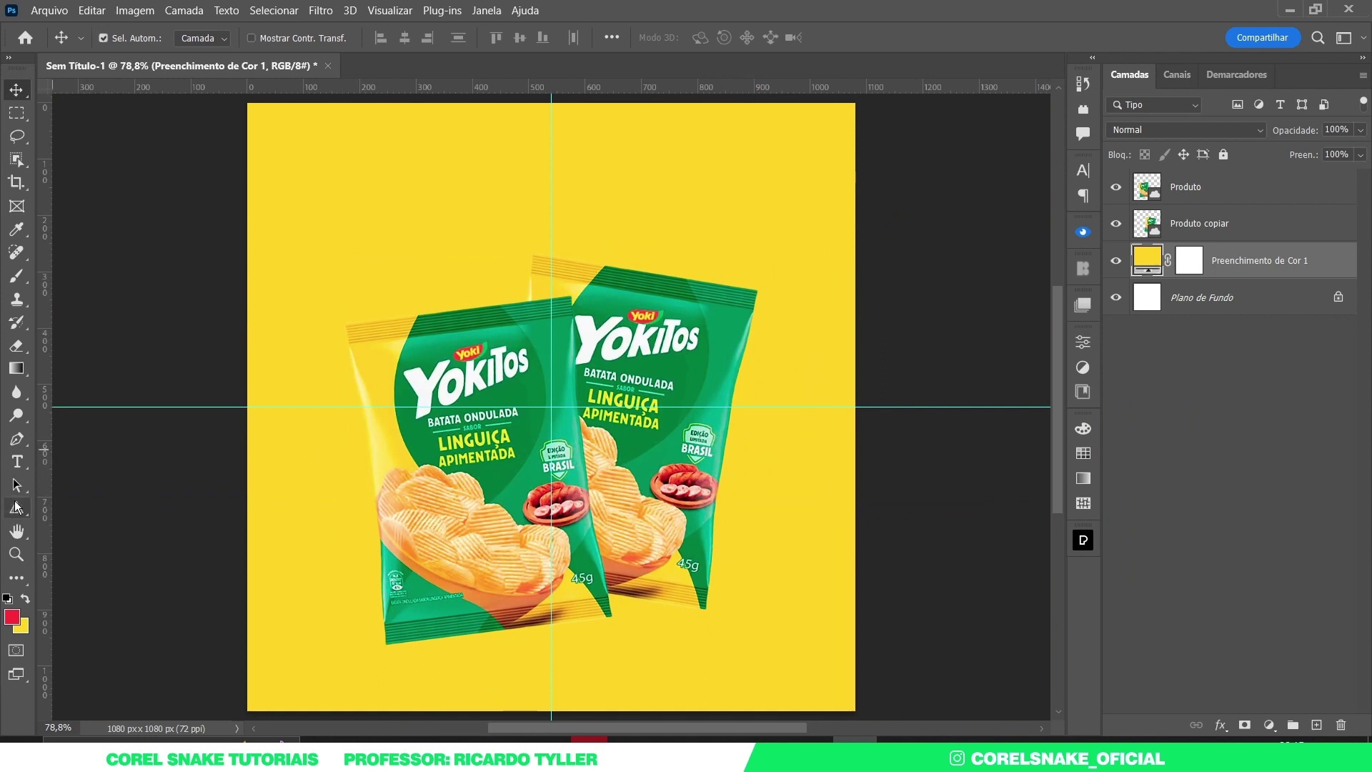
# Set the Pen tool to Shape mode with no stroke
pyautogui.click(17, 440)
pyautogui.click(142, 37)
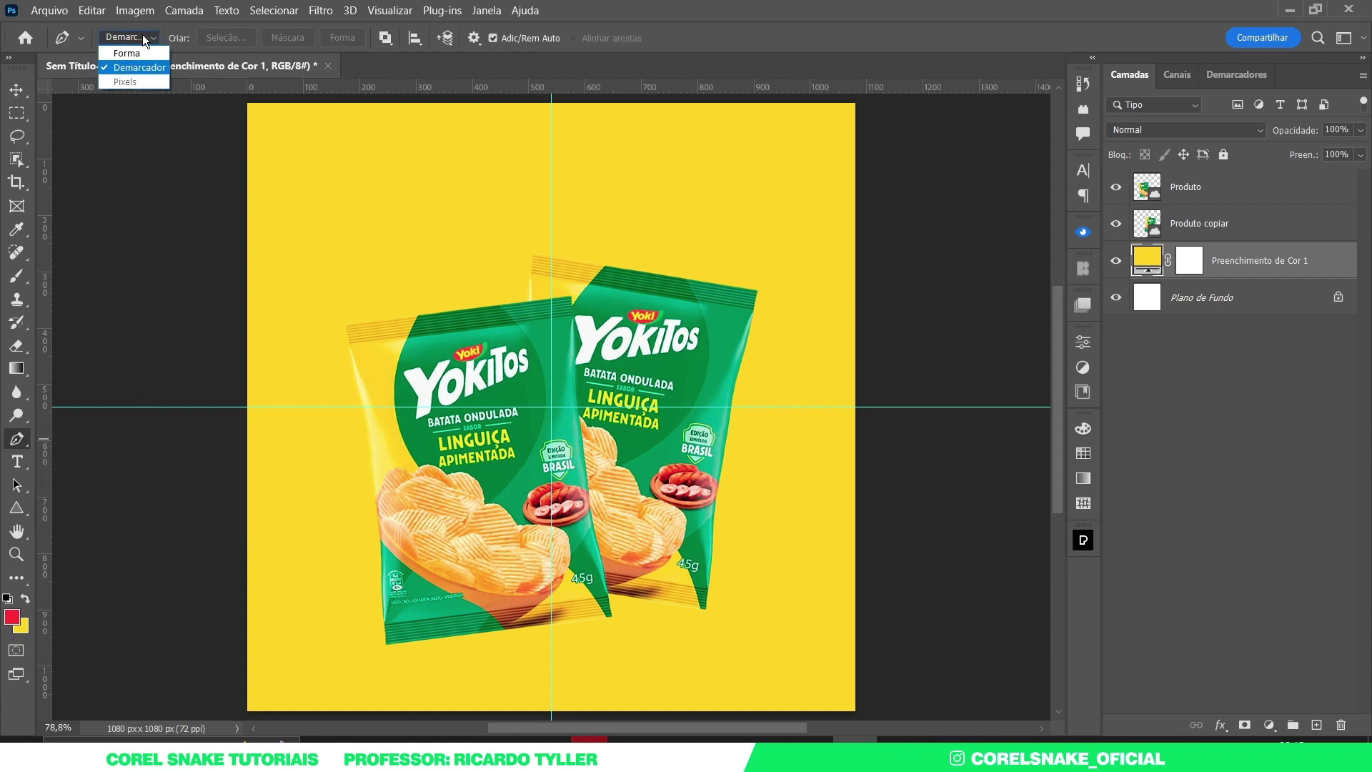
pyautogui.click(120, 54)
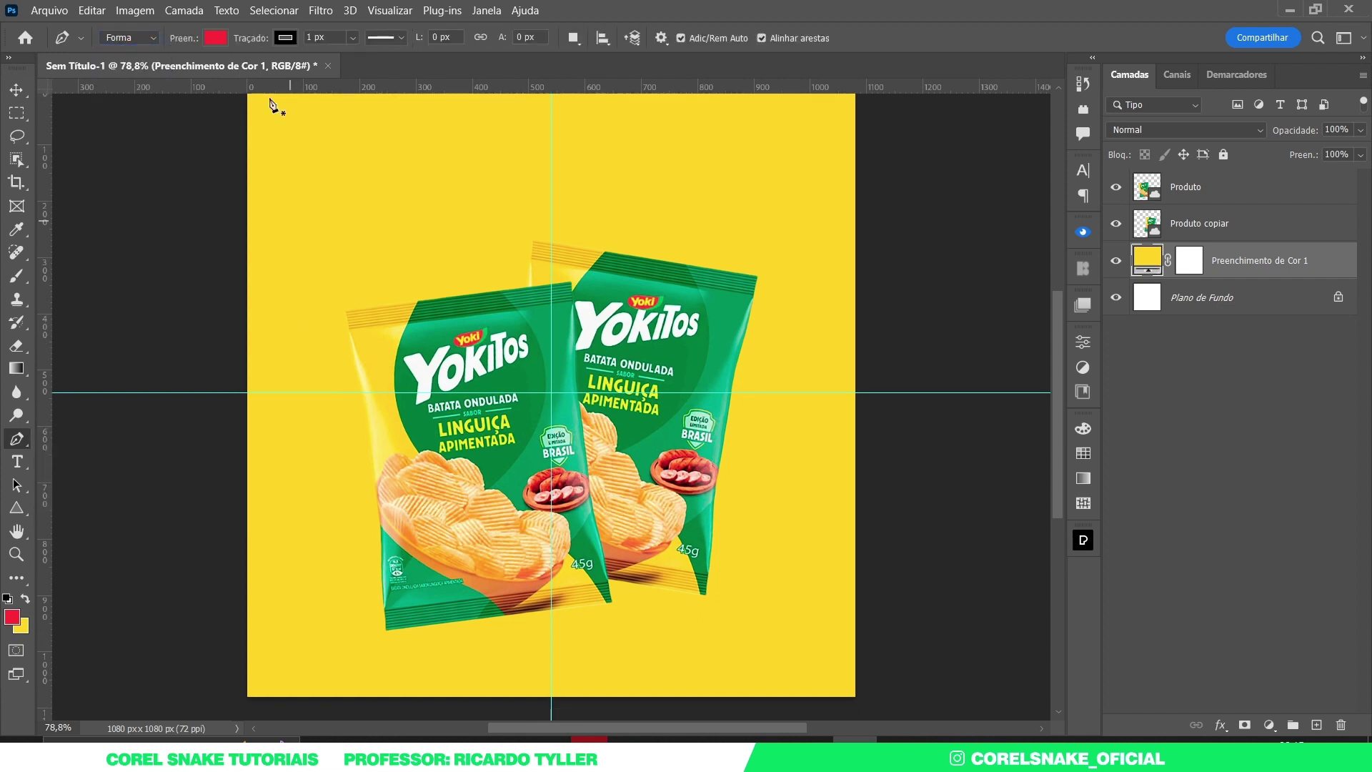
pyautogui.click(286, 38)
pyautogui.click(181, 72)
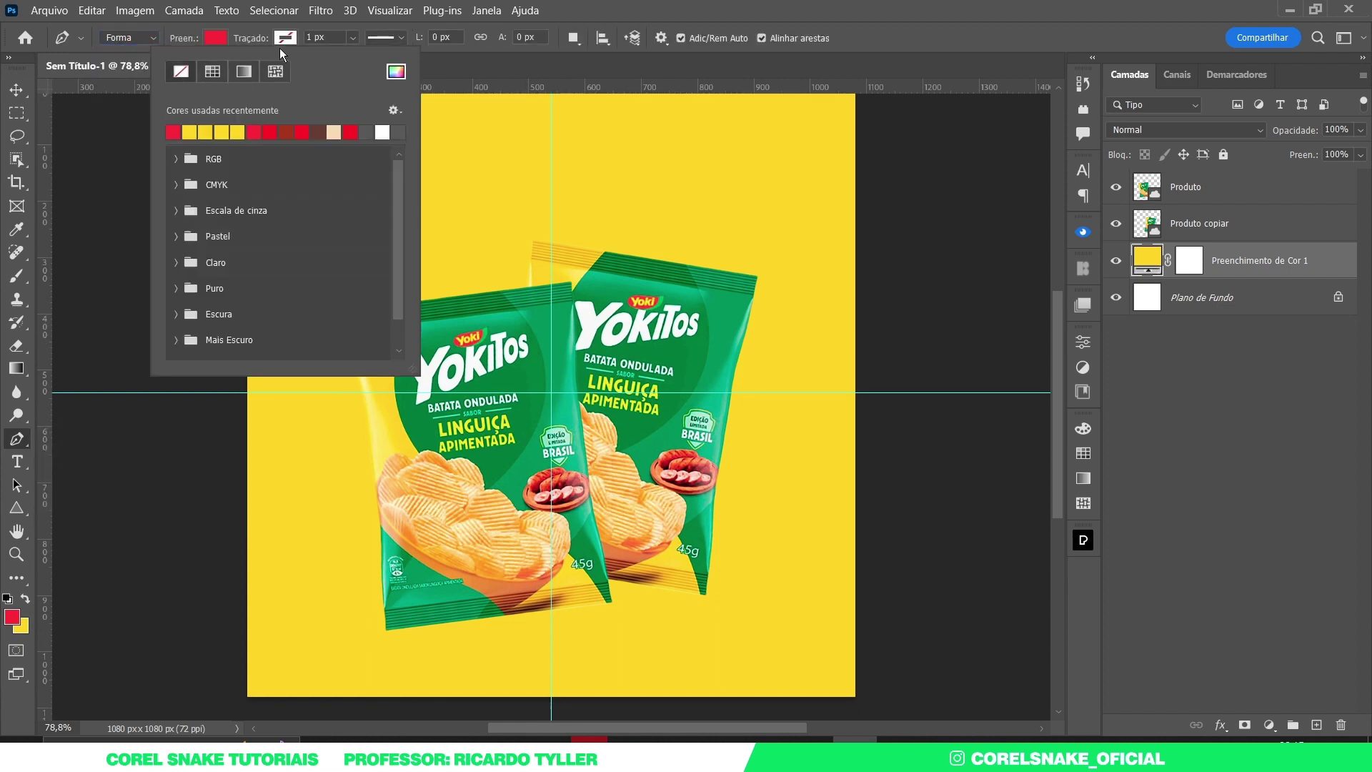
pyautogui.click(293, 390)
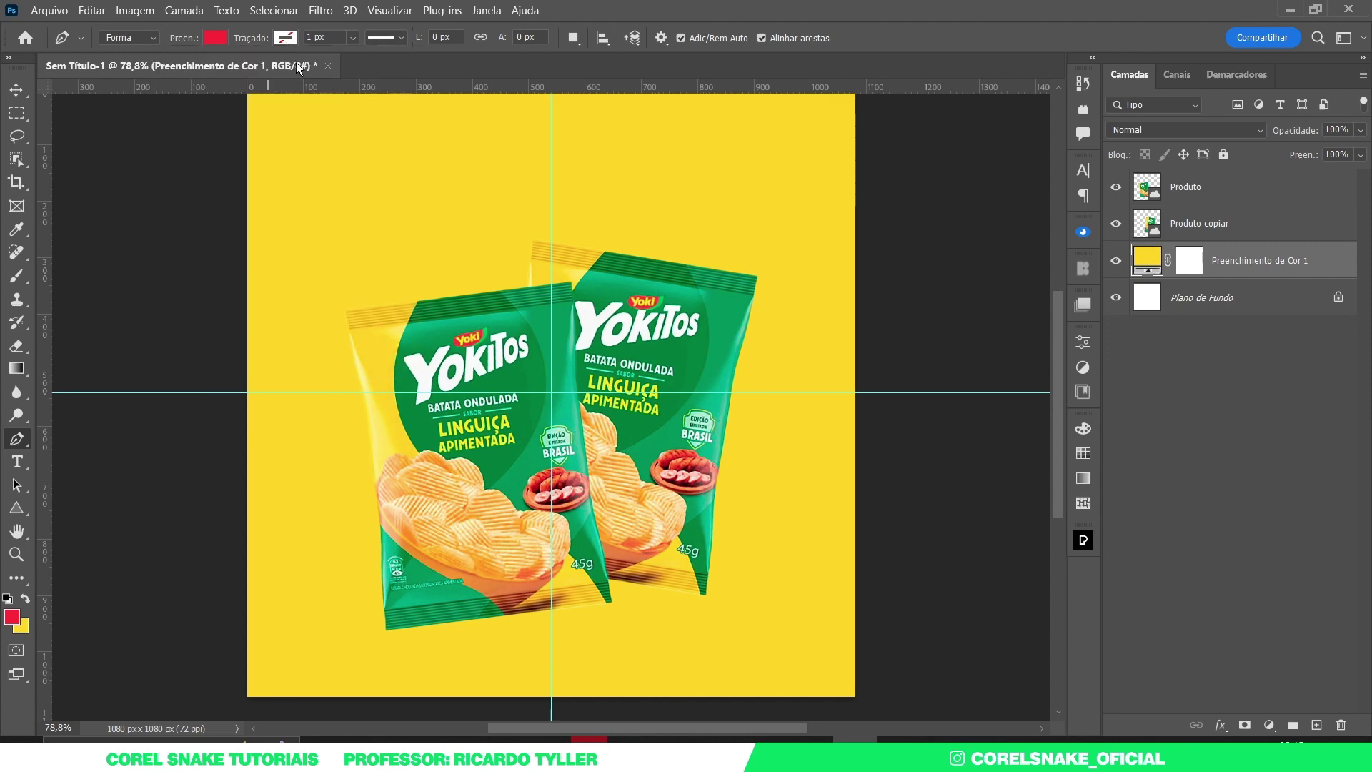
# Draw a closed red wave shape across the lower part of the canvas
pyautogui.click(208, 502)
pyautogui.moveTo(489, 554); pyautogui.dragTo(634, 532)
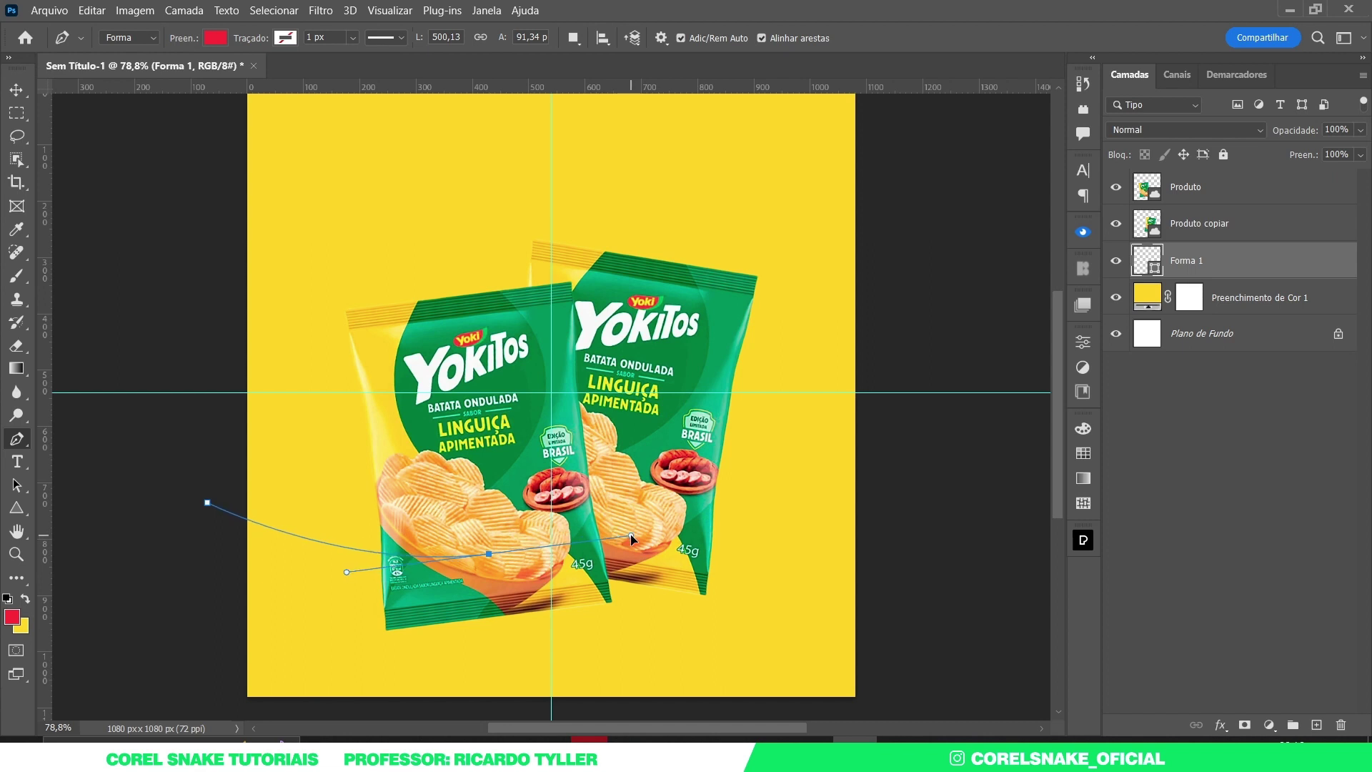
pyautogui.moveTo(901, 443); pyautogui.dragTo(1051, 476)
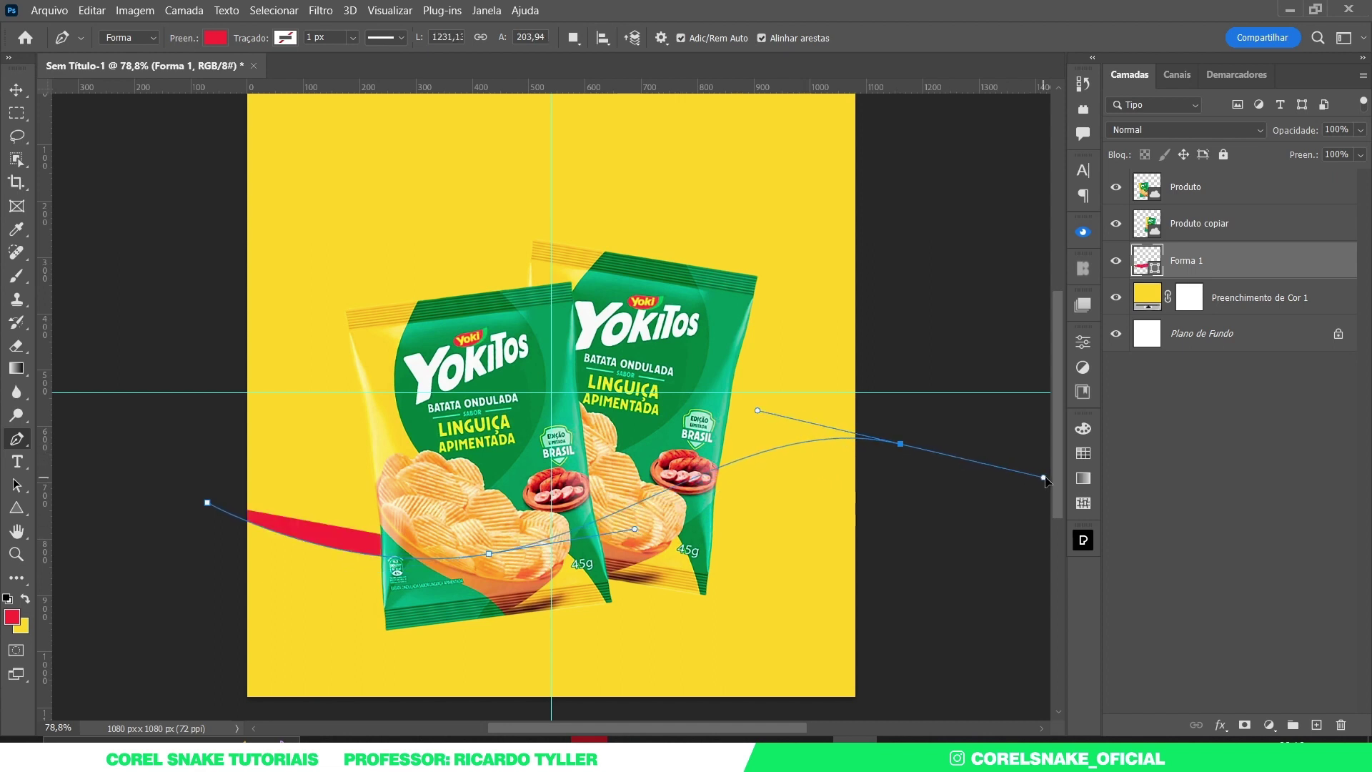
pyautogui.scroll(-2, 857, 511)
pyautogui.click(840, 663)
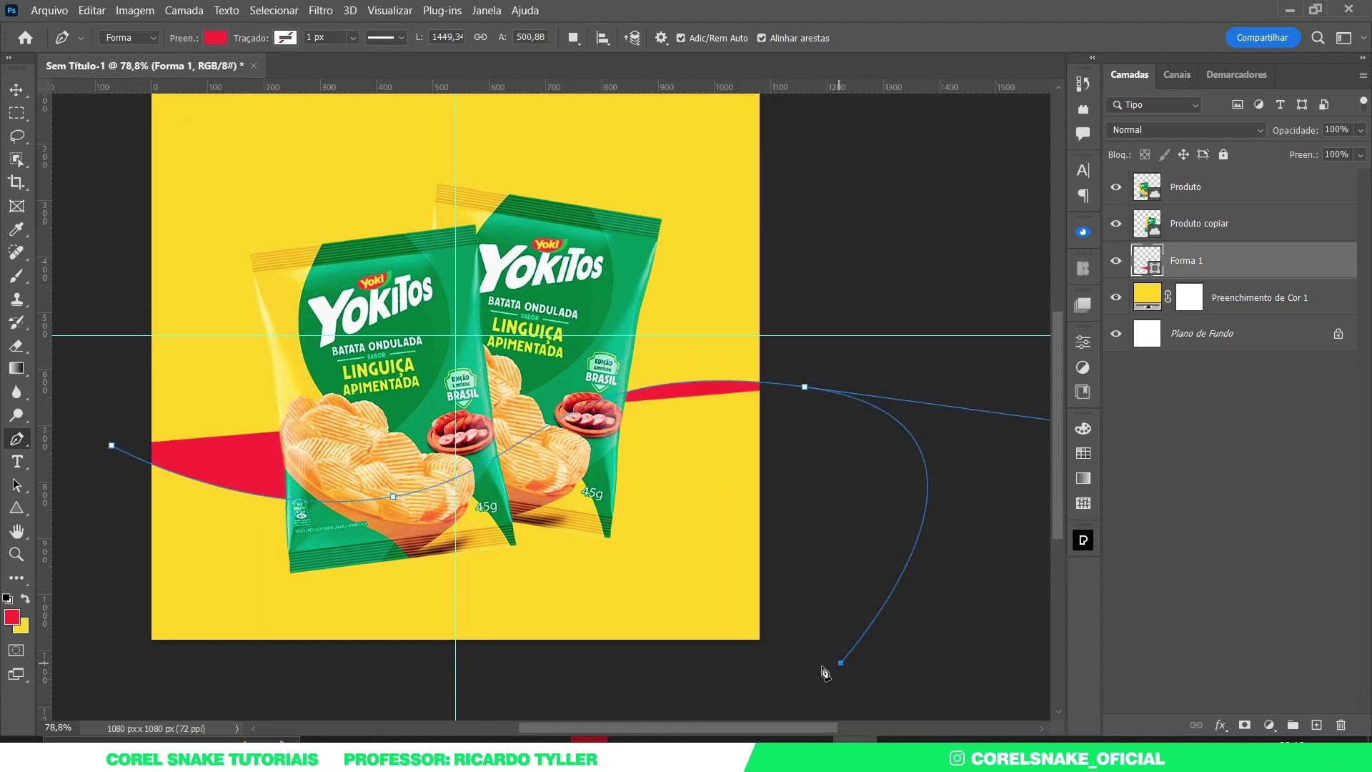
pyautogui.moveTo(538, 686); pyautogui.dragTo(513, 692)
pyautogui.click(223, 689)
pyautogui.click(101, 673)
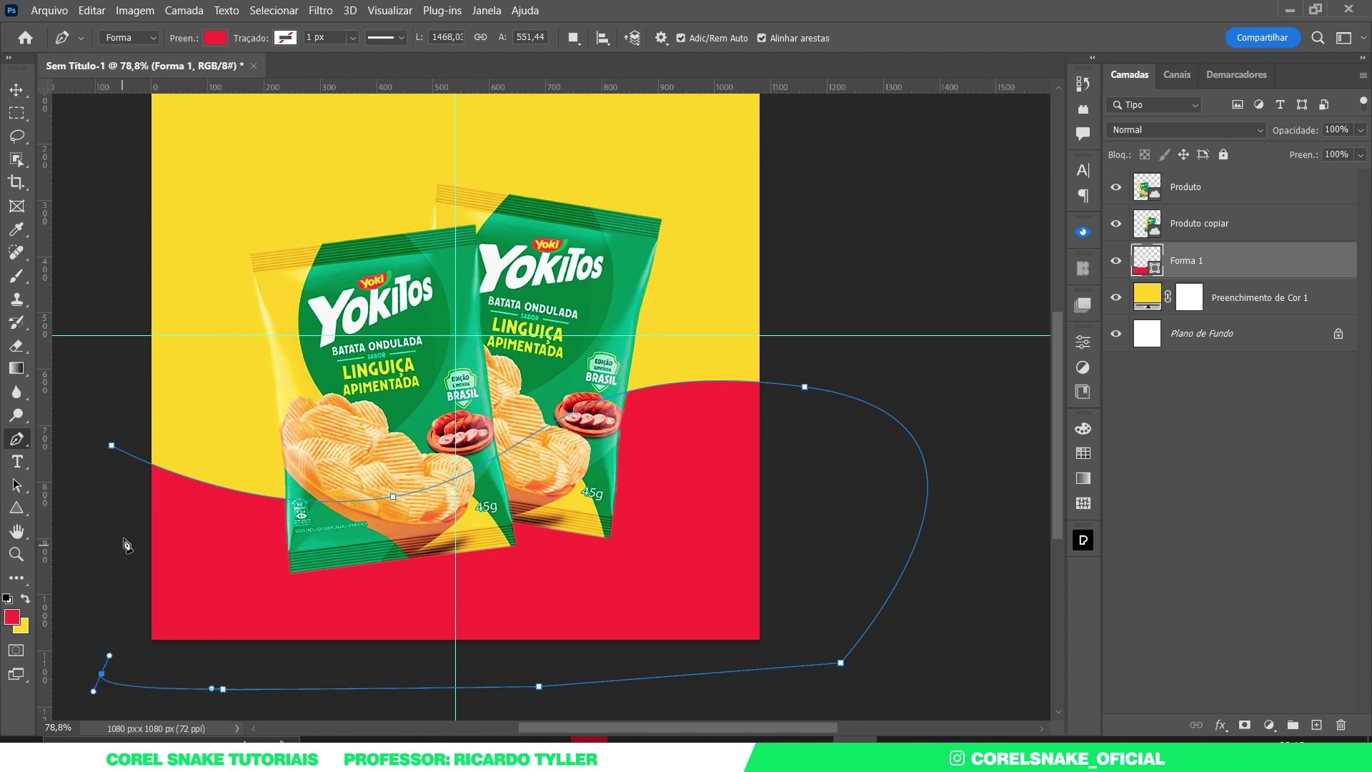
pyautogui.click(111, 445)
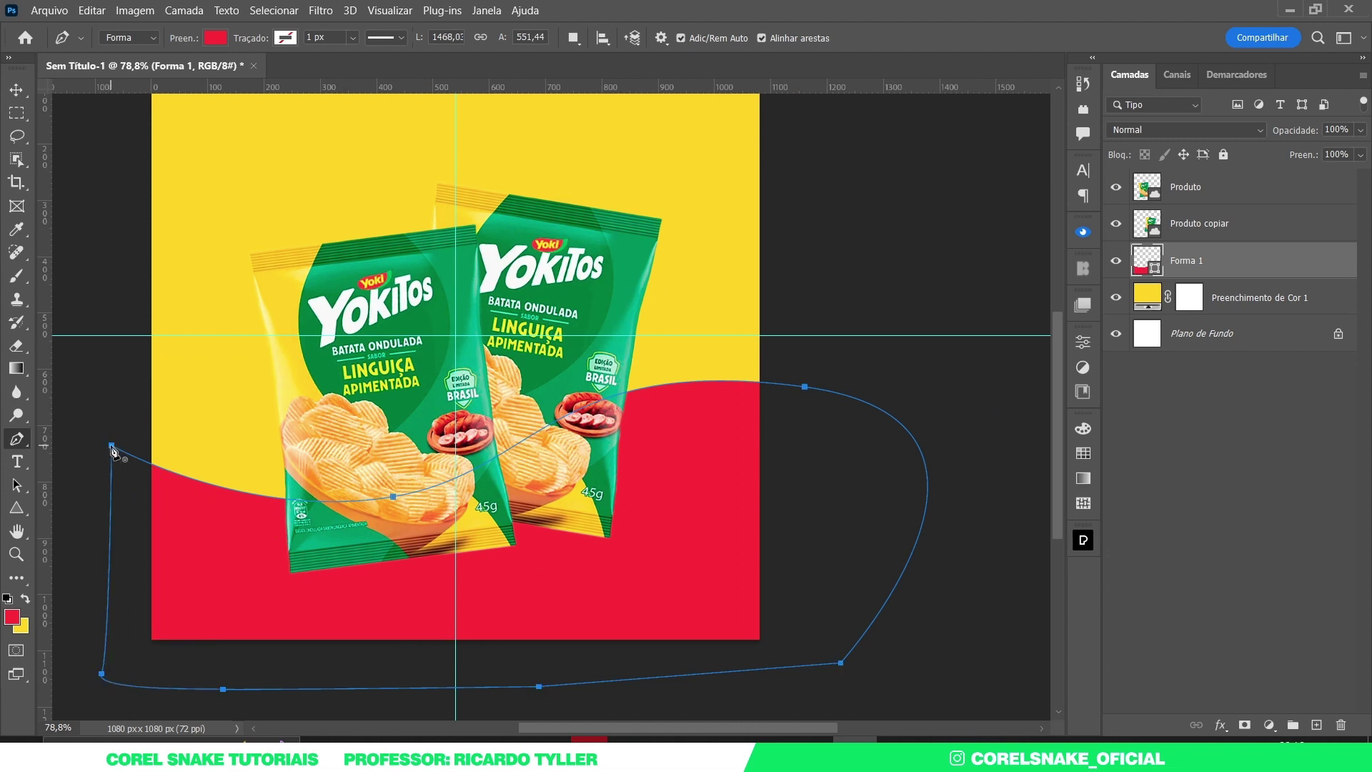
# Finish the path and preview the red wave with the Move tool
pyautogui.click(15, 93)
pyautogui.click(915, 381)
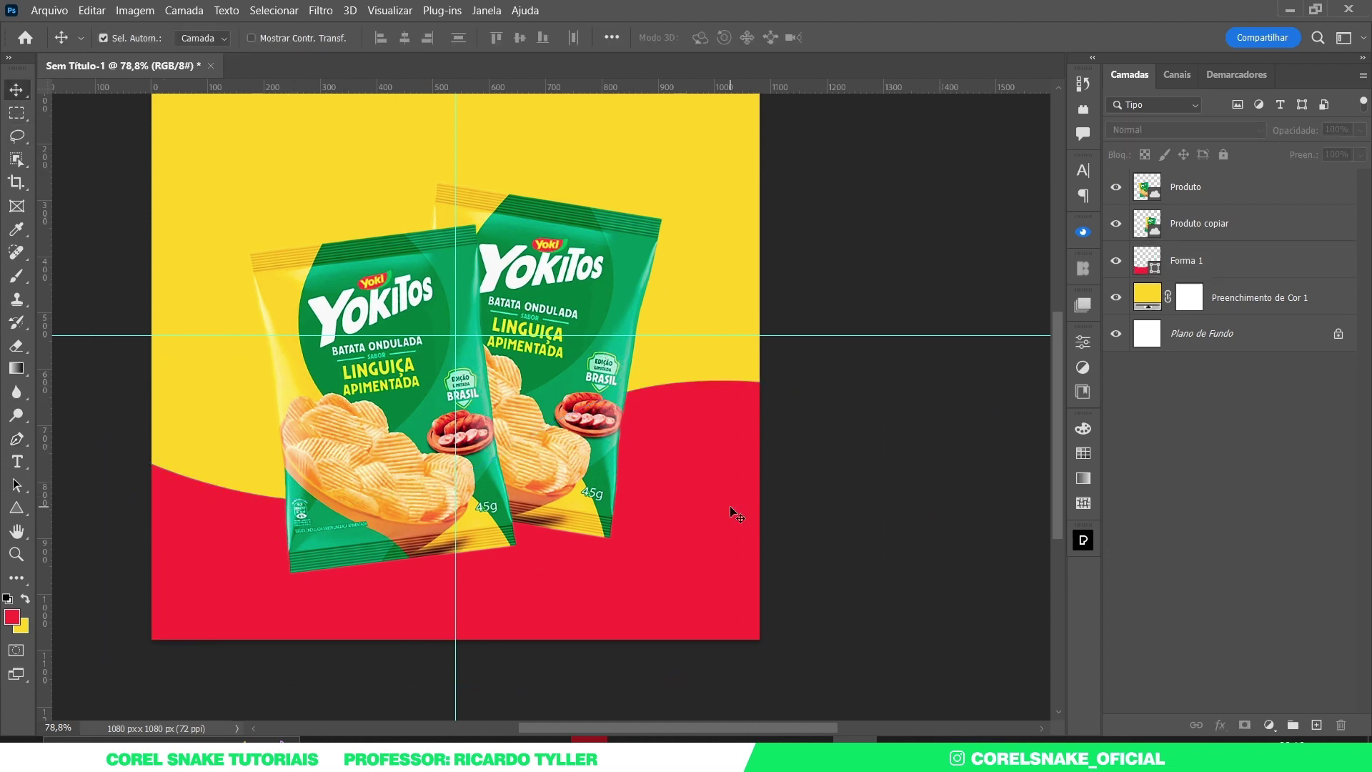
pyautogui.scroll(-5, 794, 522)
pyautogui.scroll(5, 556, 461)
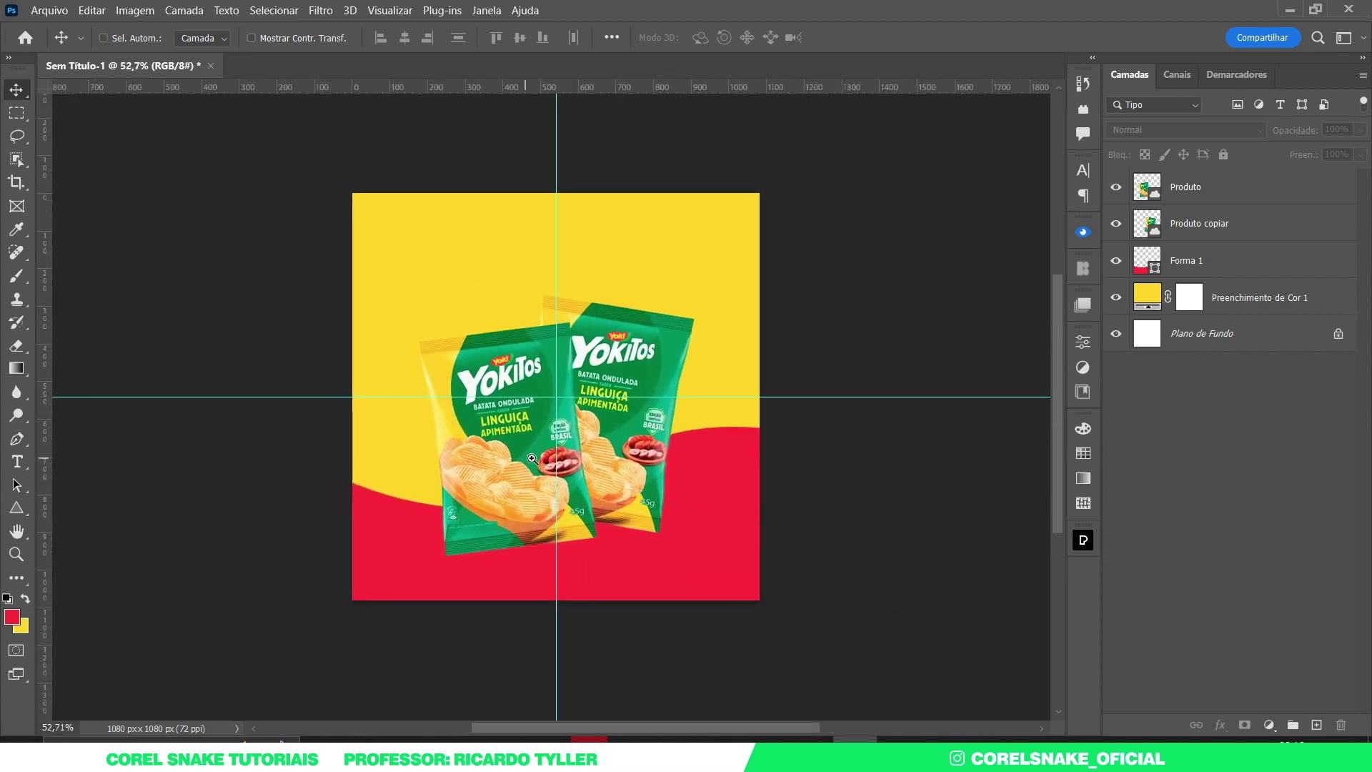
pyautogui.press('ctrl')
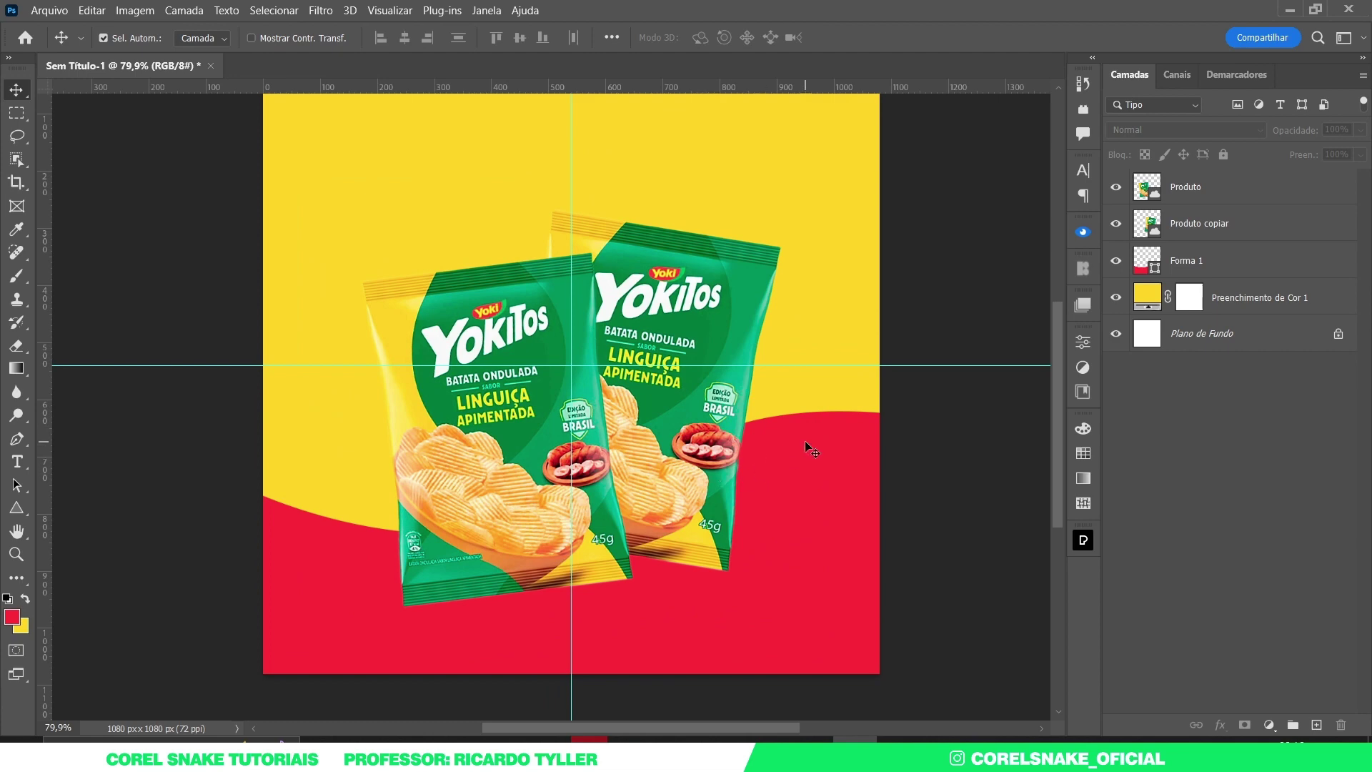
# Select the Forma 1 layer and start a free transform on it
pyautogui.click(852, 419)
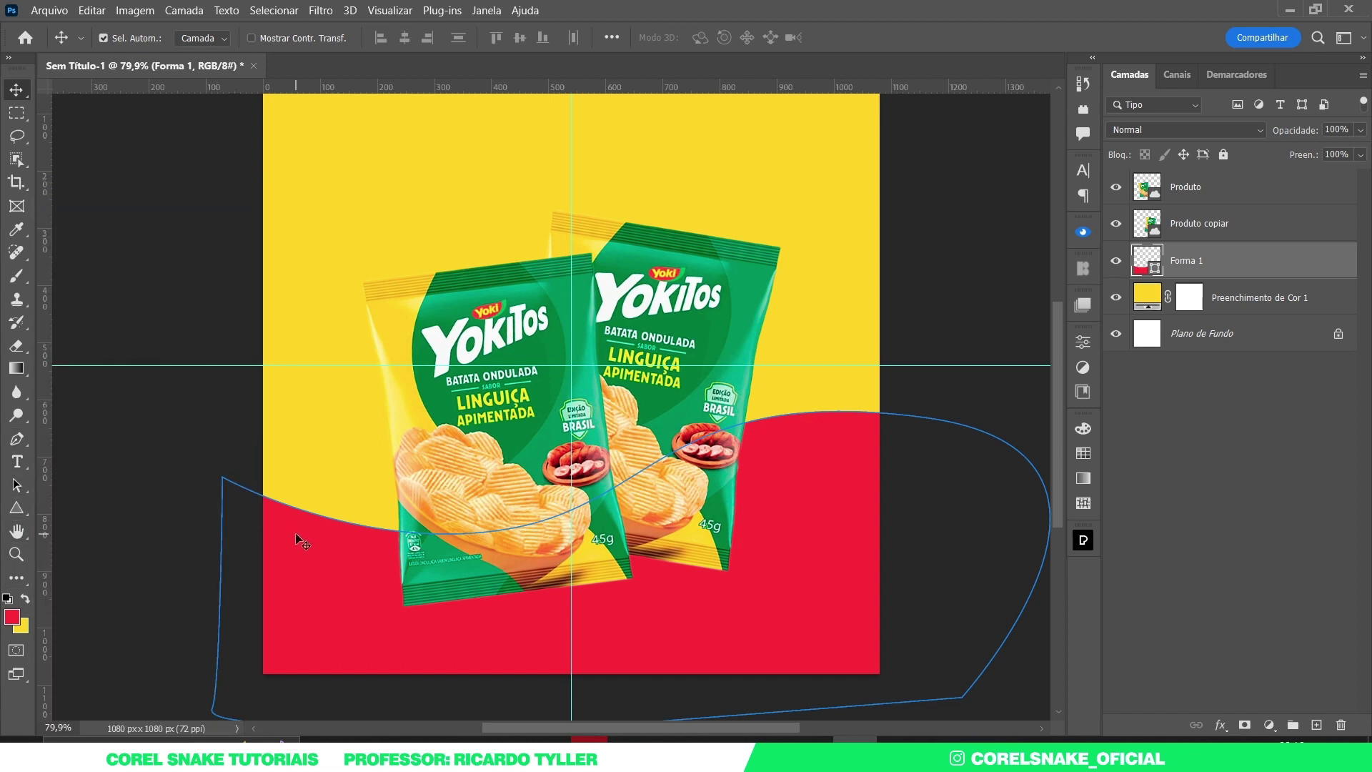
pyautogui.press('ctrl')
pyautogui.click(694, 469)
pyautogui.press('Return')
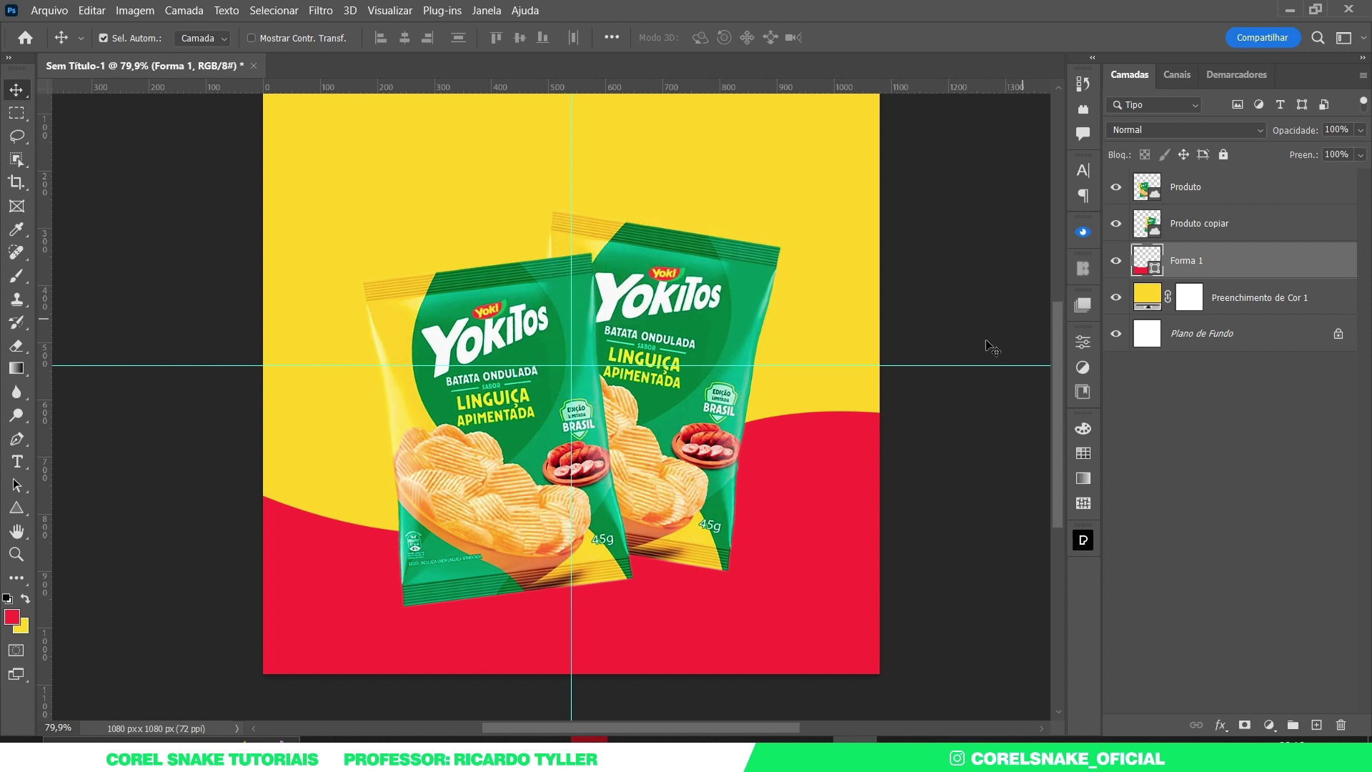
pyautogui.press('ctrl')
pyautogui.hotkey('ctrl', 't')
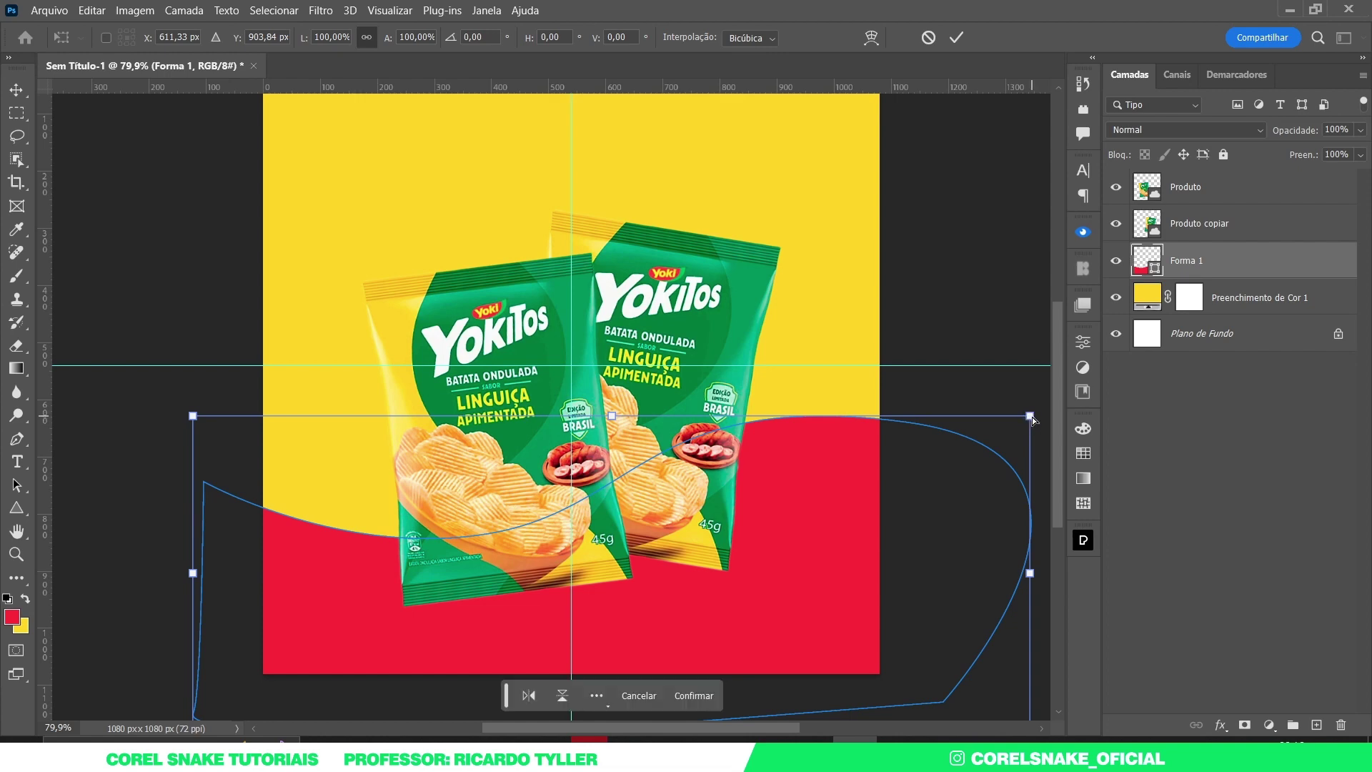
# Skew the shape's top-right corner inward and pull its upper-right anchor and curve into shape
pyautogui.moveTo(1030, 417); pyautogui.dragTo(1009, 421)
pyautogui.press('Return')
pyautogui.click(17, 485)
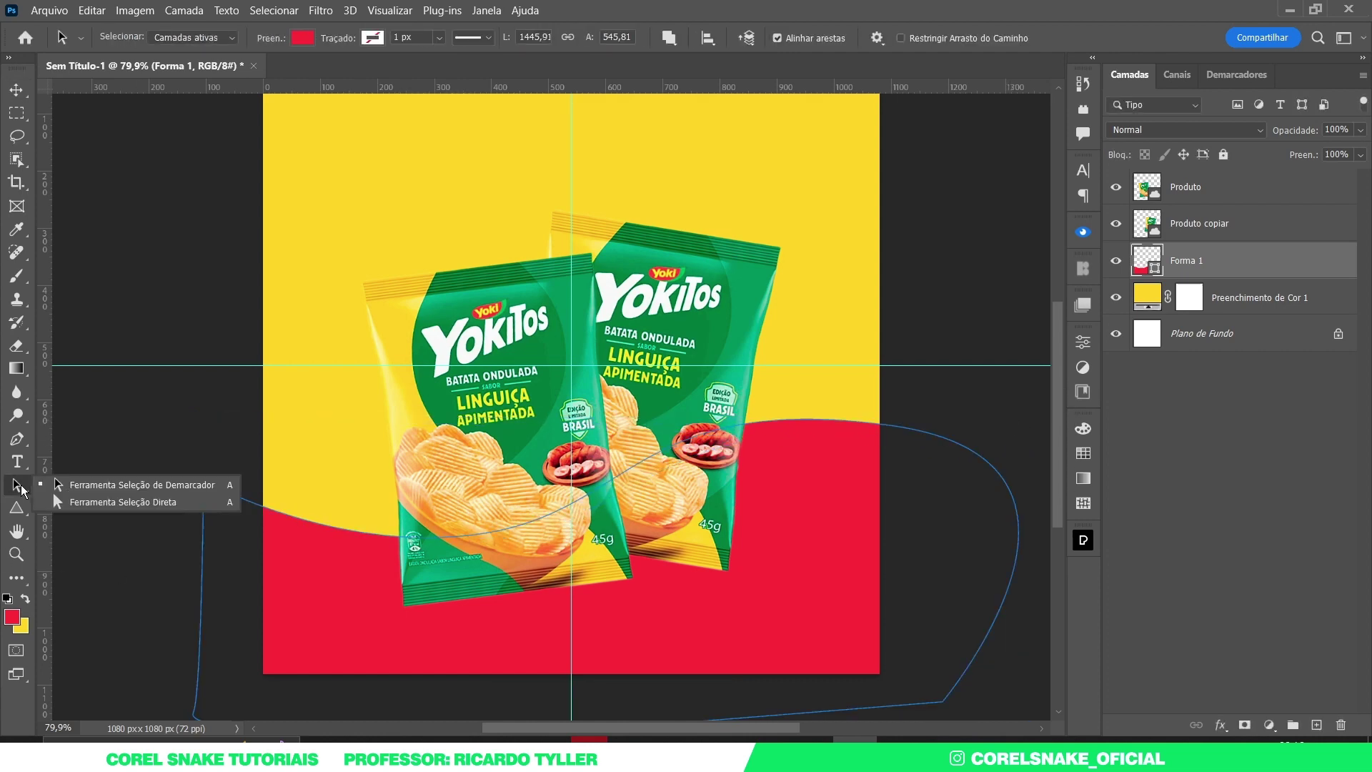
pyautogui.click(158, 503)
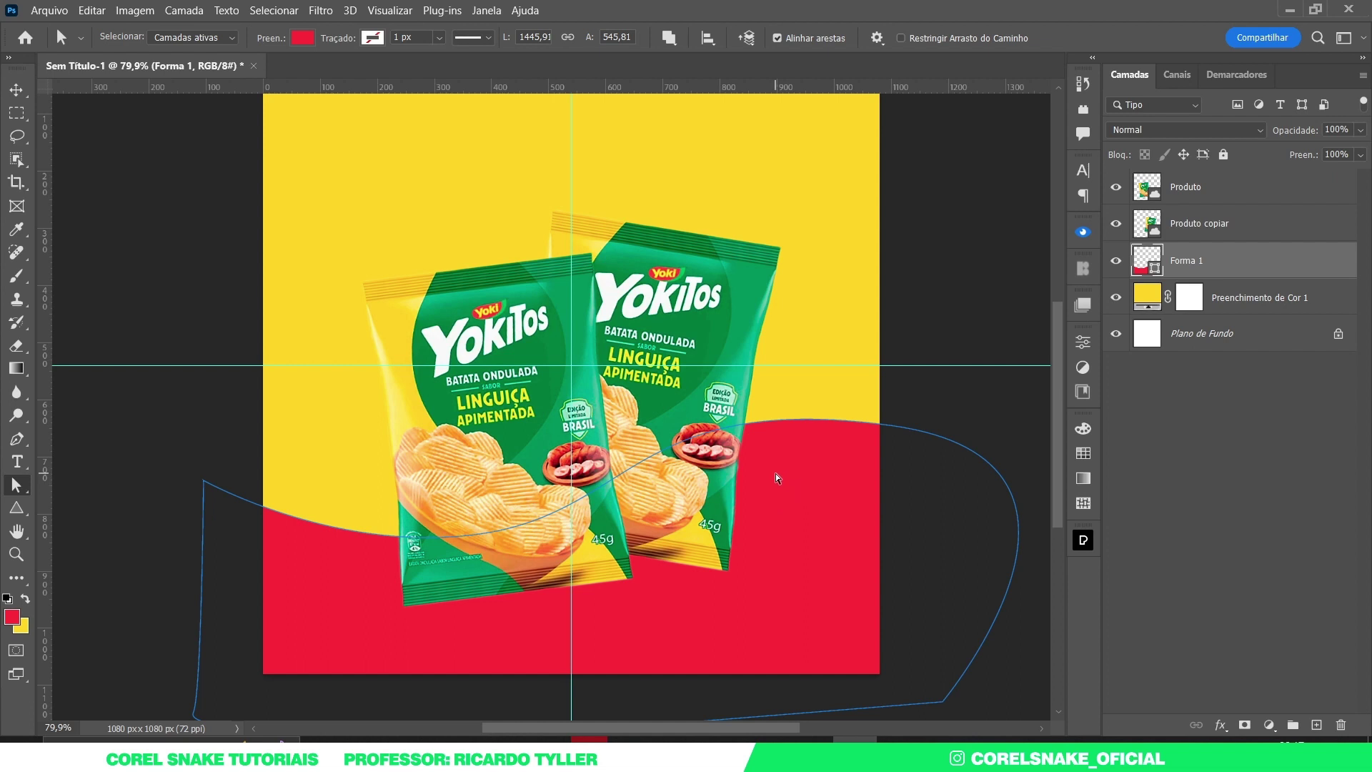
pyautogui.click(817, 427)
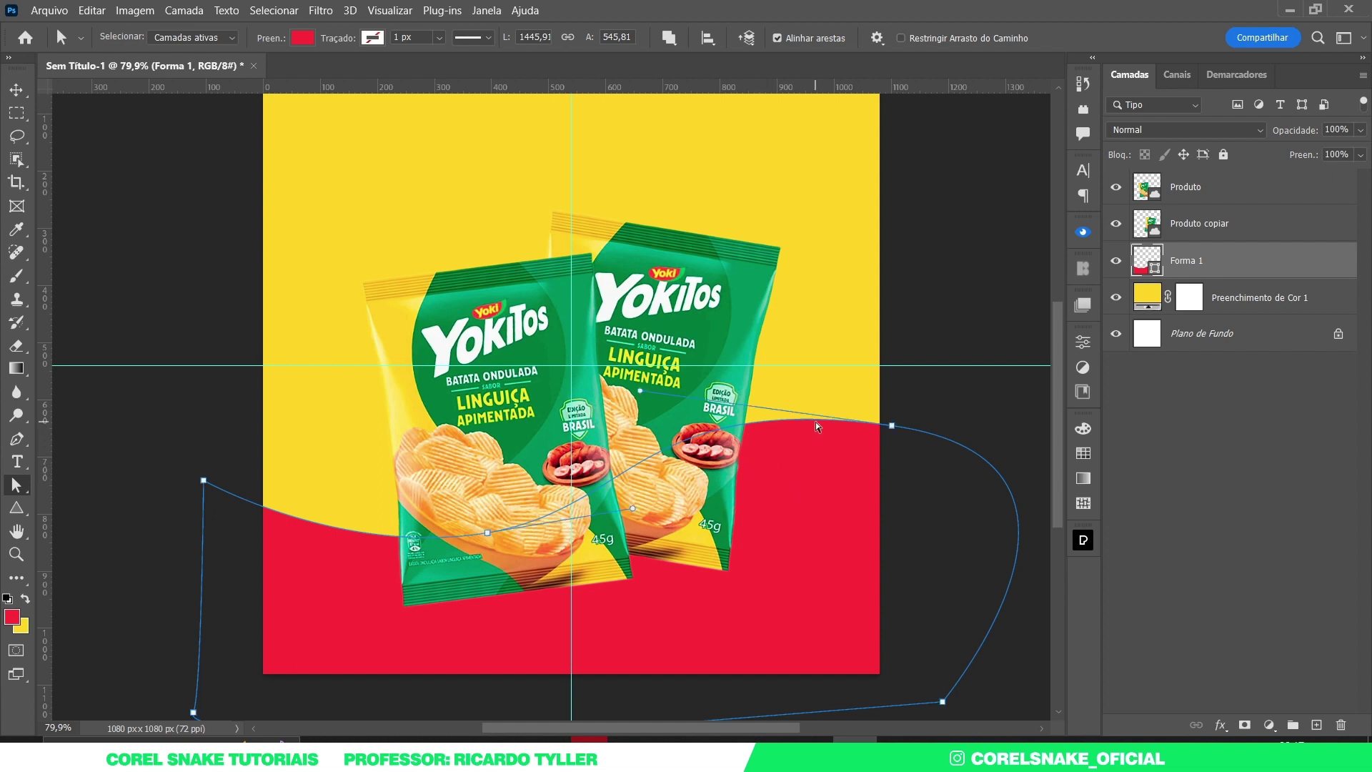
pyautogui.moveTo(893, 428); pyautogui.dragTo(881, 411)
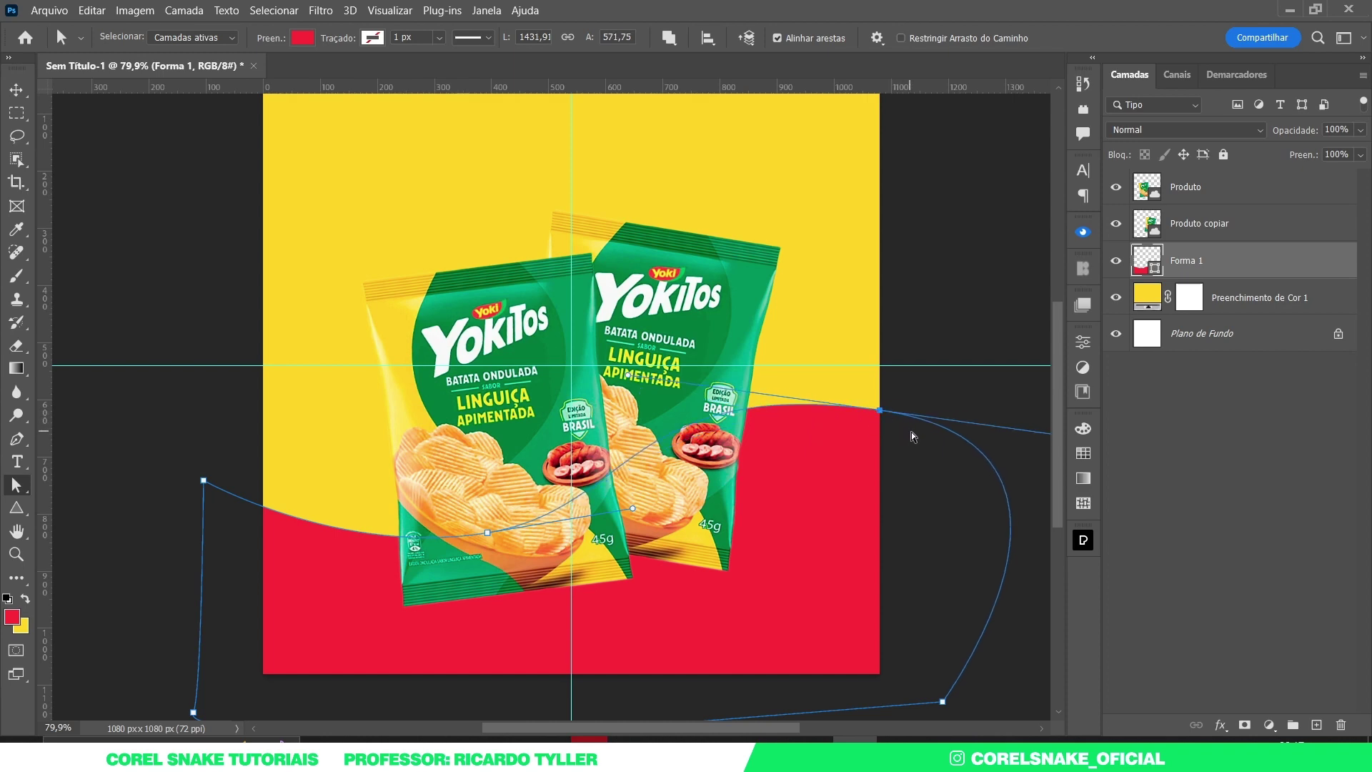
pyautogui.scroll(-1, 728, 491)
pyautogui.hscroll(1, 717, 506)
pyautogui.scroll(-2, 822, 486)
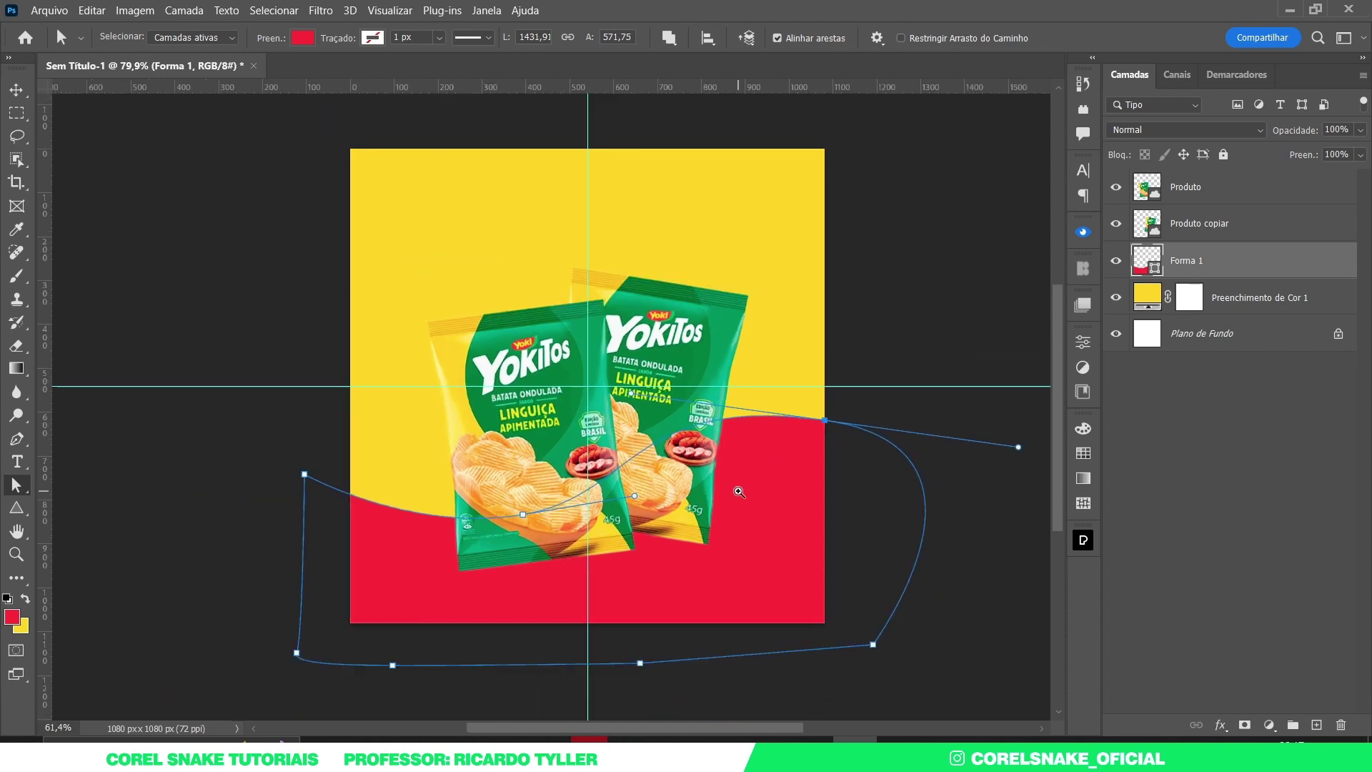
pyautogui.scroll(1, 898, 466)
pyautogui.scroll(-2, 906, 451)
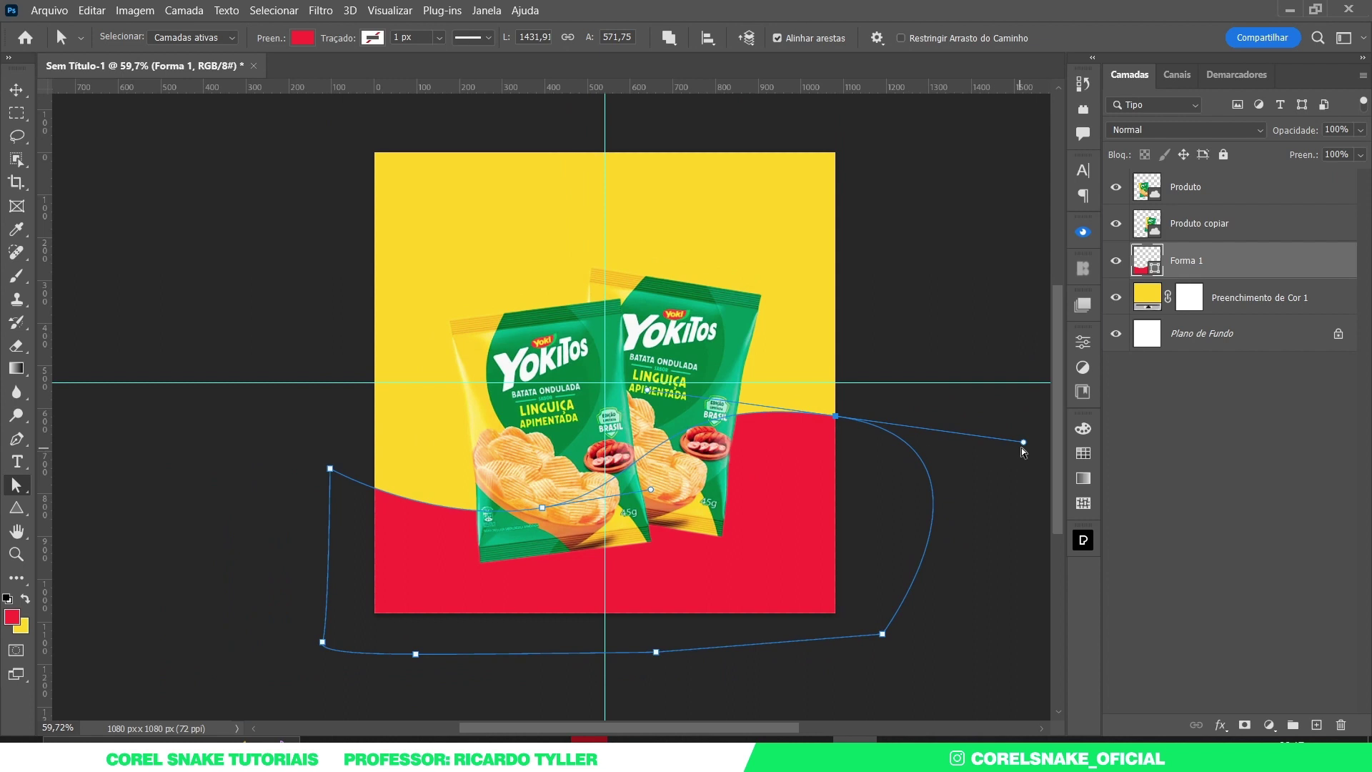
pyautogui.moveTo(1023, 448); pyautogui.dragTo(1020, 477)
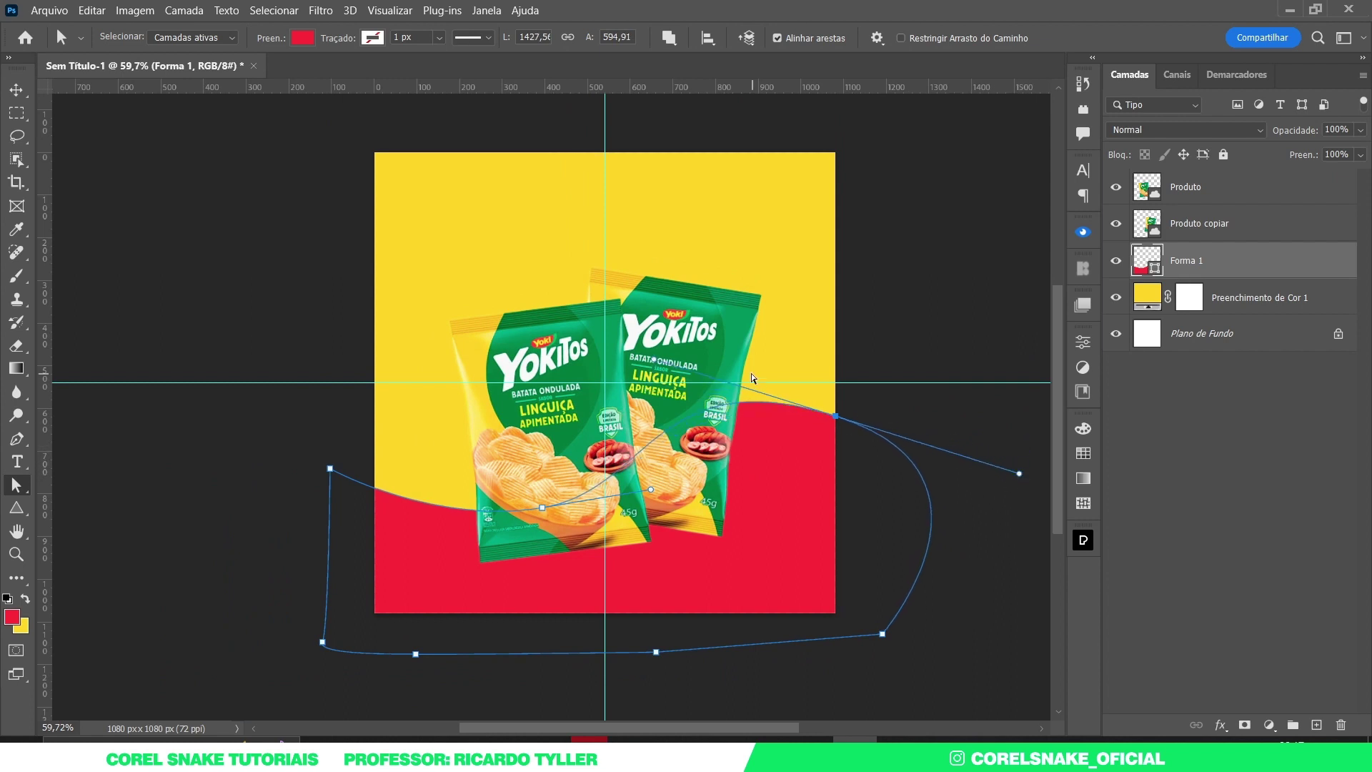
pyautogui.moveTo(655, 362); pyautogui.dragTo(689, 359)
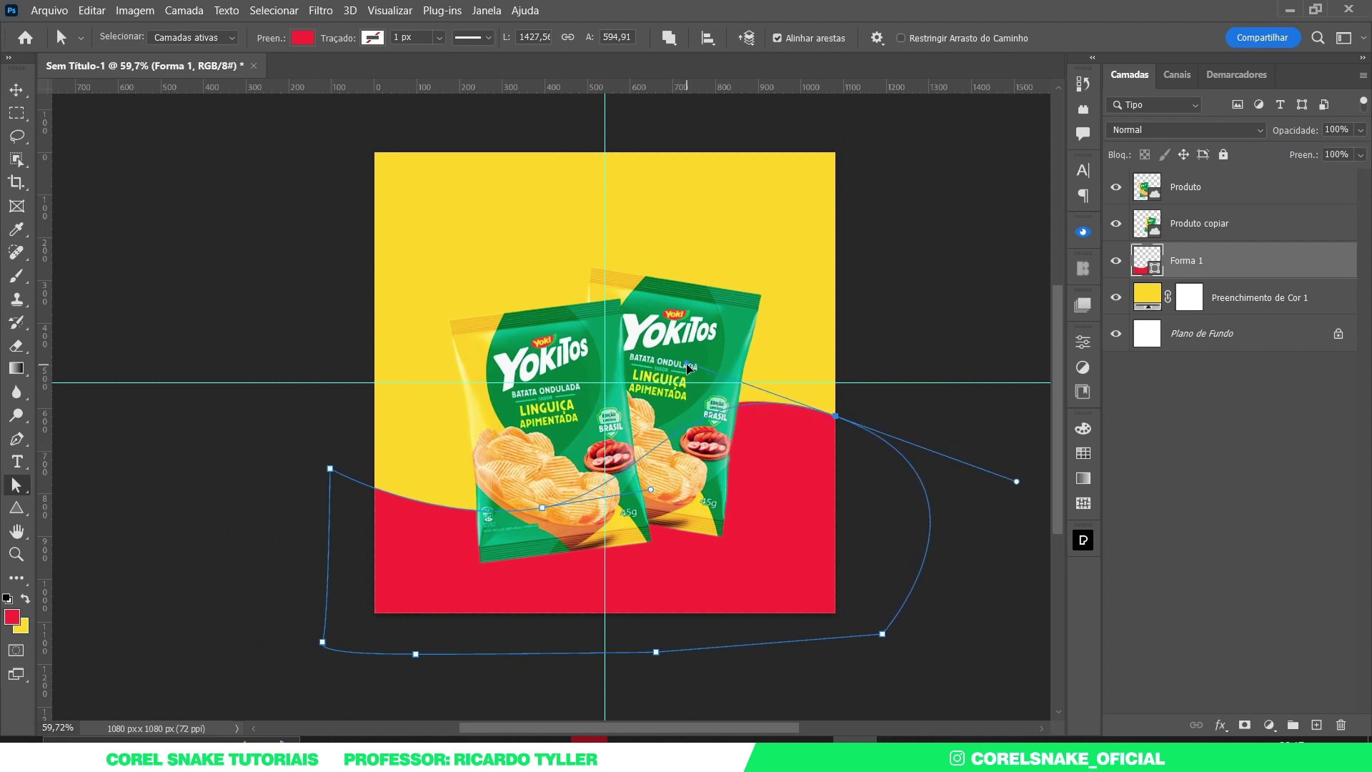
# Refine the wave's anchors so it dips on the left and rises to the right
pyautogui.rightClick(22, 490)
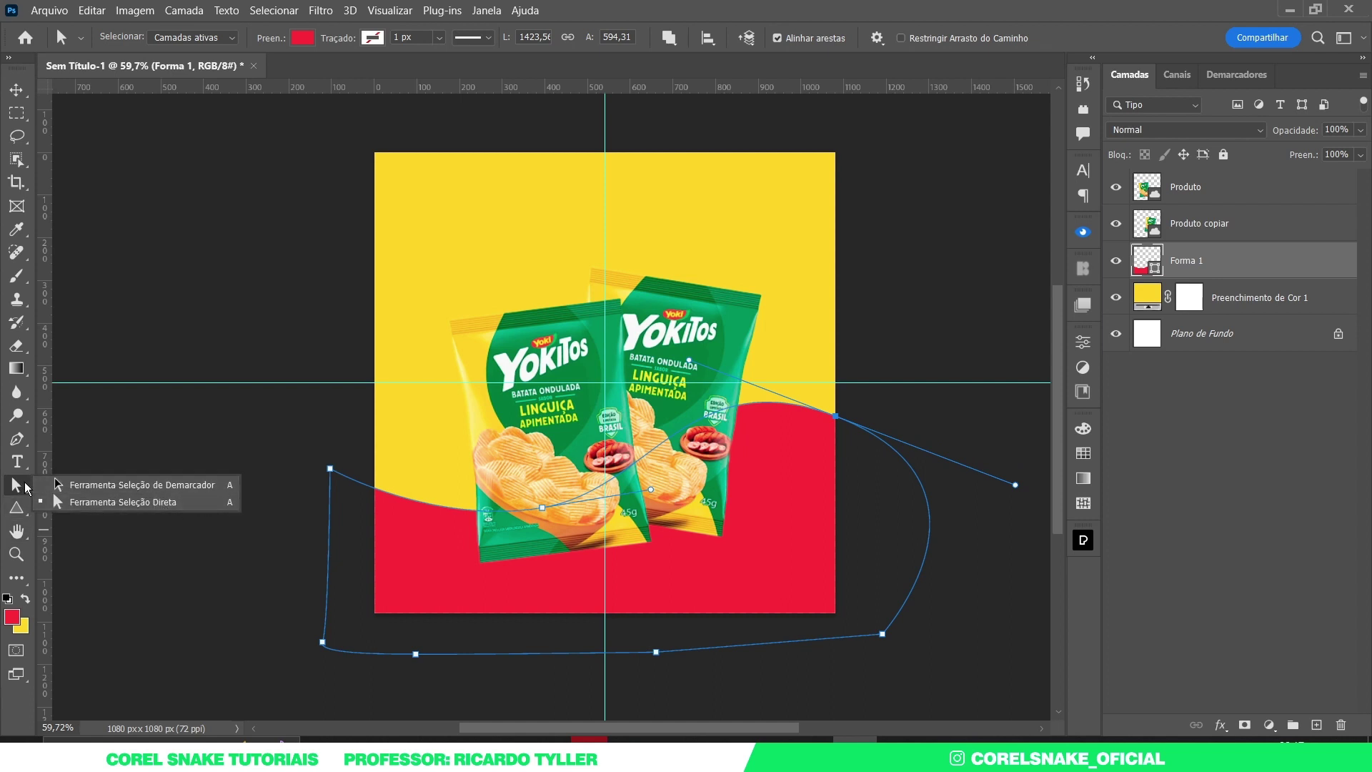
pyautogui.click(53, 485)
pyautogui.click(125, 493)
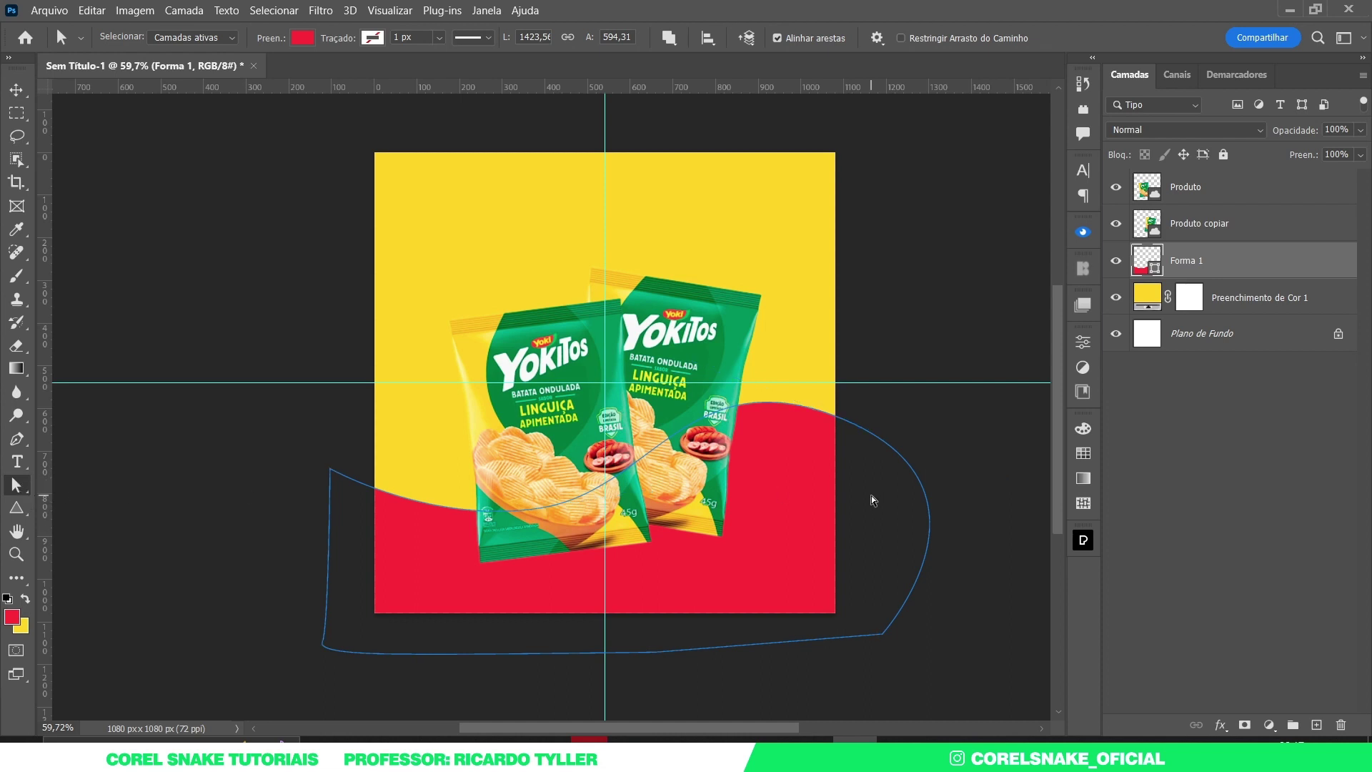
pyautogui.moveTo(825, 419); pyautogui.dragTo(974, 461)
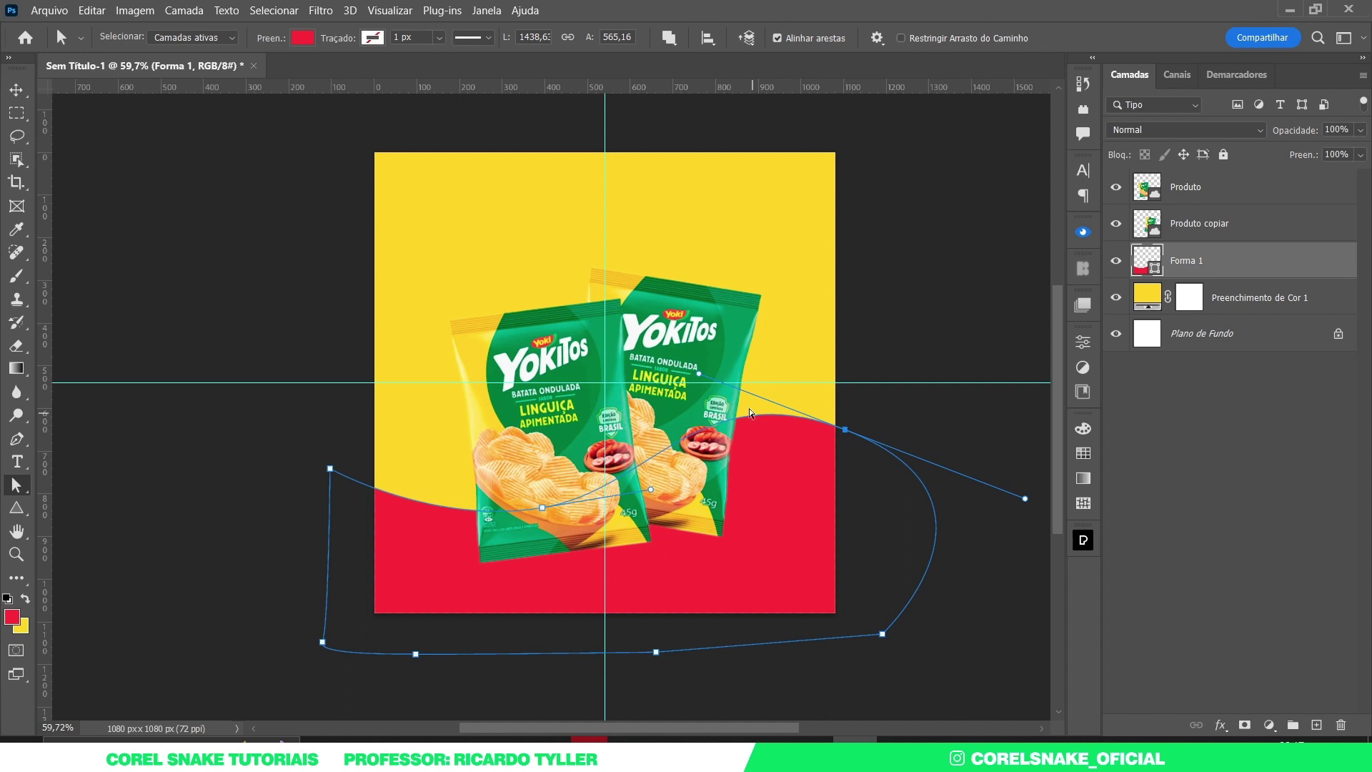
pyautogui.moveTo(706, 381); pyautogui.dragTo(725, 377)
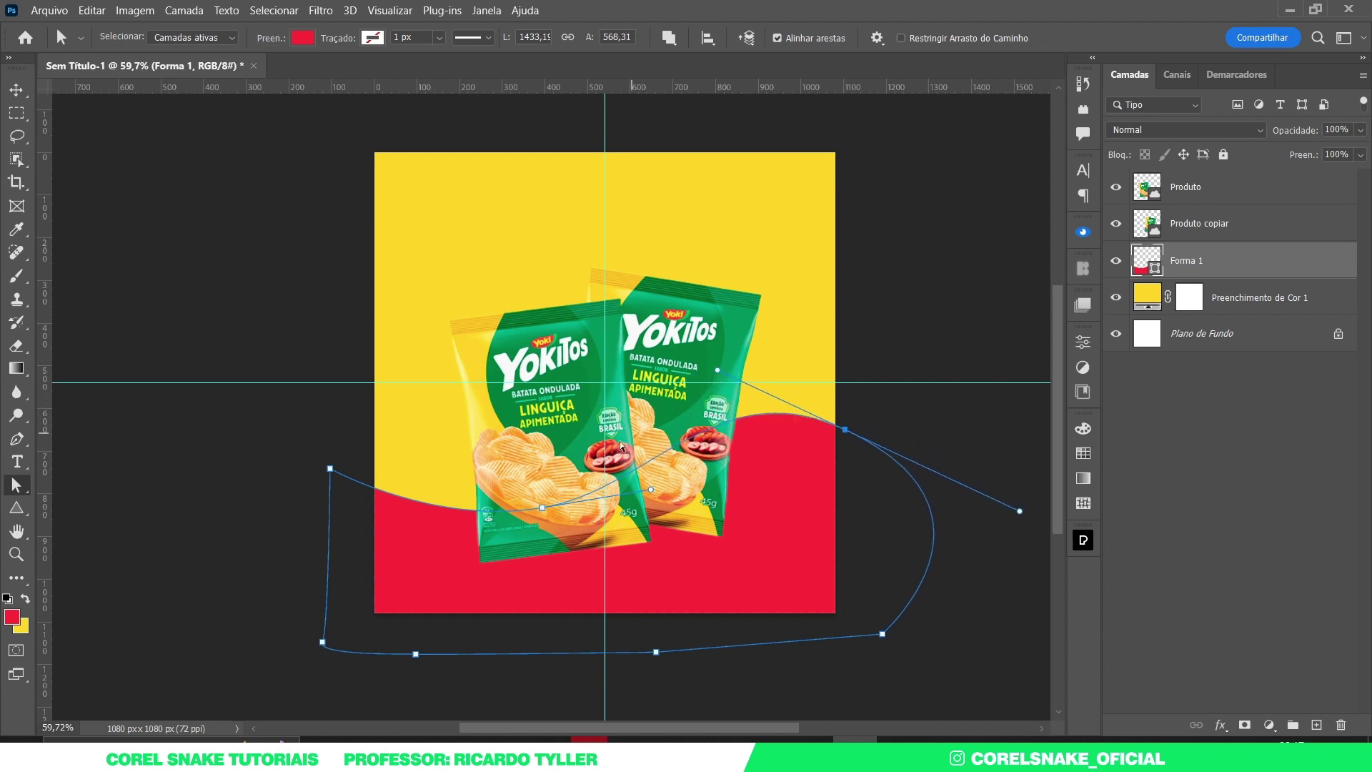
pyautogui.moveTo(544, 512); pyautogui.dragTo(545, 515)
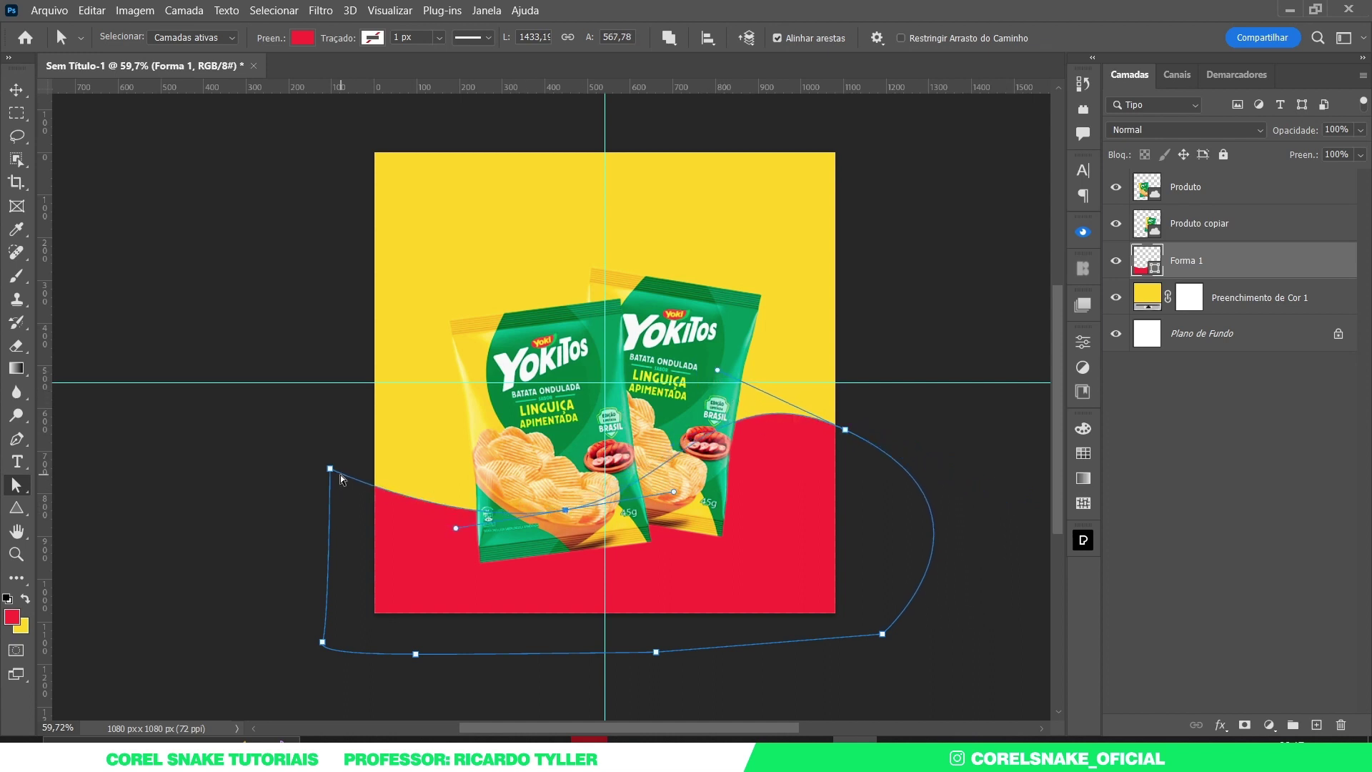
pyautogui.moveTo(341, 479); pyautogui.dragTo(335, 458)
pyautogui.moveTo(846, 431); pyautogui.dragTo(864, 446)
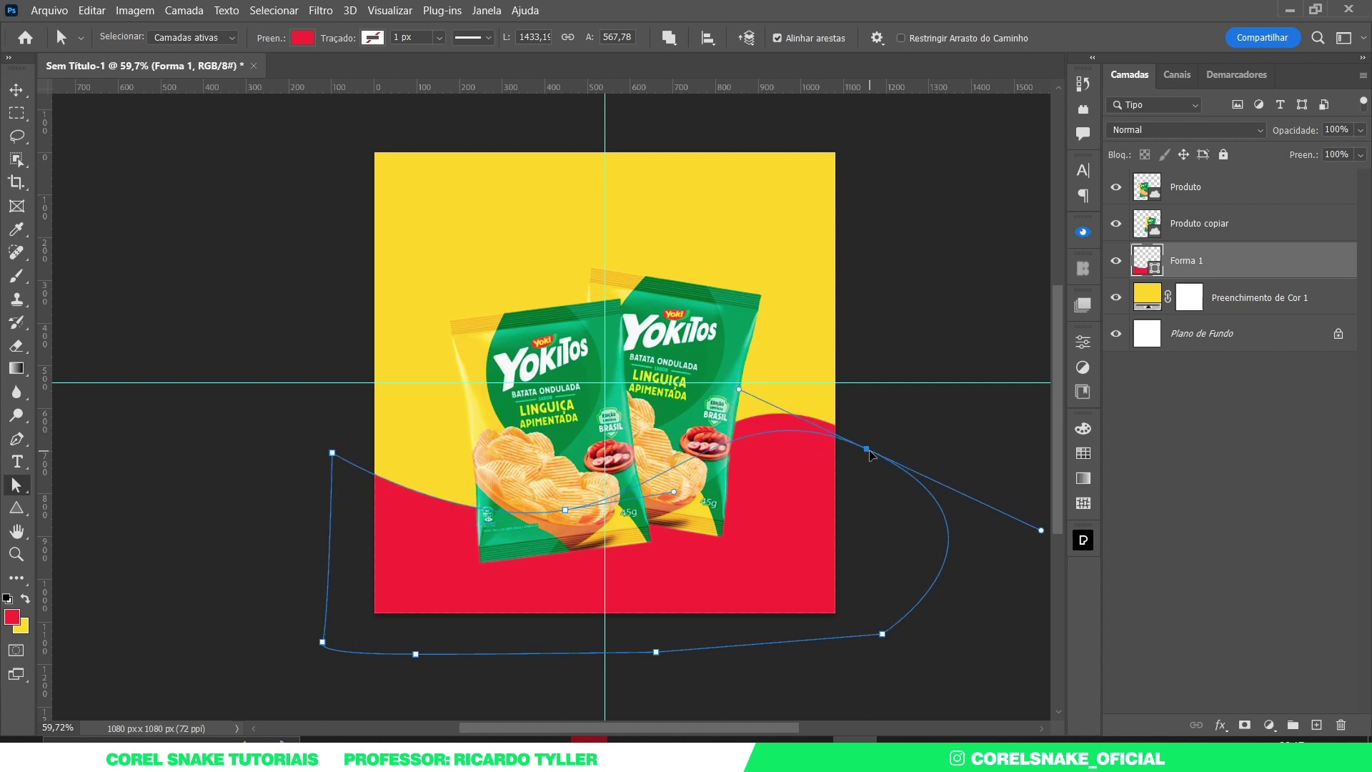
pyautogui.moveTo(739, 388); pyautogui.dragTo(753, 363)
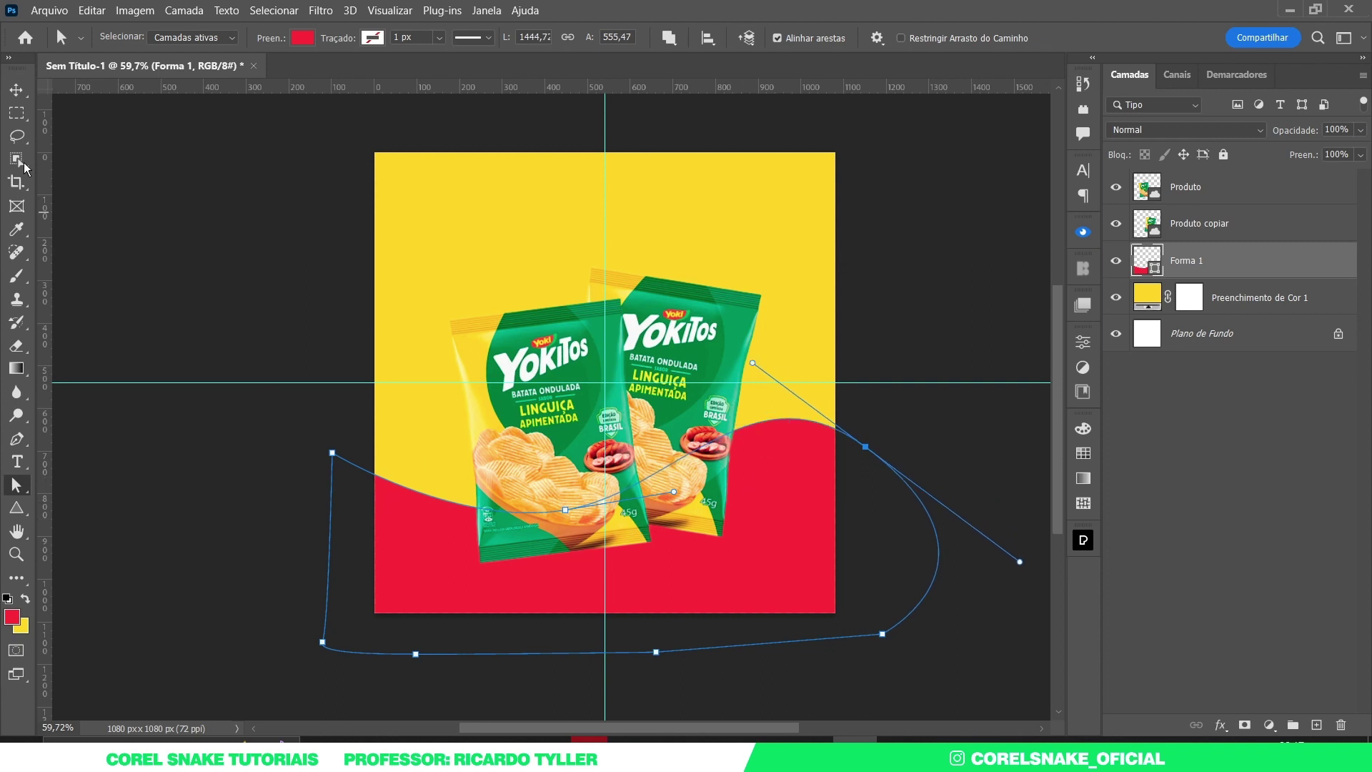
pyautogui.click(16, 89)
pyautogui.click(207, 225)
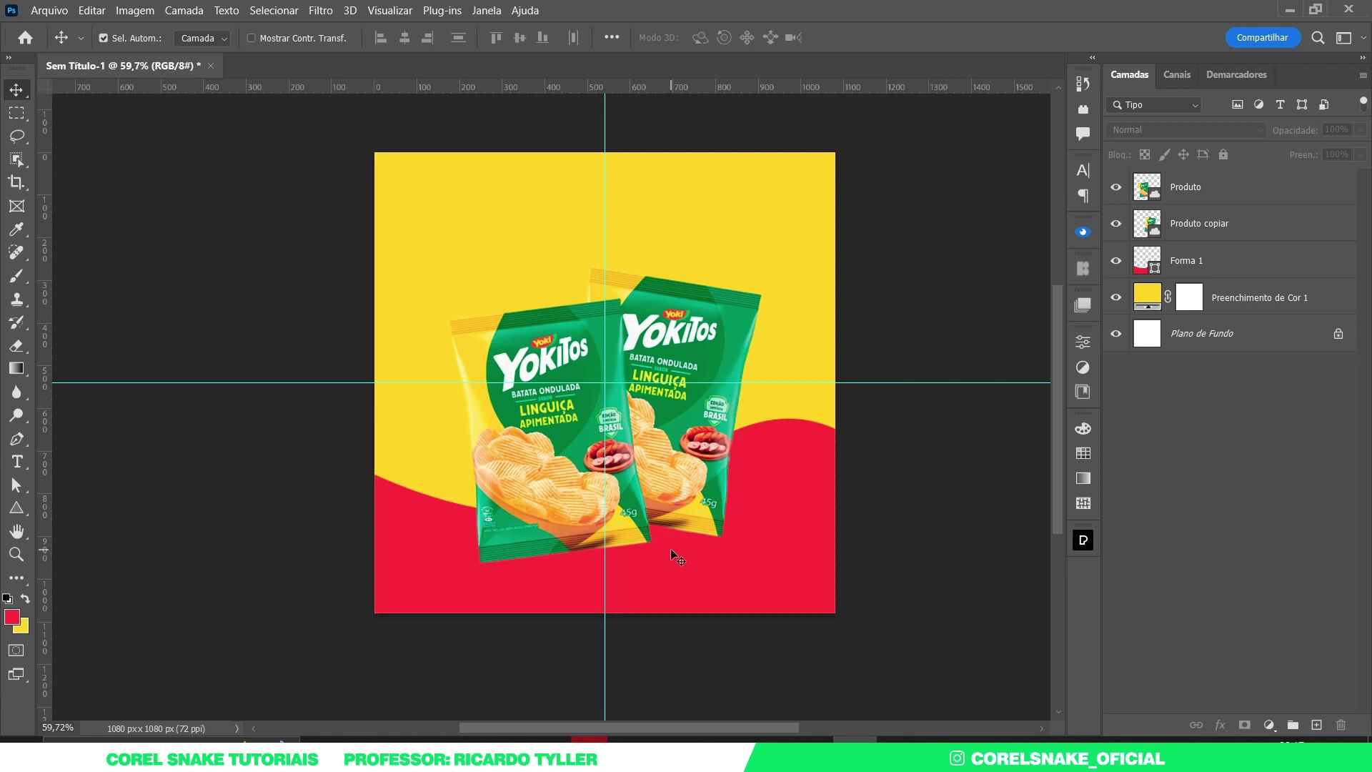
# Nudge the right chip bag, Produto copiar, slightly into place
pyautogui.moveTo(685, 461); pyautogui.dragTo(692, 461)
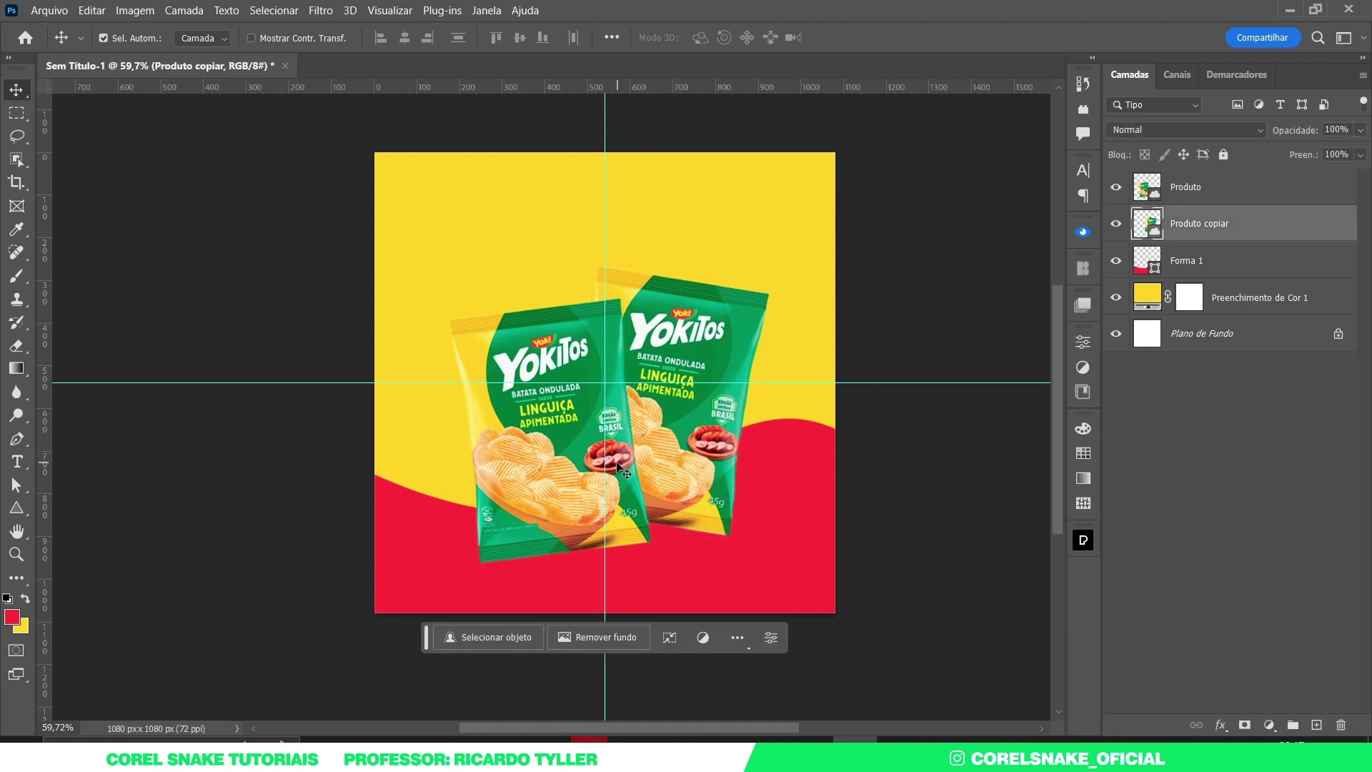
pyautogui.press('Left')
pyautogui.press('Left')
pyautogui.press('Left')
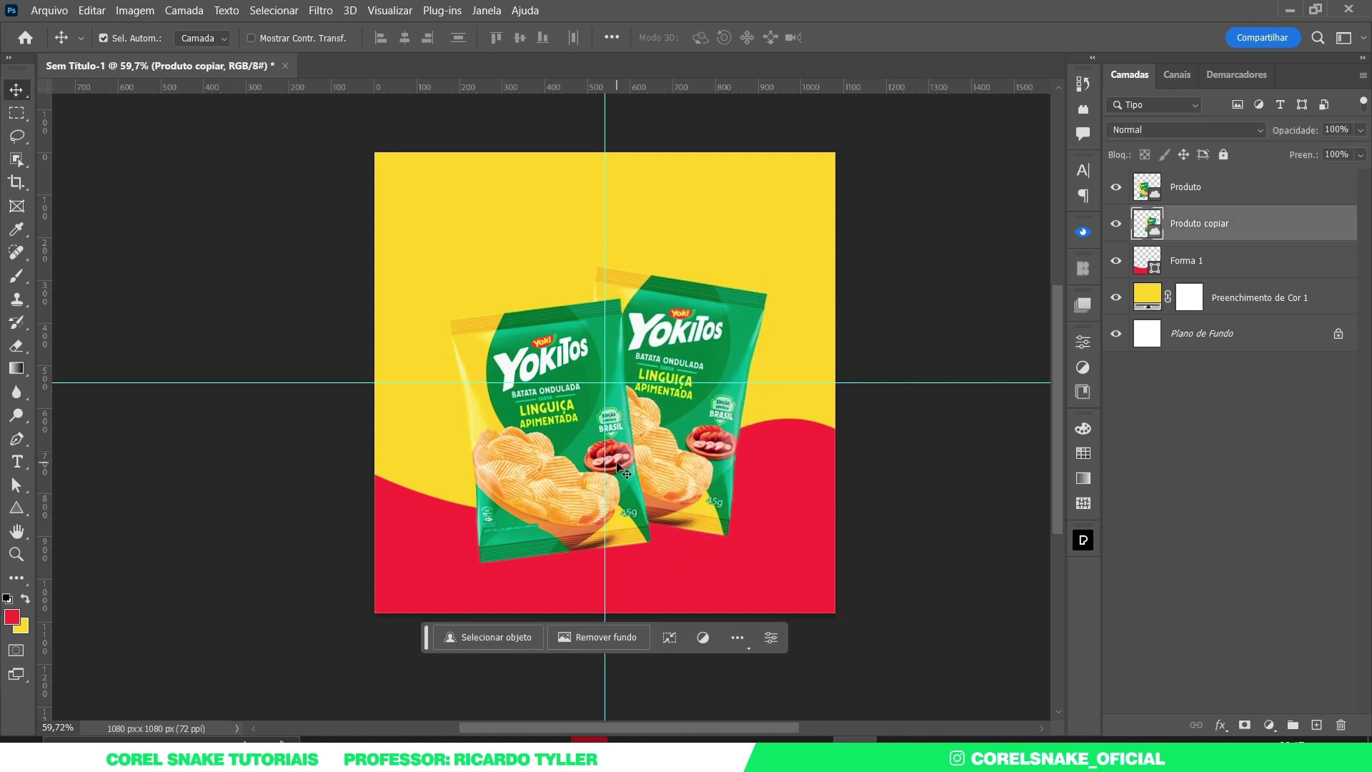
pyautogui.press('Left')
pyautogui.press('Left')
pyautogui.press('Left')
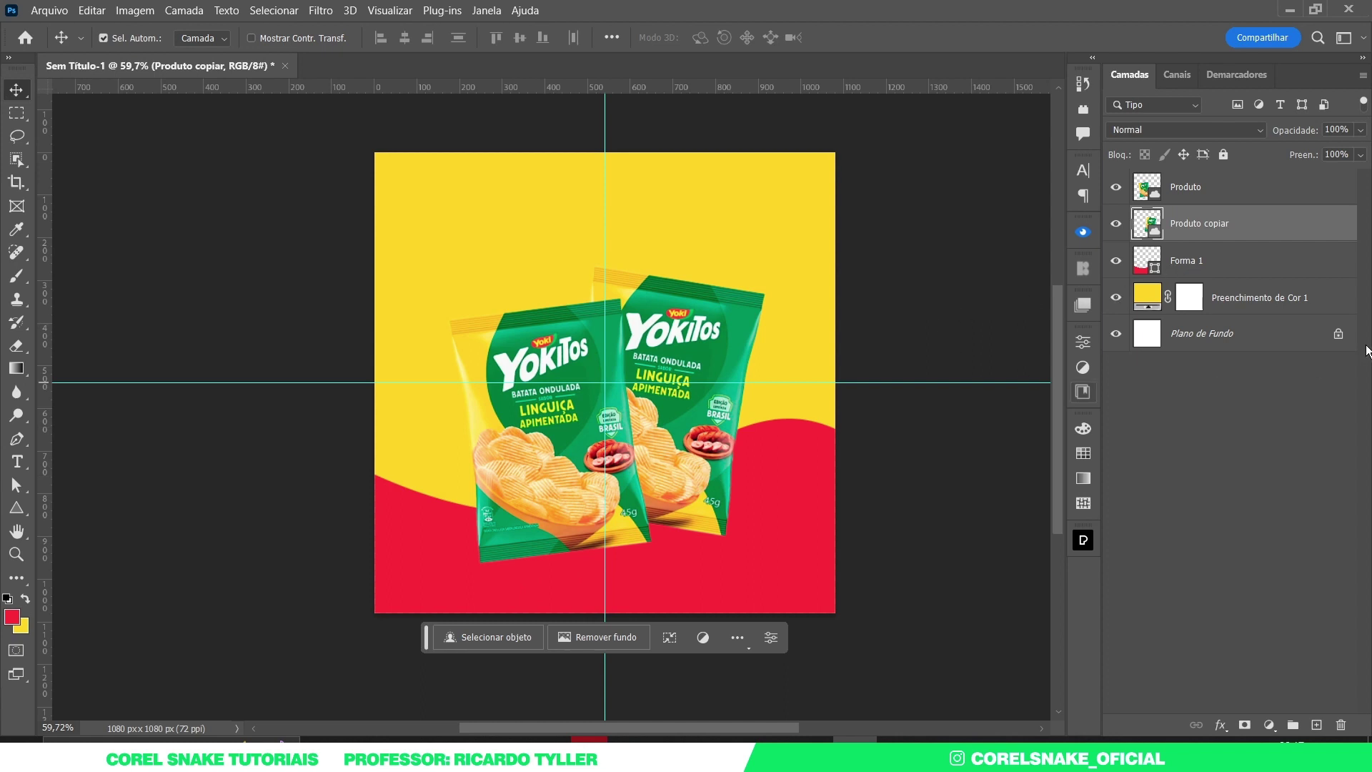
# Unlock the background and group the three background layers as 'Fundo'
pyautogui.click(1339, 335)
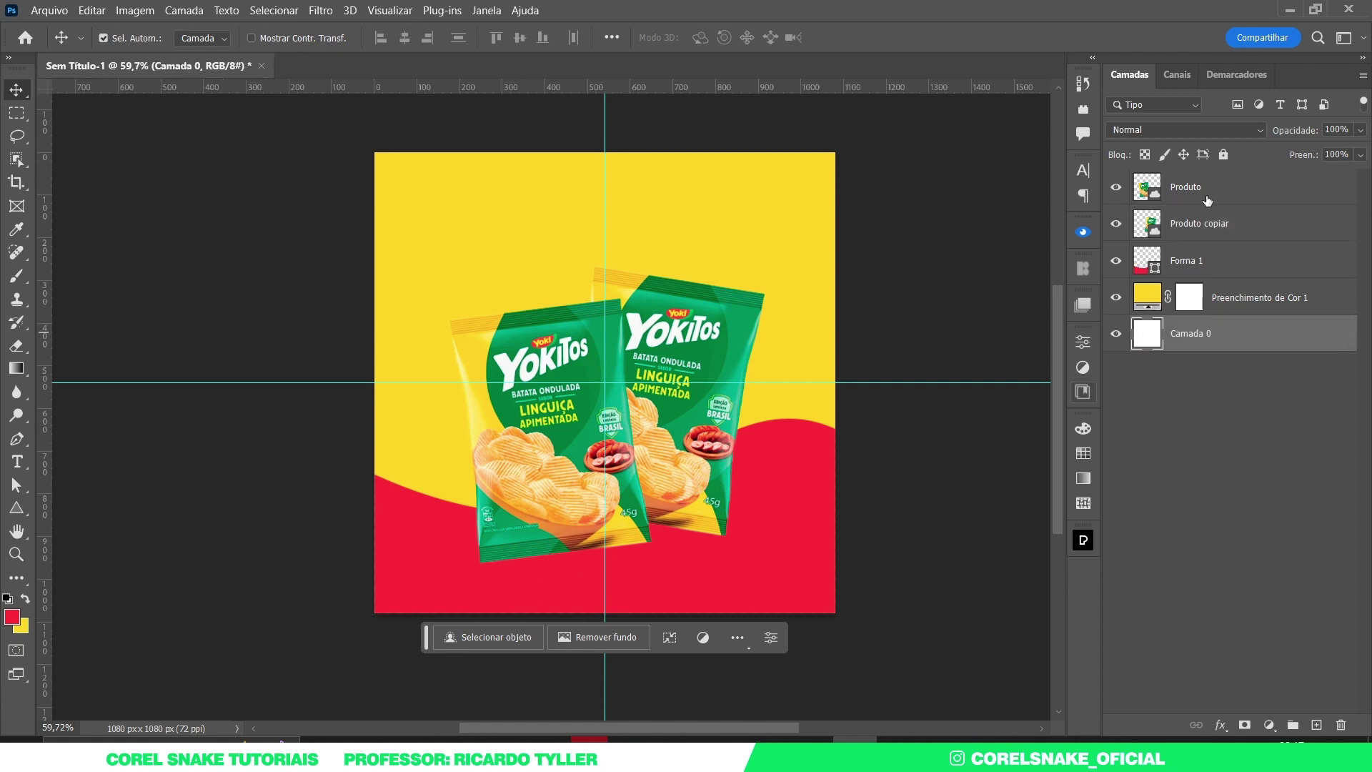
pyautogui.keyDown('shift'); pyautogui.click(1206, 260); pyautogui.keyUp('shift')
pyautogui.hotkey('ctrl', 'g')
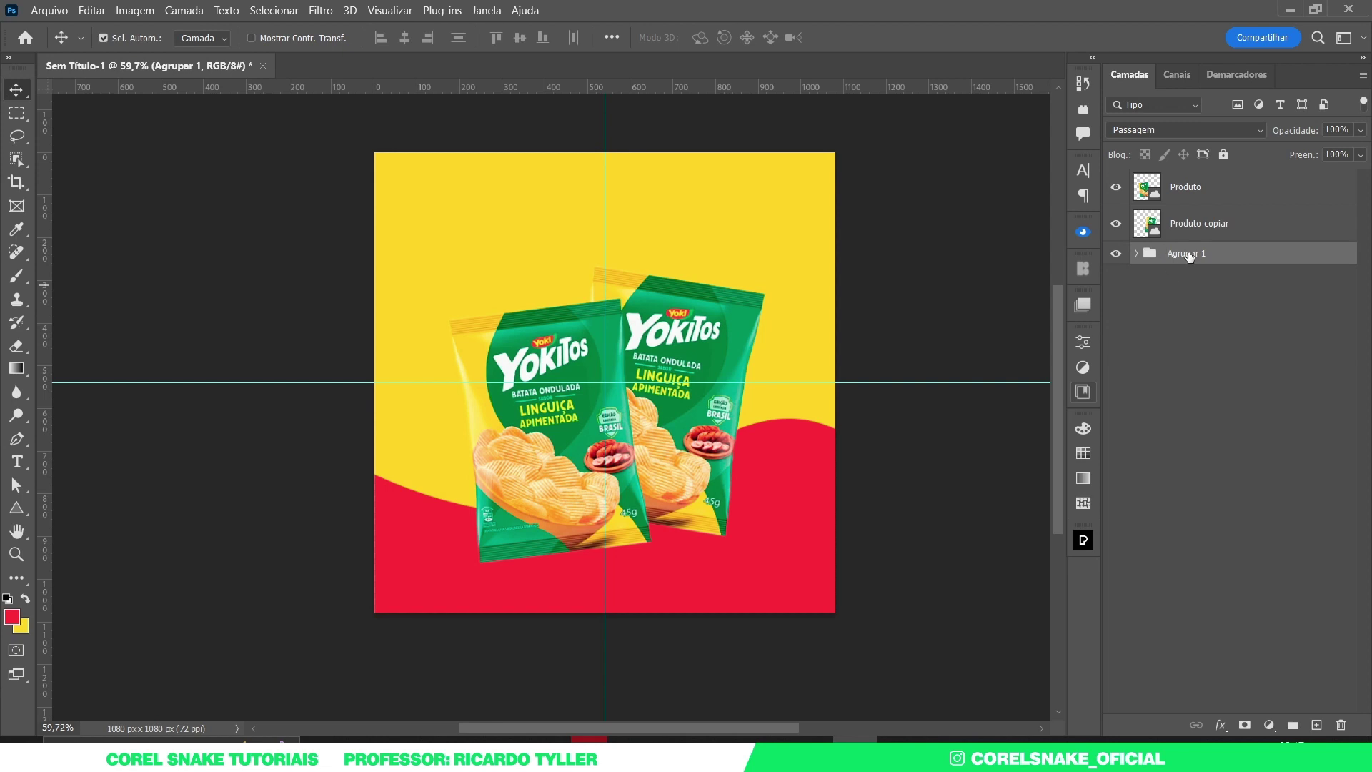
pyautogui.doubleClick(1189, 254)
pyautogui.write('Fundo')
pyautogui.press('Return')
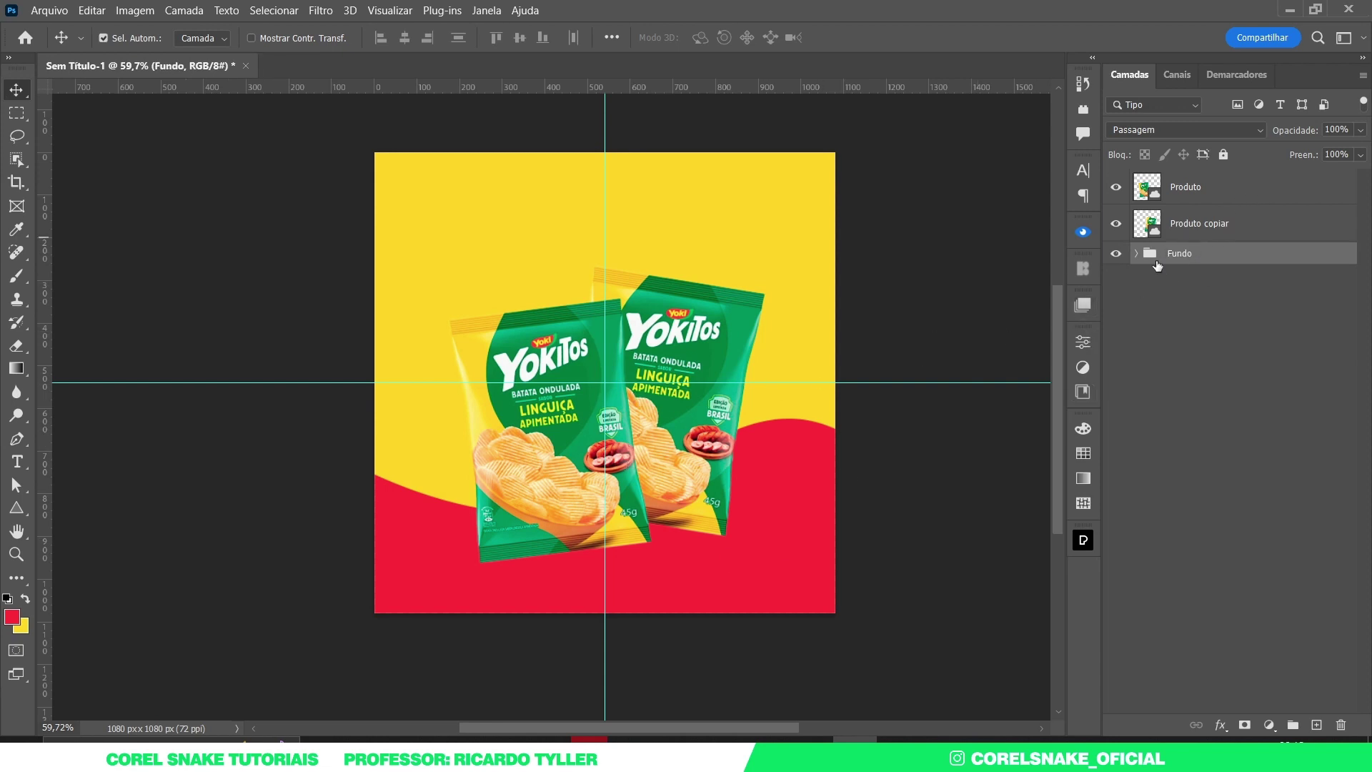
# Group both chip bag layers as 'Produto' and select Produto copiar inside it
pyautogui.click(1181, 226)
pyautogui.keyDown('shift'); pyautogui.click(1195, 186); pyautogui.keyUp('shift')
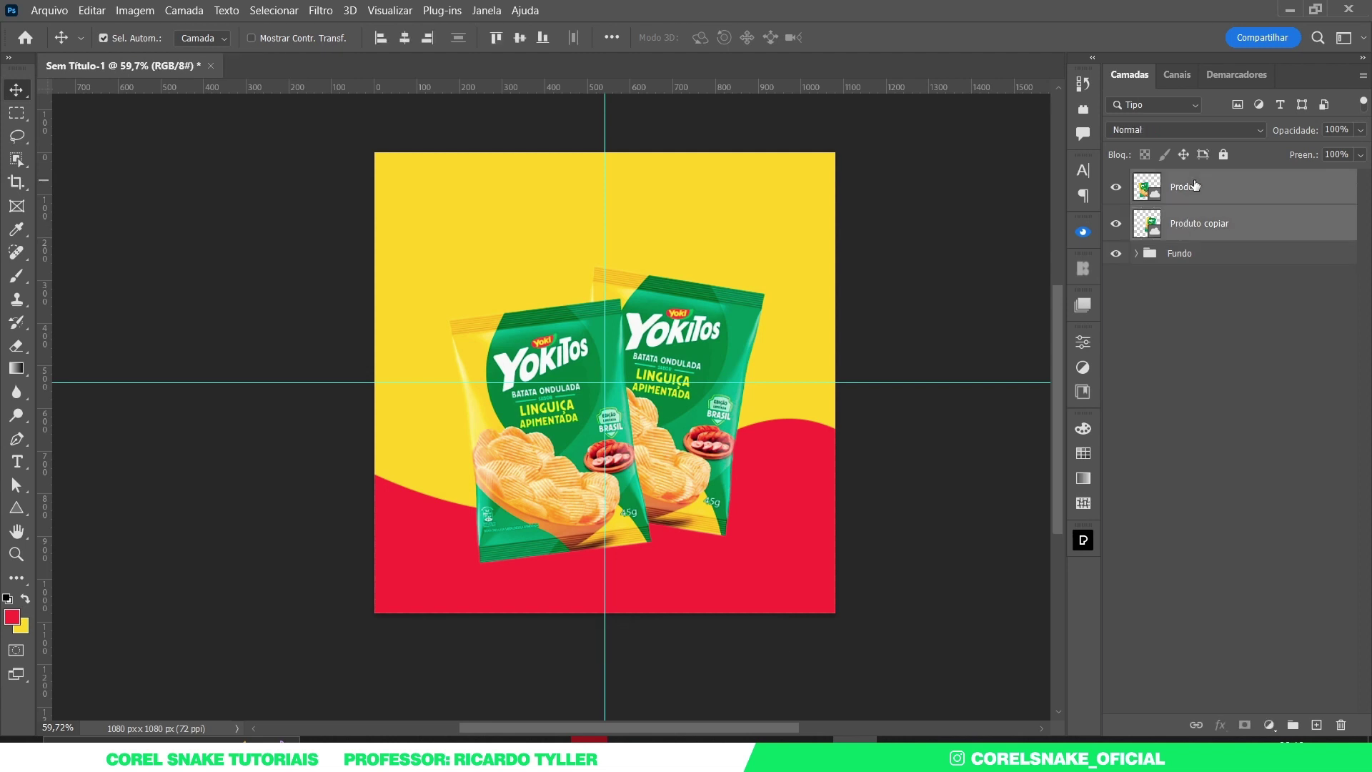
pyautogui.hotkey('ctrl', 'g')
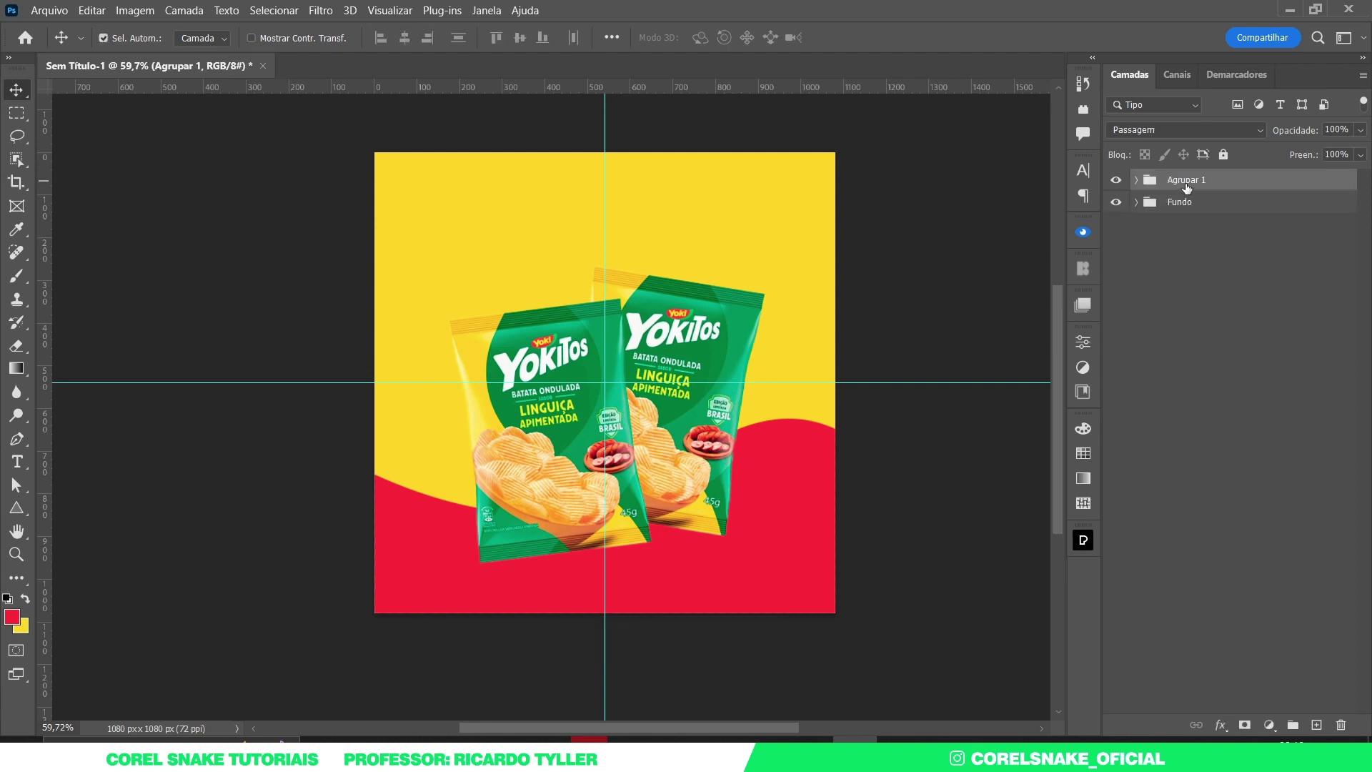
pyautogui.doubleClick(1186, 182)
pyautogui.write('Pr')
pyautogui.write('odut')
pyautogui.press('Return')
pyautogui.click(1136, 180)
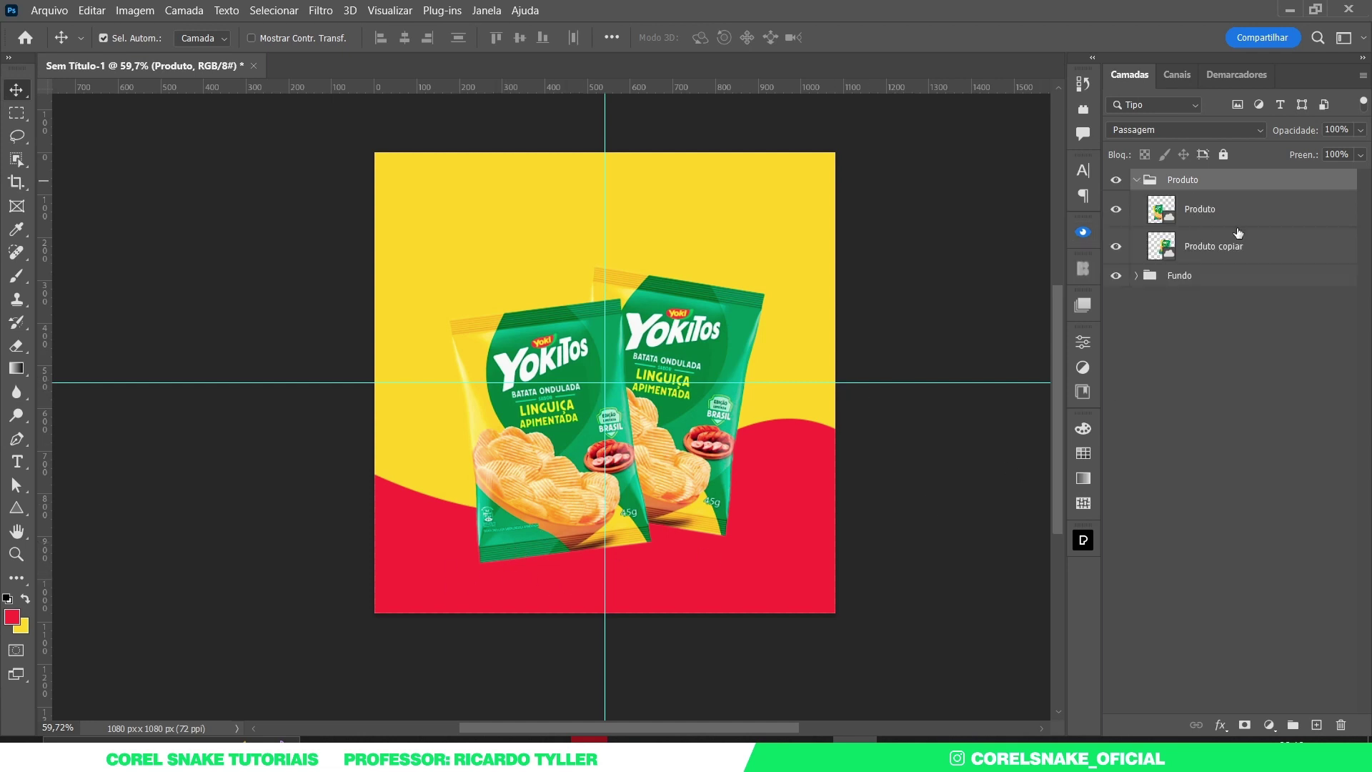
pyautogui.click(1206, 251)
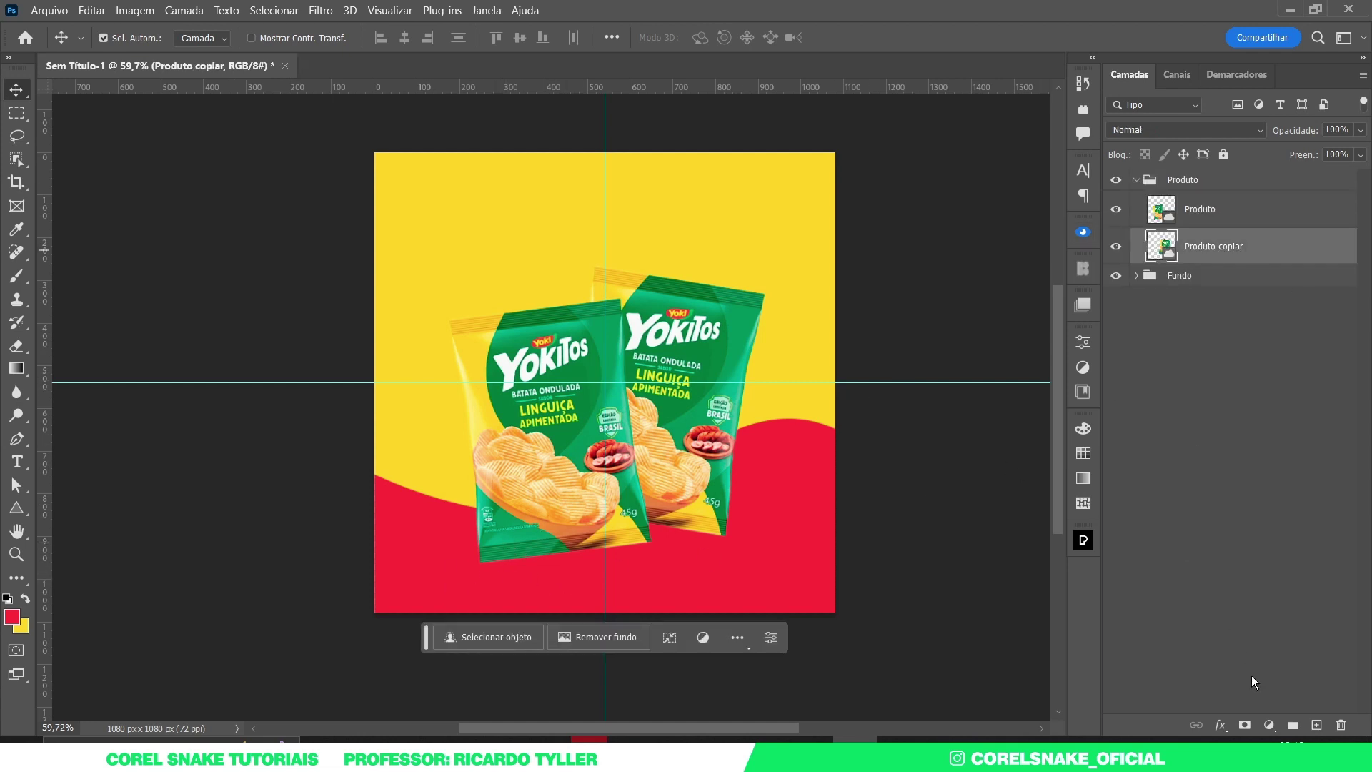
# On a new layer below Produto copiar, paint a black shadow with a 766 px, 38%-hardness brush
pyautogui.click(1317, 727)
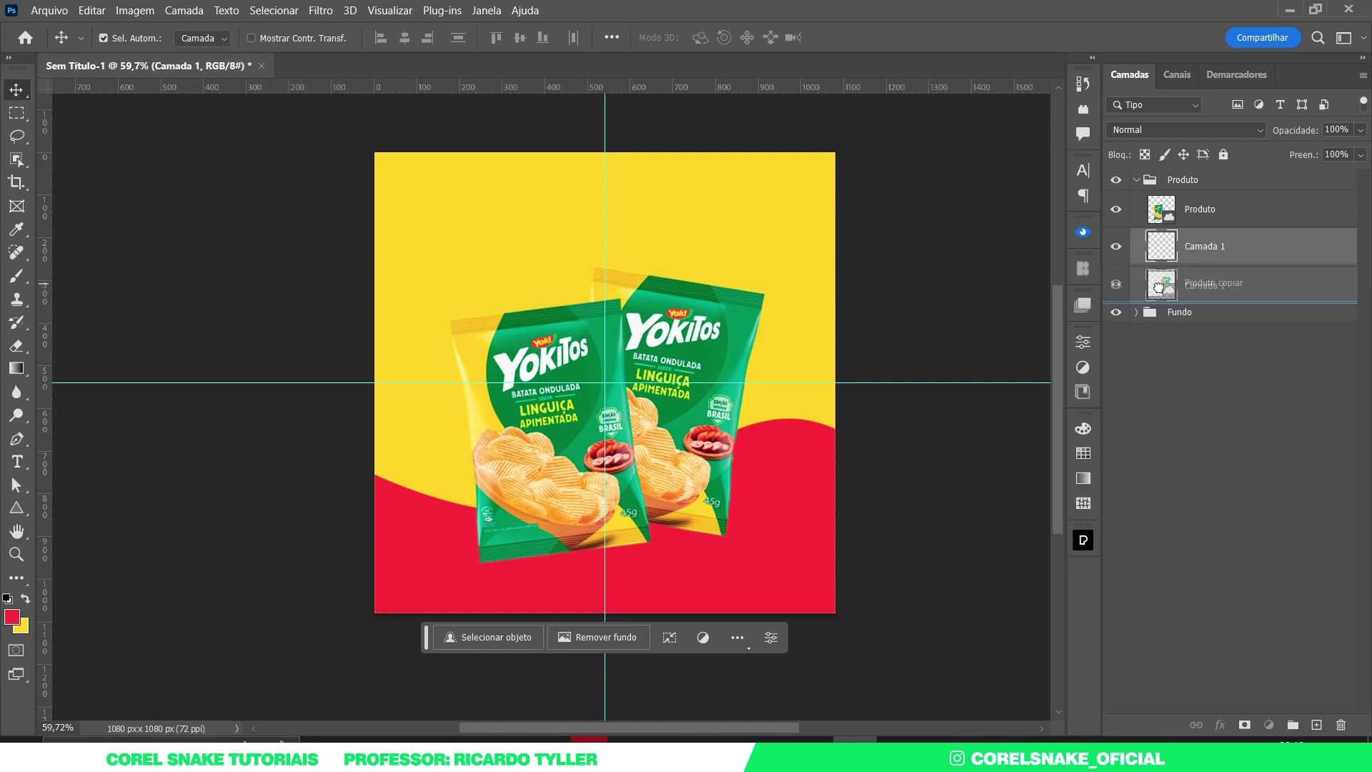
pyautogui.moveTo(1229, 246); pyautogui.dragTo(1252, 274)
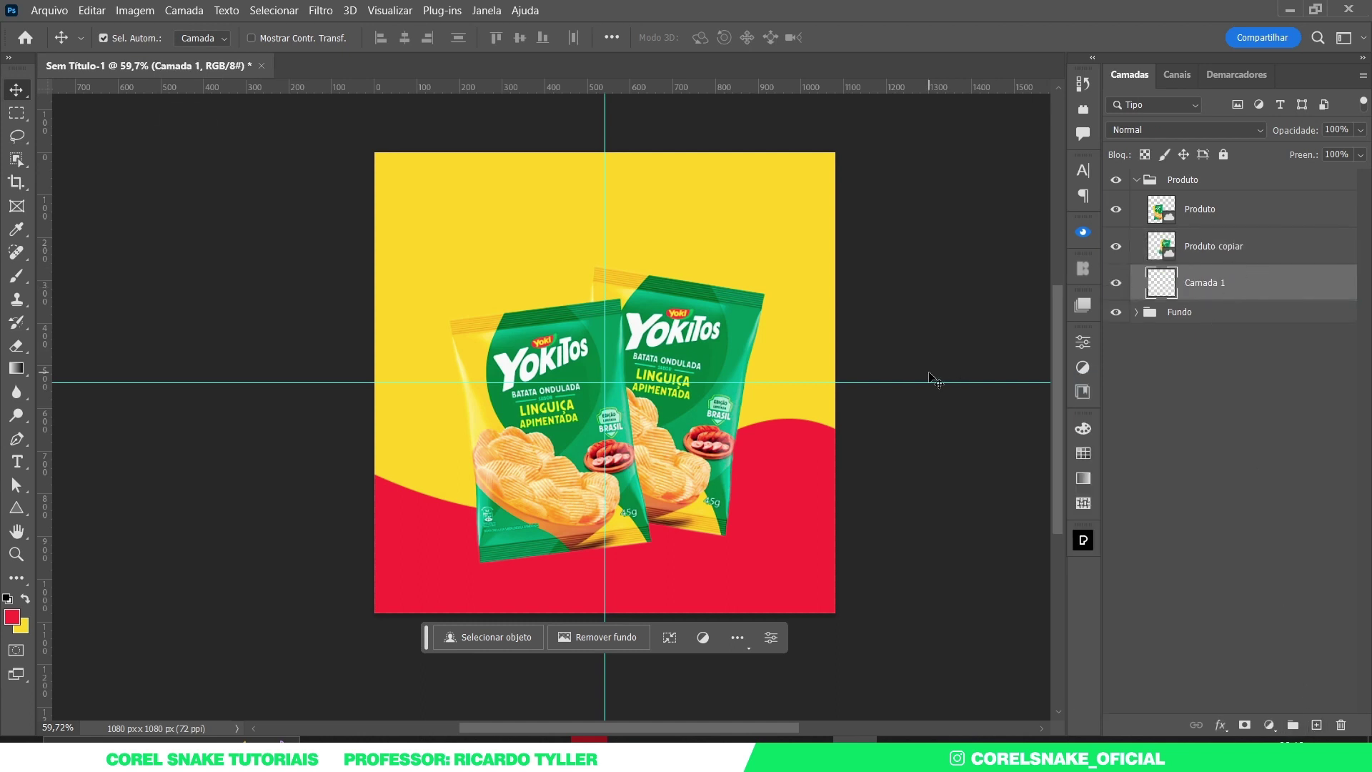
pyautogui.press('b')
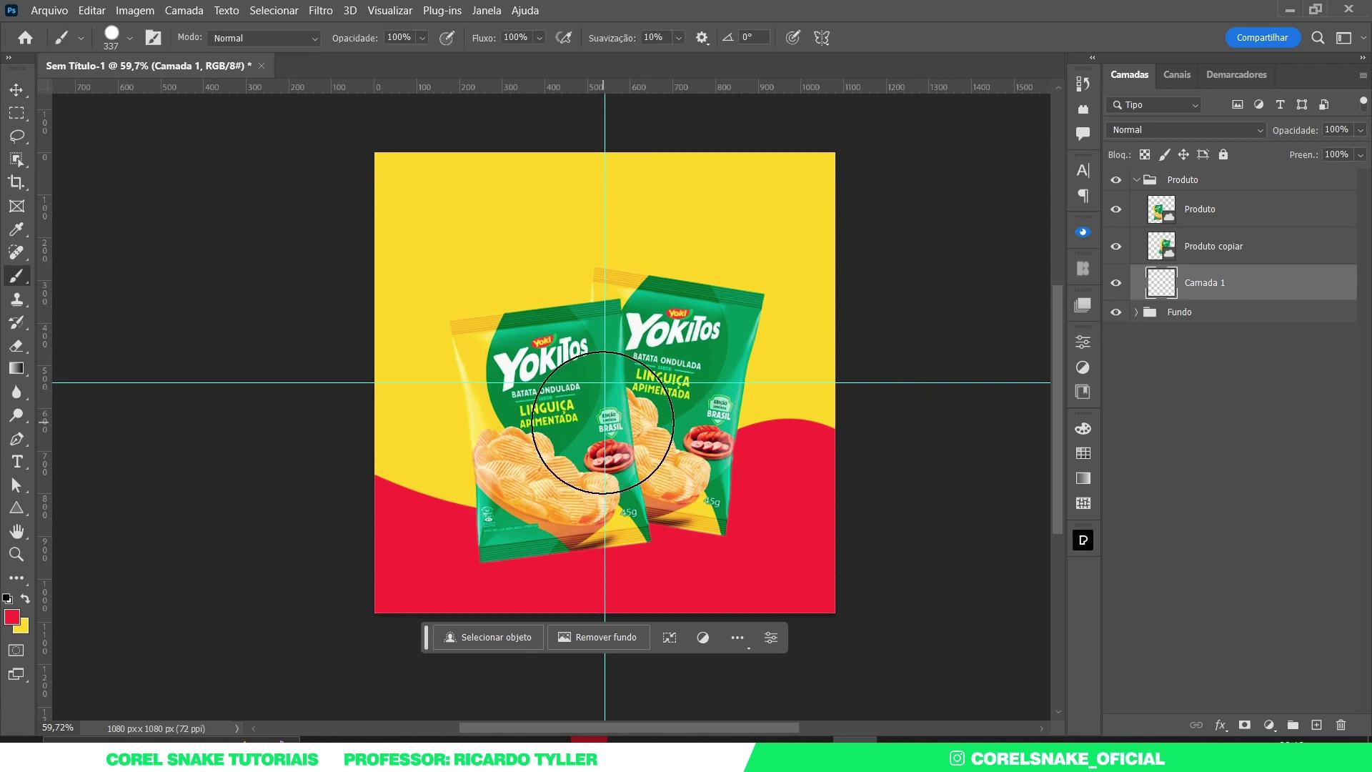
pyautogui.moveTo(602, 423); pyautogui.dragTo(688, 414)
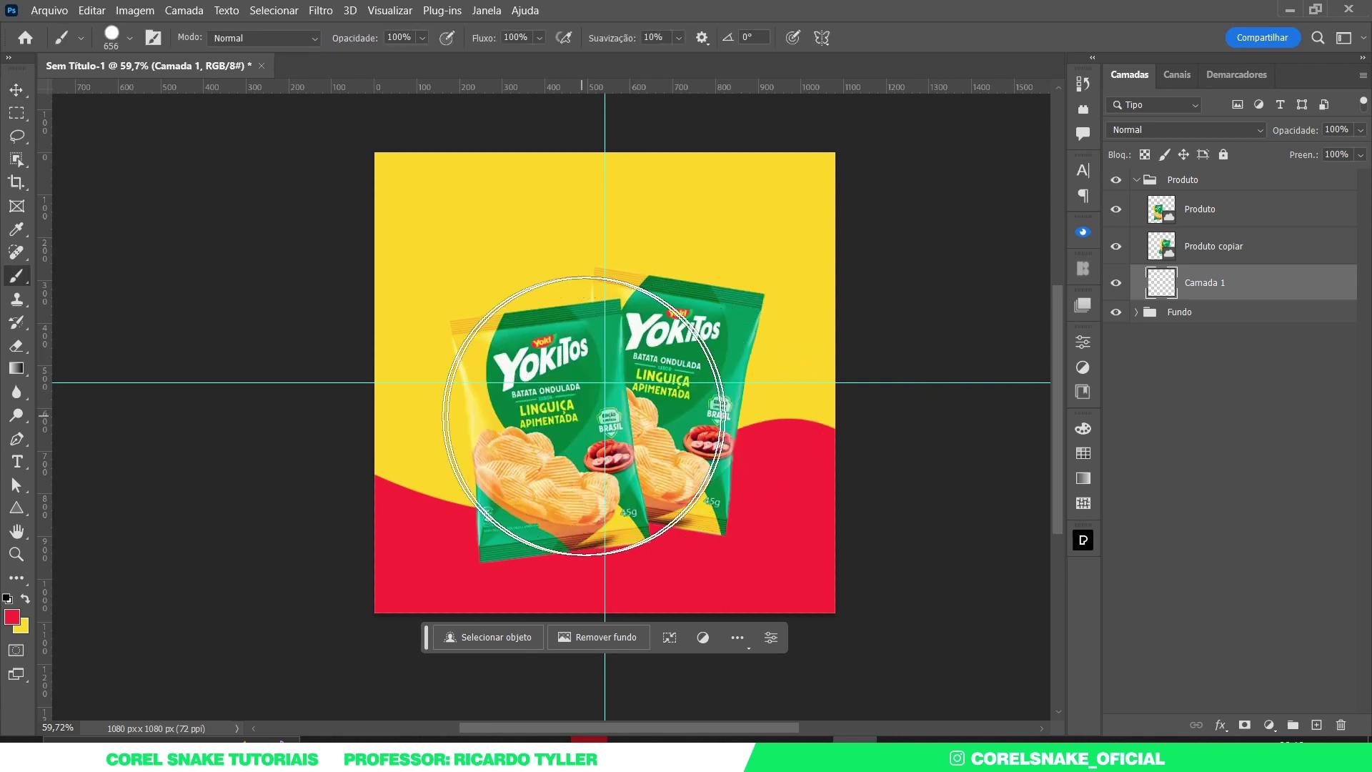
pyautogui.moveTo(583, 420); pyautogui.dragTo(611, 419)
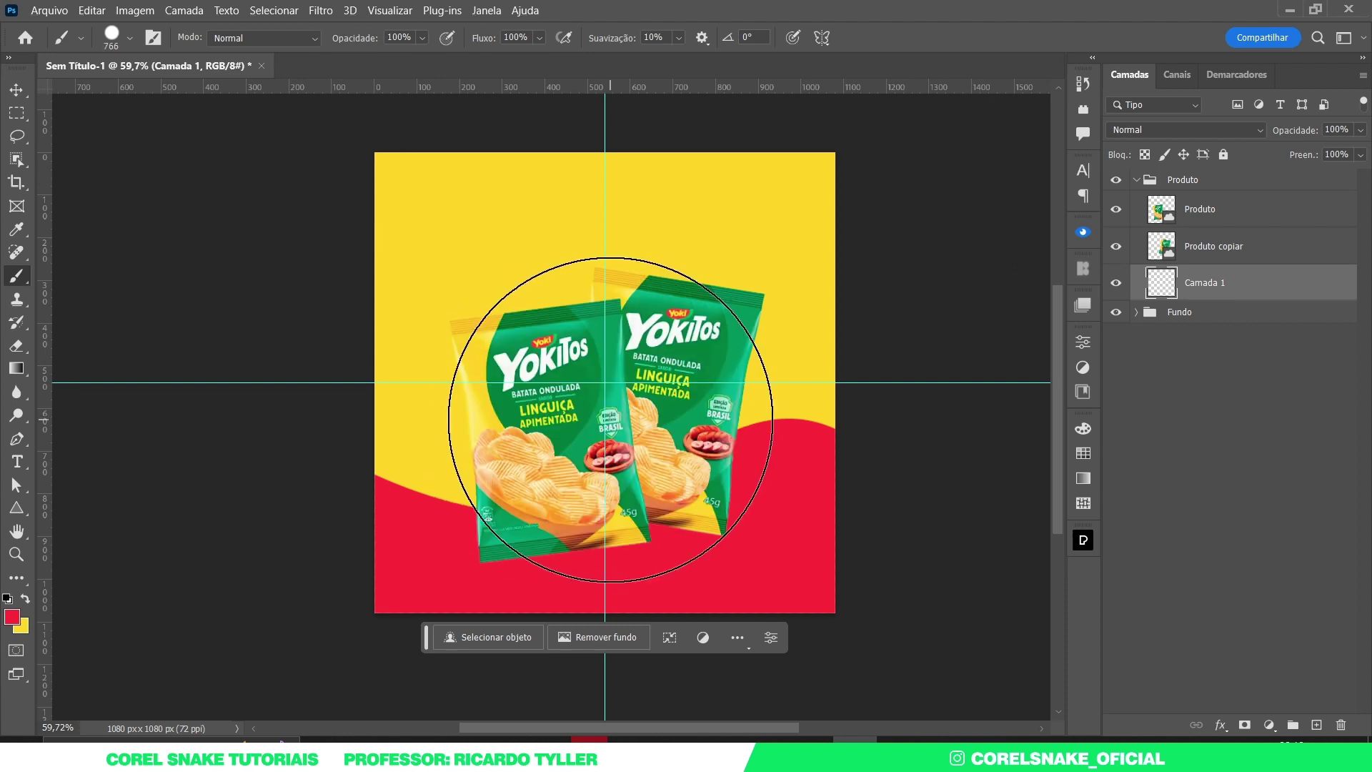
pyautogui.press('alt')
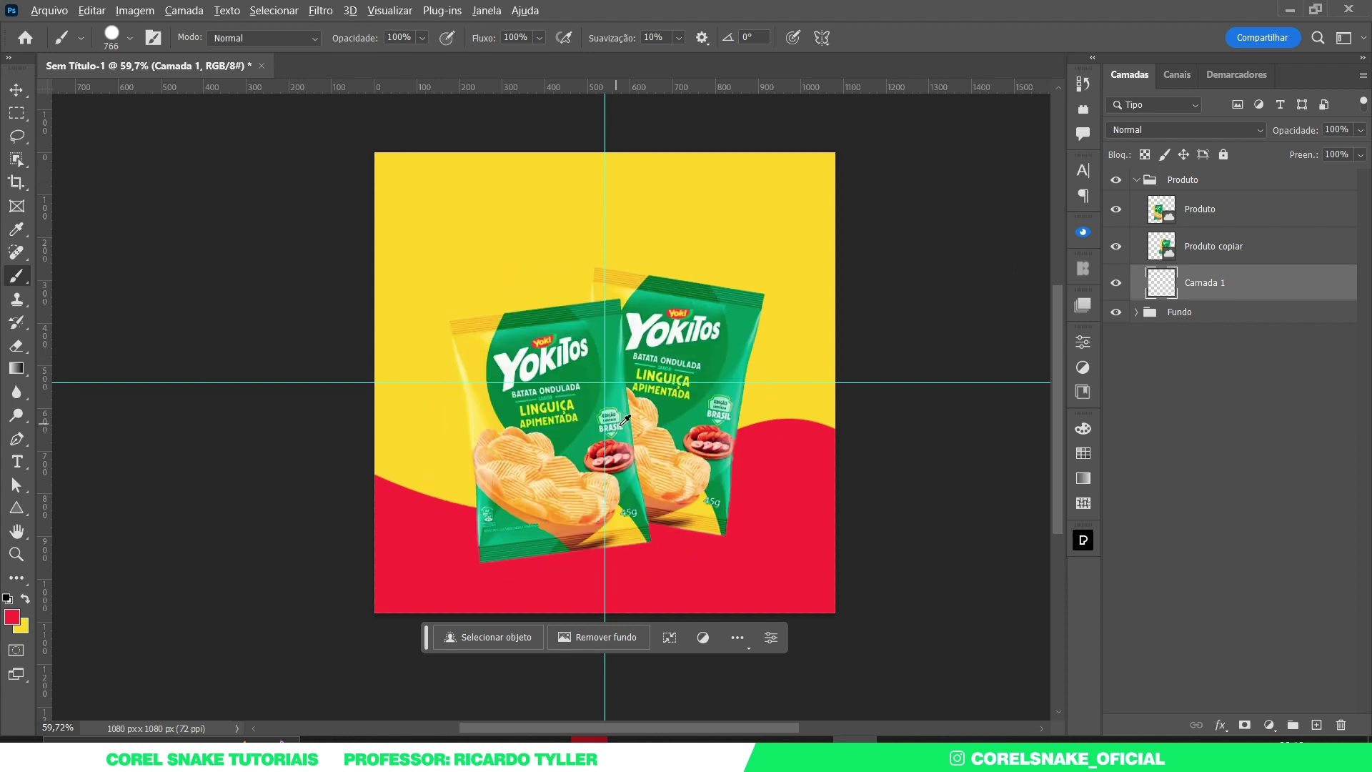
pyautogui.moveTo(627, 424); pyautogui.dragTo(626, 50)
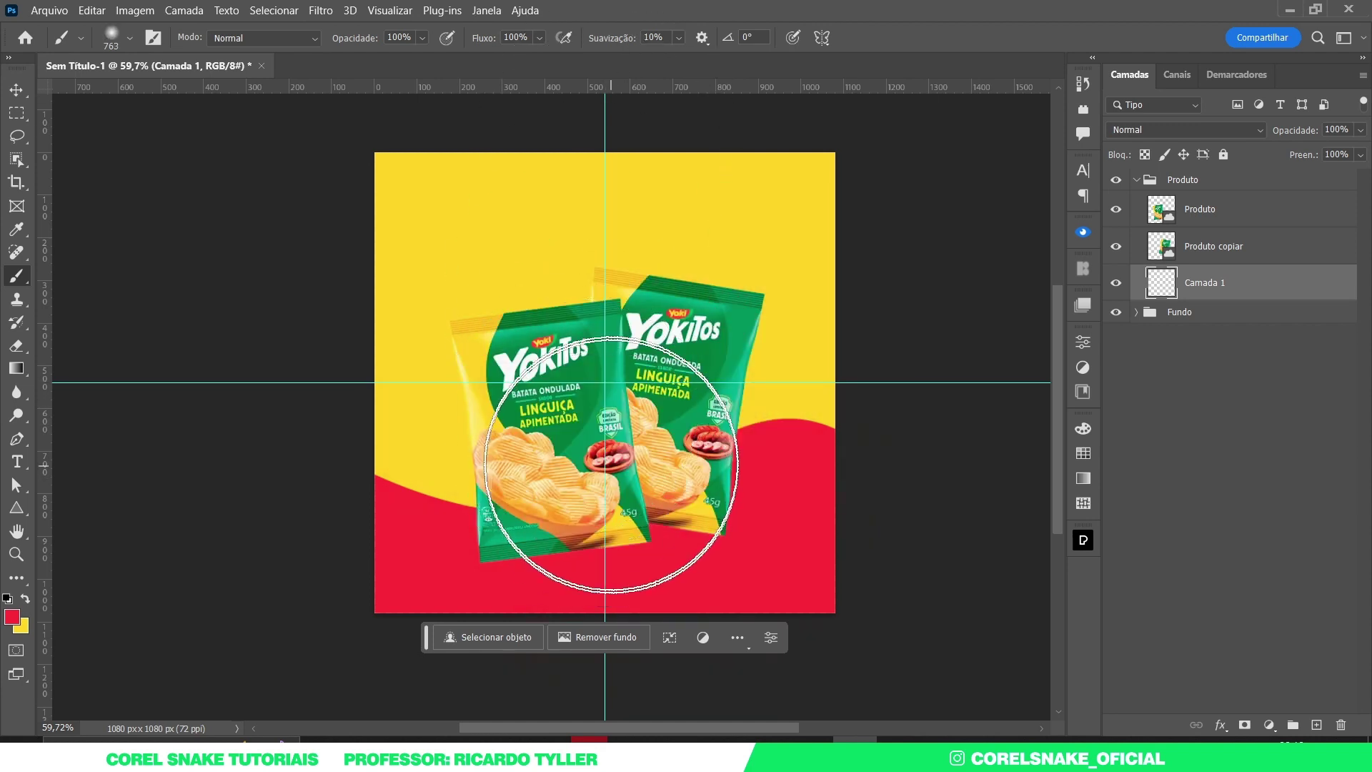
pyautogui.press('d')
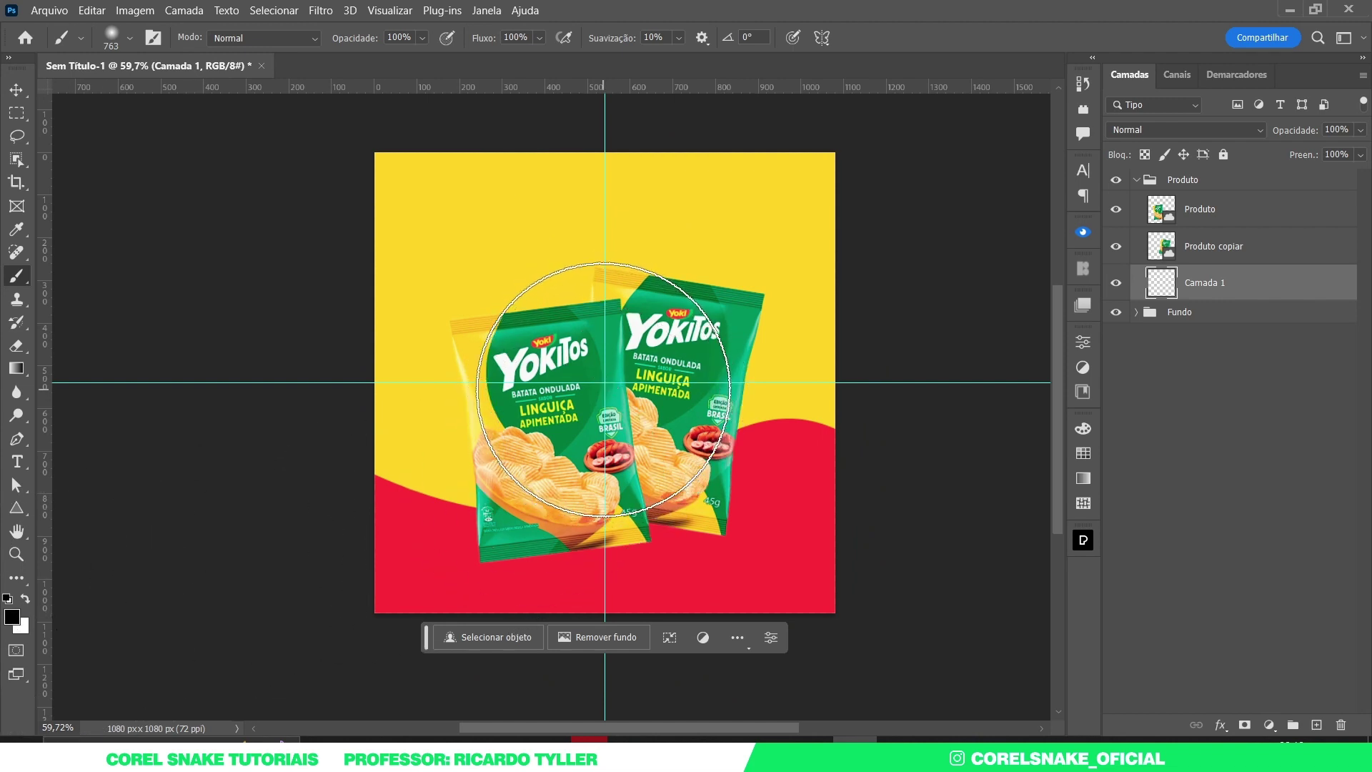
pyautogui.click(604, 390)
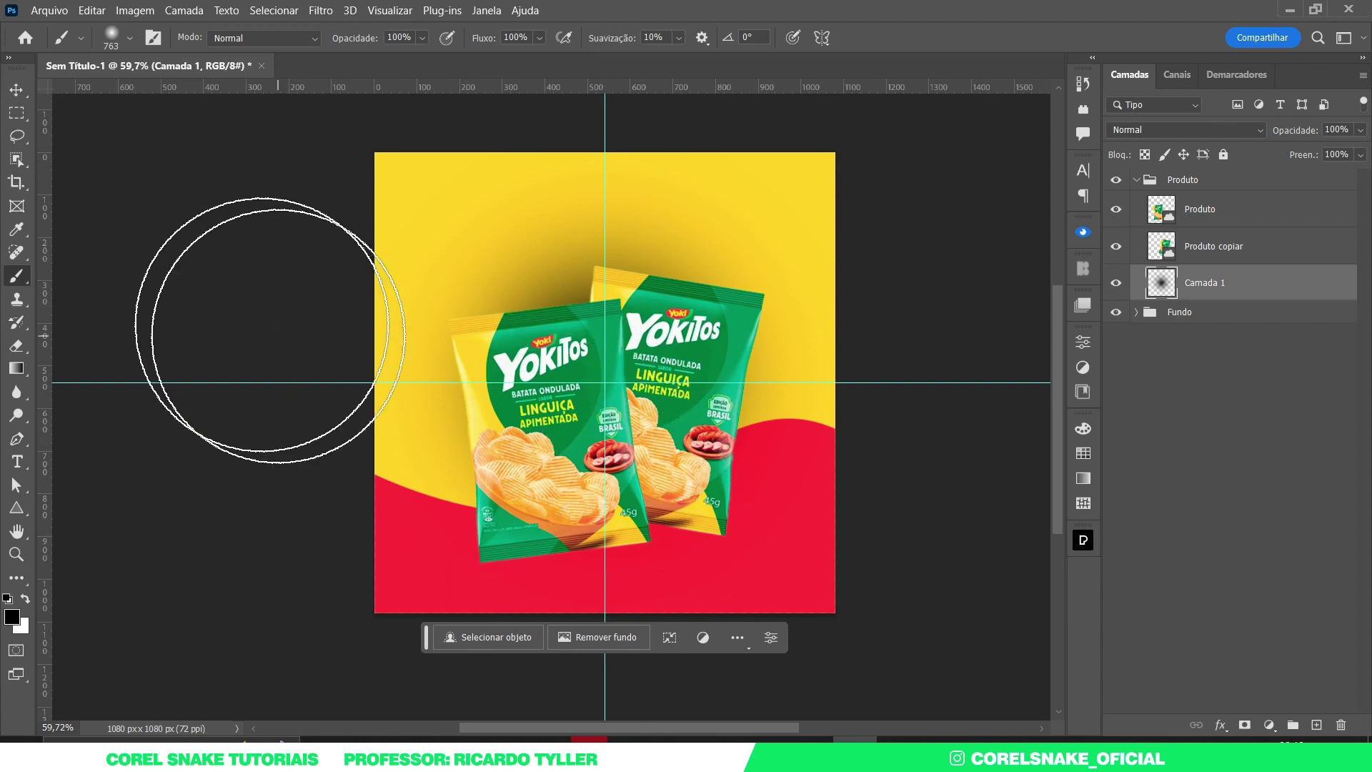
pyautogui.click(17, 93)
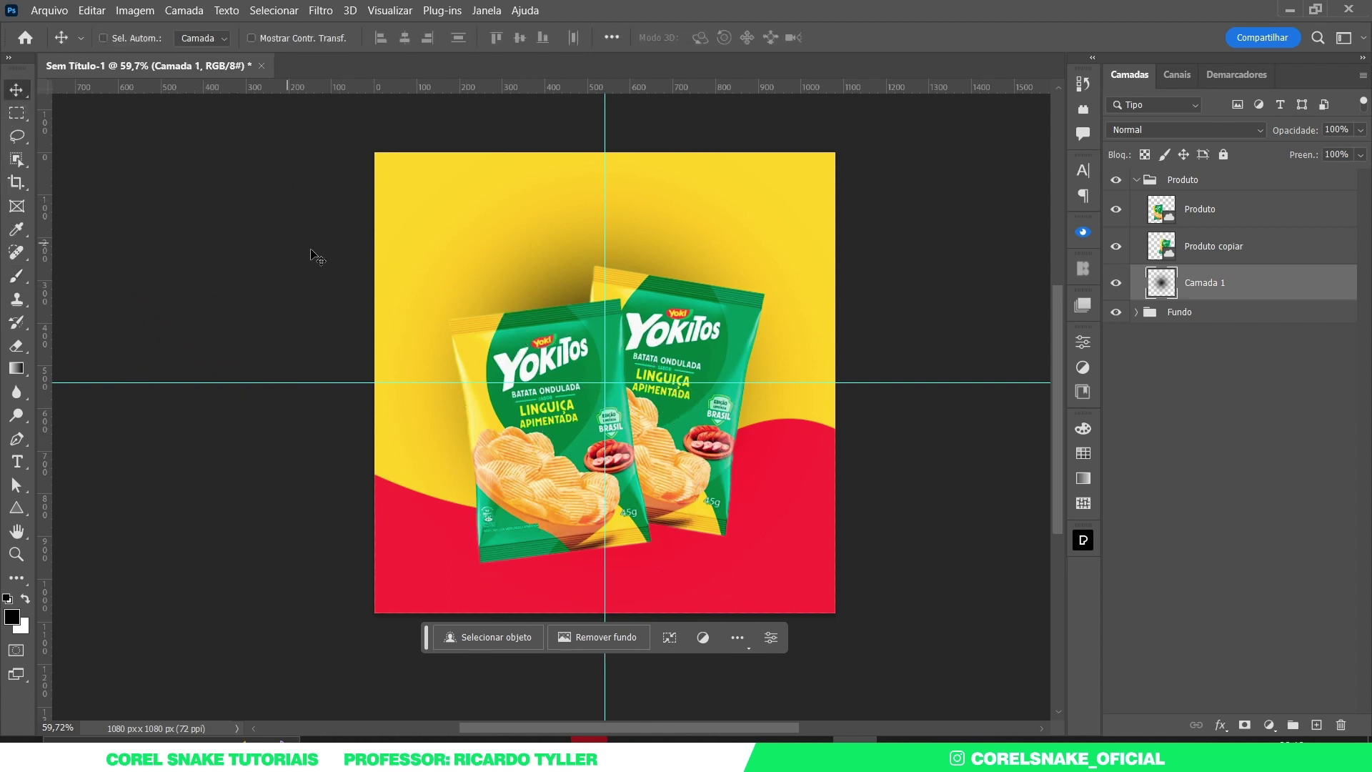
# Squash Camada 1 into a thin ellipse under the bags and duplicate it to the right
pyautogui.hotkey('ctrl', 't')
pyautogui.moveTo(603, 158)
pyautogui.mouseDown()
pyautogui.moveTo(613, 581)
pyautogui.moveTo(595, 571)
pyautogui.mouseUp()
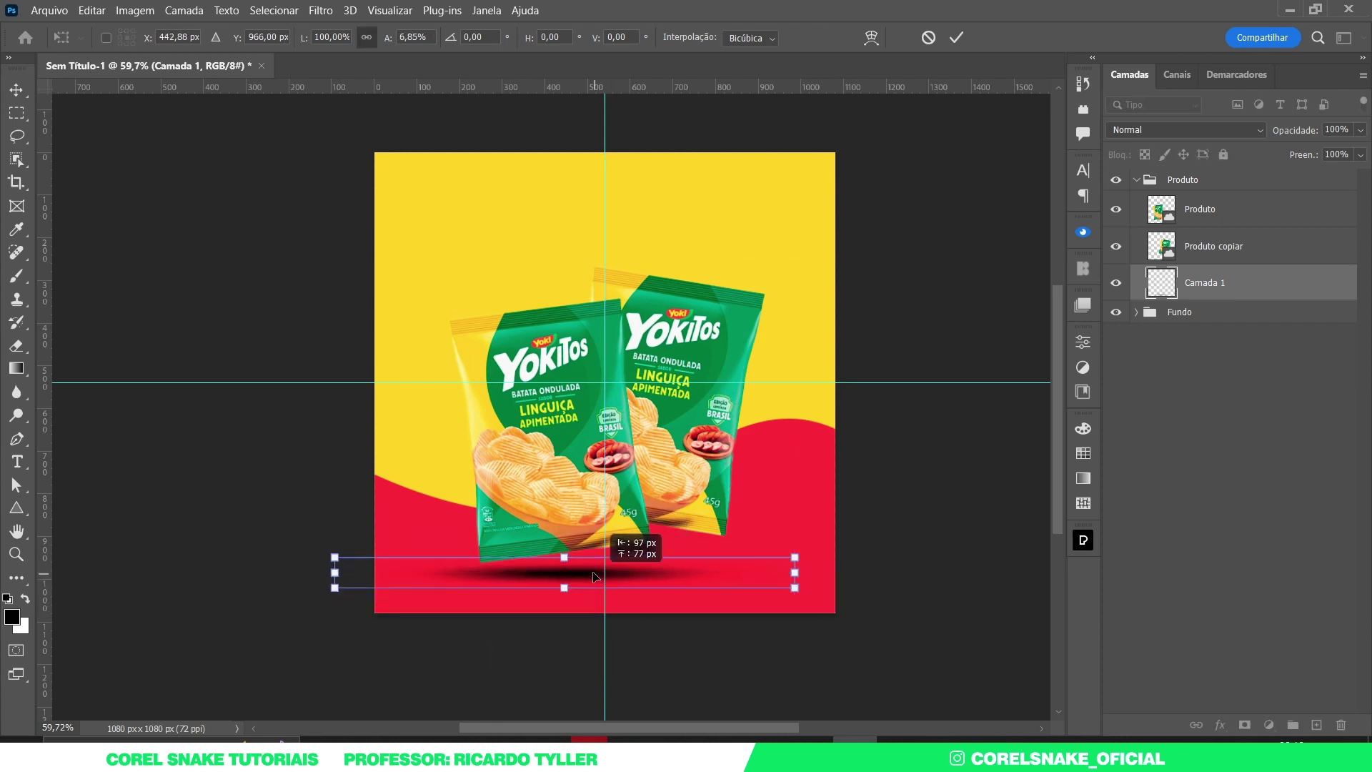
pyautogui.press('Return')
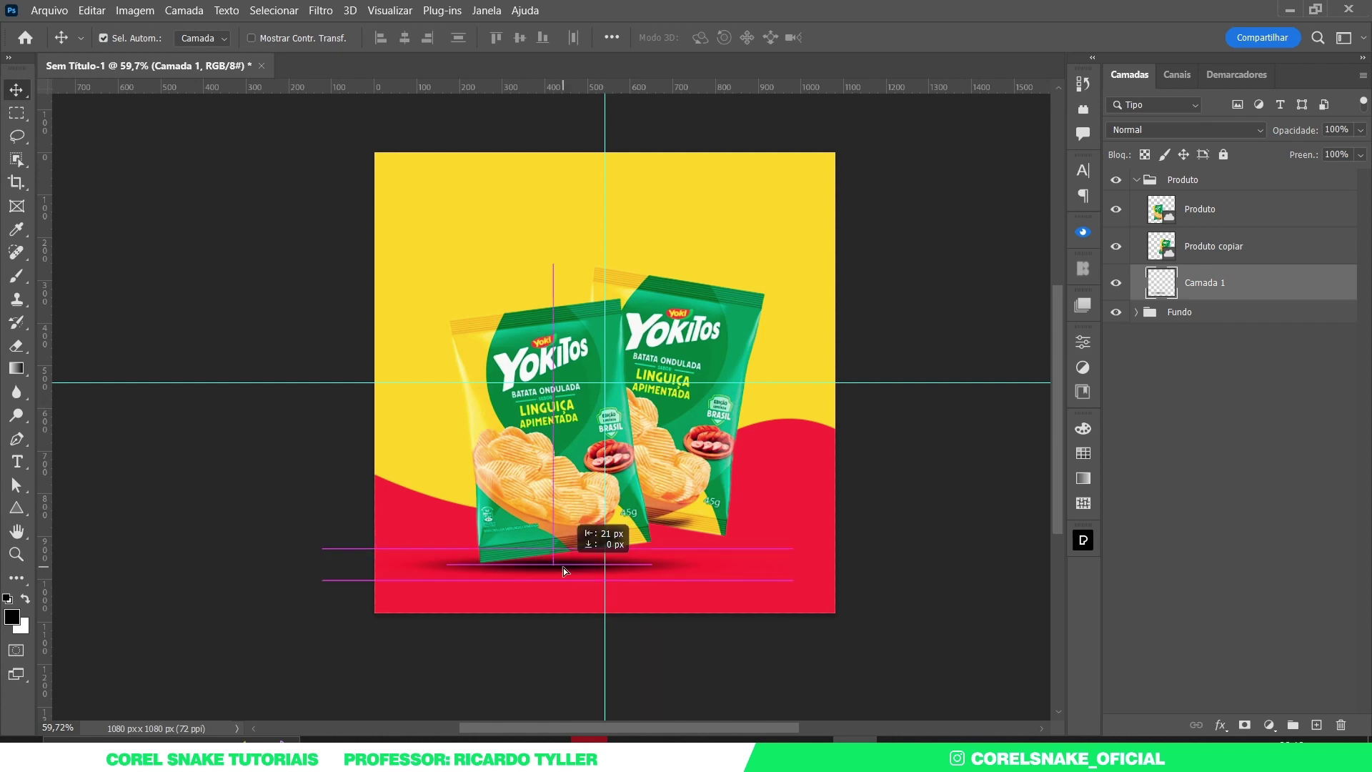
pyautogui.moveTo(578, 573); pyautogui.dragTo(554, 570)
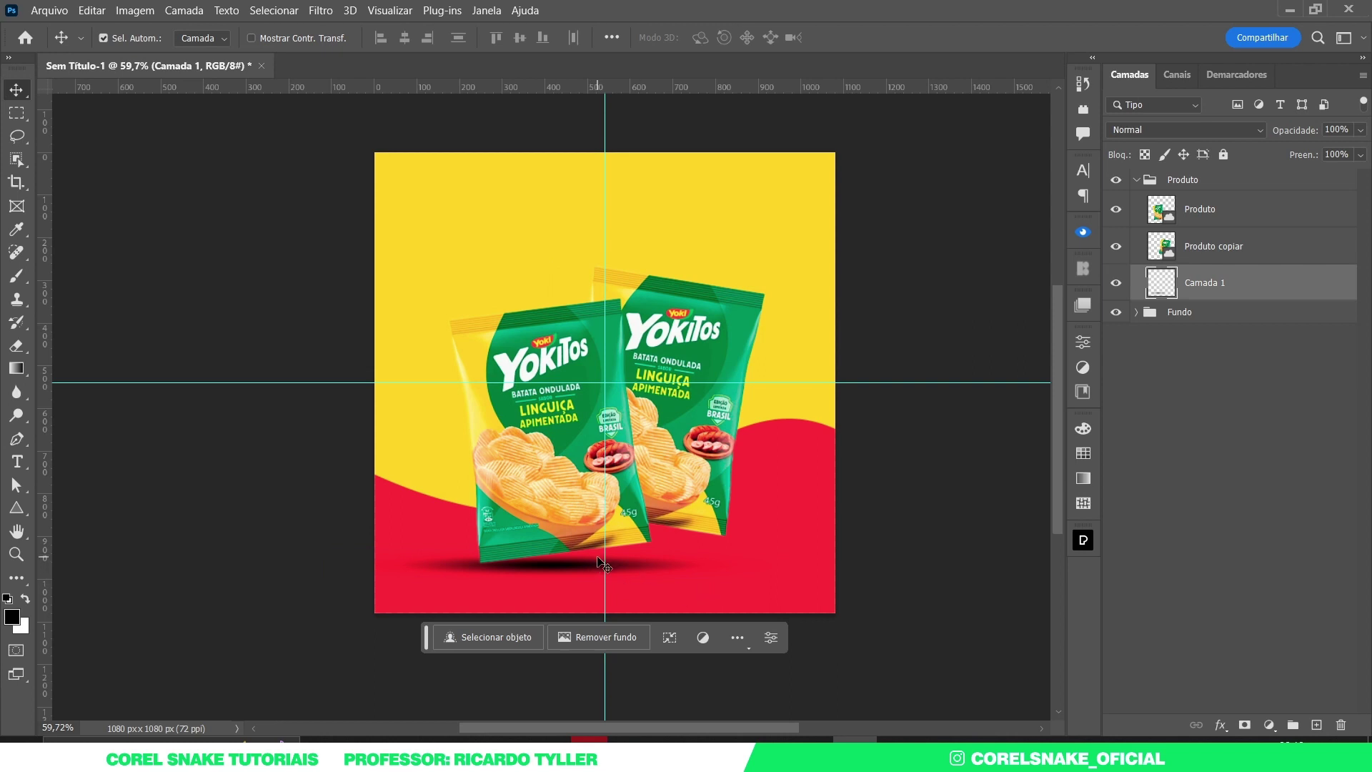
pyautogui.moveTo(590, 564)
pyautogui.mouseDown()
pyautogui.moveTo(665, 542)
pyautogui.moveTo(701, 555)
pyautogui.mouseUp()
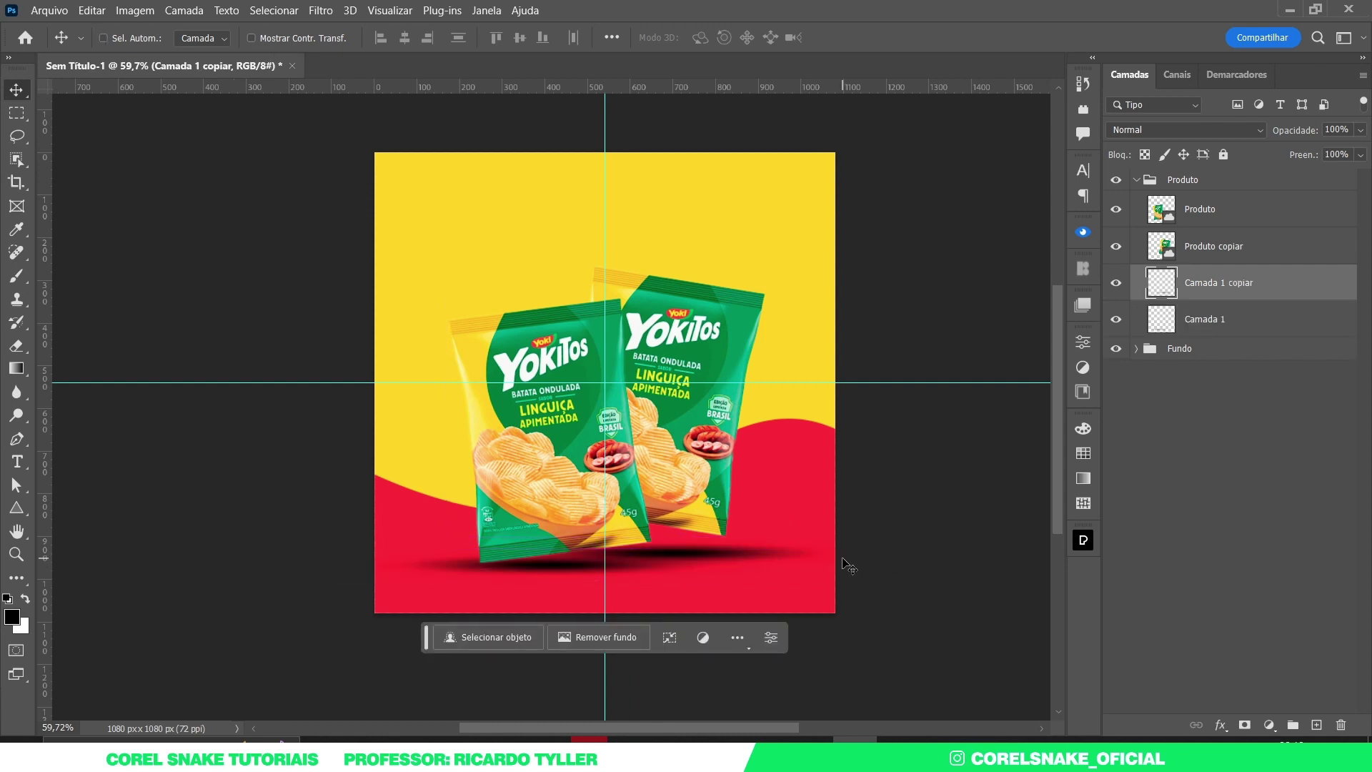
# Narrow the shadow copy, Camada 1 copiar, from both sides
pyautogui.hotkey('ctrl', 't')
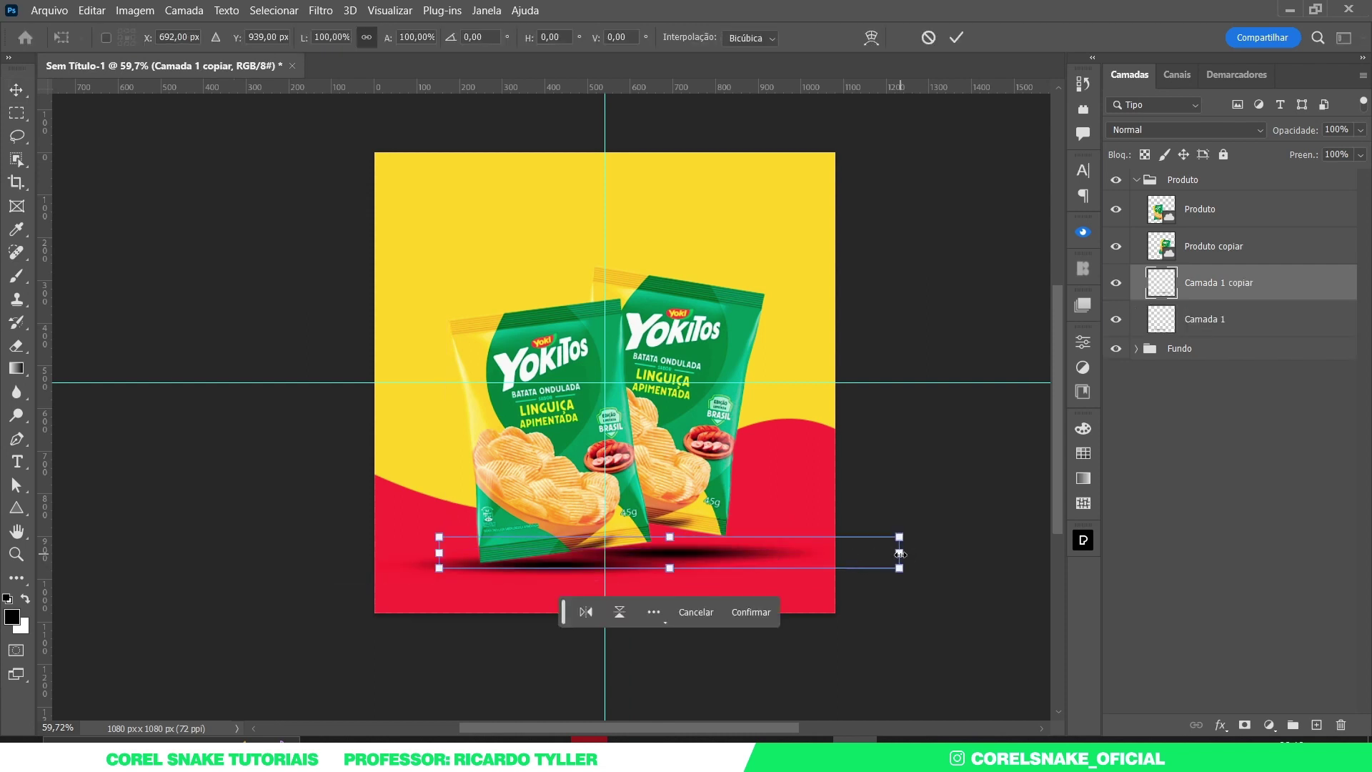
pyautogui.moveTo(903, 553); pyautogui.dragTo(851, 568)
pyautogui.moveTo(834, 568); pyautogui.dragTo(822, 569)
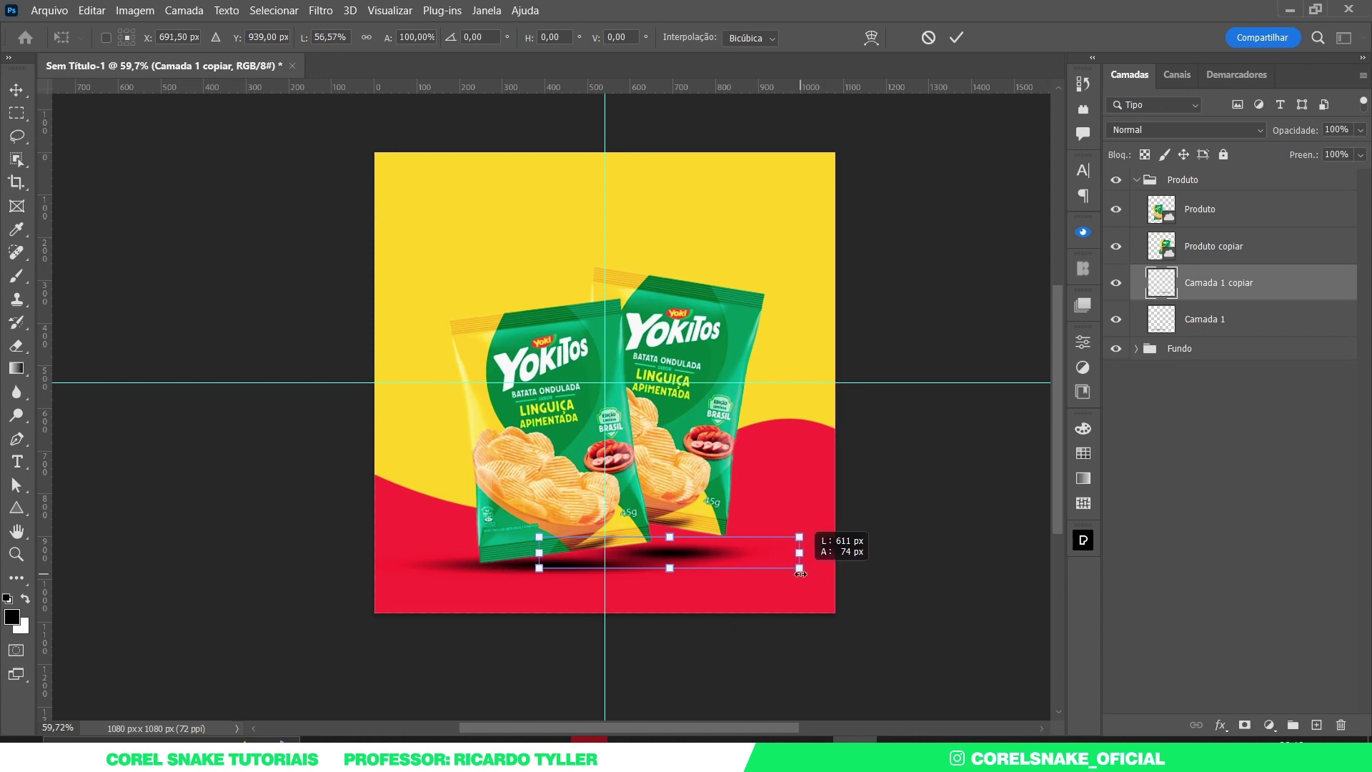
pyautogui.press('Return')
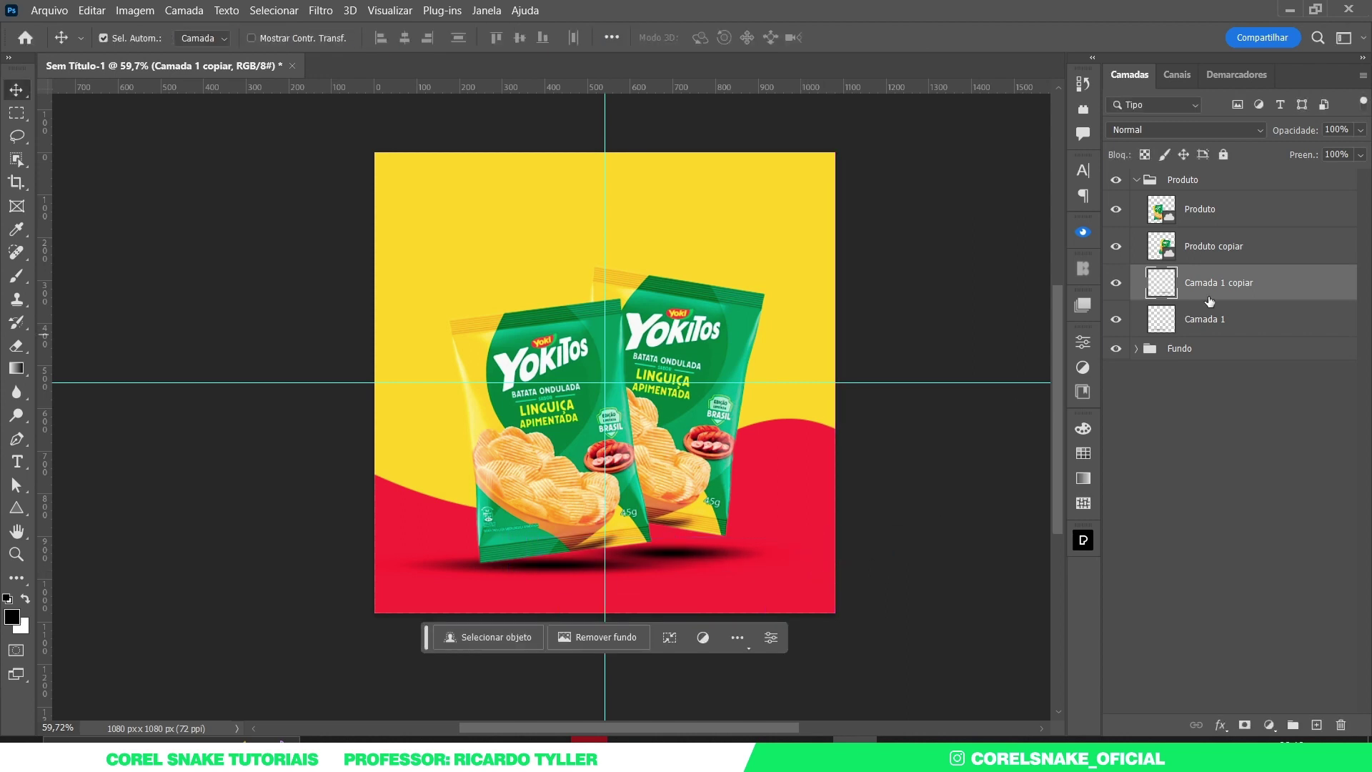
# Set Camada 1 copiar to 62% and Camada 1 to 80% opacity, then collapse Produto
pyautogui.click(1359, 131)
pyautogui.moveTo(1332, 157); pyautogui.dragTo(1322, 168)
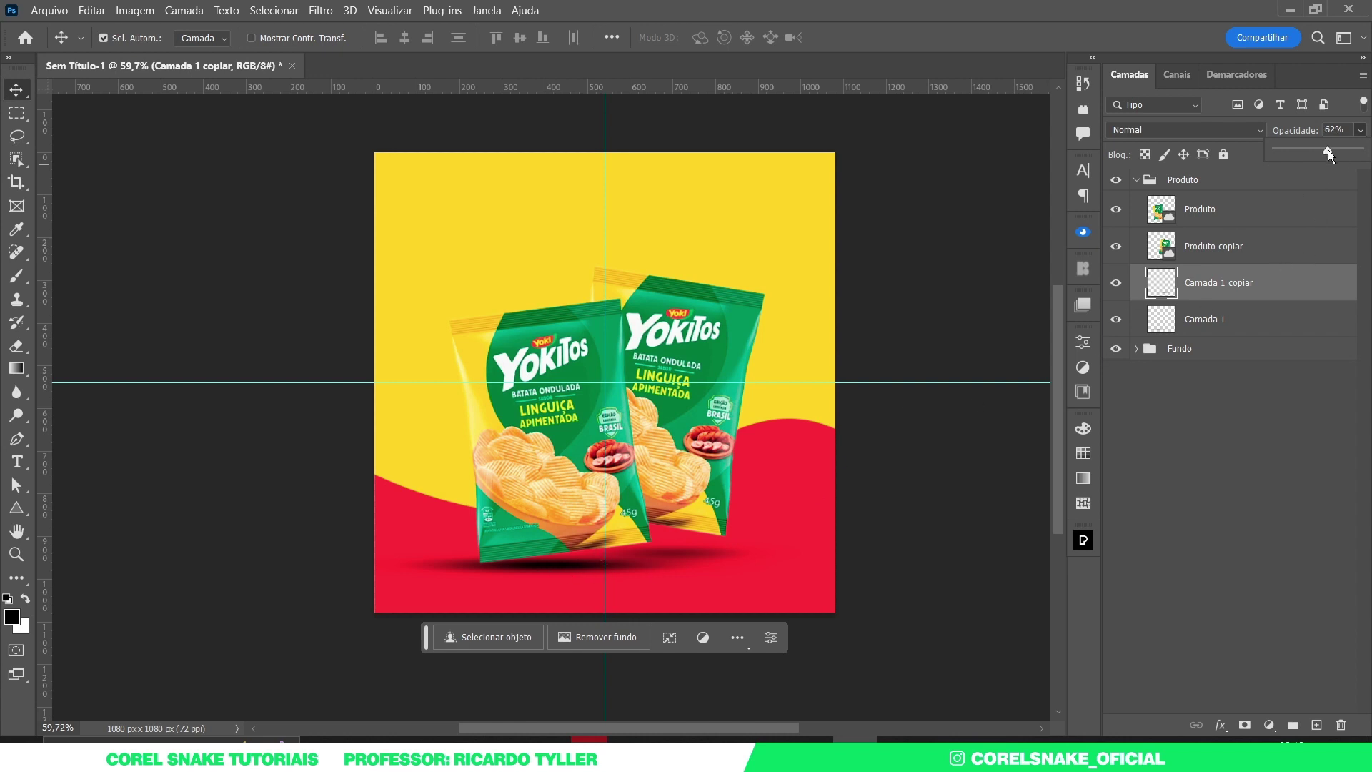
pyautogui.click(1207, 321)
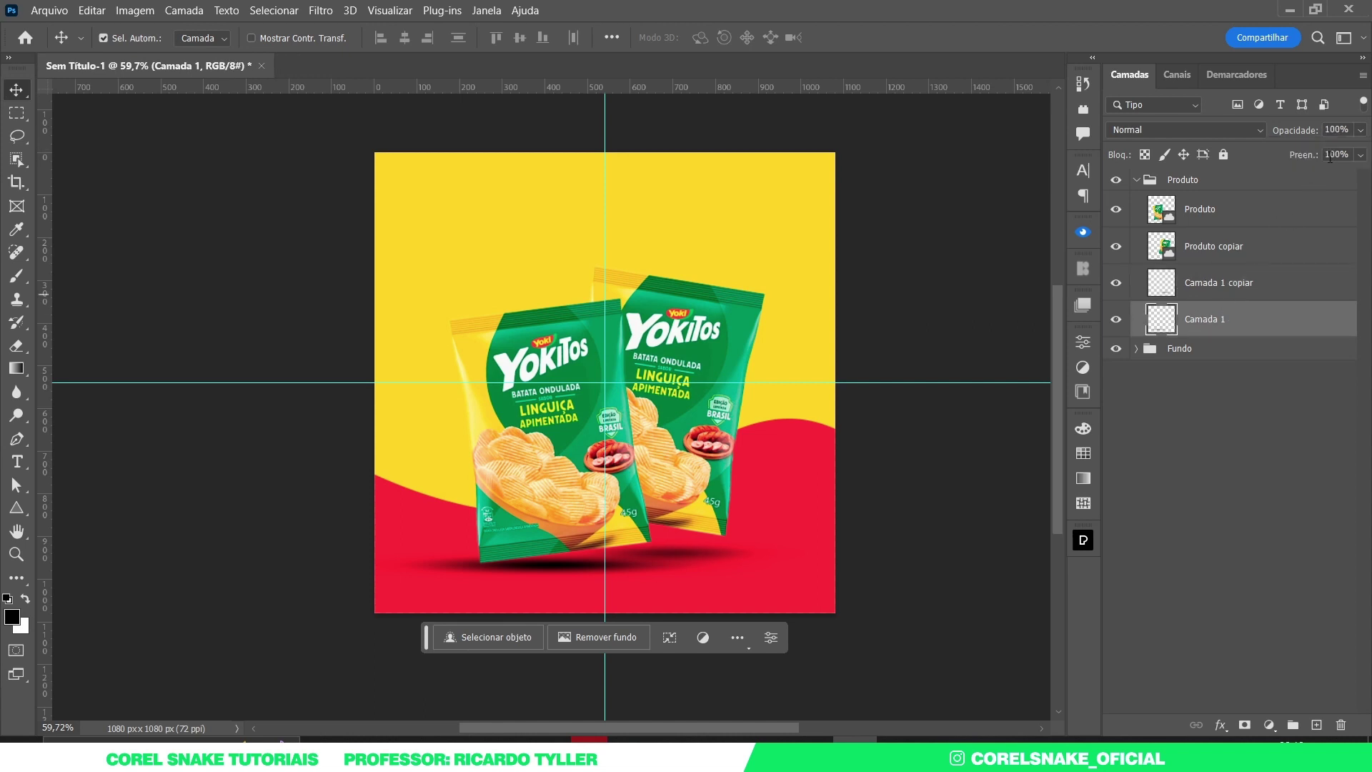
pyautogui.moveTo(1361, 134); pyautogui.dragTo(1347, 180)
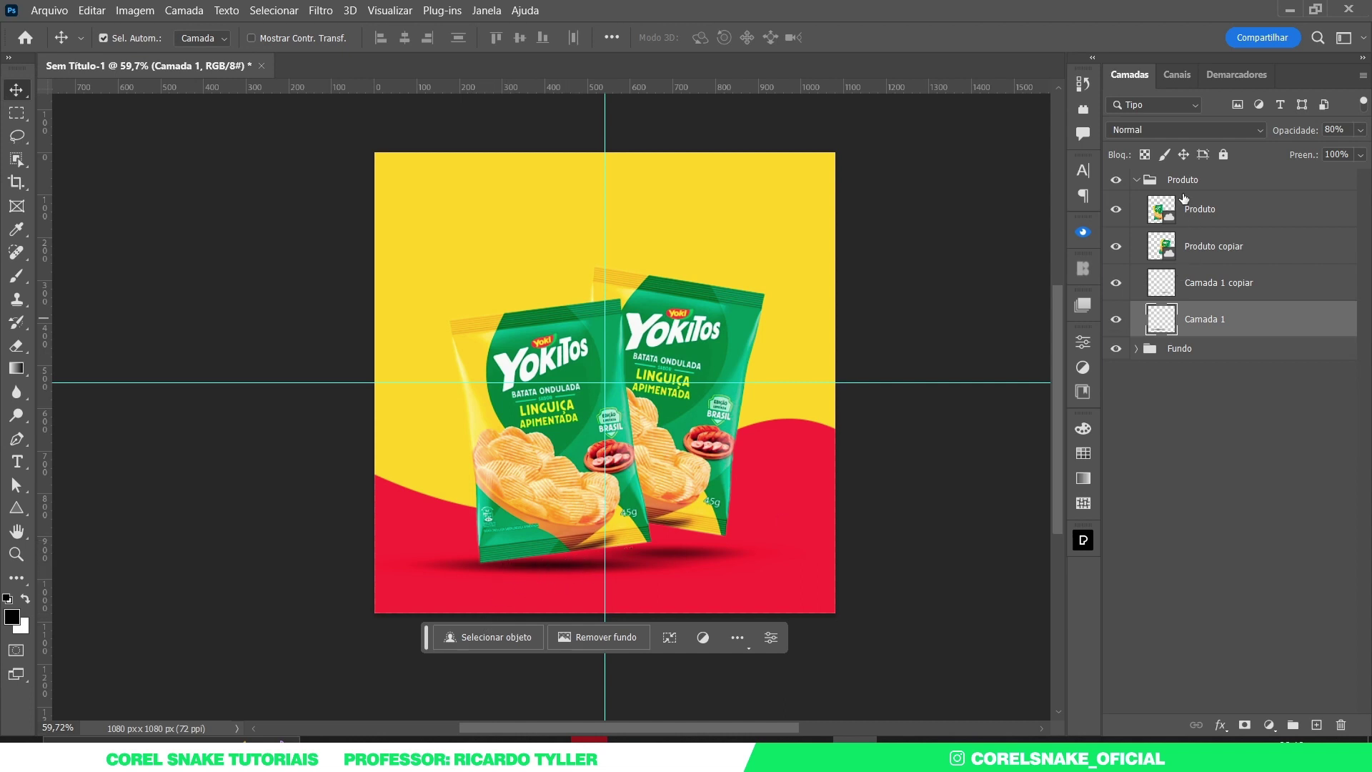
pyautogui.click(1136, 181)
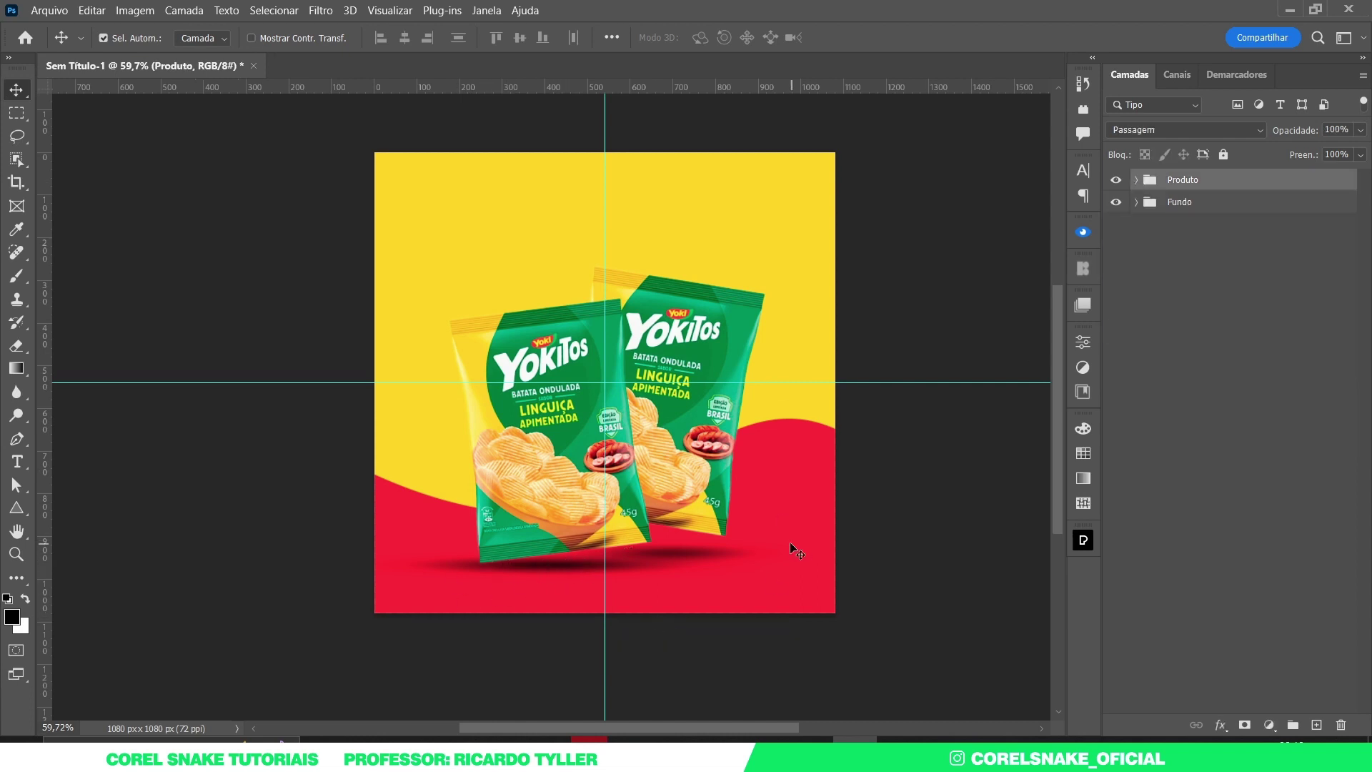
# Duplicate the Produto layer and turn the original black with Hue/Saturation Lightness -100
pyautogui.click(568, 451)
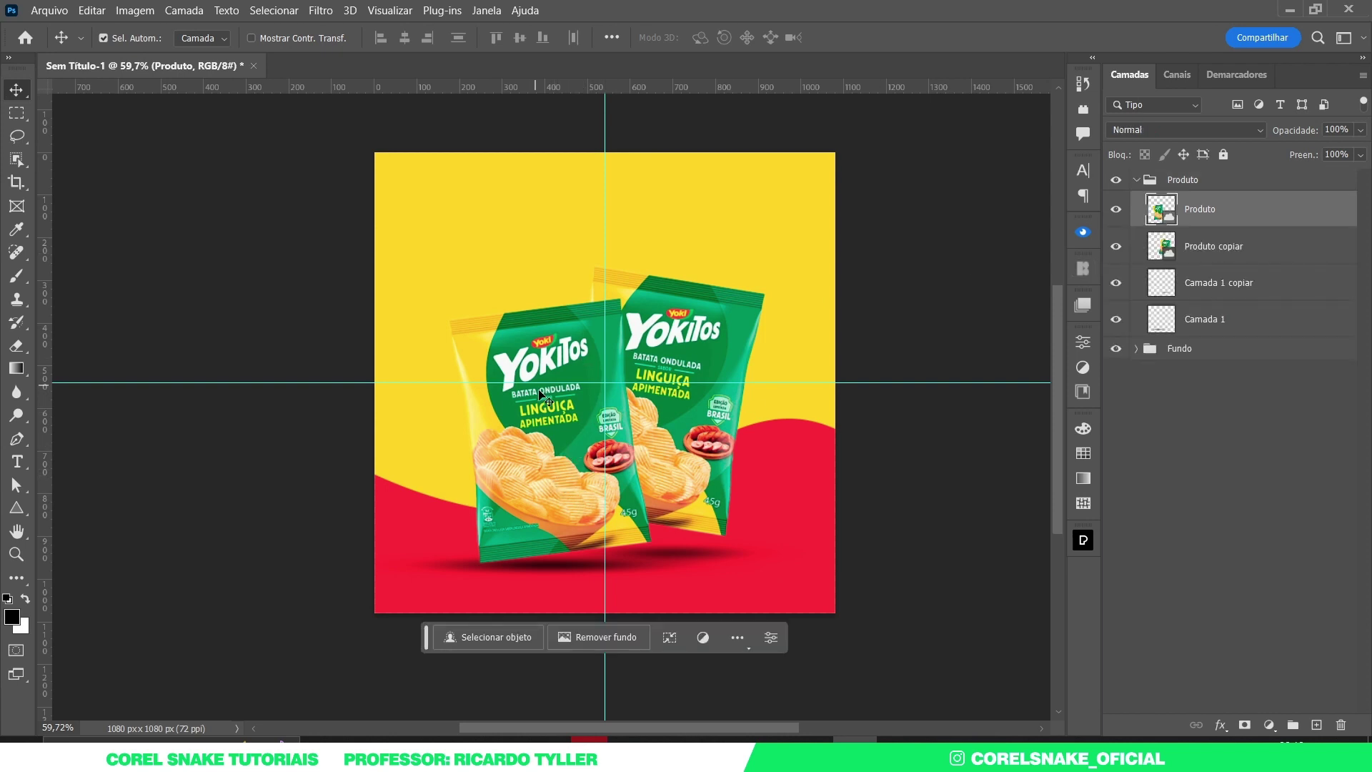
pyautogui.hotkey('ctrl', 'j')
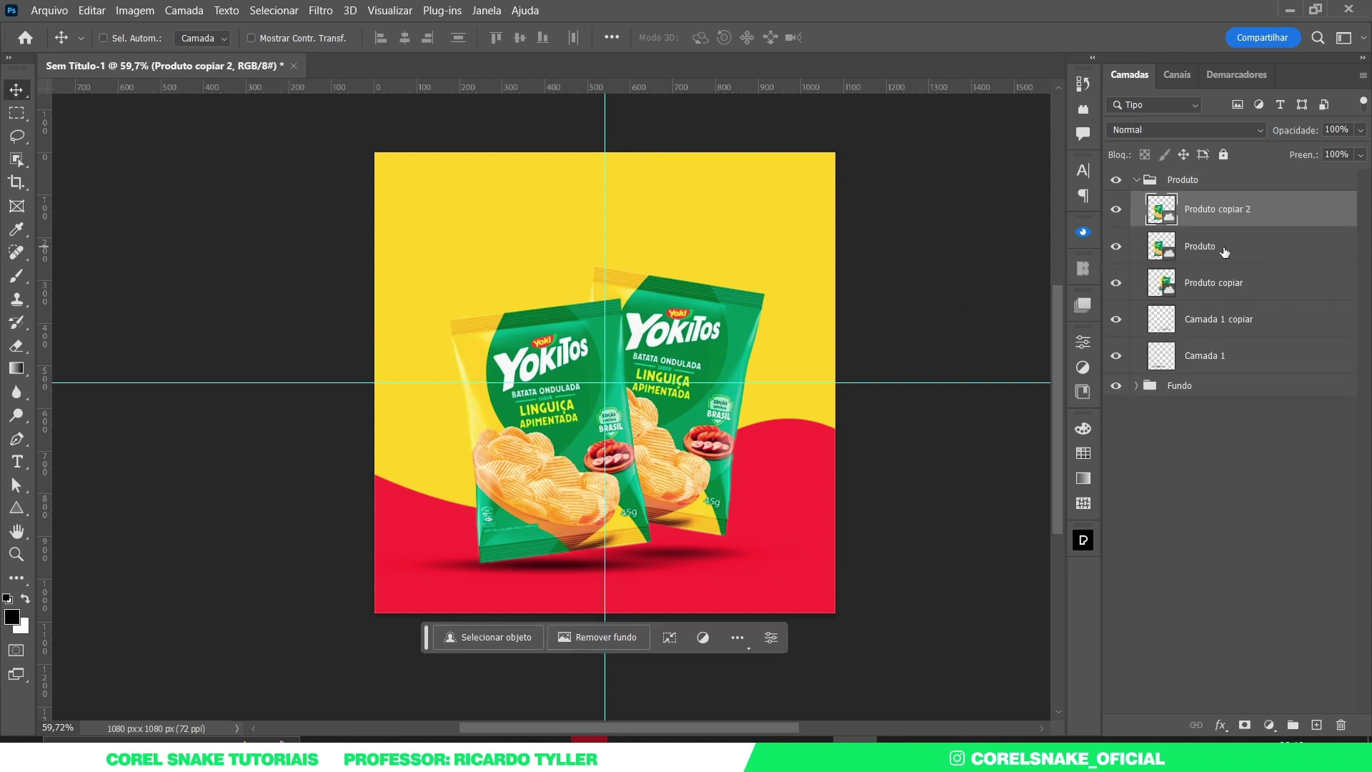
pyautogui.click(1165, 250)
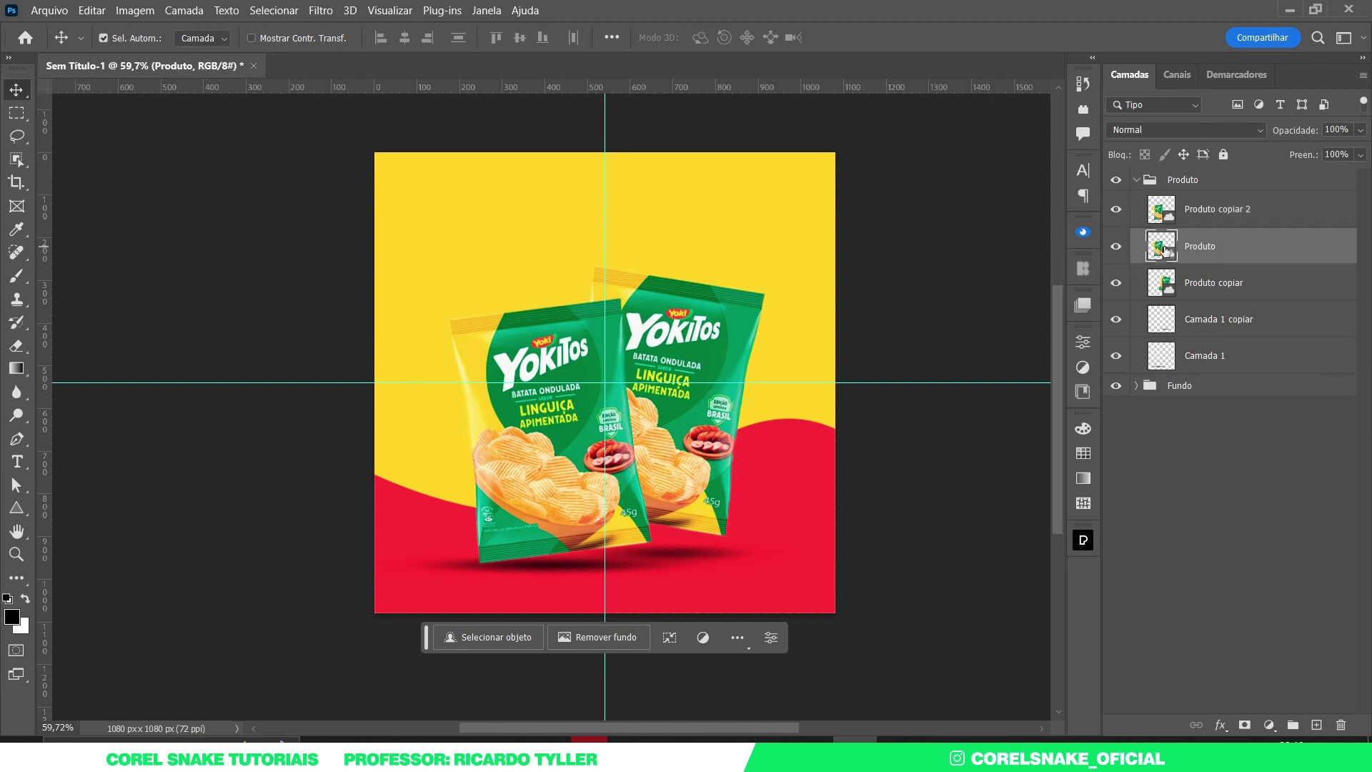
pyautogui.hotkey('ctrl', 'u')
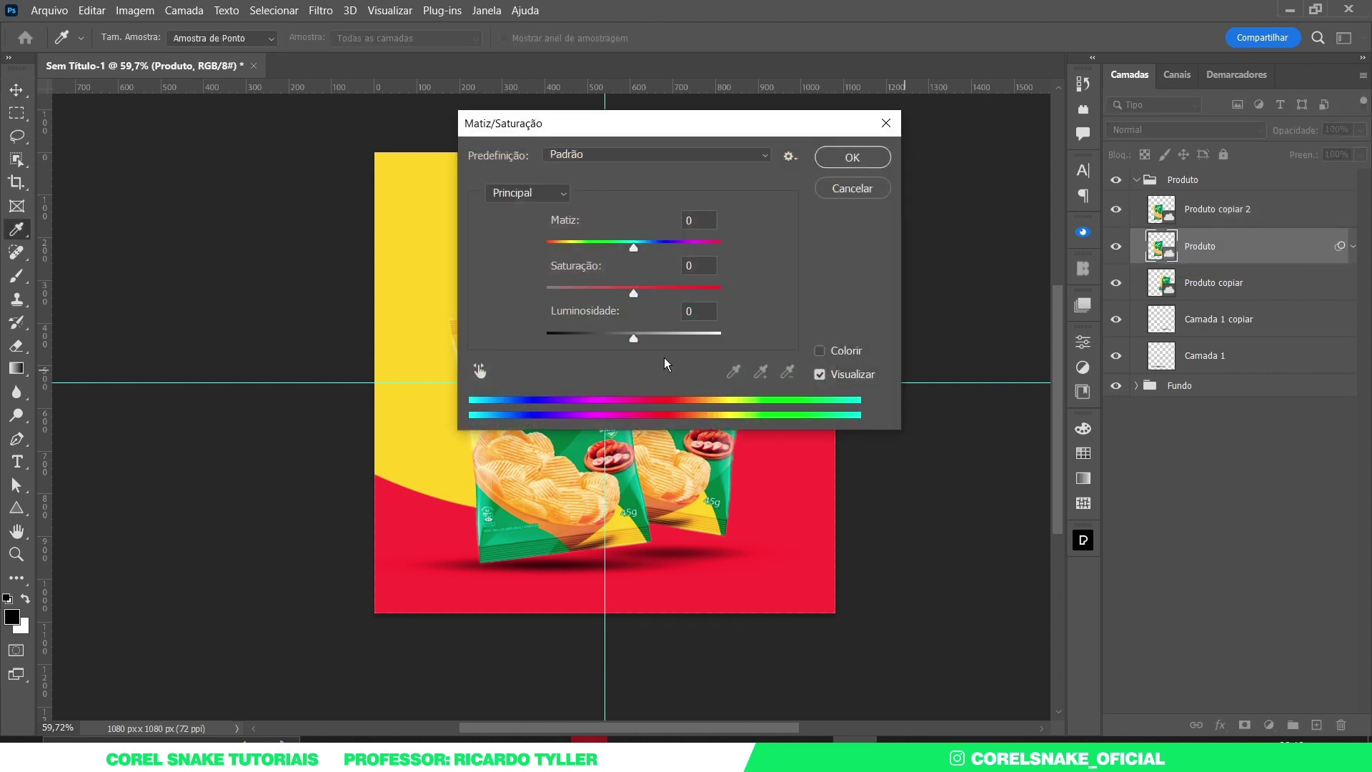
pyautogui.moveTo(635, 337); pyautogui.dragTo(511, 356)
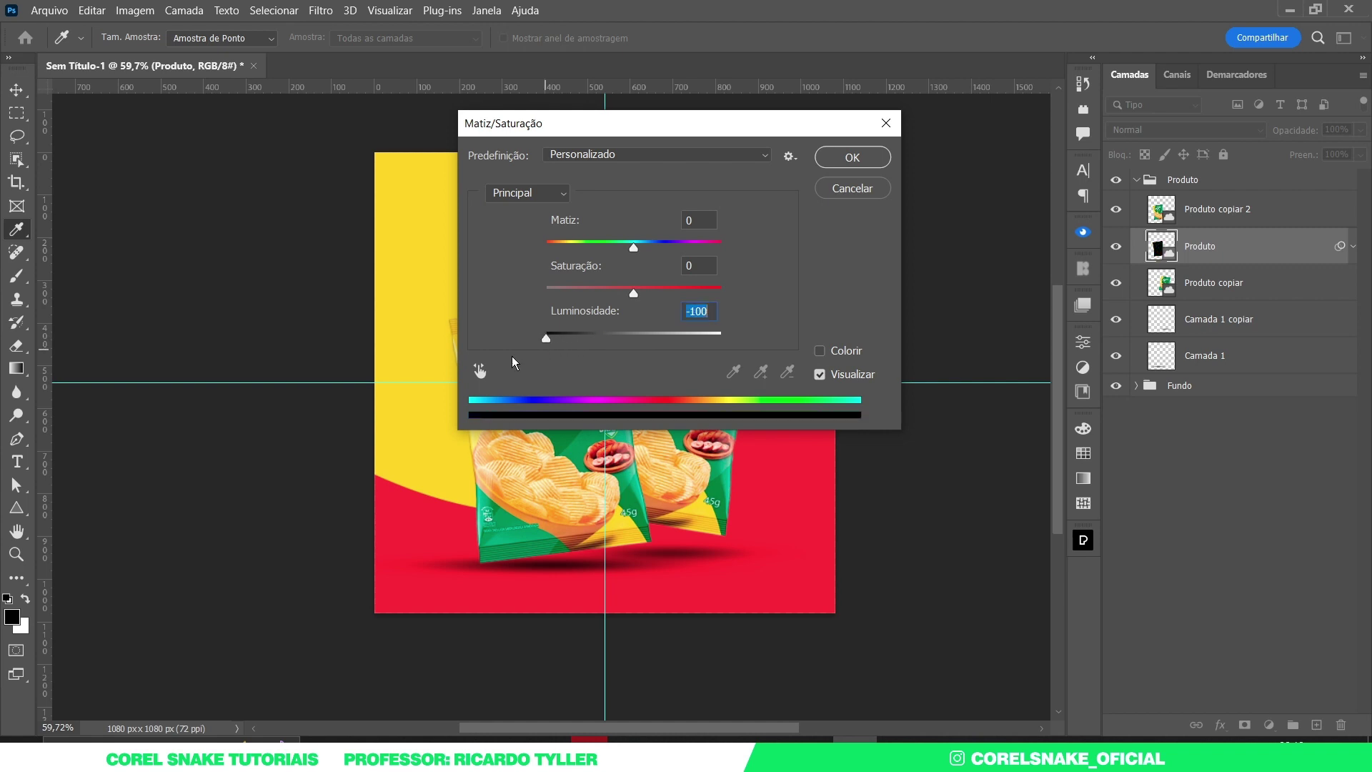
pyautogui.click(827, 168)
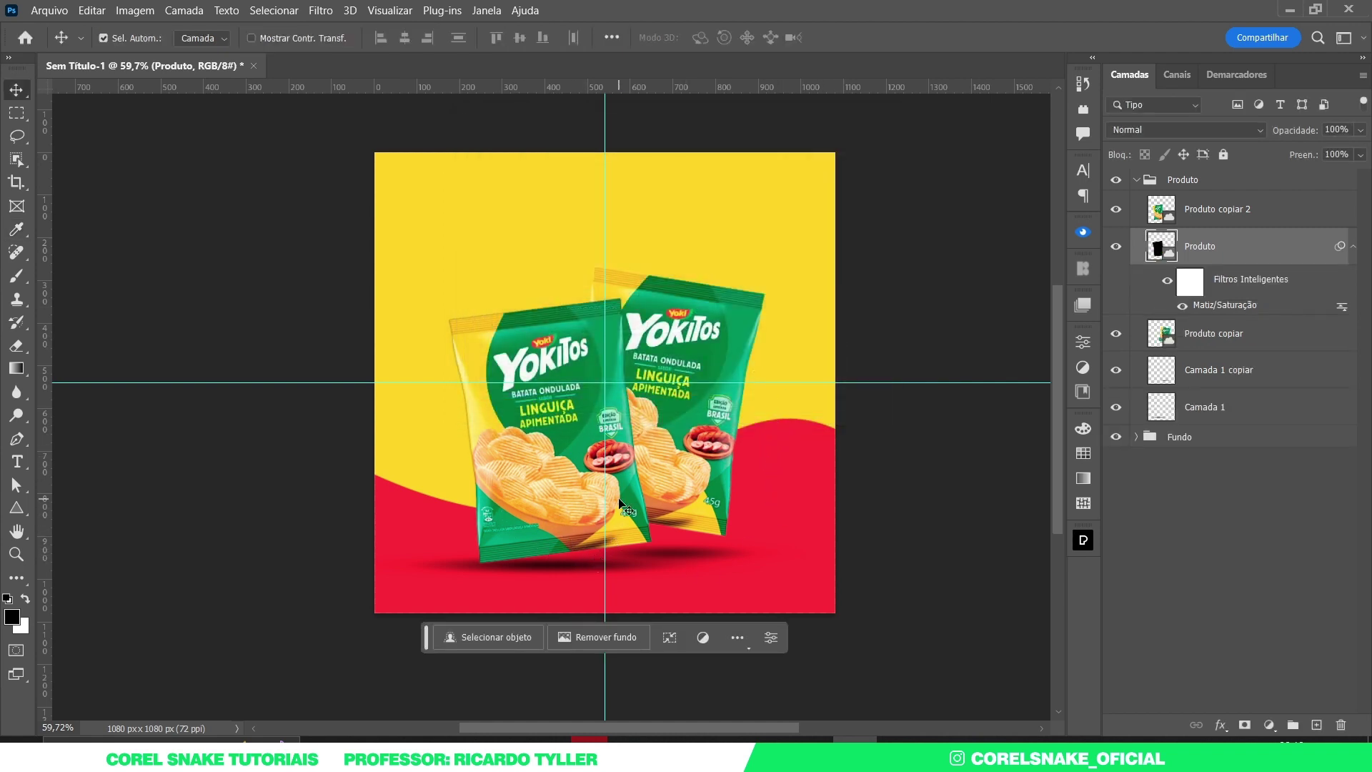
pyautogui.click(1117, 210)
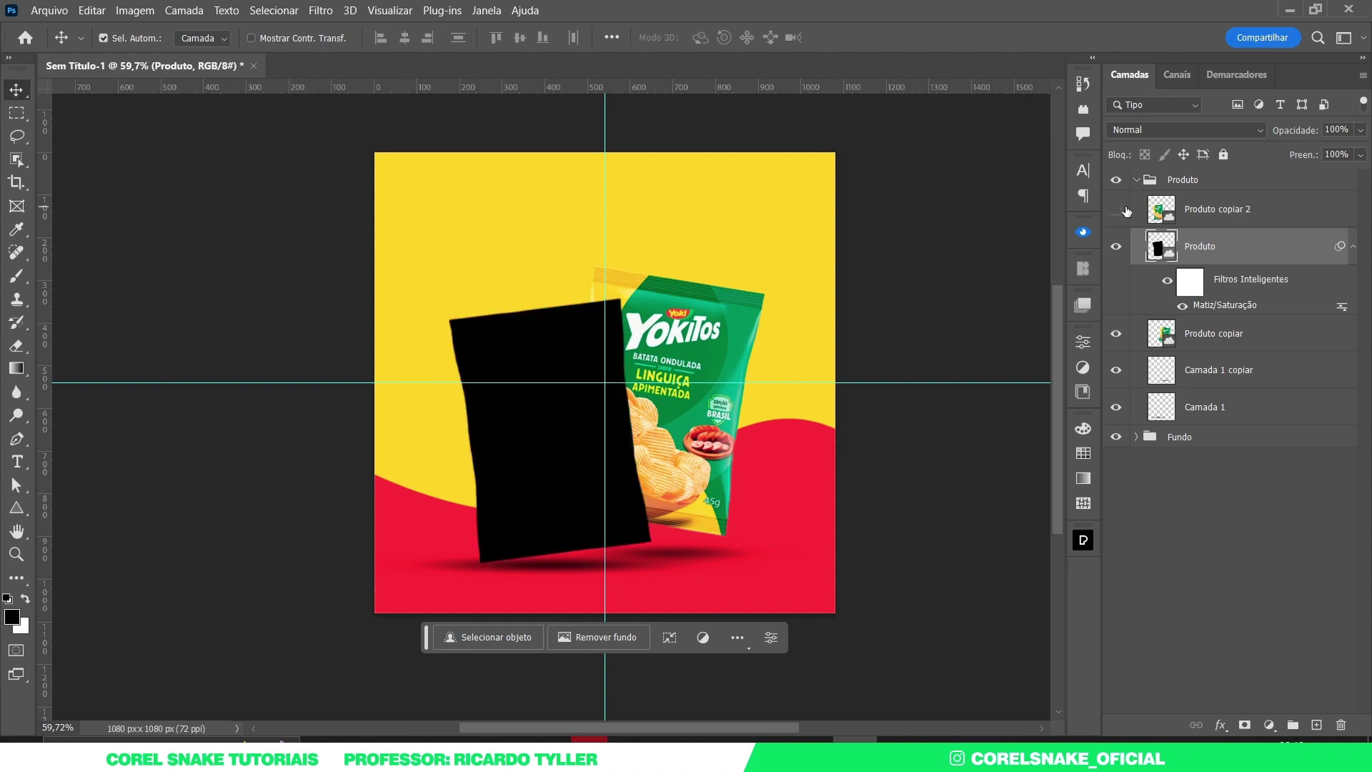
# Toggle the Produto copiar 2 visibility and test a transform on the black Produto silhouette
pyautogui.click(1126, 210)
pyautogui.rightClick(1229, 248)
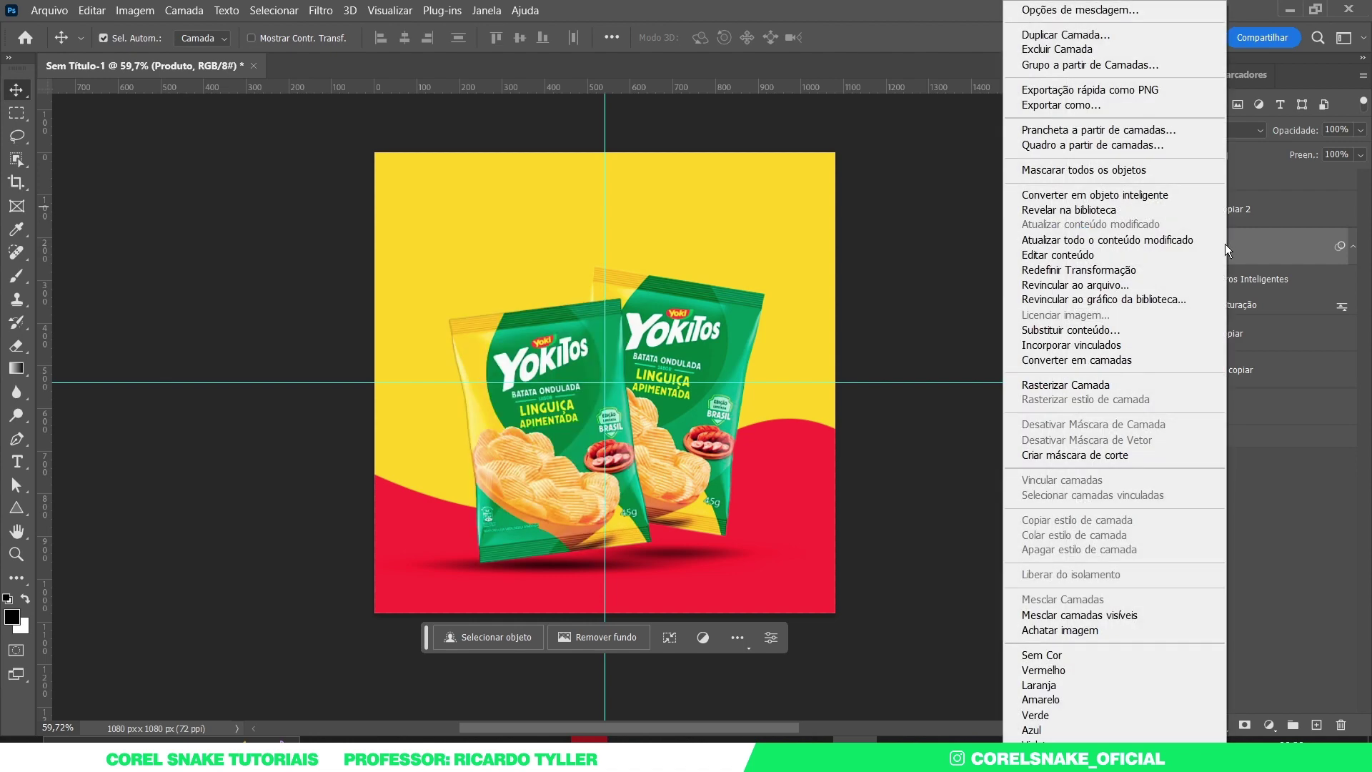
pyautogui.click(1168, 201)
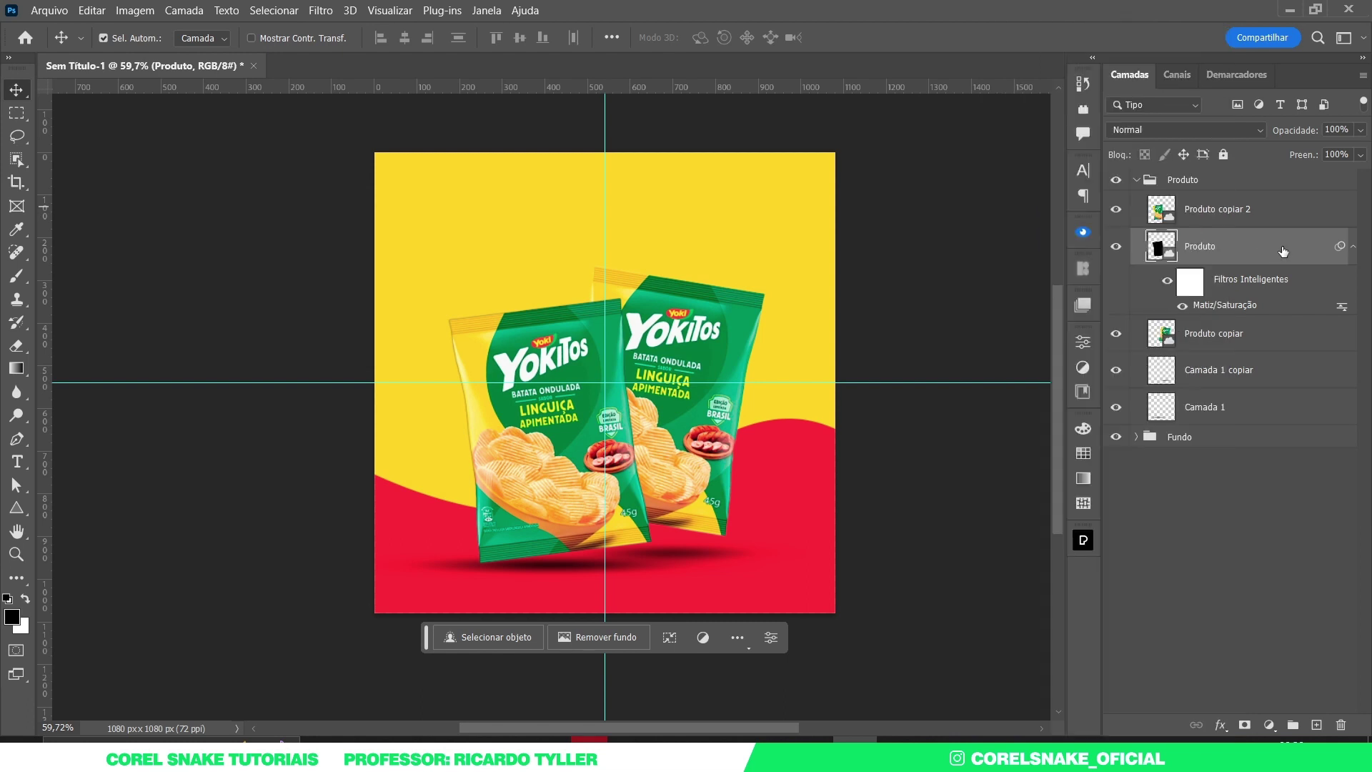
pyautogui.click(1116, 209)
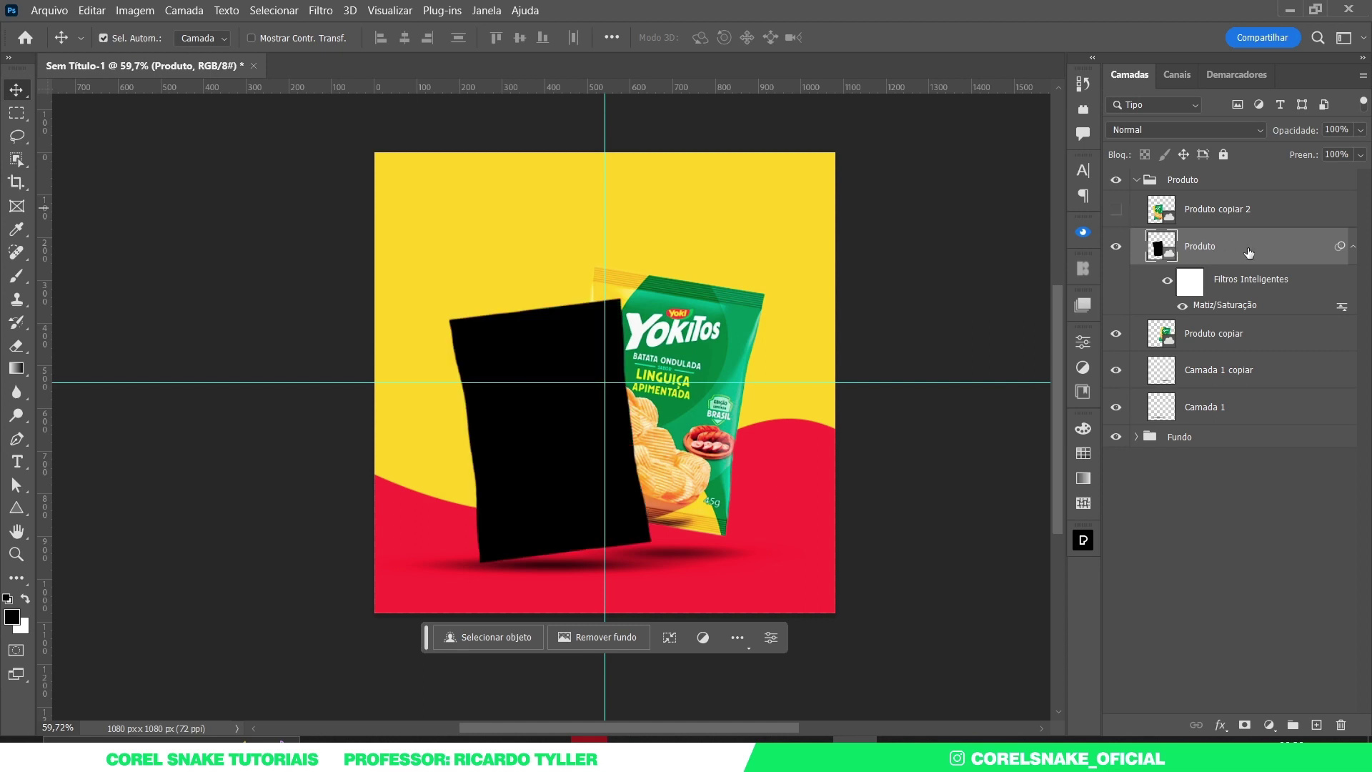
pyautogui.moveTo(1248, 250)
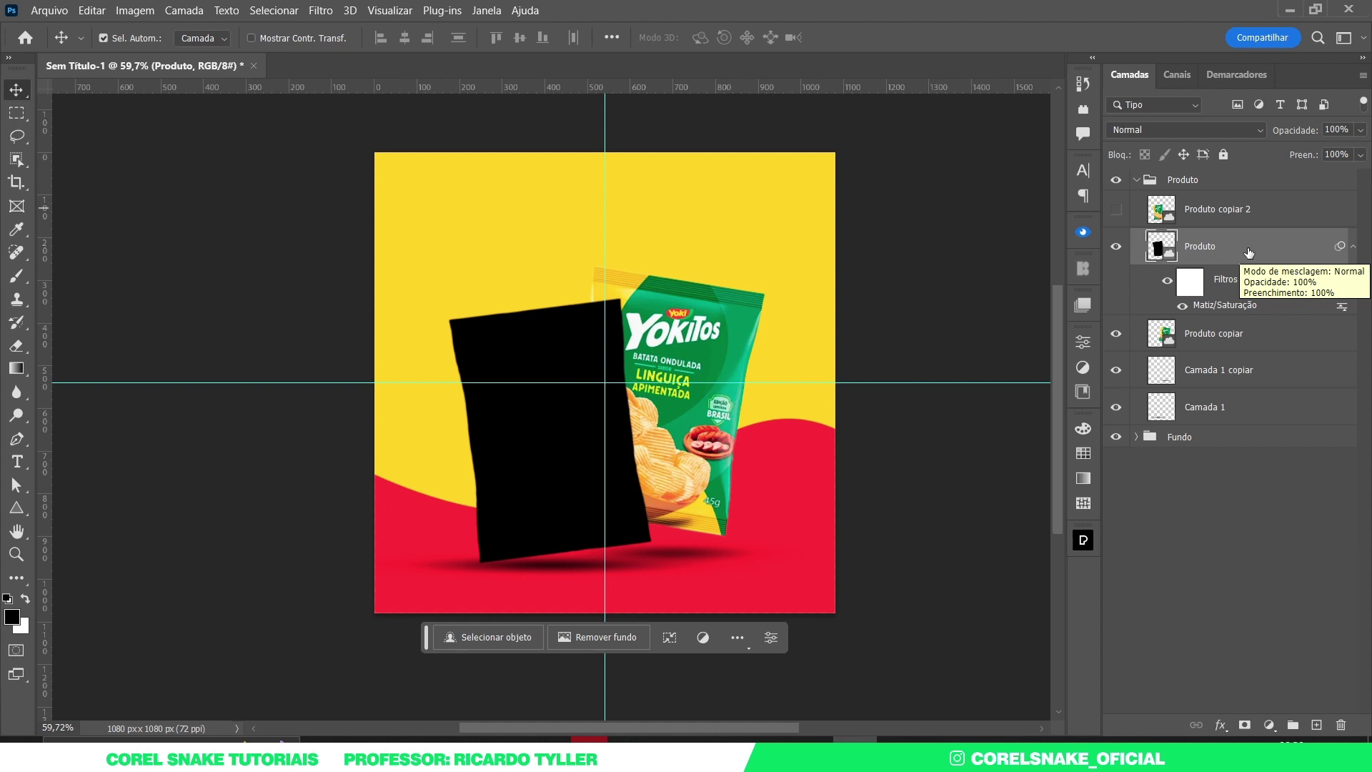
pyautogui.press('ctrl')
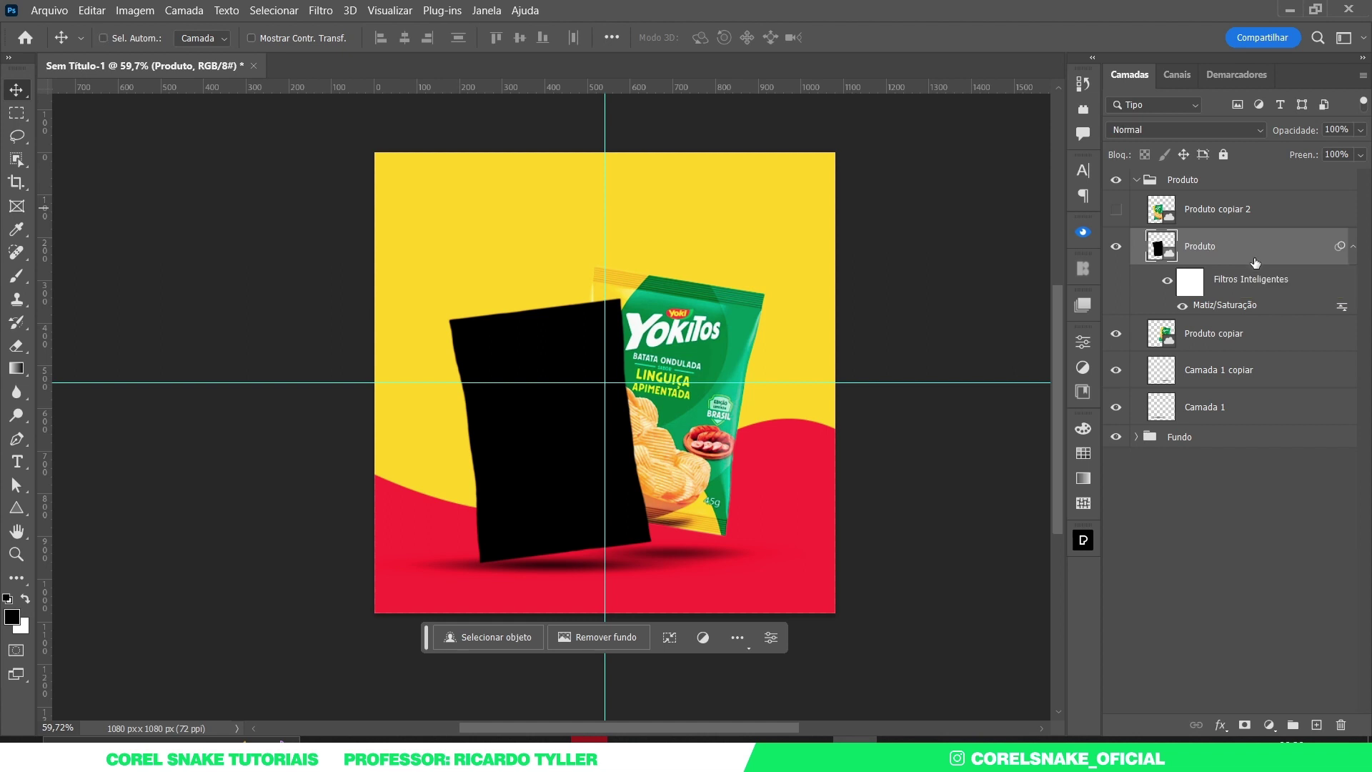
pyautogui.hotkey('ctrl', 't')
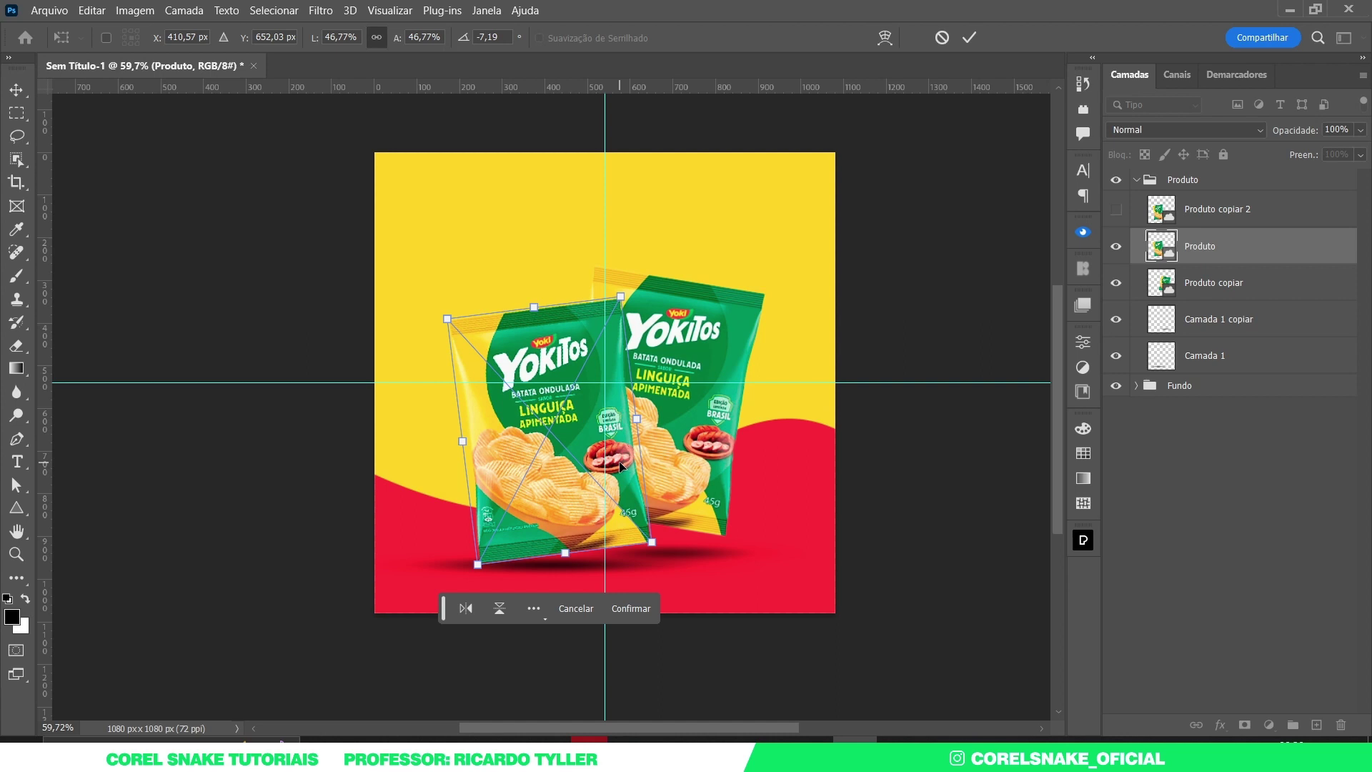
pyautogui.press('Return')
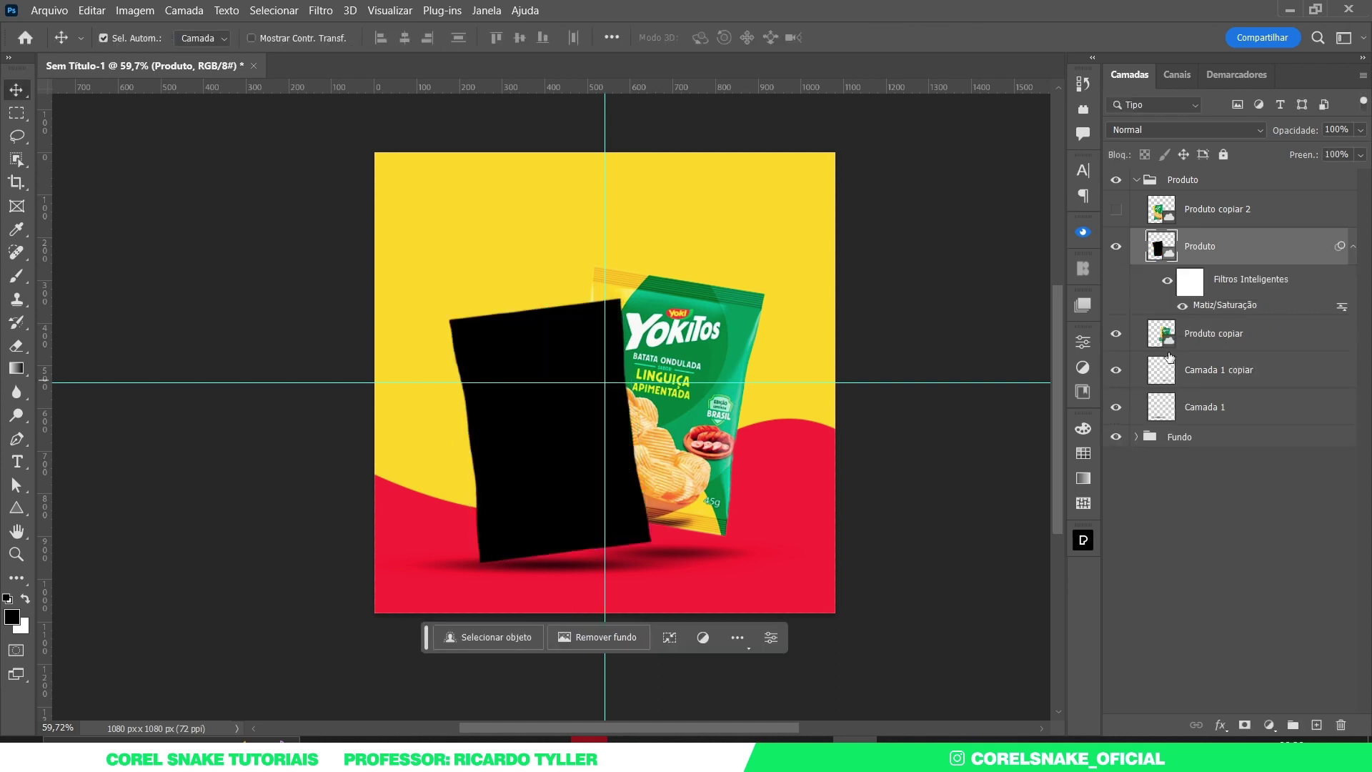
# Convert the black Produto layer into a smart object and show Produto copiar 2 above it
pyautogui.rightClick(1239, 242)
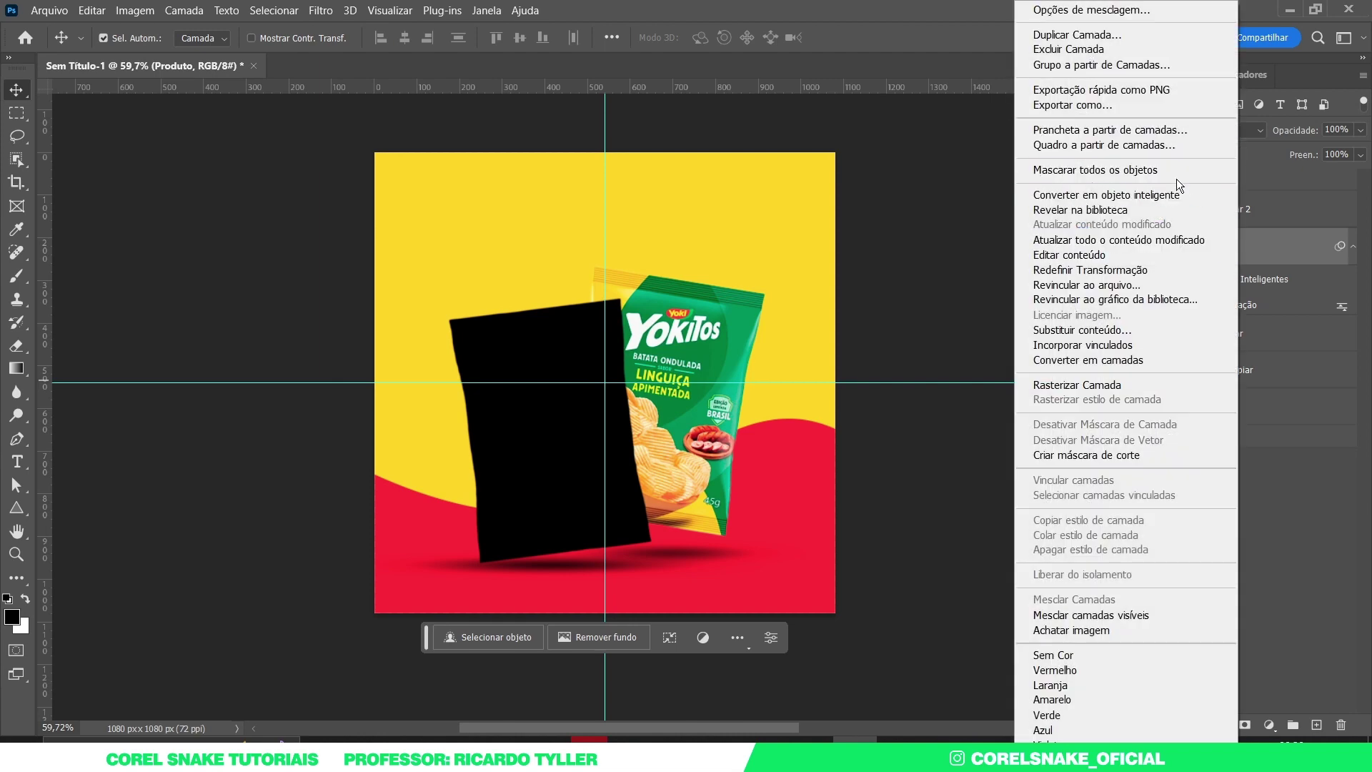
pyautogui.click(1176, 208)
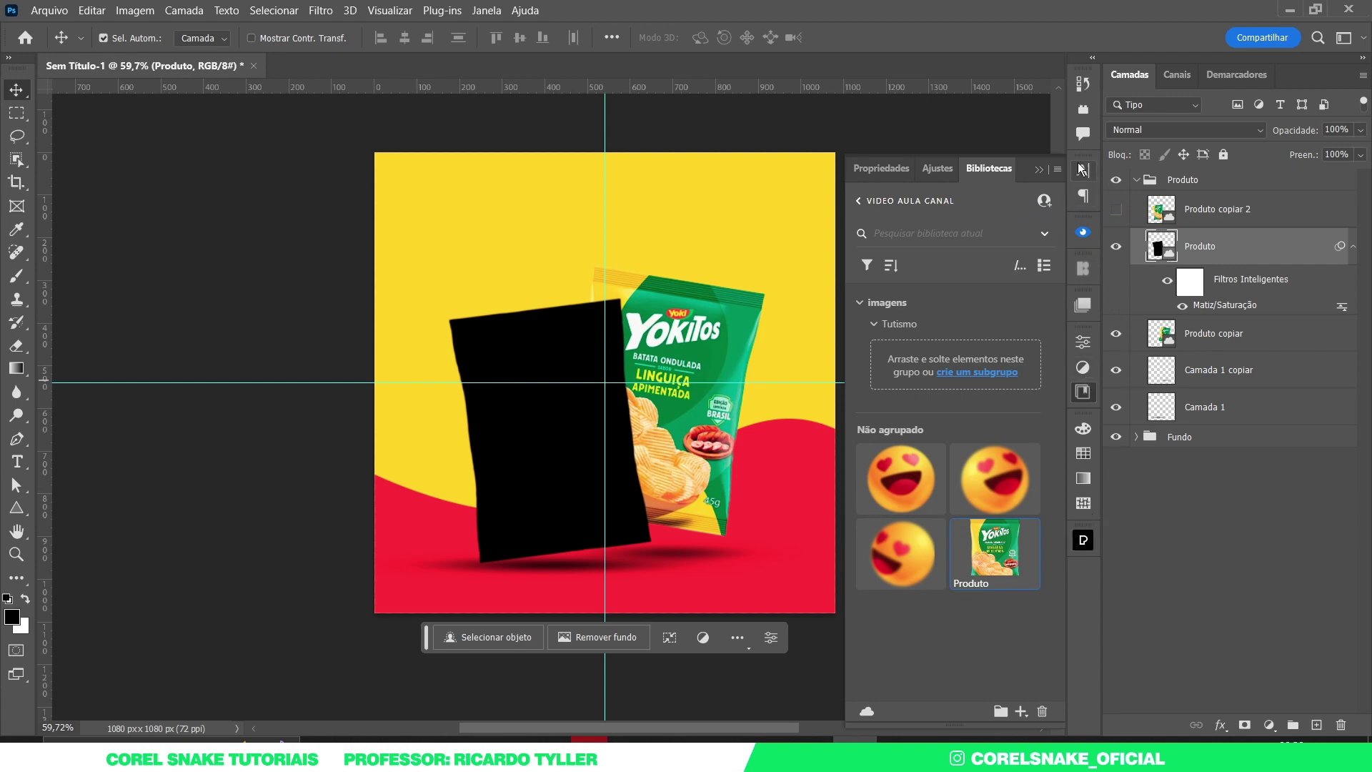
pyautogui.click(1084, 395)
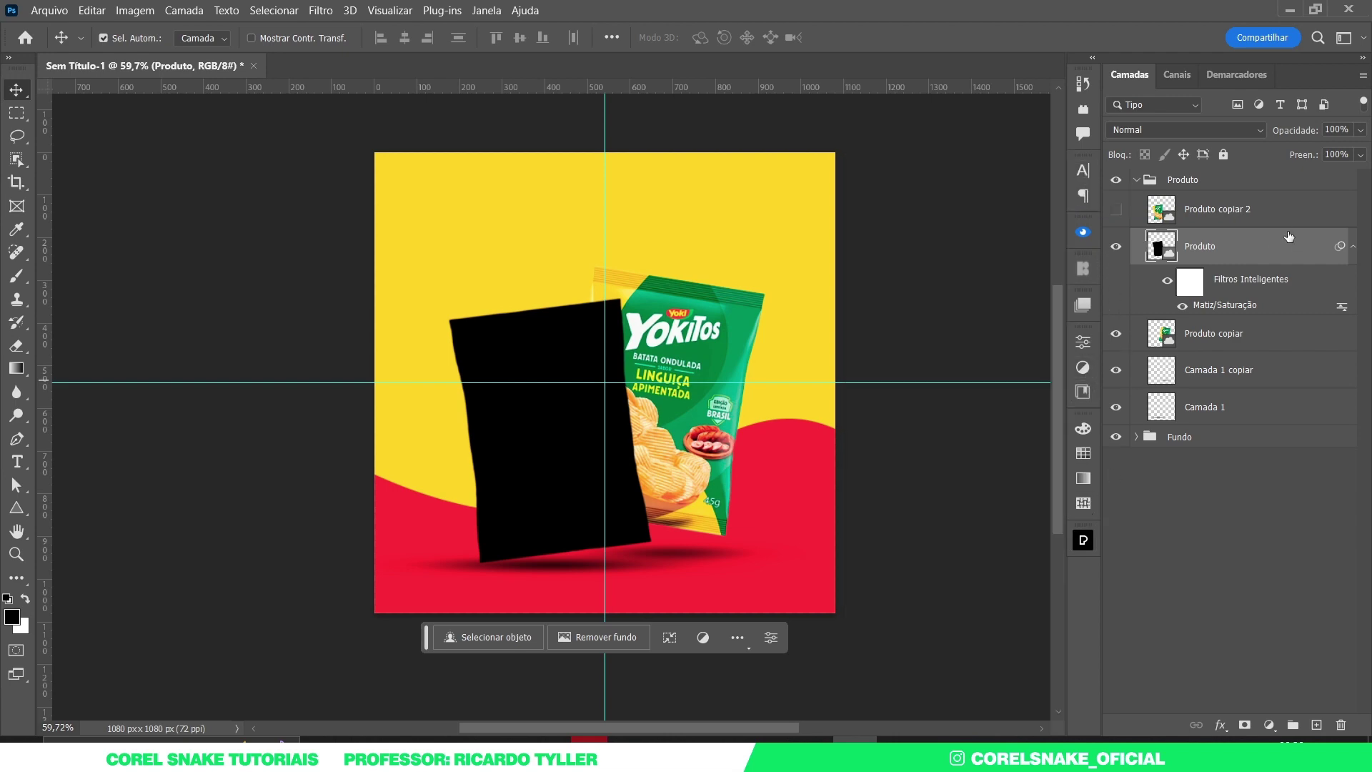
pyautogui.rightClick(1268, 241)
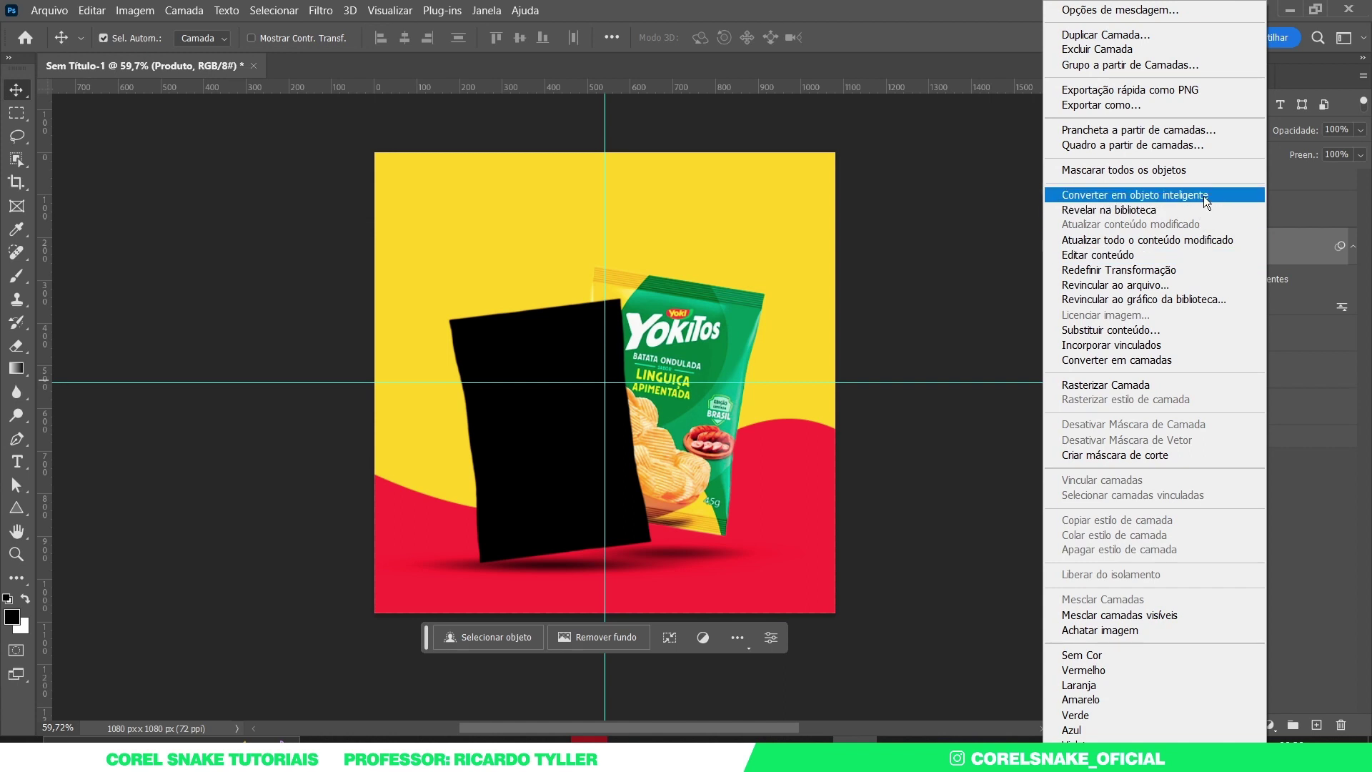
pyautogui.click(1204, 196)
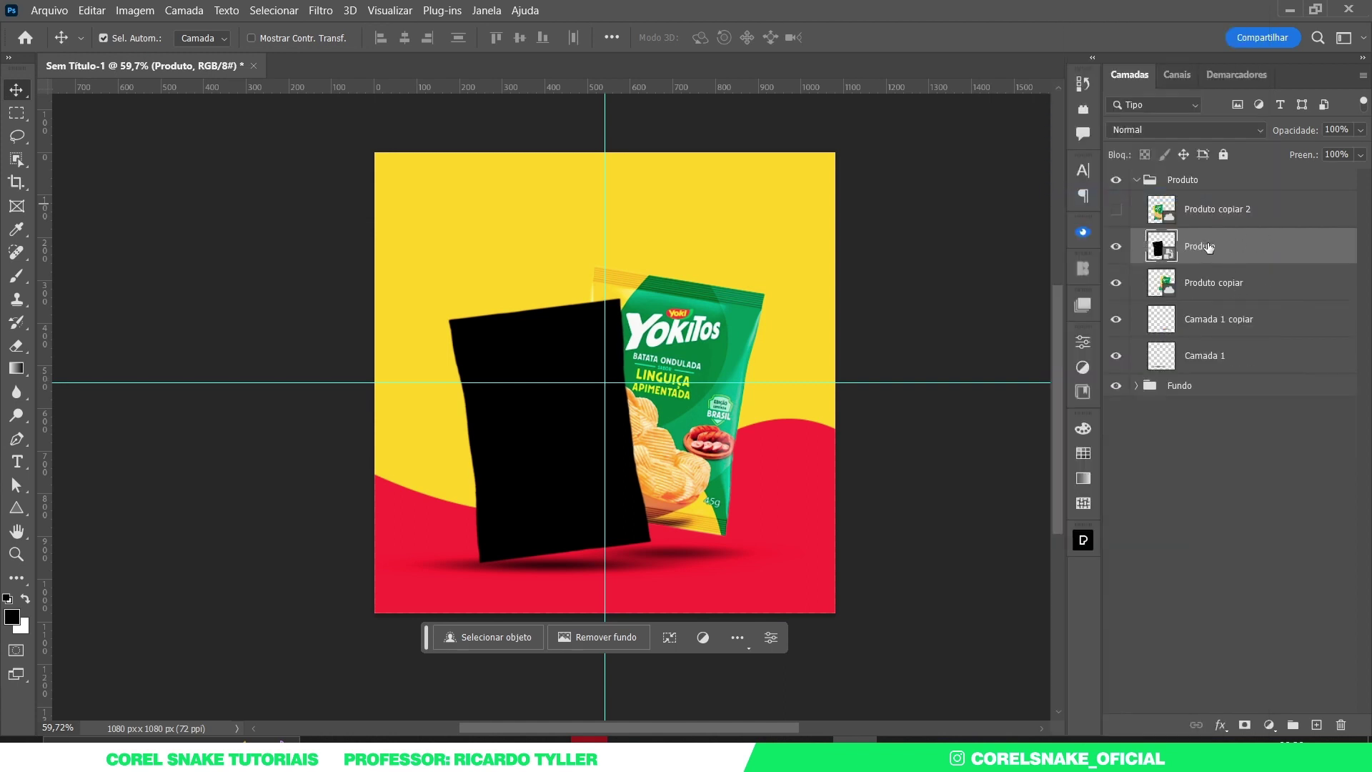
pyautogui.hotkey('ctrl', 't')
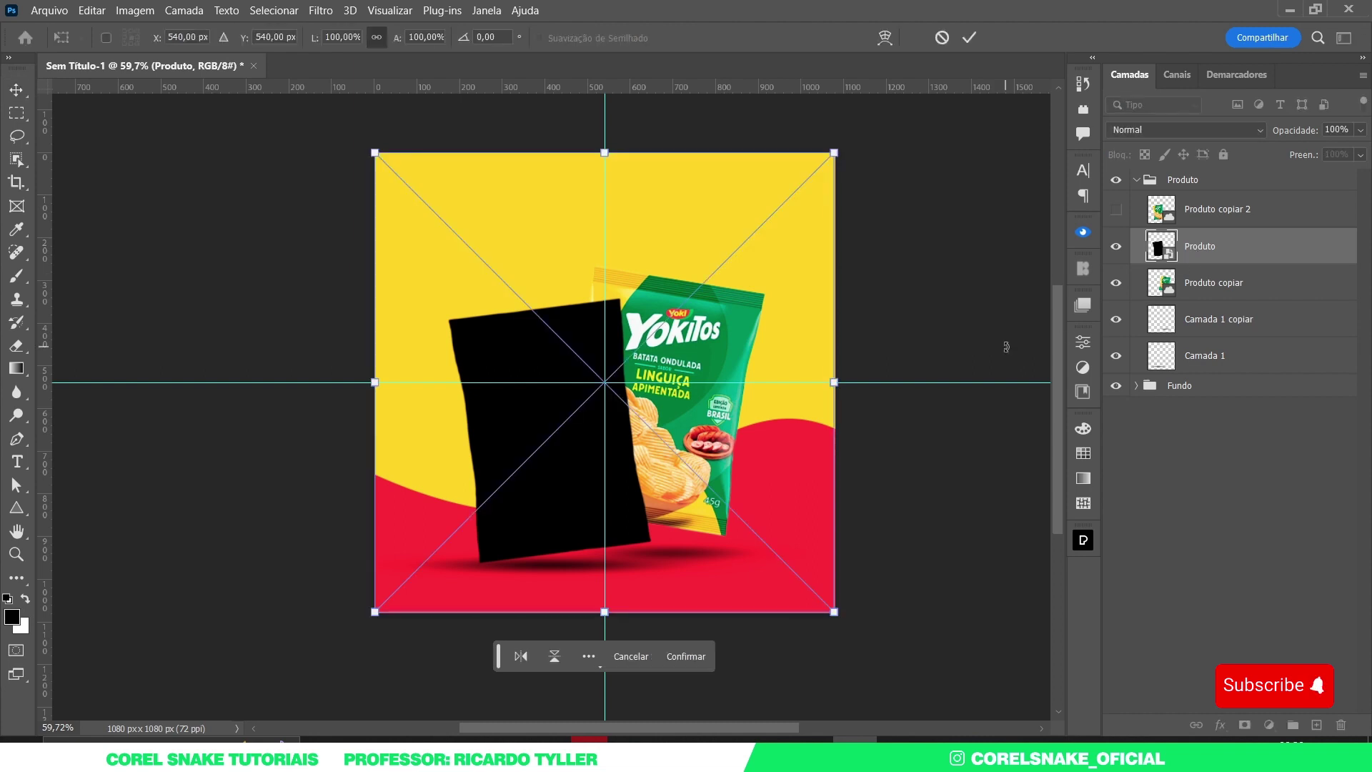
pyautogui.press('Return')
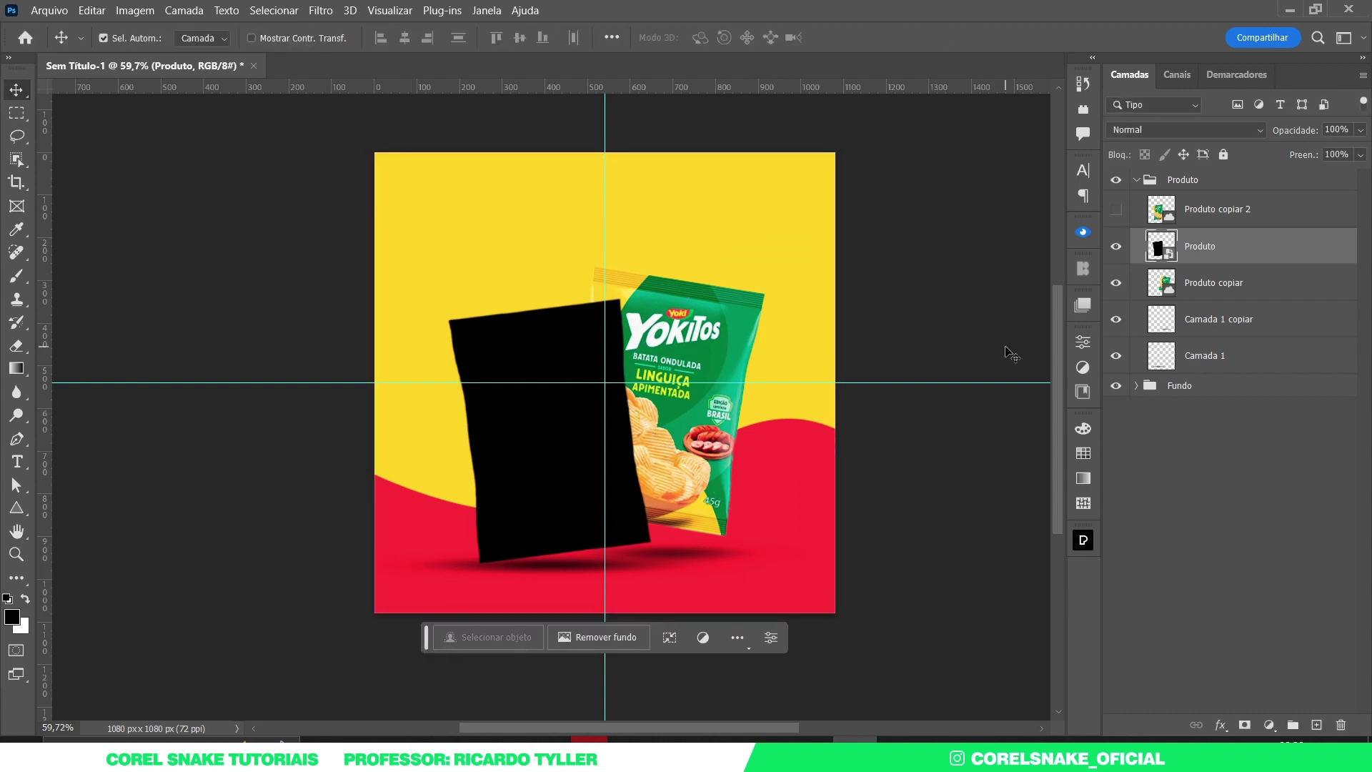
pyautogui.click(1116, 210)
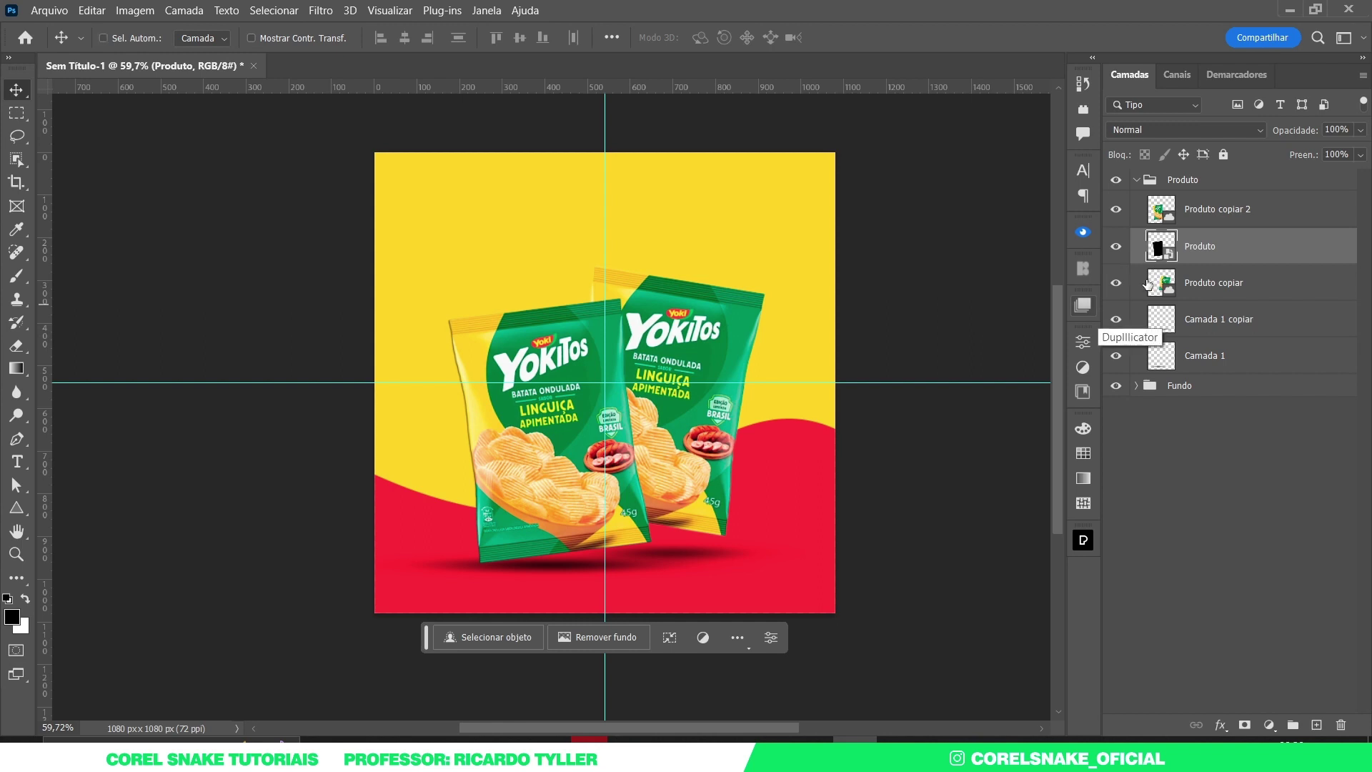
pyautogui.hotkey('ctrl', 't')
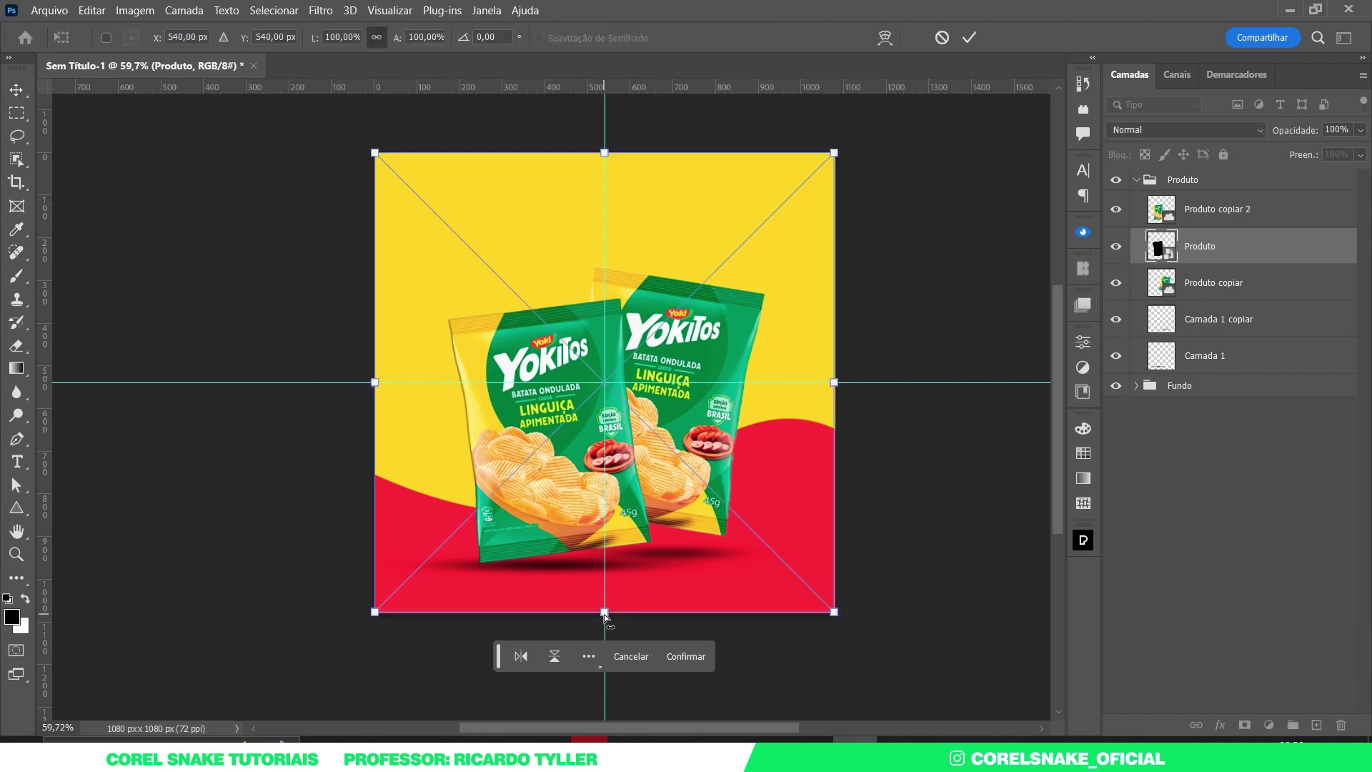
# Skew the black silhouette about 6° using its top and bottom middle handles, then commit
pyautogui.moveTo(605, 613); pyautogui.dragTo(635, 589)
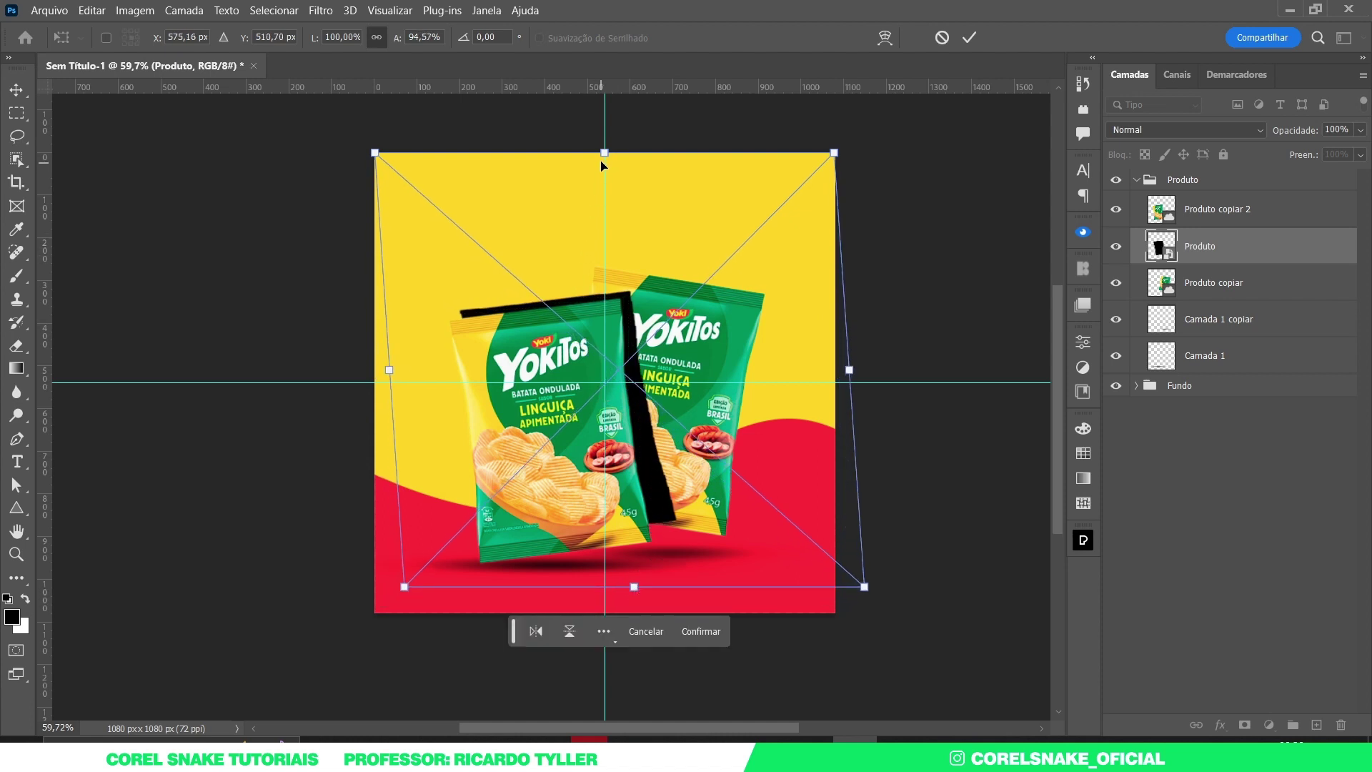
pyautogui.moveTo(603, 153); pyautogui.dragTo(588, 169)
pyautogui.press('Return')
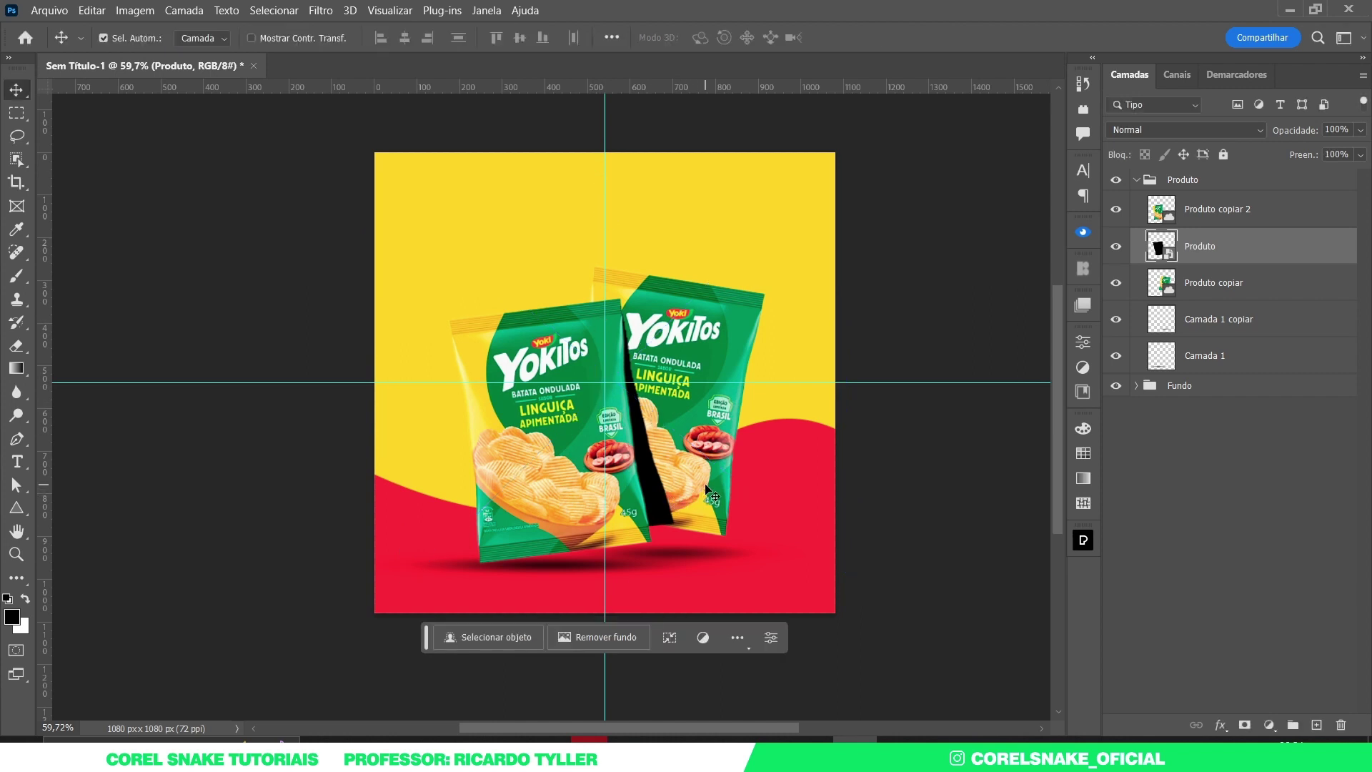
pyautogui.click(320, 10)
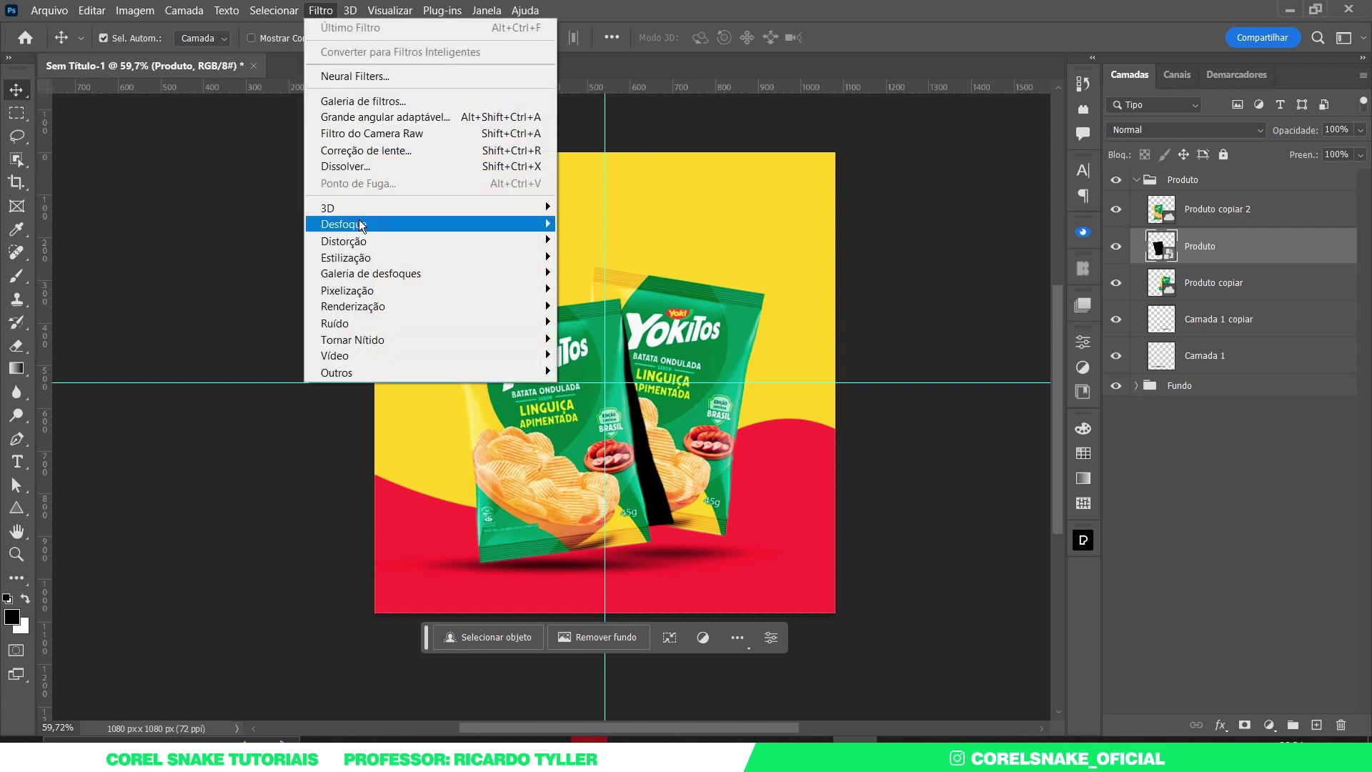
pyautogui.moveTo(343, 225)
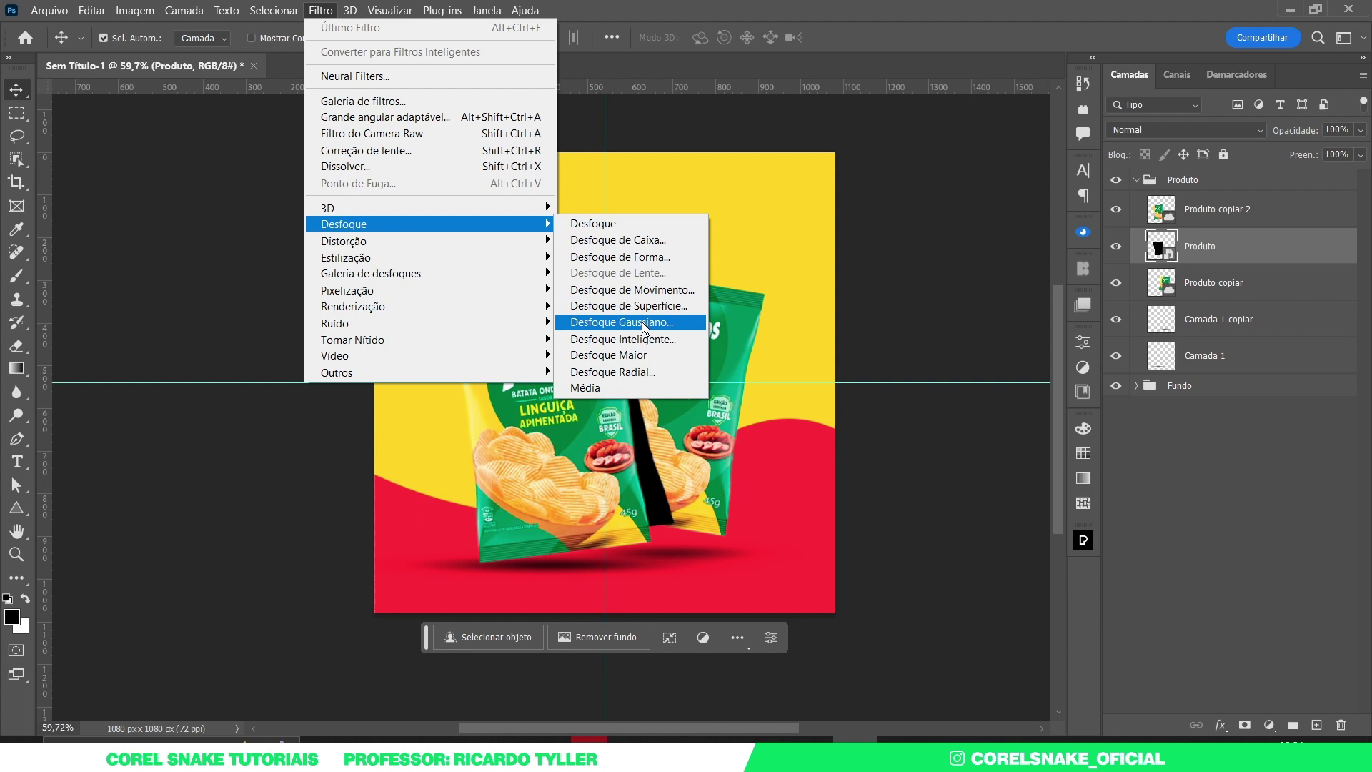
# Apply a 12,5 px Gaussian blur to the silhouette and add a layer mask to Produto
pyautogui.click(645, 328)
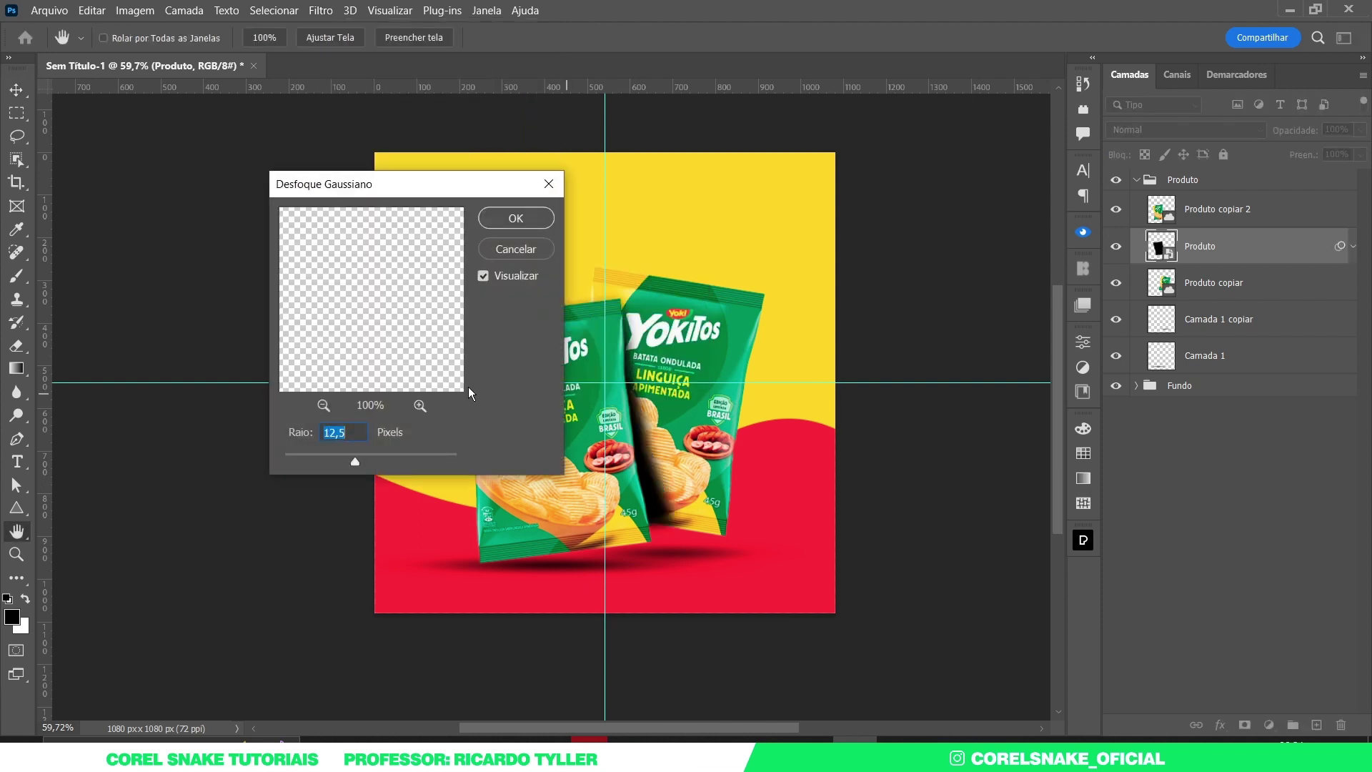
pyautogui.click(515, 219)
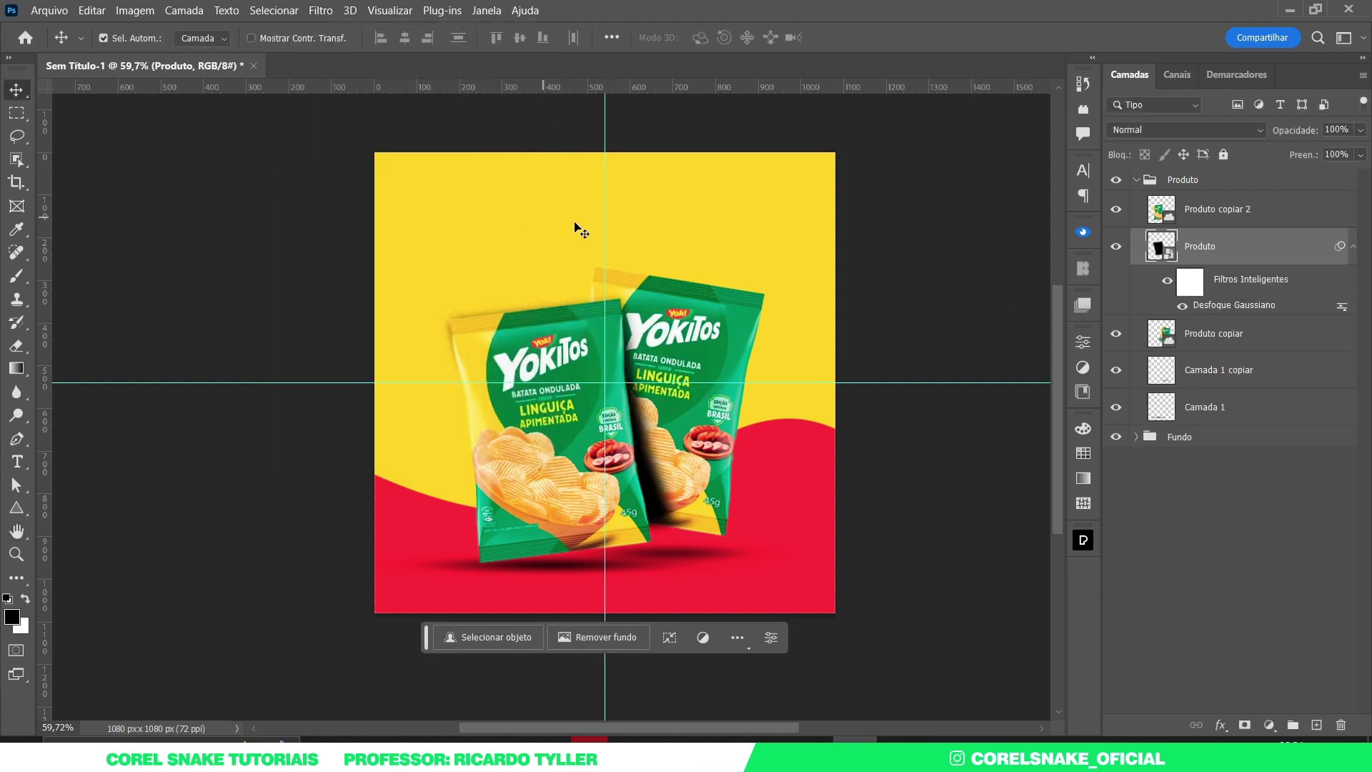
pyautogui.click(1245, 725)
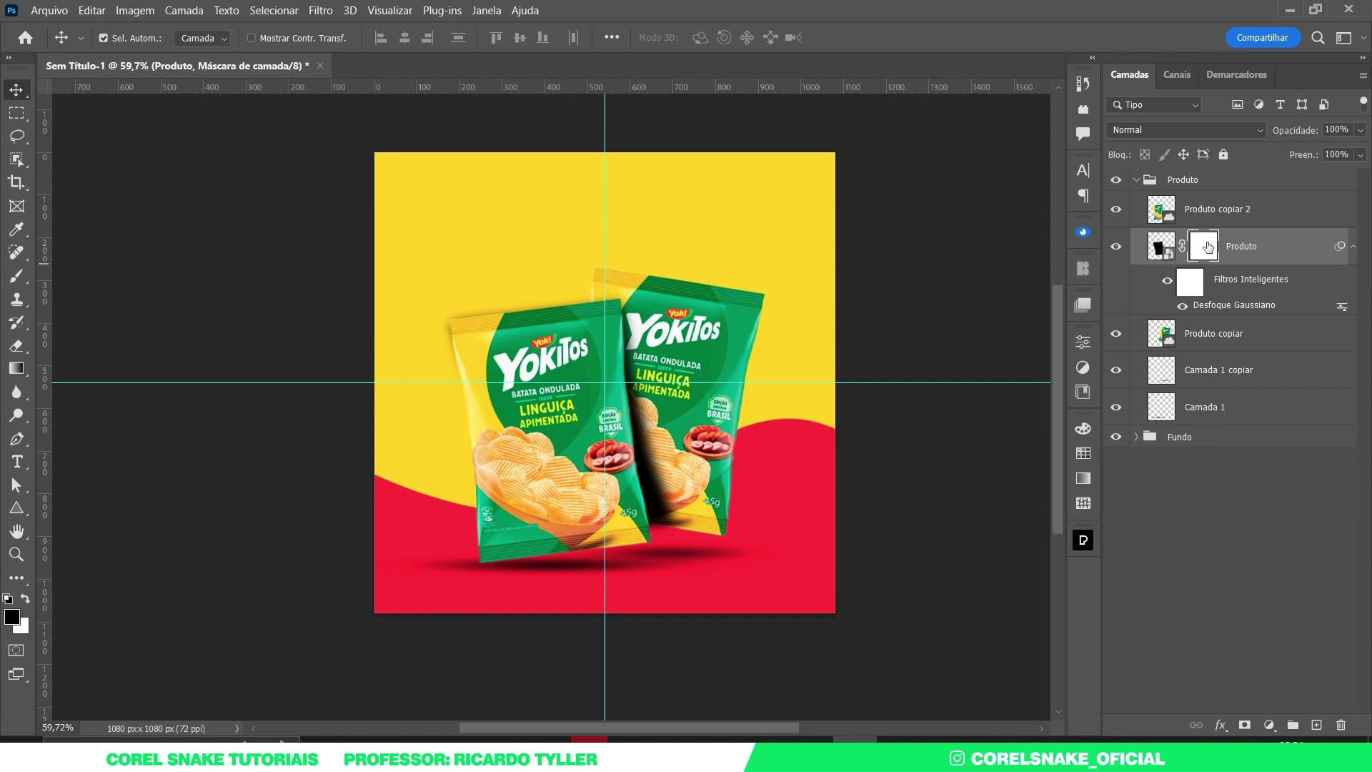
# Fill the Produto mask with black, paint white over the bags, then black near the chips
pyautogui.press('b')
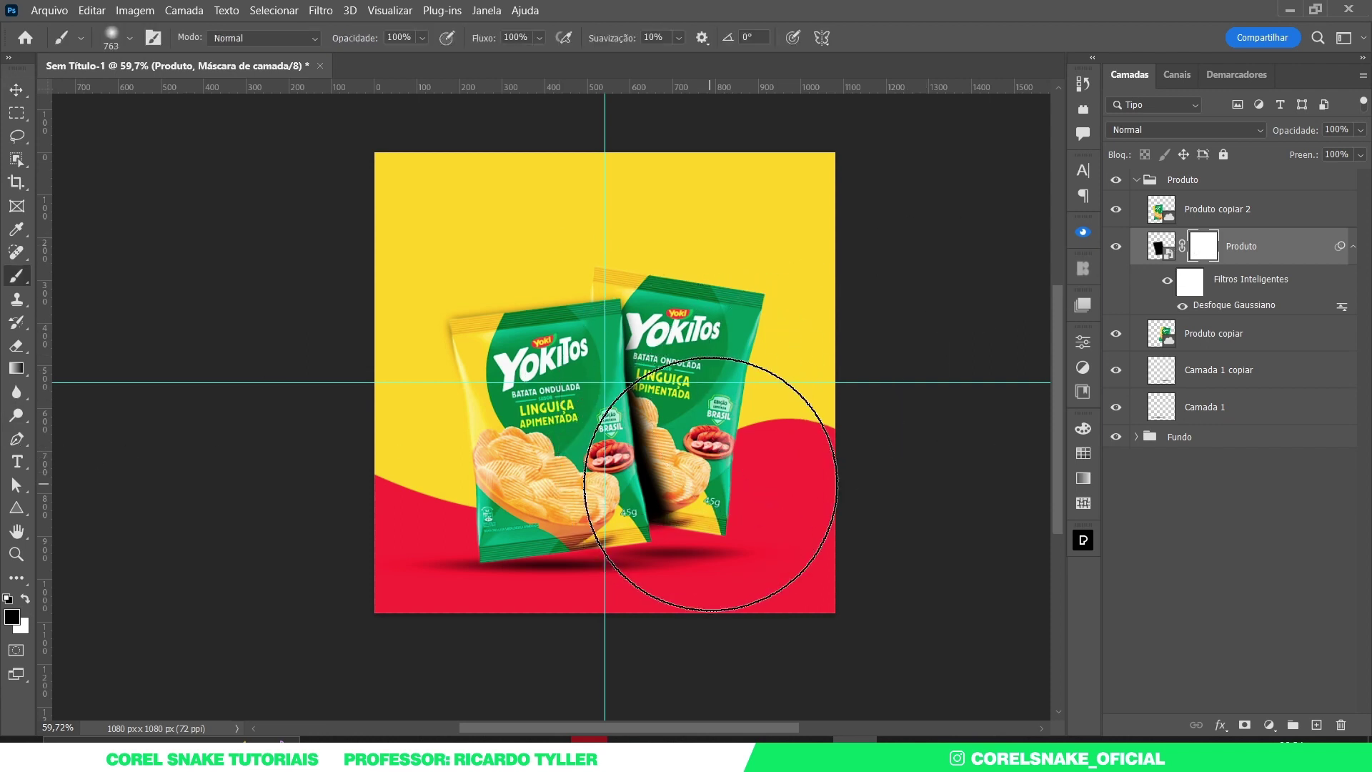
pyautogui.moveTo(705, 506)
pyautogui.mouseDown()
pyautogui.moveTo(680, 582)
pyautogui.moveTo(705, 560)
pyautogui.mouseUp()
pyautogui.hotkey('ctrl', 'z')
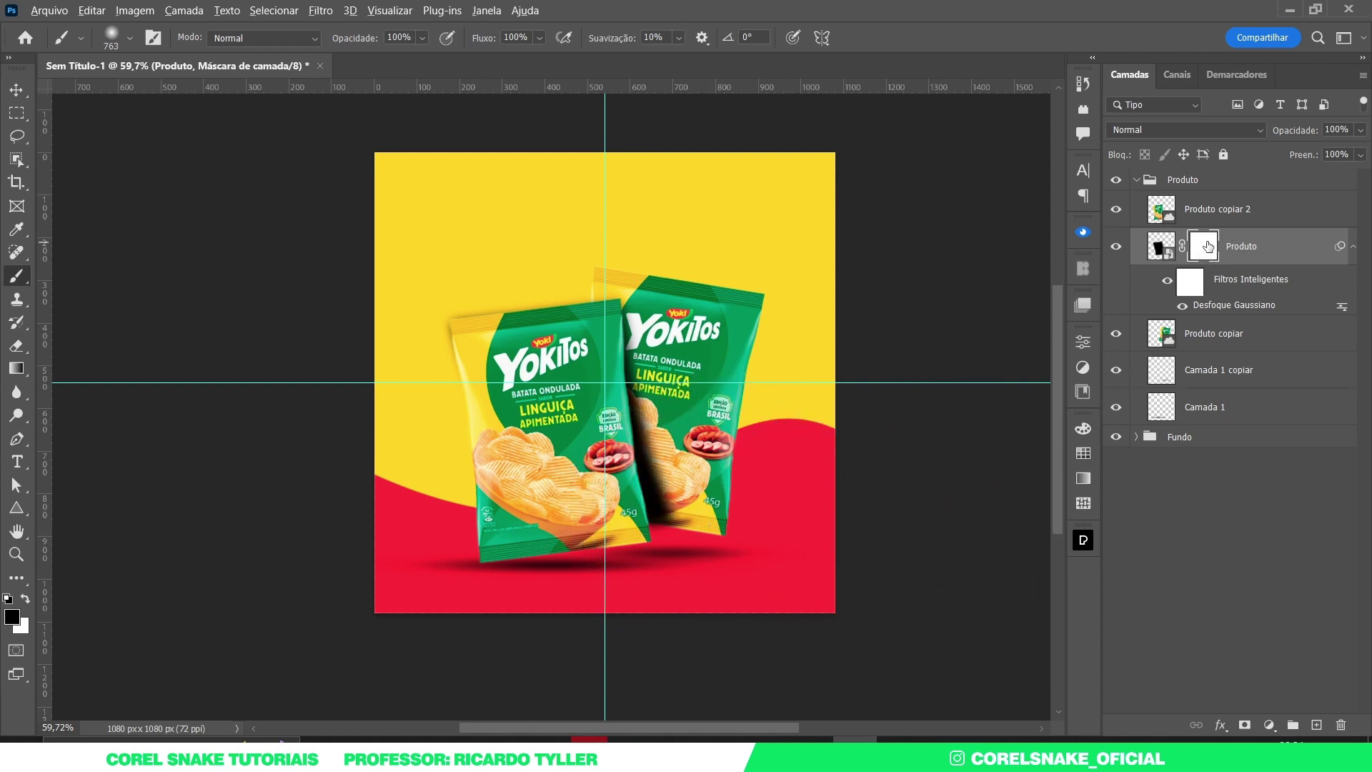
pyautogui.hotkey('ctrl', 'i')
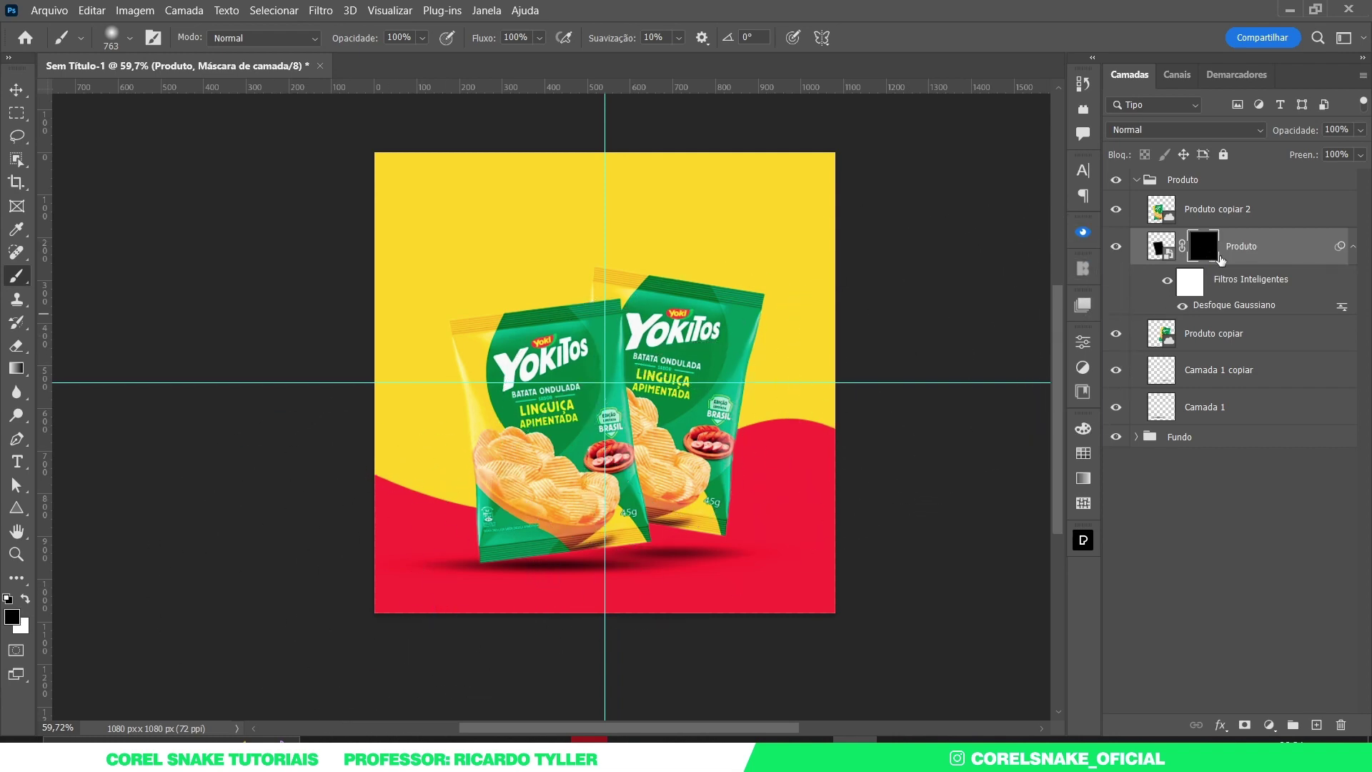
pyautogui.press('x')
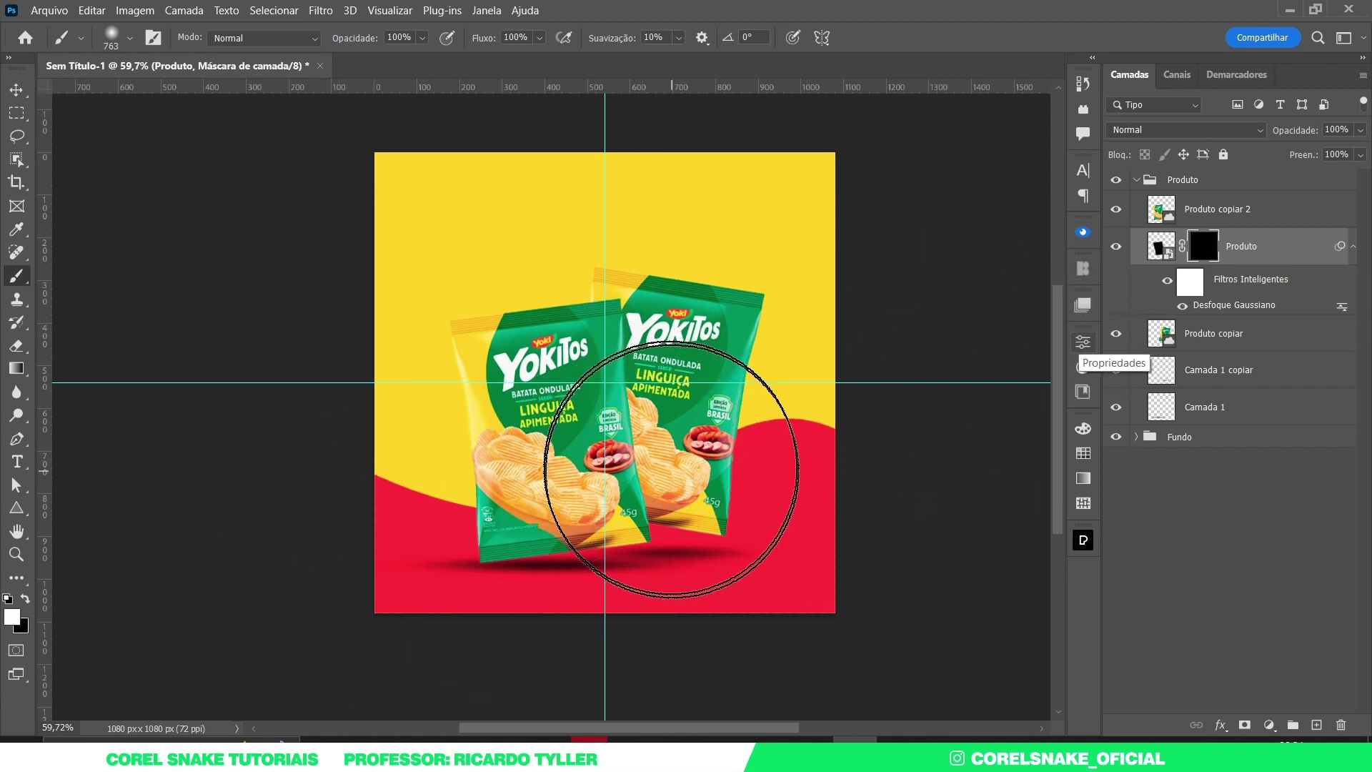
pyautogui.moveTo(672, 471)
pyautogui.mouseDown()
pyautogui.moveTo(597, 514)
pyautogui.moveTo(629, 336)
pyautogui.moveTo(628, 474)
pyautogui.moveTo(567, 359)
pyautogui.moveTo(626, 458)
pyautogui.moveTo(628, 332)
pyautogui.moveTo(639, 502)
pyautogui.mouseUp()
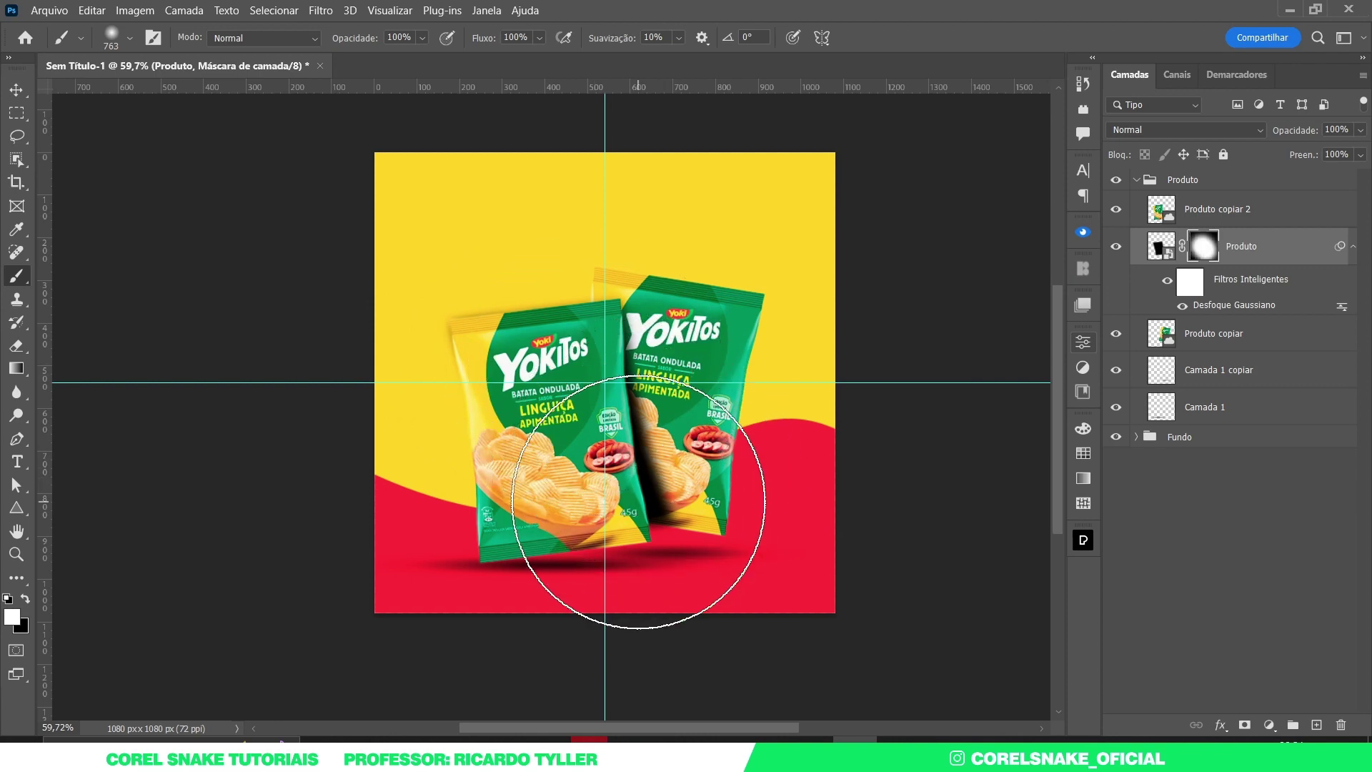
pyautogui.press('x')
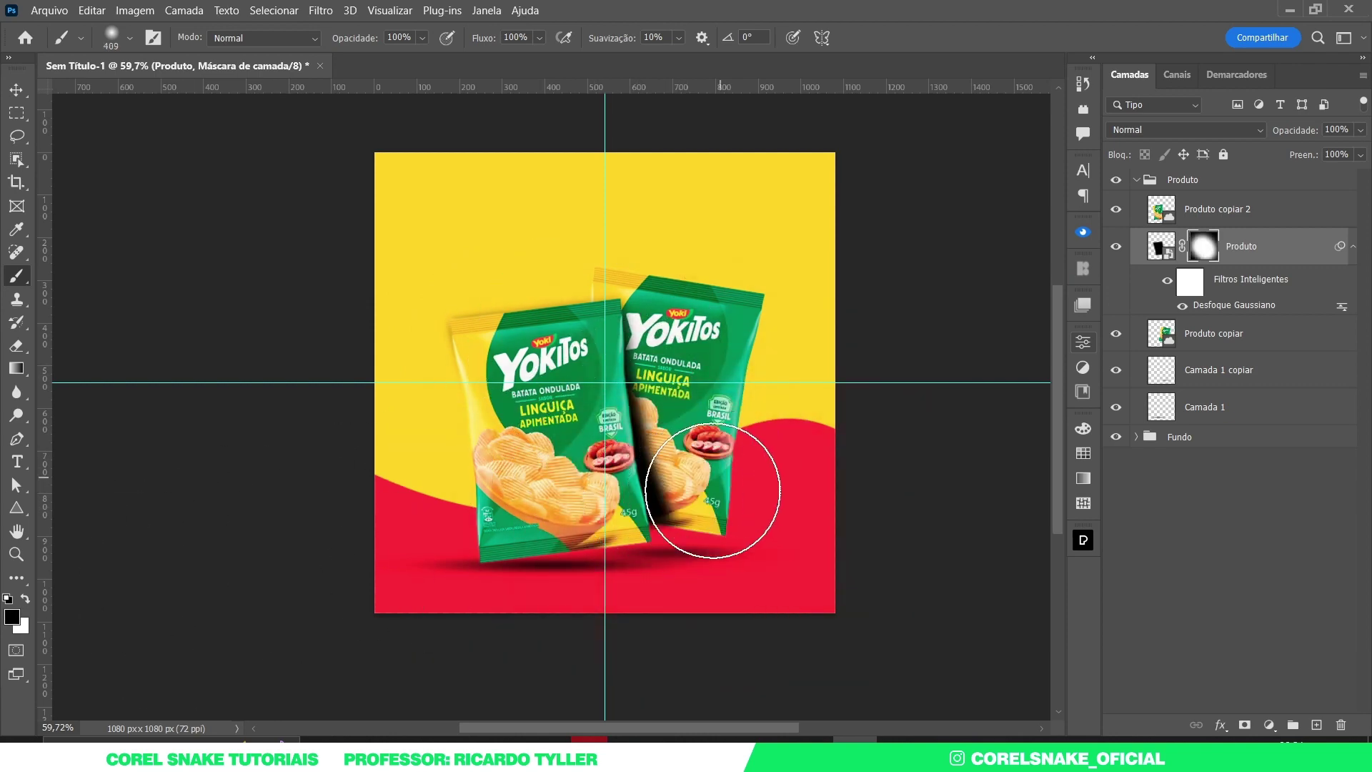
pyautogui.moveTo(713, 490)
pyautogui.mouseDown()
pyautogui.moveTo(674, 489)
pyautogui.moveTo(677, 462)
pyautogui.mouseUp()
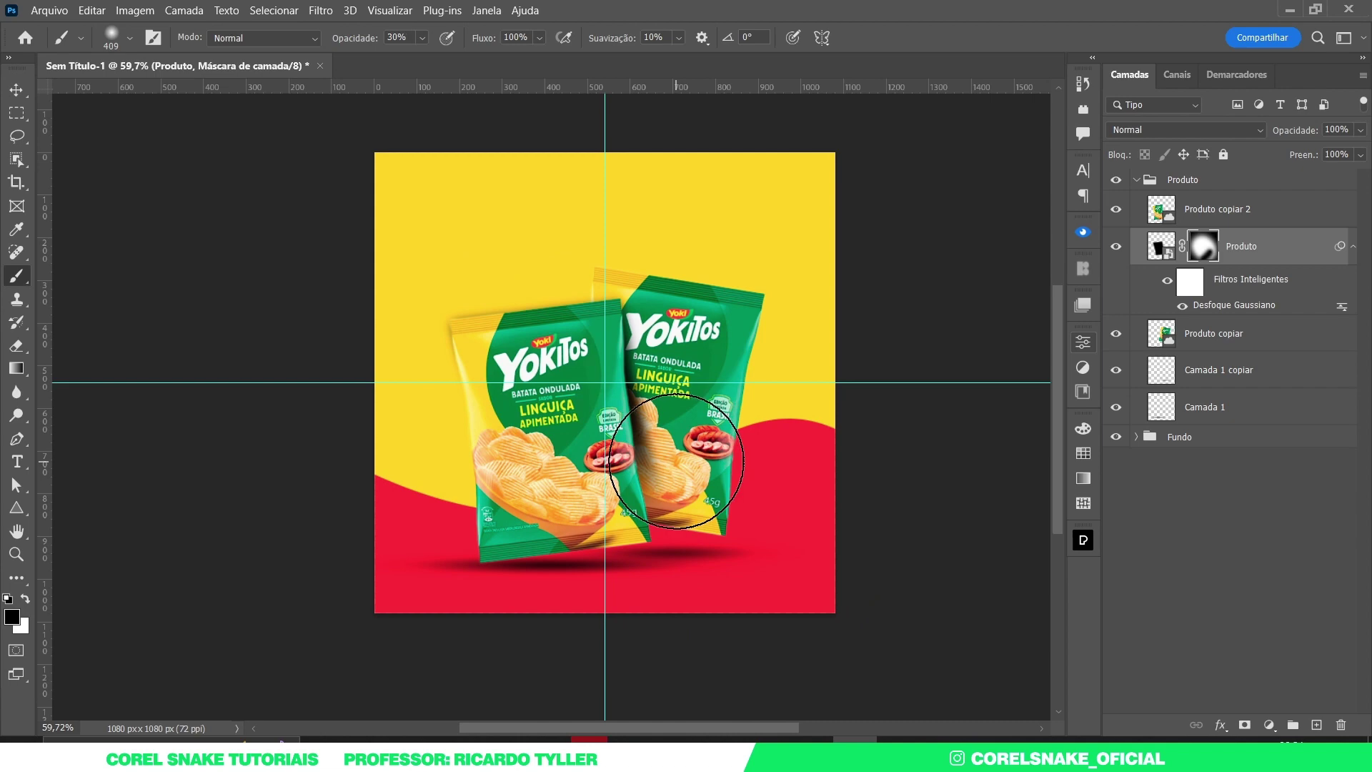
pyautogui.scroll(5, 676, 462)
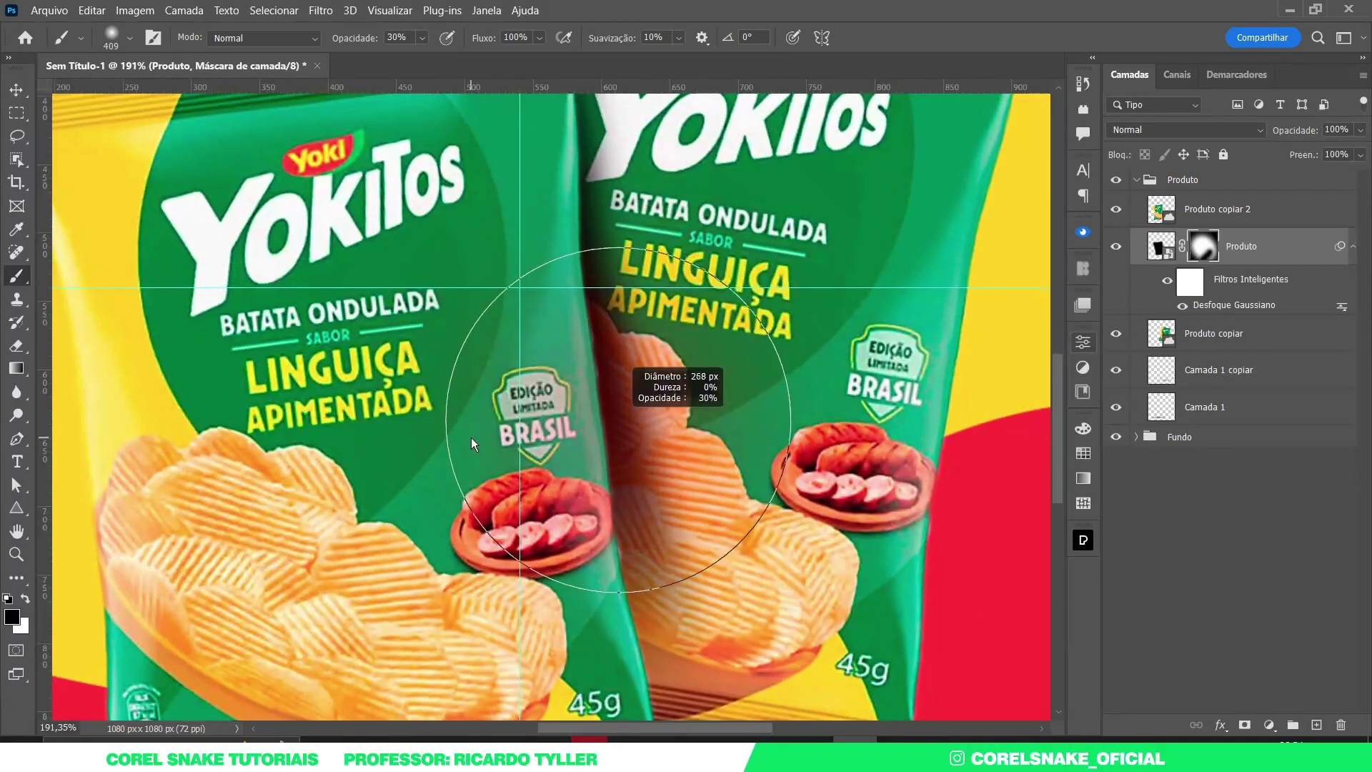
pyautogui.scroll(-3, 608, 488)
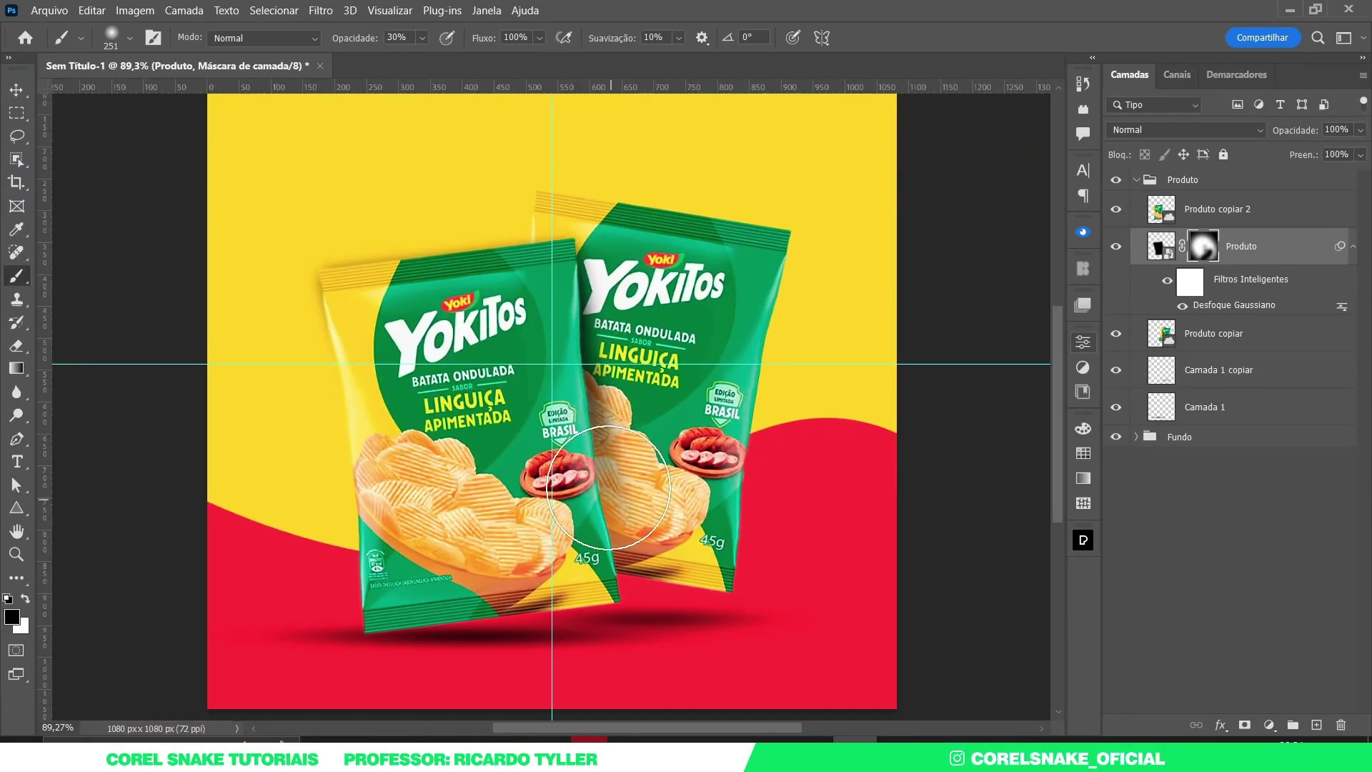
pyautogui.scroll(-2, 598, 566)
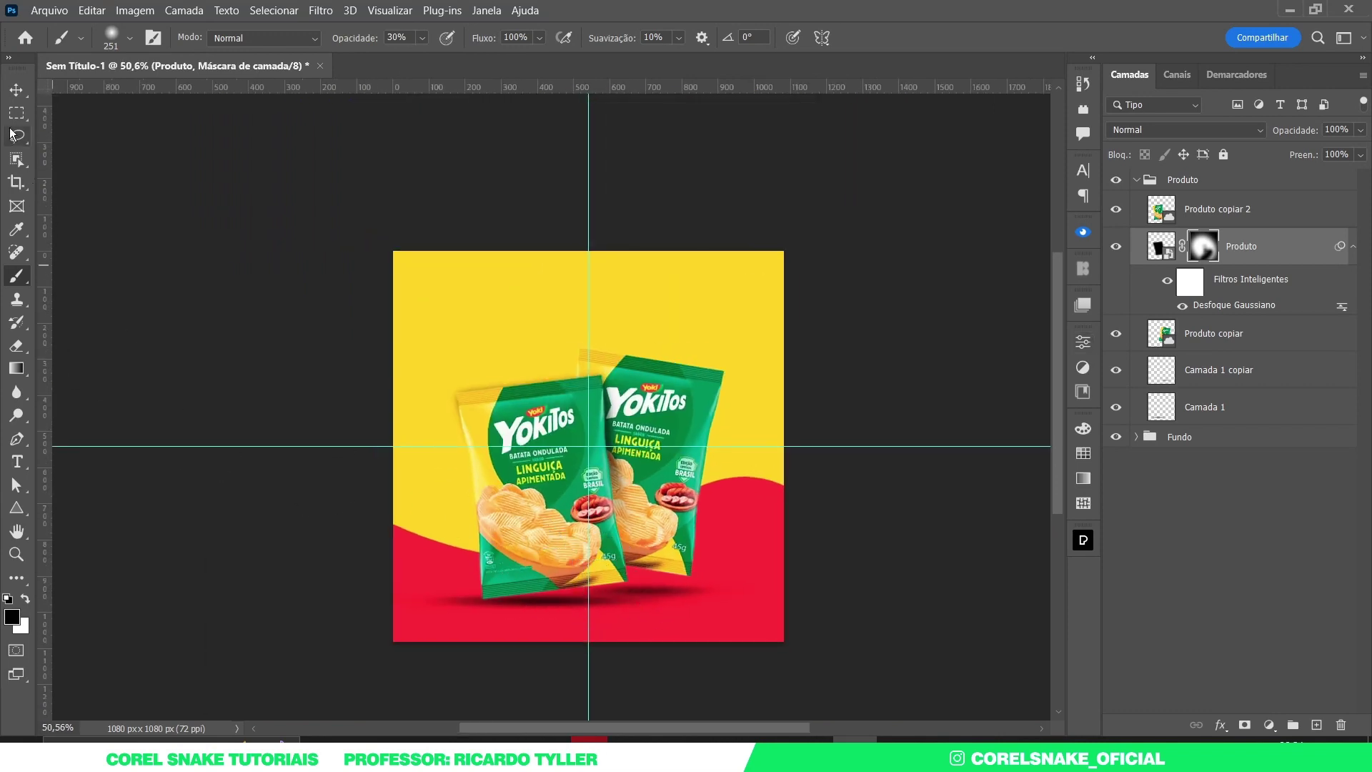
# Collapse the Produto group in the Layers panel and select it
pyautogui.click(16, 90)
pyautogui.click(279, 262)
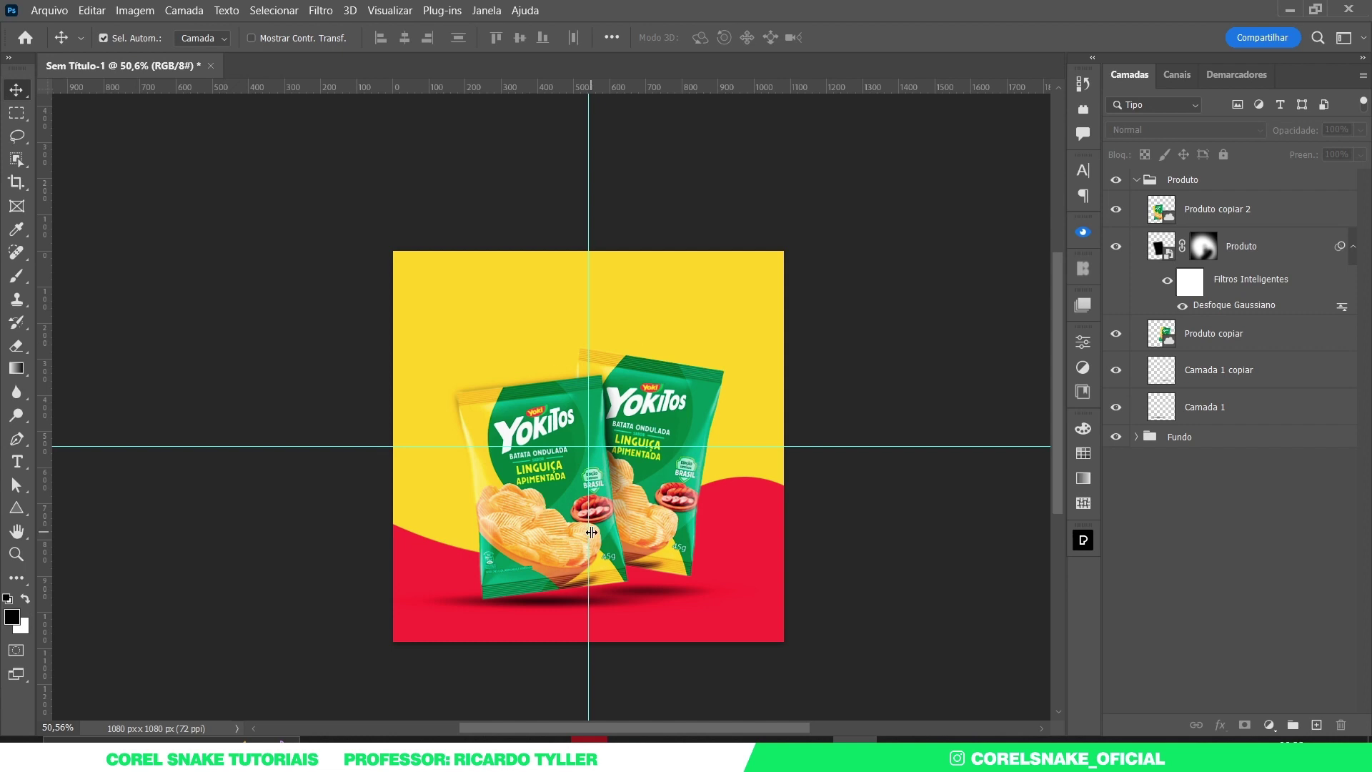
pyautogui.scroll(3, 592, 533)
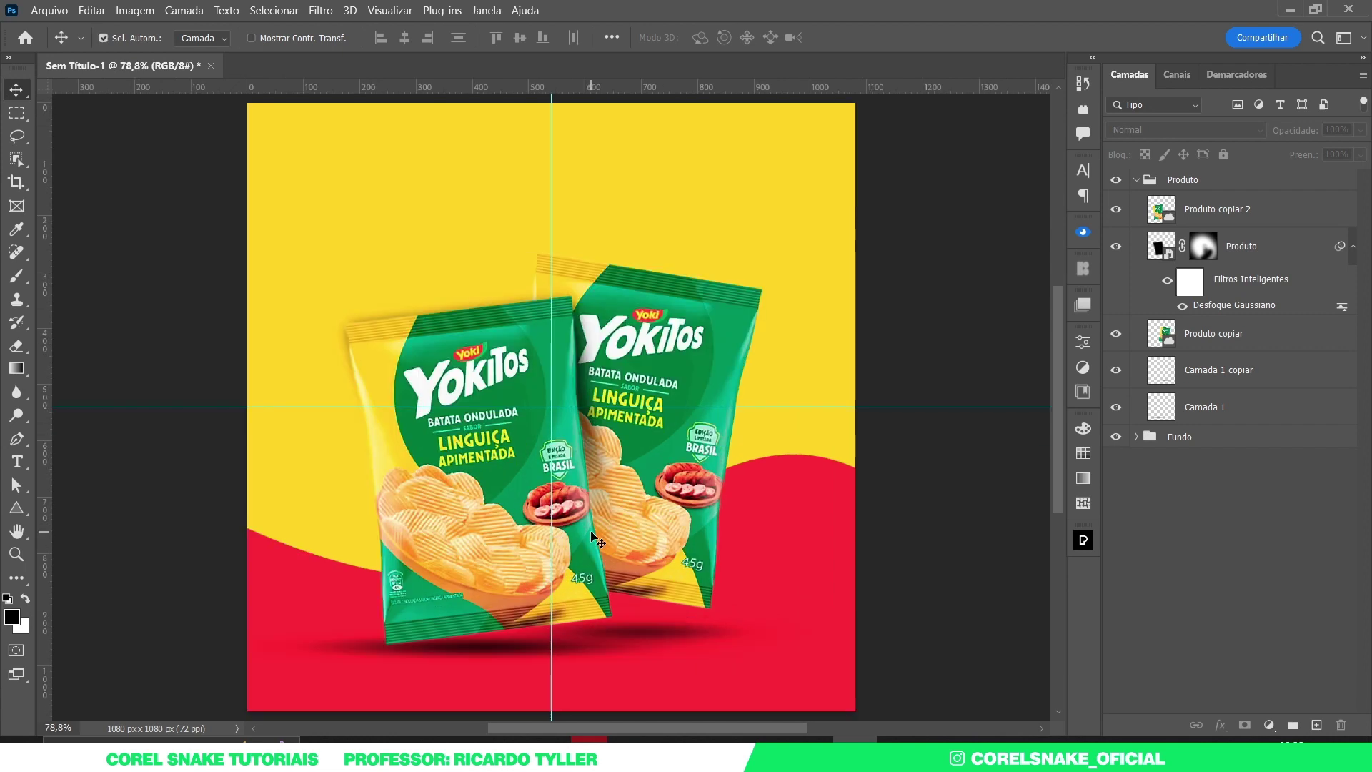
pyautogui.click(1136, 180)
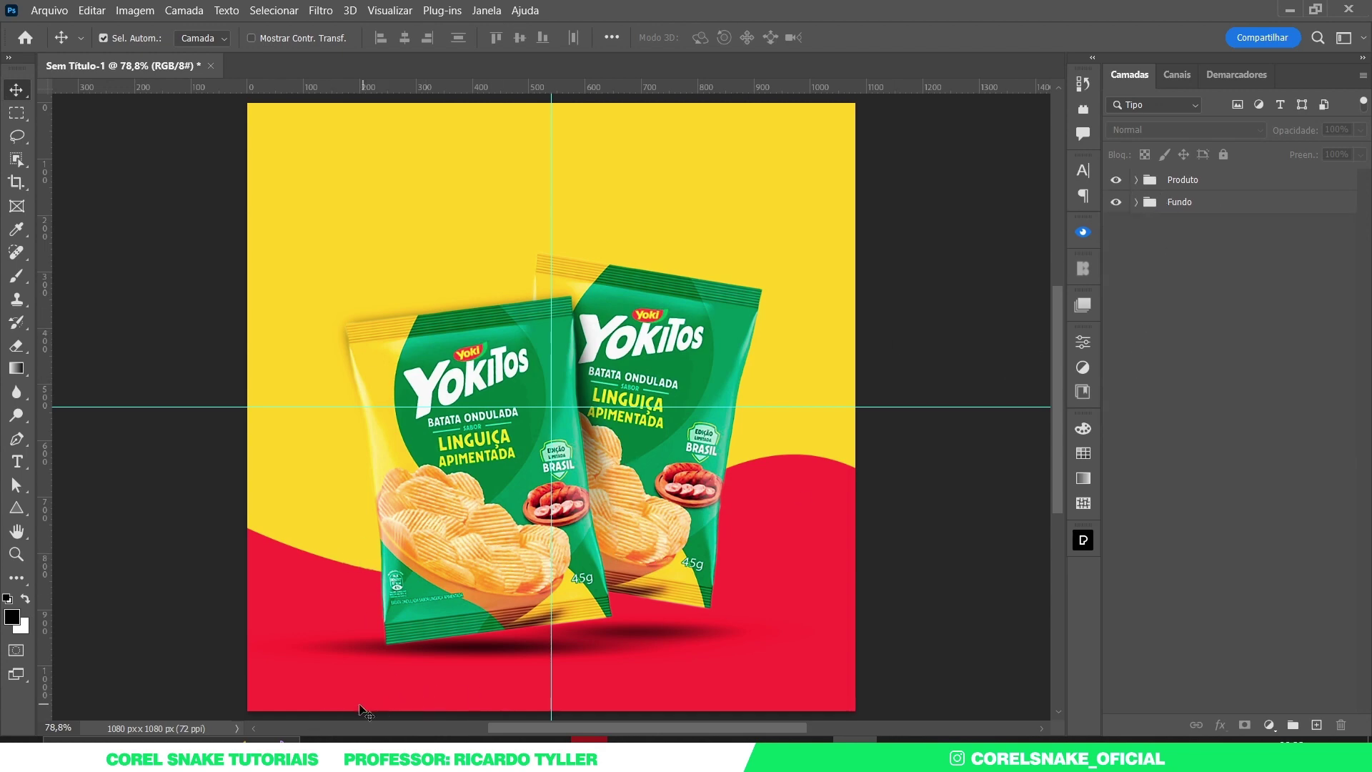
pyautogui.click(1222, 188)
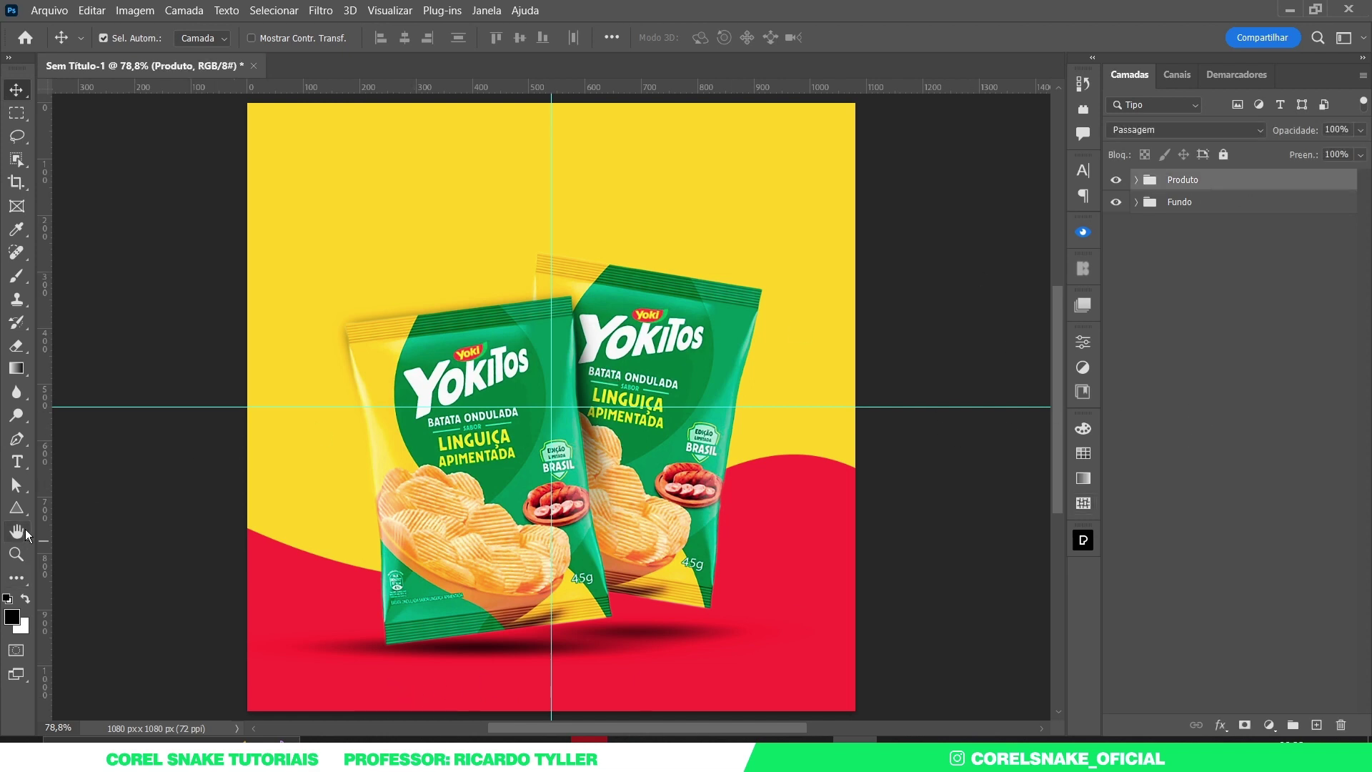
# Add a Lorem Ipsum text line at the lower left and move it rightward along the bottom
pyautogui.click(18, 462)
pyautogui.click(323, 672)
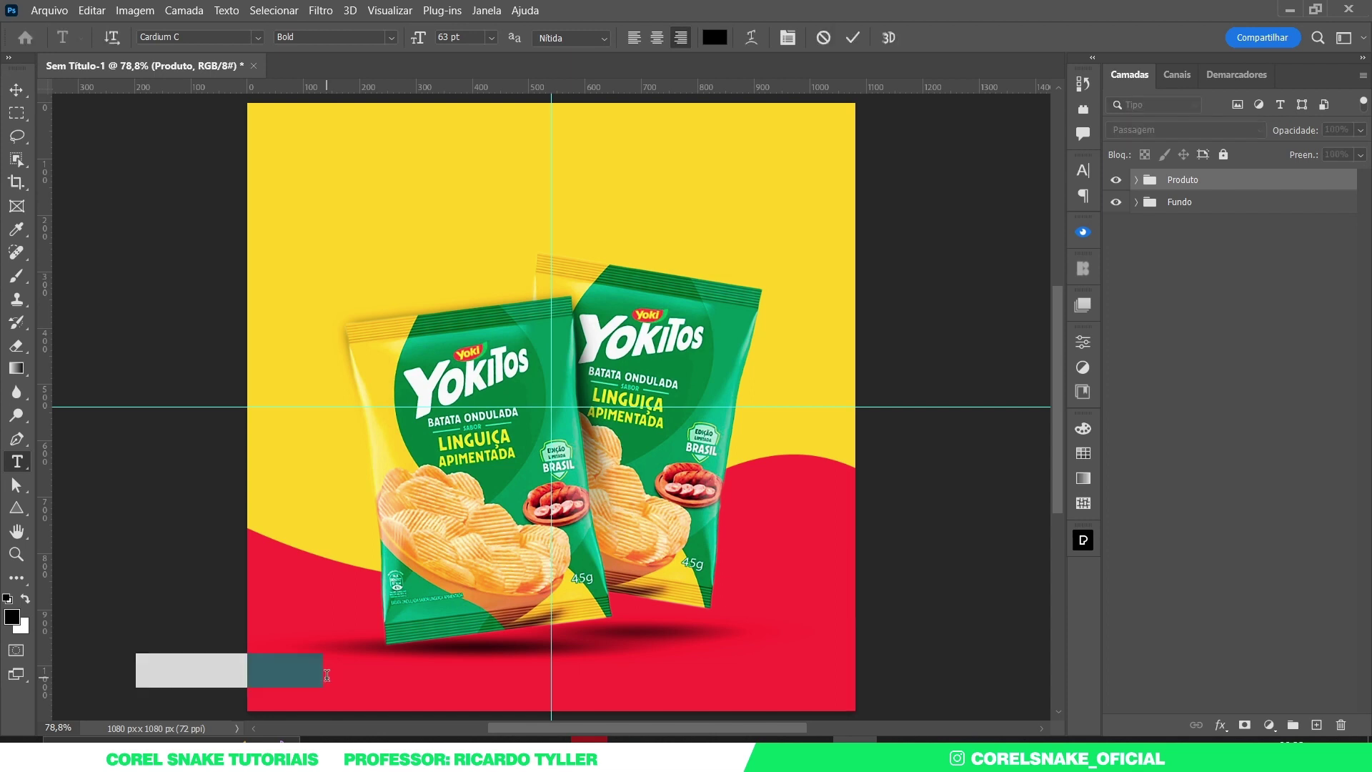
pyautogui.click(24, 91)
pyautogui.moveTo(291, 669); pyautogui.dragTo(516, 681)
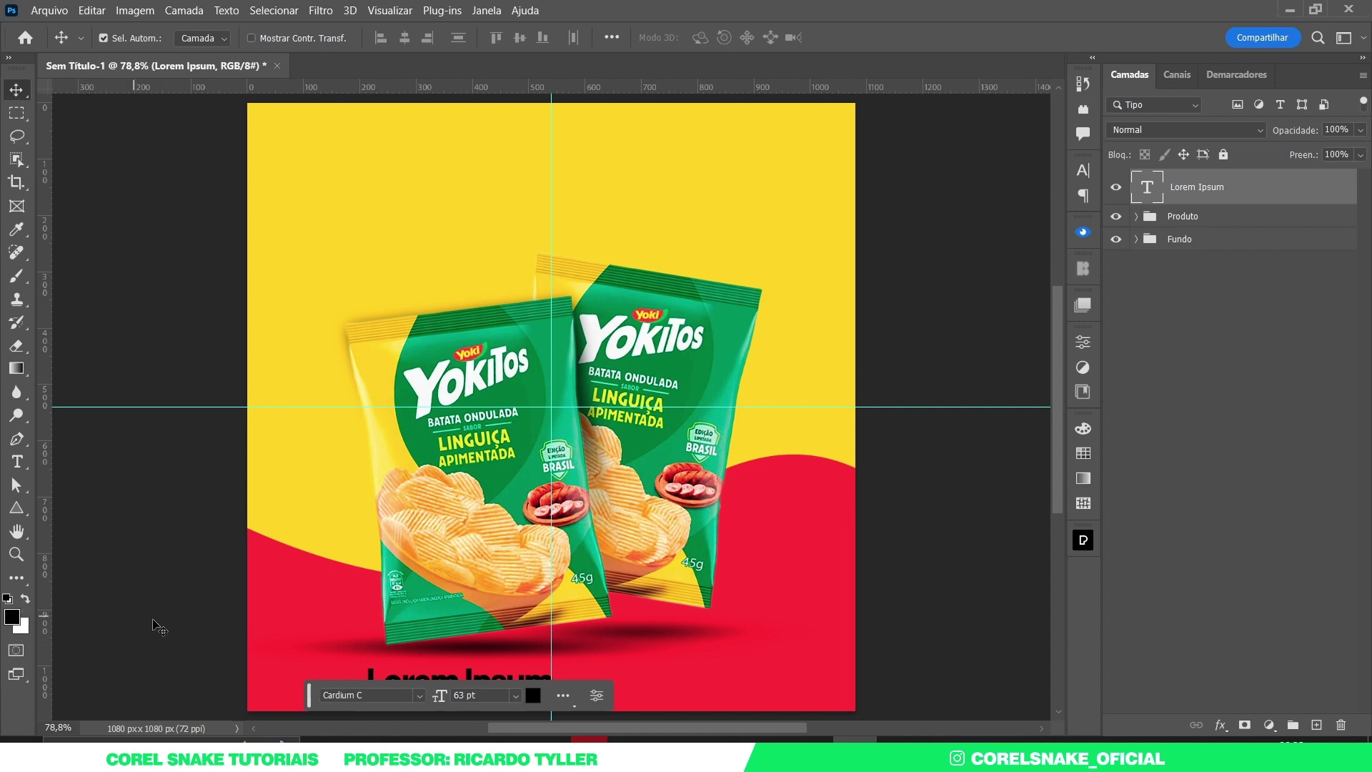
# Set the text colour to white (#ffffff) in the Character panel
pyautogui.click(1085, 171)
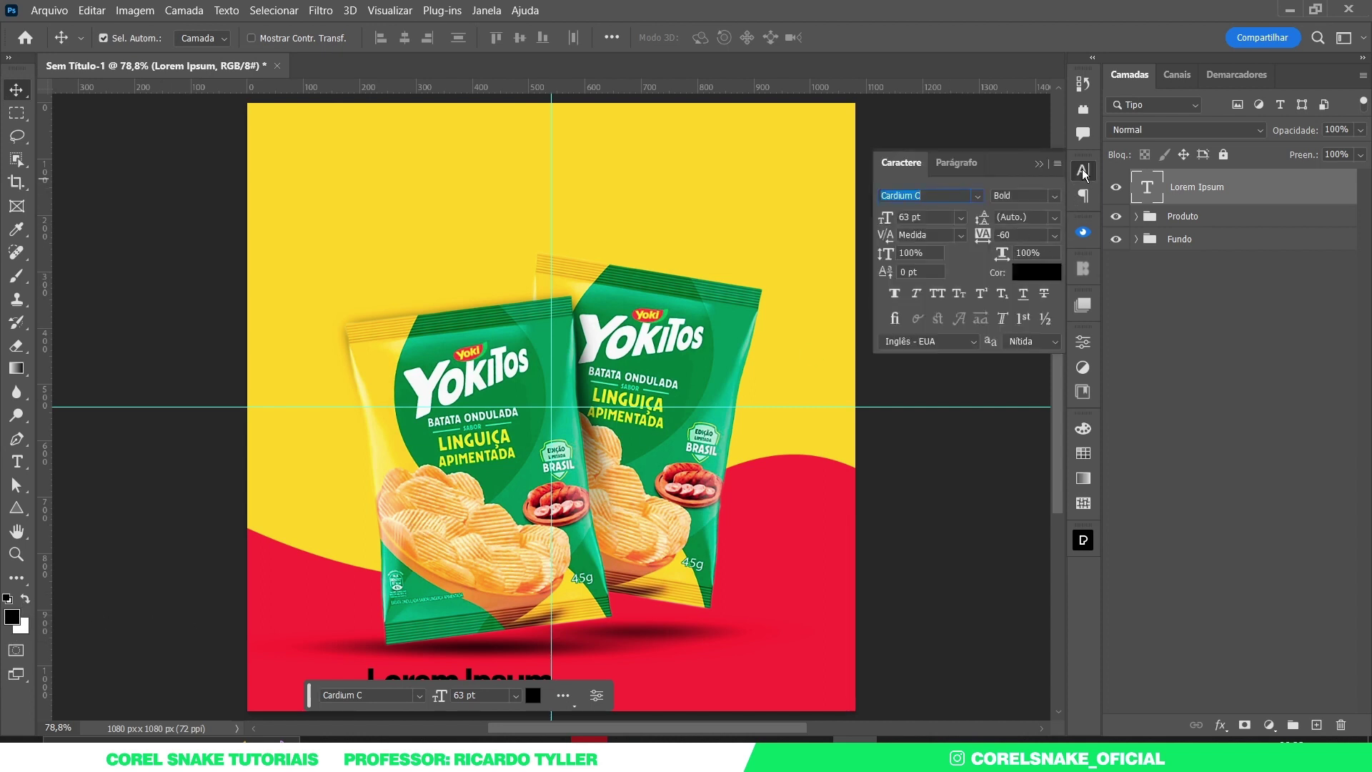
pyautogui.click(1037, 272)
pyautogui.write('ffffff')
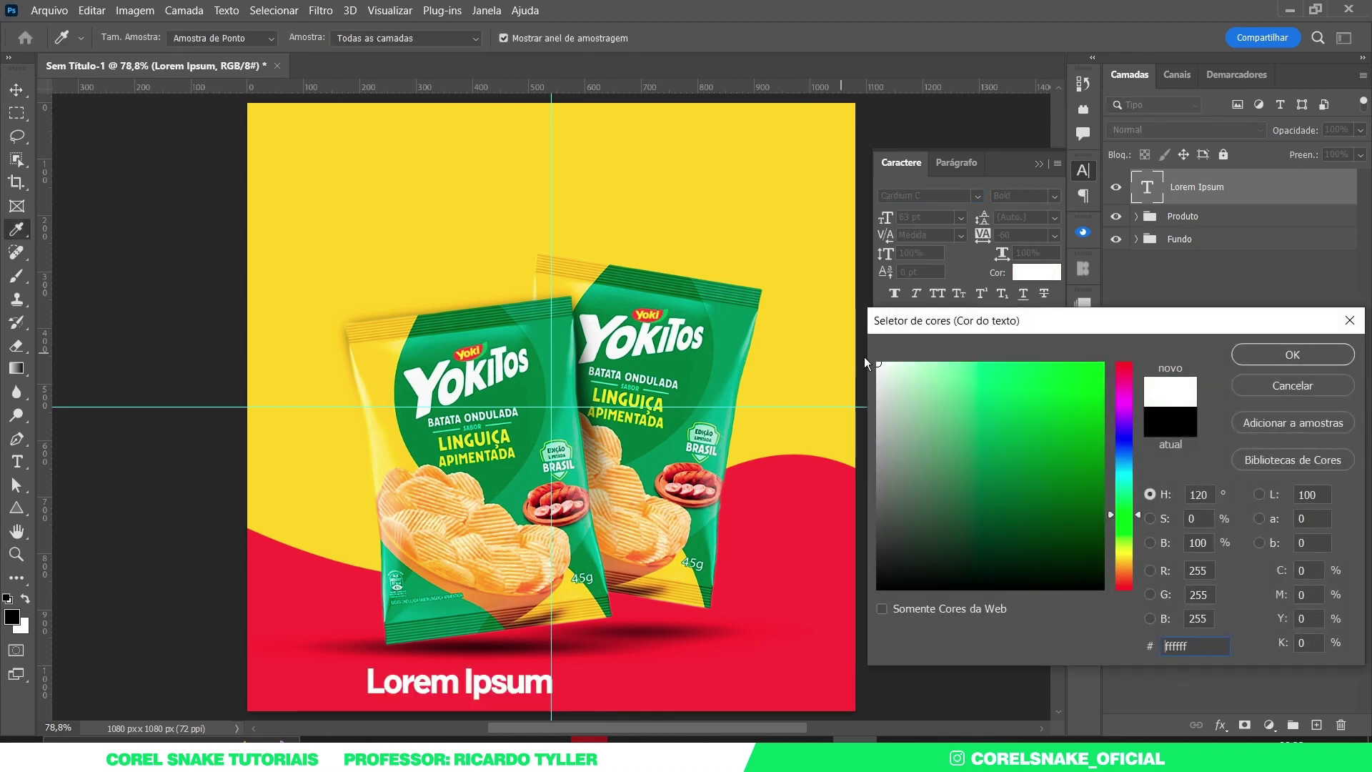
pyautogui.click(1259, 356)
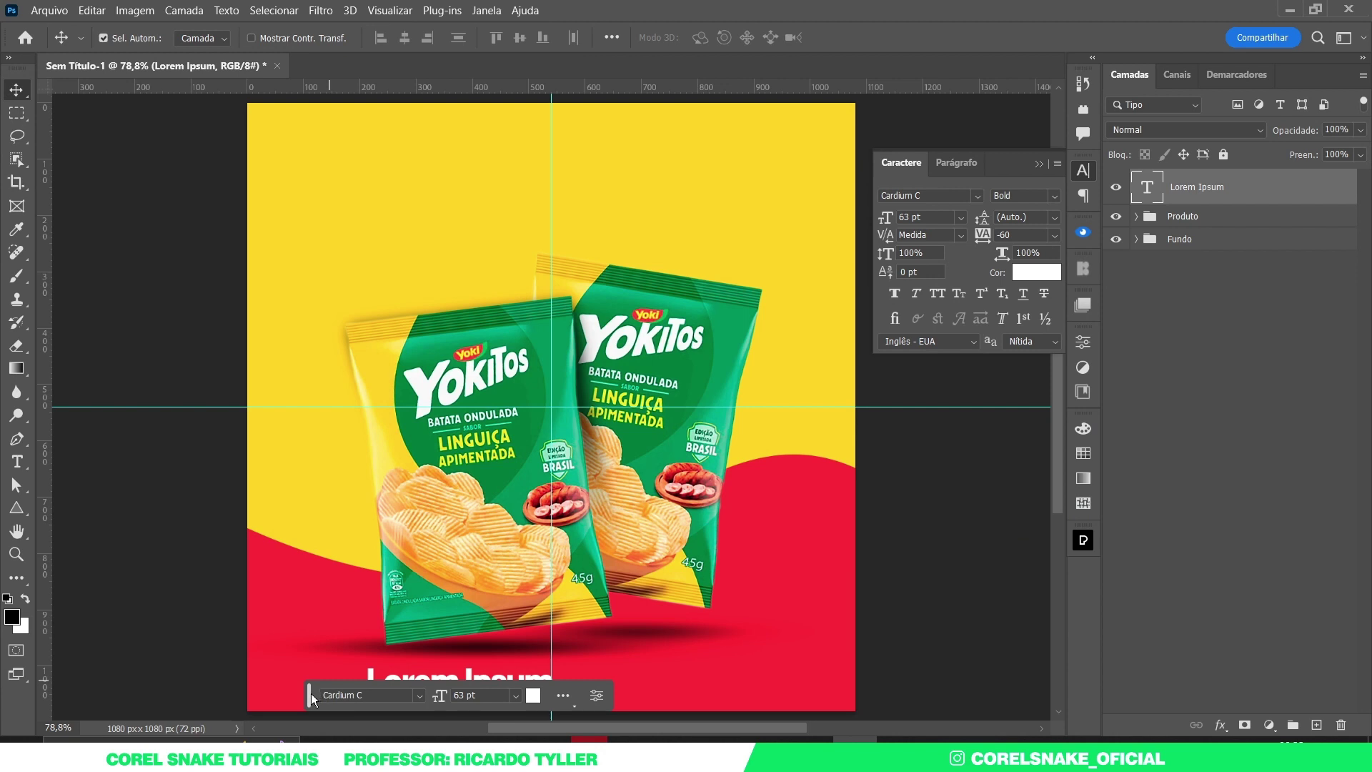
pyautogui.moveTo(312, 699); pyautogui.dragTo(62, 700)
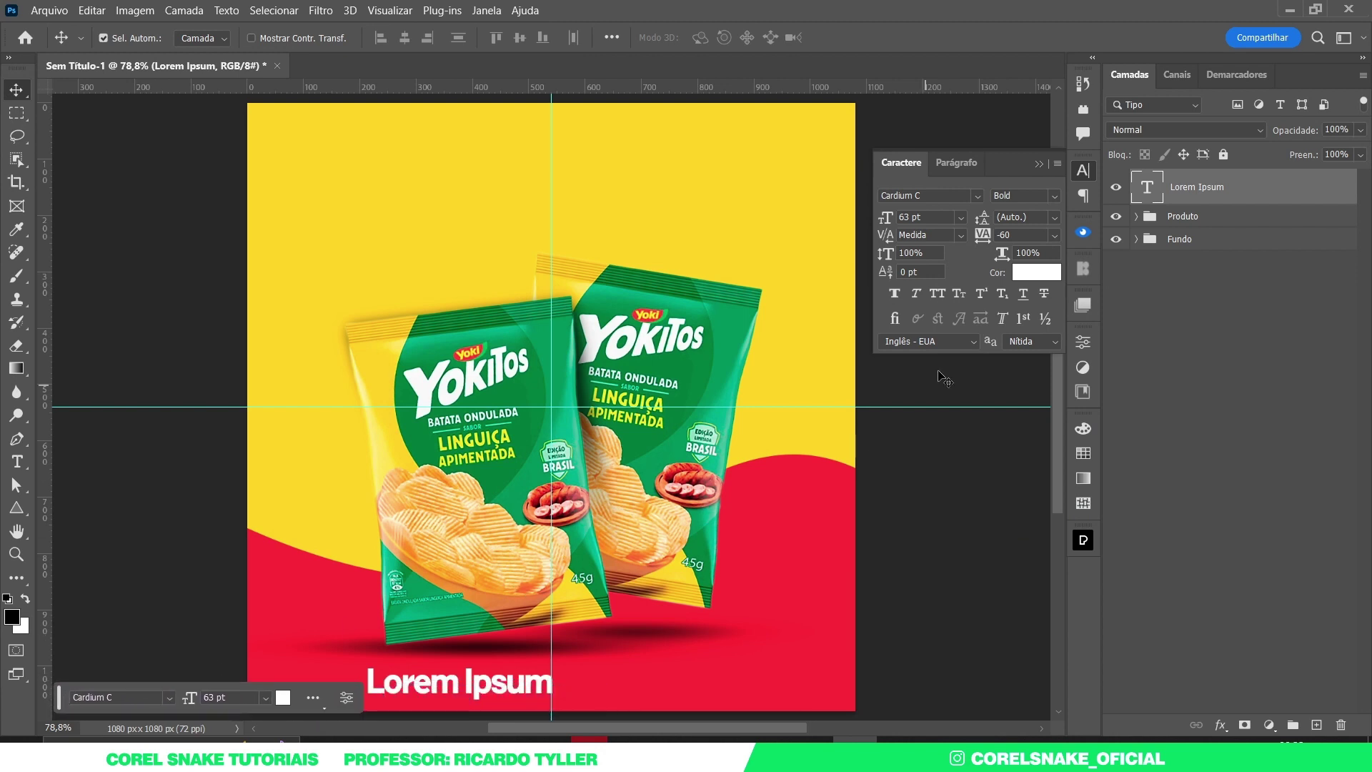
pyautogui.click(1084, 171)
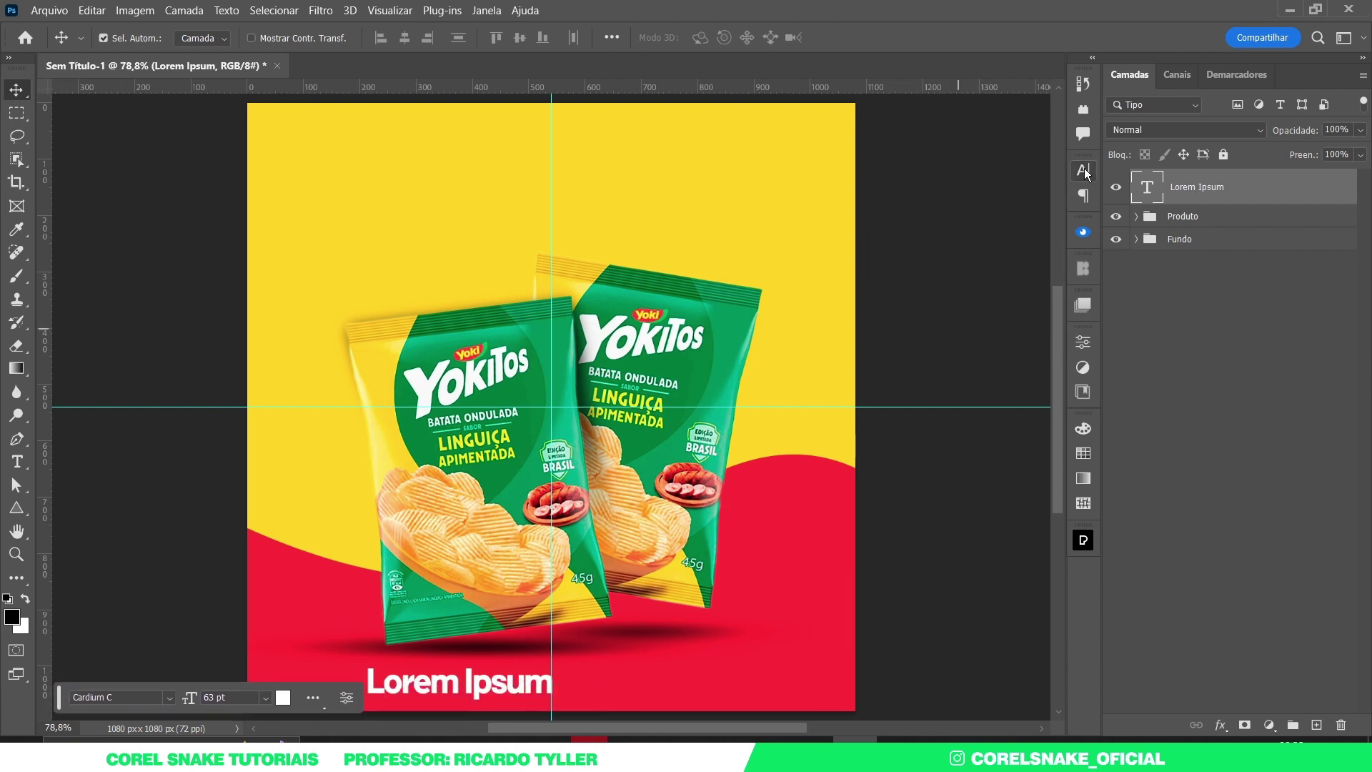
pyautogui.click(491, 12)
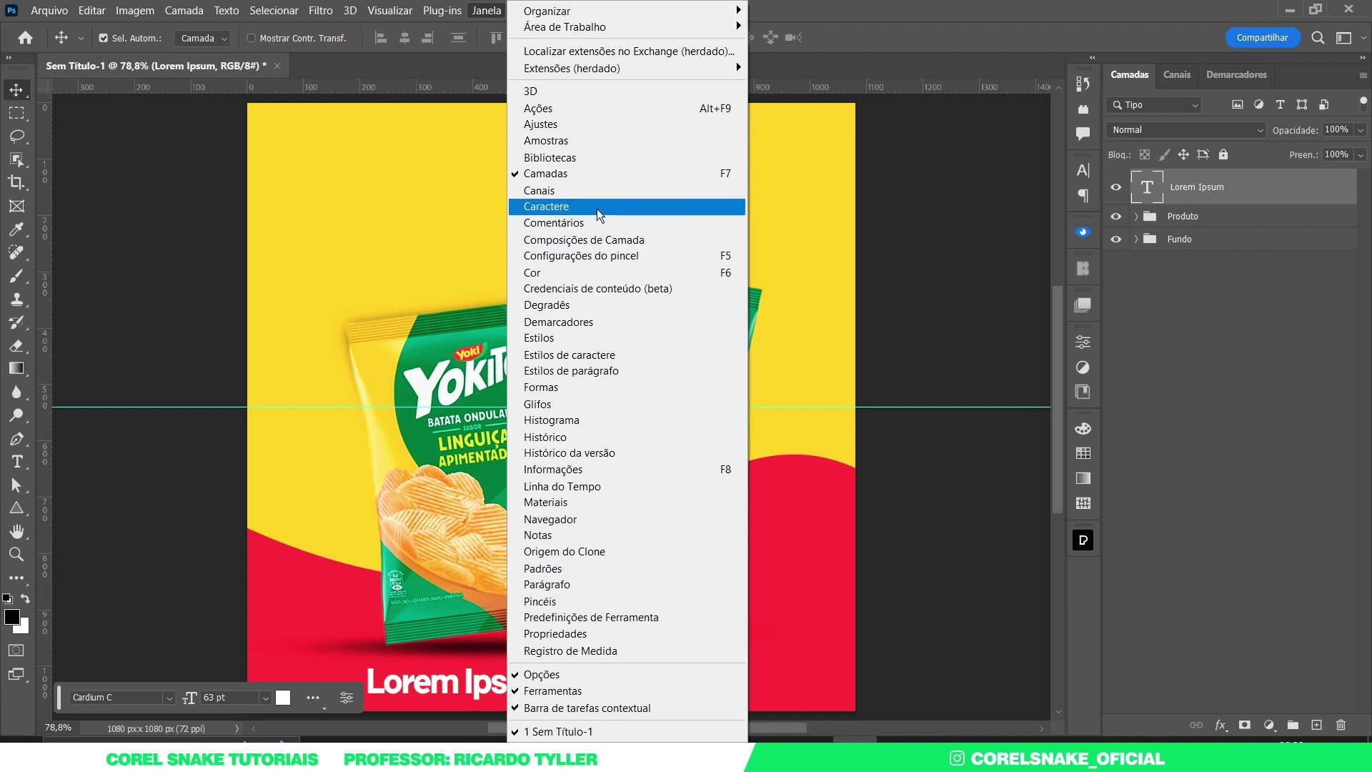
pyautogui.click(959, 41)
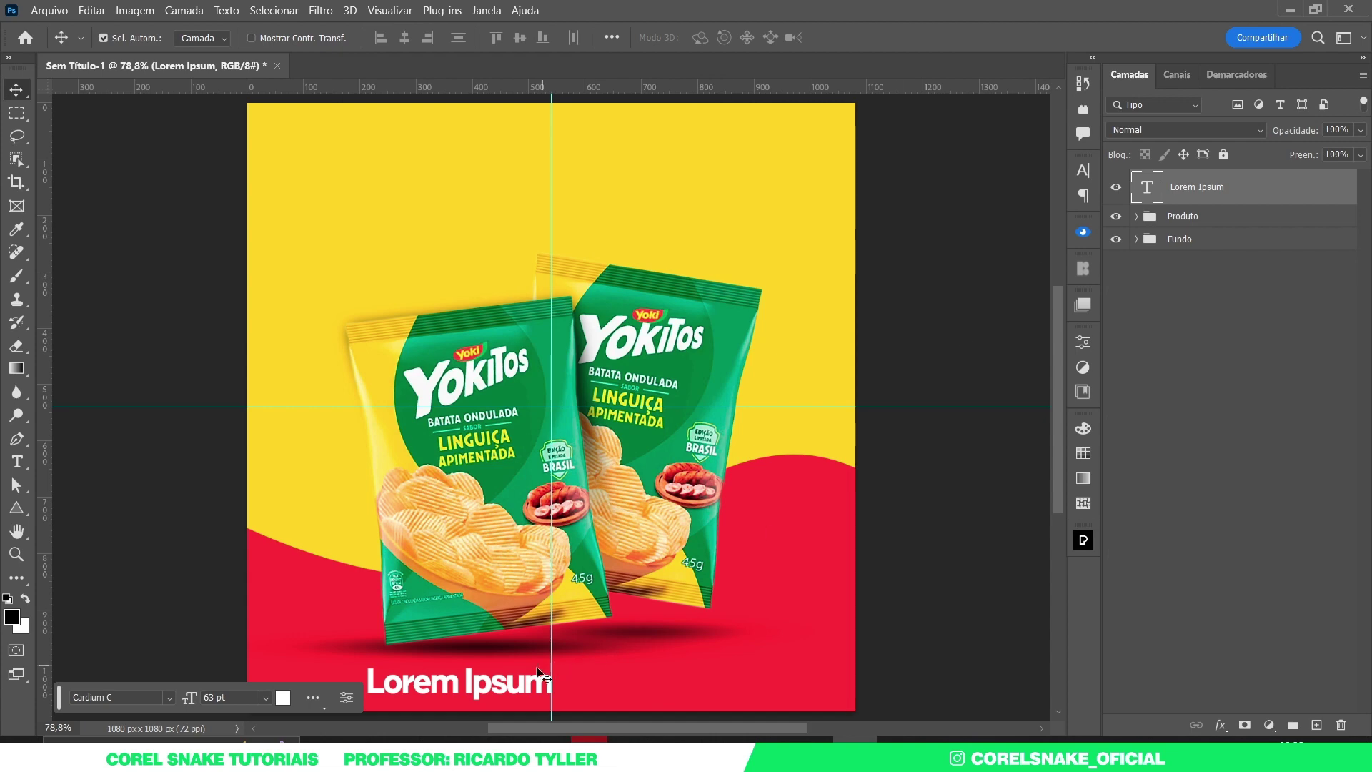
# Change the text to 9.0000-0000, shift it right and scale it down to about 56%
pyautogui.doubleClick(500, 685)
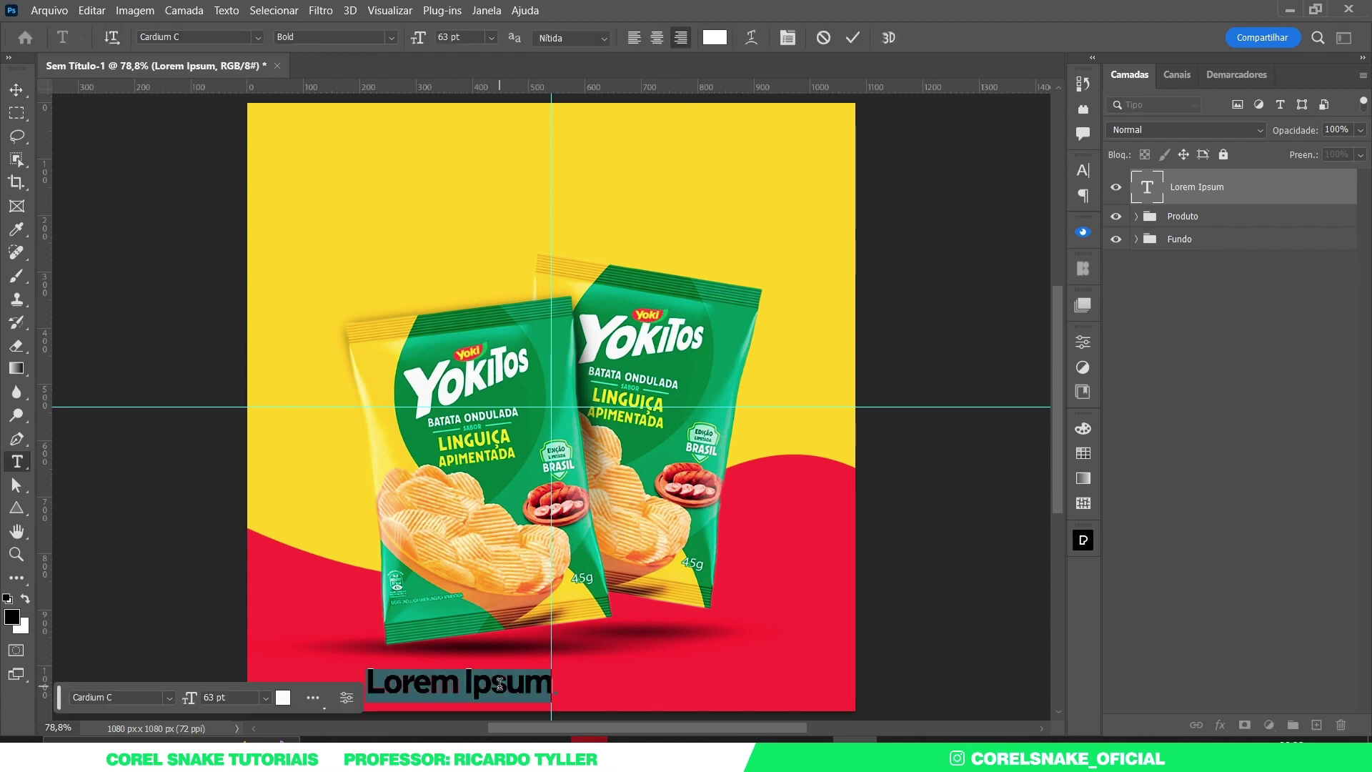
pyautogui.write('9')
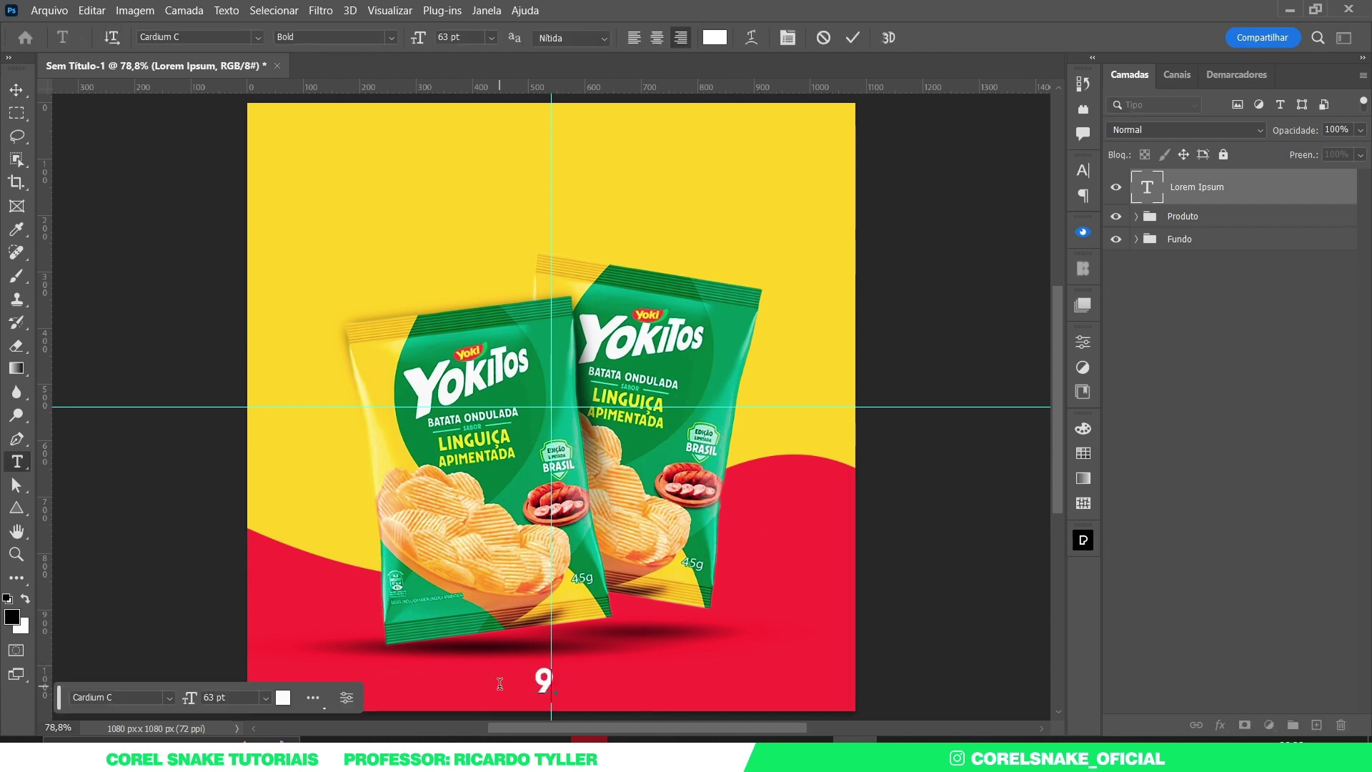
pyautogui.write('.0000')
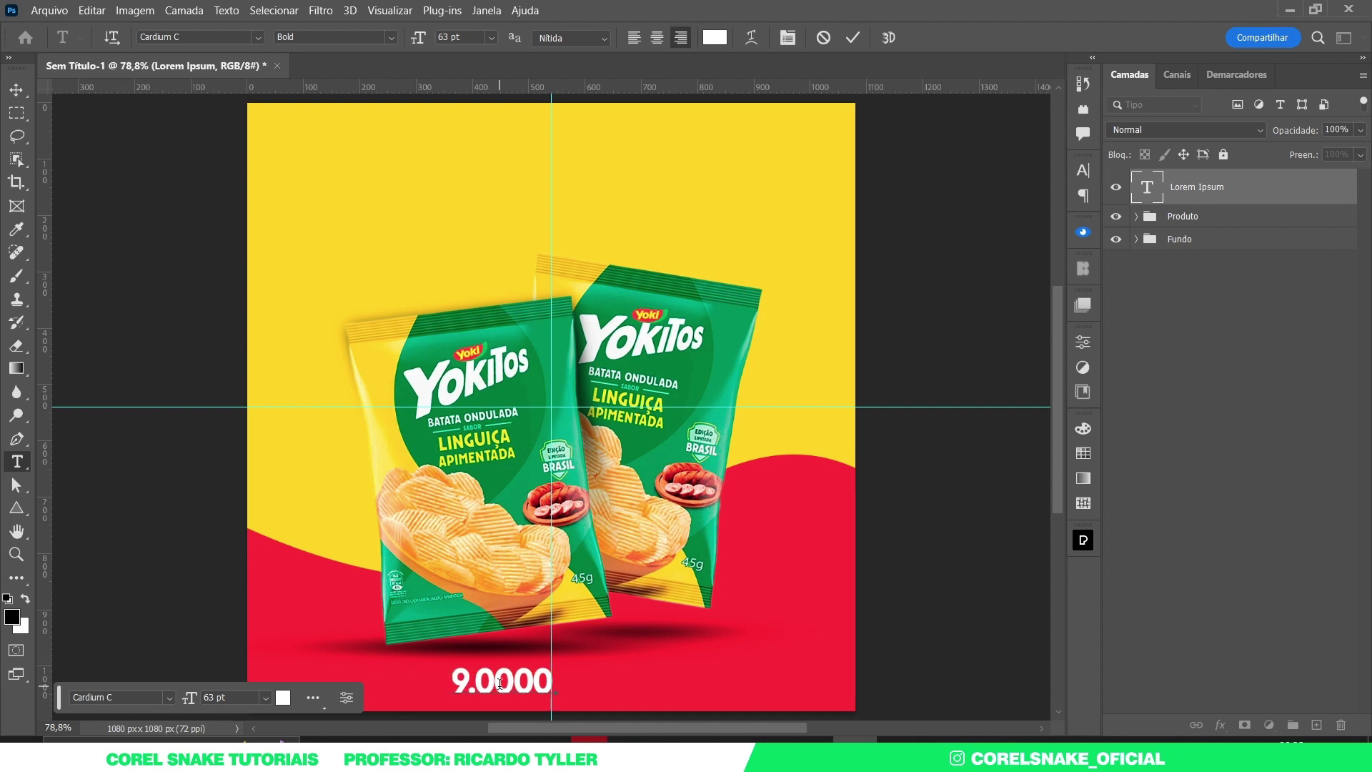
pyautogui.write('-0000')
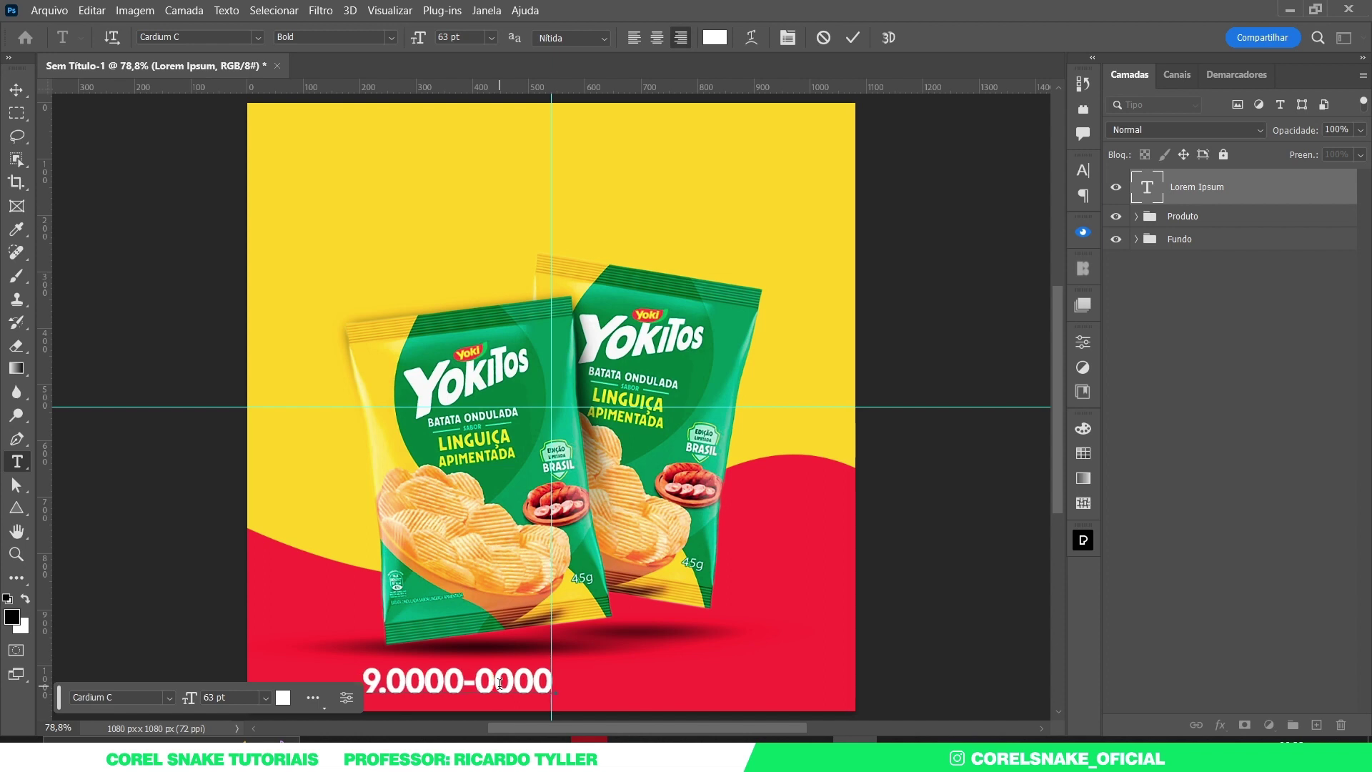
pyautogui.click(15, 90)
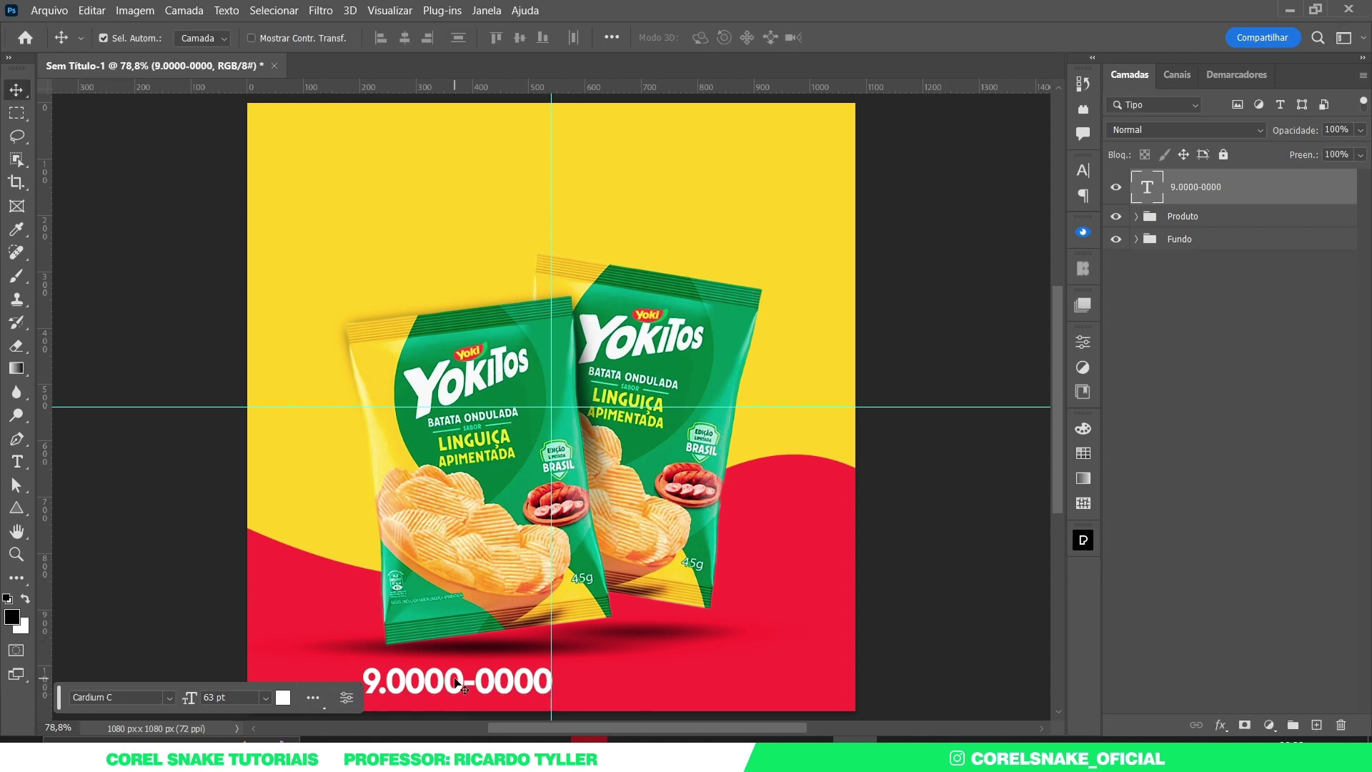
pyautogui.moveTo(472, 686); pyautogui.dragTo(514, 688)
pyautogui.hotkey('ctrl', 't')
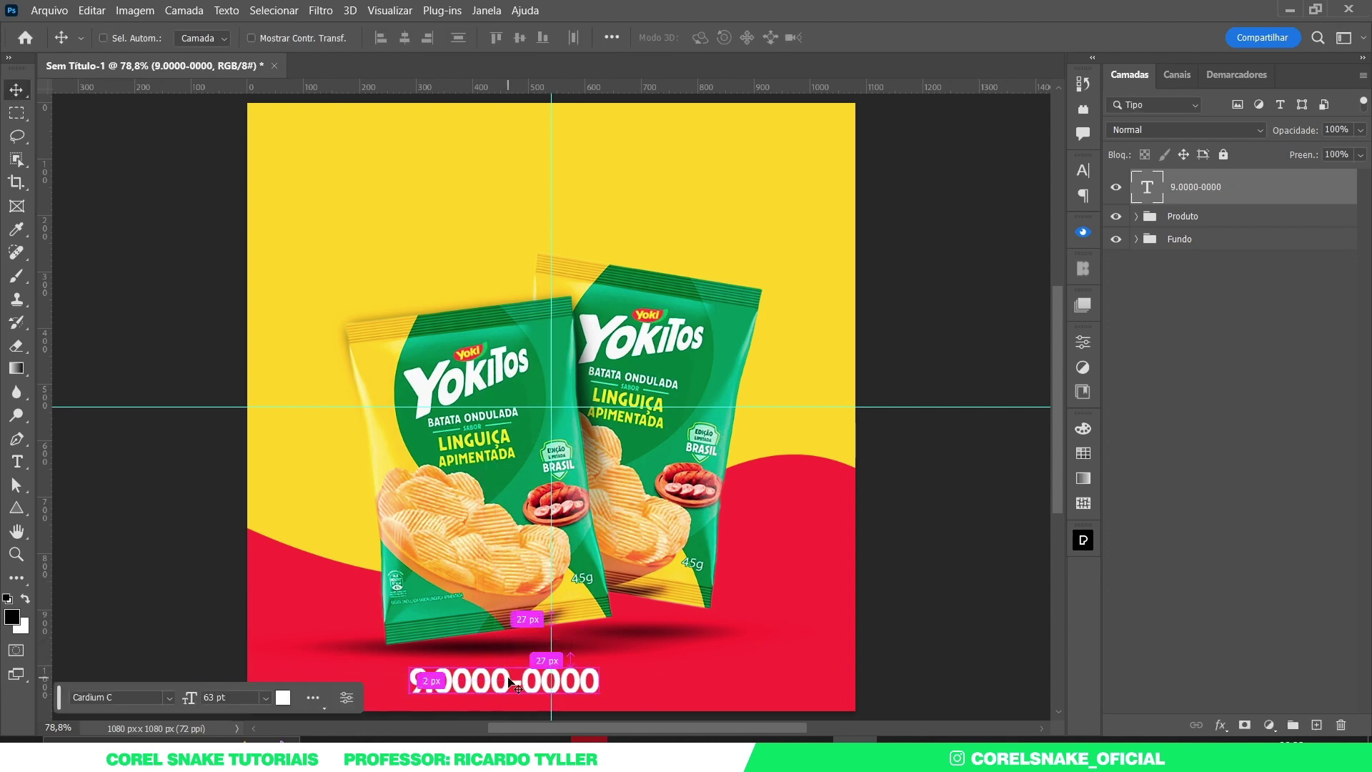
pyautogui.moveTo(597, 666); pyautogui.dragTo(556, 682)
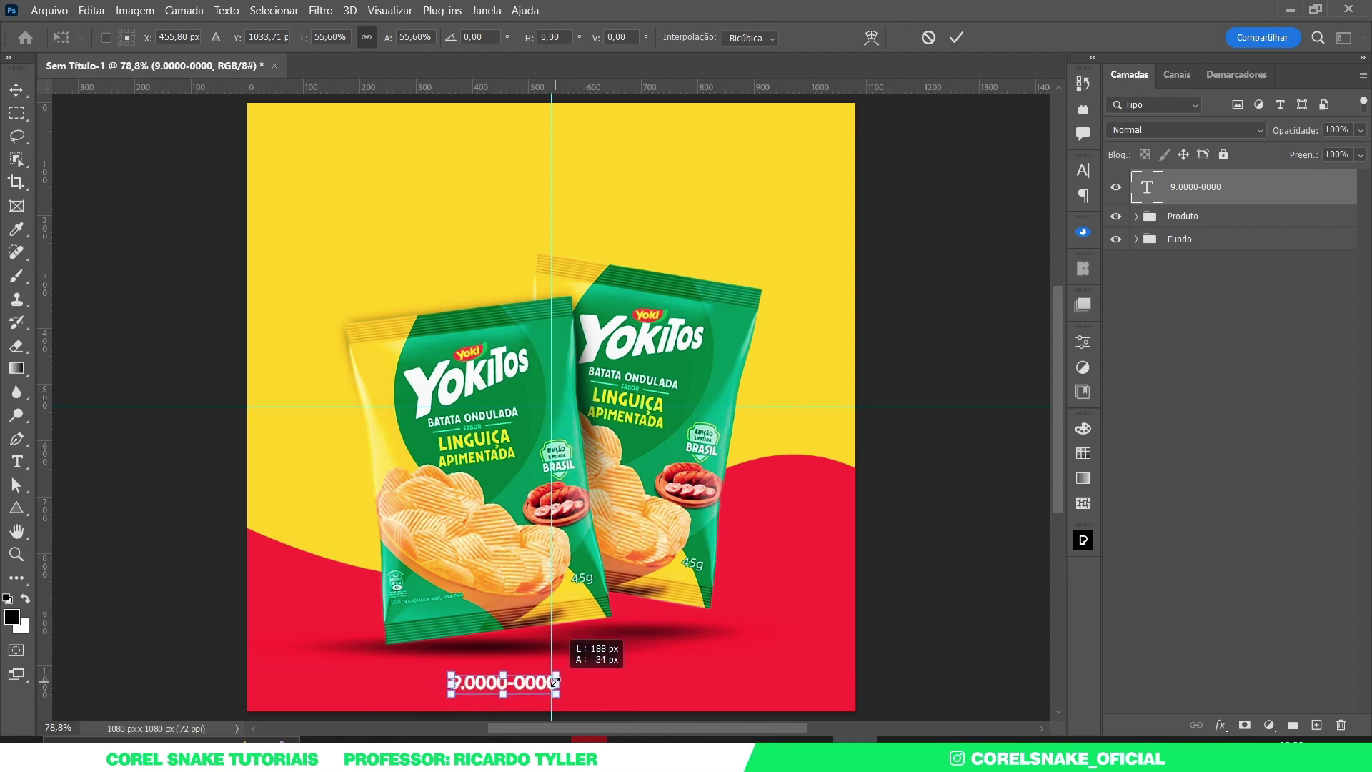
pyautogui.press('Return')
pyautogui.click(1039, 555)
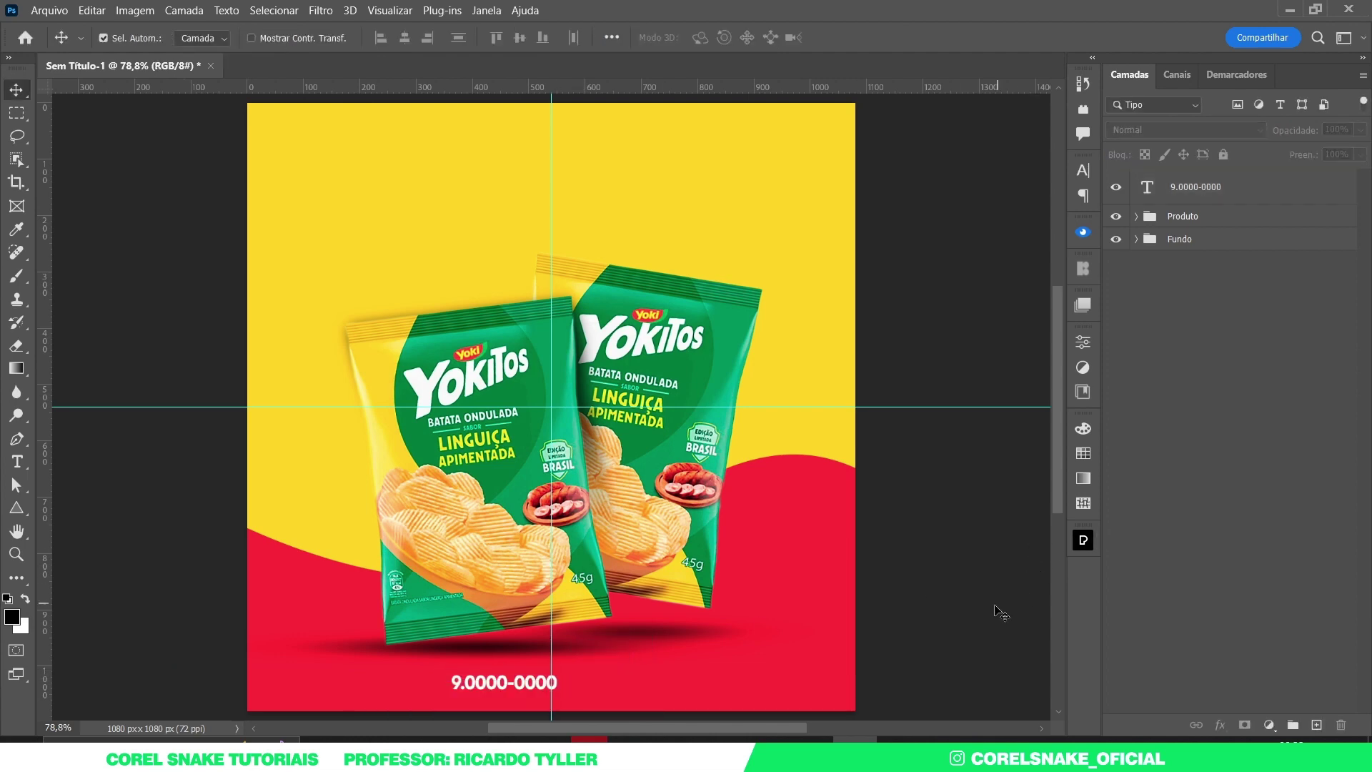
# Alt-drag a copy of the phone number to its left and change its text to 61
pyautogui.moveTo(661, 627); pyautogui.dragTo(640, 537)
pyautogui.moveTo(541, 617); pyautogui.dragTo(593, 605)
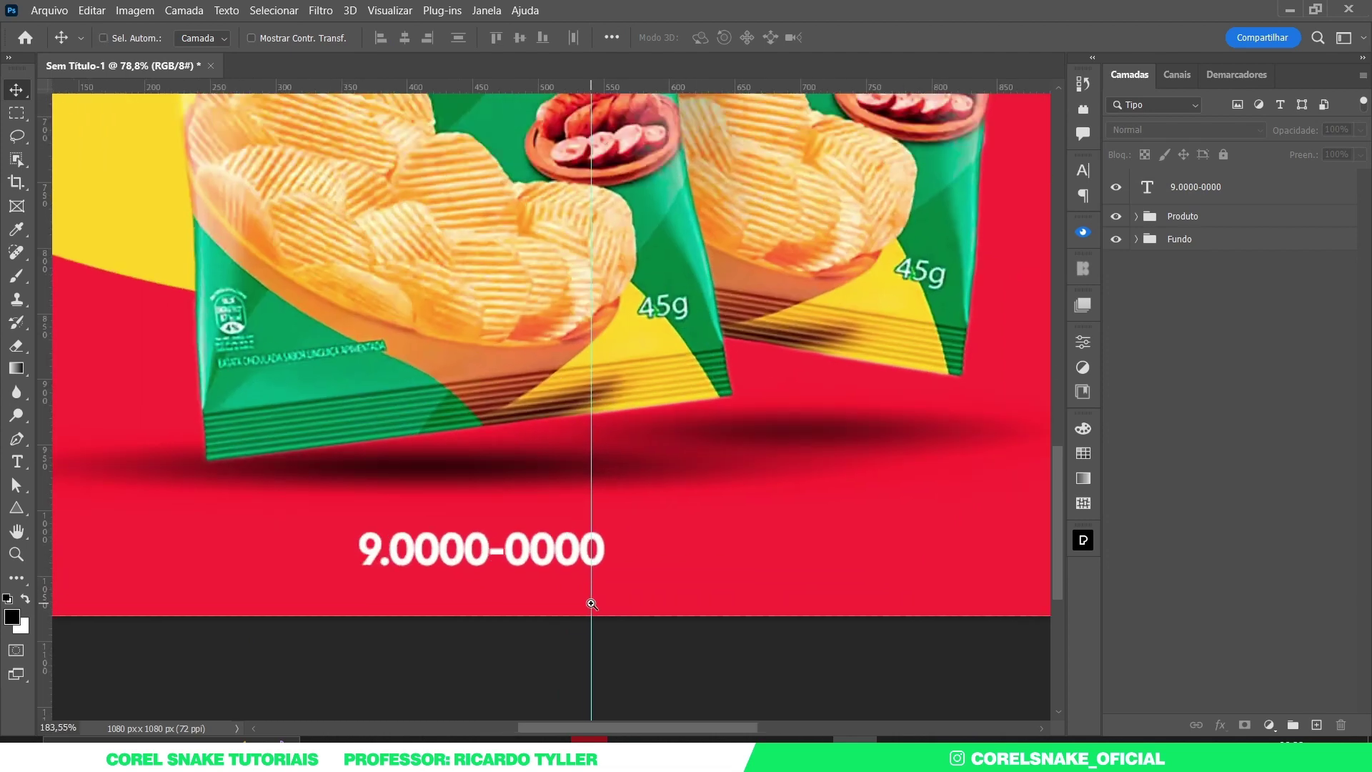
pyautogui.moveTo(522, 561)
pyautogui.mouseDown()
pyautogui.moveTo(471, 559)
pyautogui.moveTo(490, 568)
pyautogui.mouseUp()
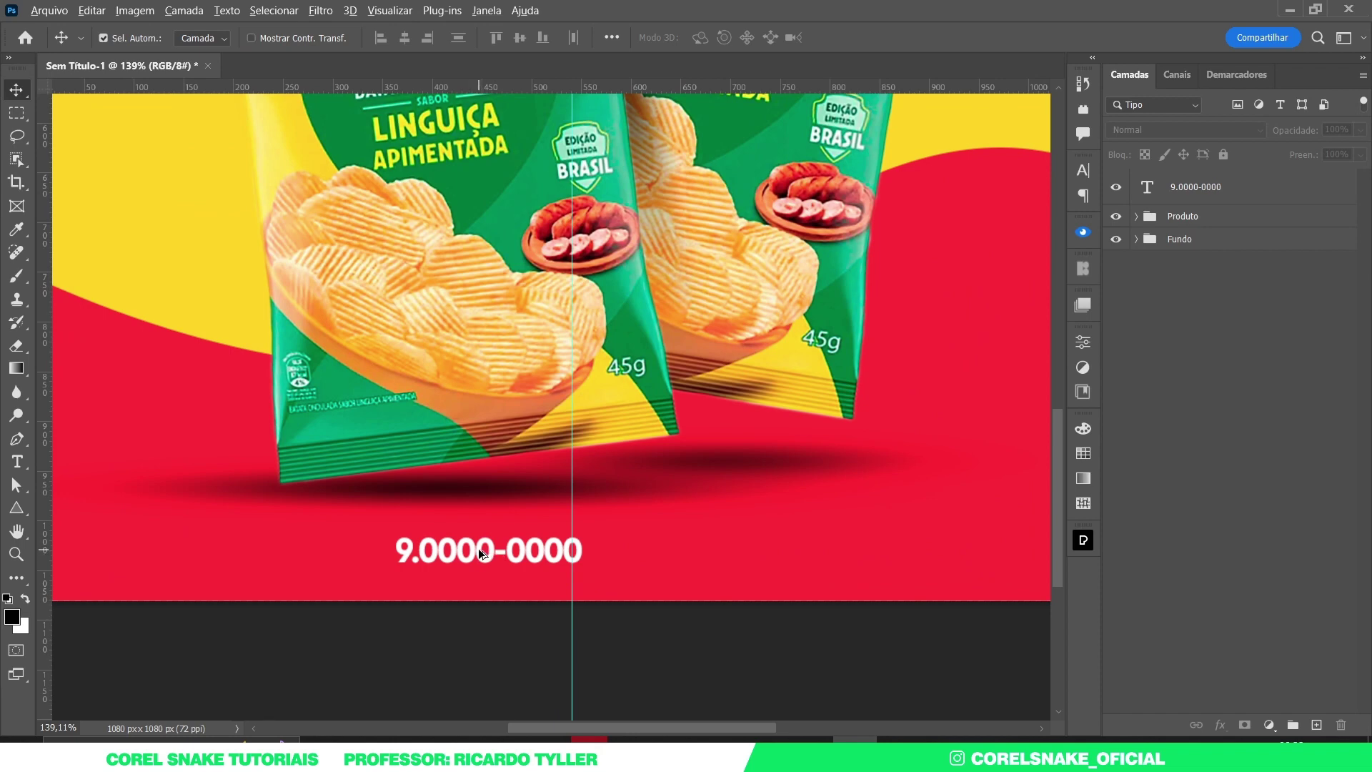
pyautogui.moveTo(478, 547); pyautogui.dragTo(283, 558)
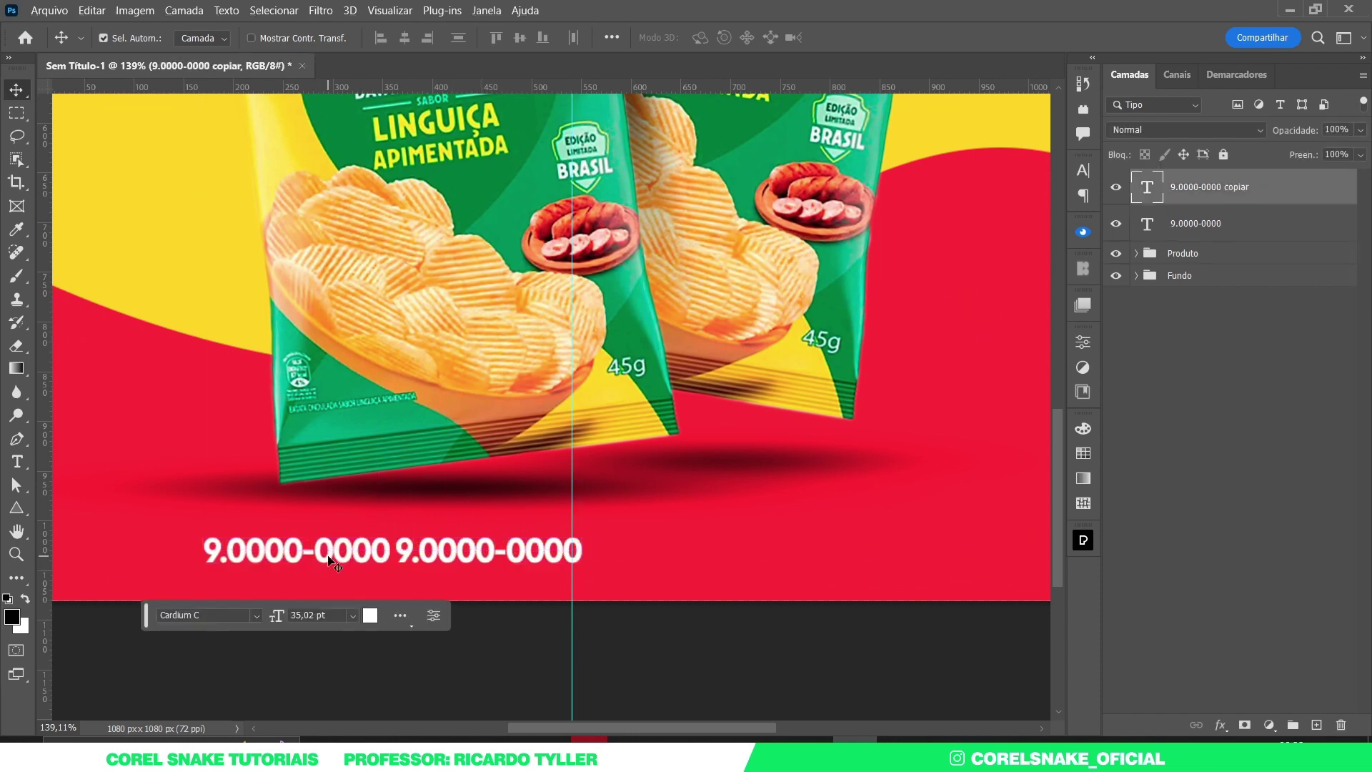
pyautogui.doubleClick(329, 551)
pyautogui.click(328, 551)
pyautogui.hotkey('ctrl', 'a')
pyautogui.write('61')
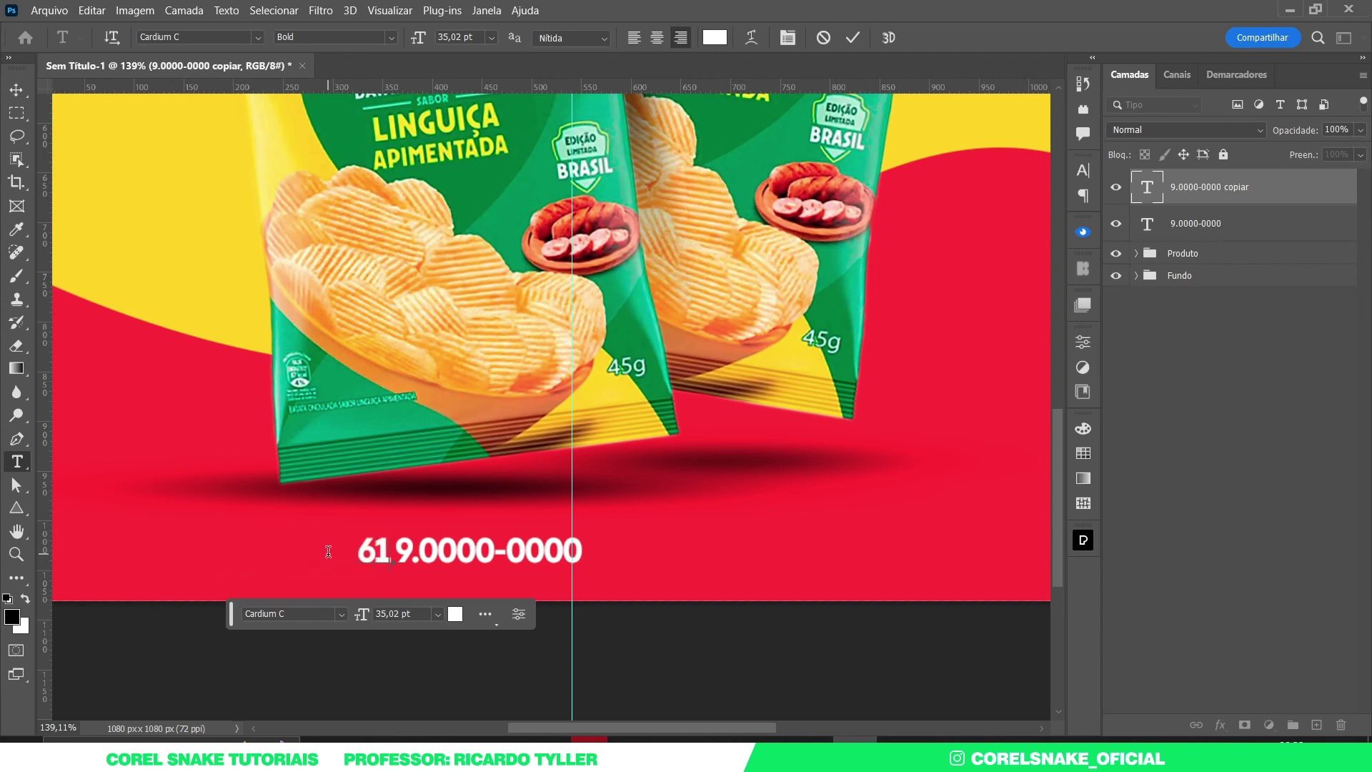
pyautogui.click(17, 90)
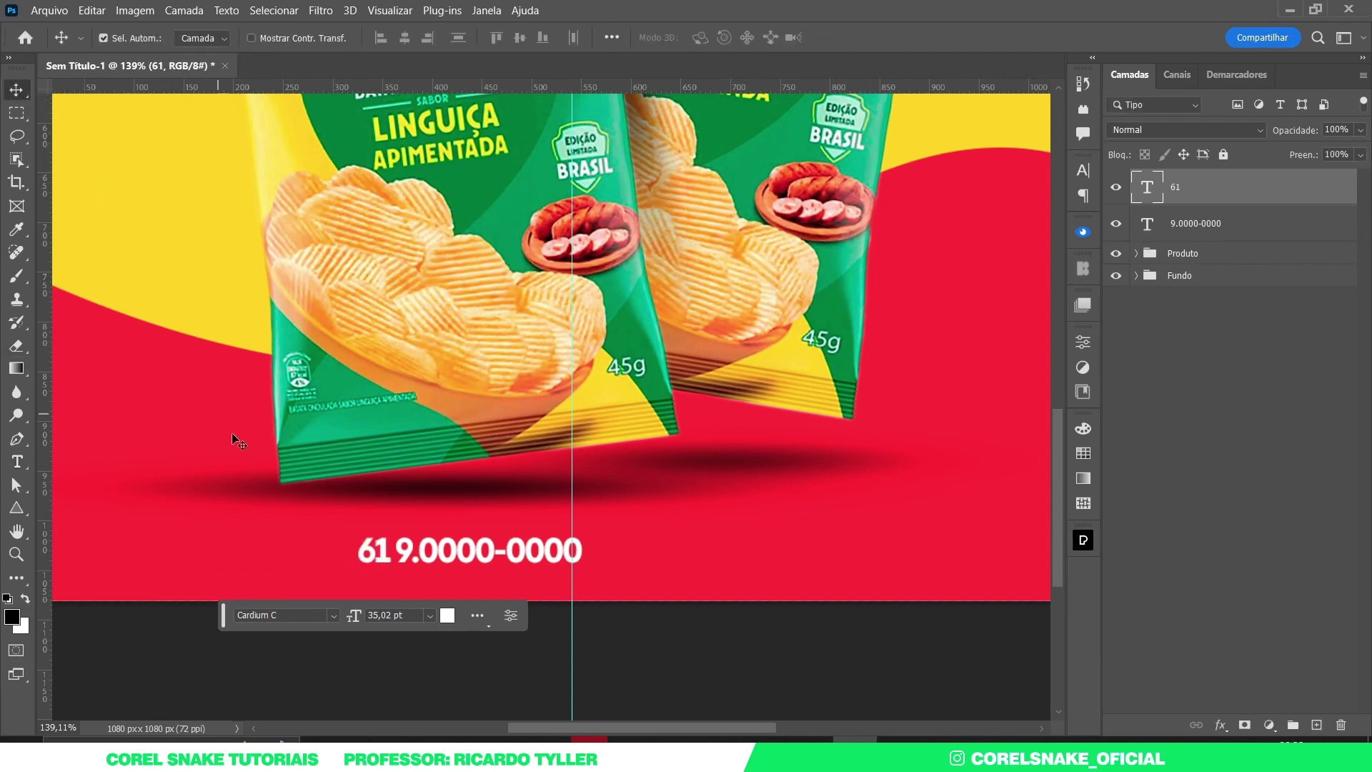
# Shrink the 61 to about 42% and raise it beside the number like a superscript
pyautogui.moveTo(369, 556)
pyautogui.mouseDown()
pyautogui.moveTo(439, 564)
pyautogui.moveTo(397, 582)
pyautogui.mouseUp()
pyautogui.hotkey('ctrl', 't')
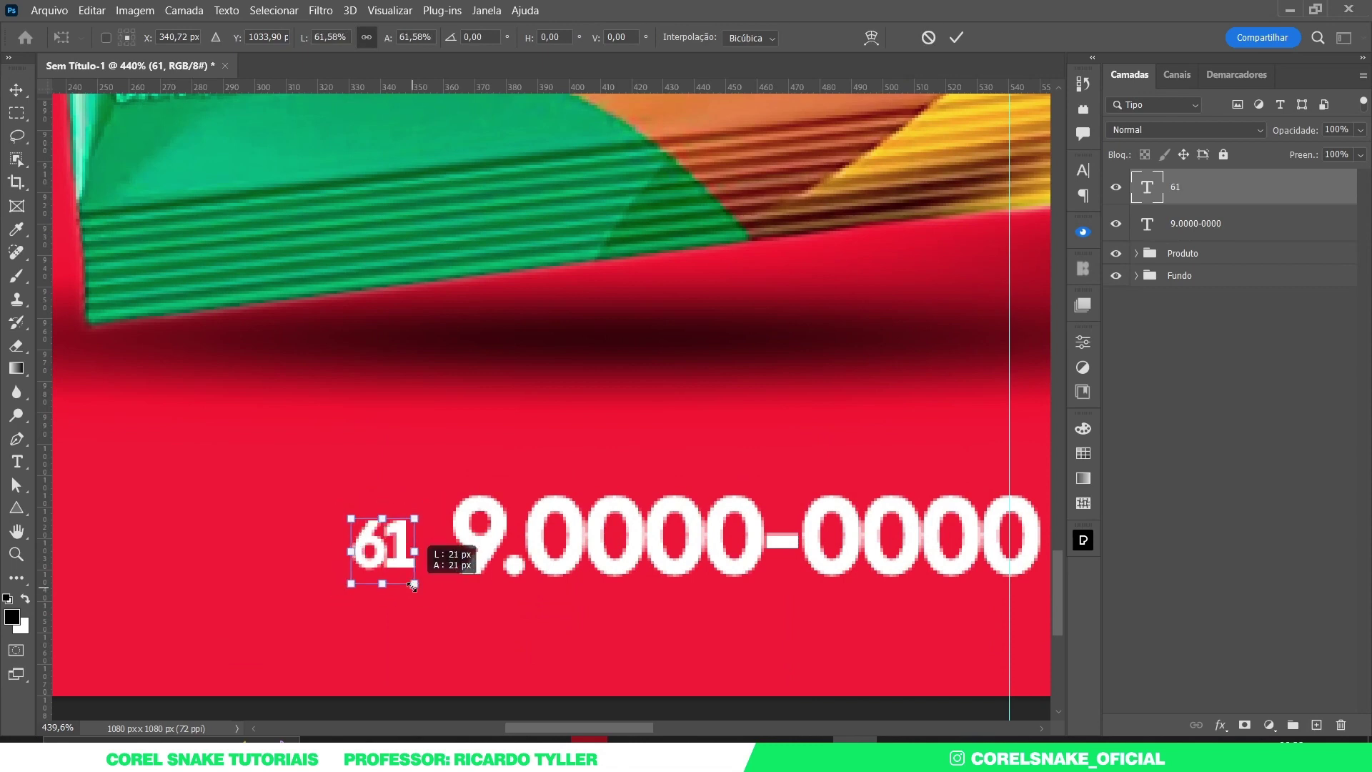
pyautogui.press('Return')
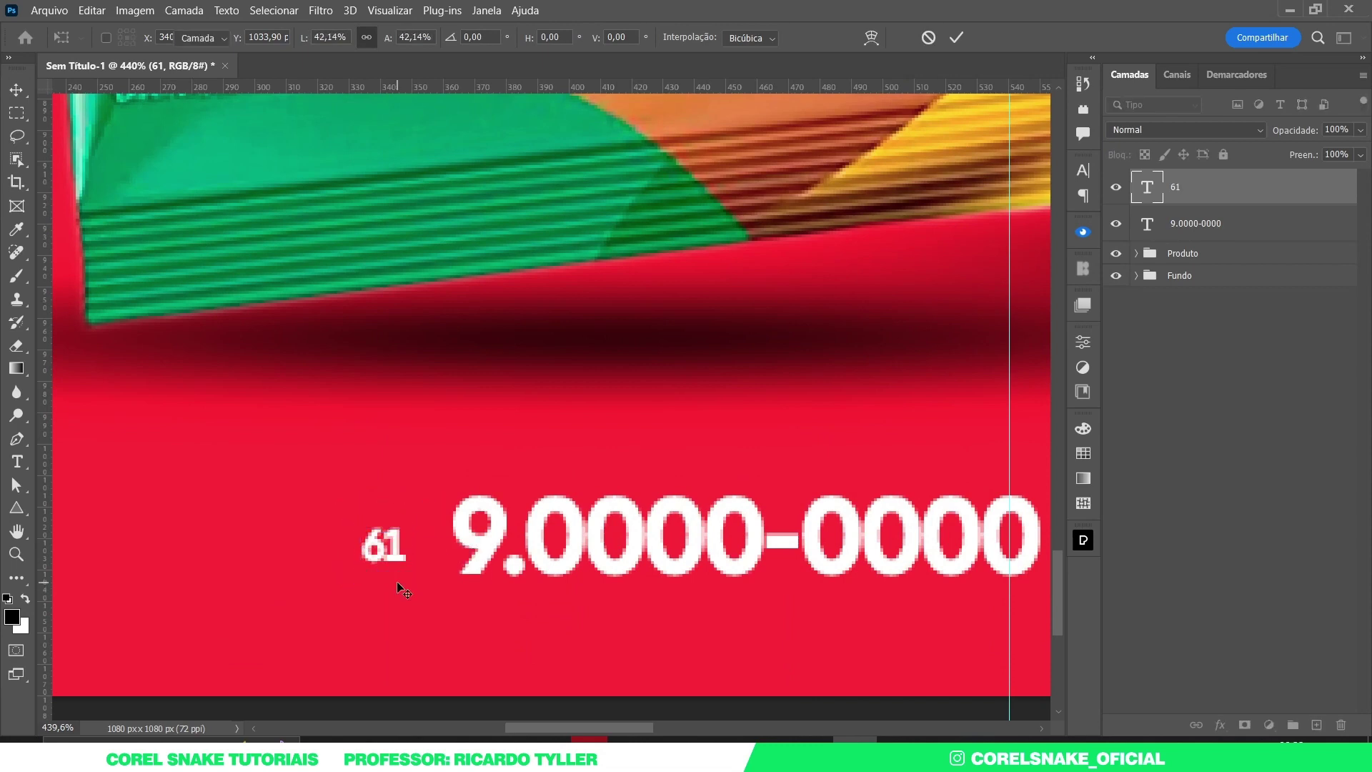
pyautogui.moveTo(381, 551); pyautogui.dragTo(405, 525)
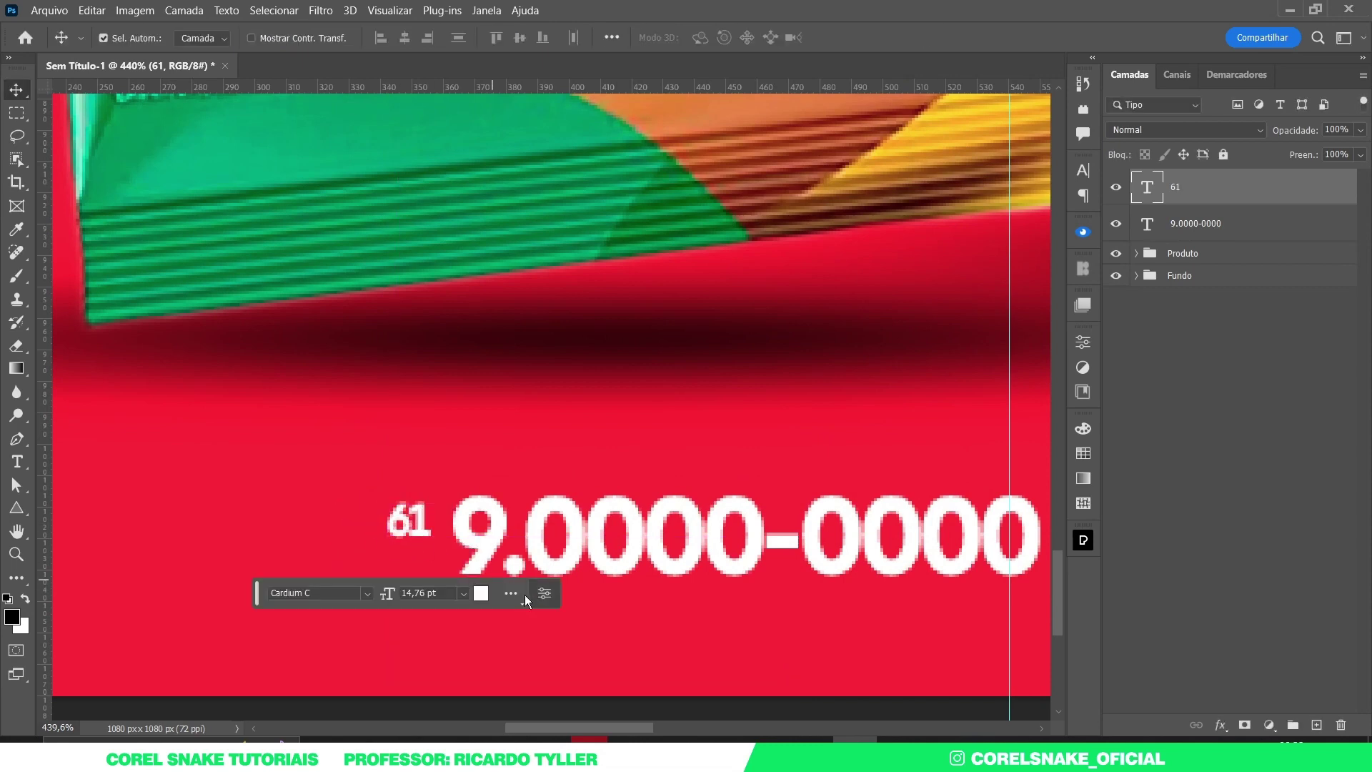
pyautogui.keyDown('alt'); pyautogui.scroll(-5, 672, 634); pyautogui.keyUp('alt')
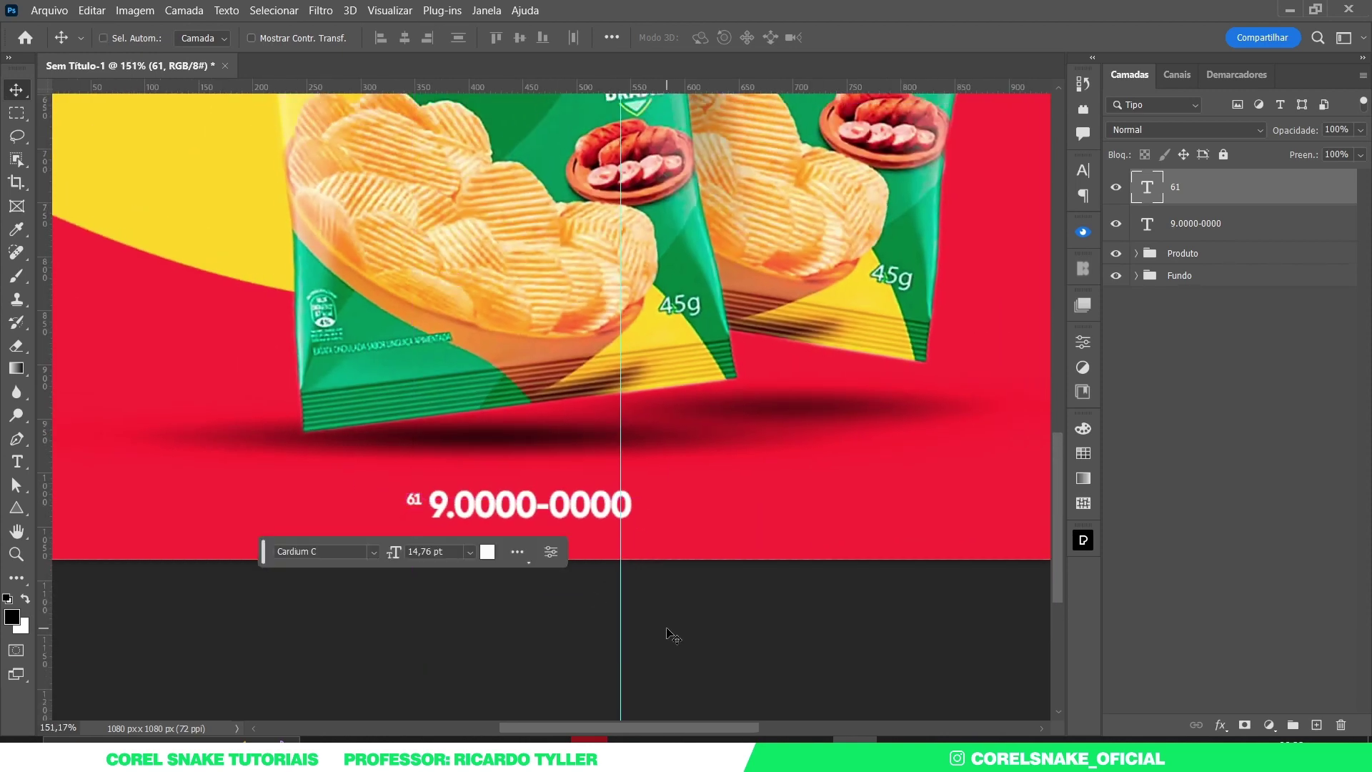
pyautogui.keyDown('alt'); pyautogui.scroll(-3, 672, 634); pyautogui.keyUp('alt')
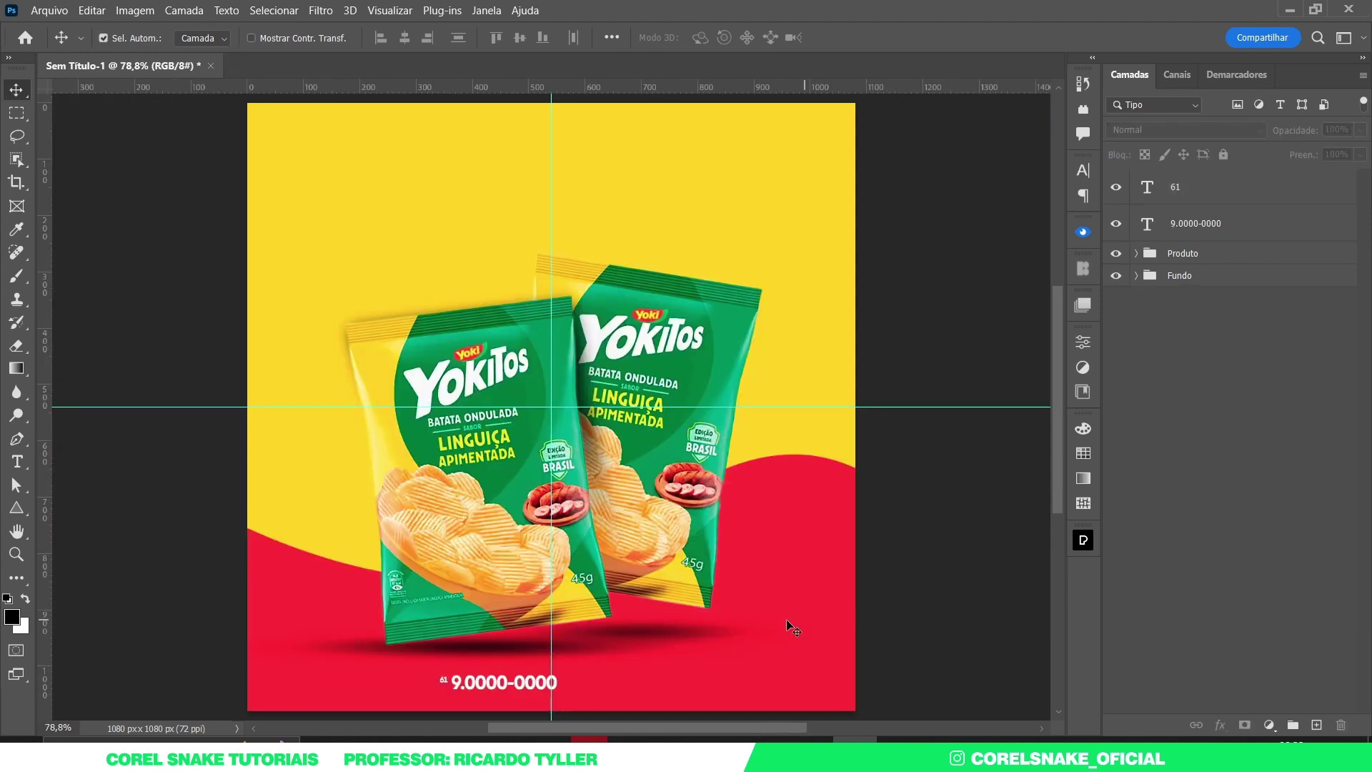
# Alt-drag a copy of the 61 and 9.0000-0000 text pair to the right as a second number
pyautogui.keyDown('alt'); pyautogui.scroll(4, 514, 643); pyautogui.keyUp('alt')
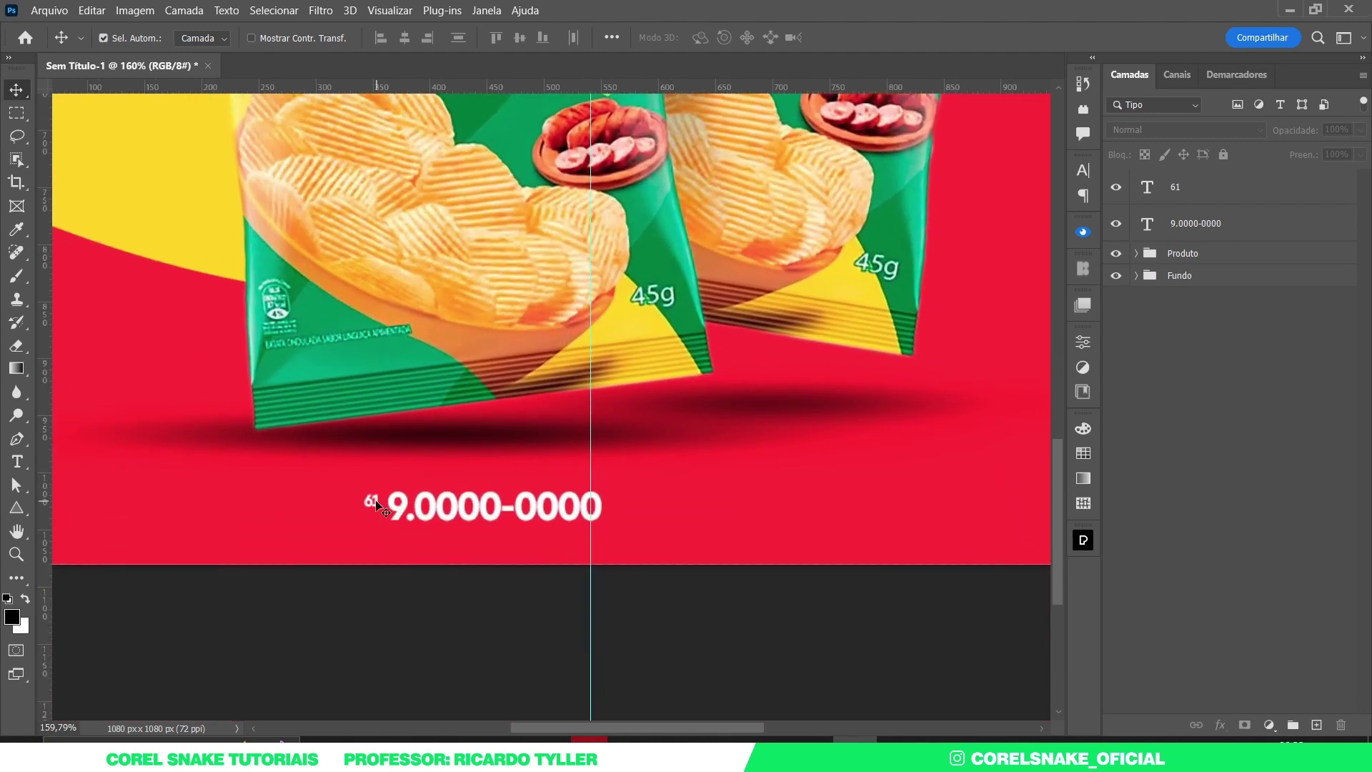
pyautogui.click(376, 504)
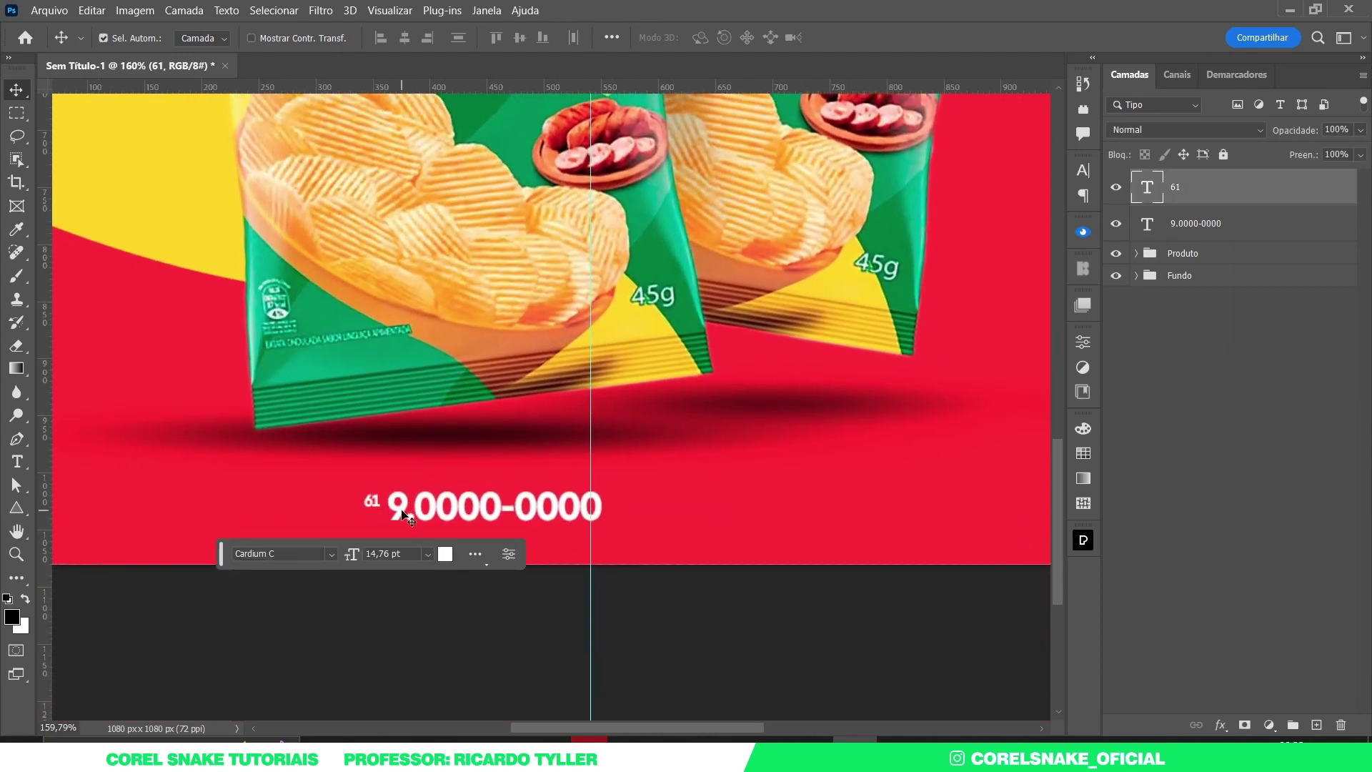
pyautogui.keyDown('shift'); pyautogui.click(399, 510); pyautogui.keyUp('shift')
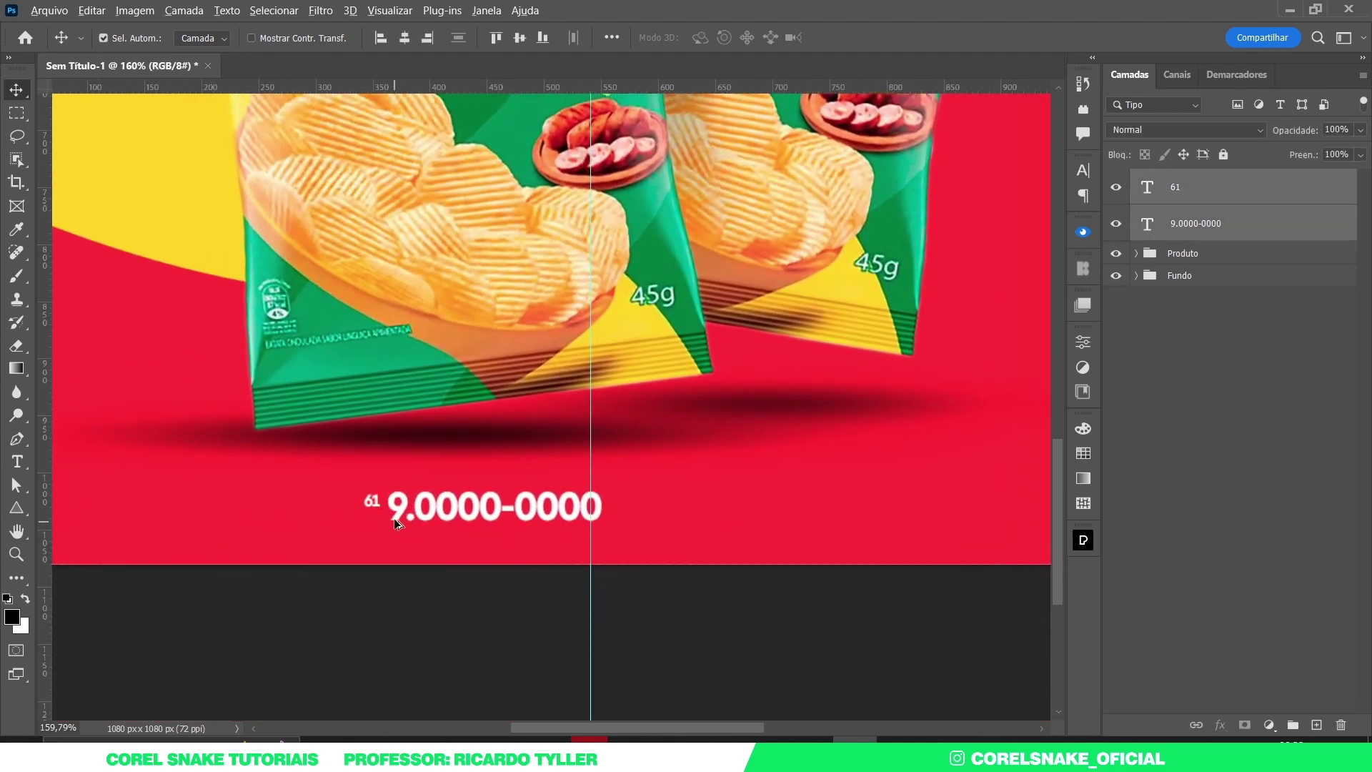
pyautogui.keyDown('alt'); pyautogui.moveTo(397, 511); pyautogui.dragTo(688, 514); pyautogui.keyUp('alt')
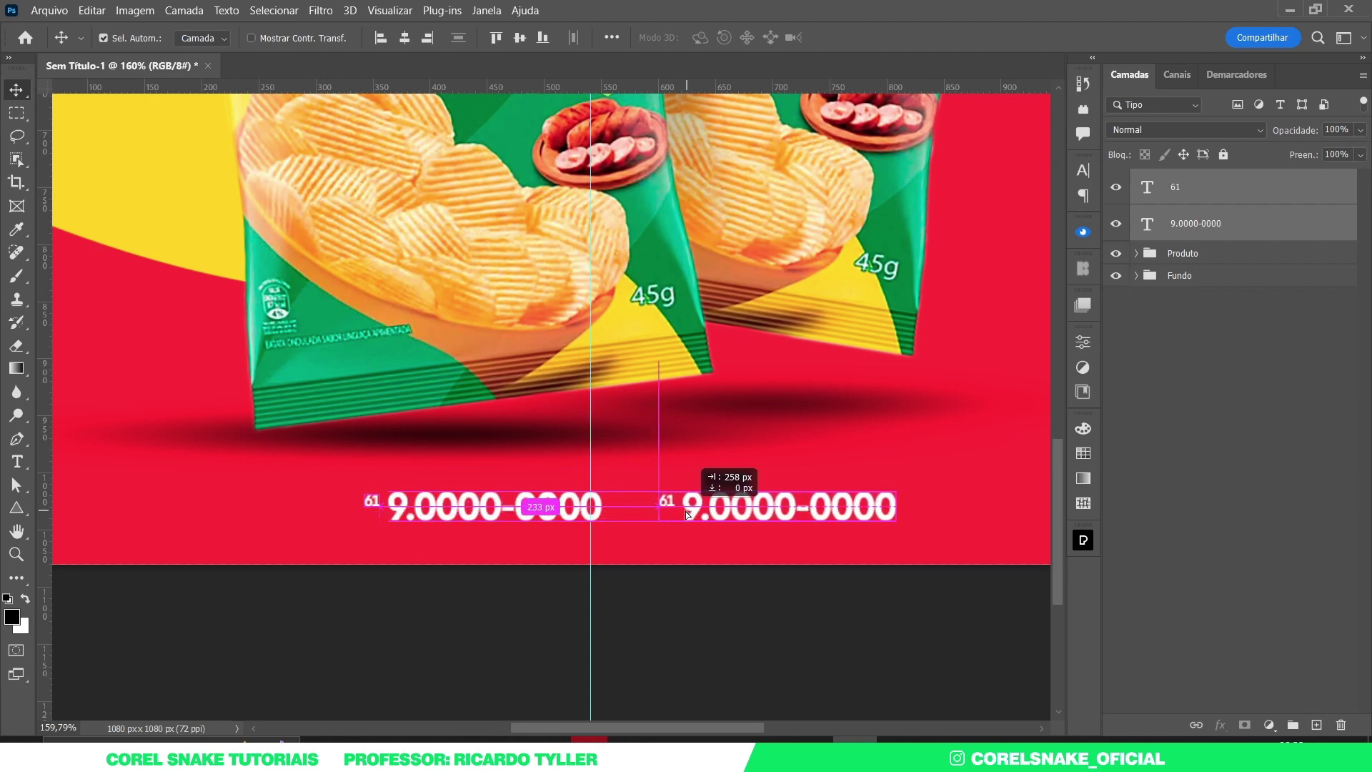
pyautogui.moveTo(687, 515); pyautogui.dragTo(659, 513)
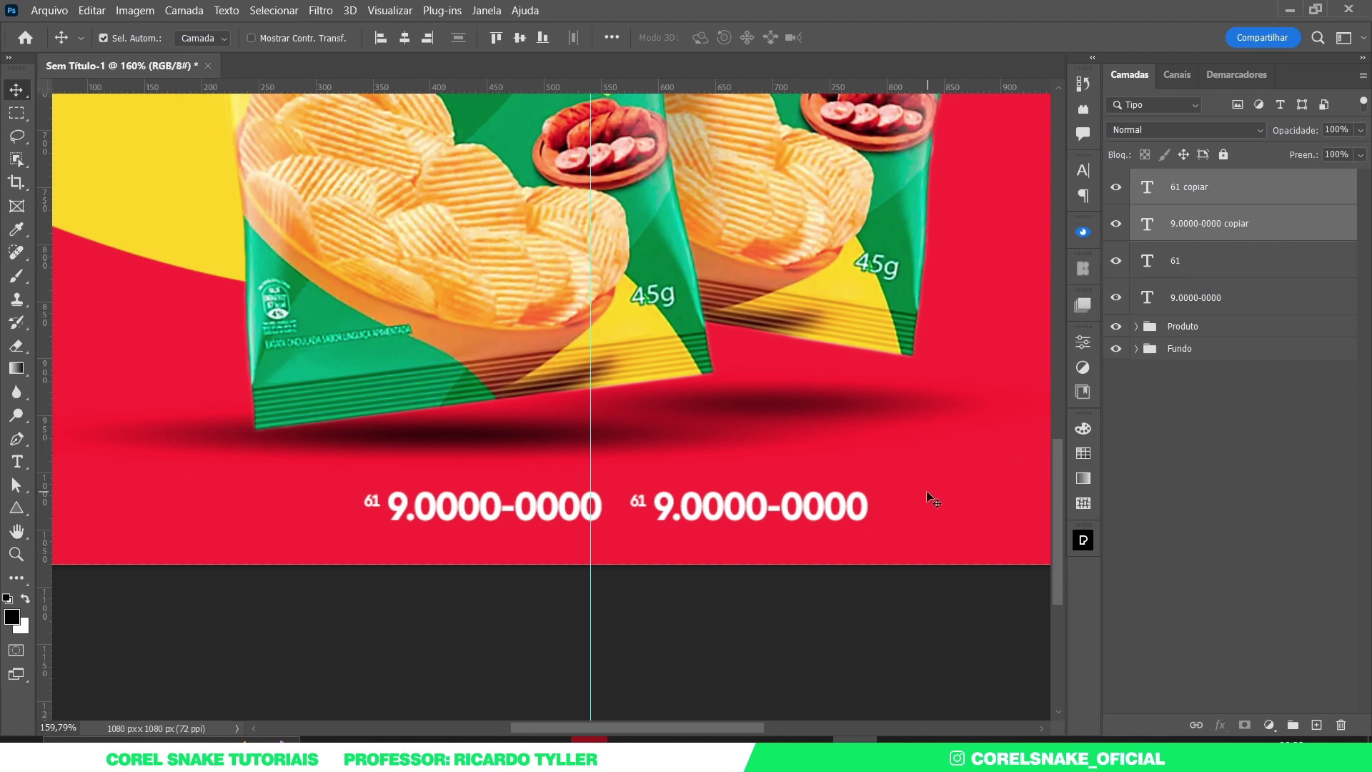
pyautogui.click(762, 609)
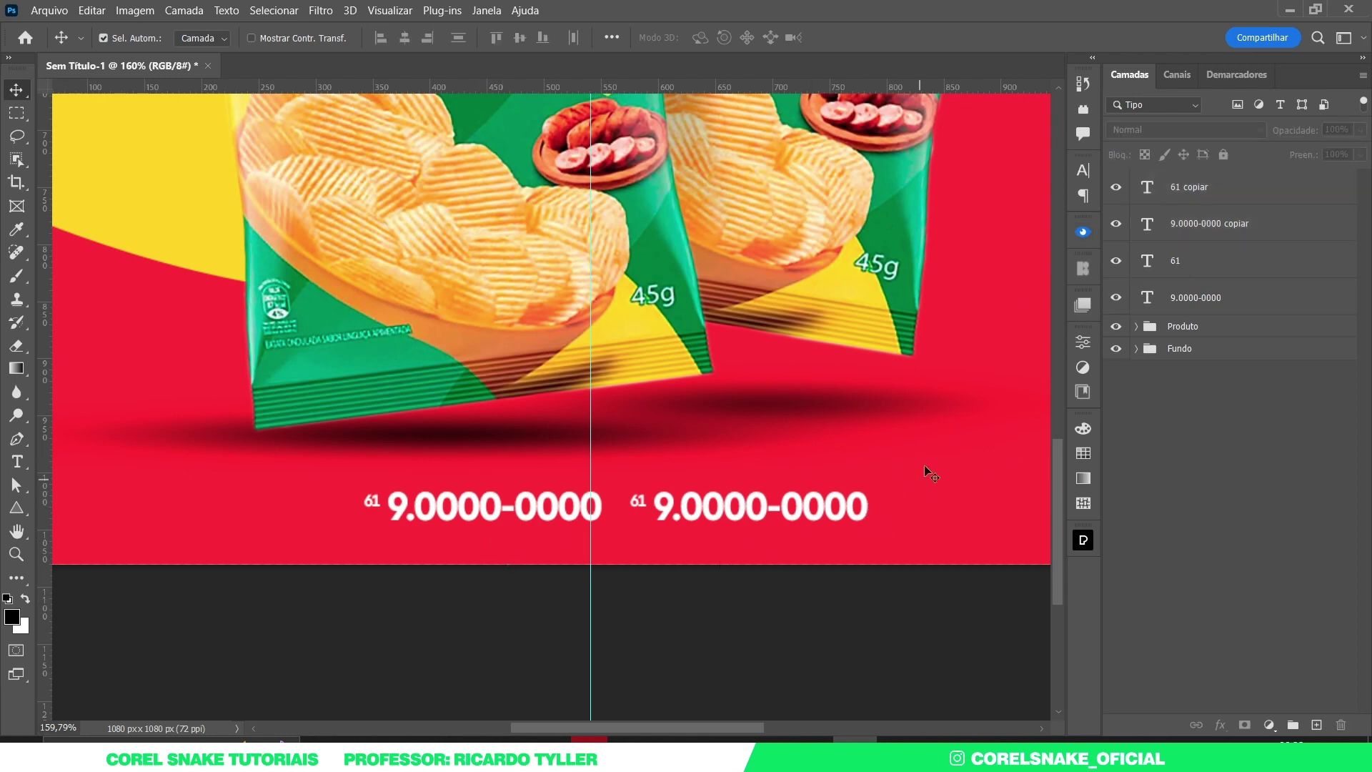
pyautogui.click(1080, 393)
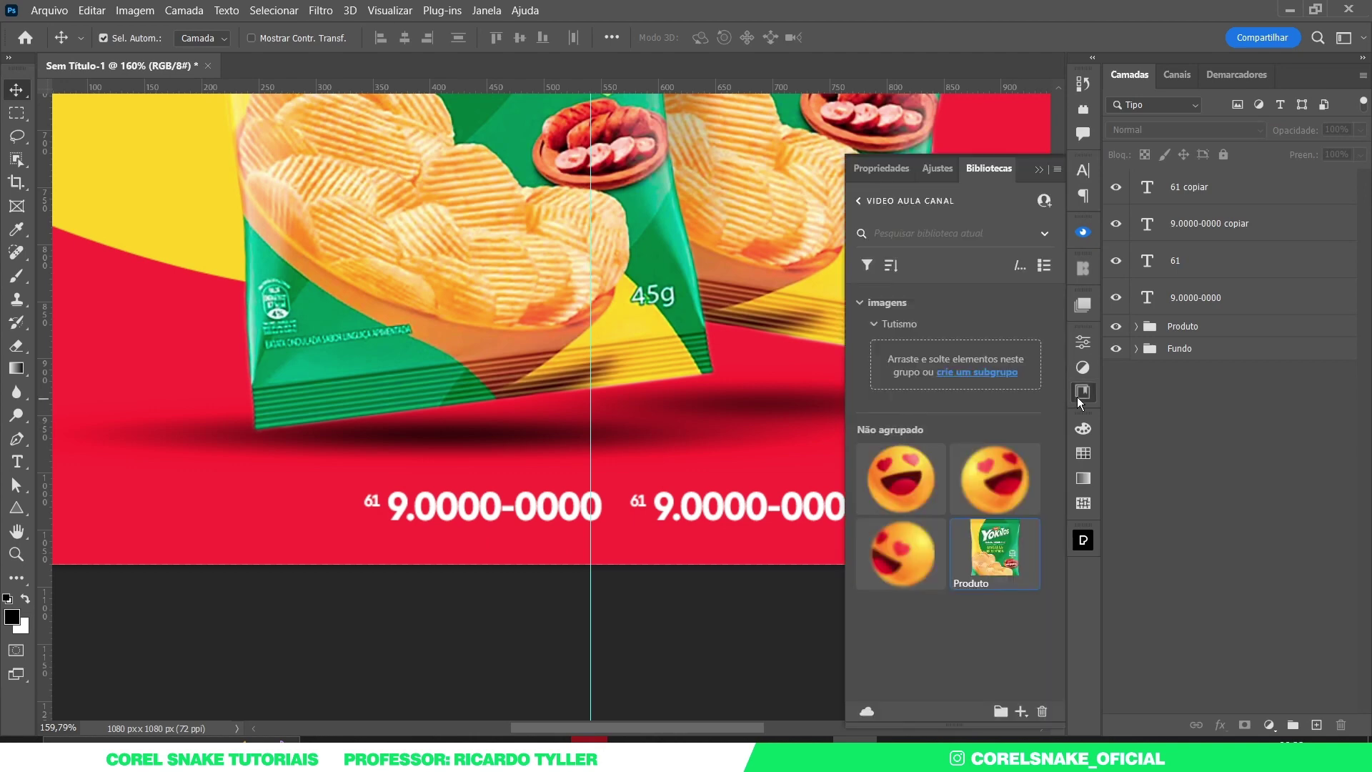
pyautogui.click(856, 203)
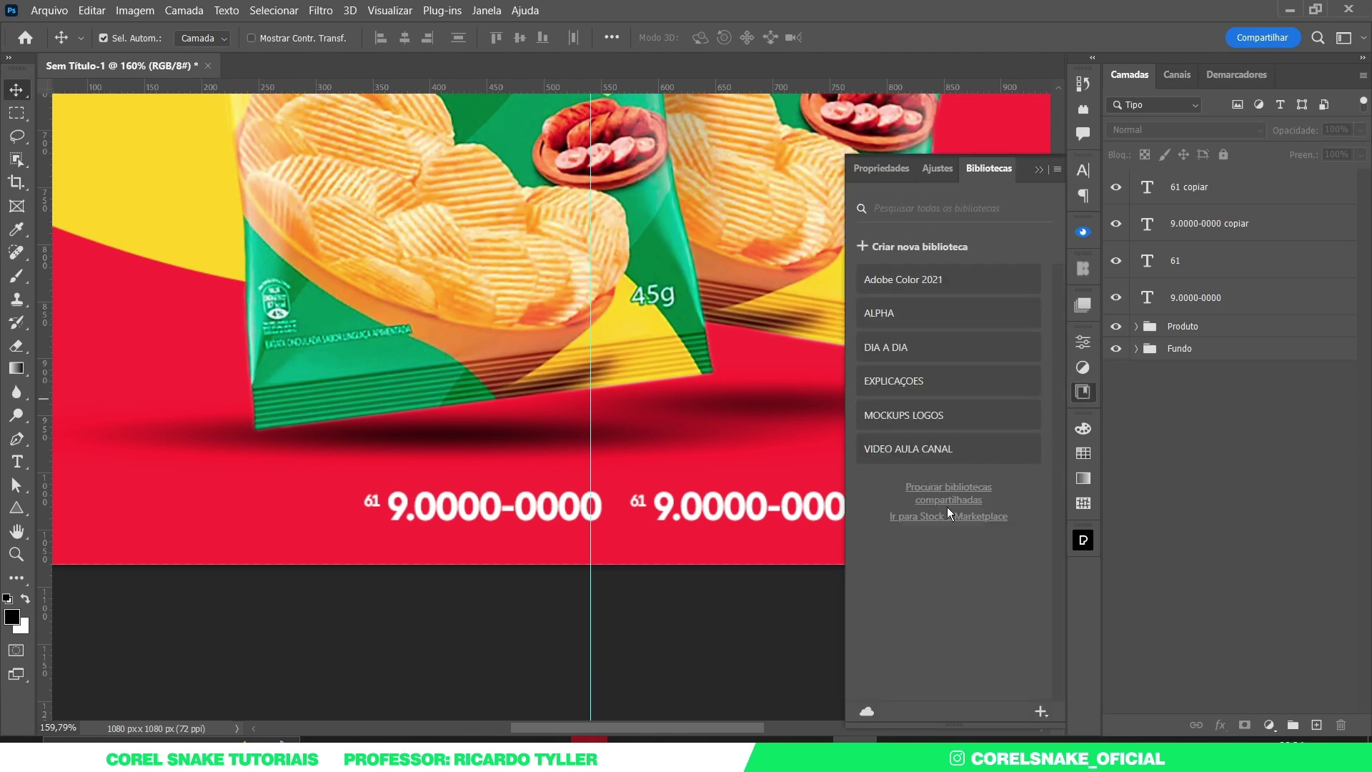
# Place the WhatsApp icon from the DIA A DIA library and shrink it near the 61
pyautogui.click(902, 348)
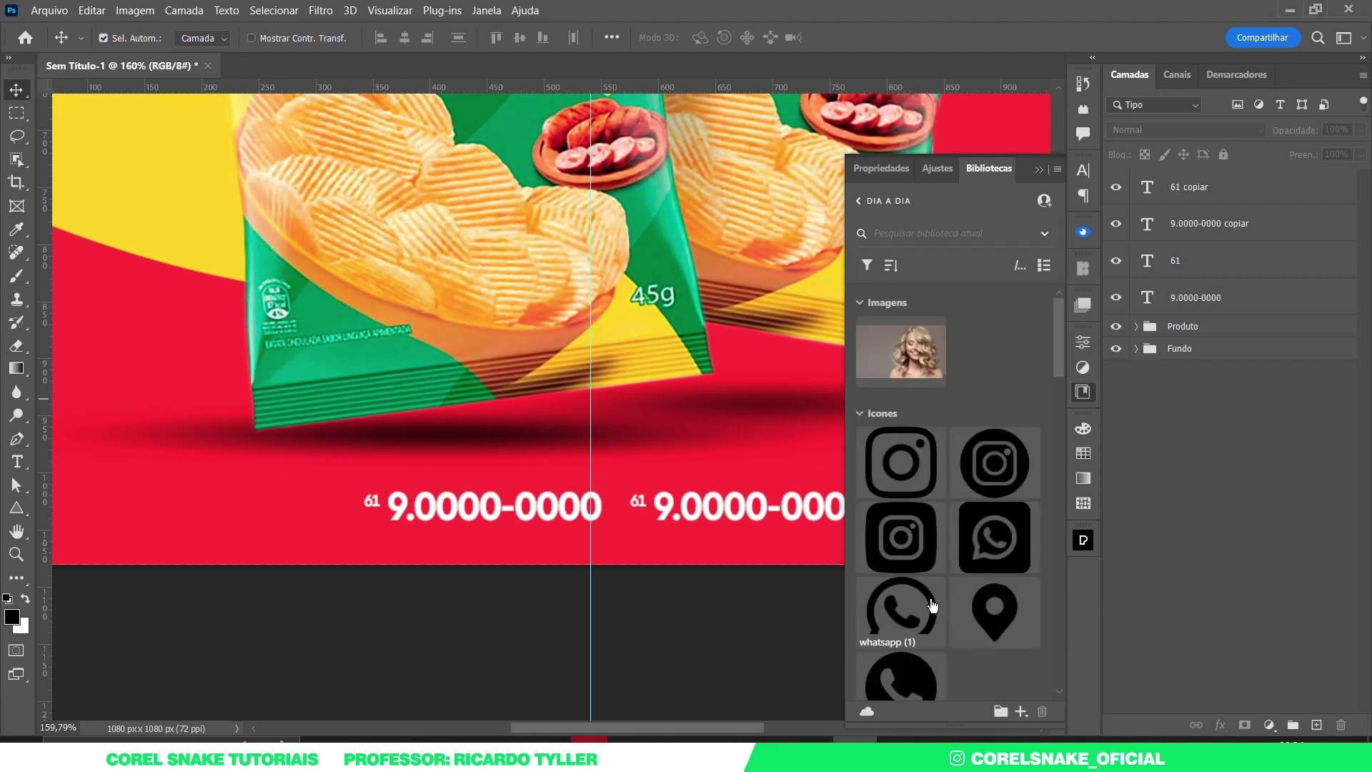
pyautogui.moveTo(902, 676); pyautogui.dragTo(377, 506)
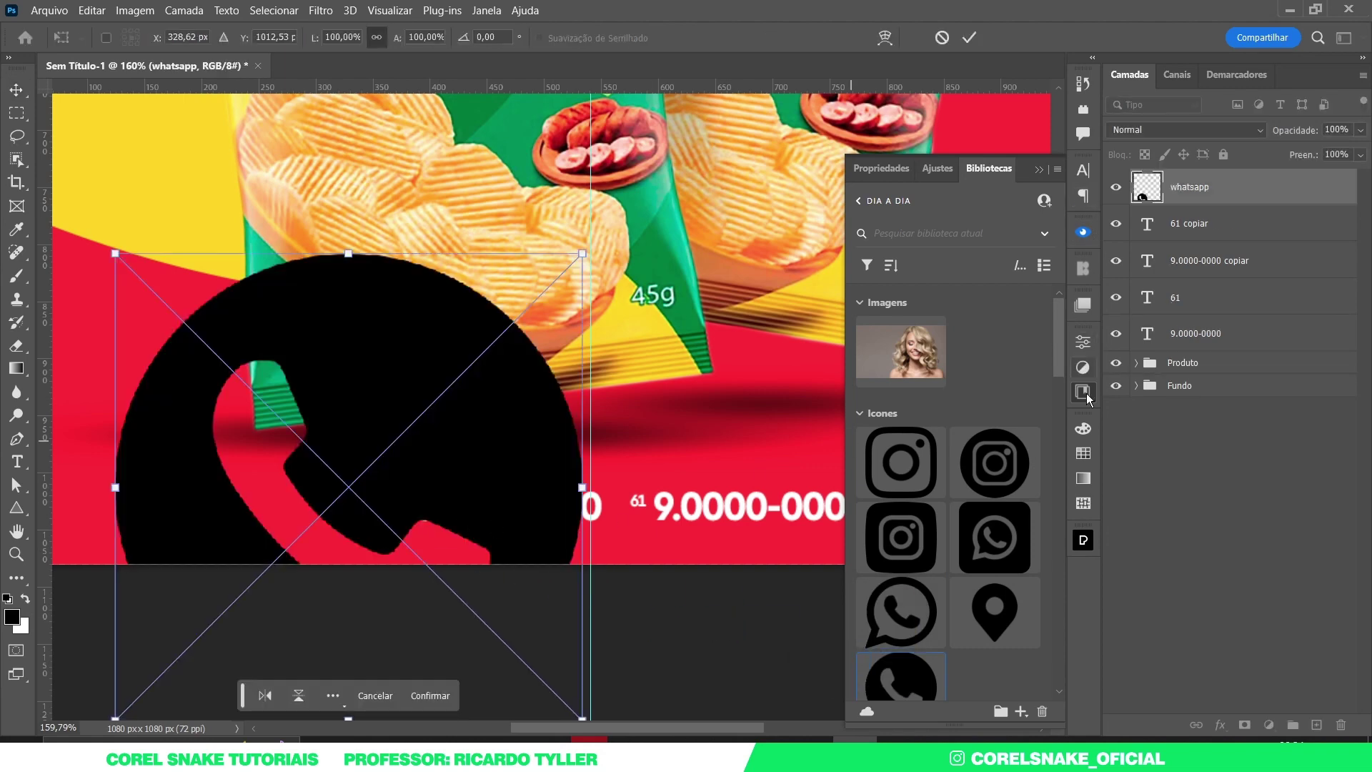
pyautogui.click(1083, 540)
pyautogui.click(1083, 540)
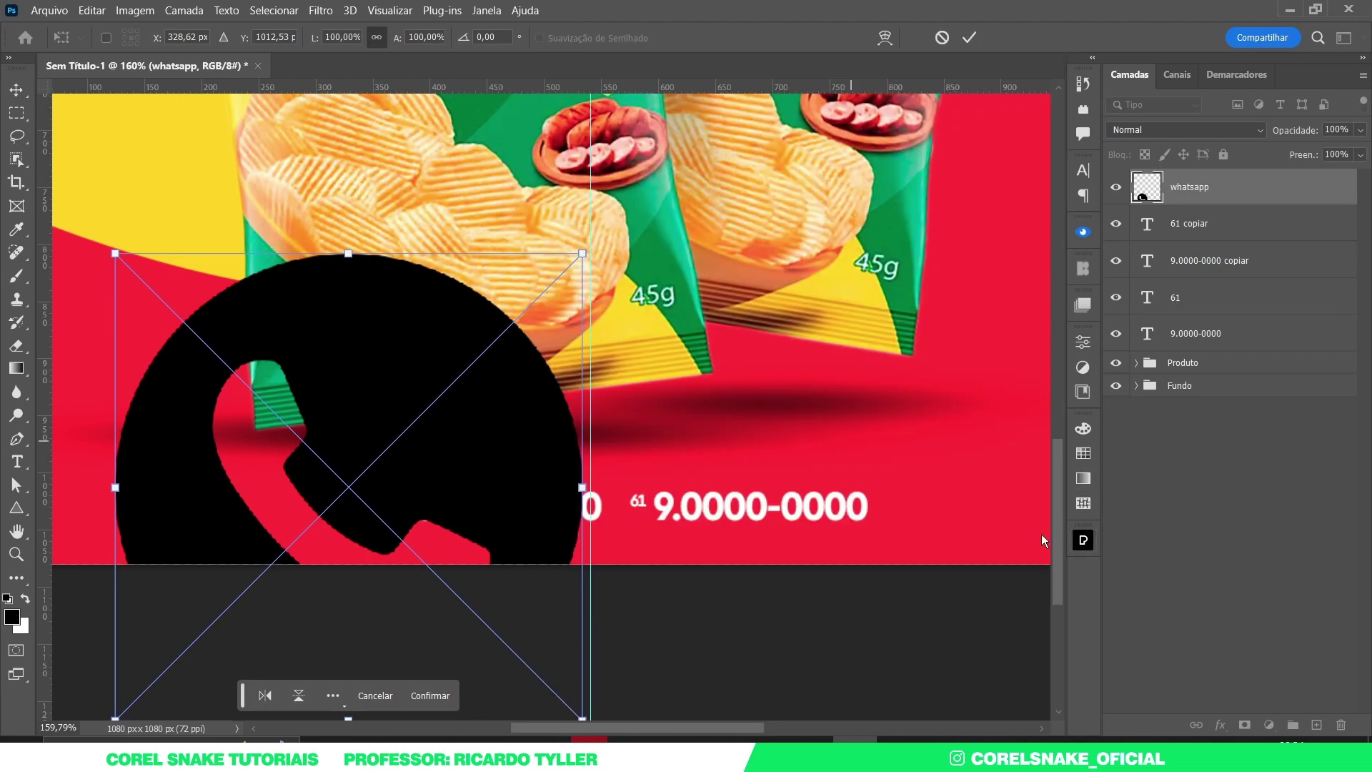
pyautogui.moveTo(584, 252); pyautogui.dragTo(358, 458)
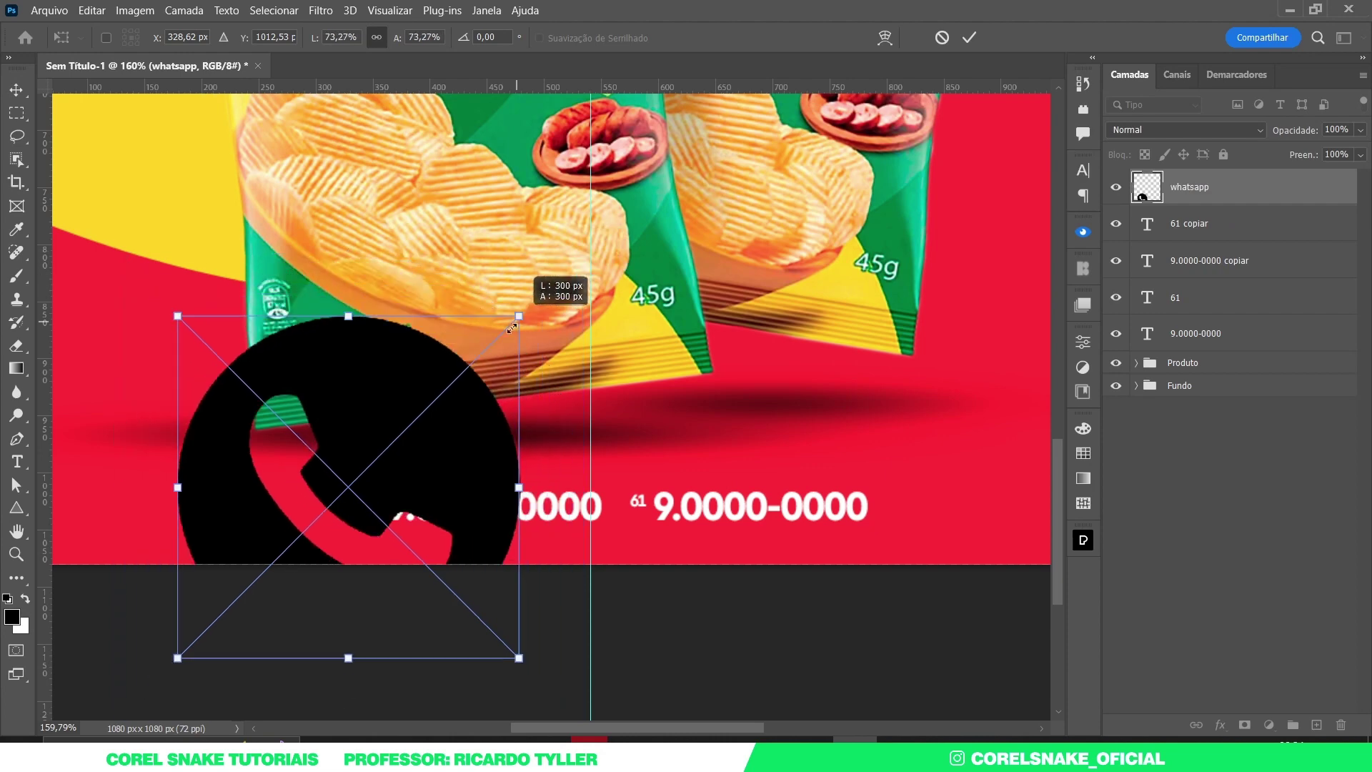
pyautogui.press('Return')
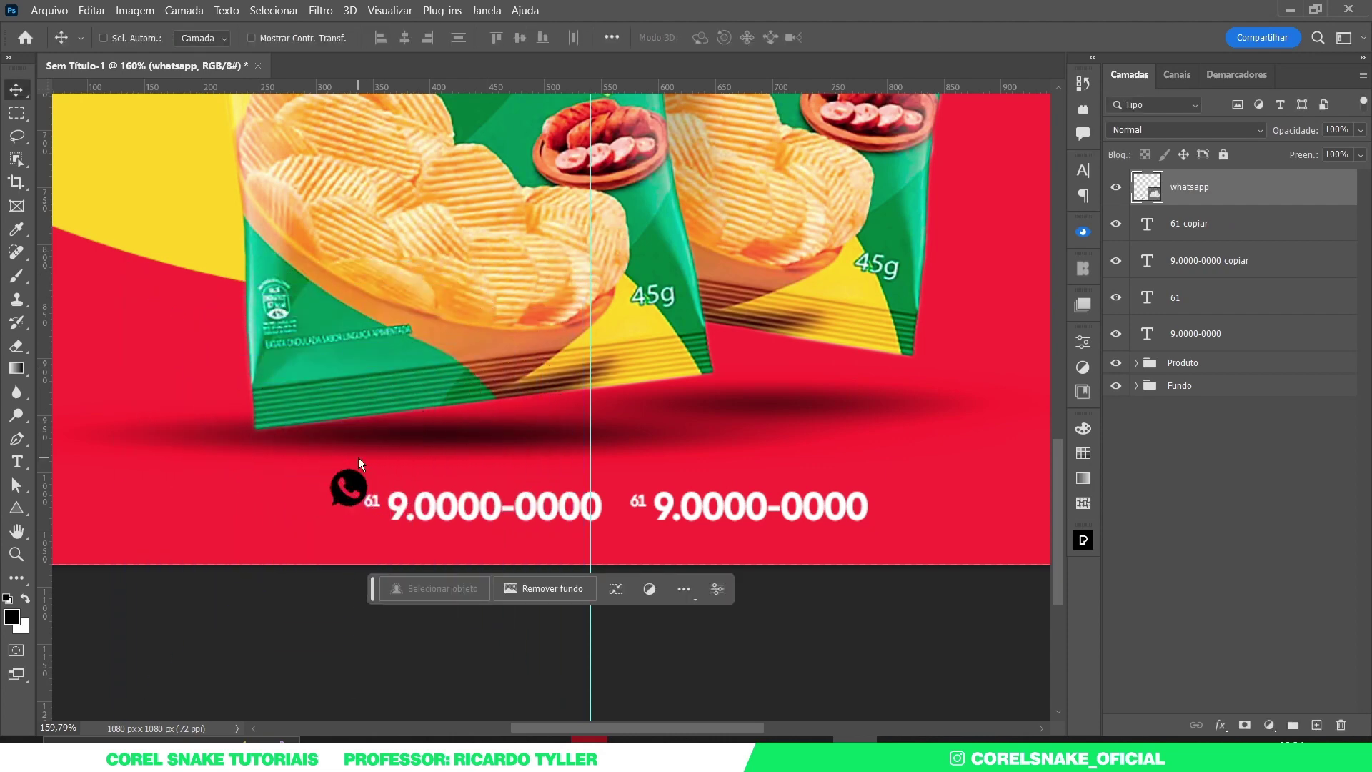
# Turn the WhatsApp icon white with Hue/Saturation Lightness +100 and align it before the number
pyautogui.hotkey('ctrl', 'u')
pyautogui.moveTo(634, 338); pyautogui.dragTo(720, 334)
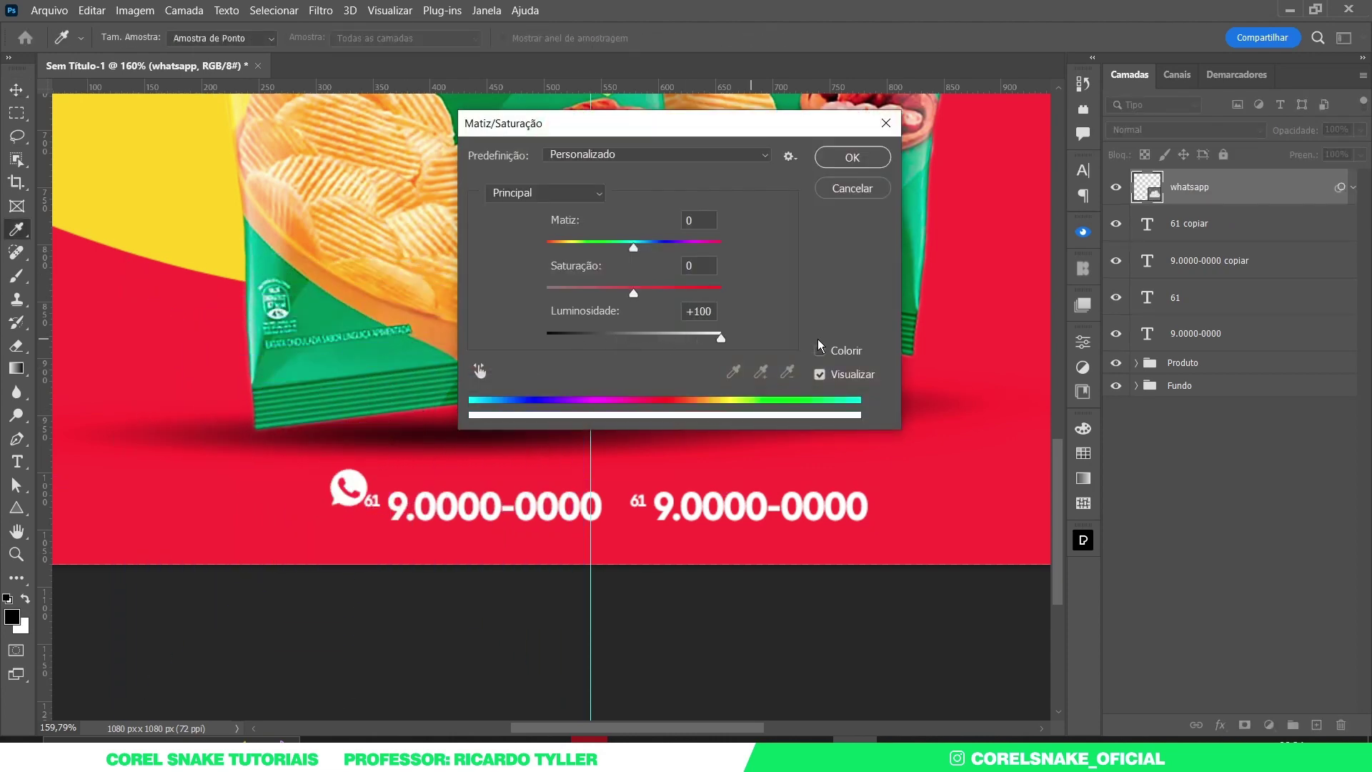
pyautogui.click(853, 157)
pyautogui.moveTo(363, 493); pyautogui.dragTo(351, 512)
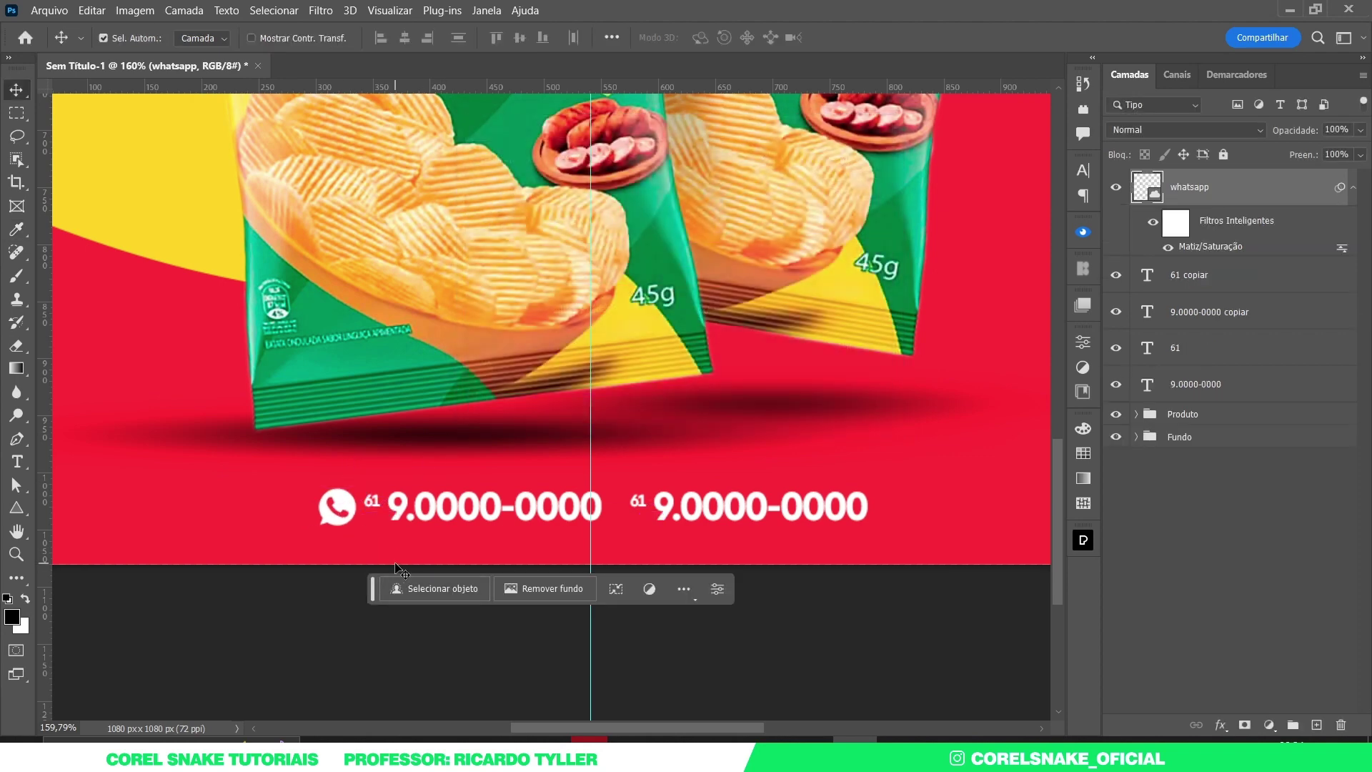
pyautogui.hotkey('ctrl', 't')
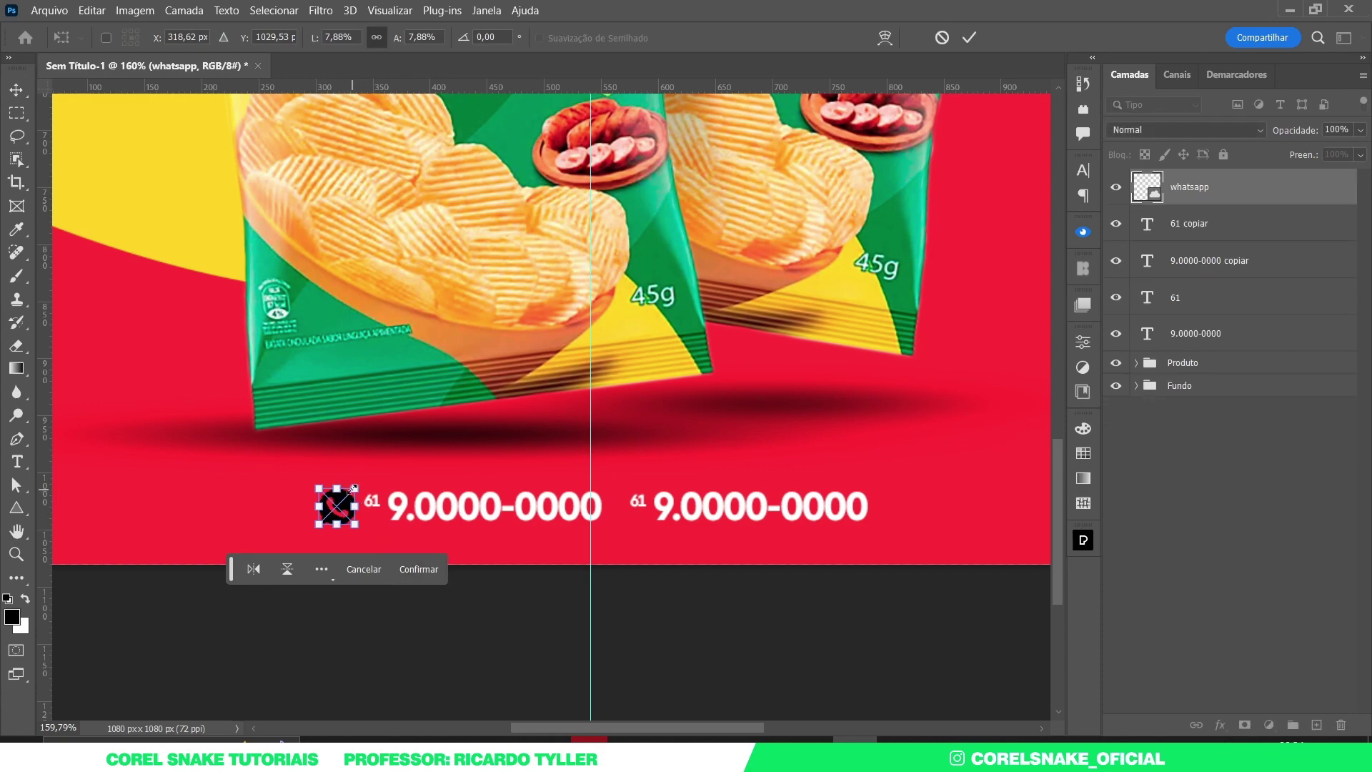
pyautogui.press('Return')
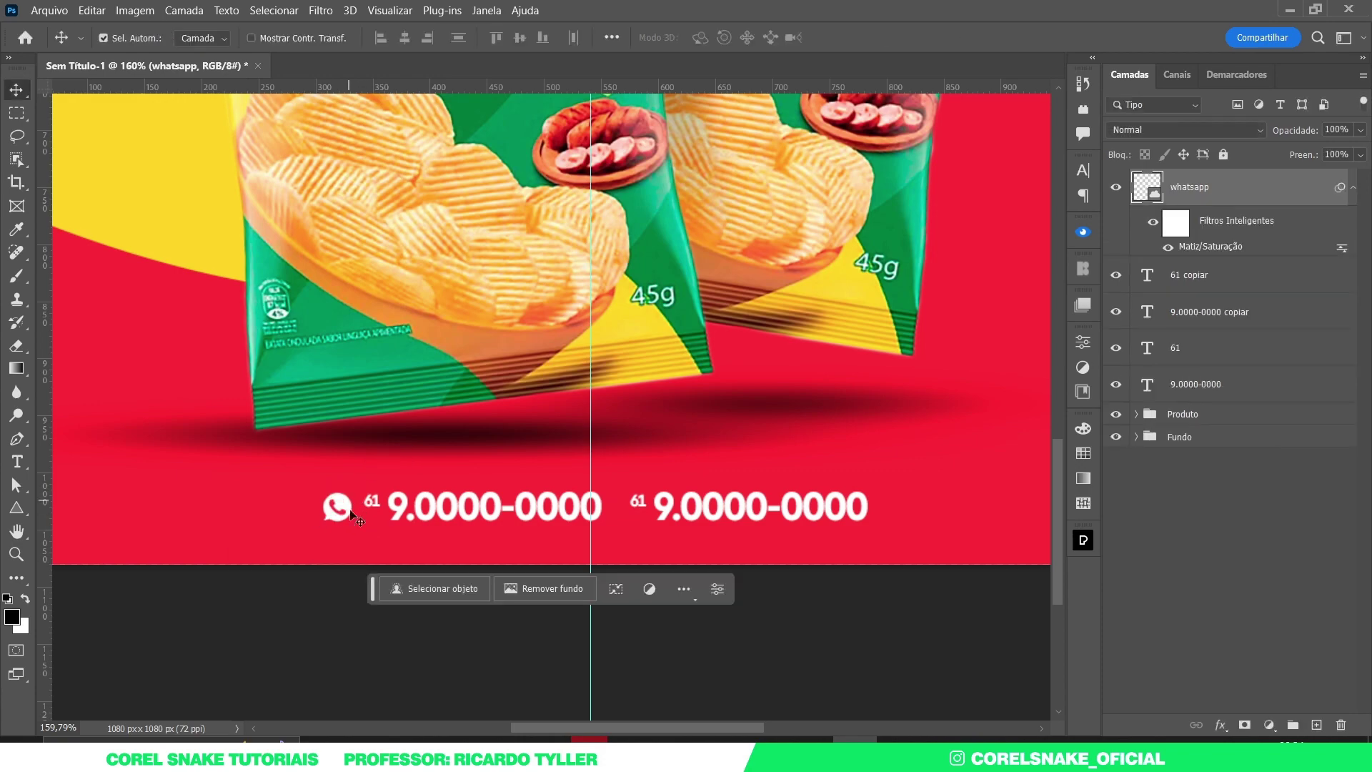
pyautogui.scroll(5, 397, 514)
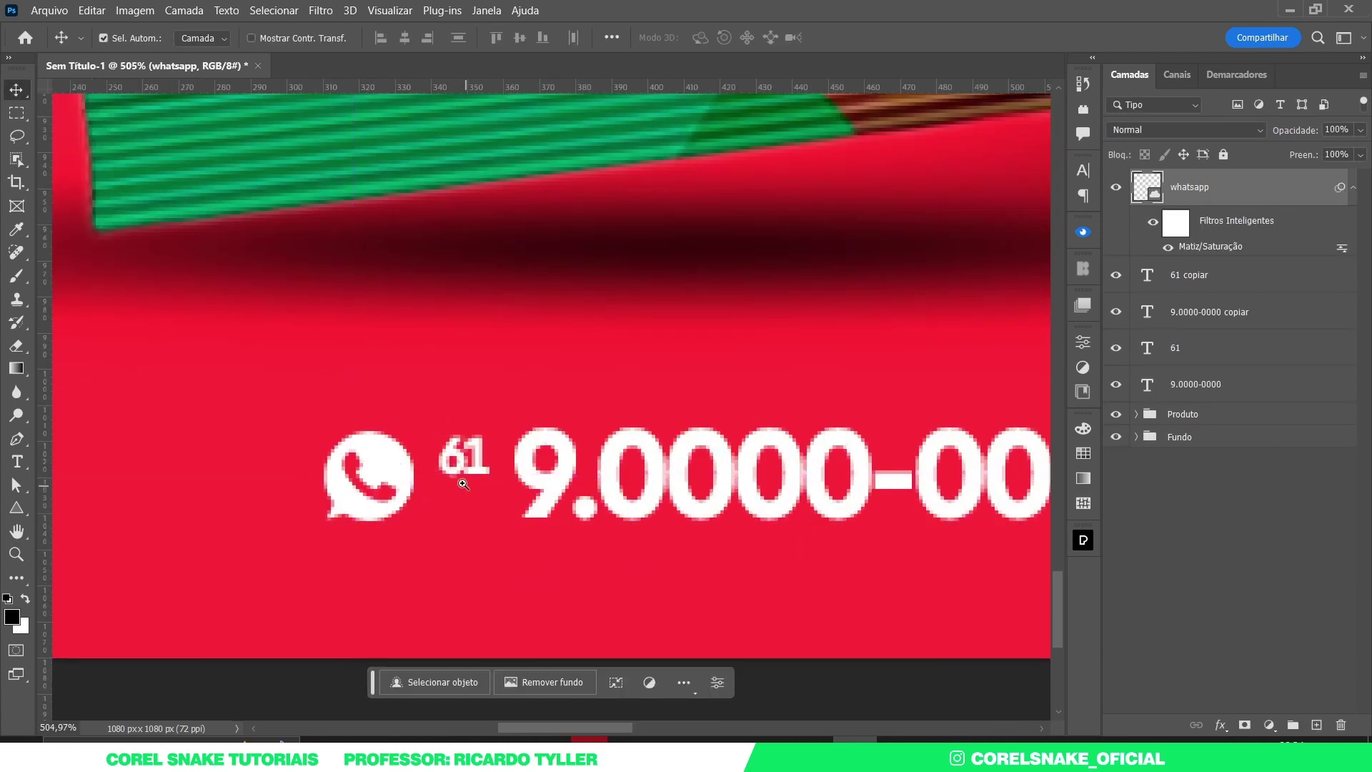
pyautogui.scroll(-10, 319, 487)
pyautogui.scroll(2, 319, 486)
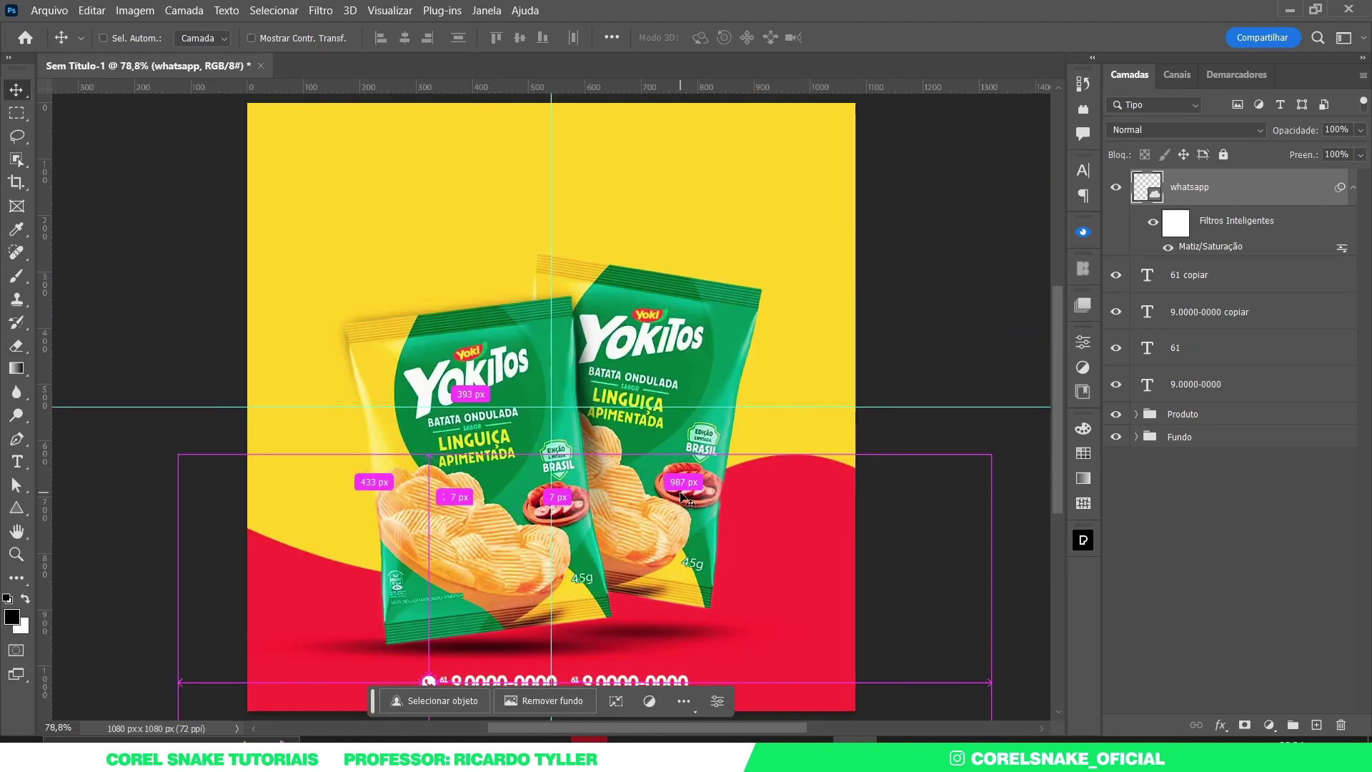
pyautogui.scroll(3, 674, 497)
# Group the WhatsApp icon and phone-number layers into a folder named Info
pyautogui.click(1350, 190)
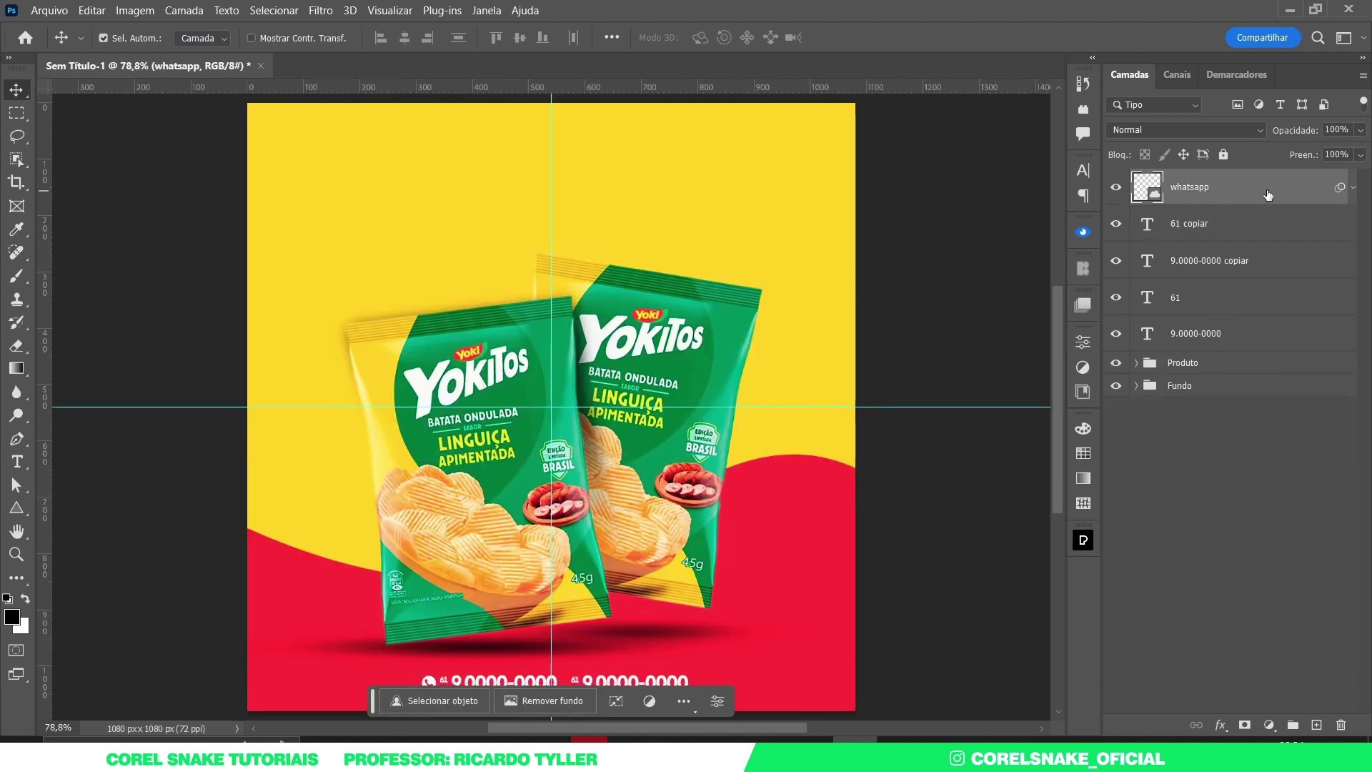
pyautogui.keyDown('shift'); pyautogui.click(1208, 336); pyautogui.keyUp('shift')
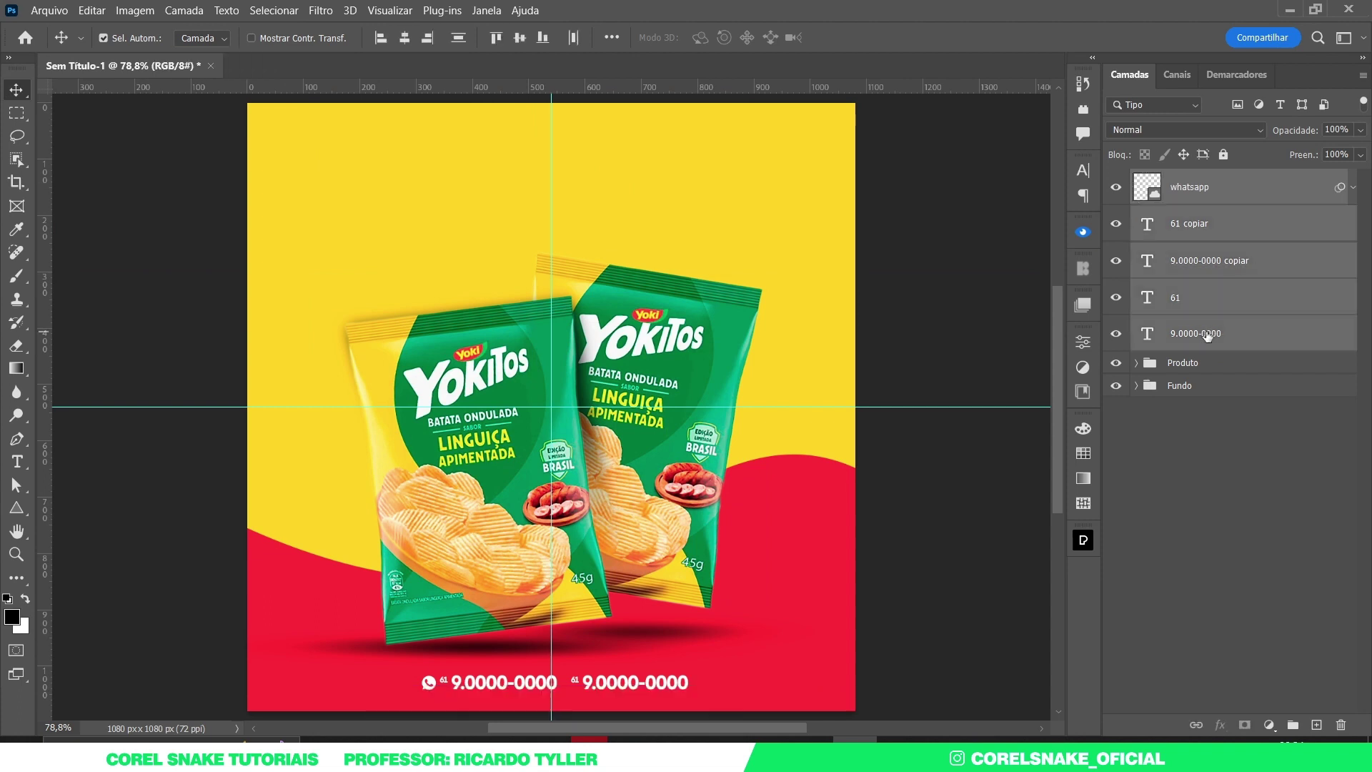
pyautogui.hotkey('ctrl', 'g')
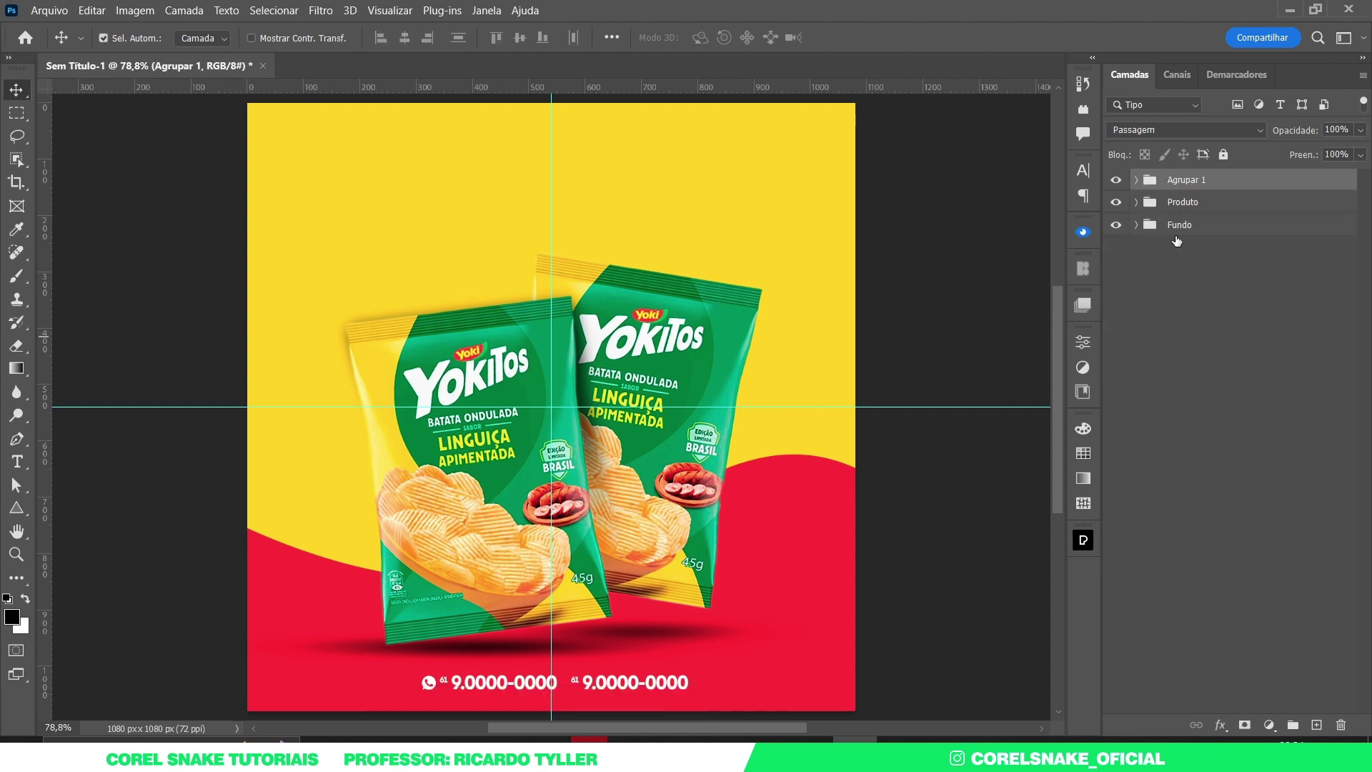
pyautogui.doubleClick(1178, 180)
pyautogui.press('BackSpace')
pyautogui.write('Info')
pyautogui.press('Return')
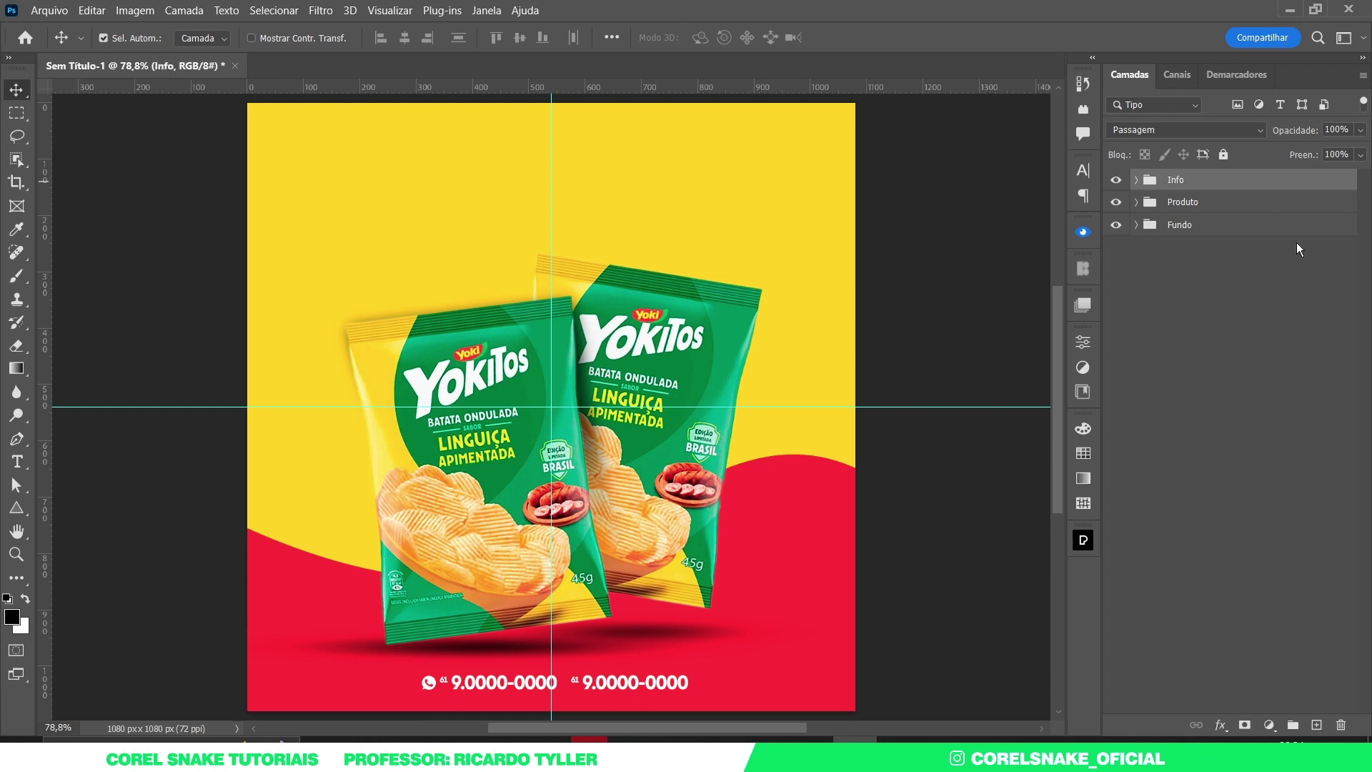
# Shift the phone-number line slightly left to centre it, then fit the ad on screen
pyautogui.hotkey('ctrl', 't')
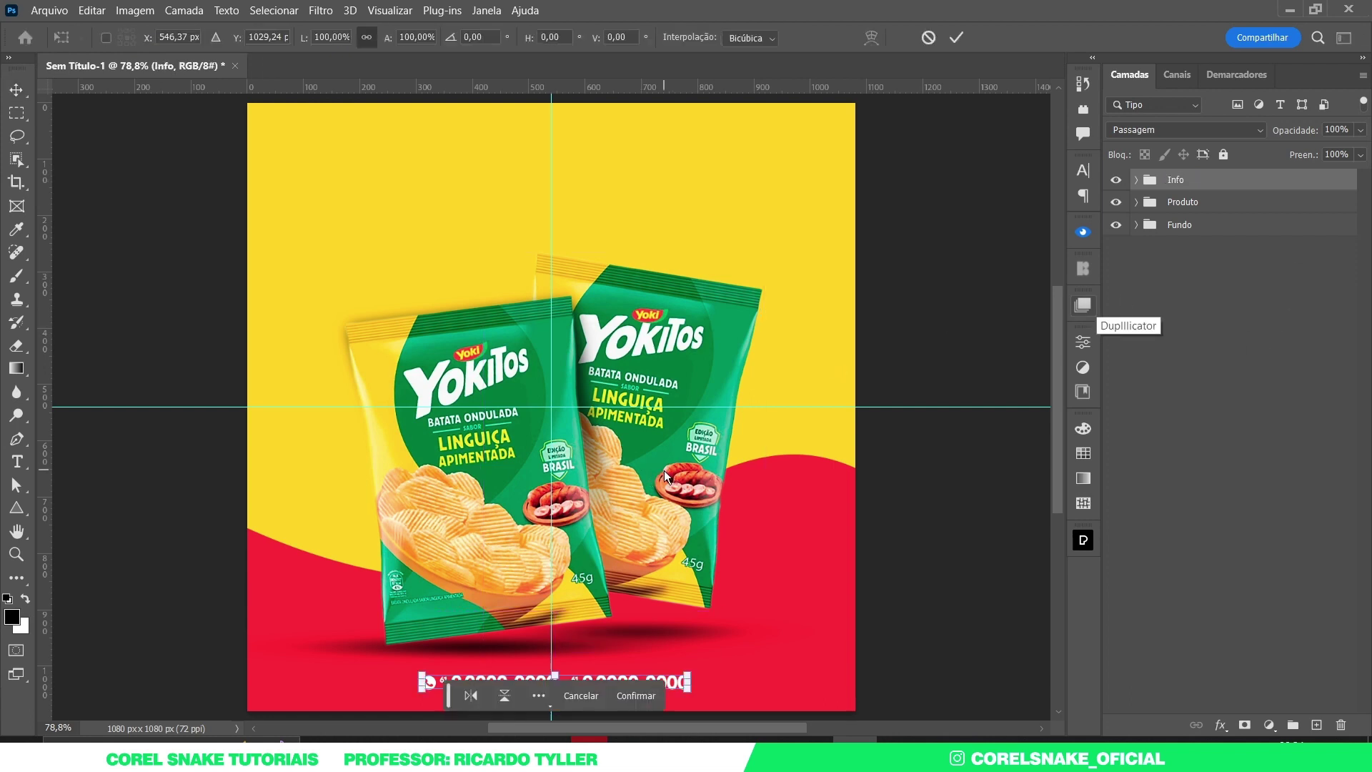
pyautogui.scroll(3, 592, 648)
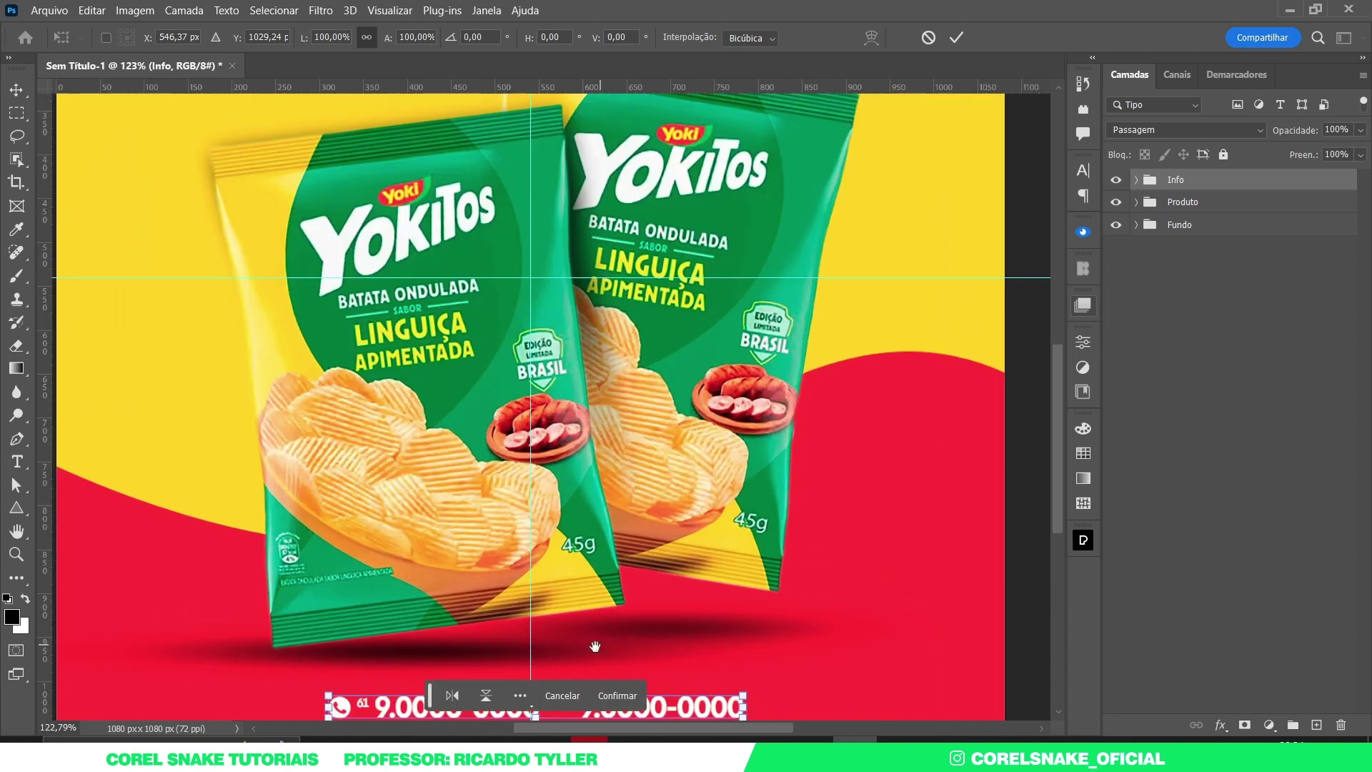
pyautogui.moveTo(592, 648); pyautogui.dragTo(628, 492)
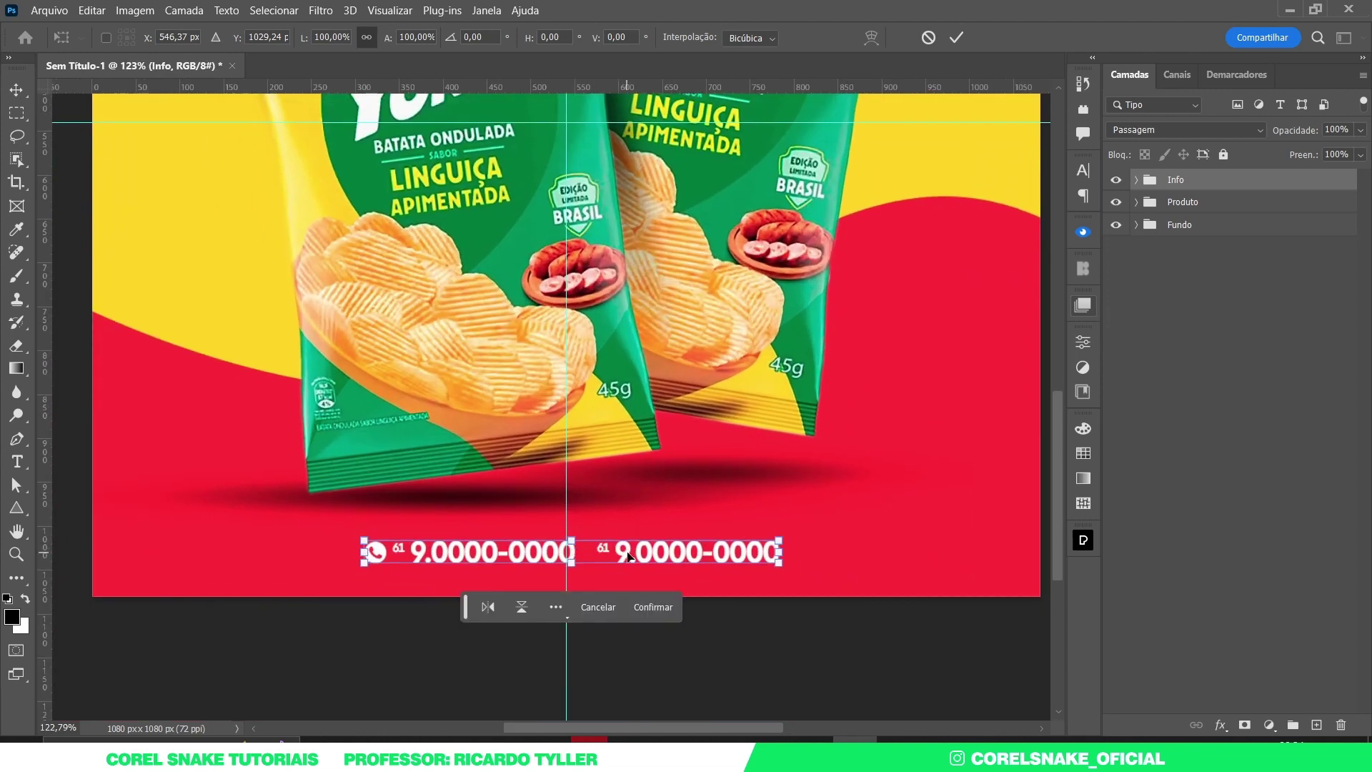
pyautogui.moveTo(629, 557); pyautogui.dragTo(624, 557)
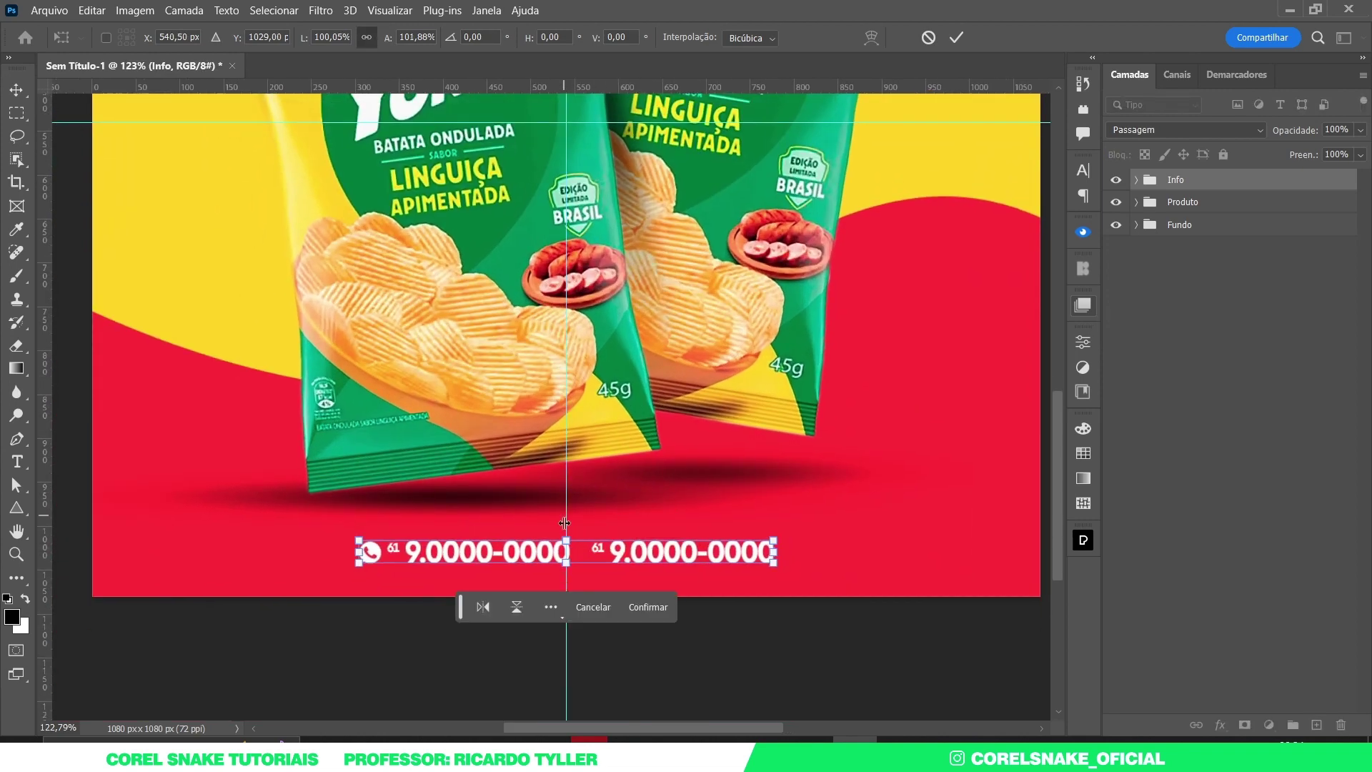
pyautogui.press('Return')
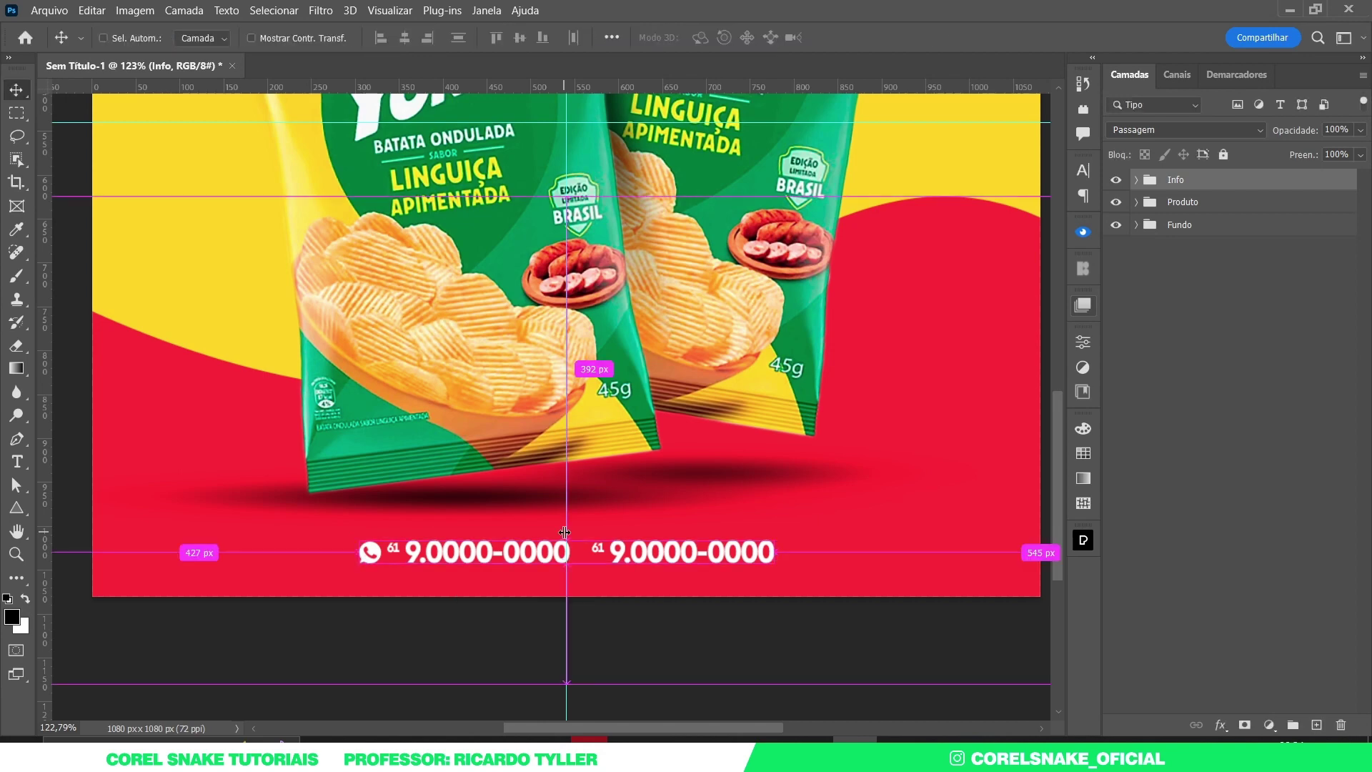
pyautogui.hotkey('ctrl', '0')
pyautogui.keyDown('ctrl'); pyautogui.click(633, 634); pyautogui.keyUp('ctrl')
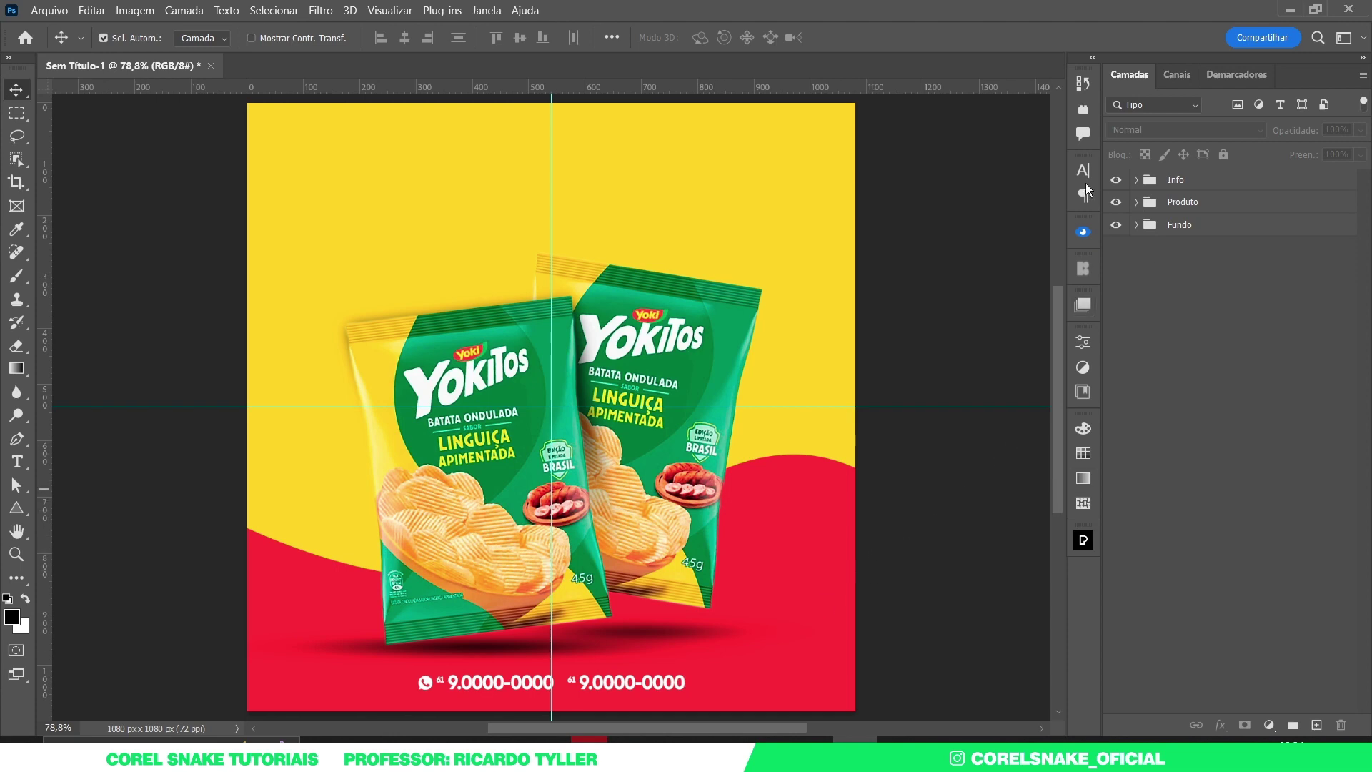
# Place a heart-eyed emoji from the VIDEO AULA CANAL library onto the ad
pyautogui.click(1090, 393)
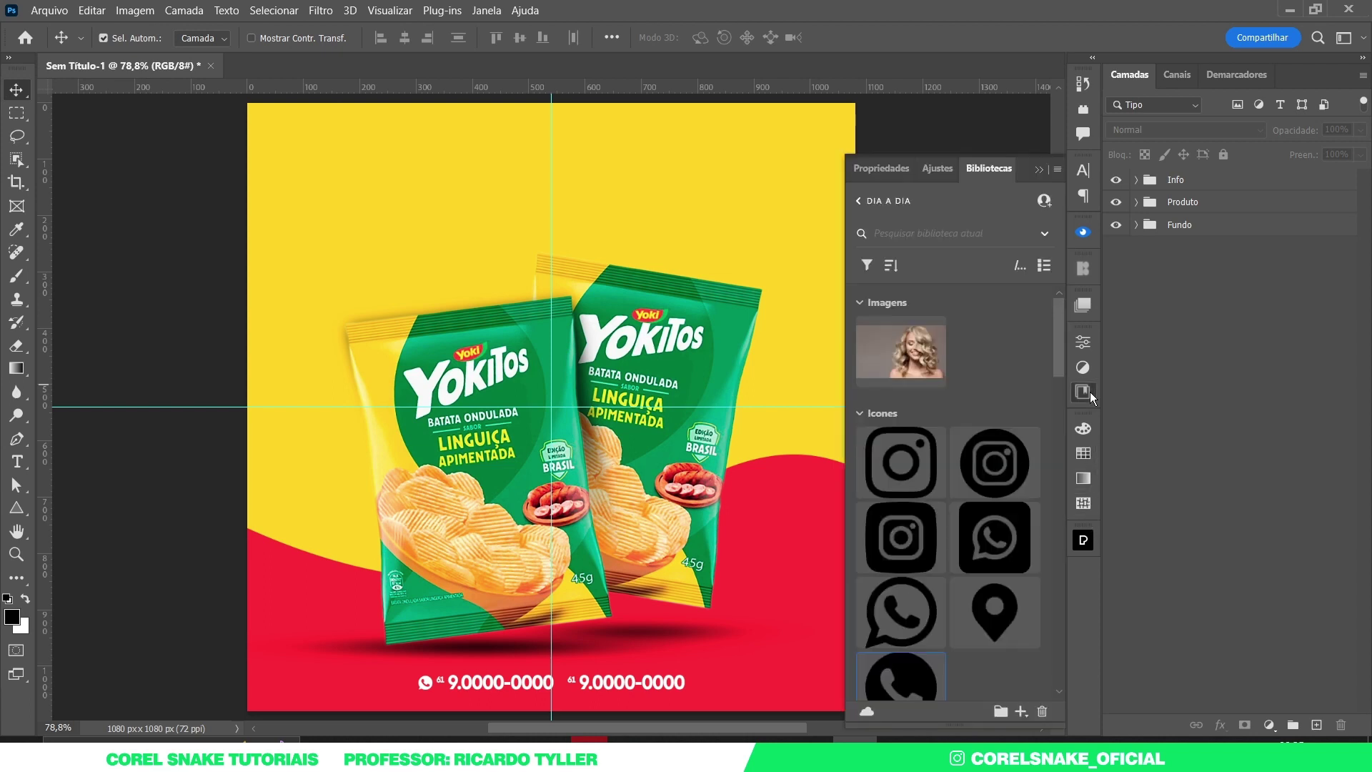
pyautogui.click(859, 200)
pyautogui.click(945, 450)
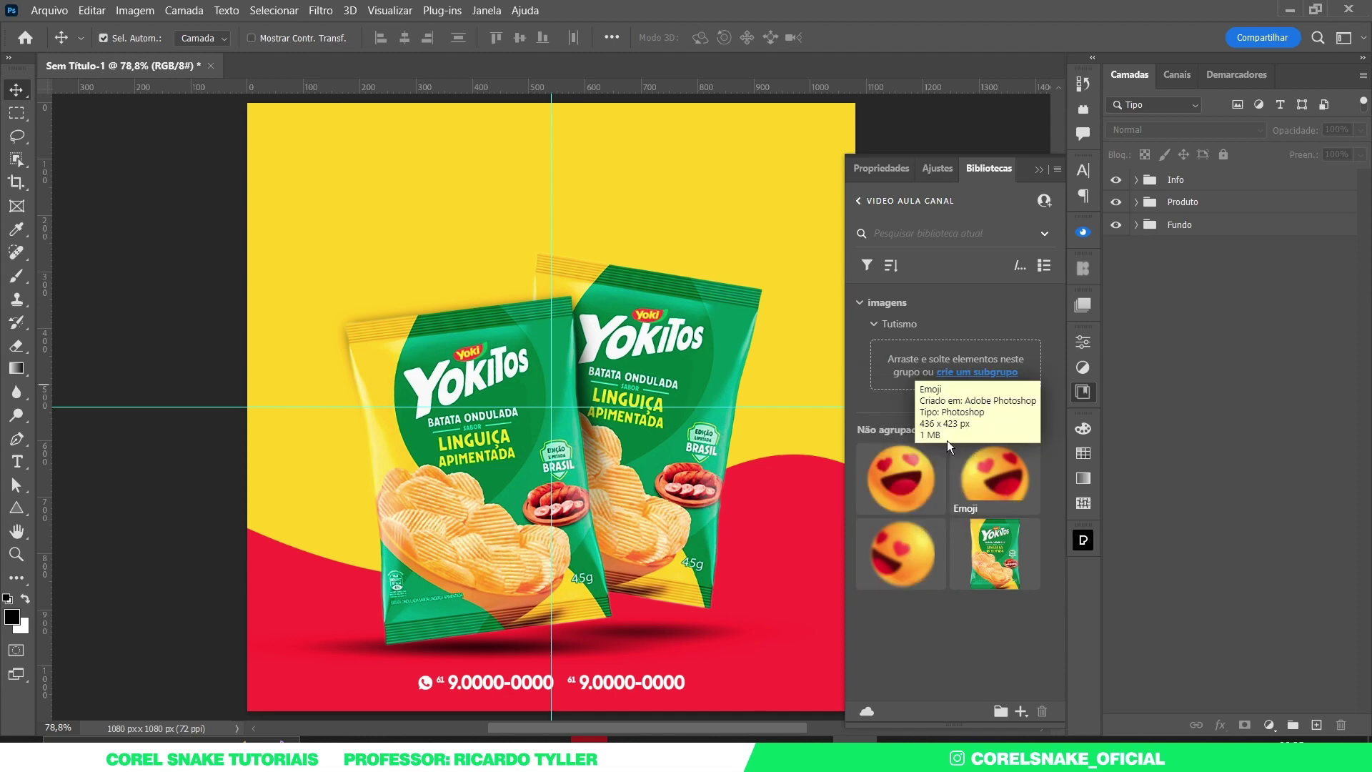
pyautogui.moveTo(915, 478); pyautogui.dragTo(690, 264)
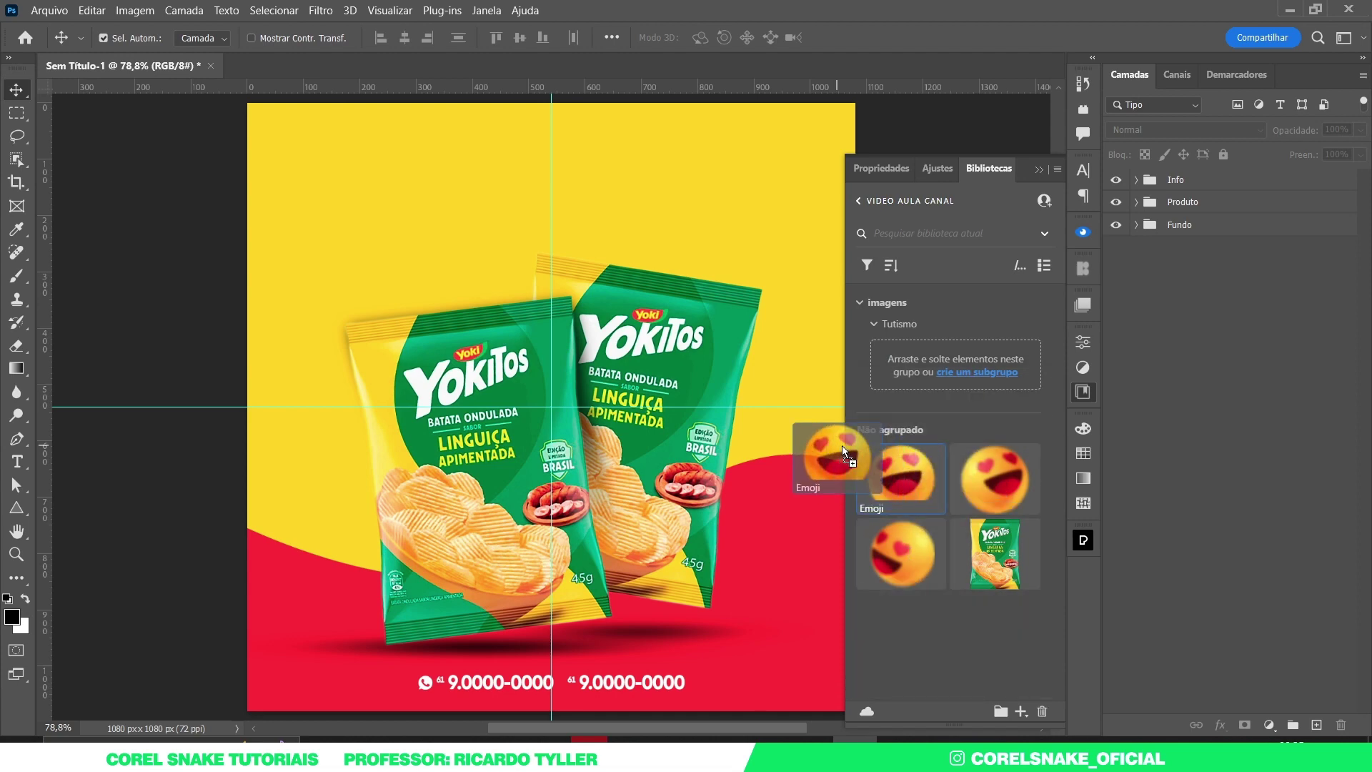
# Shrink the emoji to about 54%, tilt it 20°, and position it over the top edge
pyautogui.moveTo(710, 327); pyautogui.dragTo(661, 310)
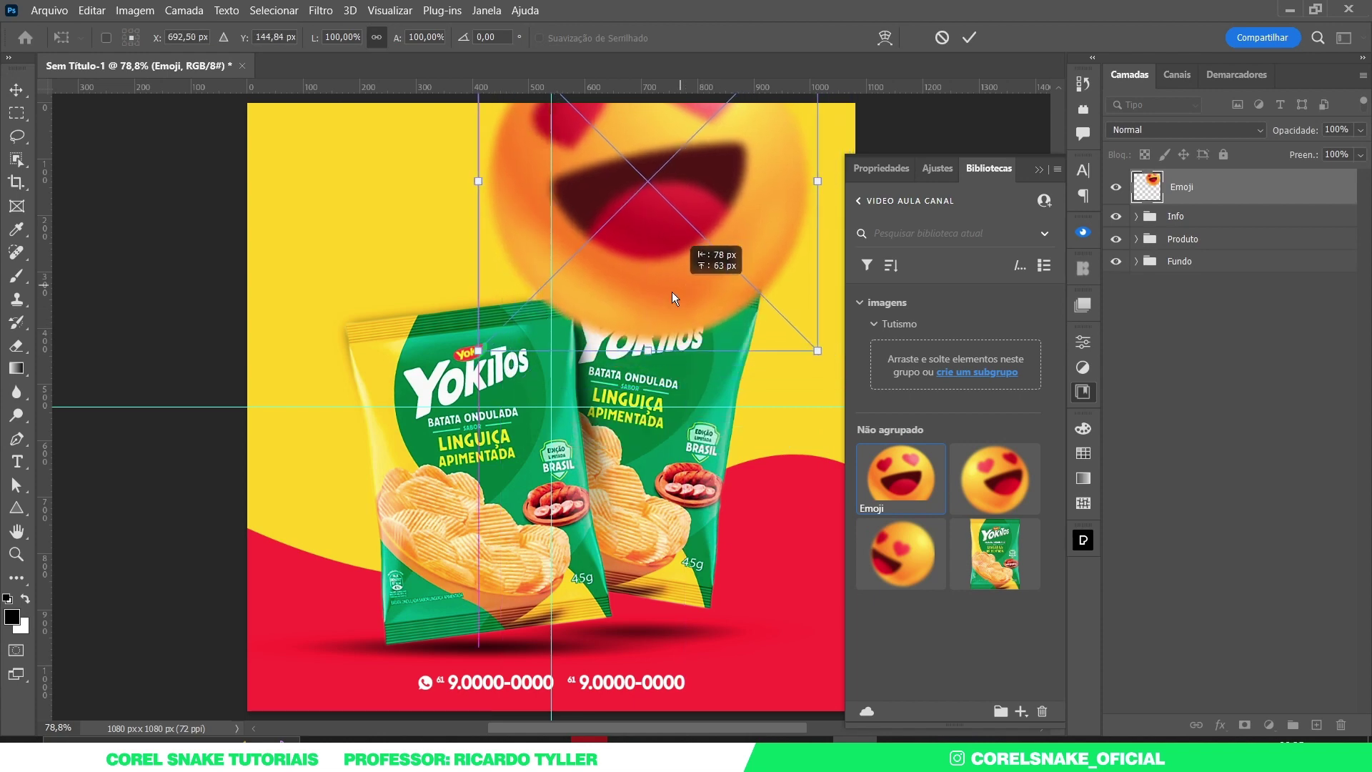
pyautogui.moveTo(802, 372); pyautogui.dragTo(751, 322)
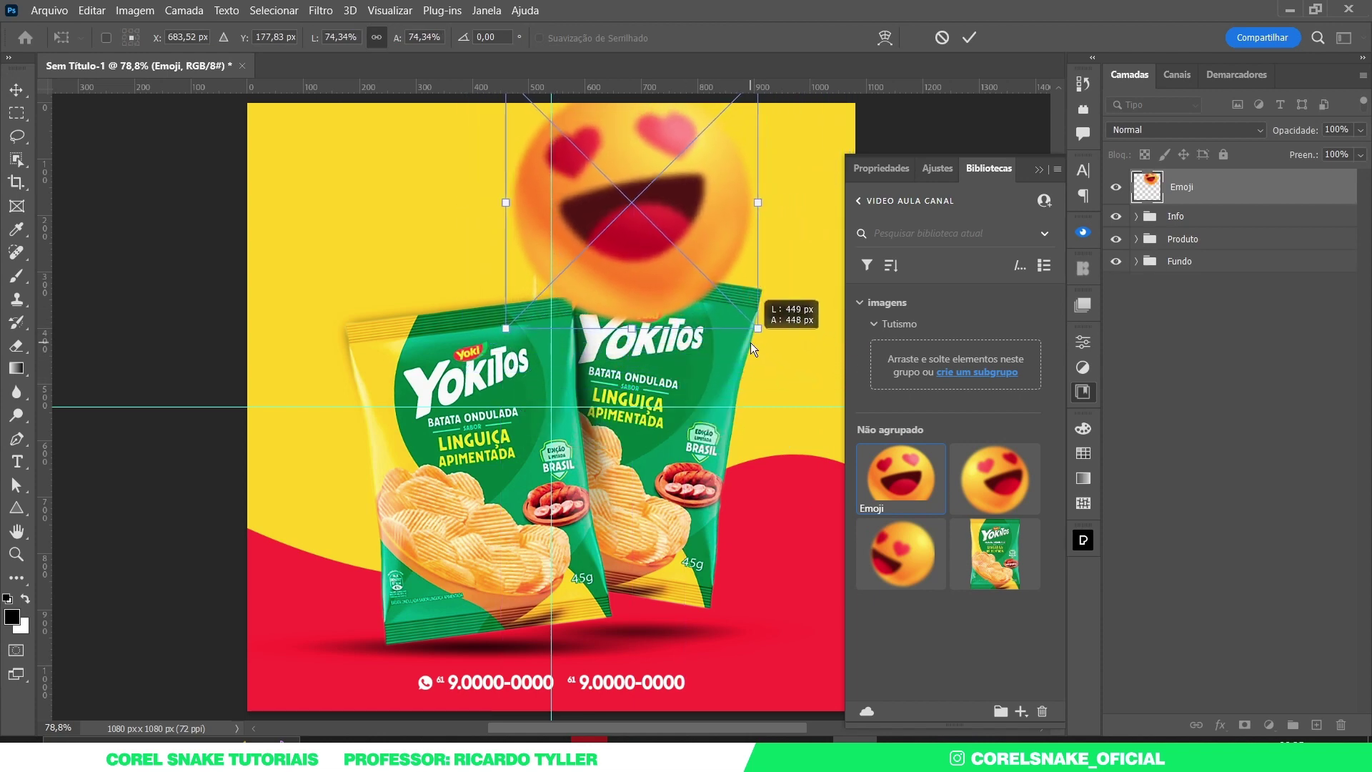
pyautogui.moveTo(777, 276); pyautogui.dragTo(752, 329)
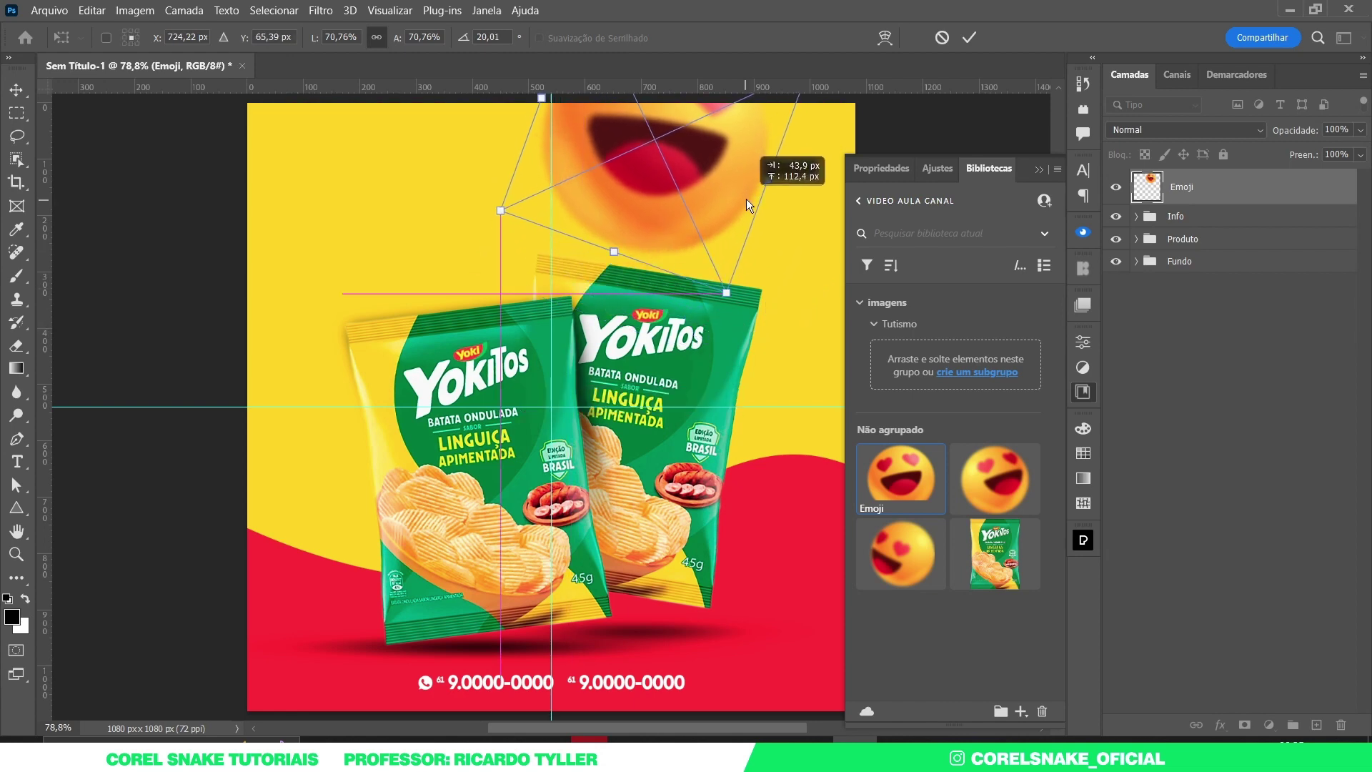
pyautogui.moveTo(722, 264); pyautogui.dragTo(750, 207)
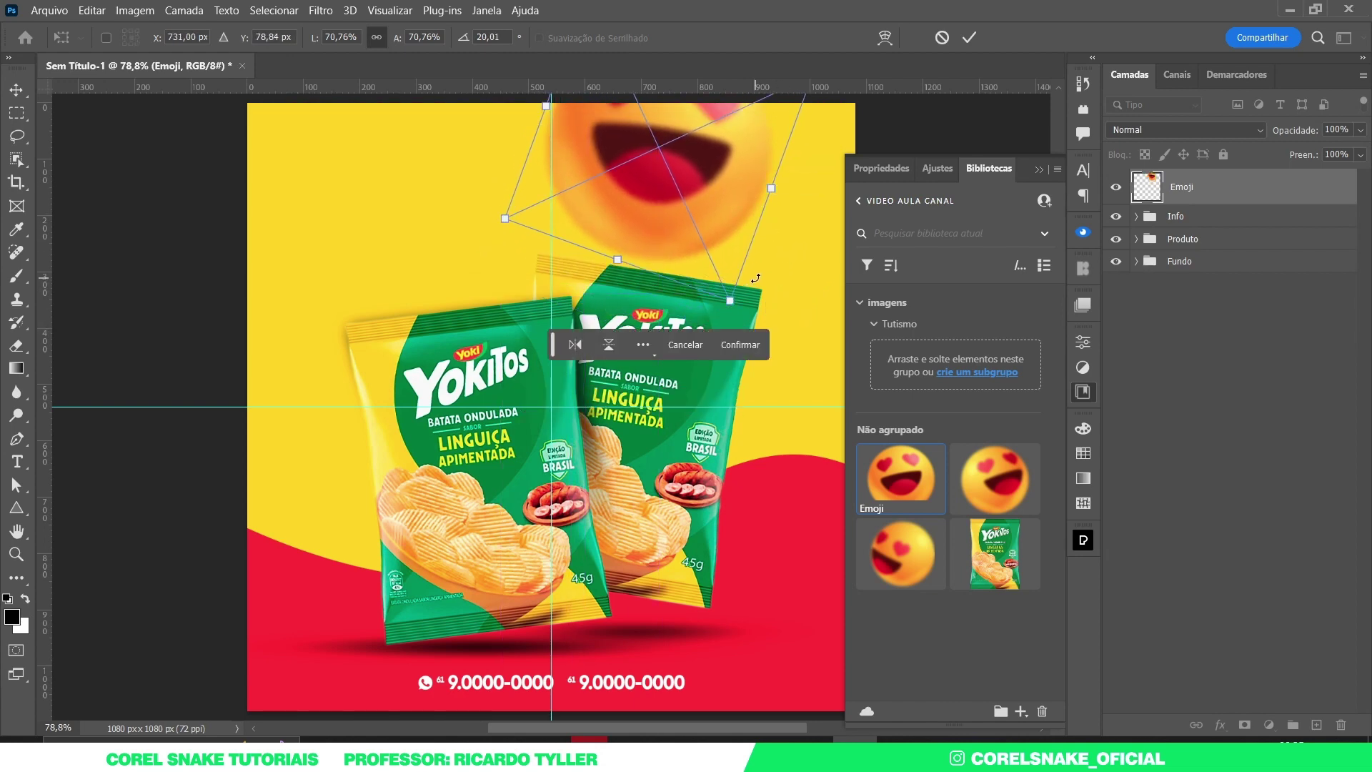
pyautogui.moveTo(729, 293); pyautogui.dragTo(715, 265)
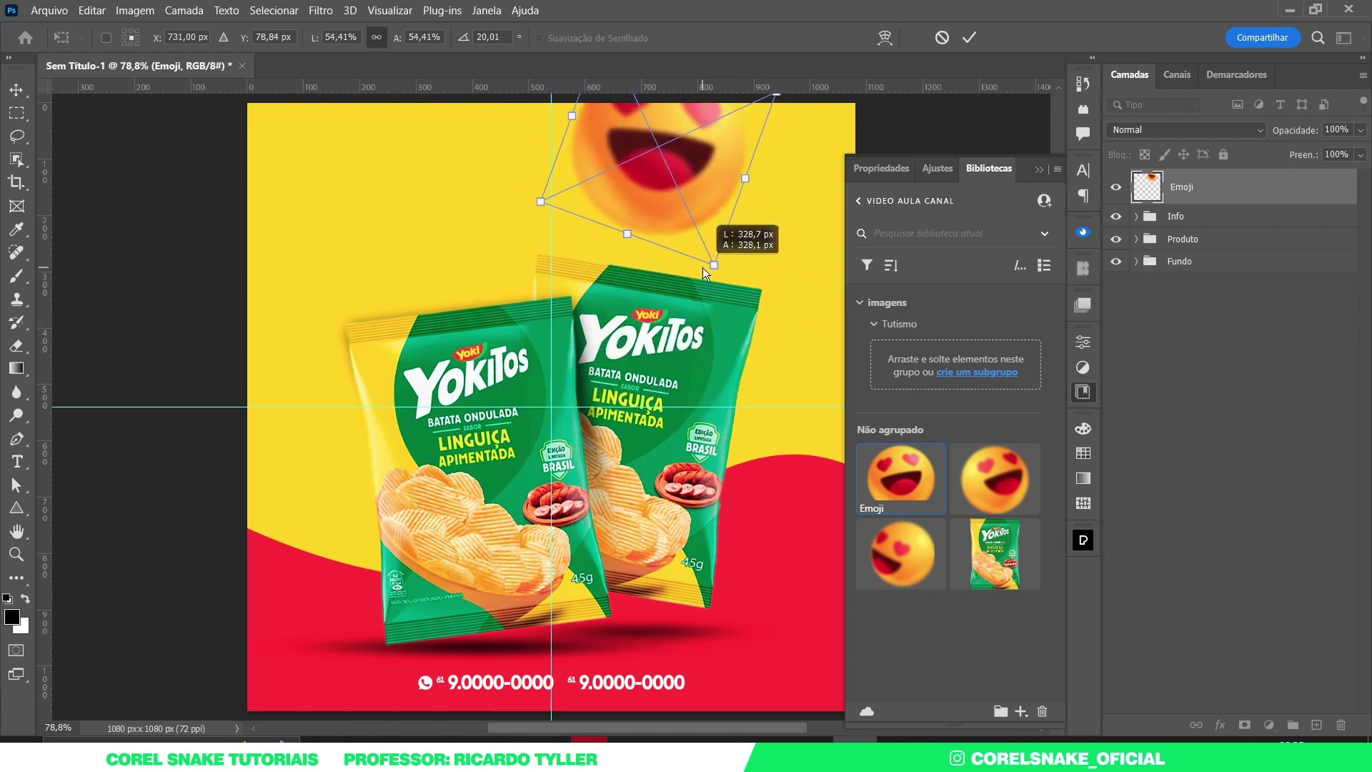
pyautogui.moveTo(691, 212); pyautogui.dragTo(710, 197)
pyautogui.press('Return')
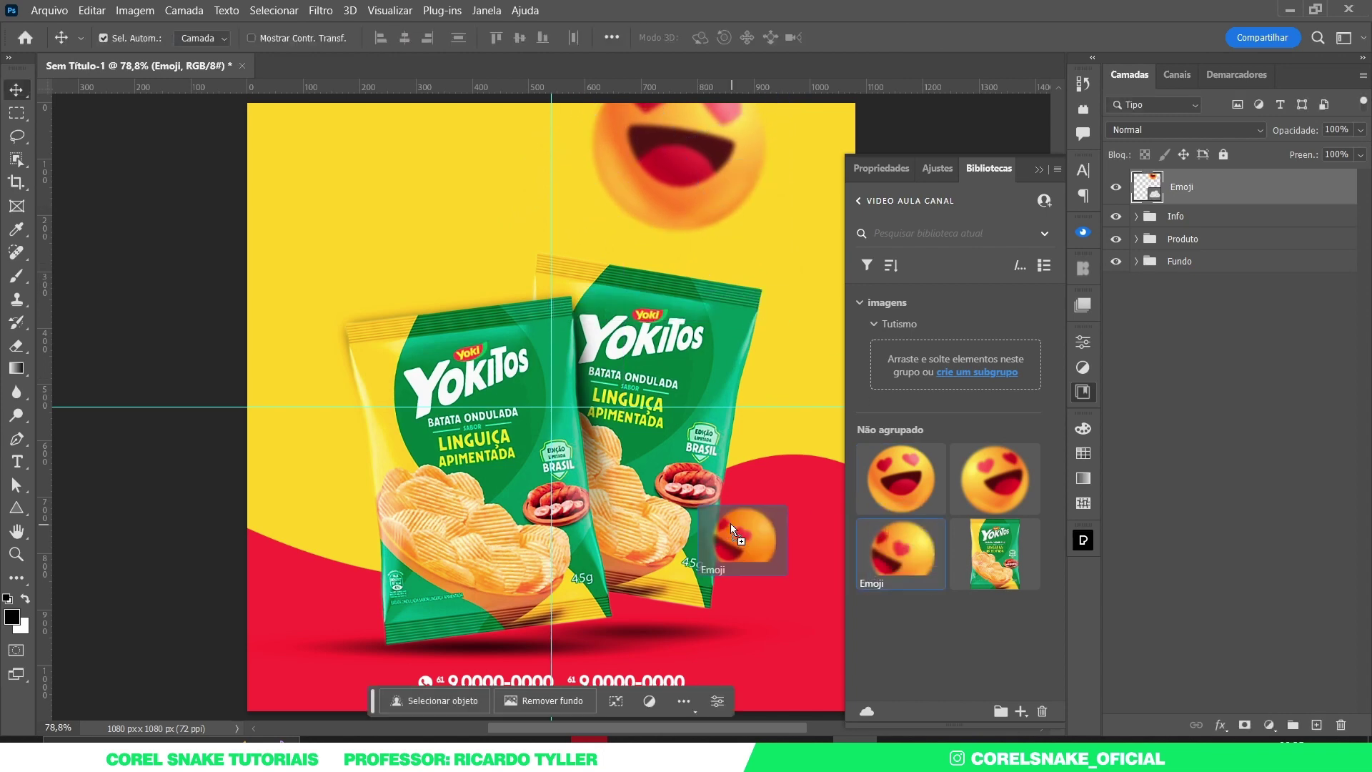
# Place a second heart-eyed emoji at about 57% size on the right edge
pyautogui.moveTo(899, 546); pyautogui.dragTo(761, 524)
pyautogui.moveTo(831, 415); pyautogui.dragTo(781, 460)
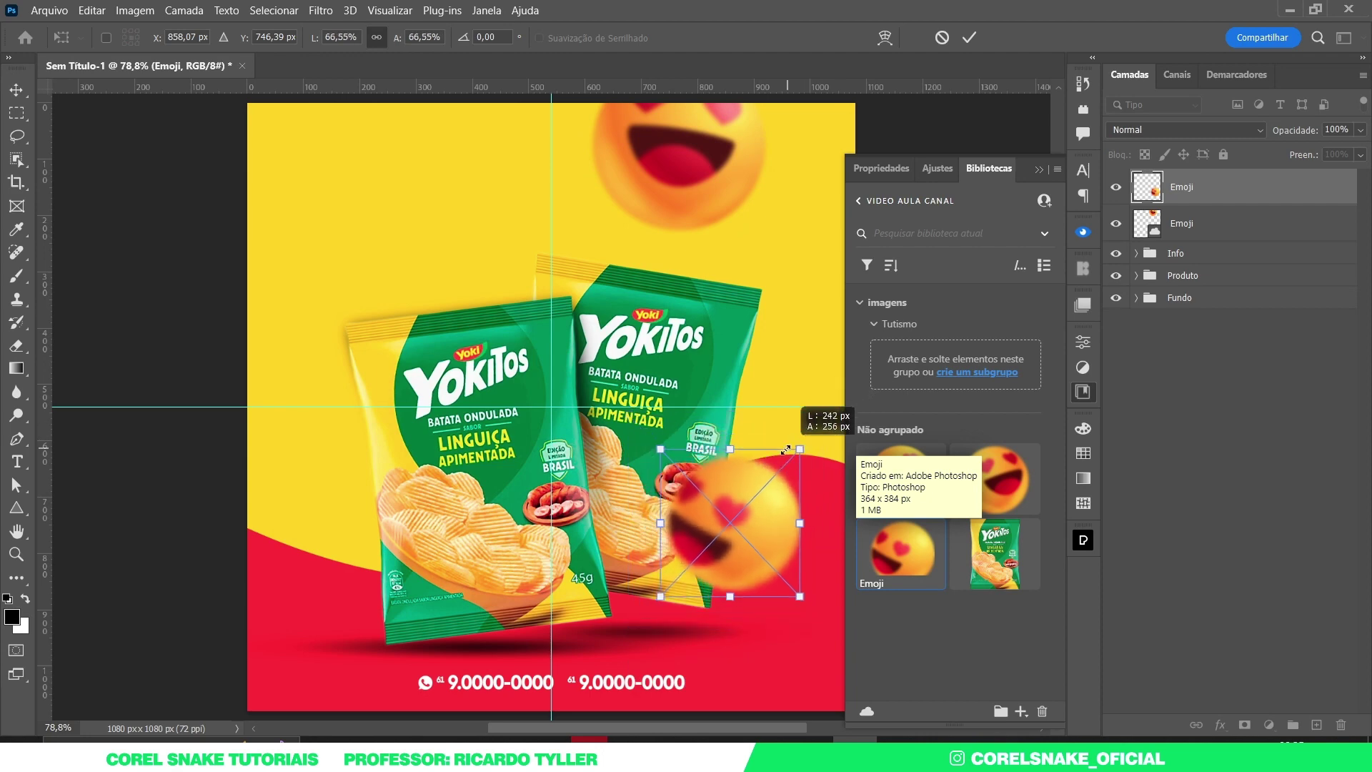
pyautogui.moveTo(741, 543); pyautogui.dragTo(796, 519)
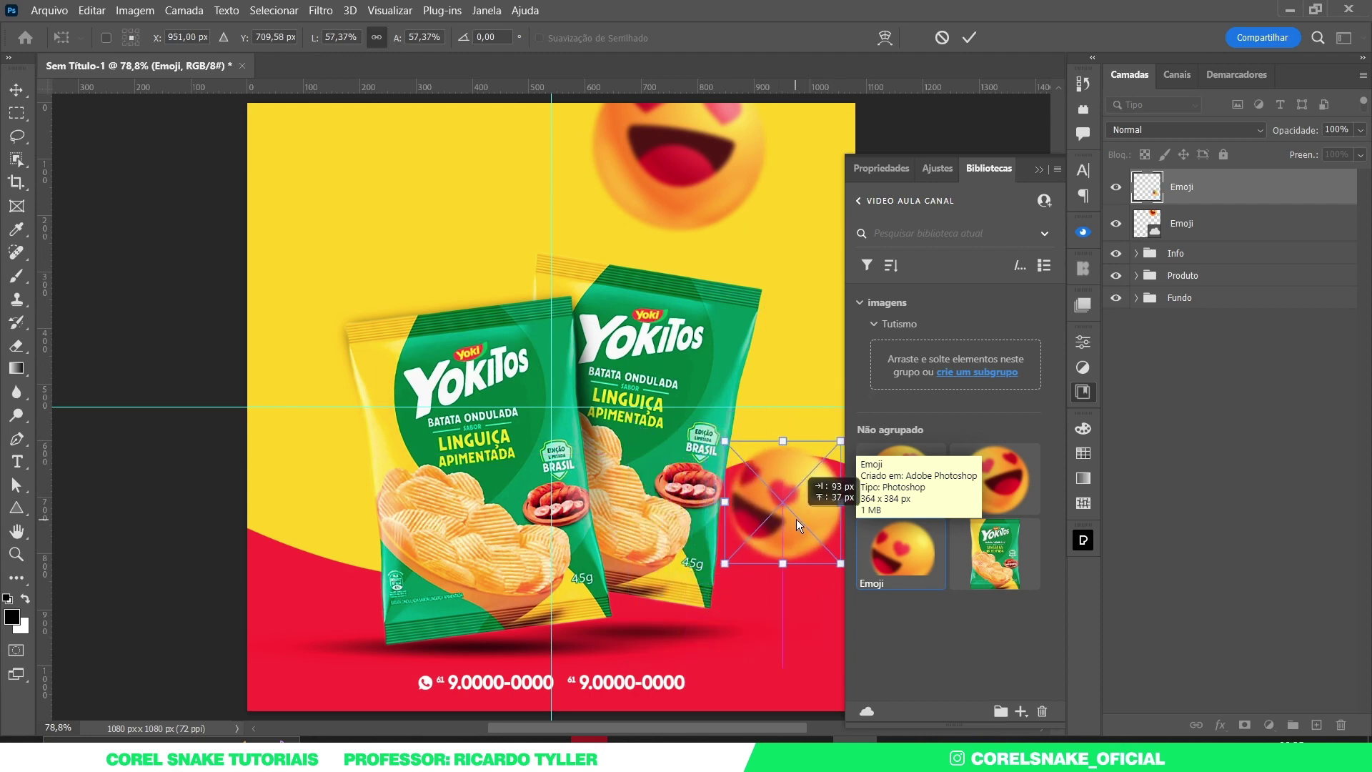
pyautogui.press('Return')
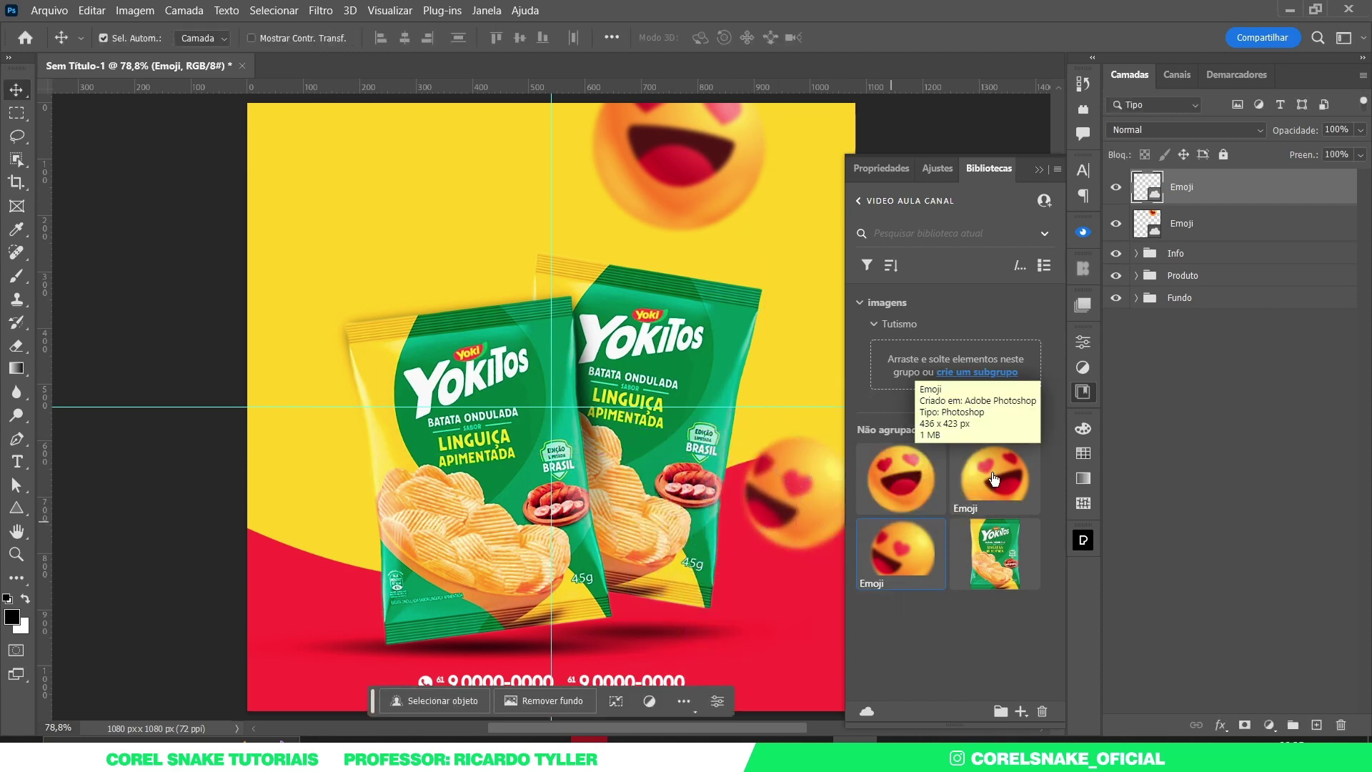
# Place a third emoji at about 74% size in the bottom-left corner, then close Libraries
pyautogui.moveTo(965, 510); pyautogui.dragTo(391, 591)
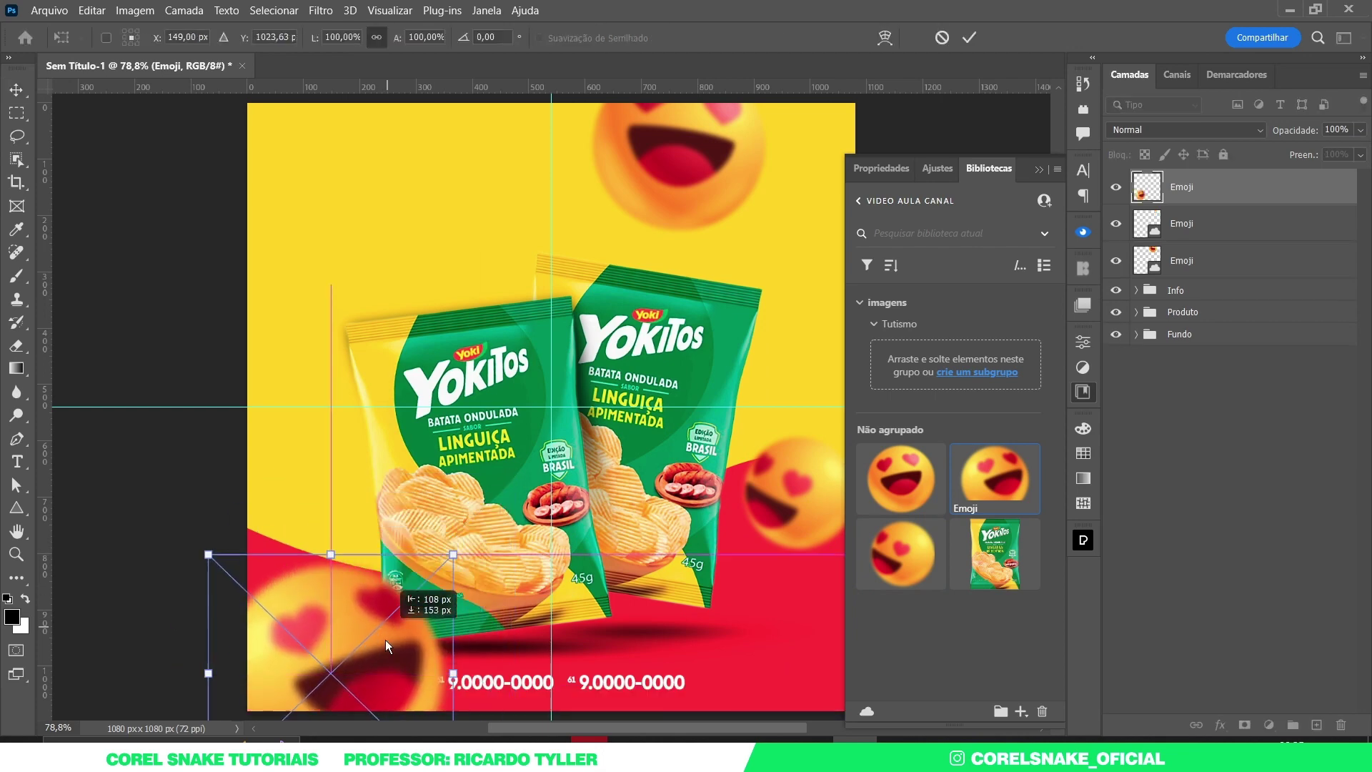
pyautogui.moveTo(453, 559); pyautogui.dragTo(379, 684)
pyautogui.moveTo(440, 599); pyautogui.dragTo(376, 630)
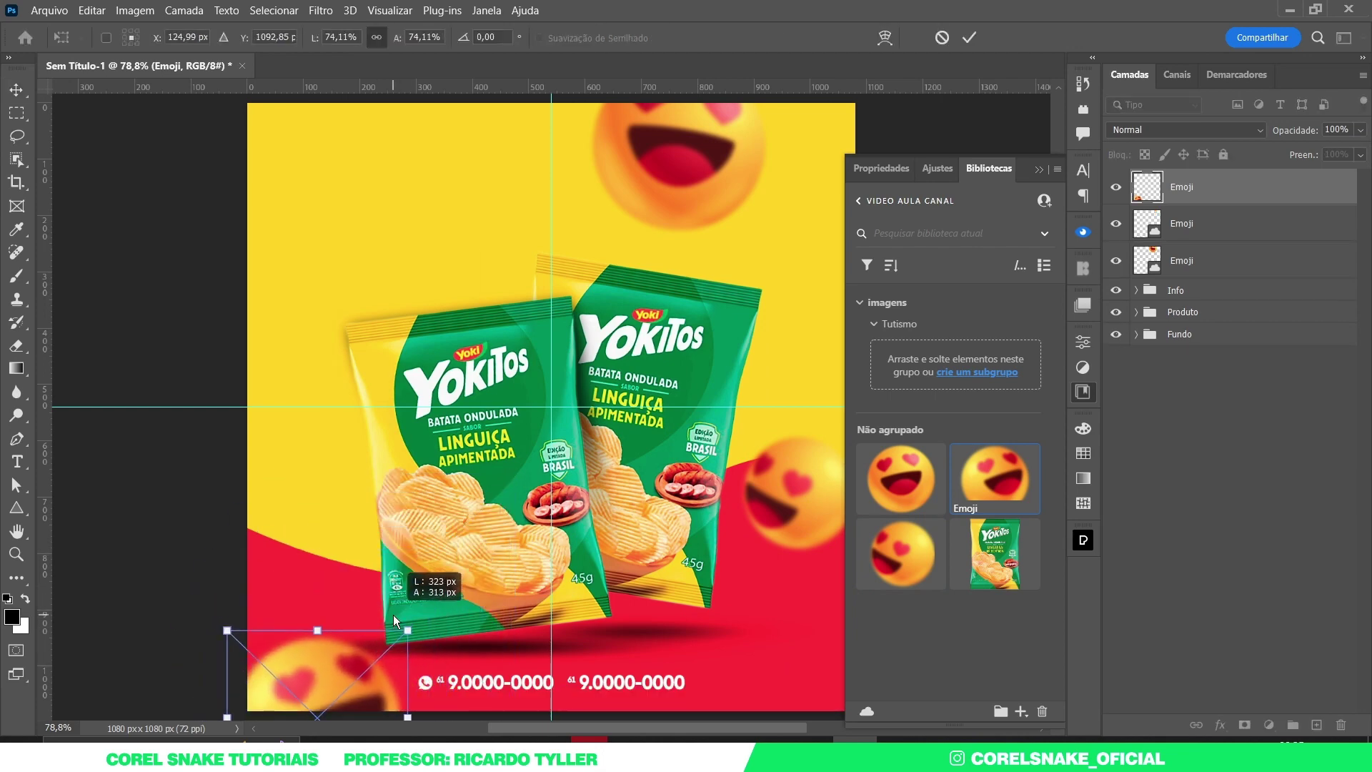
pyautogui.moveTo(323, 668); pyautogui.dragTo(333, 664)
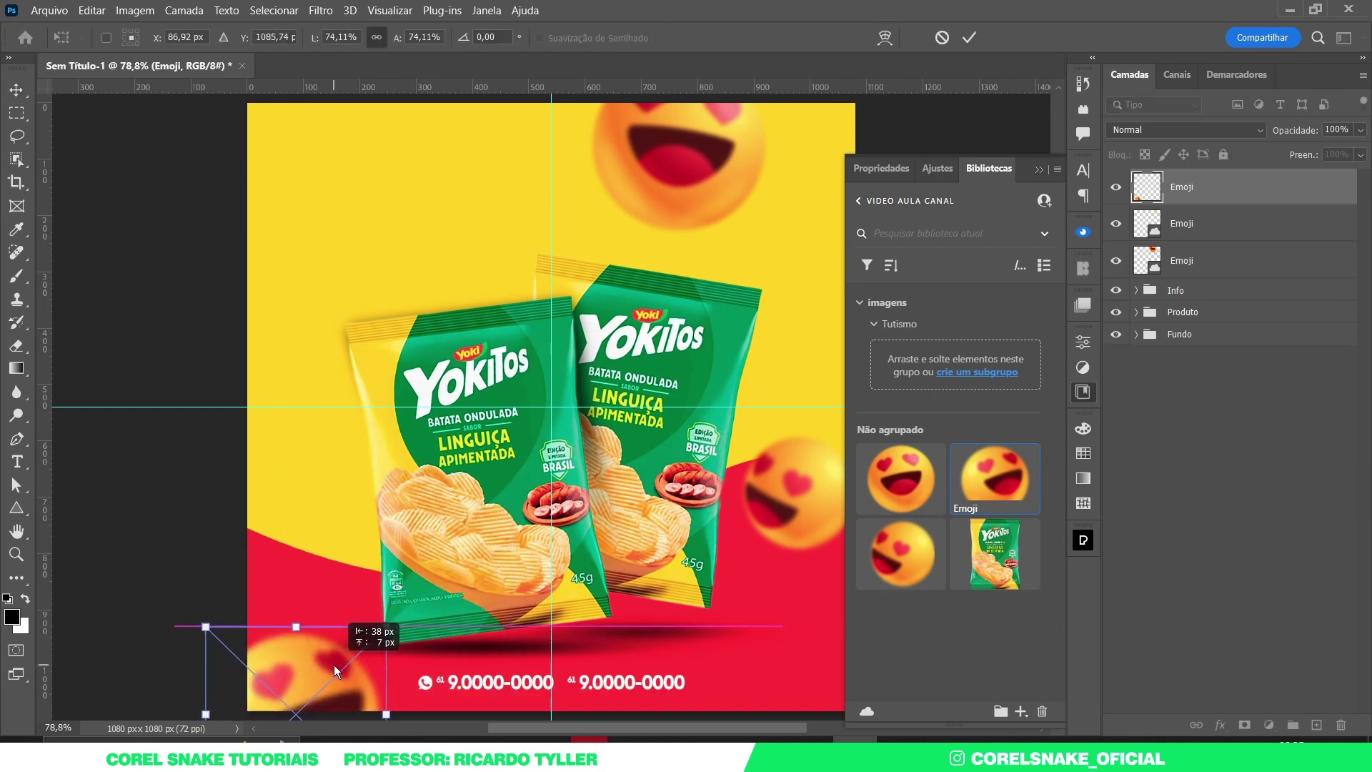
pyautogui.press('Return')
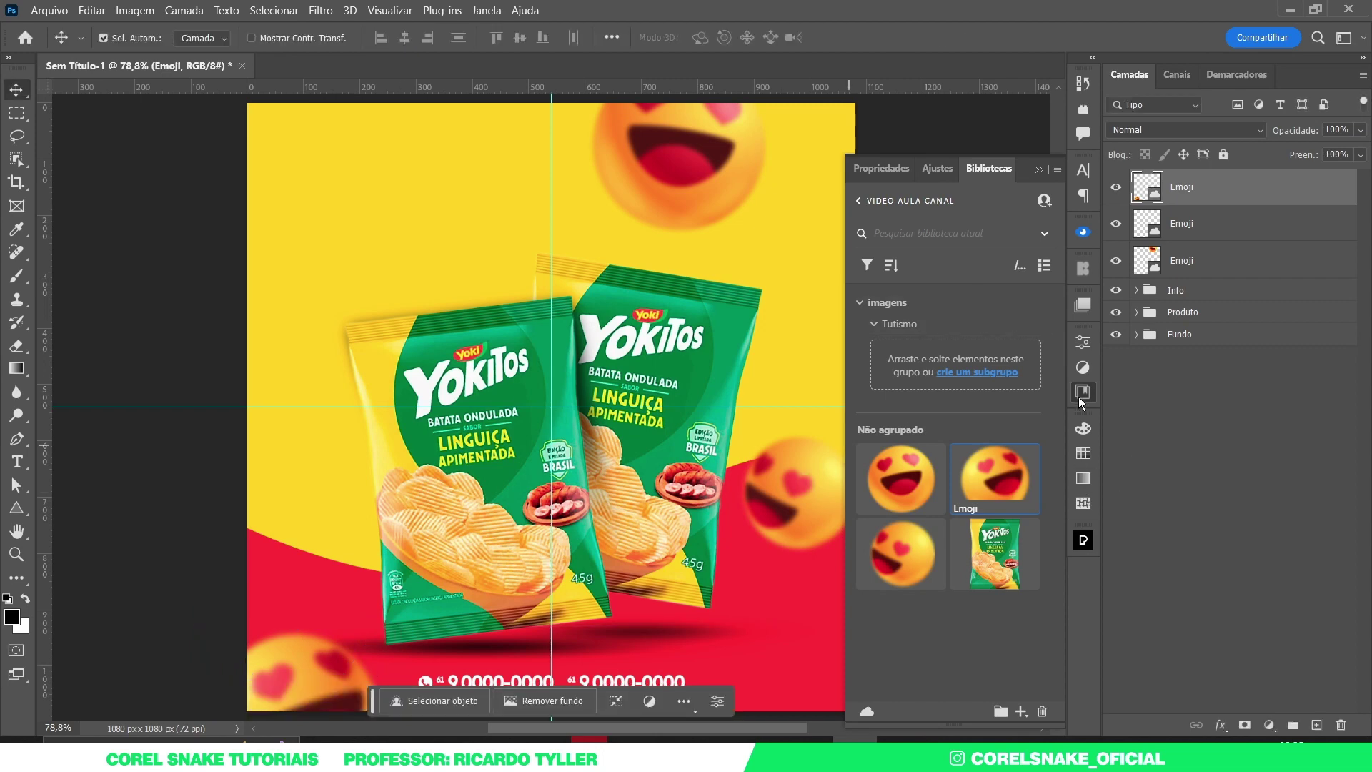
pyautogui.click(1082, 391)
pyautogui.scroll(-2, 708, 364)
# Nudge the top emoji slightly to the right
pyautogui.click(867, 514)
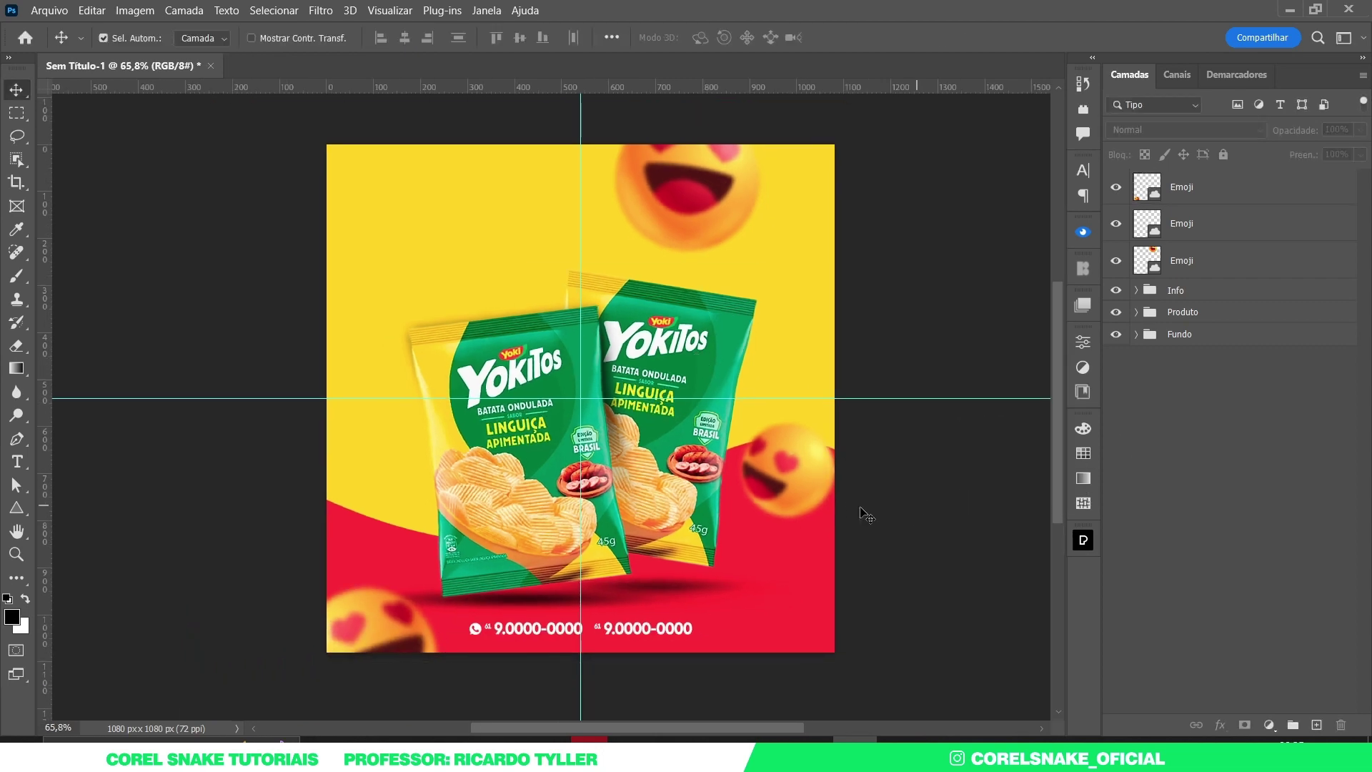
pyautogui.moveTo(705, 187); pyautogui.dragTo(769, 214)
pyautogui.click(858, 316)
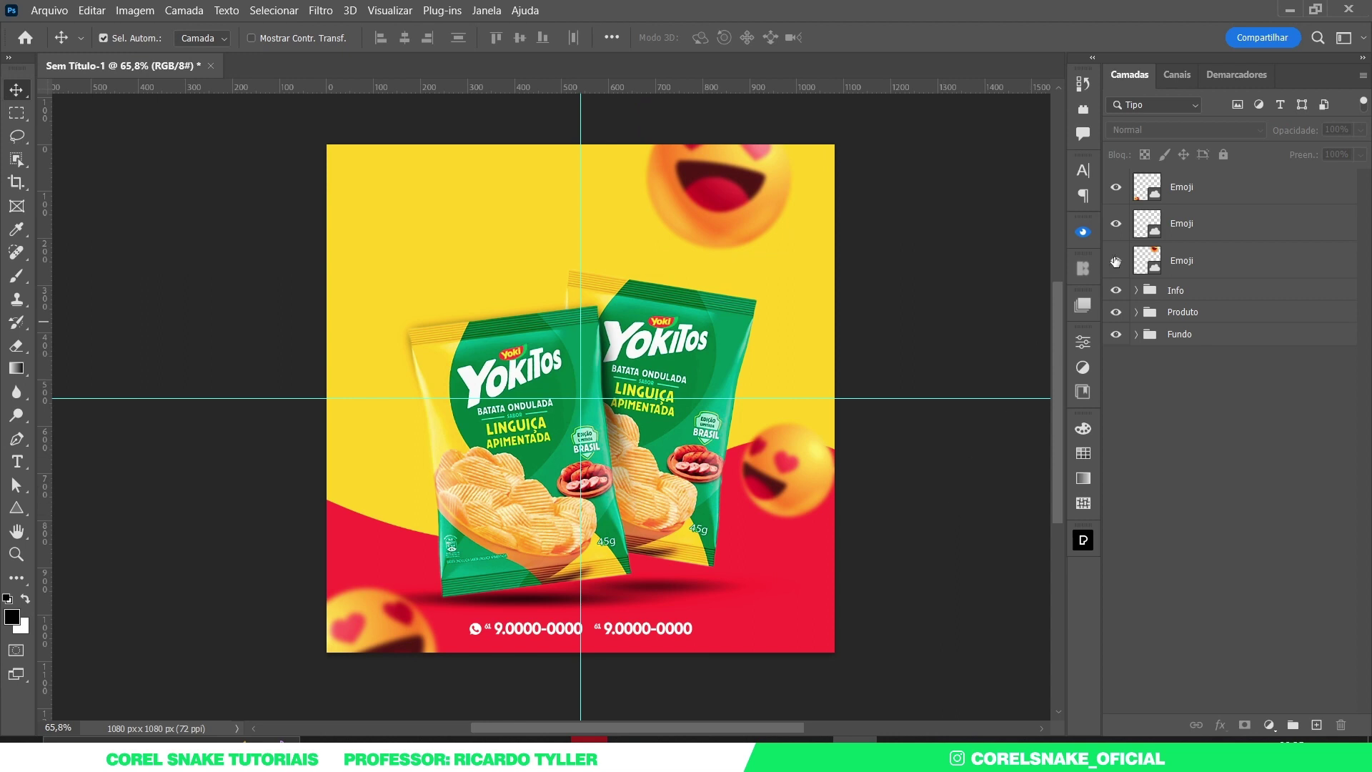
# Group the three Emoji layers into a folder named Elementos
pyautogui.click(1199, 266)
pyautogui.keyDown('shift'); pyautogui.click(1202, 189); pyautogui.keyUp('shift')
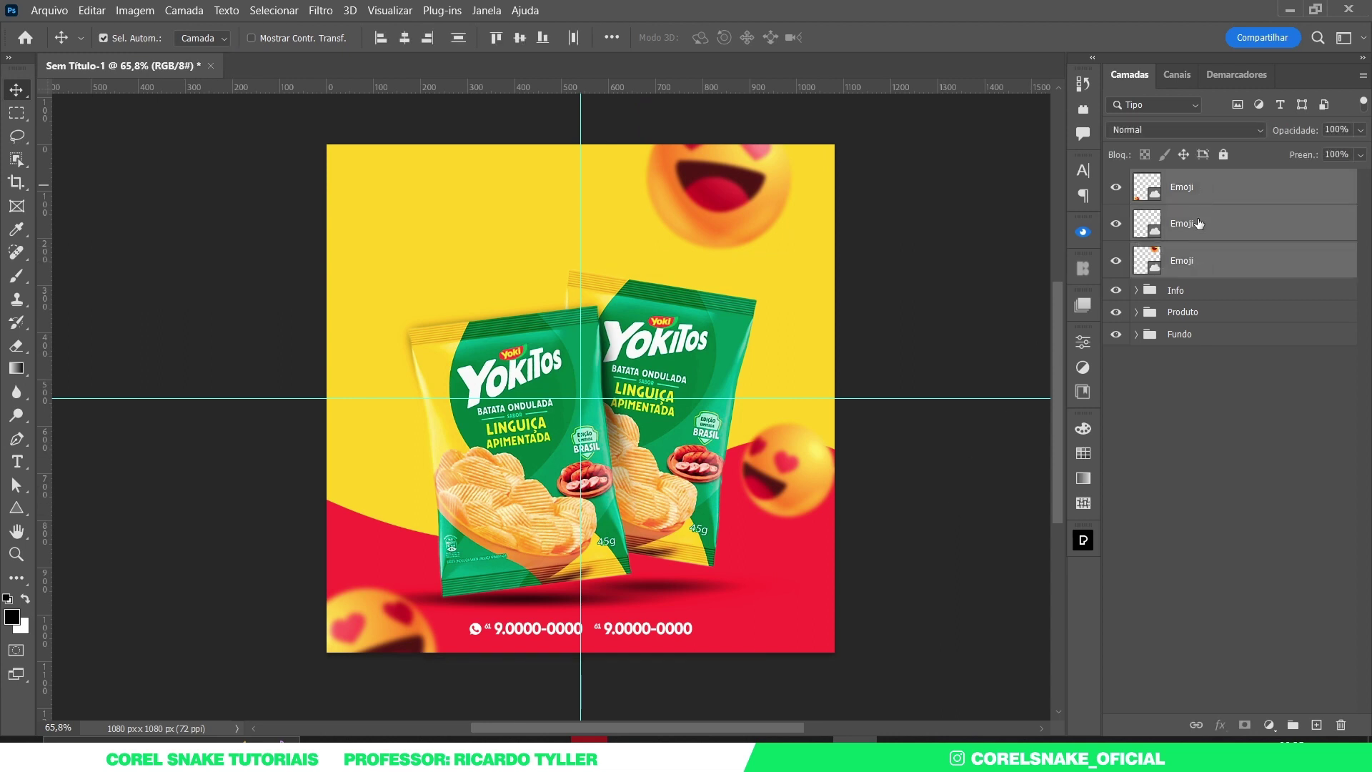
pyautogui.hotkey('ctrl', 'g')
pyautogui.doubleClick(1185, 181)
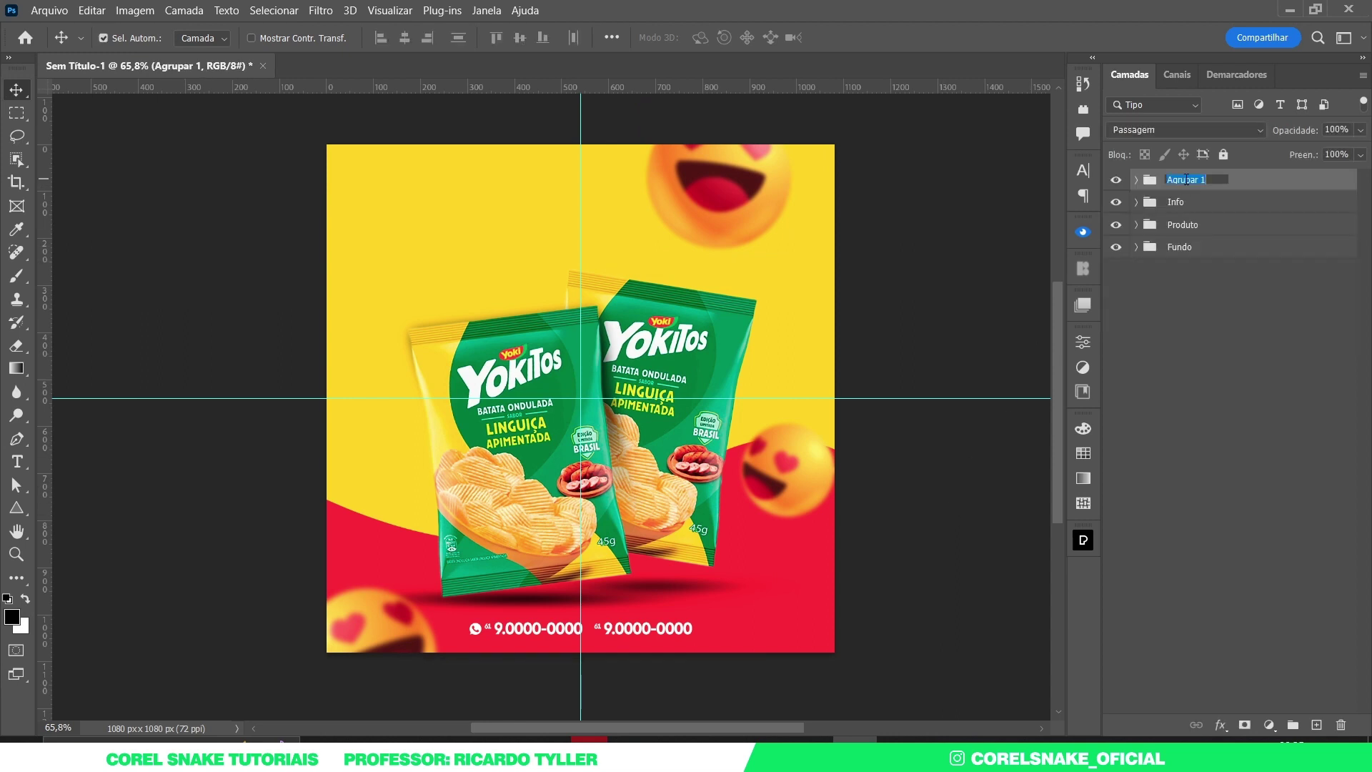
pyautogui.write('Elementos')
pyautogui.press('Return')
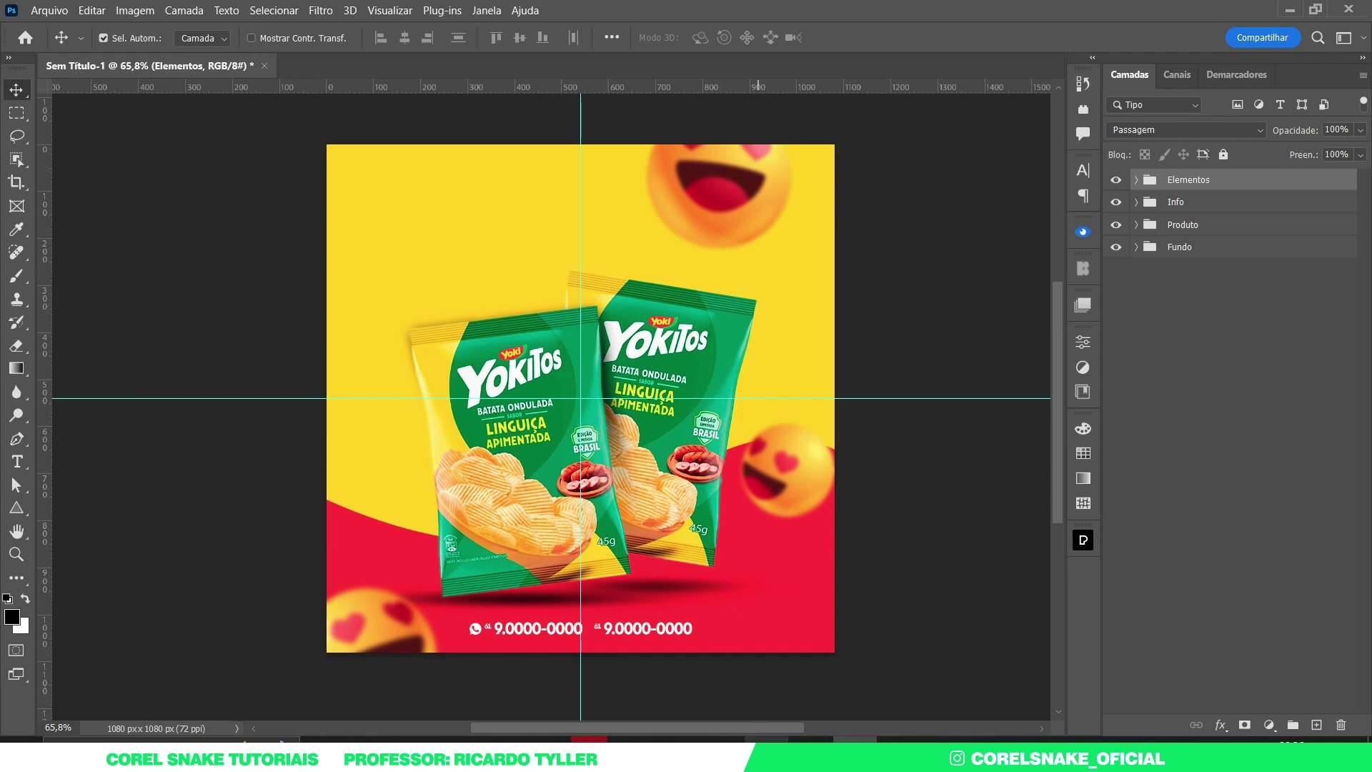
# Switch from the Yokitos ad in Photoshop to Illustrator's Home screen
pyautogui.click(766, 739)
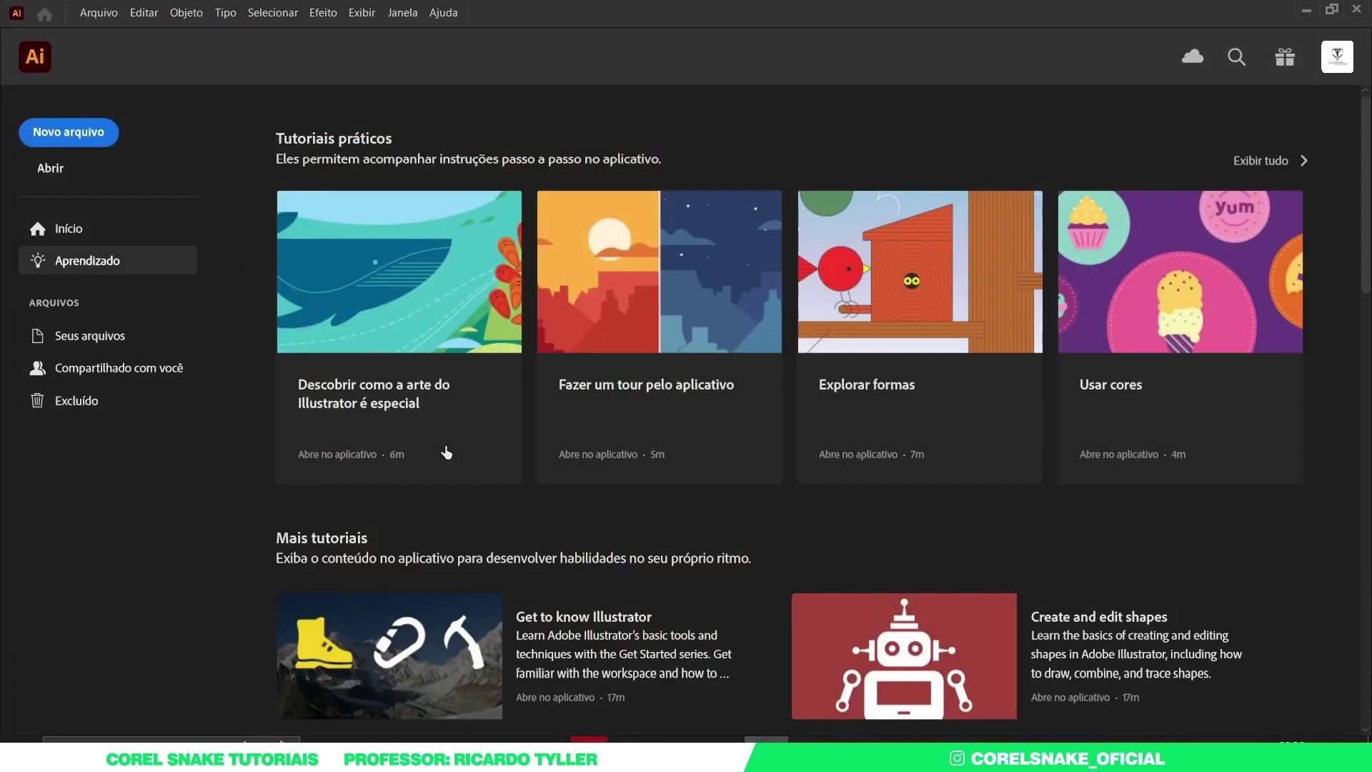
# Create a blank 1080 × 1080 px RGB document from the Personalizado preset
pyautogui.click(83, 133)
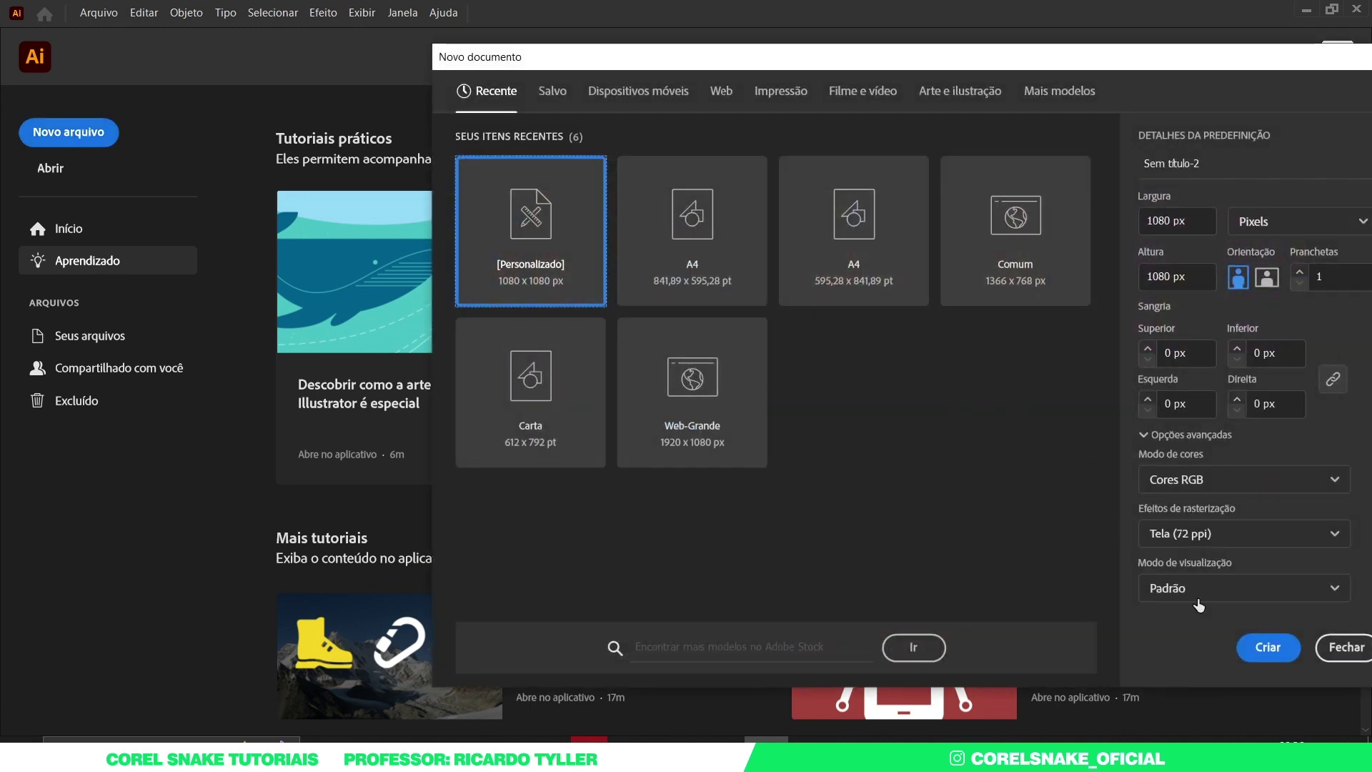
pyautogui.click(1268, 647)
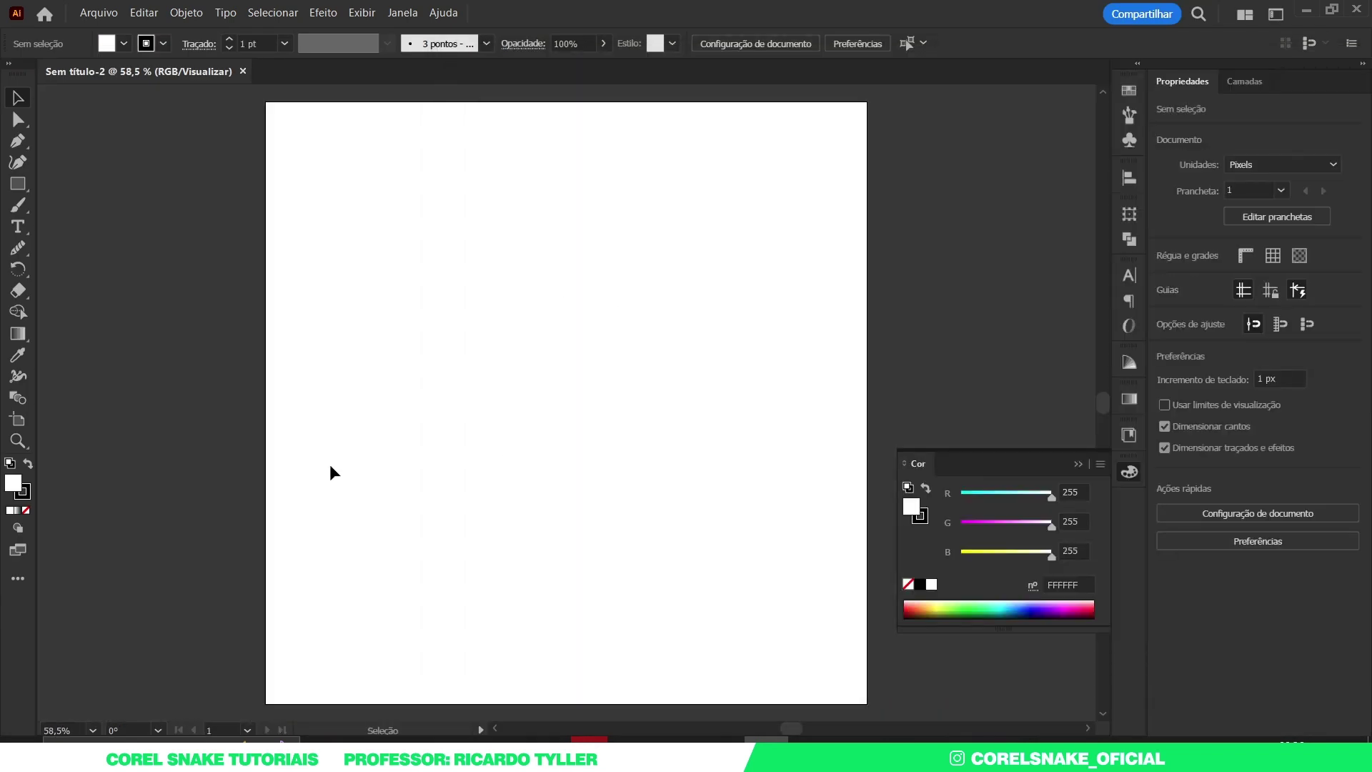
pyautogui.click(20, 186)
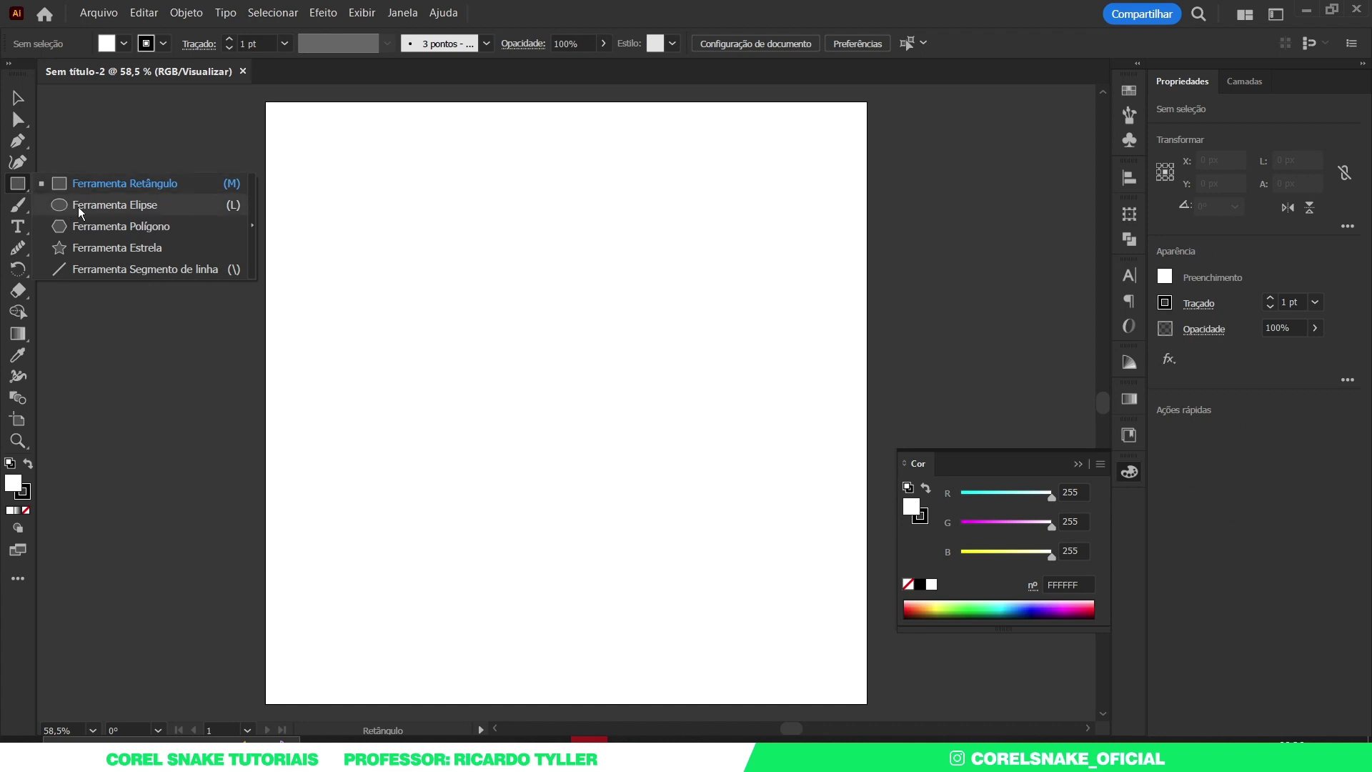
# Draw a three-pointed star to form a triangle on the page
pyautogui.click(107, 248)
pyautogui.moveTo(439, 273); pyautogui.dragTo(499, 414)
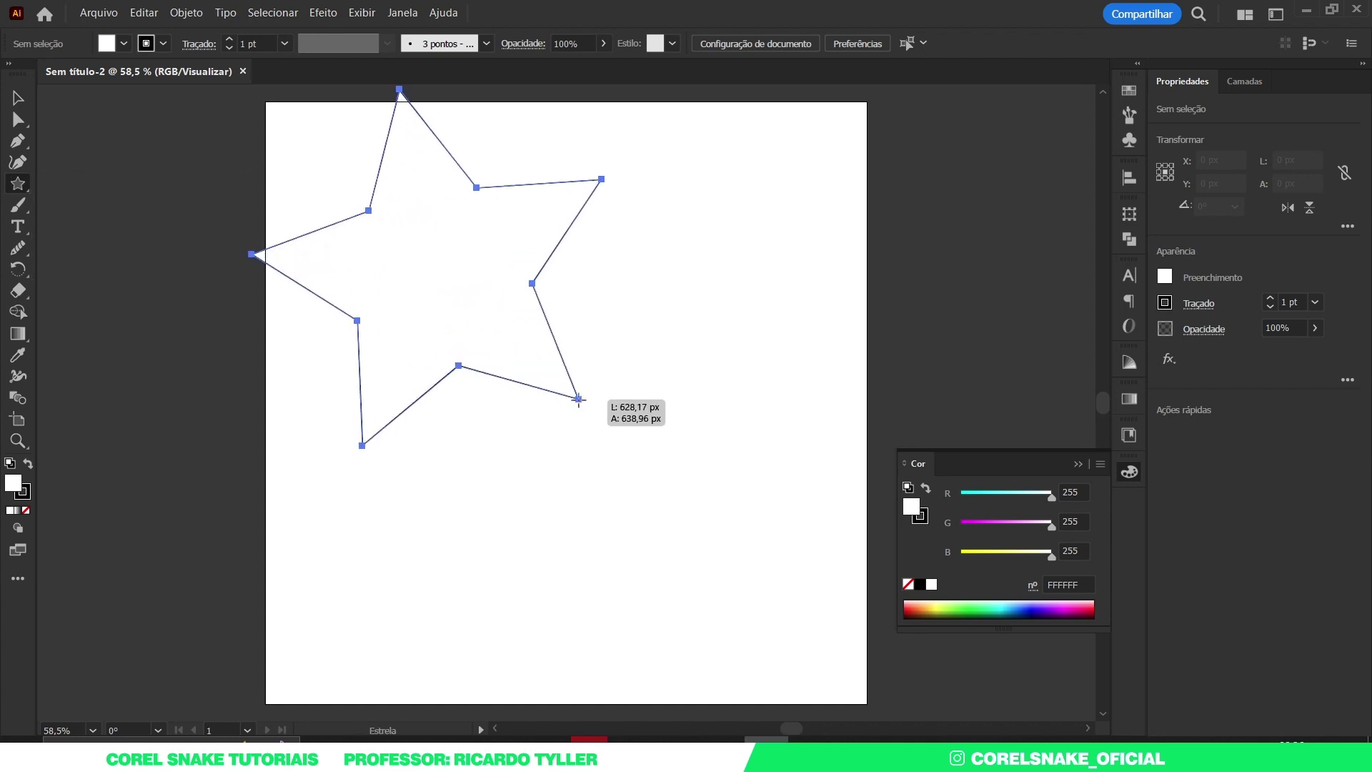
pyautogui.press('Down')
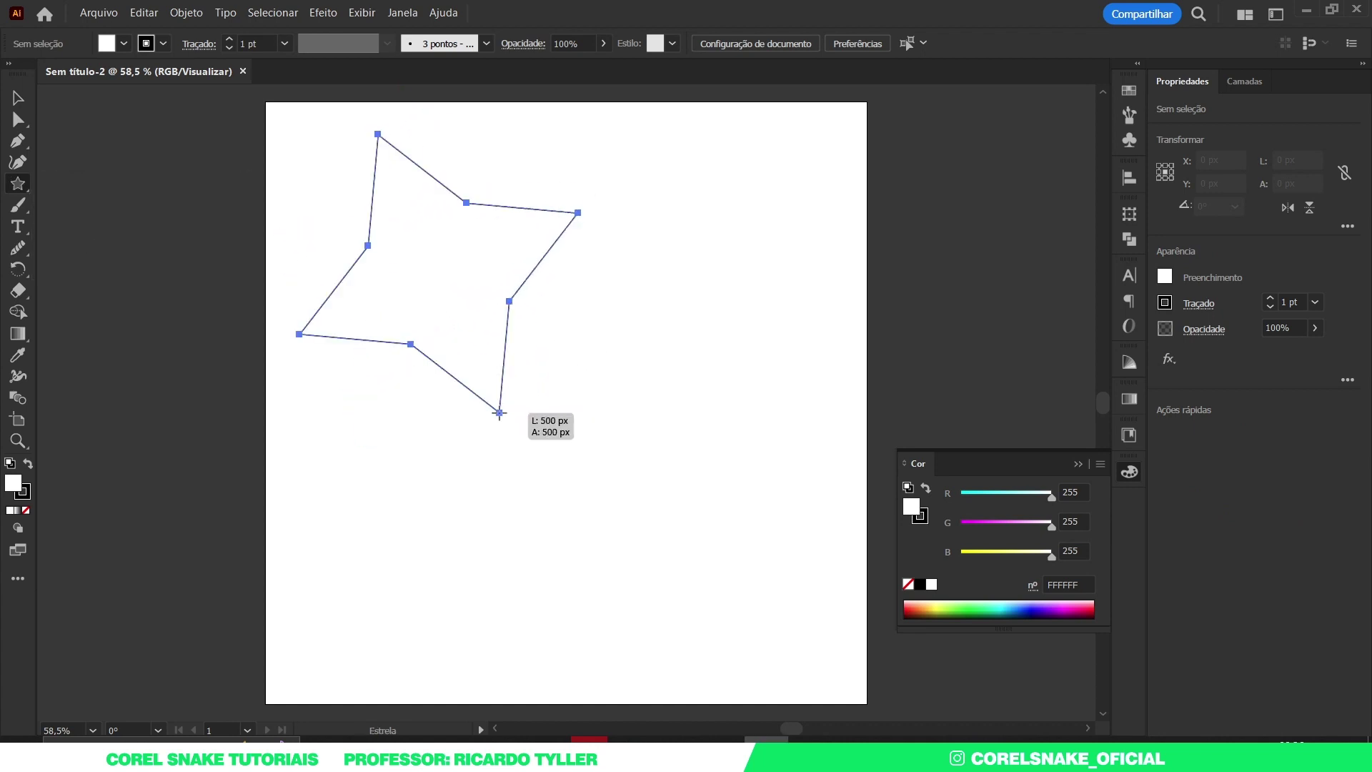
pyautogui.press('Down')
pyautogui.moveTo(499, 413); pyautogui.dragTo(586, 264)
# Center the triangle, rotate it to point right, and round its corners to about 66 px
pyautogui.press('v')
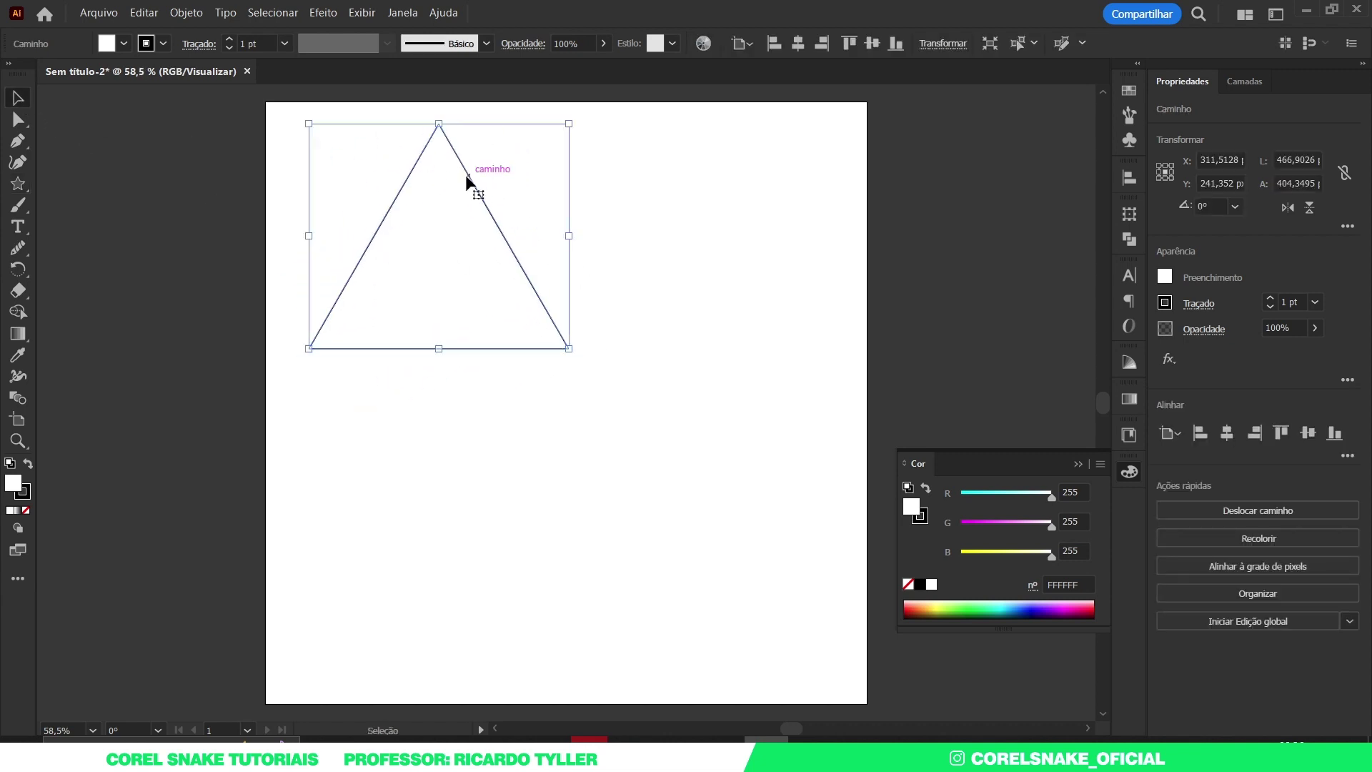
pyautogui.moveTo(468, 183); pyautogui.dragTo(571, 314)
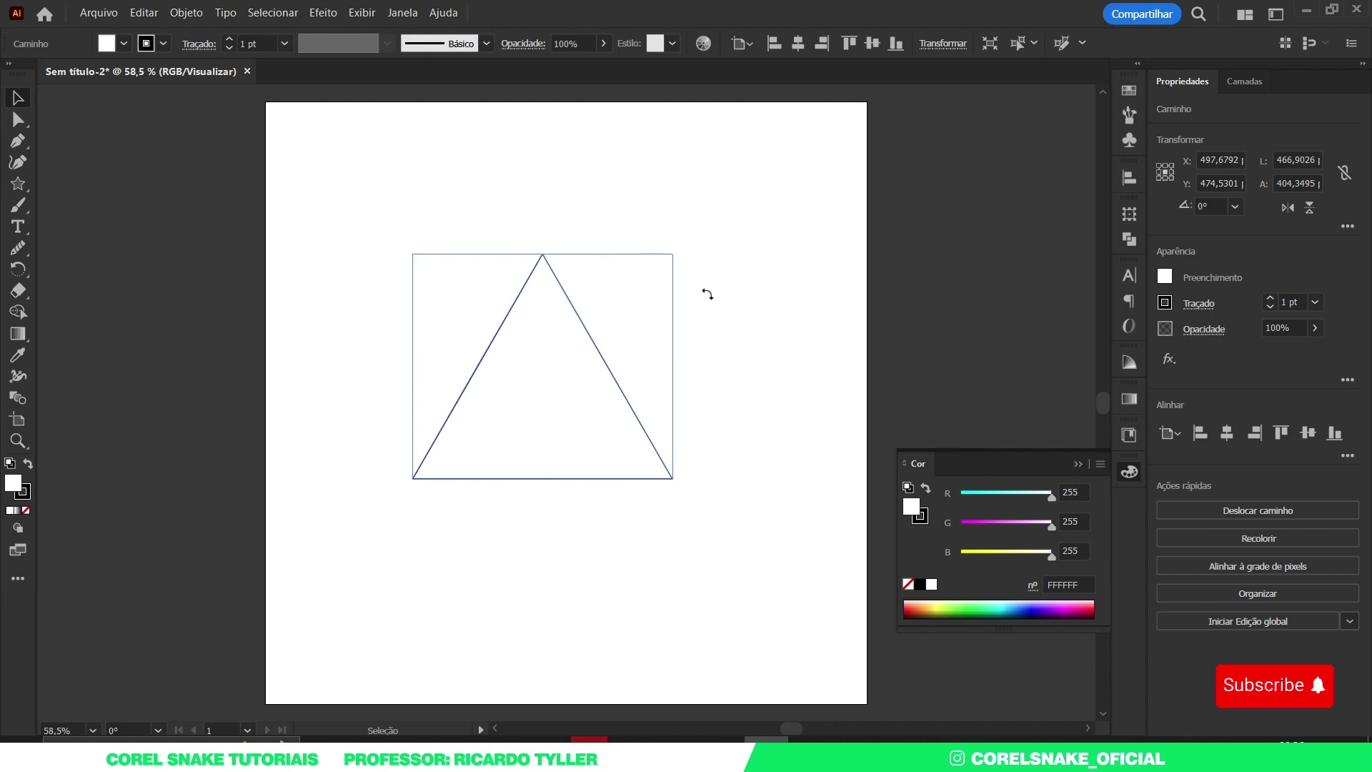
pyautogui.moveTo(708, 294); pyautogui.dragTo(686, 472)
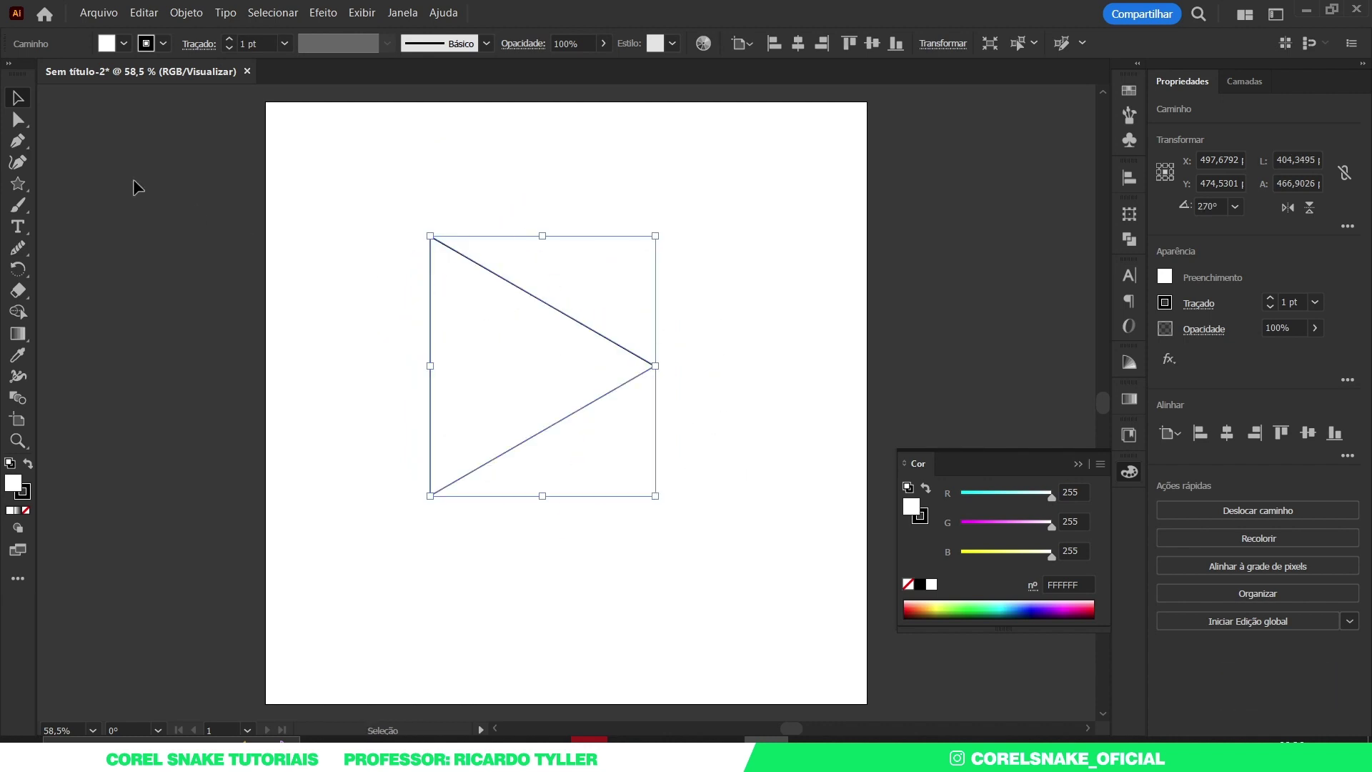
pyautogui.click(18, 120)
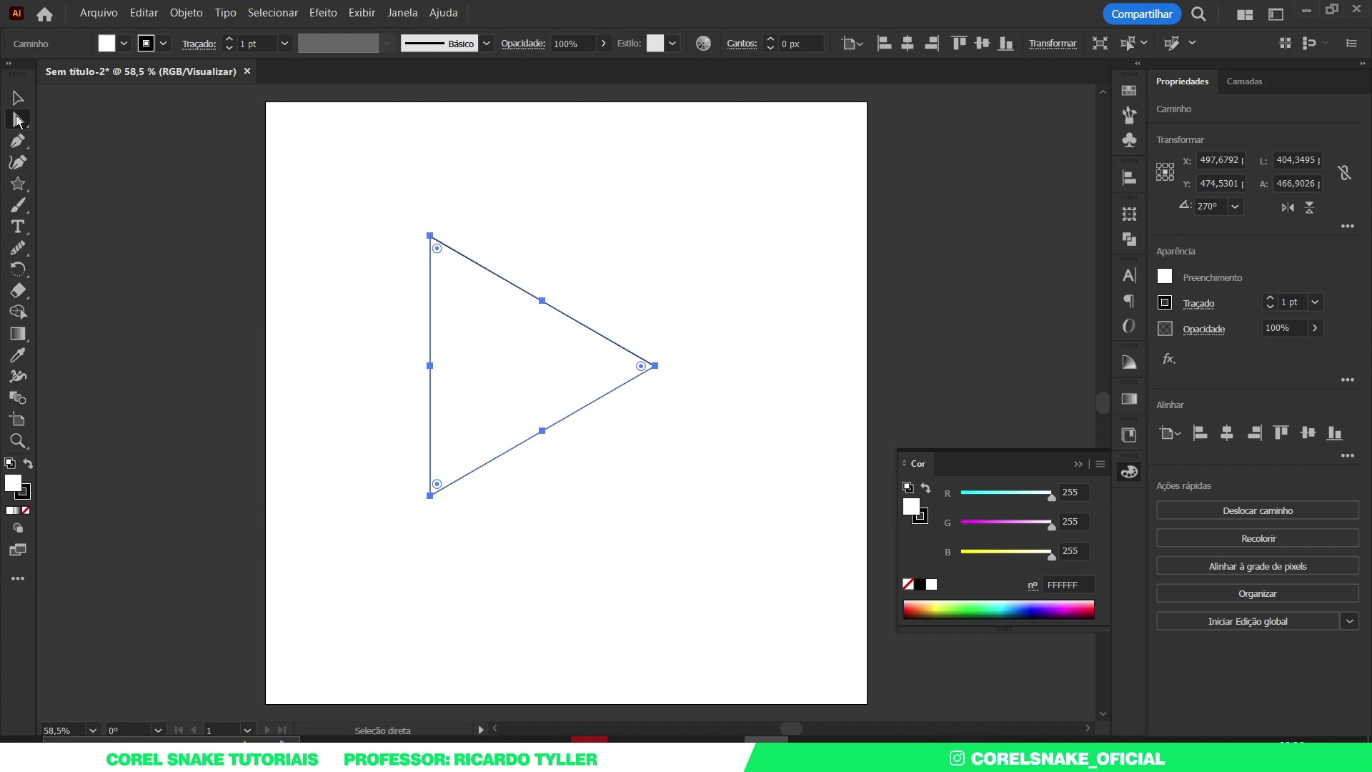
pyautogui.moveTo(436, 249); pyautogui.dragTo(464, 311)
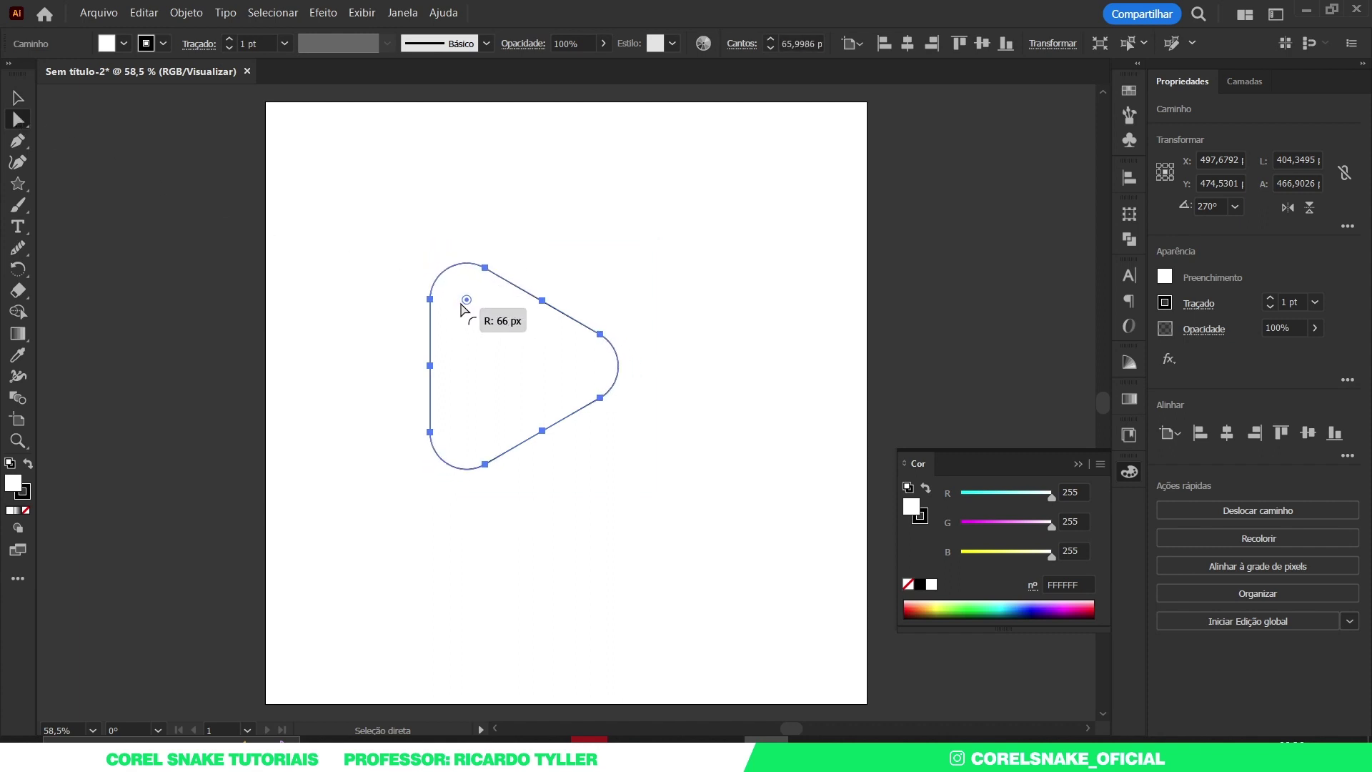
pyautogui.click(18, 98)
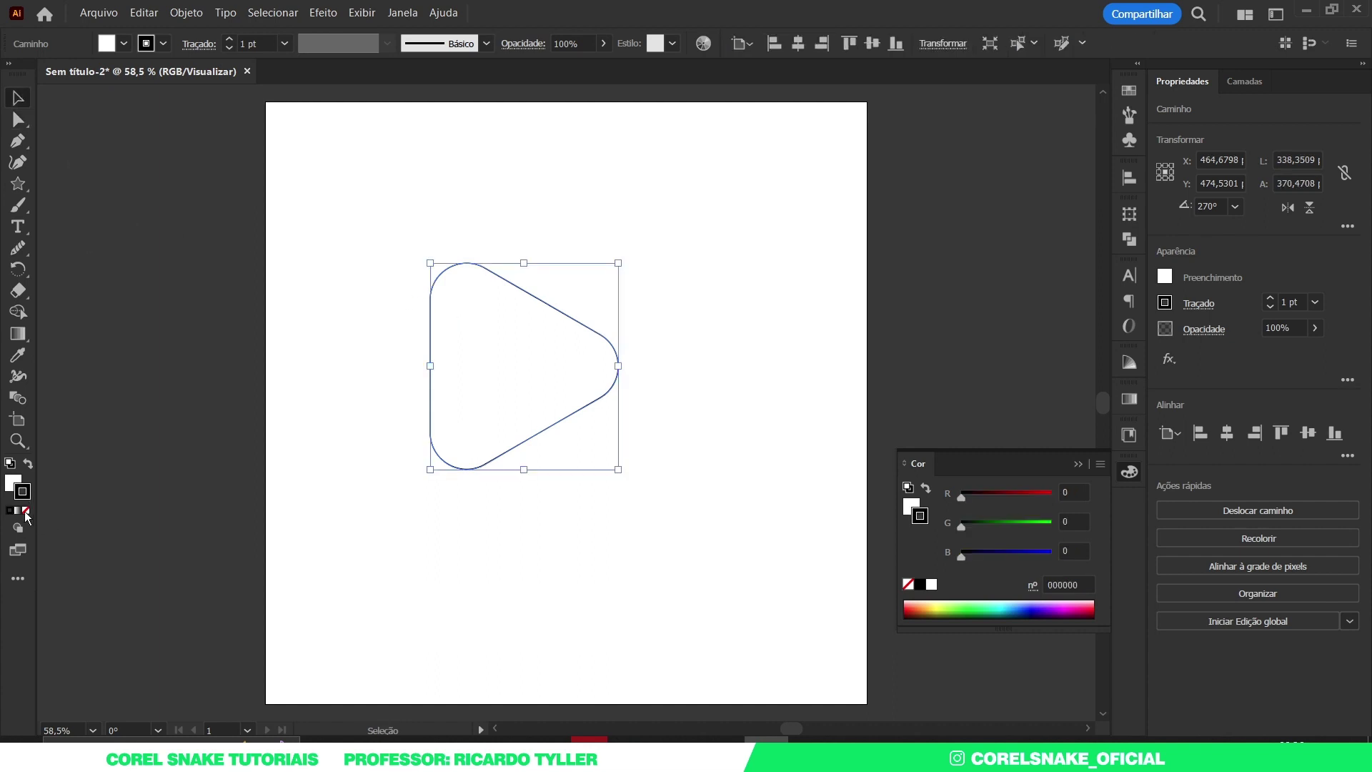
# Remove the triangle's stroke, save it as Arte 1 in VIDEO AULA CANAL, and return to Photoshop
pyautogui.click(23, 511)
pyautogui.click(13, 486)
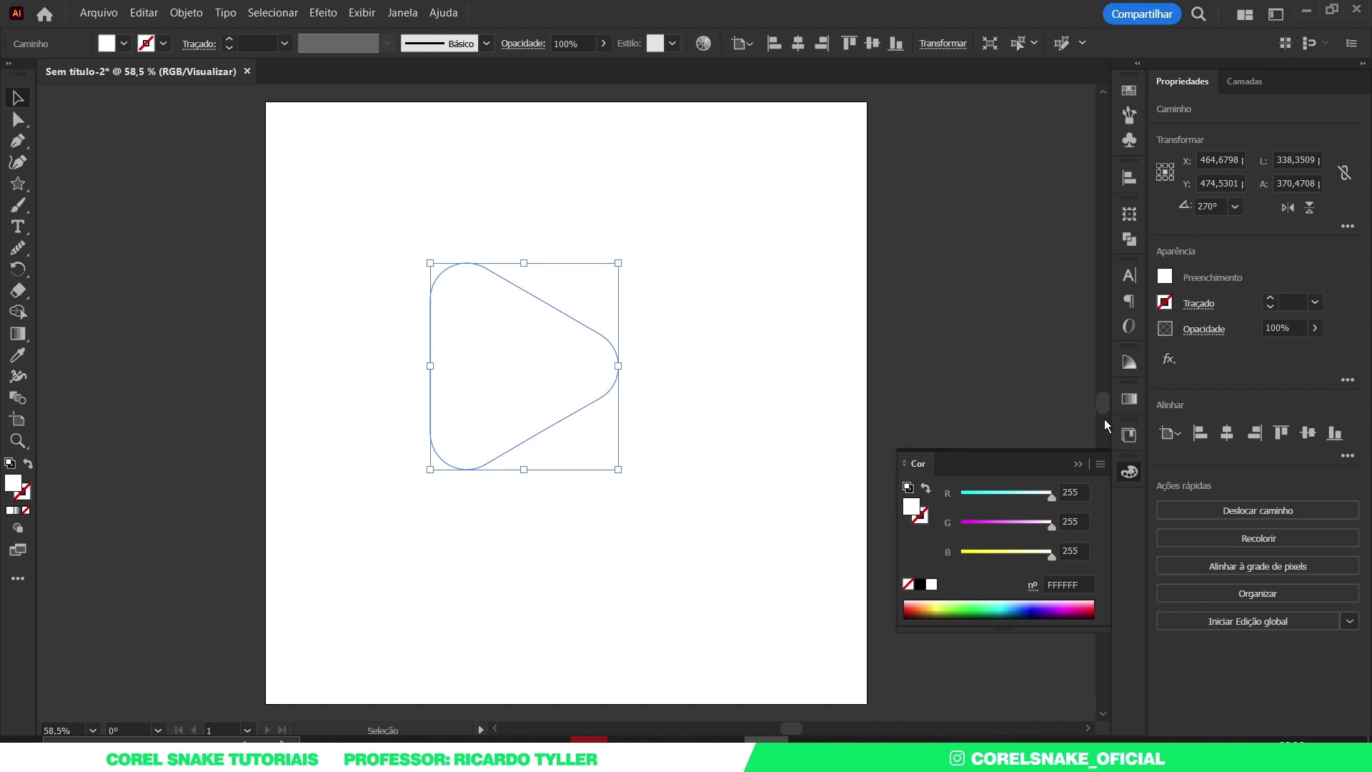
pyautogui.click(1128, 437)
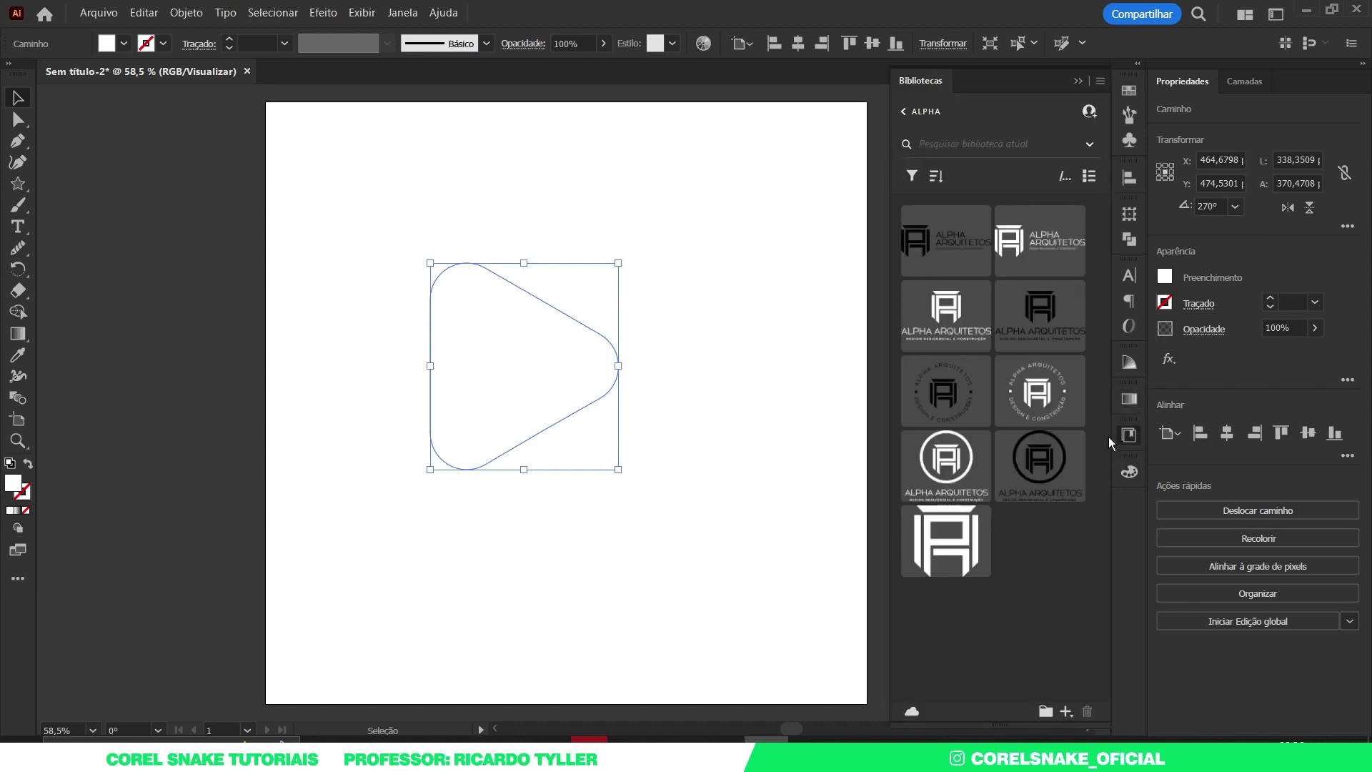
pyautogui.click(902, 114)
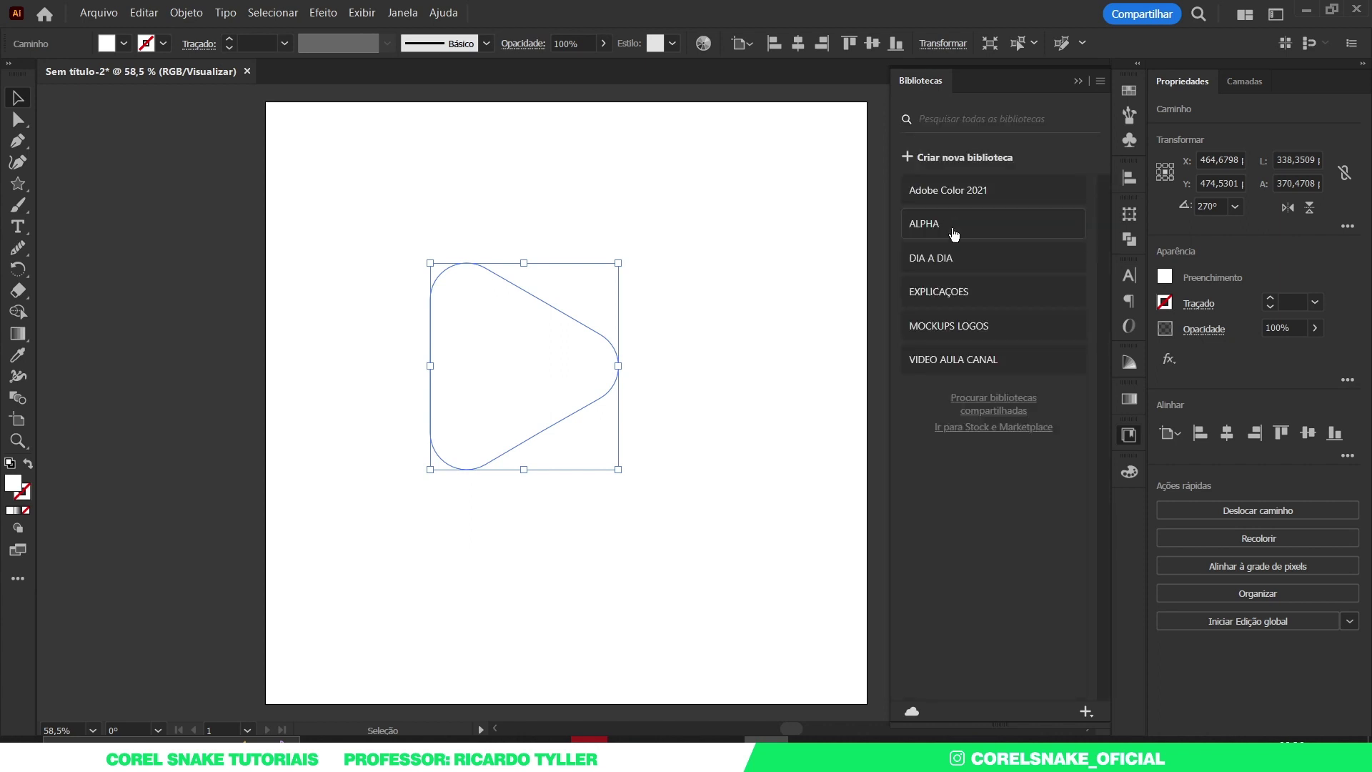
pyautogui.click(965, 364)
pyautogui.moveTo(962, 379); pyautogui.dragTo(605, 343)
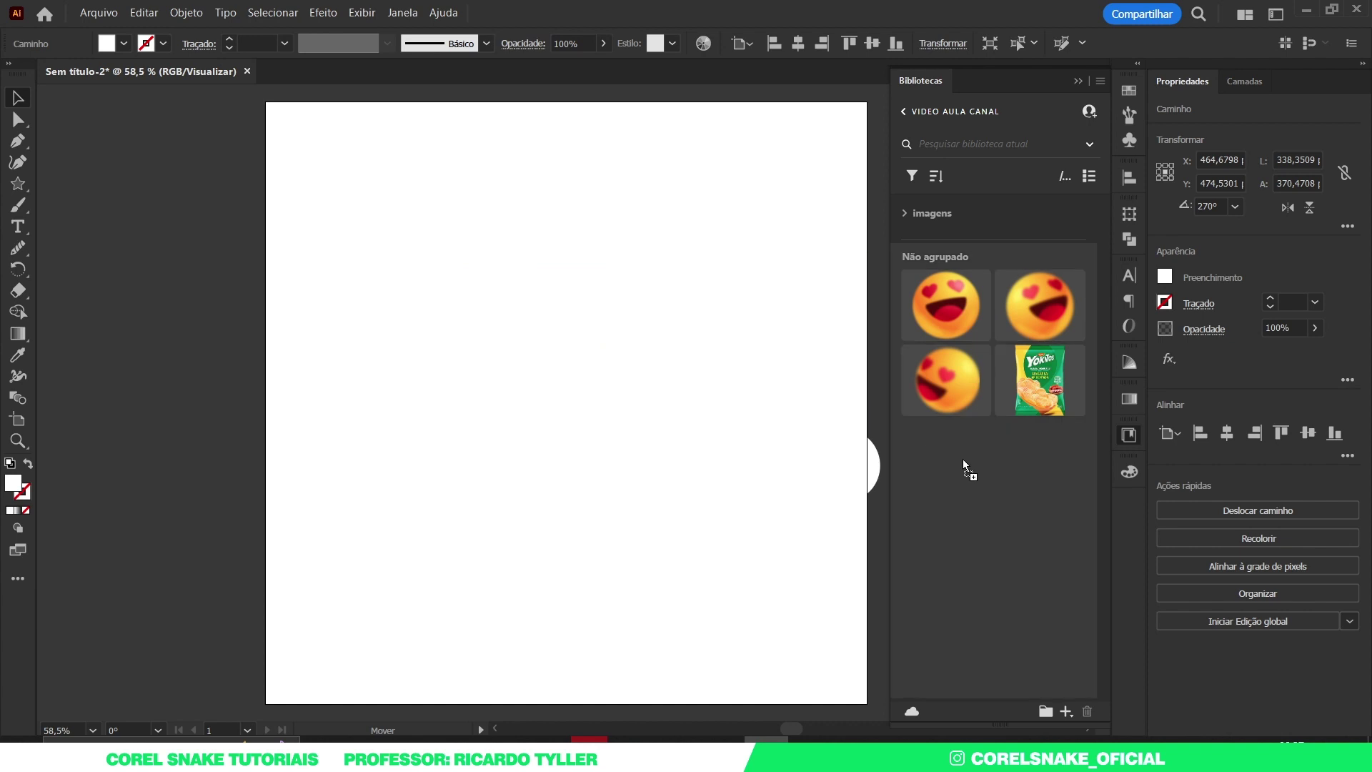
pyautogui.moveTo(605, 343); pyautogui.dragTo(963, 459)
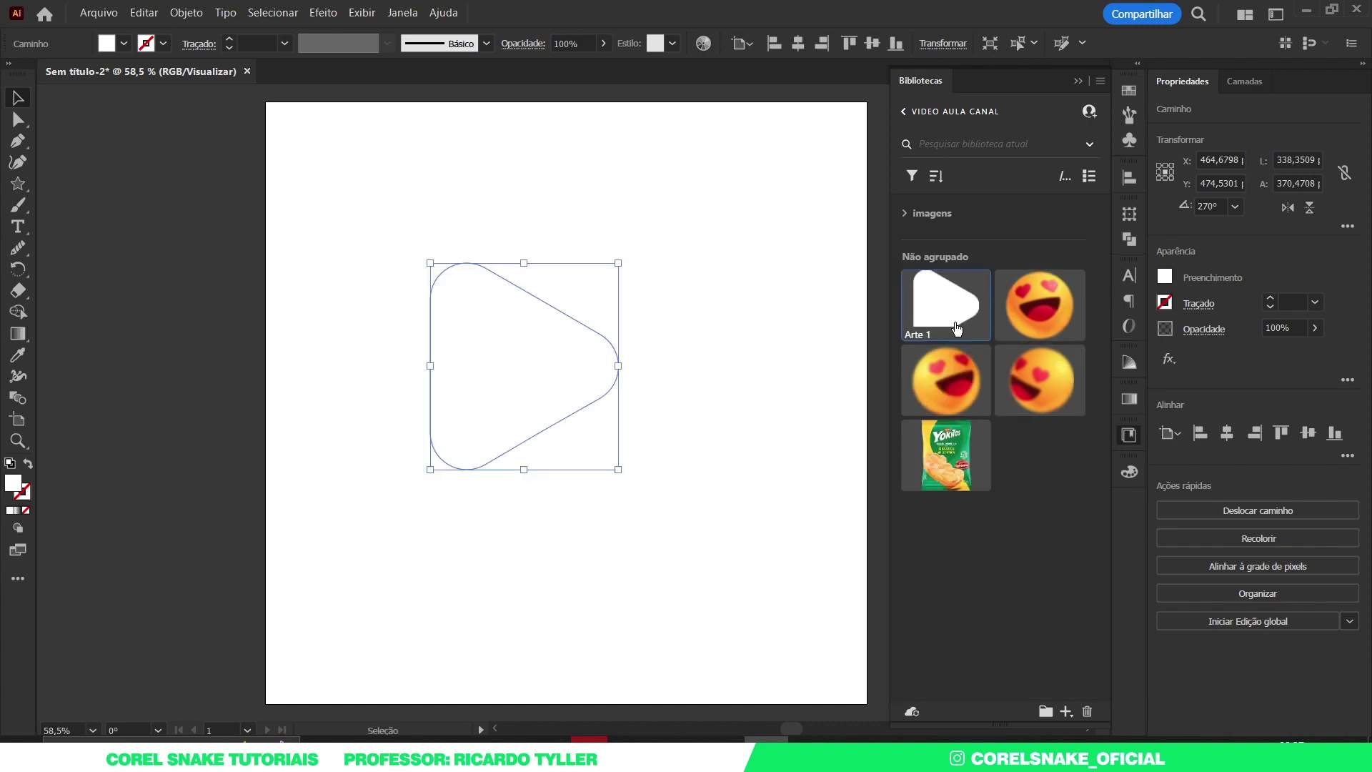
pyautogui.hotkey('alt', 'Tab')
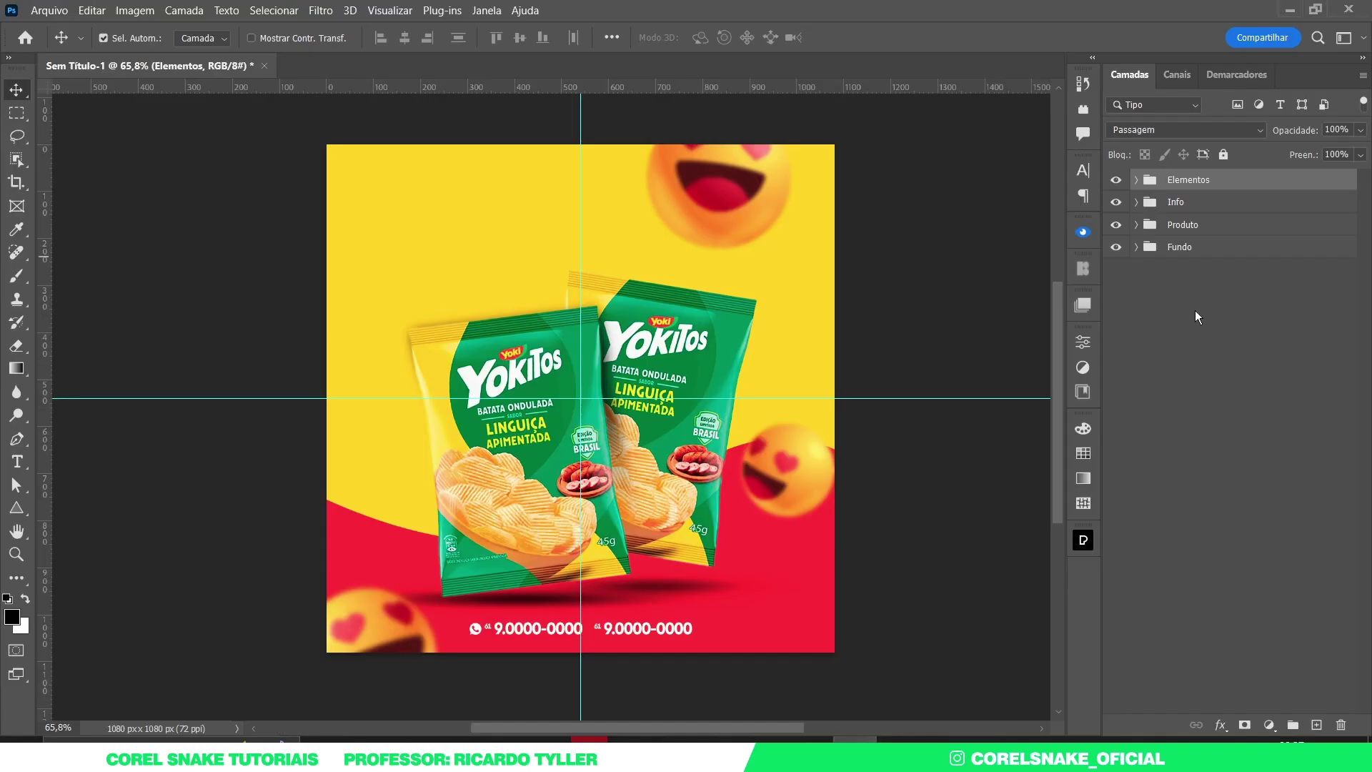
# Place Arte 1 from the library in the ad's upper left and open it in Illustrator
pyautogui.click(1084, 391)
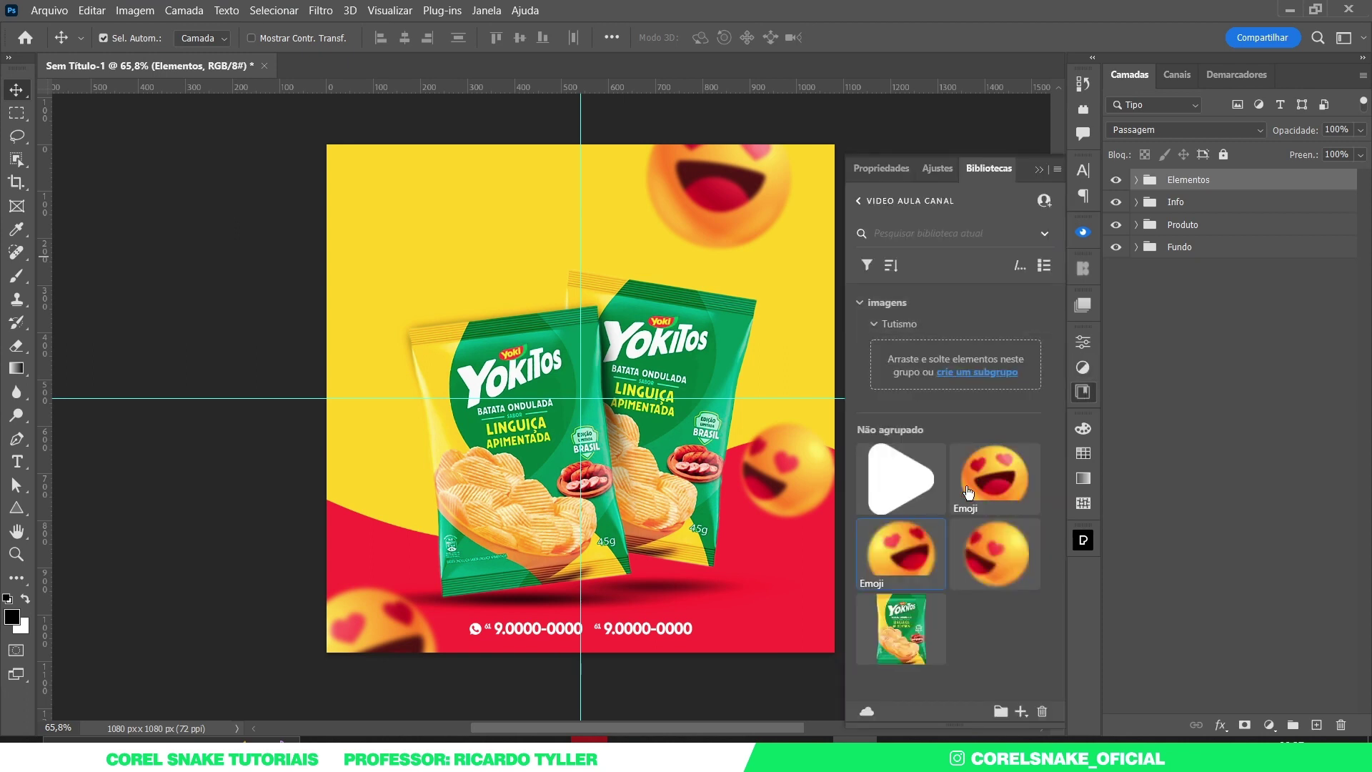
pyautogui.moveTo(919, 480); pyautogui.dragTo(533, 319)
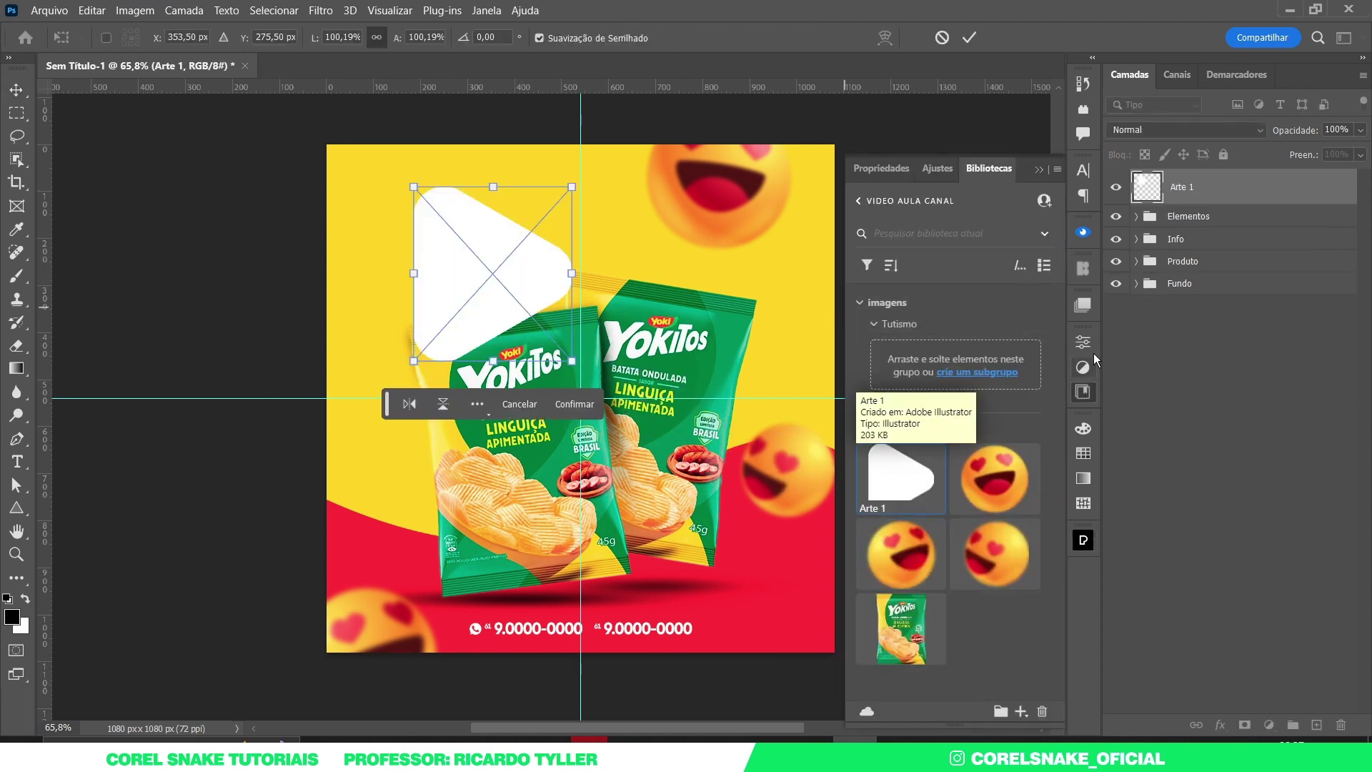
pyautogui.click(1087, 392)
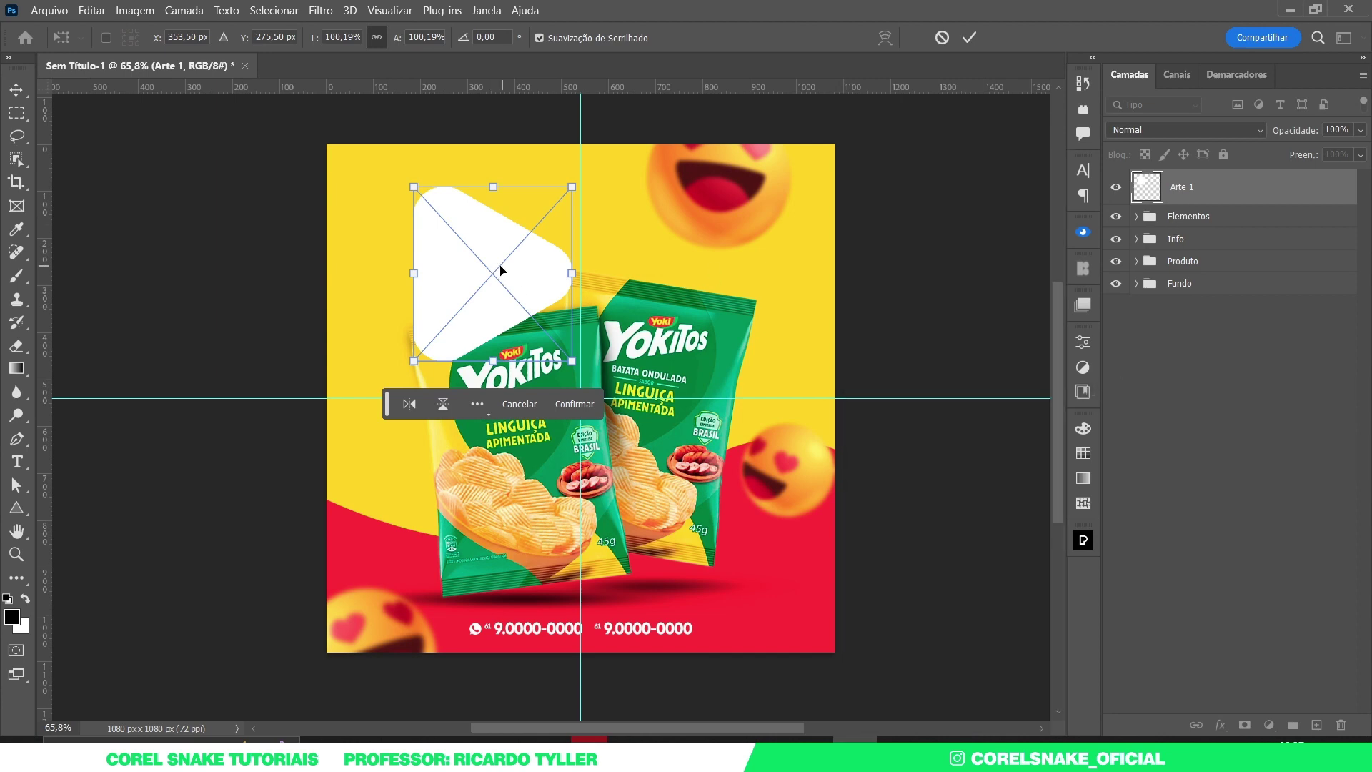
pyautogui.press('Return')
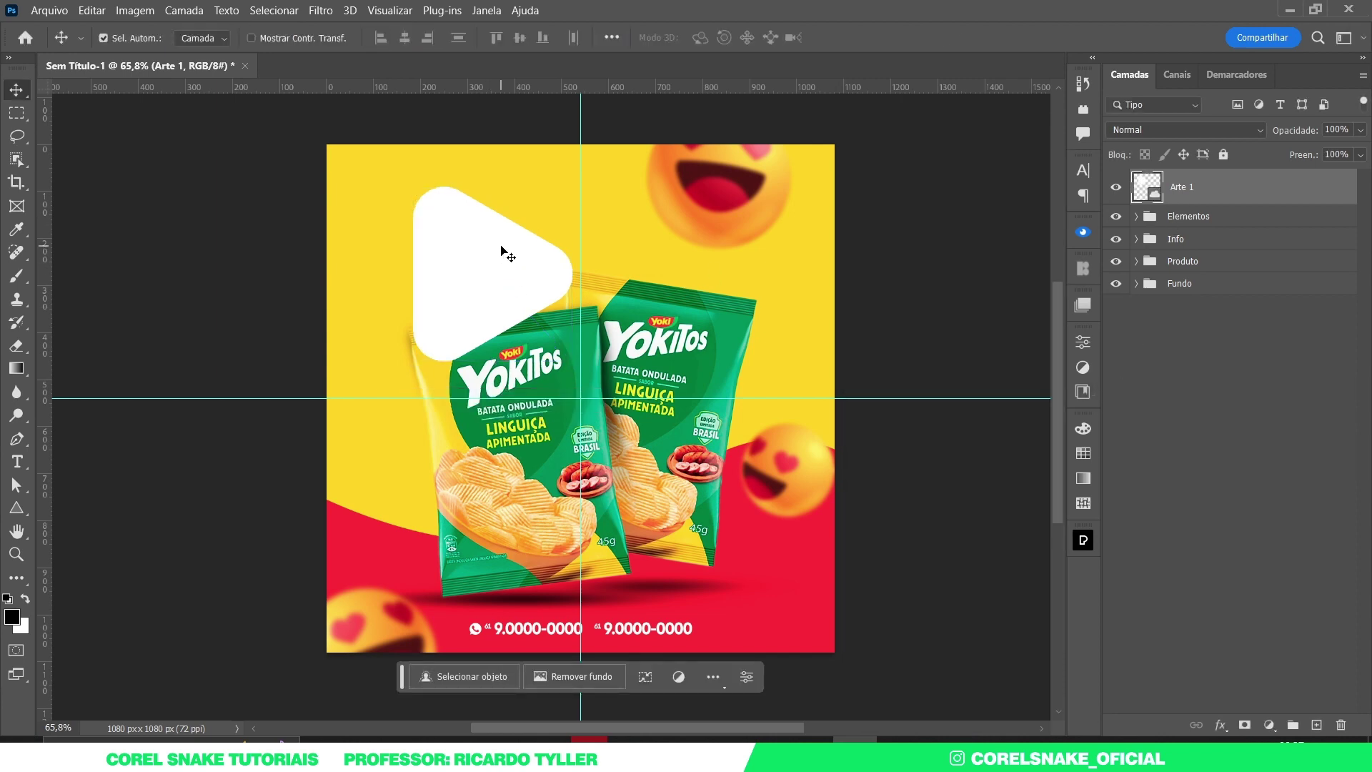
pyautogui.moveTo(498, 268); pyautogui.dragTo(465, 251)
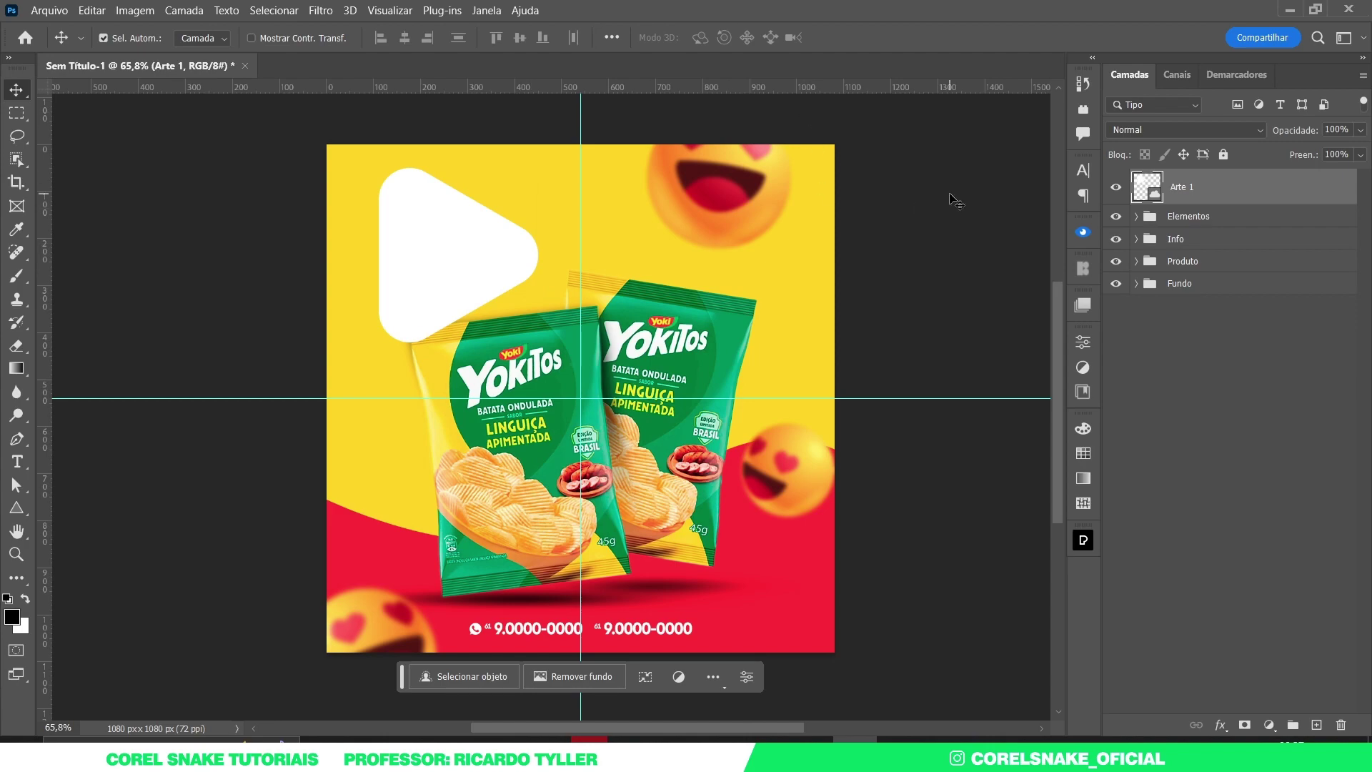
pyautogui.doubleClick(1156, 196)
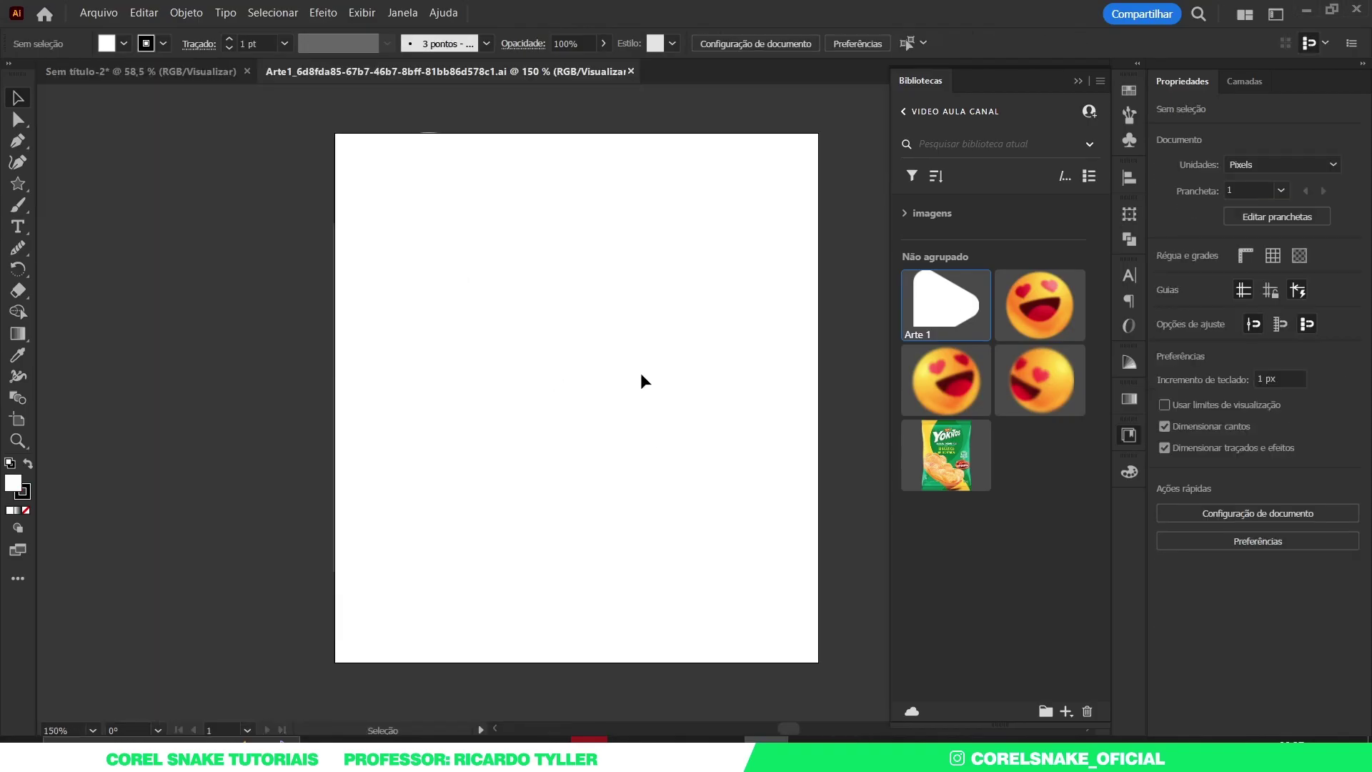
# Fill the Arte 1 play triangle with deep red #D60927
pyautogui.hotkey('ctrl', '1')
pyautogui.moveTo(403, 223); pyautogui.dragTo(804, 440)
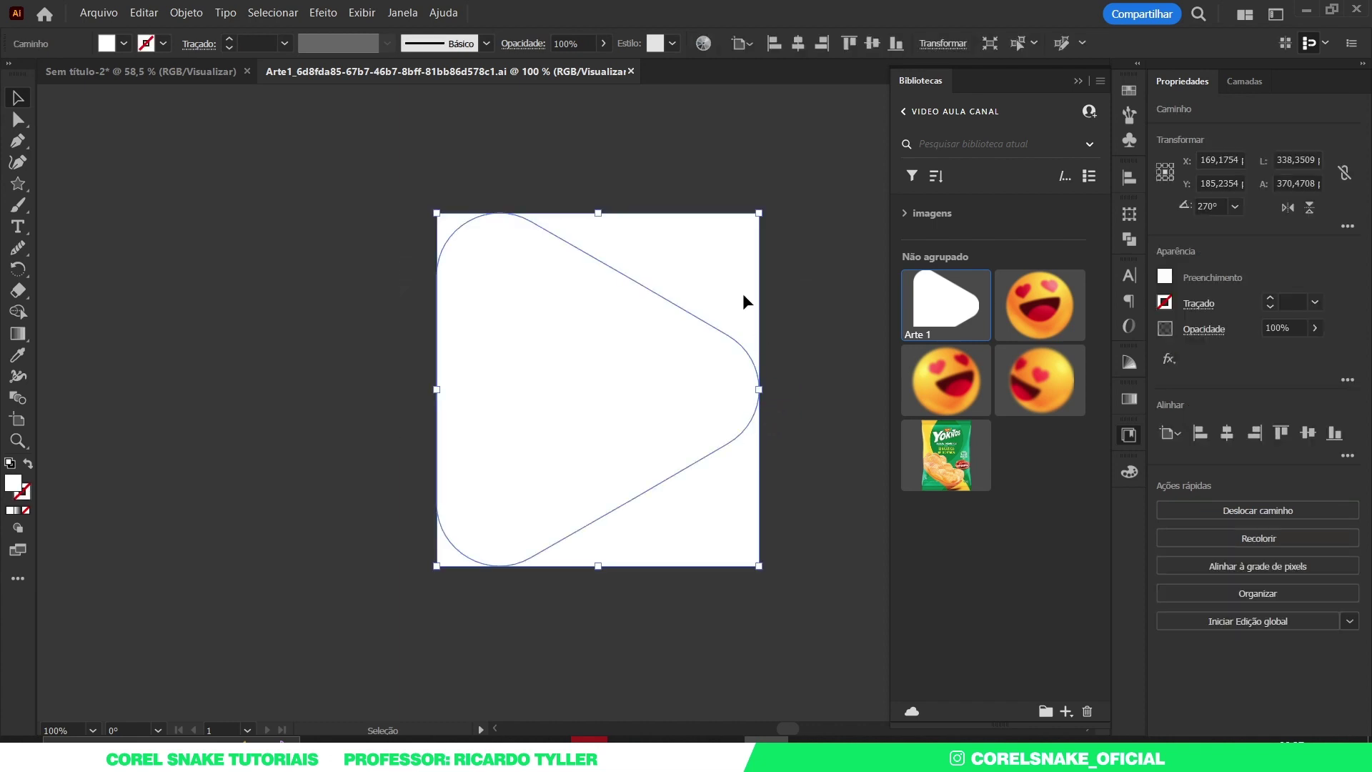
pyautogui.doubleClick(14, 483)
pyautogui.moveTo(1223, 259); pyautogui.dragTo(574, 256)
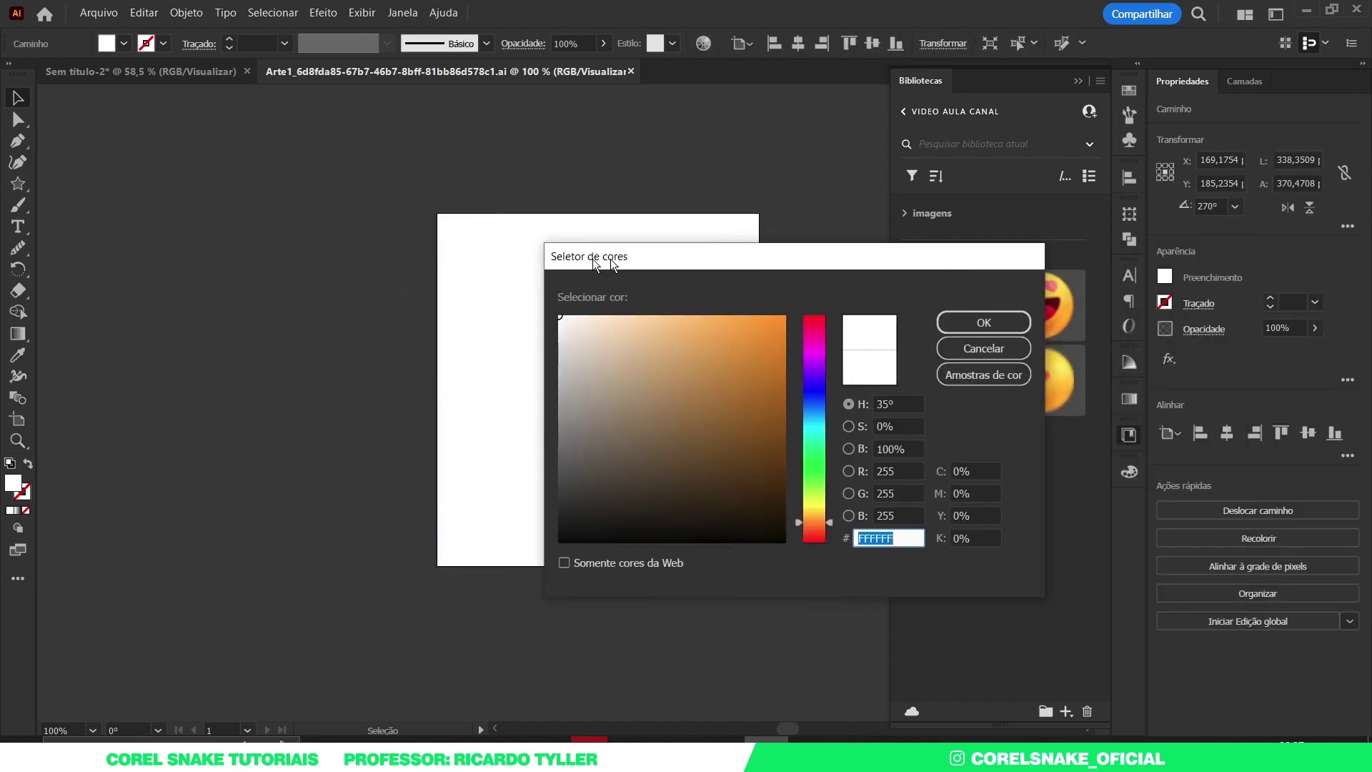
pyautogui.click(773, 336)
pyautogui.moveTo(776, 334)
pyautogui.mouseDown()
pyautogui.moveTo(772, 321)
pyautogui.moveTo(733, 335)
pyautogui.mouseUp()
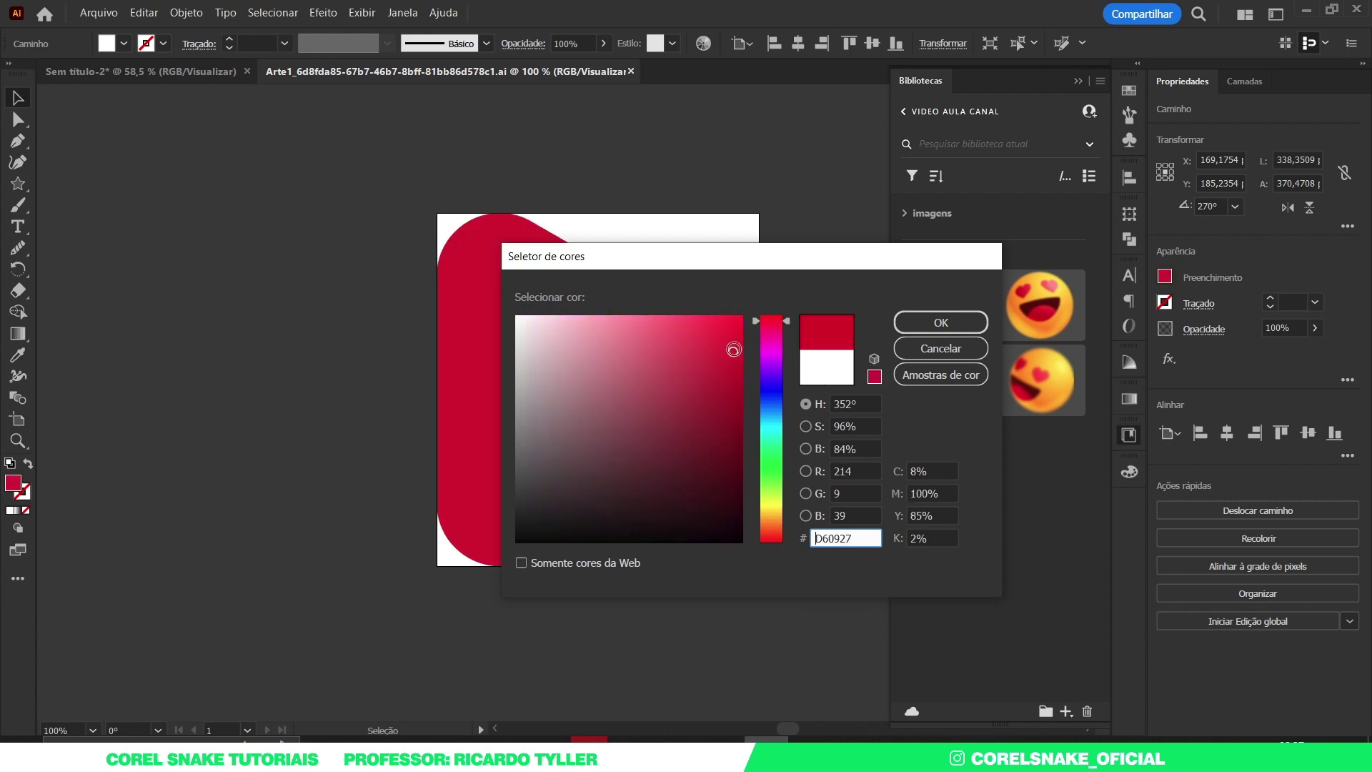
pyautogui.click(941, 322)
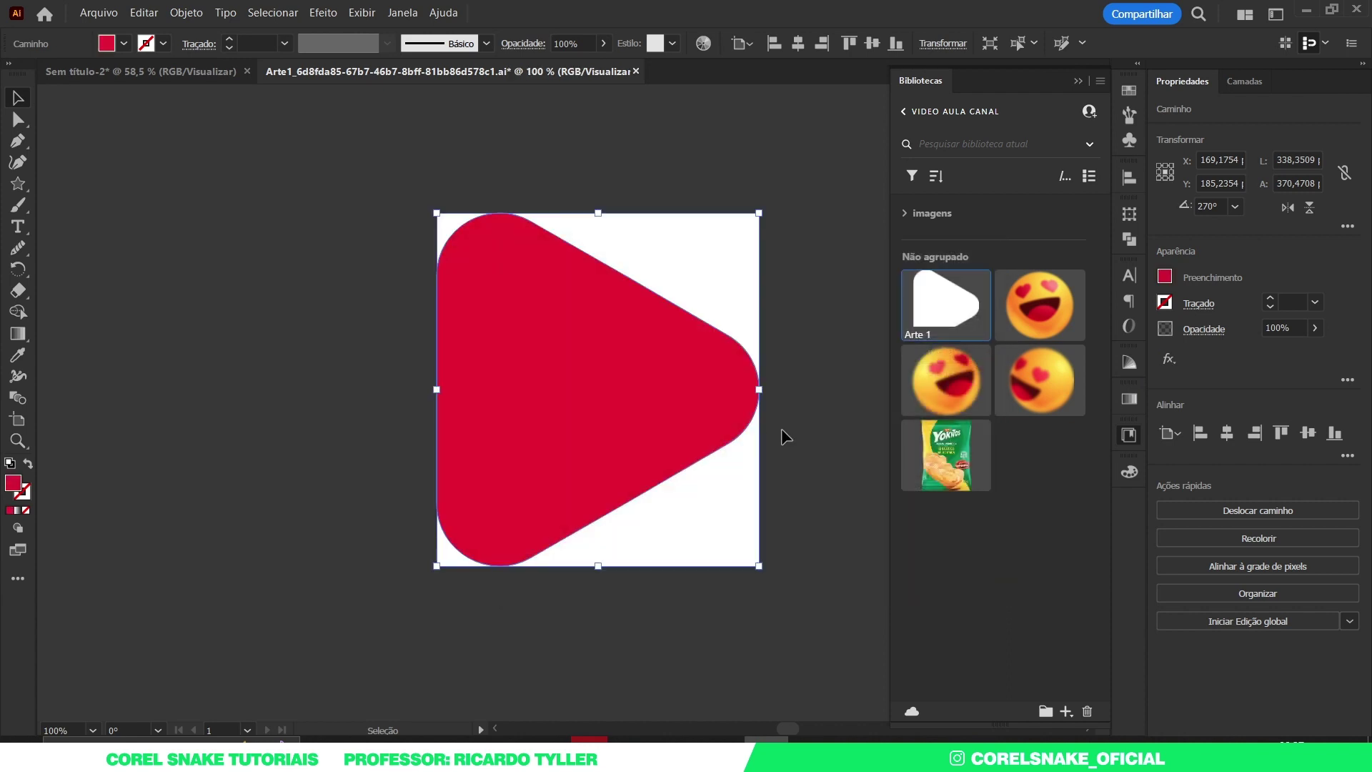
pyautogui.press('a')
pyautogui.press('v')
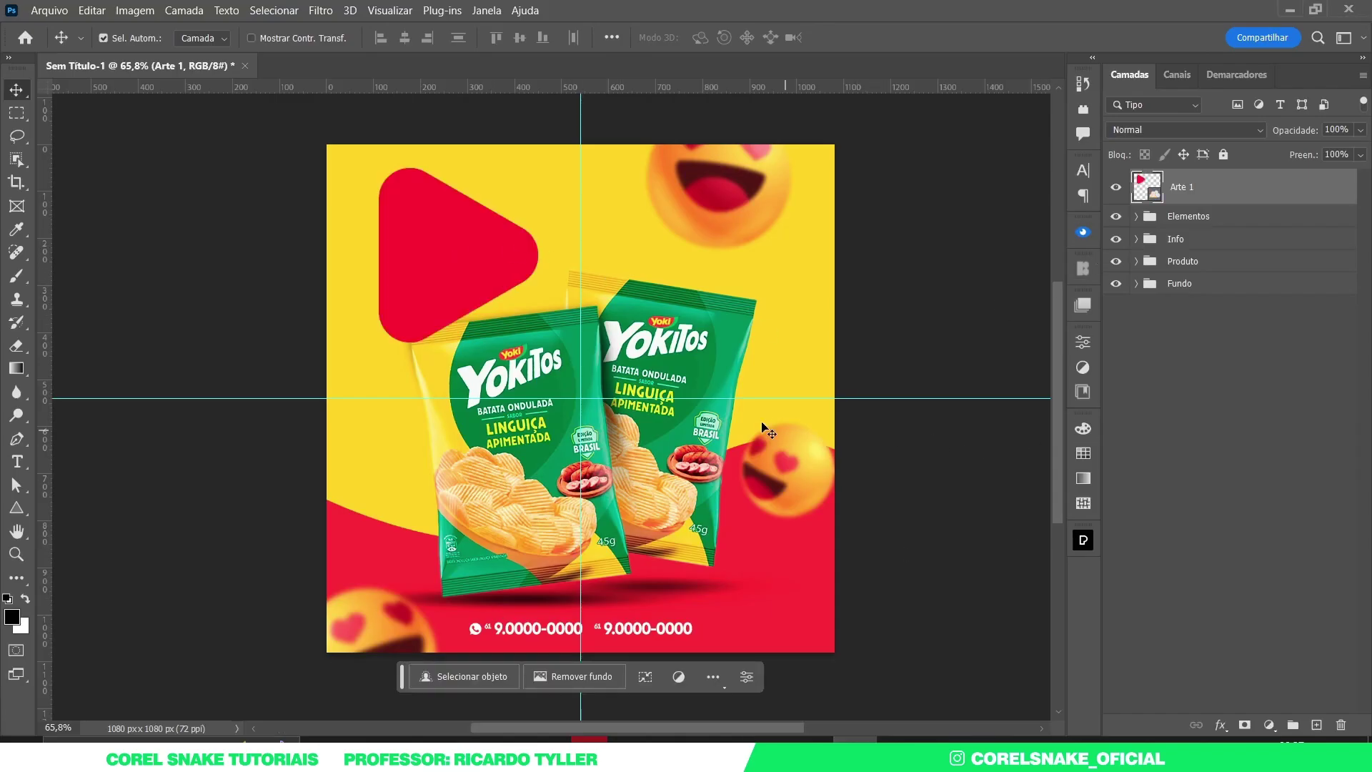
# Enlarge the red triangle to 117.34%, tilt it -6.91°, and move its layer down the stack
pyautogui.moveTo(488, 278); pyautogui.dragTo(486, 262)
pyautogui.hotkey('ctrl', 't')
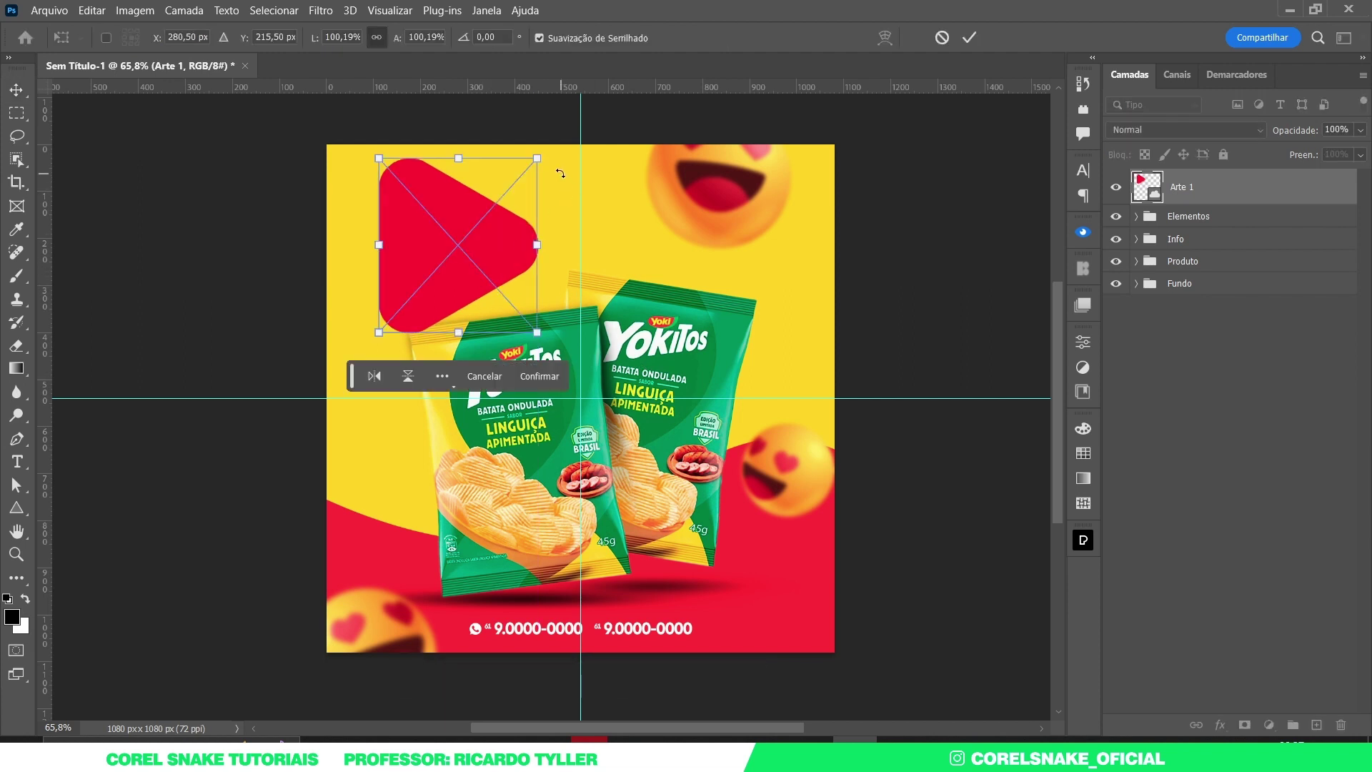
pyautogui.moveTo(563, 175); pyautogui.dragTo(557, 156)
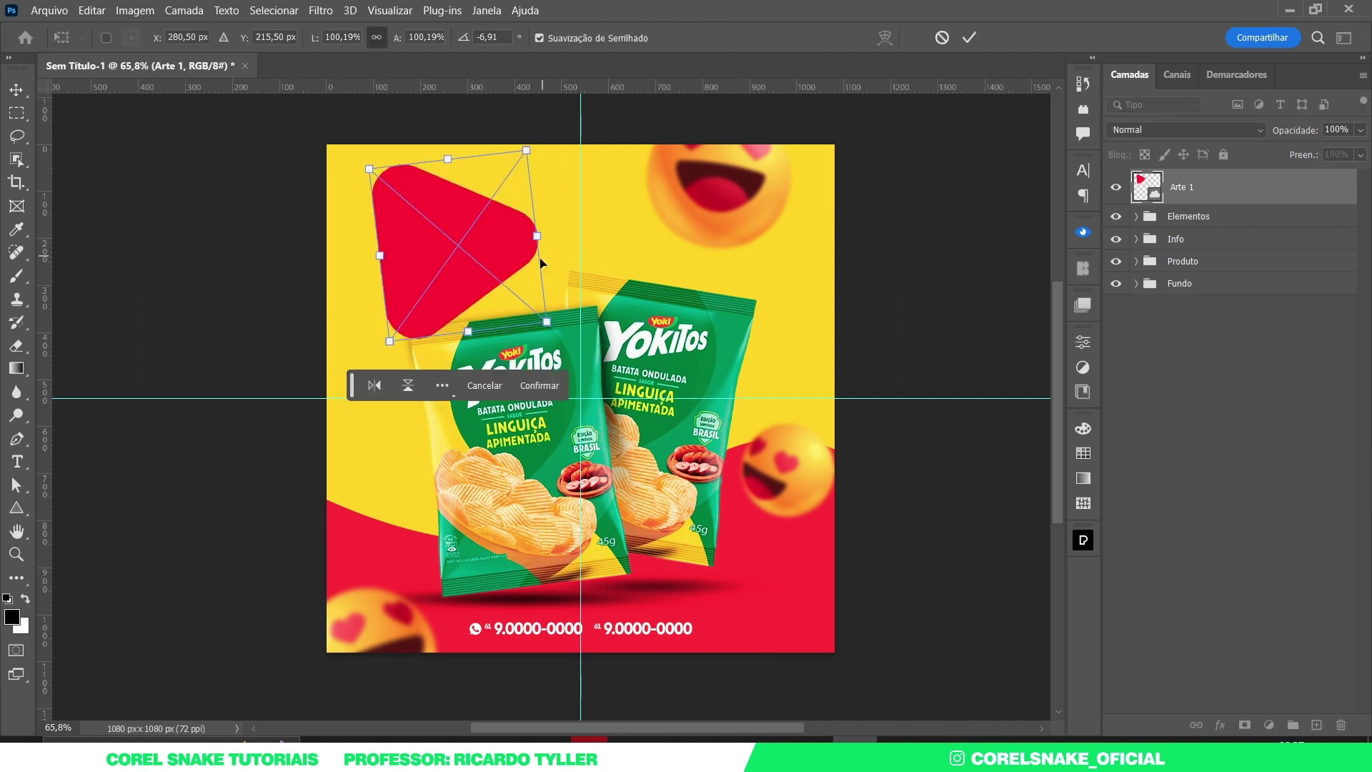
pyautogui.moveTo(539, 234); pyautogui.dragTo(551, 234)
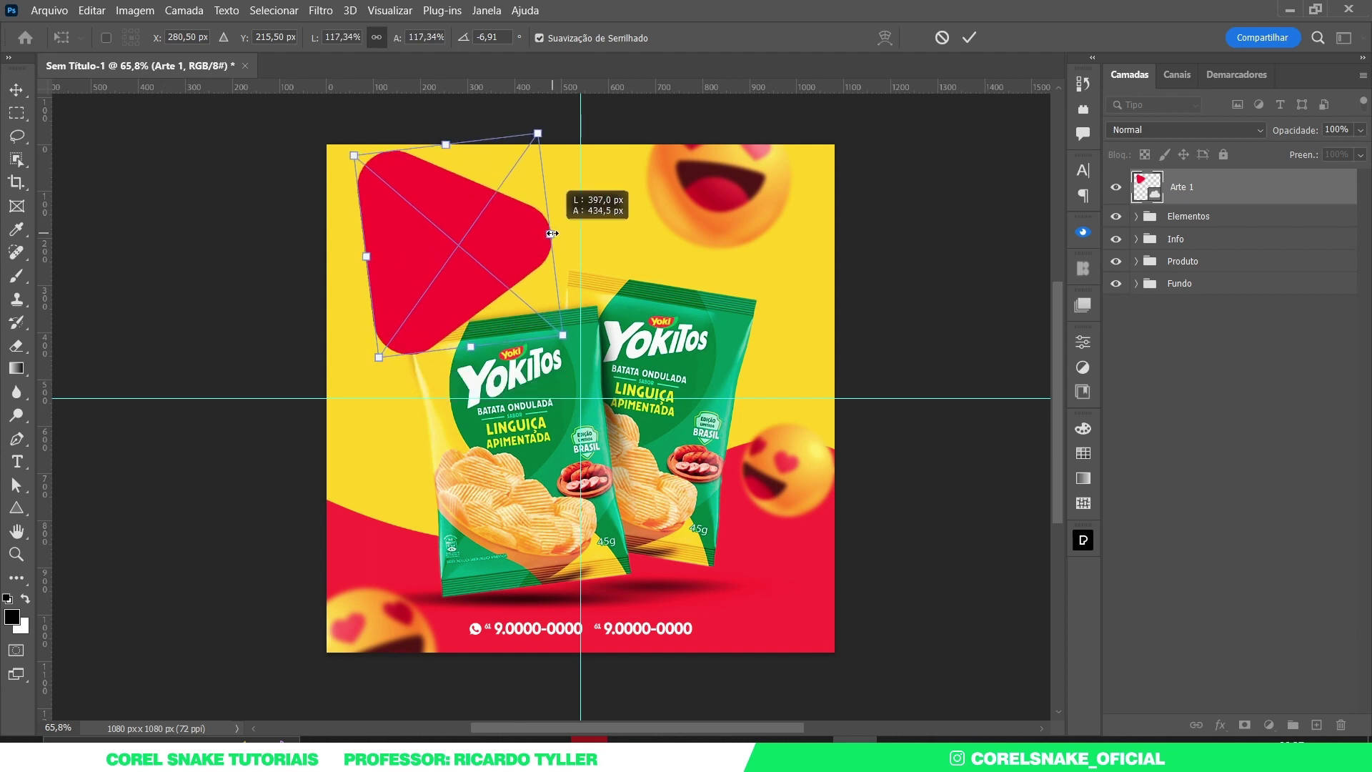
pyautogui.moveTo(478, 264); pyautogui.dragTo(471, 283)
pyautogui.moveTo(532, 151); pyautogui.dragTo(543, 132)
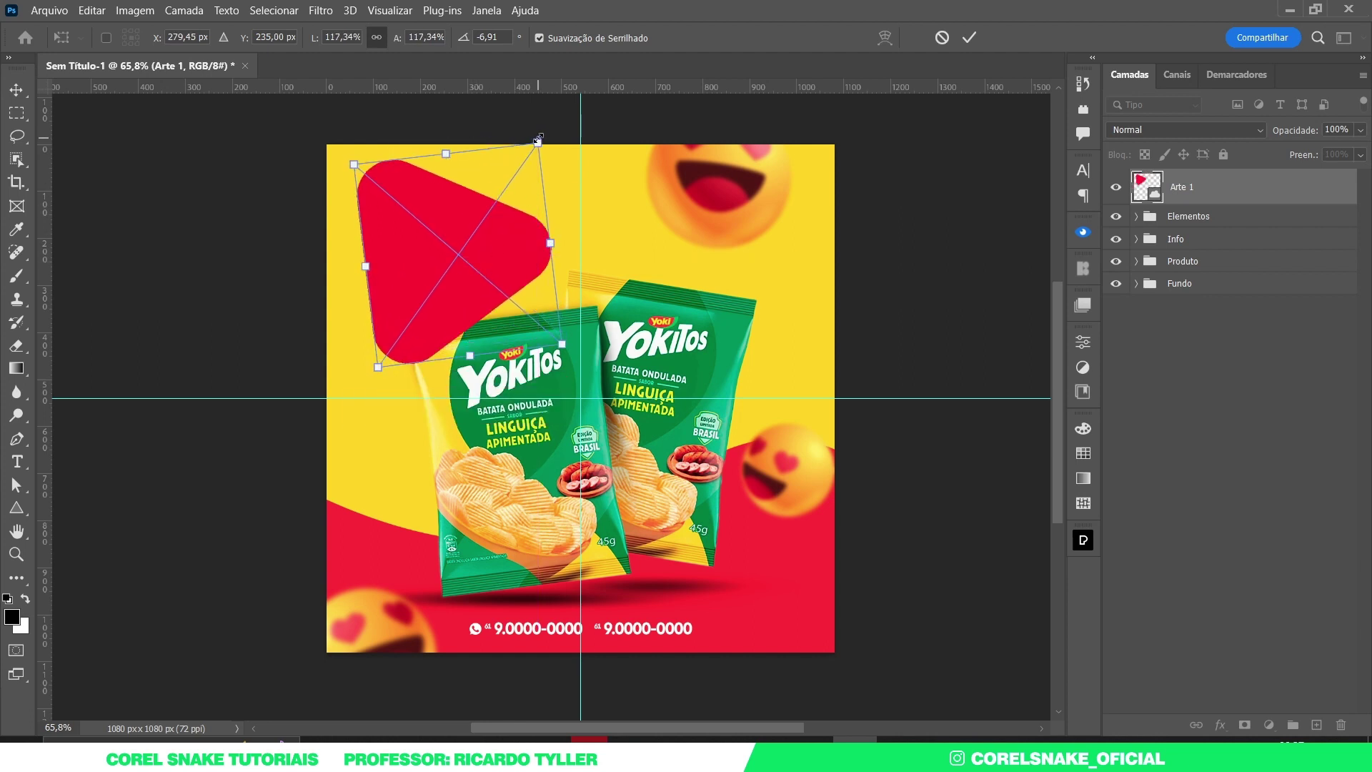
pyautogui.press('Return')
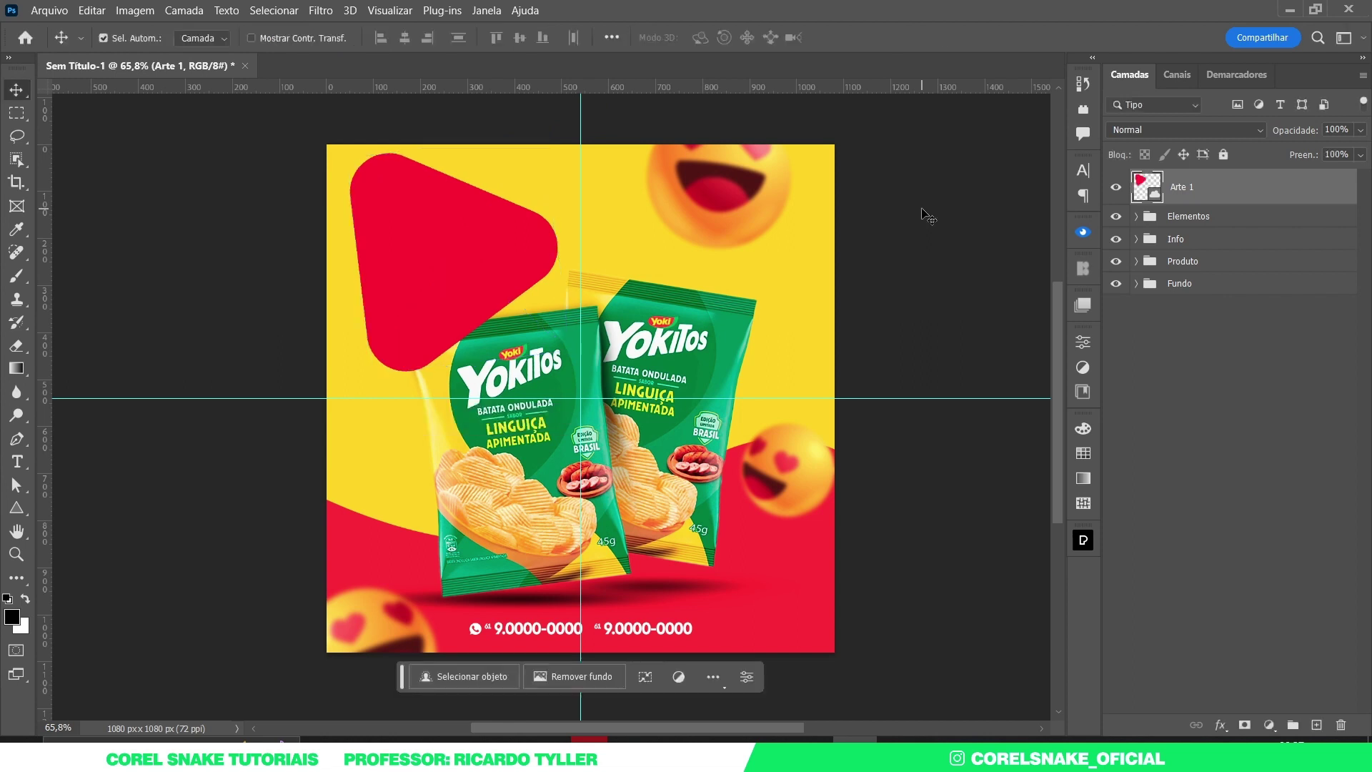
pyautogui.moveTo(1120, 190); pyautogui.dragTo(1159, 263)
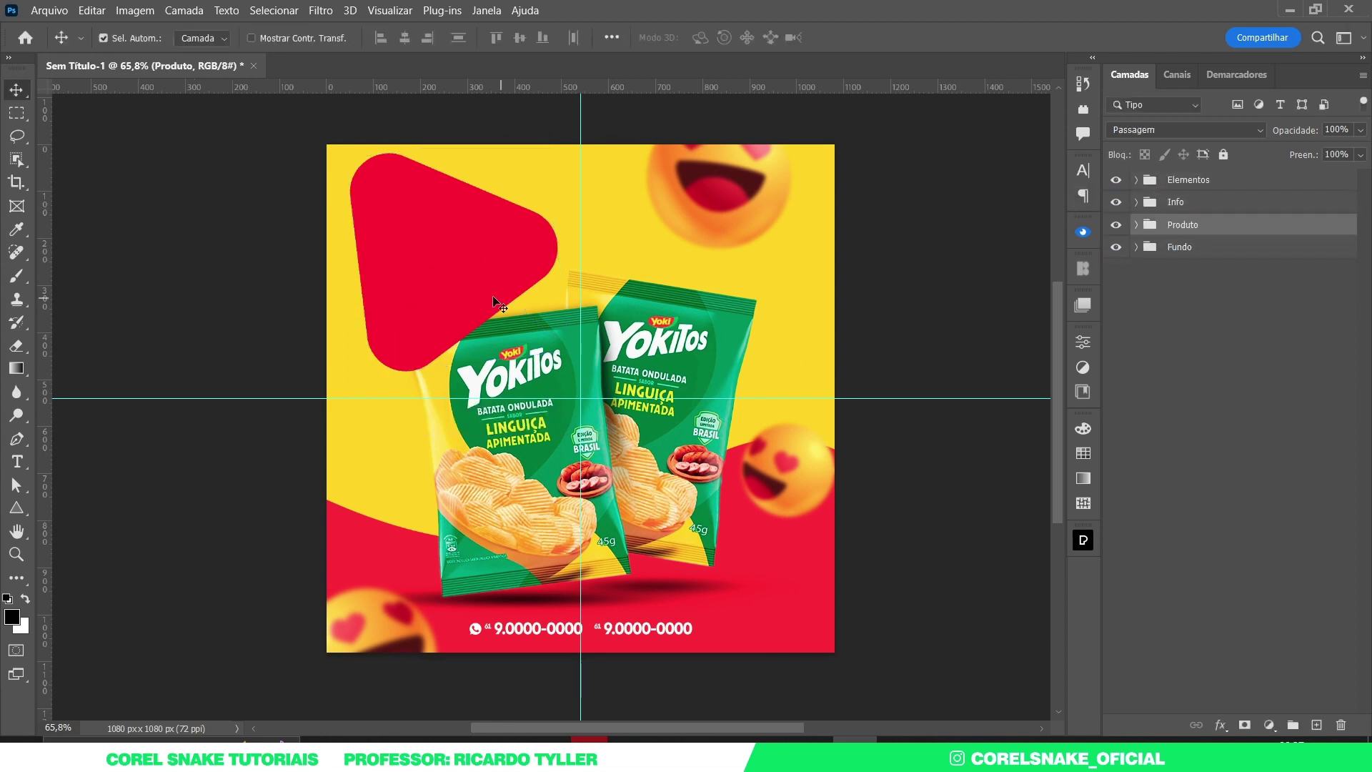
# Move the Arte 1 layer into the Fundo group and check it by toggling Produto's visibility
pyautogui.click(1137, 224)
pyautogui.moveTo(1192, 258); pyautogui.dragTo(1199, 512)
pyautogui.click(1117, 225)
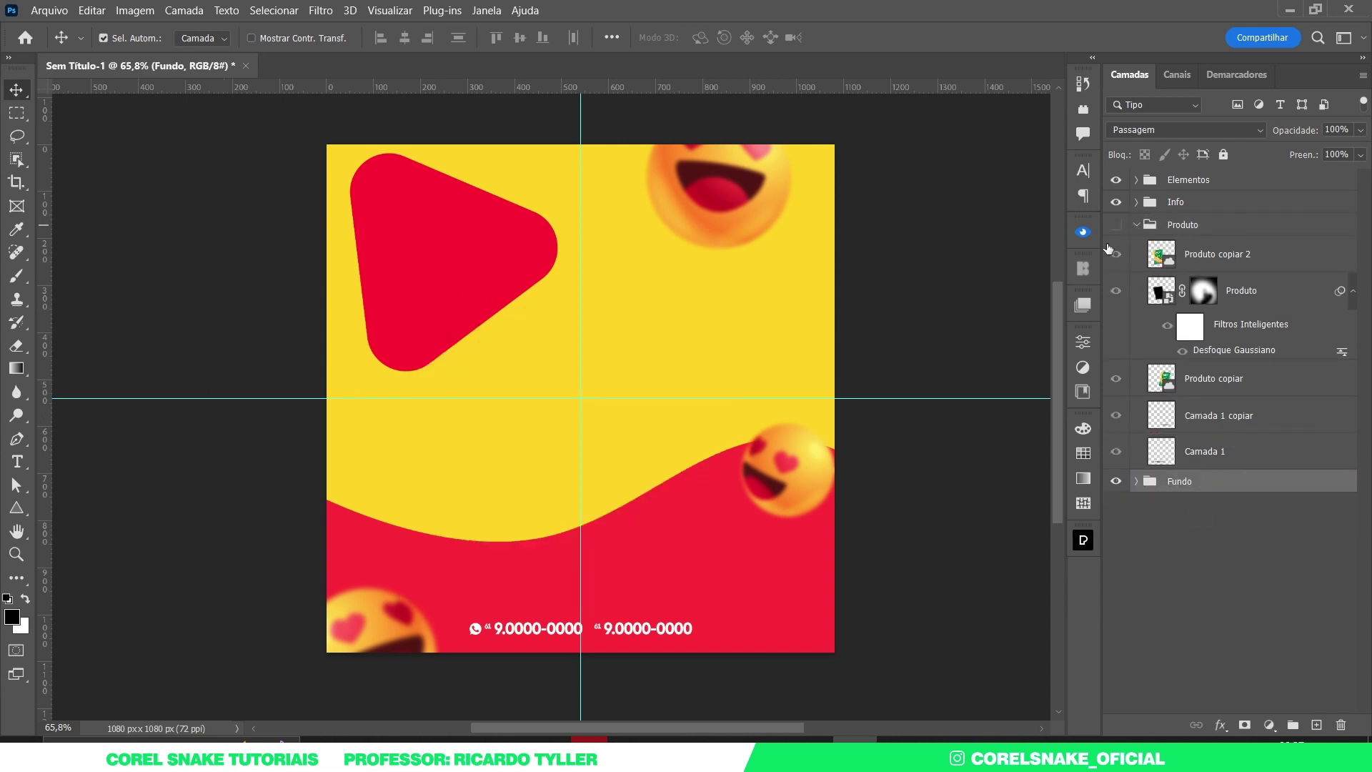
pyautogui.click(1116, 225)
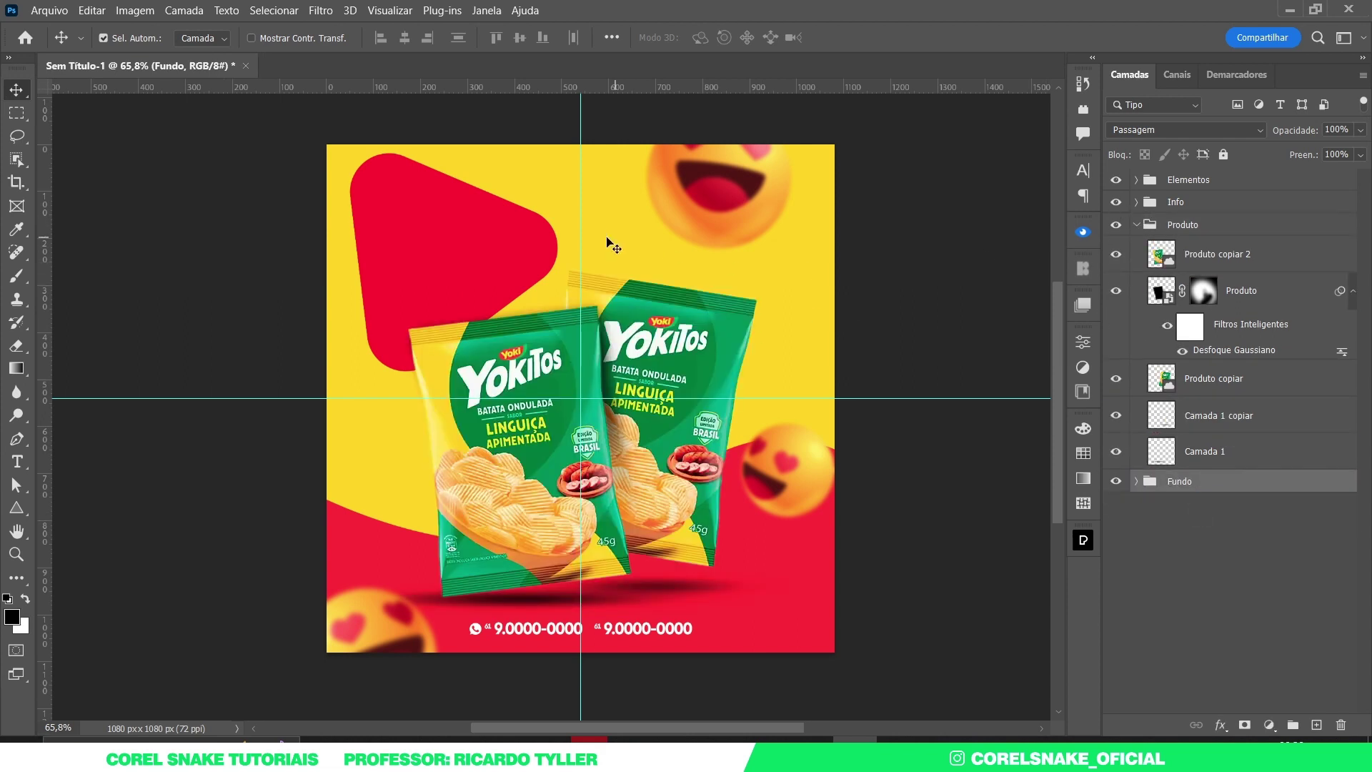
pyautogui.click(496, 243)
pyautogui.click(945, 268)
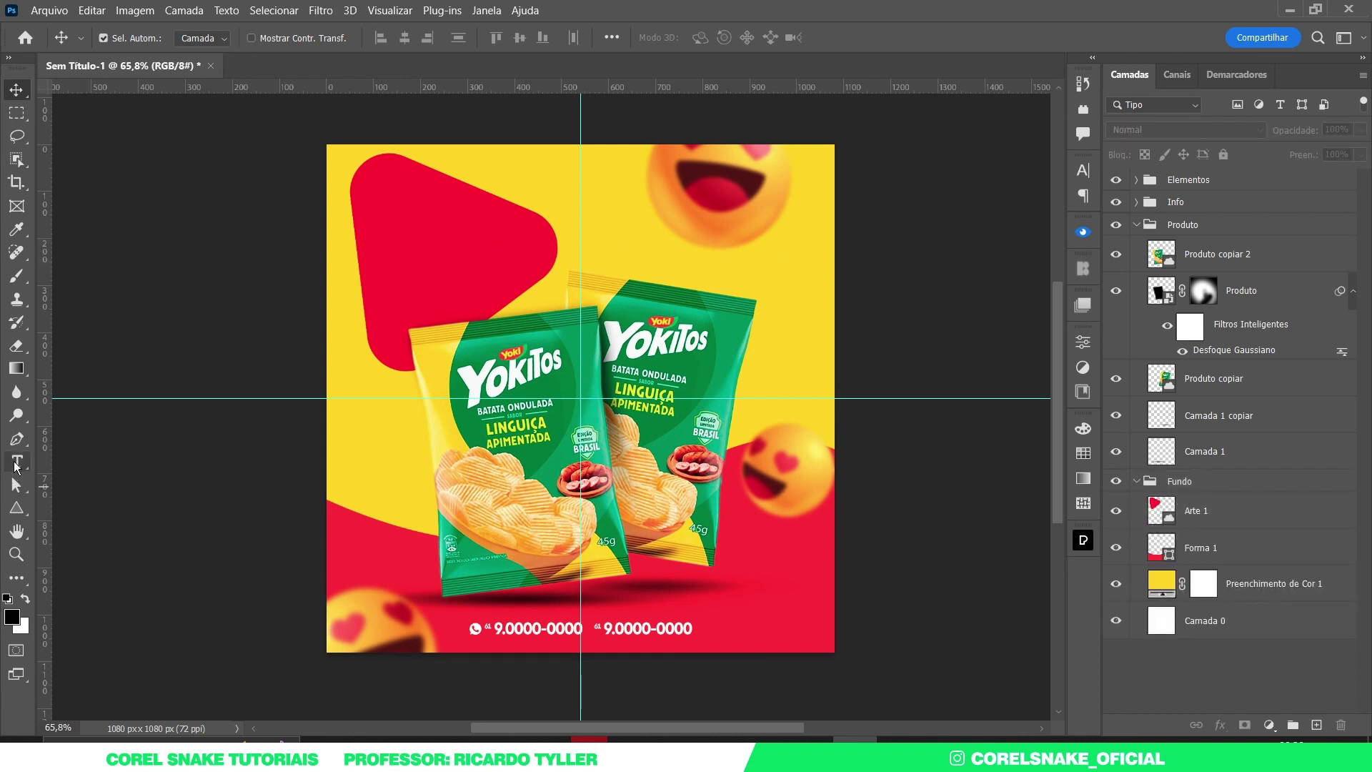
pyautogui.click(18, 461)
# Add a white text layer reading 'Yokitos' over the red triangle near the top left
pyautogui.click(514, 379)
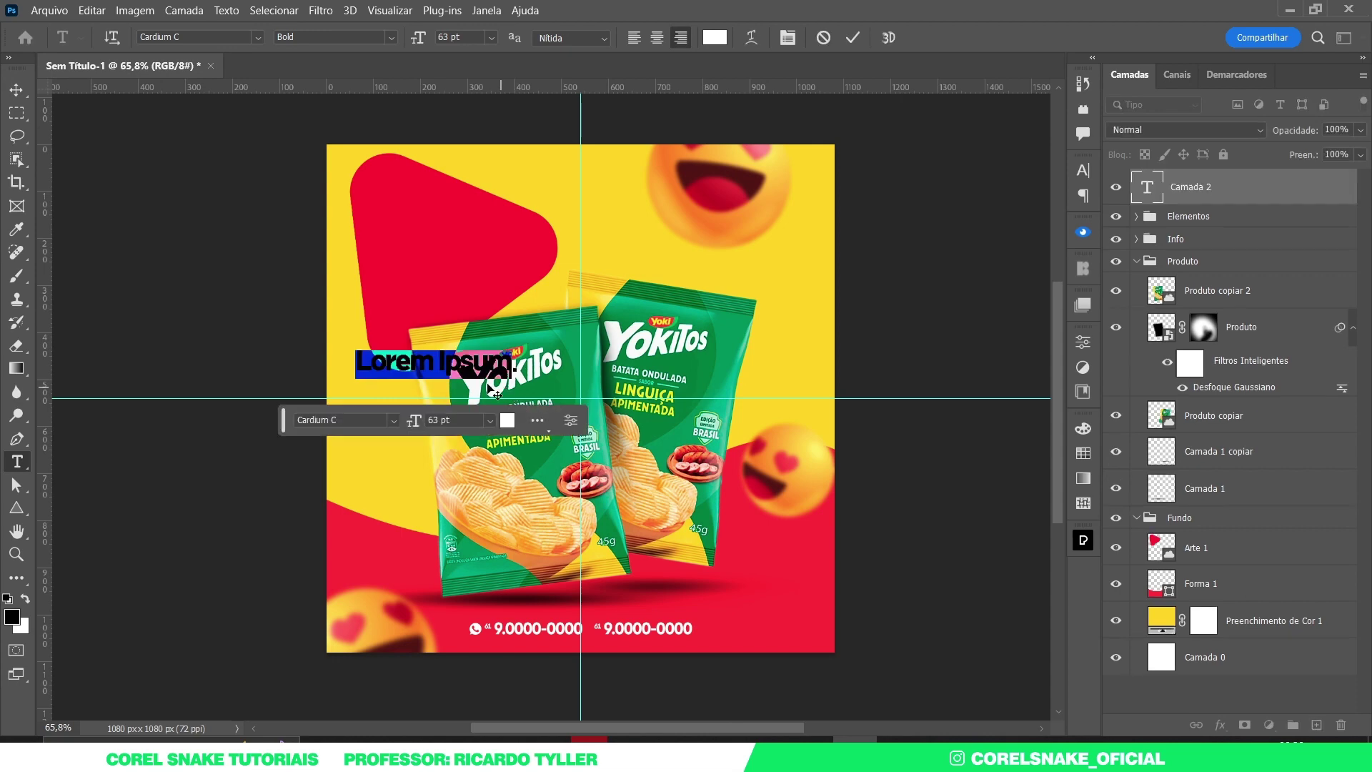
pyautogui.click(17, 89)
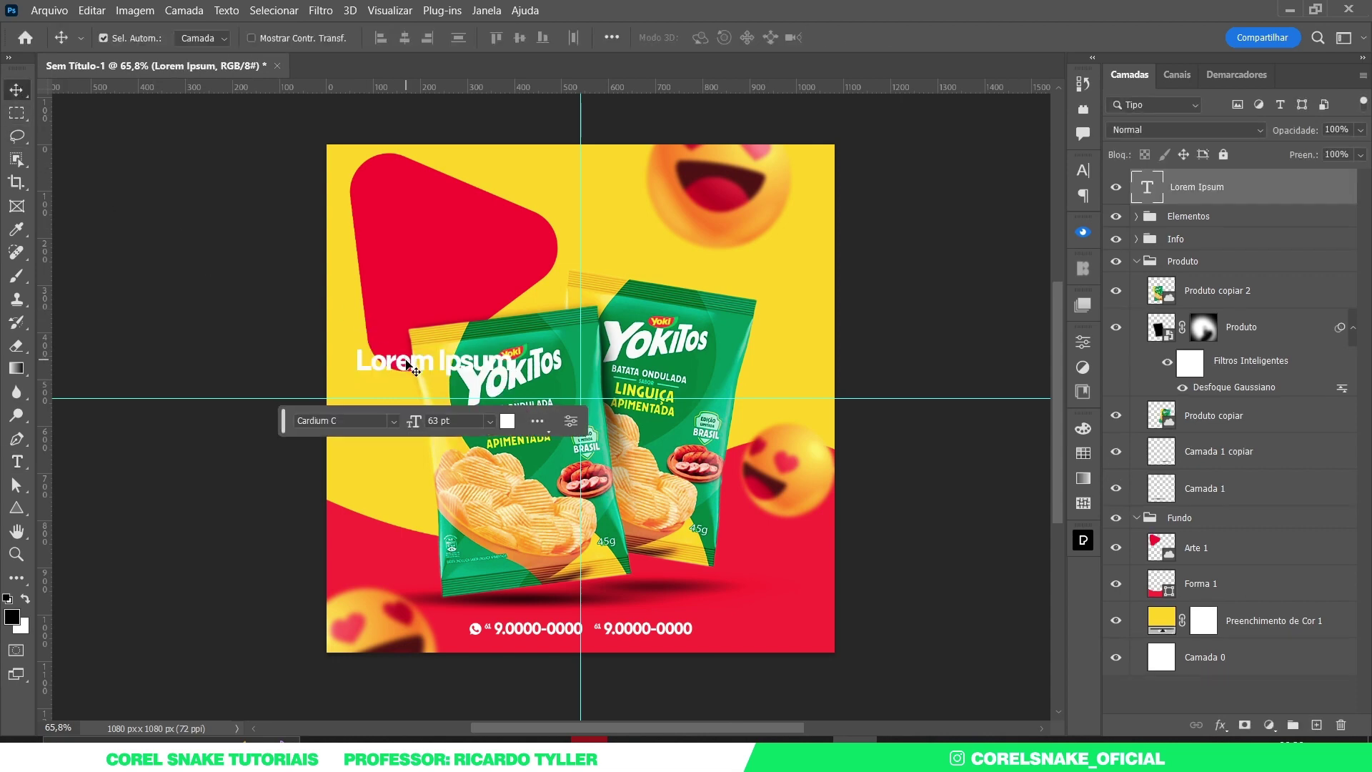
pyautogui.moveTo(410, 370); pyautogui.dragTo(431, 229)
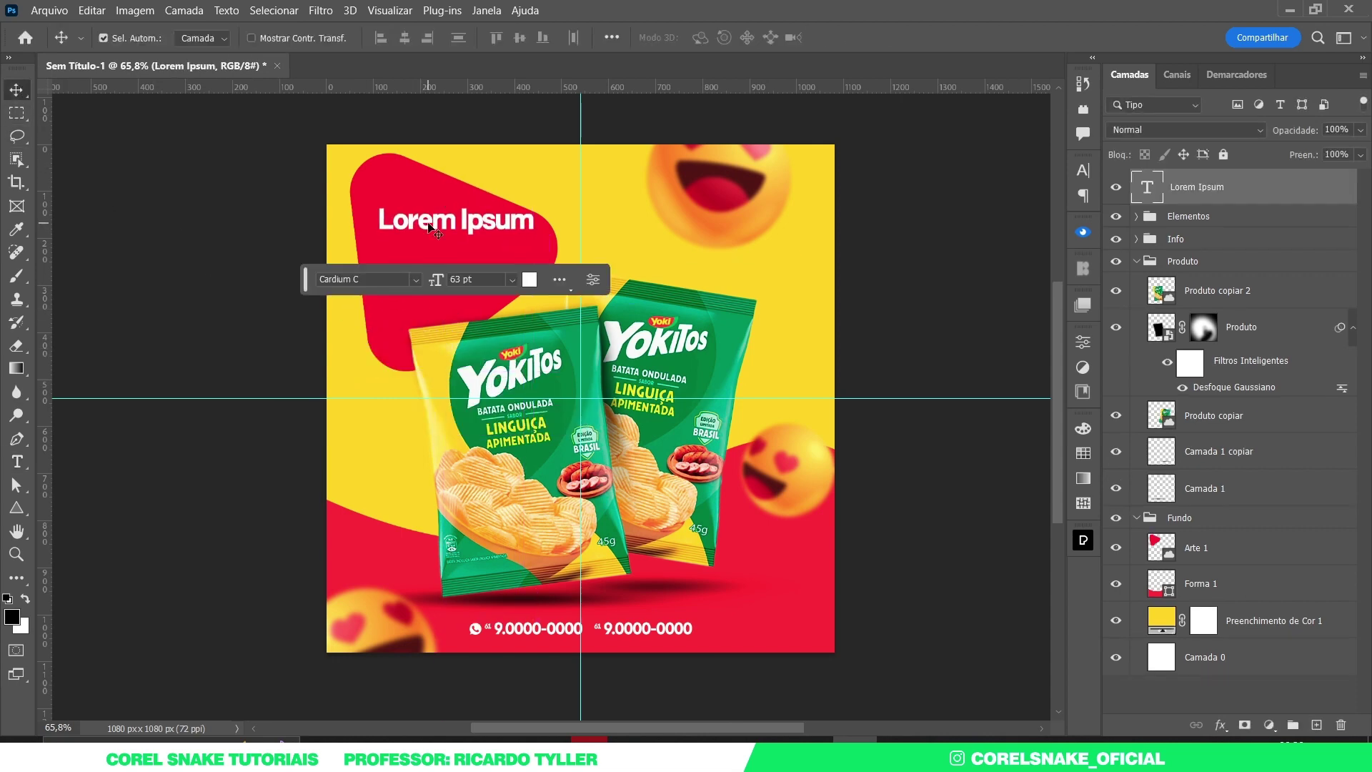
pyautogui.doubleClick(429, 223)
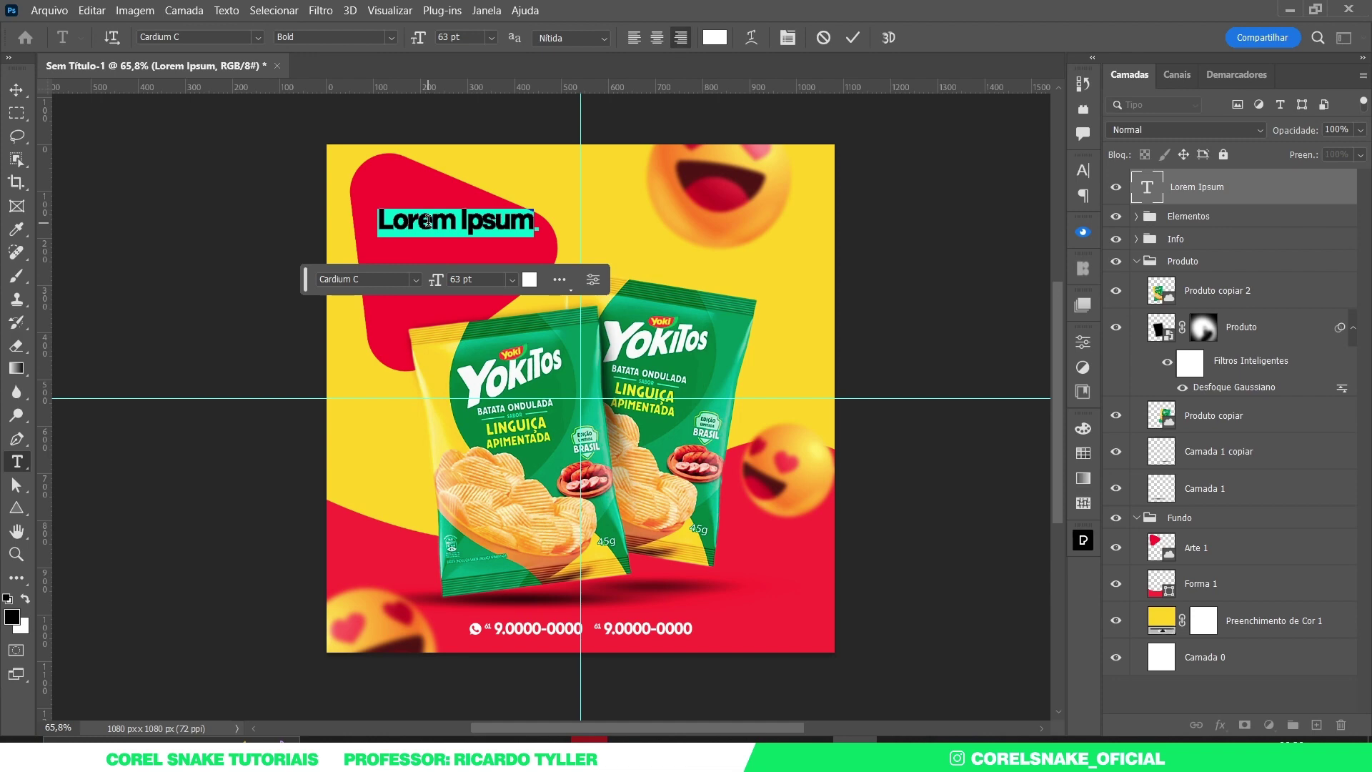
pyautogui.write('Y')
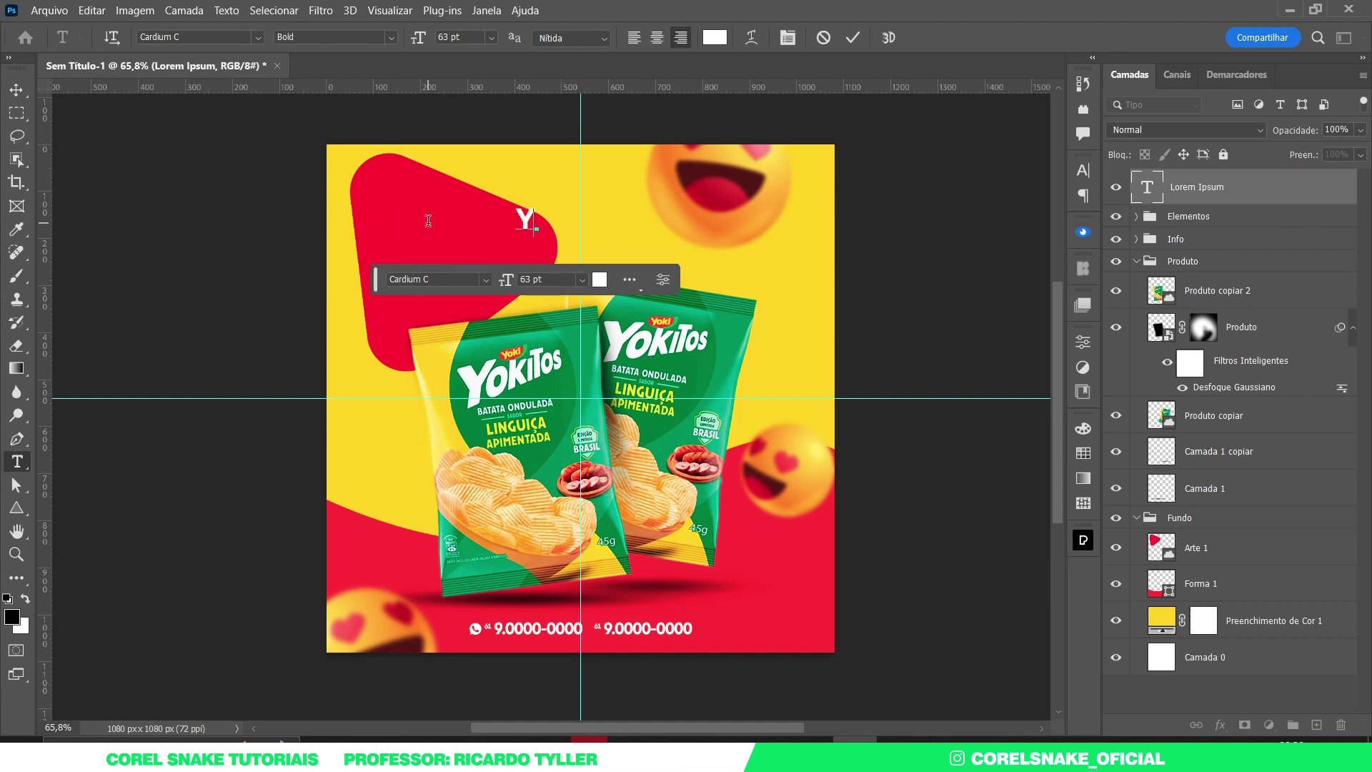
pyautogui.write('okitos')
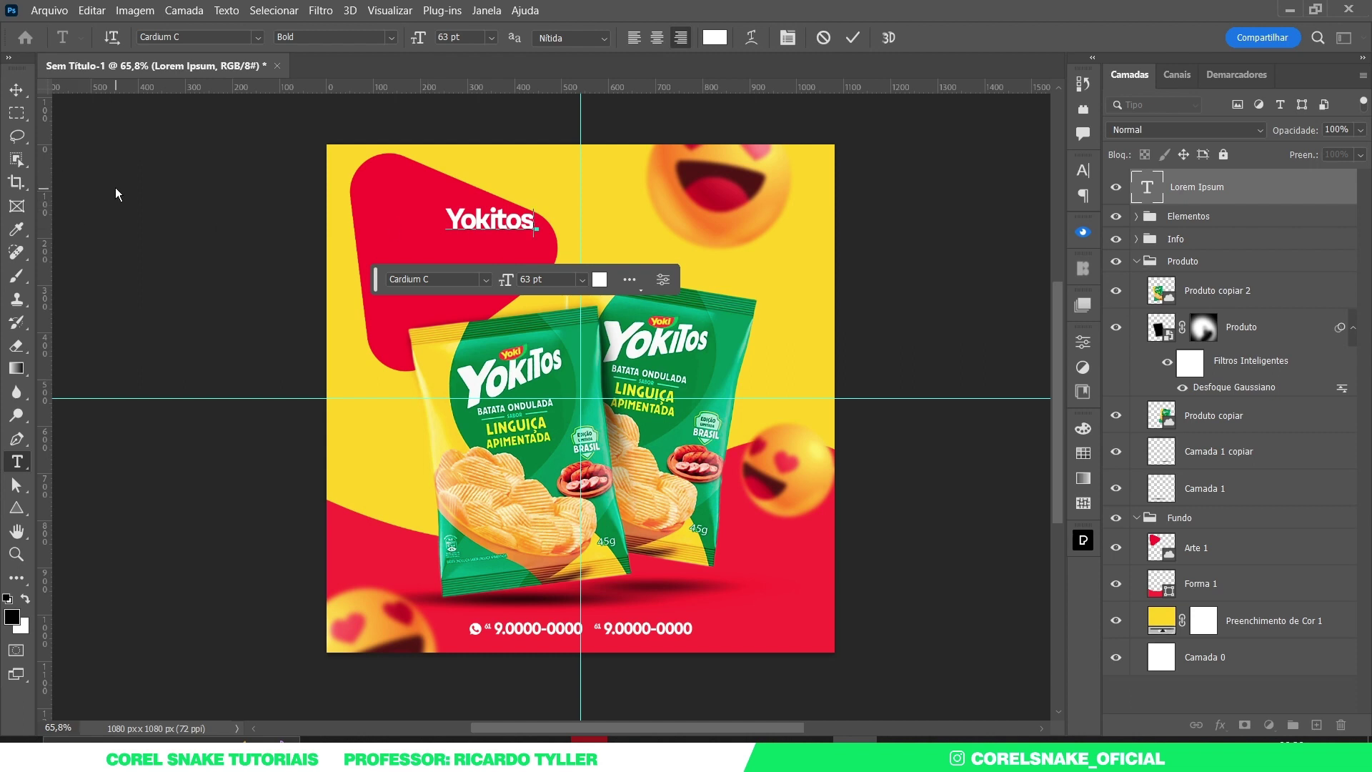
pyautogui.click(25, 93)
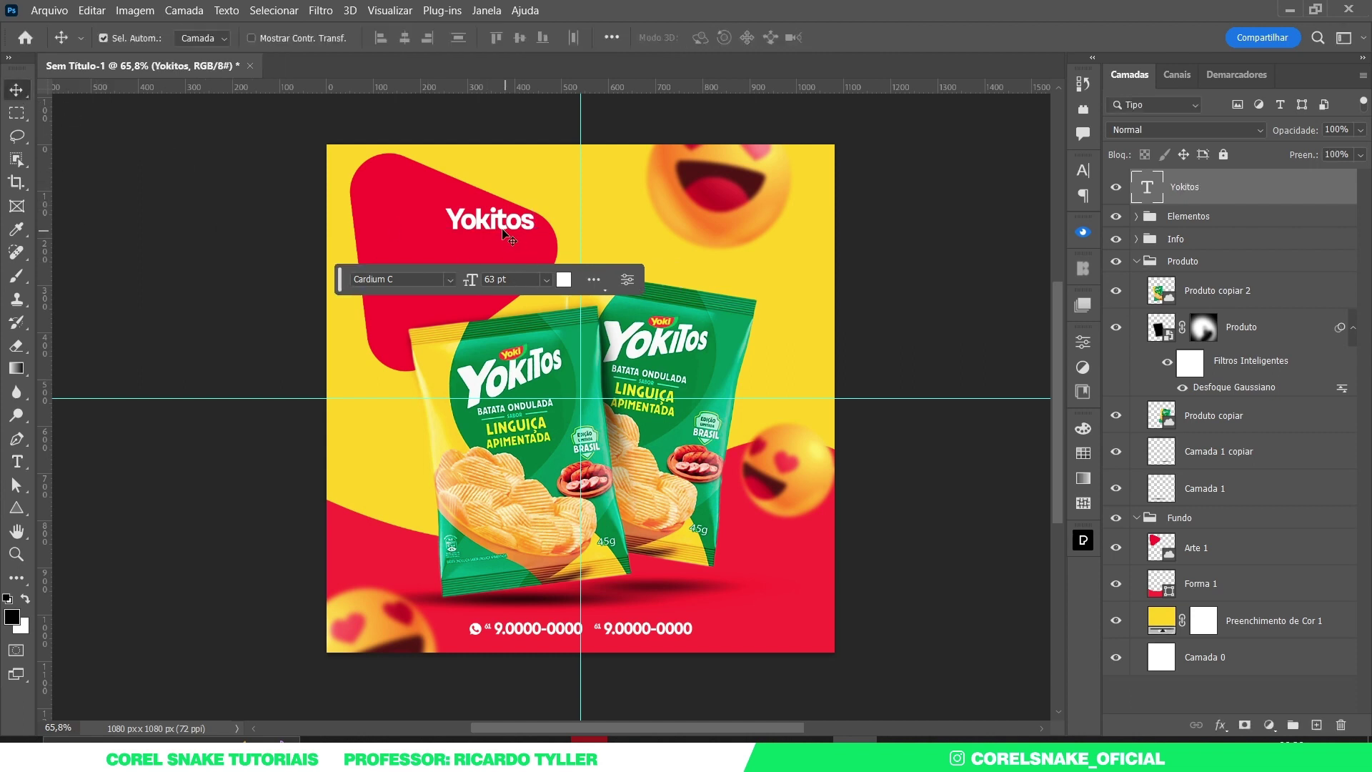
# Scale Yokitos to 136.93 pt, tilt it about -4.9°, and duplicate it just below
pyautogui.moveTo(505, 234)
pyautogui.mouseDown()
pyautogui.moveTo(452, 234)
pyautogui.moveTo(549, 185)
pyautogui.mouseUp()
pyautogui.hotkey('ctrl', 't')
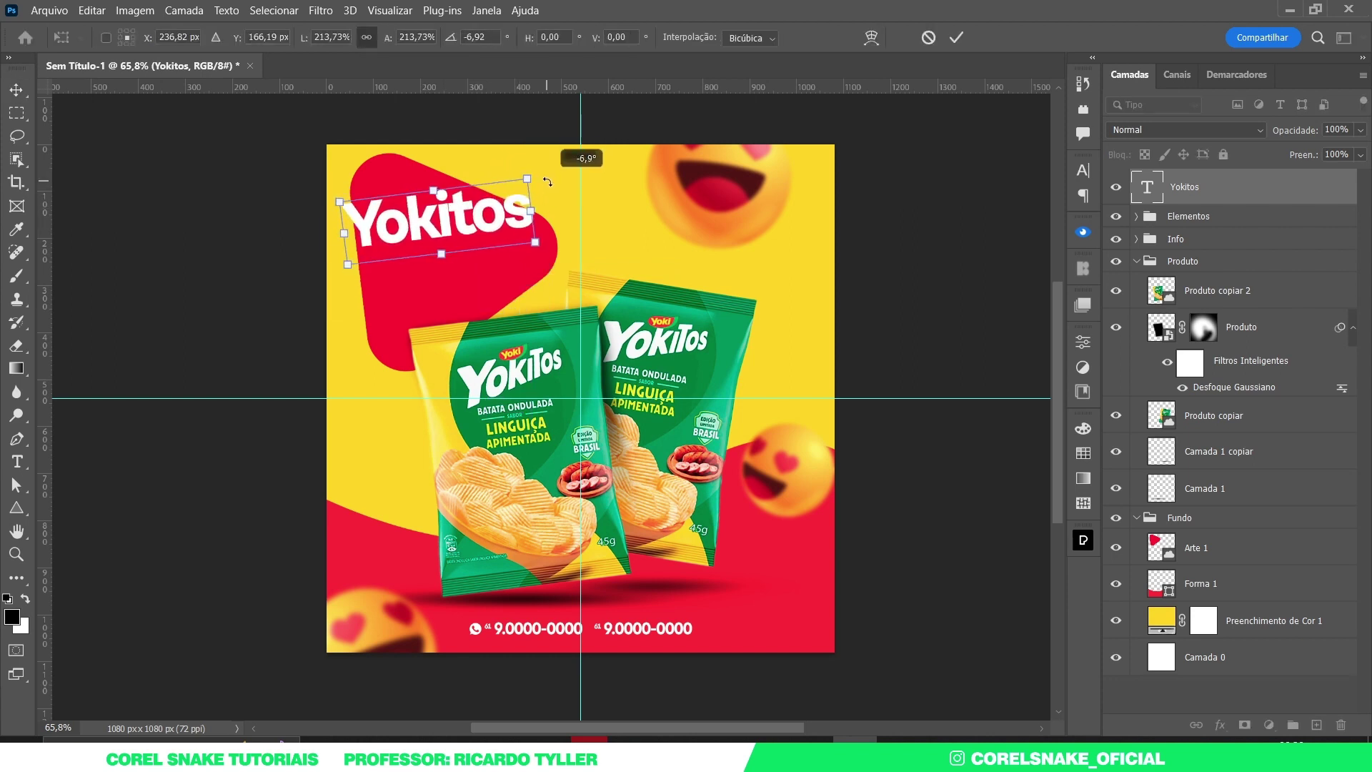
pyautogui.moveTo(483, 227); pyautogui.dragTo(473, 227)
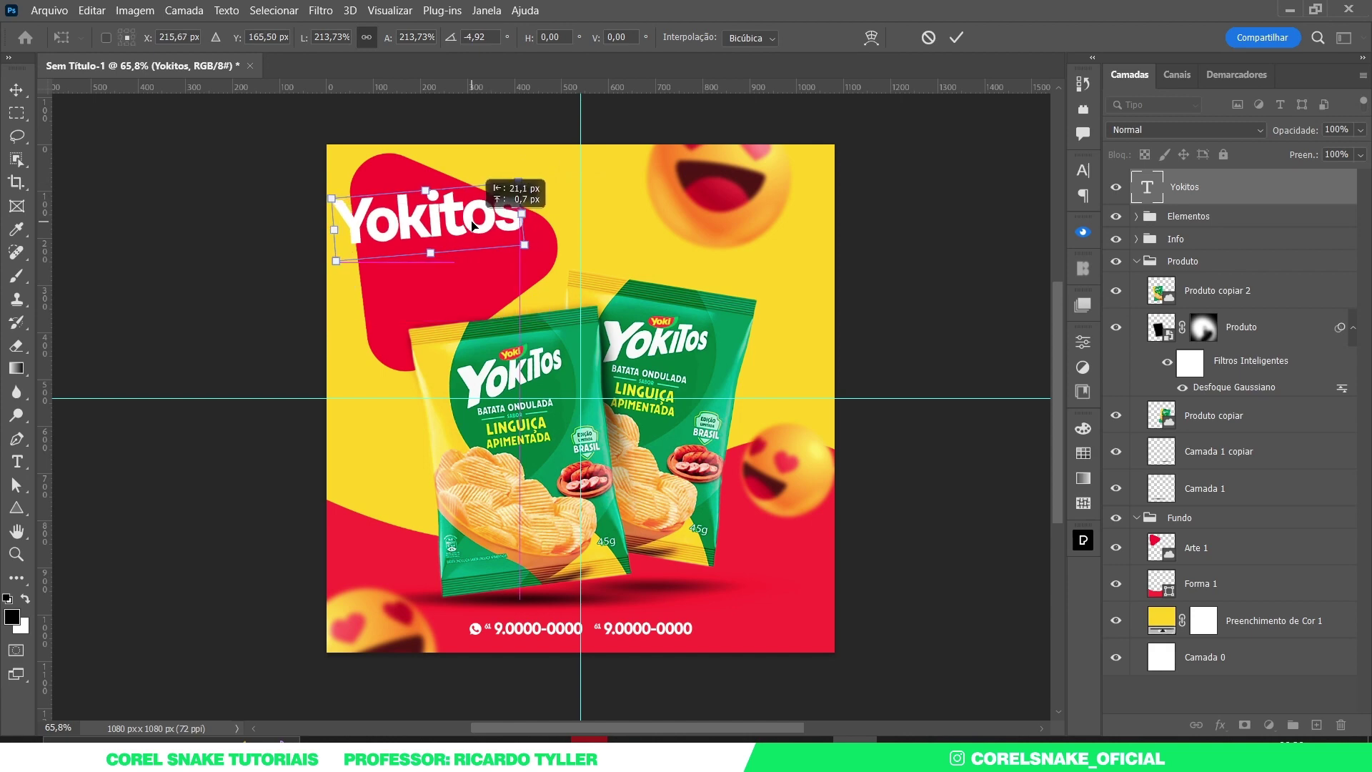
pyautogui.moveTo(520, 187); pyautogui.dragTo(526, 188)
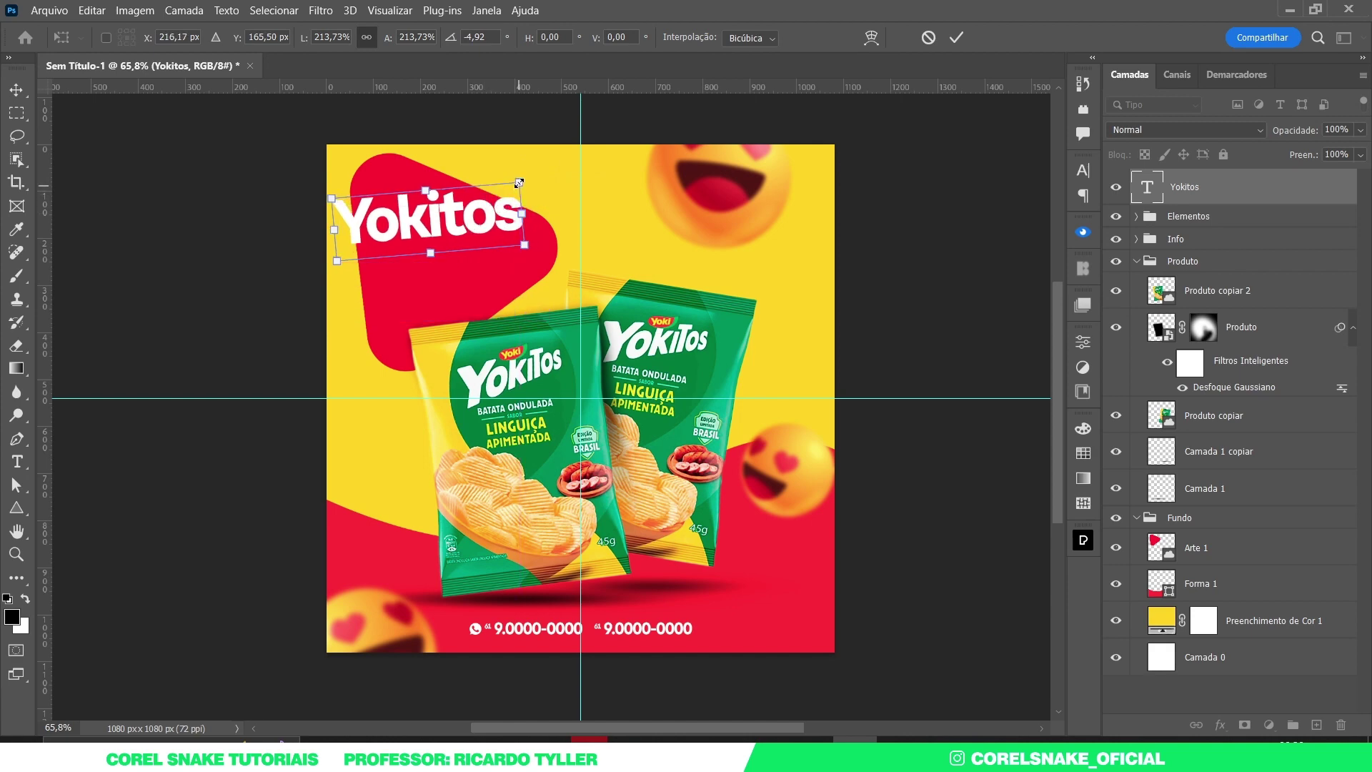
pyautogui.press('Return')
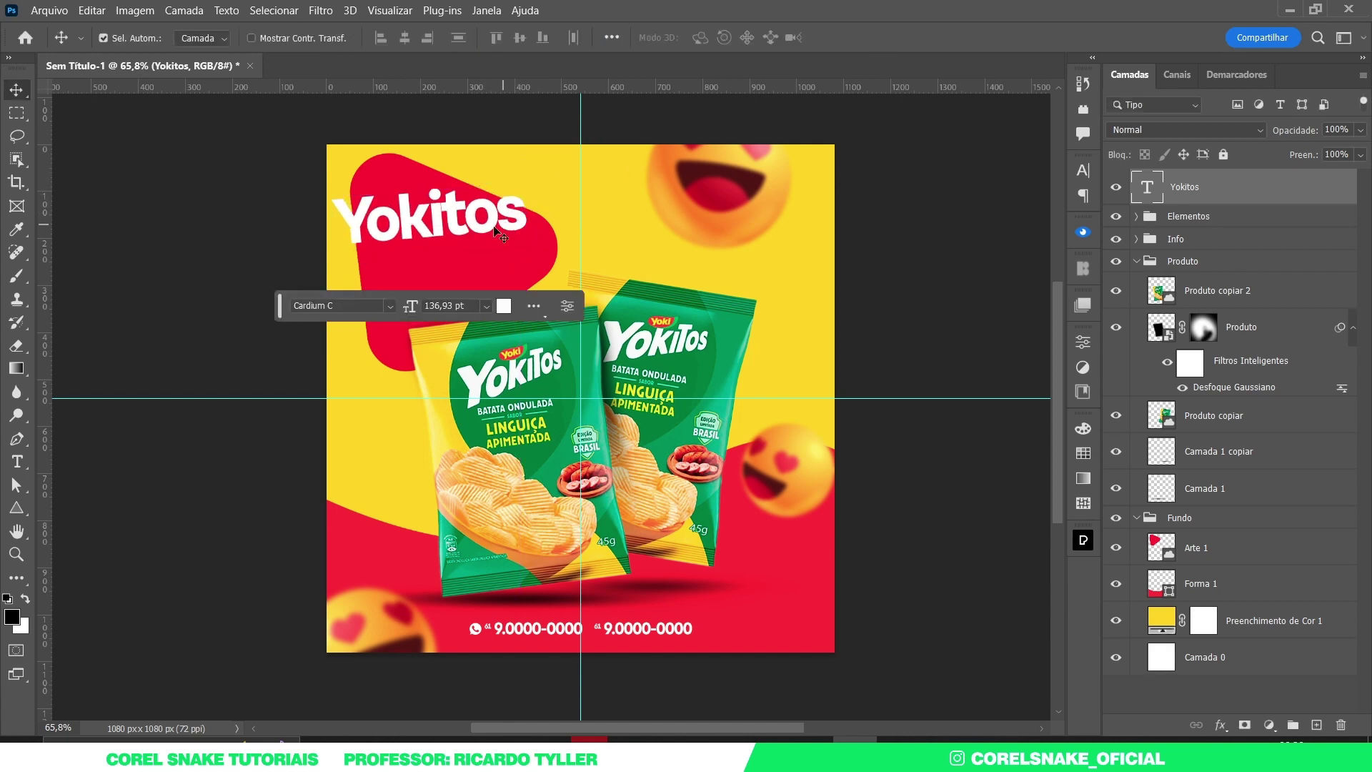
pyautogui.moveTo(438, 218); pyautogui.dragTo(459, 261)
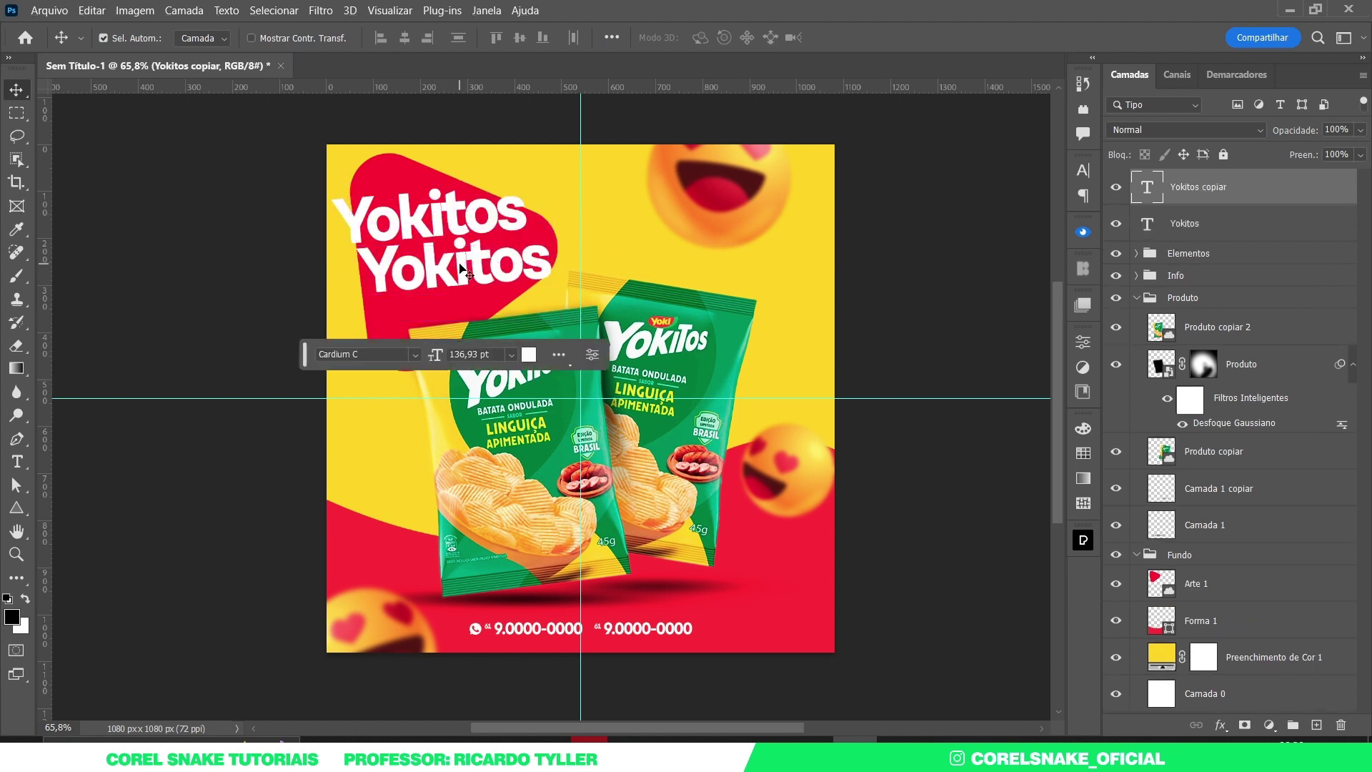
# Retype the copied heading as 'batata' and move it up just under Yokitos
pyautogui.doubleClick(460, 260)
pyautogui.write('bat')
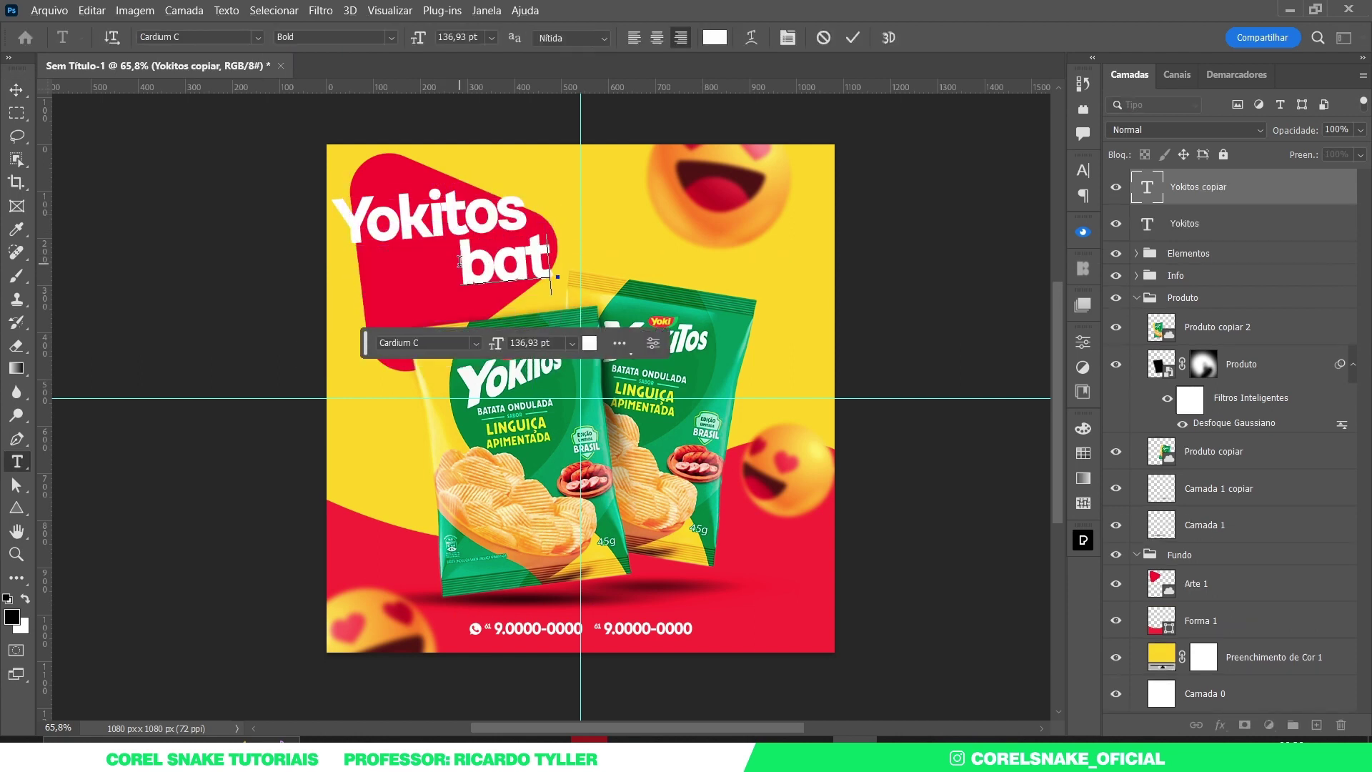
pyautogui.write('ata')
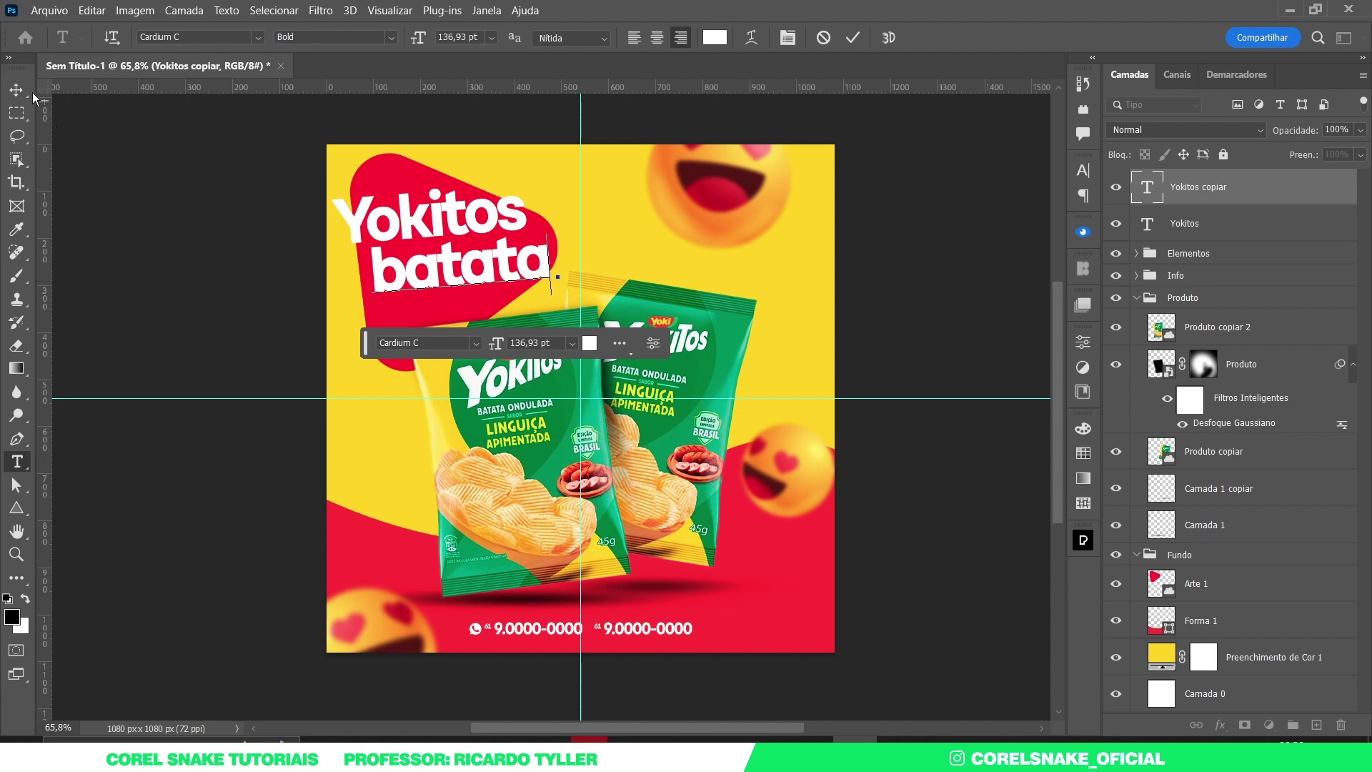
pyautogui.click(15, 89)
pyautogui.moveTo(451, 263); pyautogui.dragTo(451, 250)
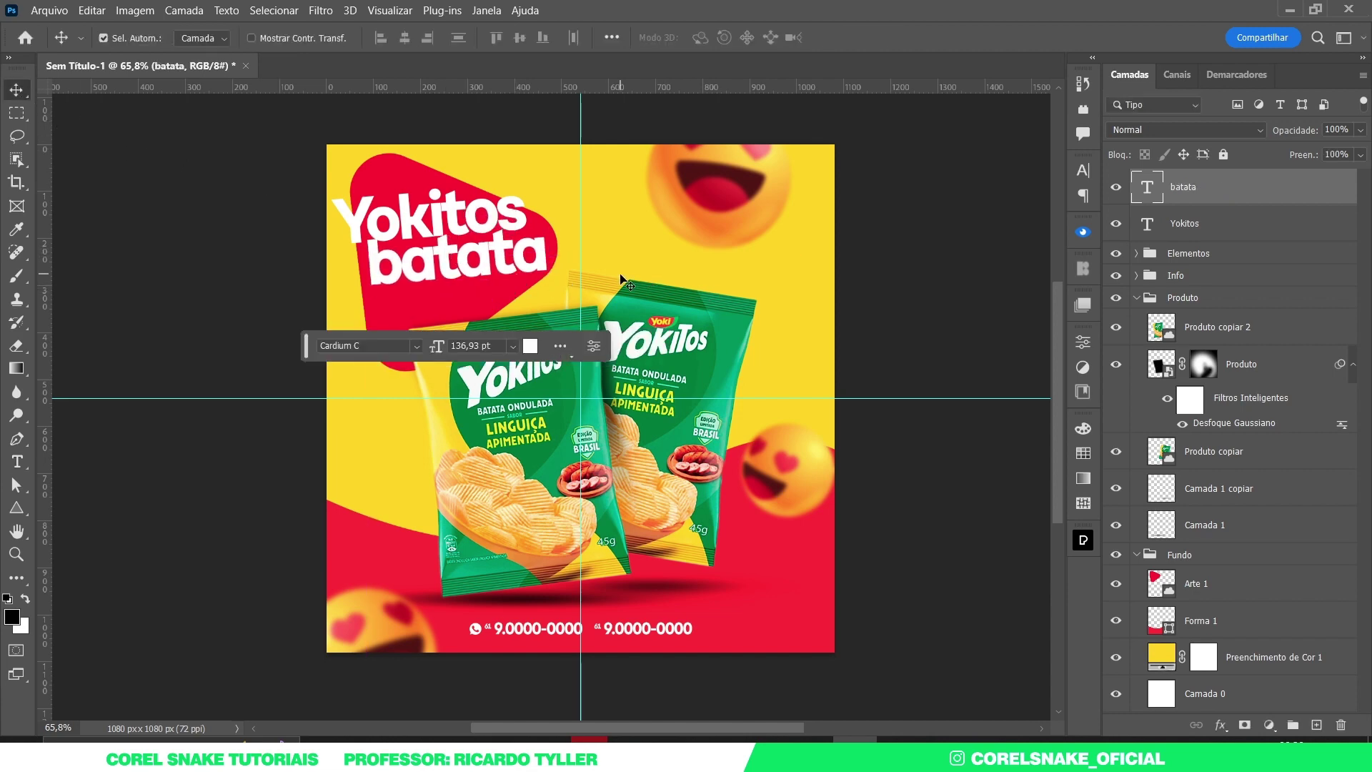
# Color the Yokitos text yellow (#ffd402), sampled from the ad's background
pyautogui.click(458, 215)
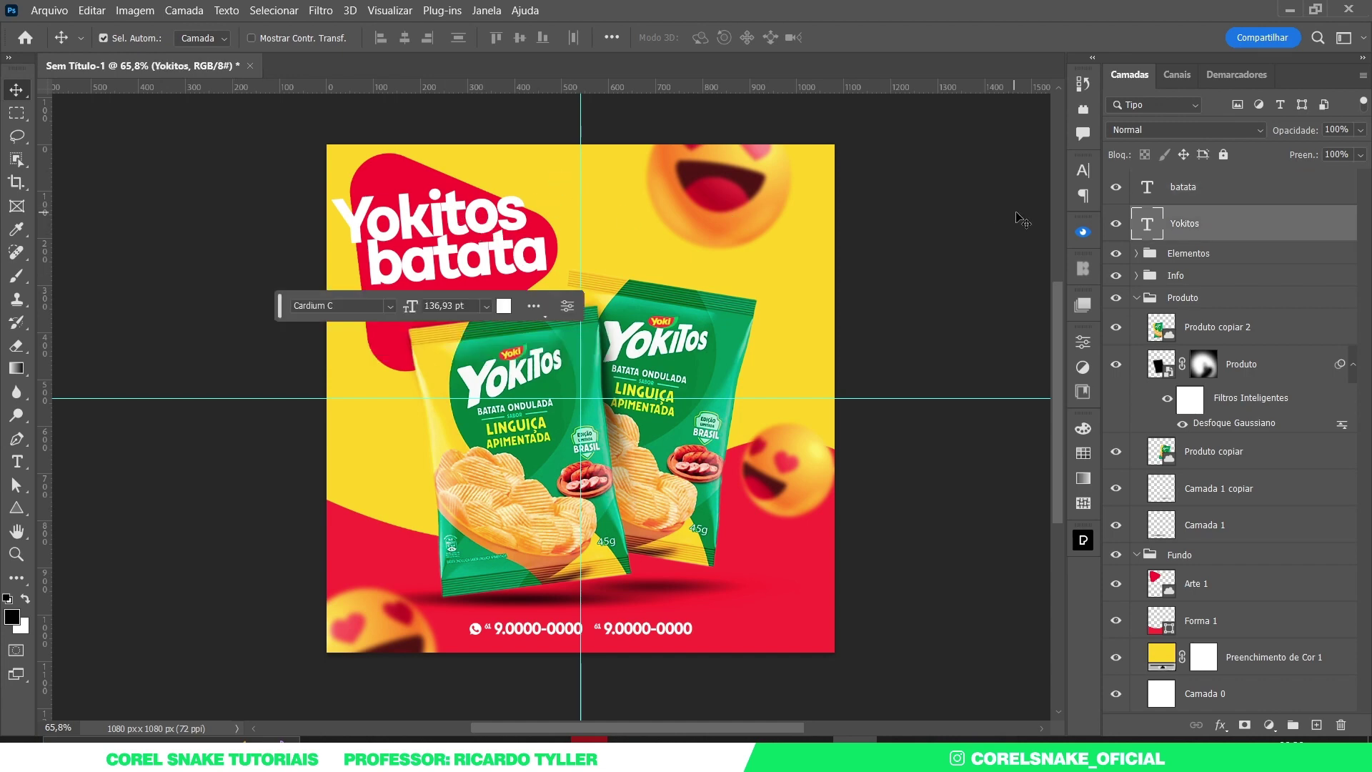
pyautogui.click(1085, 172)
pyautogui.click(1022, 273)
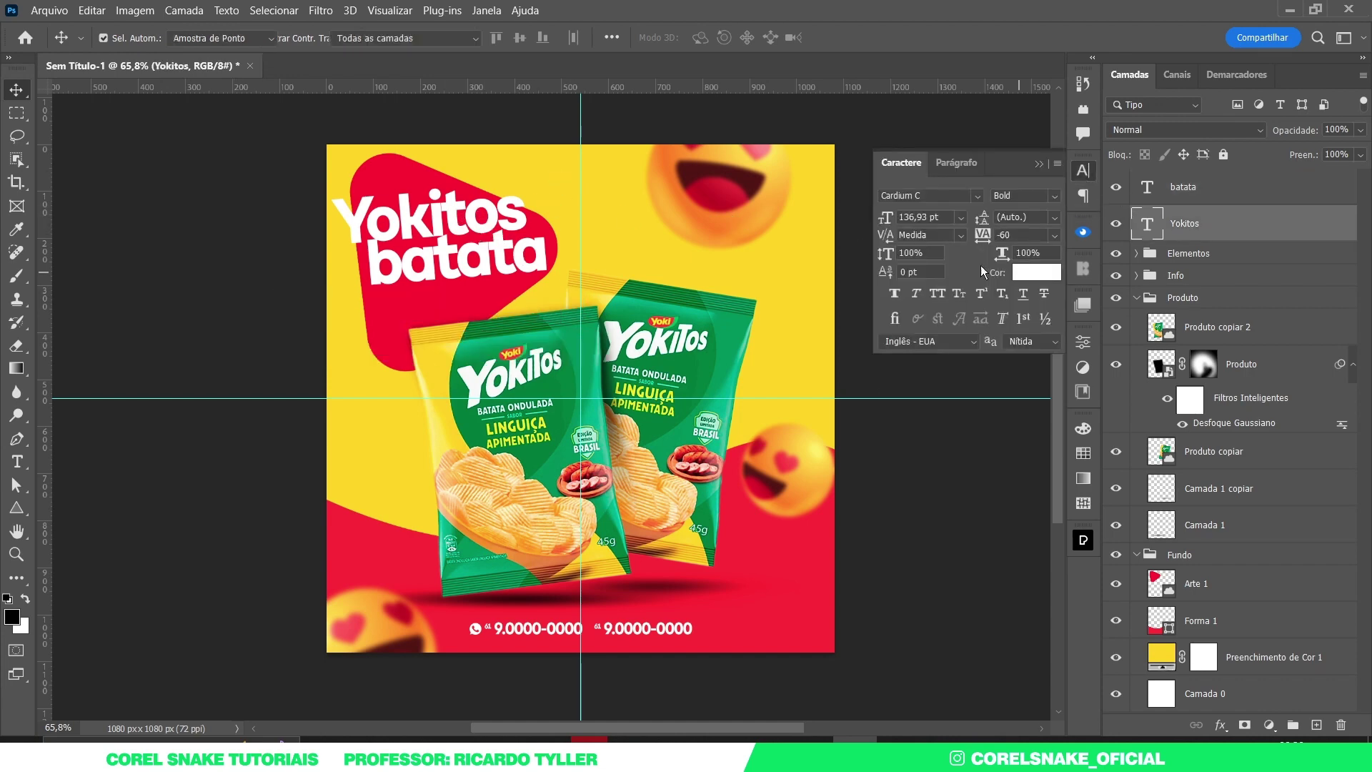
pyautogui.click(560, 178)
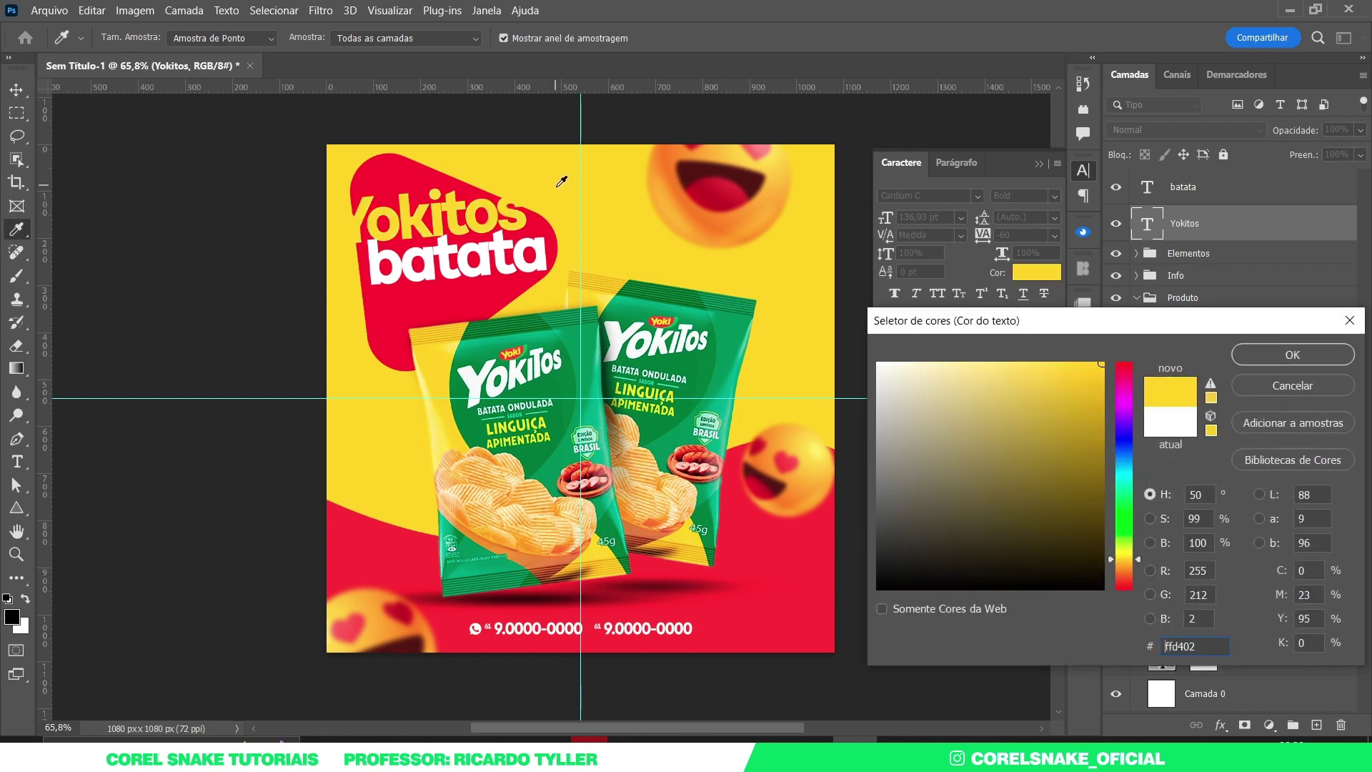
pyautogui.click(1248, 352)
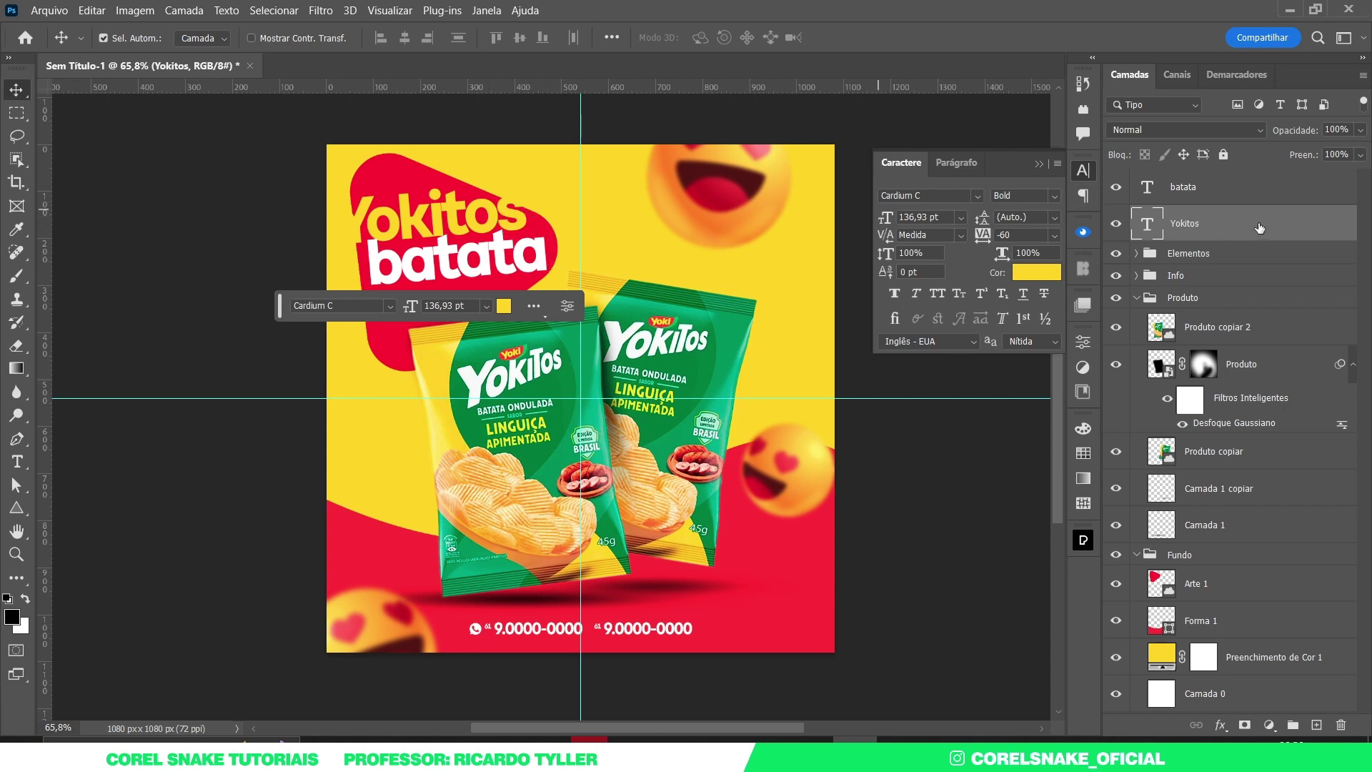
# Add a 13 px outside stroke in red #e80a2a to the Yokitos layer
pyautogui.doubleClick(1291, 224)
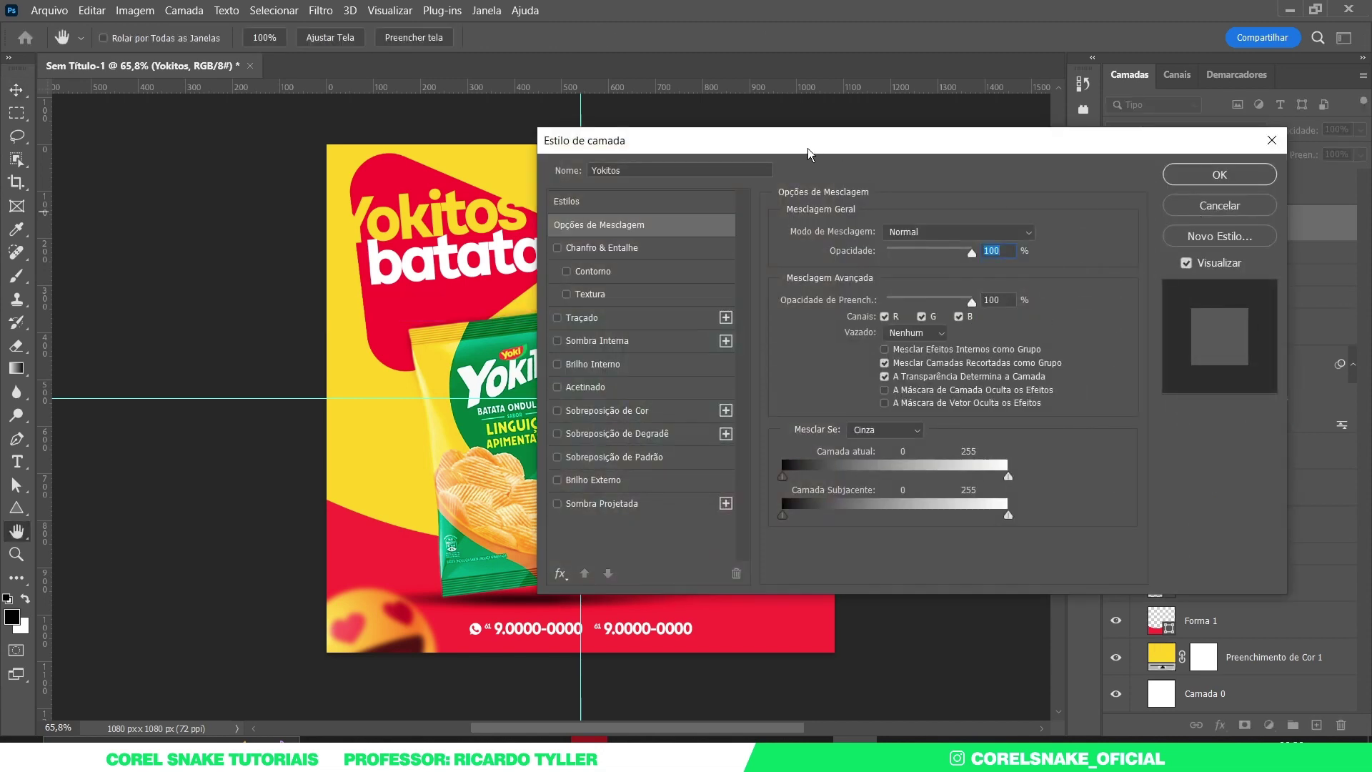
pyautogui.moveTo(808, 148); pyautogui.dragTo(920, 159)
pyautogui.click(722, 306)
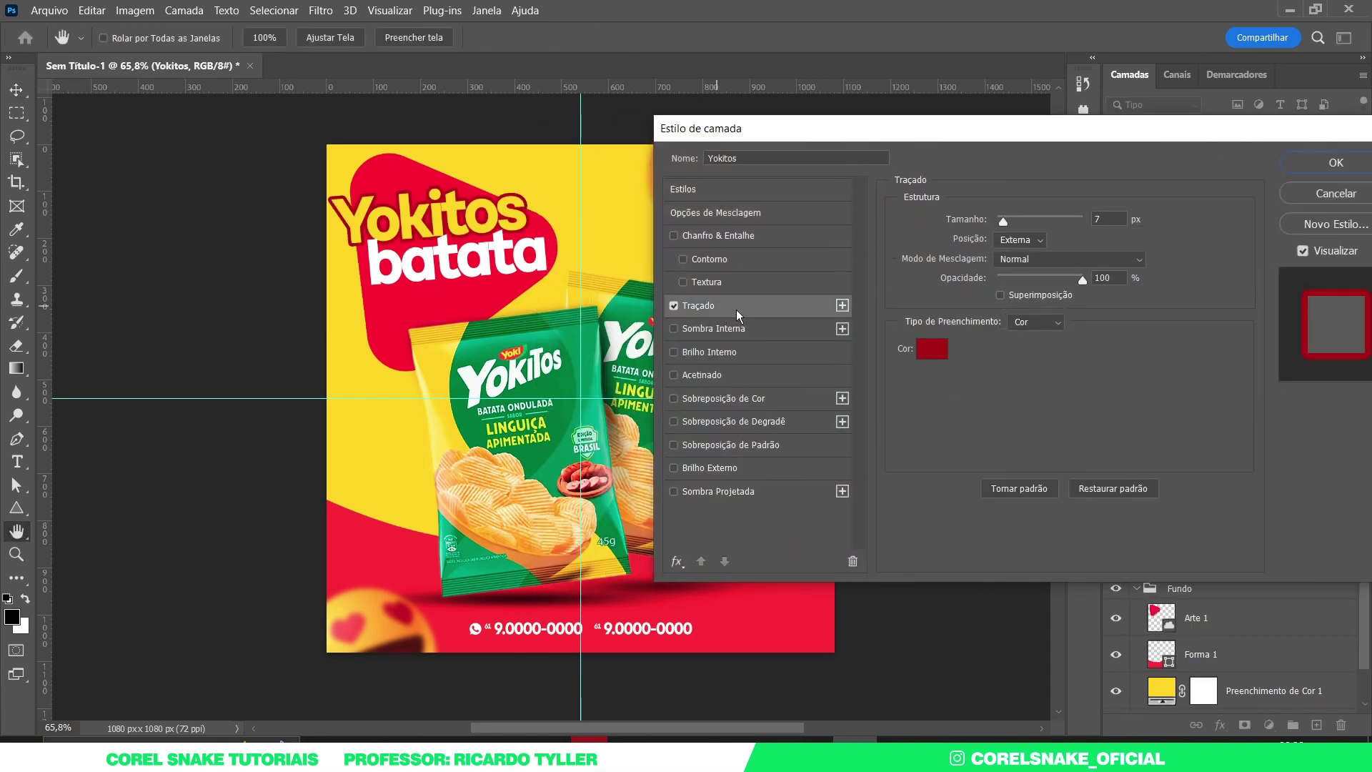
pyautogui.click(932, 350)
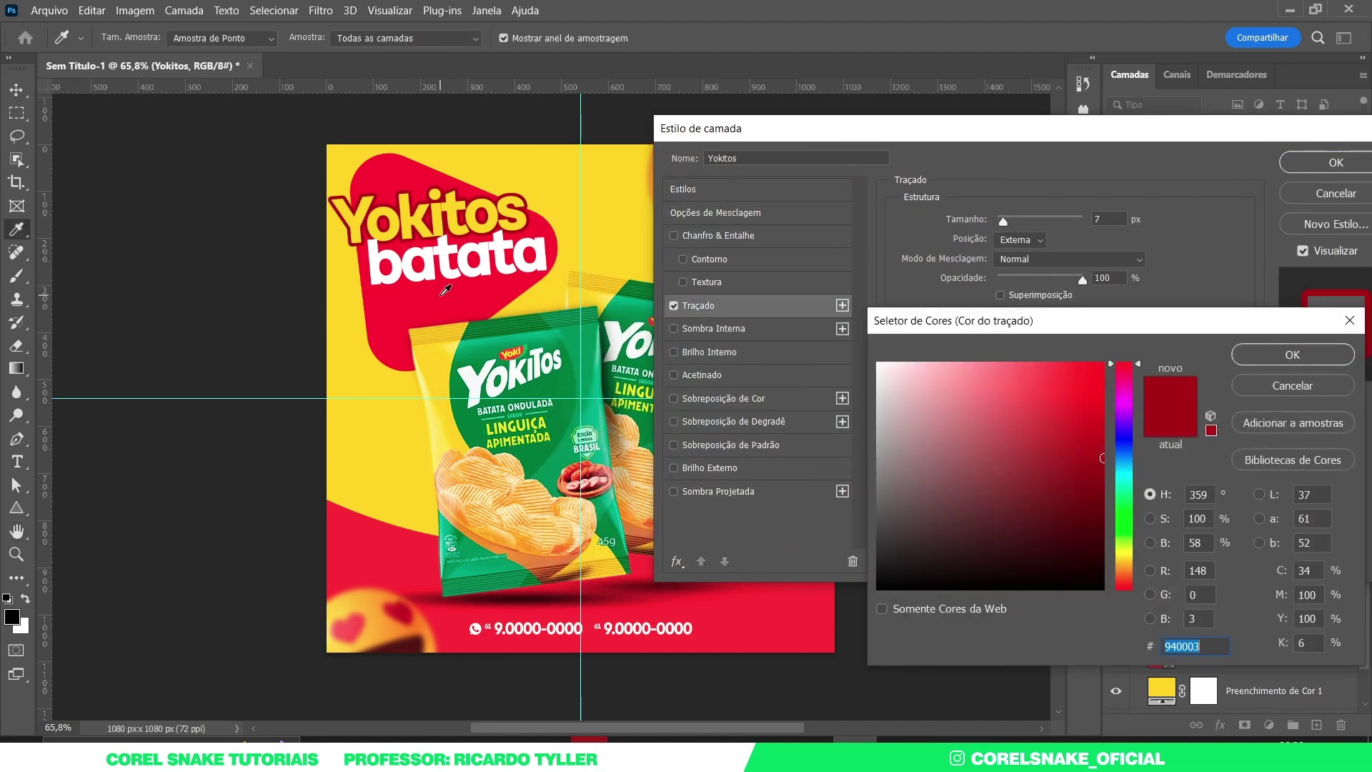
pyautogui.click(445, 293)
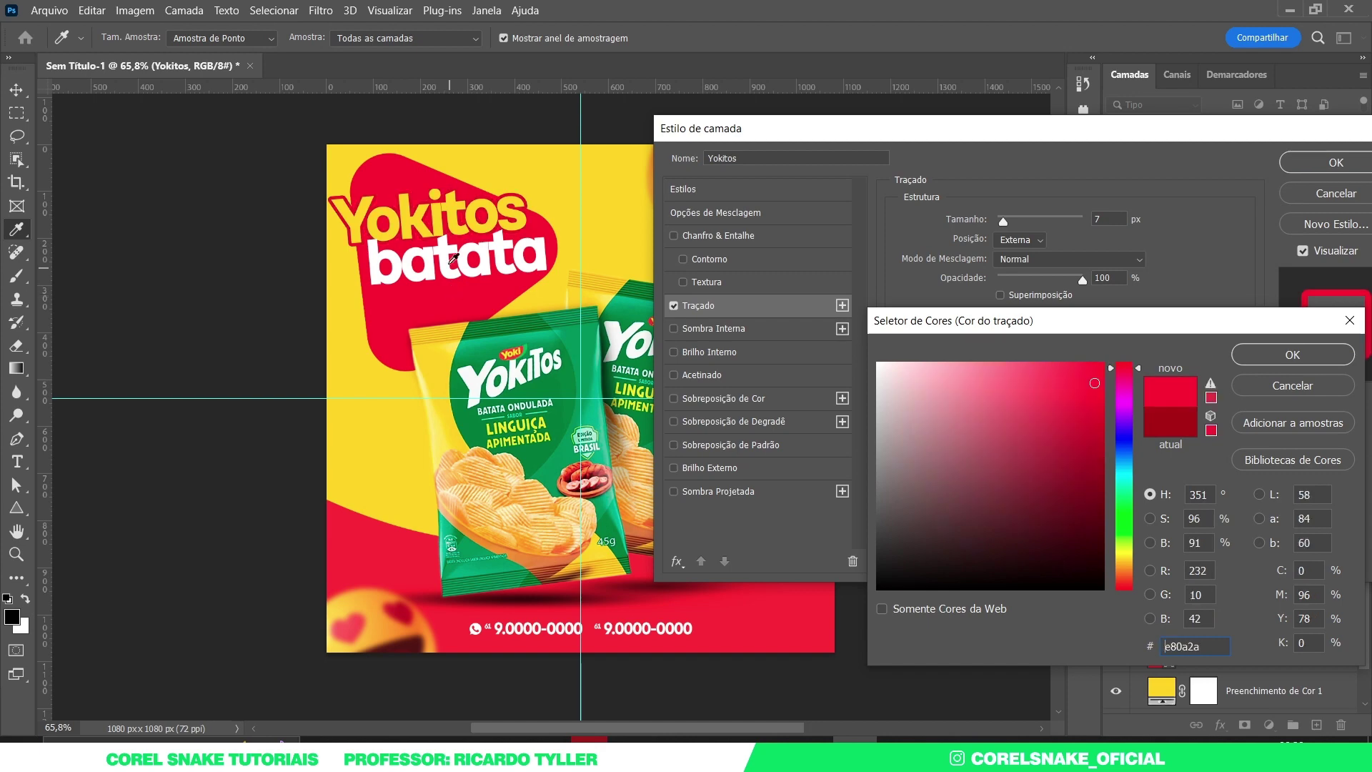
pyautogui.click(1274, 360)
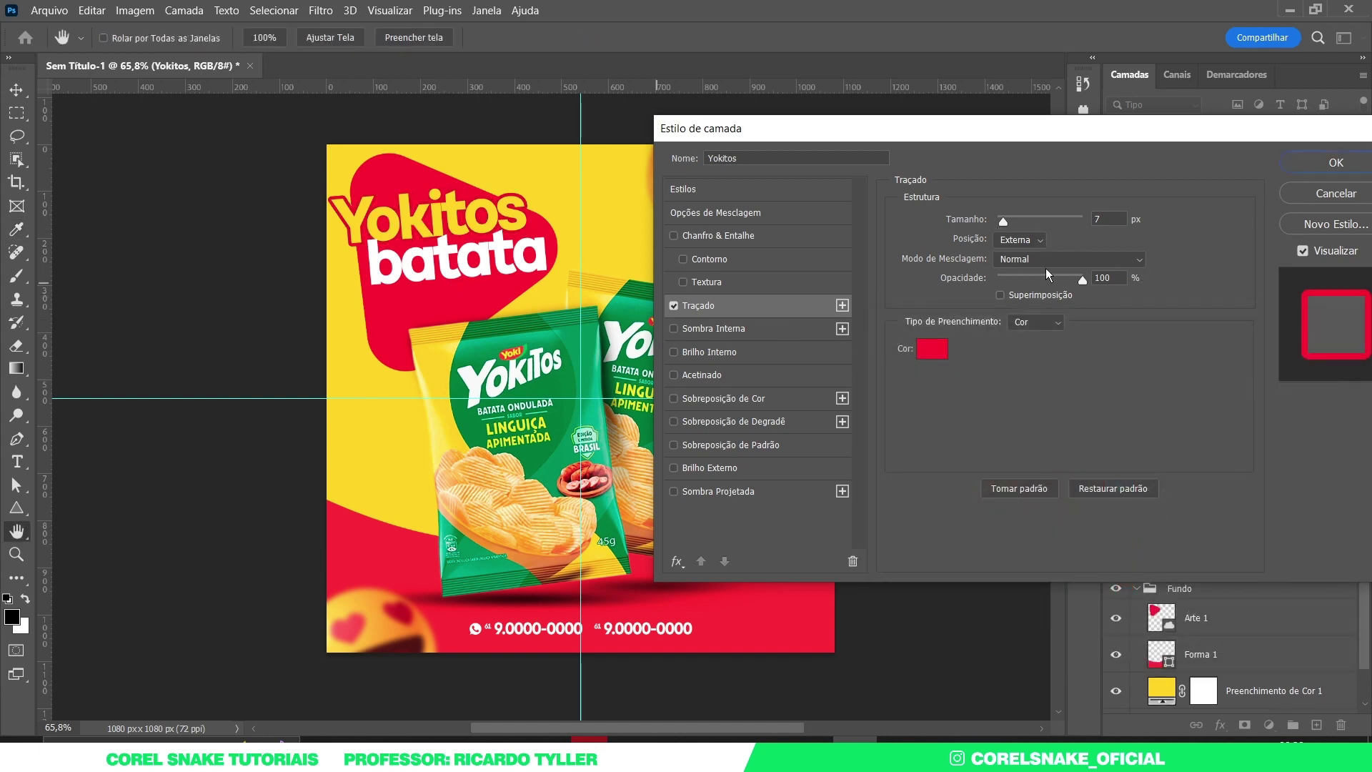
pyautogui.moveTo(1004, 222); pyautogui.dragTo(1007, 222)
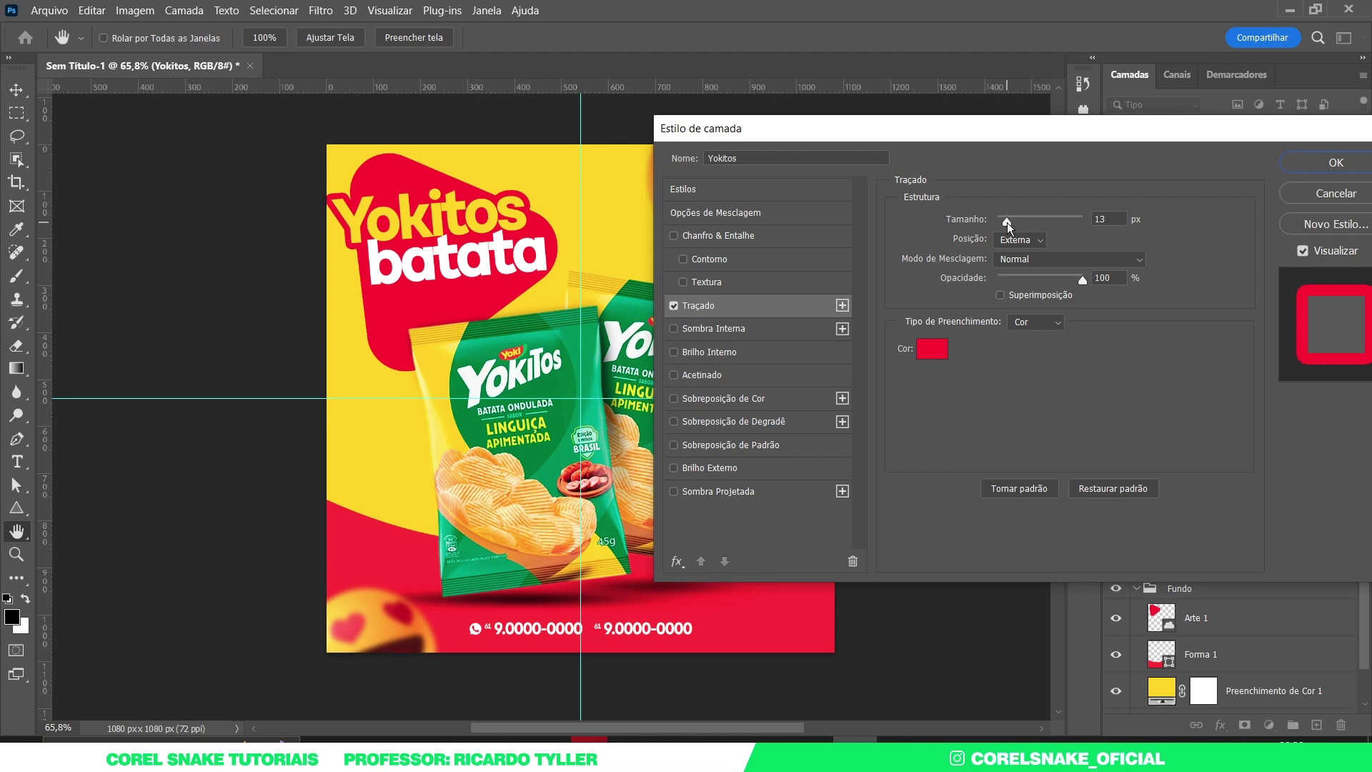
pyautogui.click(1322, 166)
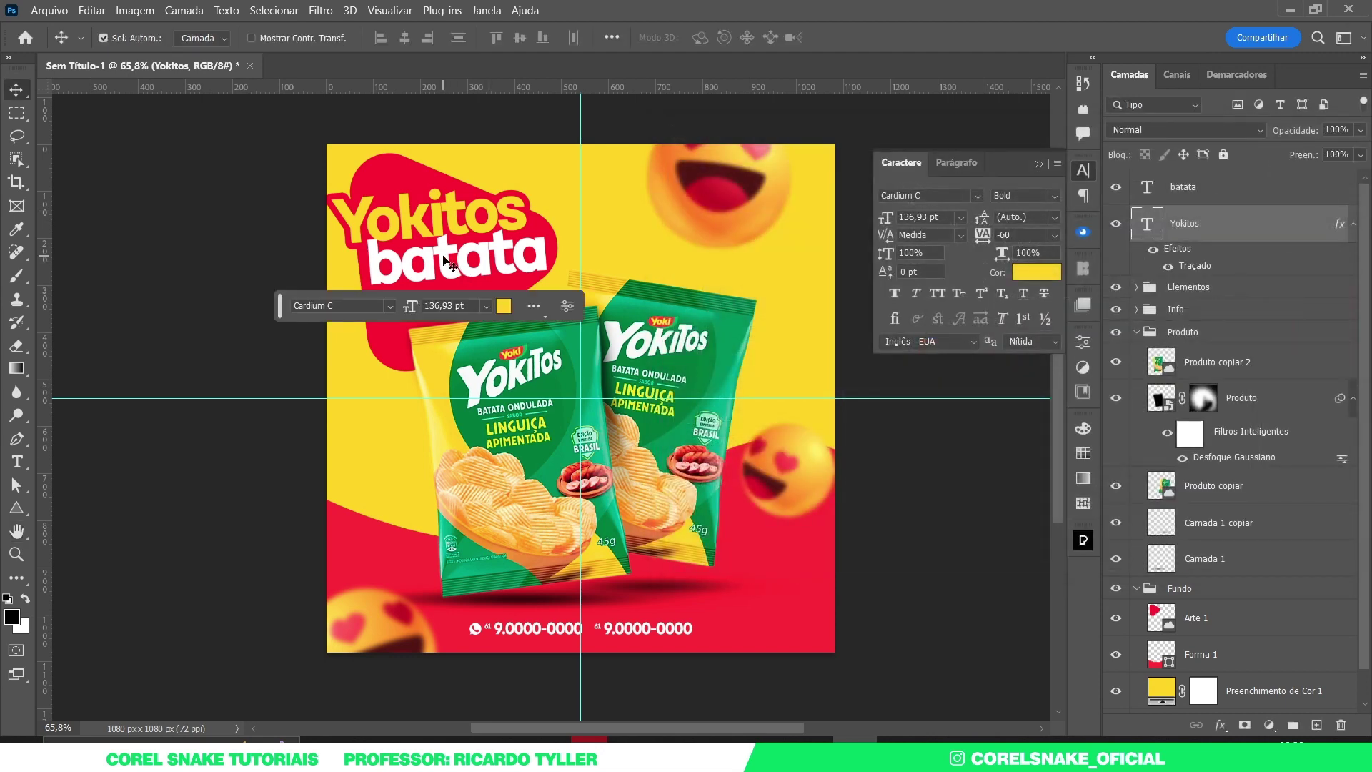
# Nudge batata into position and copy Yokitos's red stroke effect onto it
pyautogui.moveTo(449, 263); pyautogui.dragTo(452, 268)
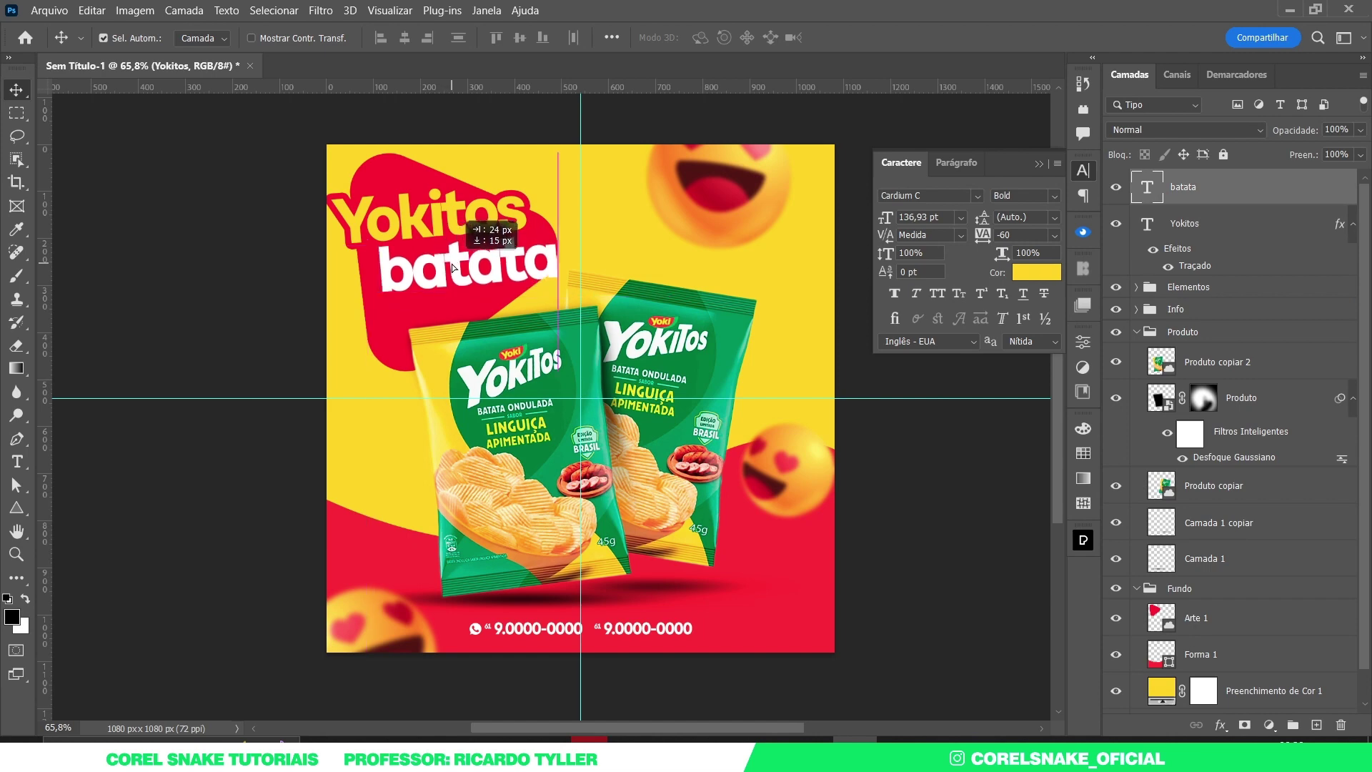
pyautogui.moveTo(452, 268); pyautogui.dragTo(452, 268)
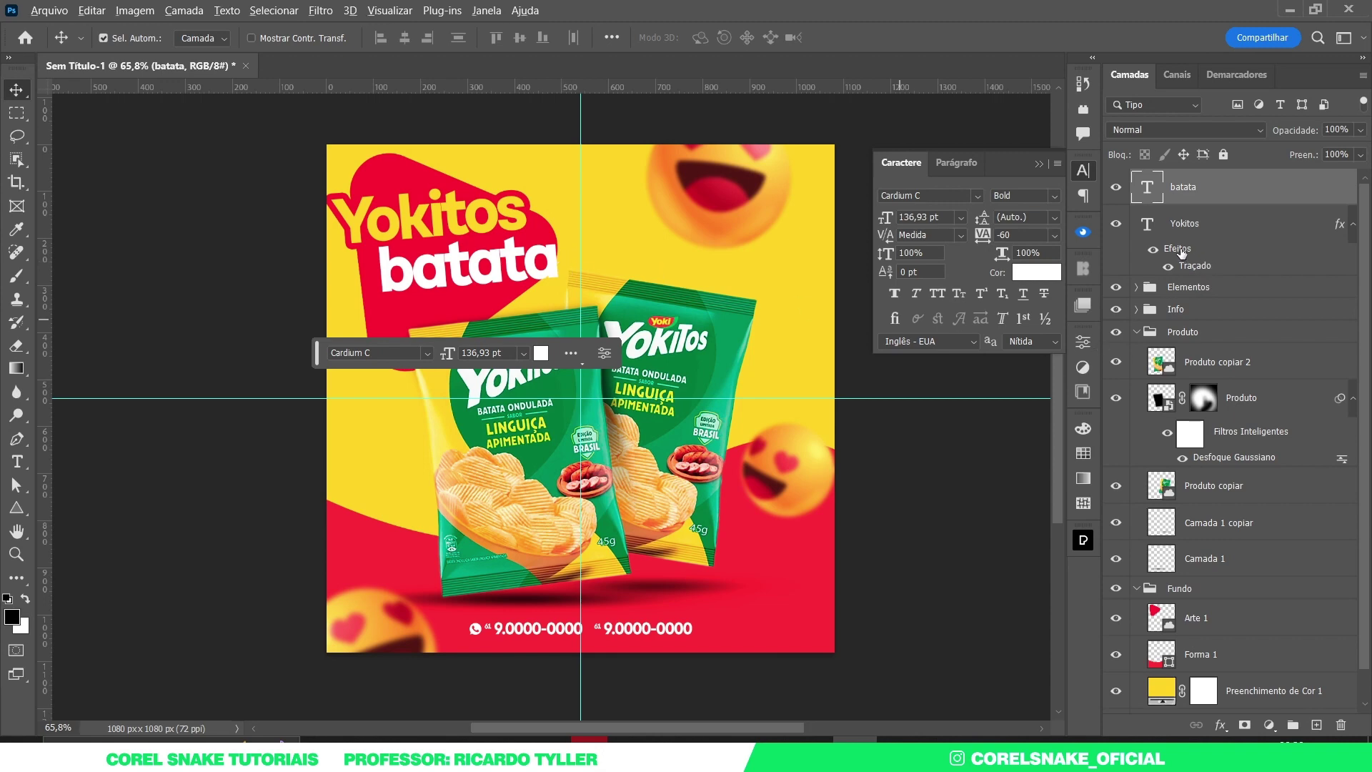
pyautogui.moveTo(1181, 251); pyautogui.dragTo(1197, 202)
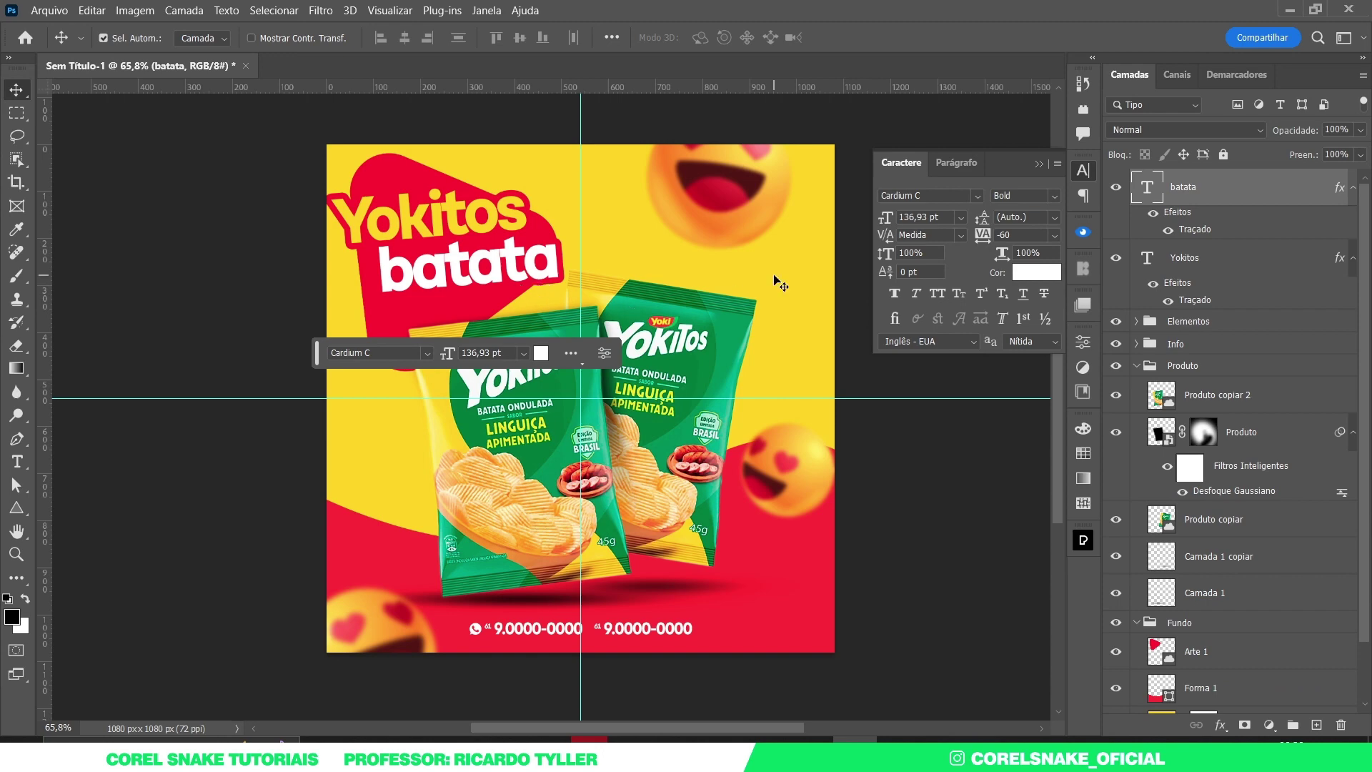
pyautogui.click(565, 245)
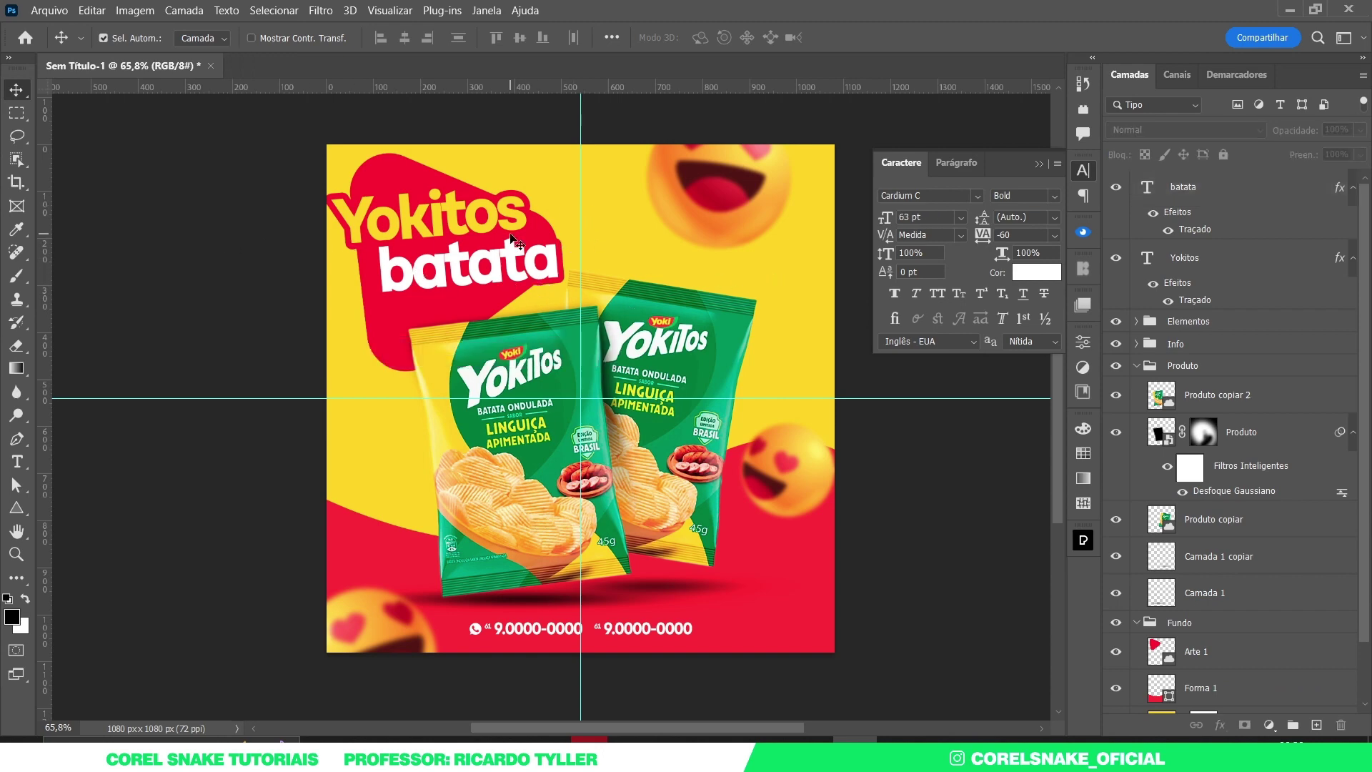
# Duplicate batata just below itself and shrink the copy to about half size
pyautogui.moveTo(491, 279); pyautogui.dragTo(459, 322)
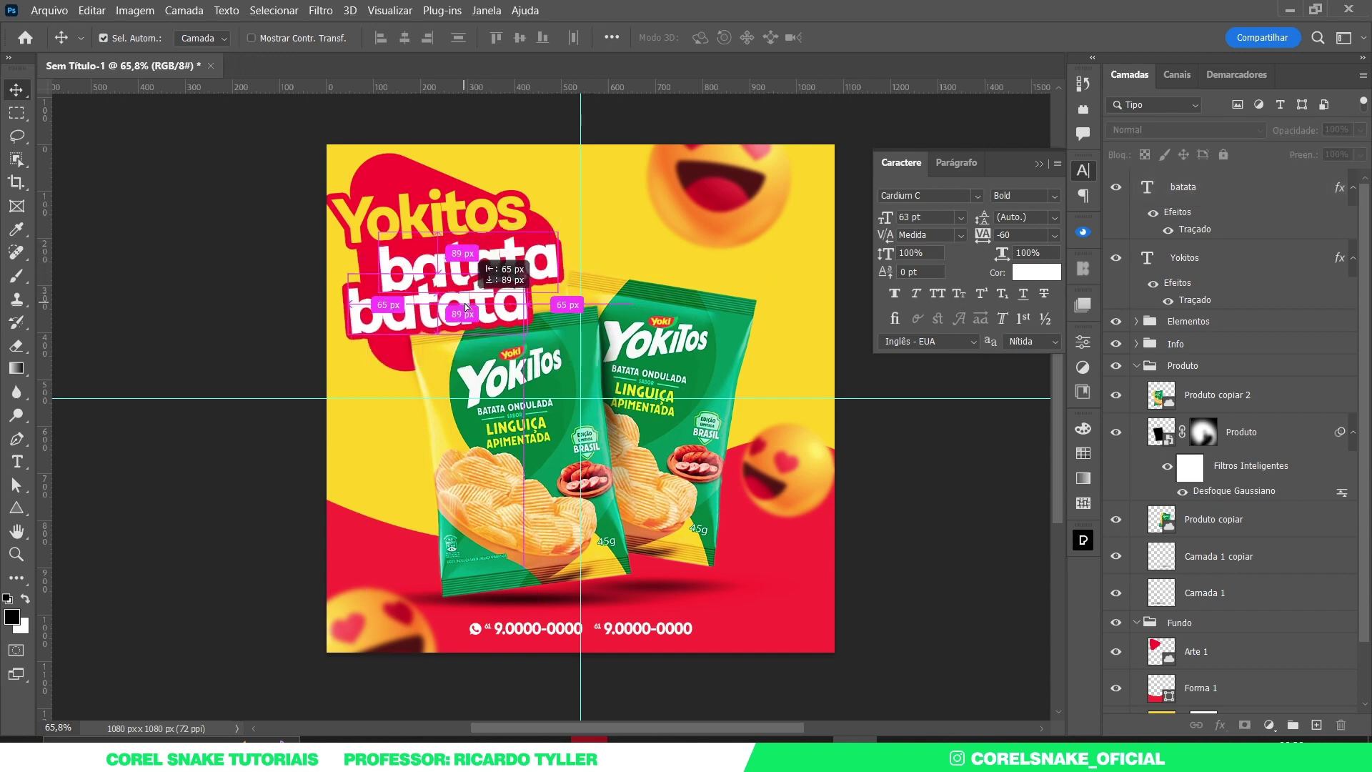
pyautogui.hotkey('ctrl', 't')
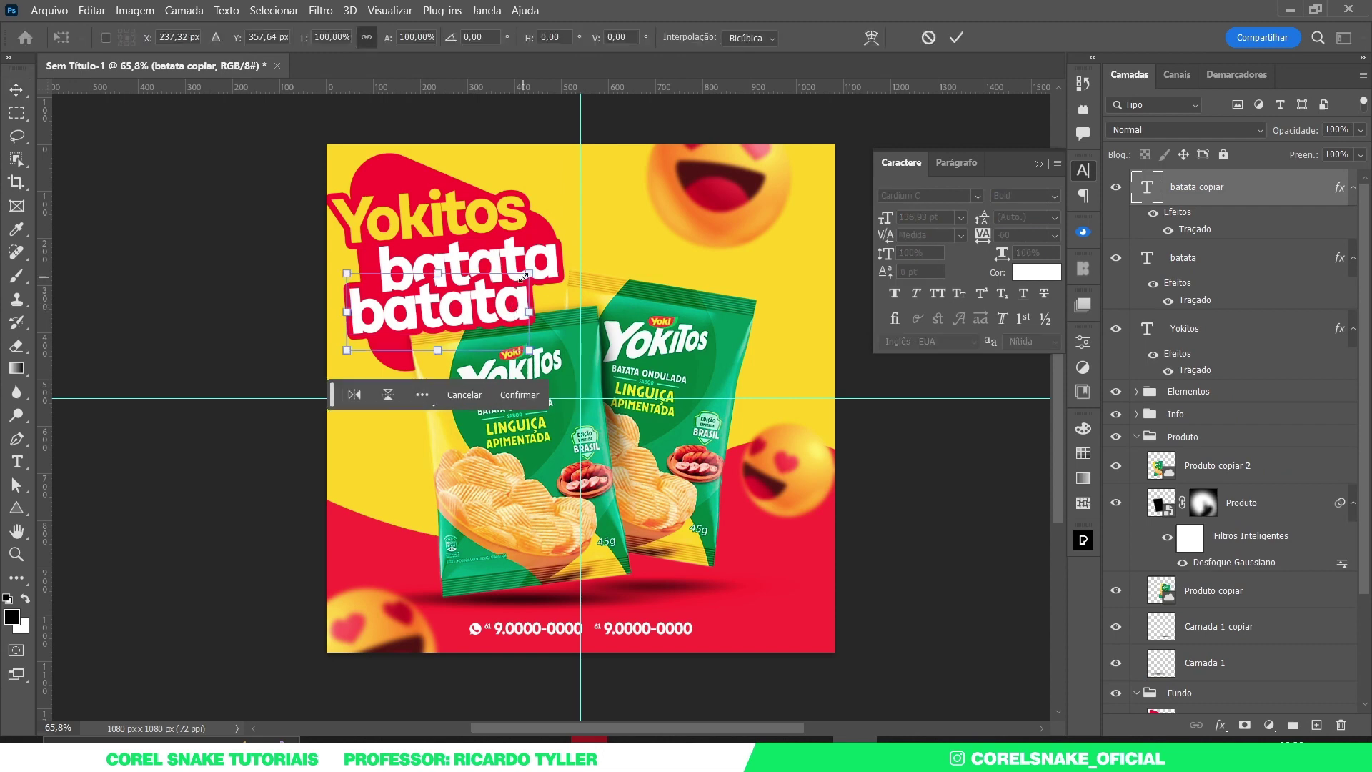
pyautogui.moveTo(528, 274); pyautogui.dragTo(486, 294)
pyautogui.press('Return')
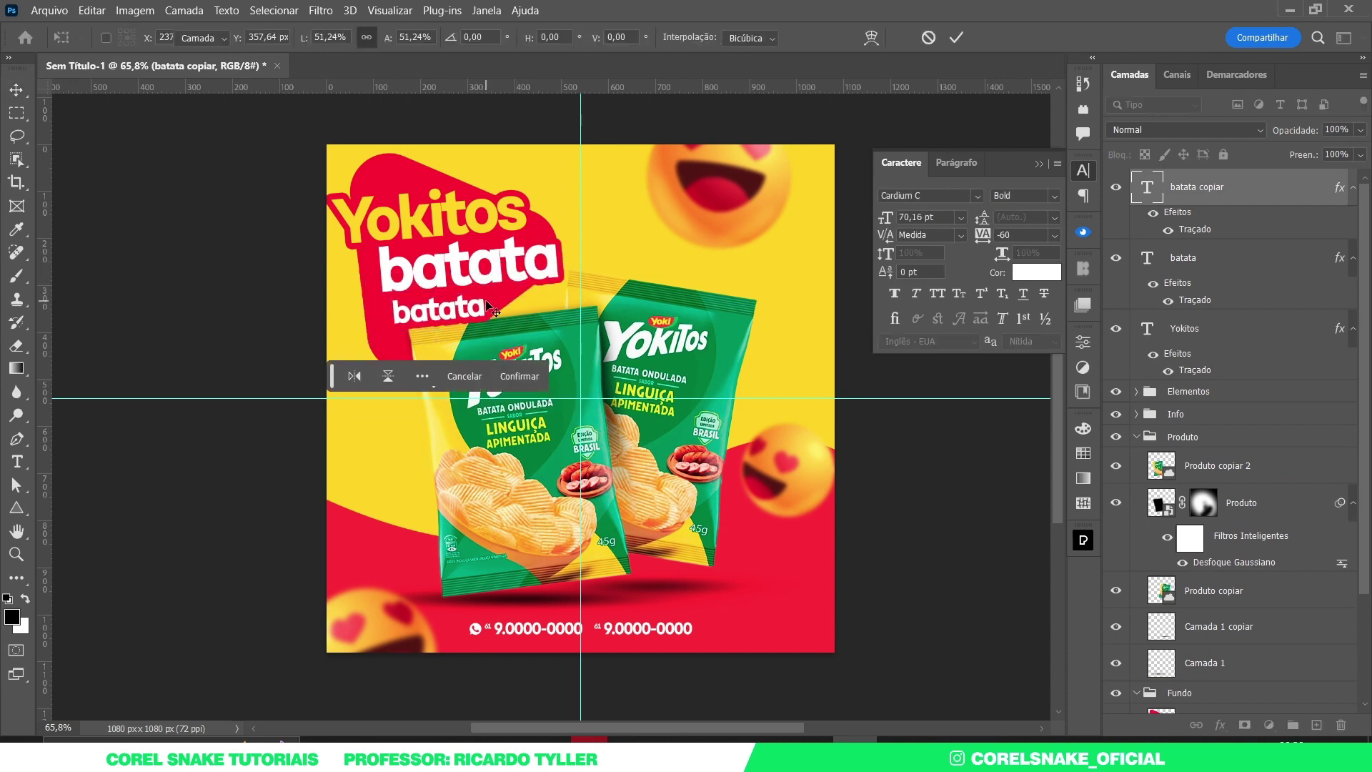
# Retype the duplicate as 'Ondulada' and position it under batata
pyautogui.doubleClick(463, 310)
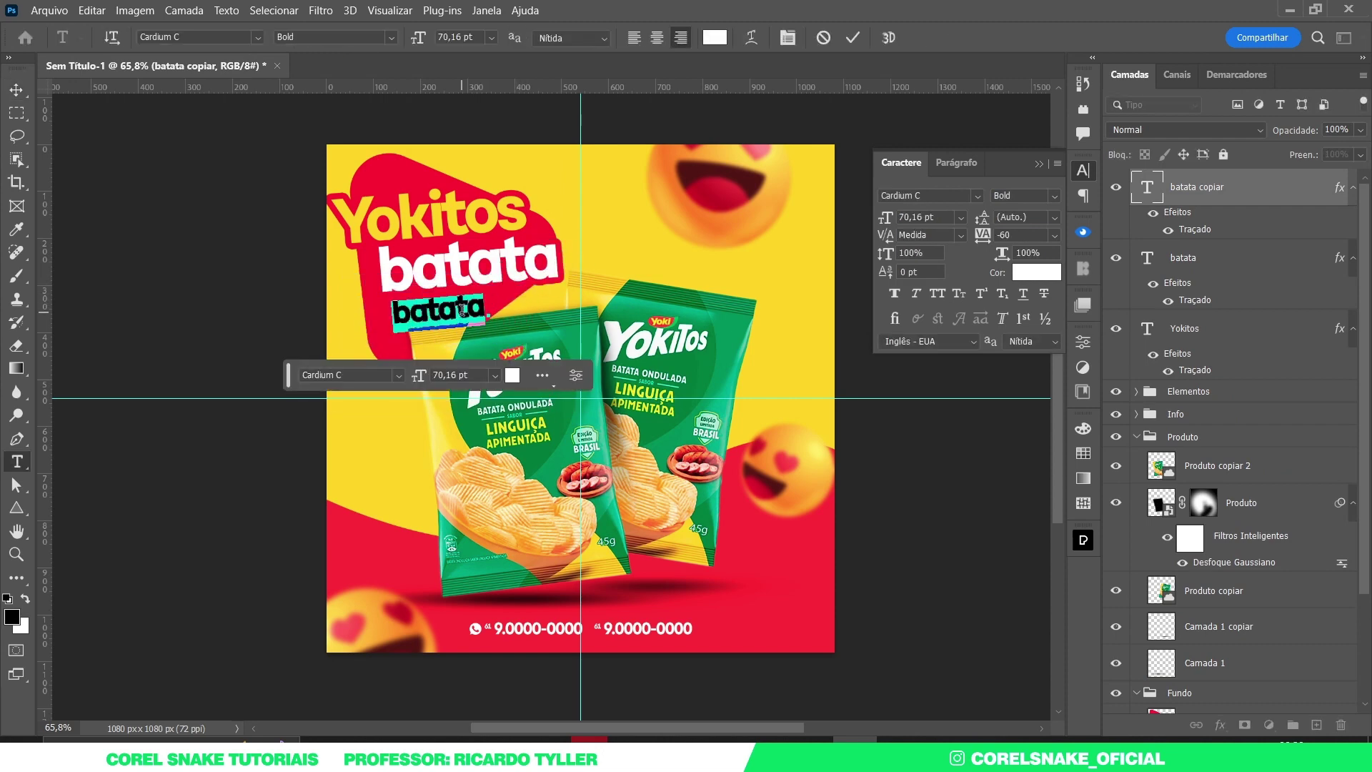
pyautogui.write('Ondu')
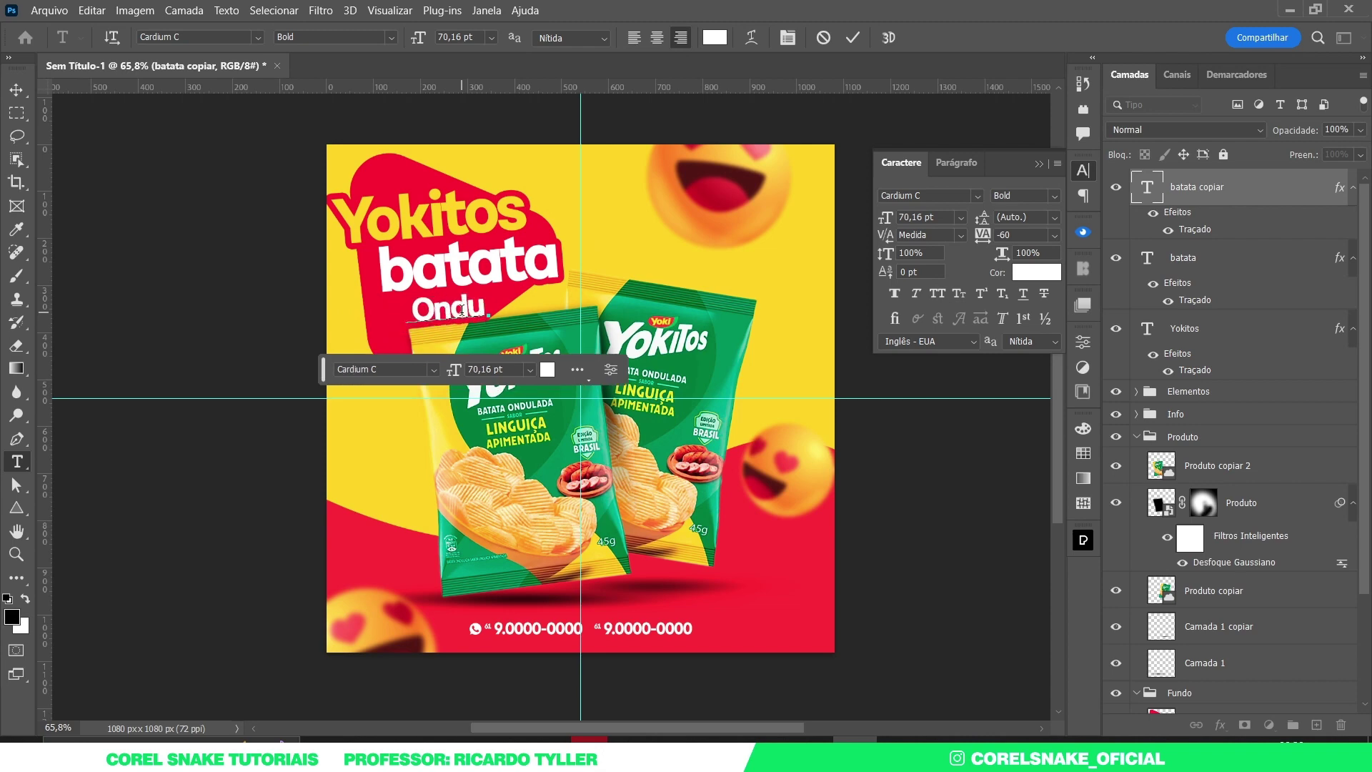
pyautogui.write('lada')
pyautogui.click(16, 90)
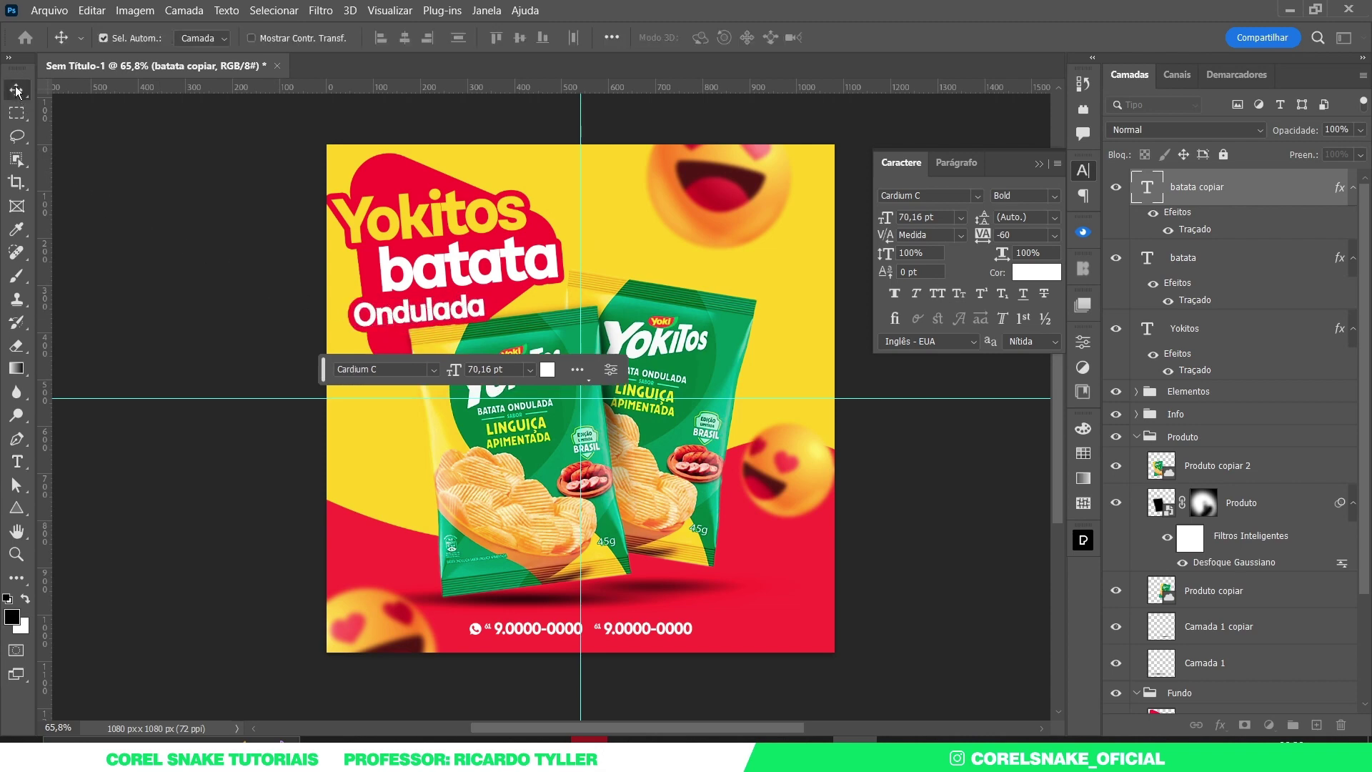
pyautogui.moveTo(383, 314); pyautogui.dragTo(408, 305)
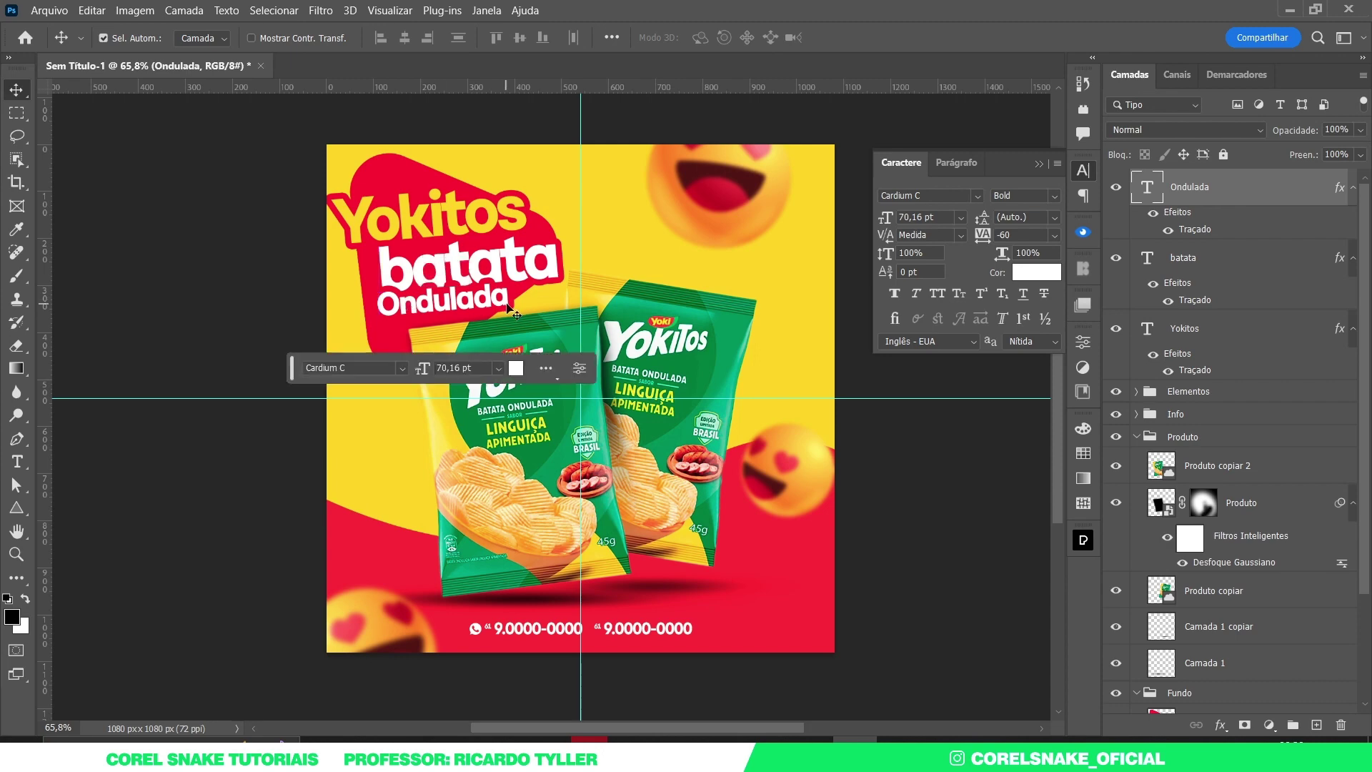
pyautogui.moveTo(492, 294); pyautogui.dragTo(491, 306)
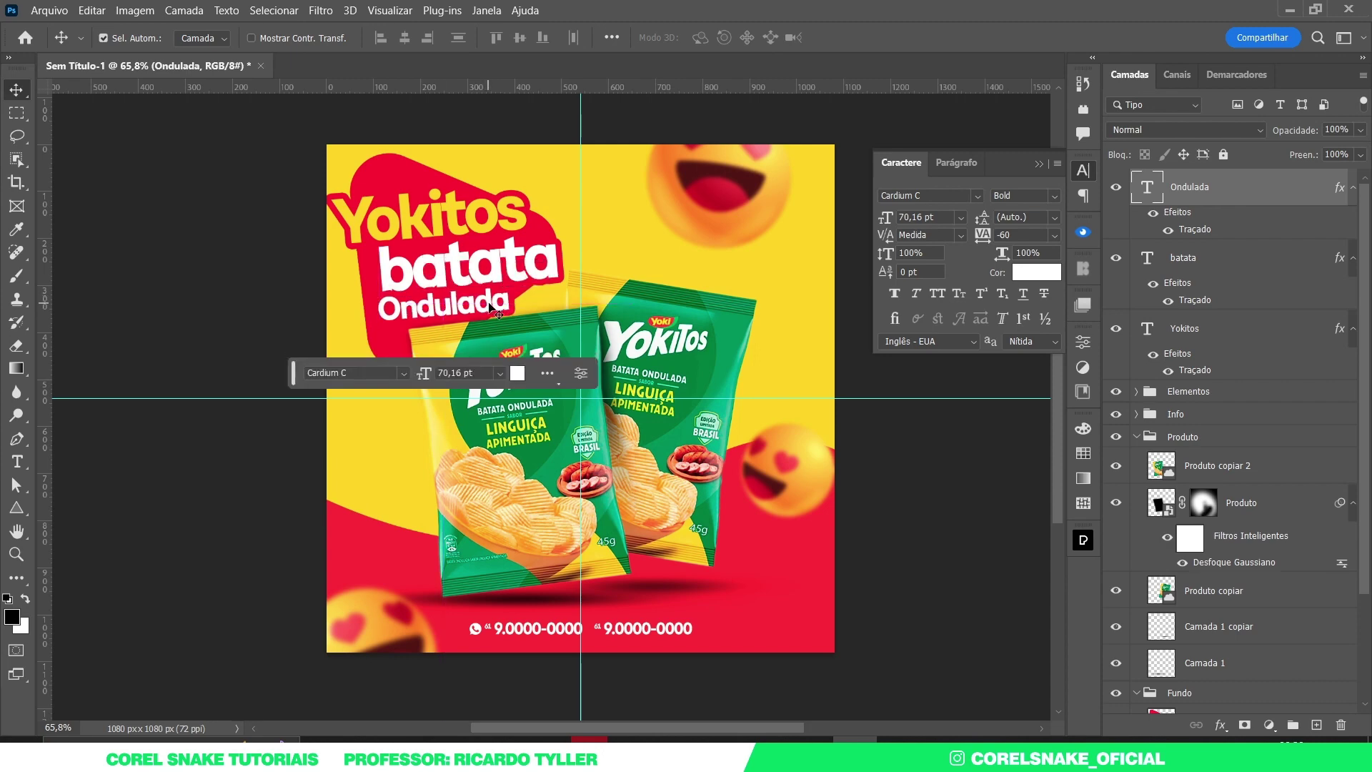
# Hide Ondulada's stroke effect, scale it to about 71%, and fit the design in view
pyautogui.click(1153, 213)
pyautogui.scroll(2, 527, 300)
pyautogui.scroll(2, 501, 309)
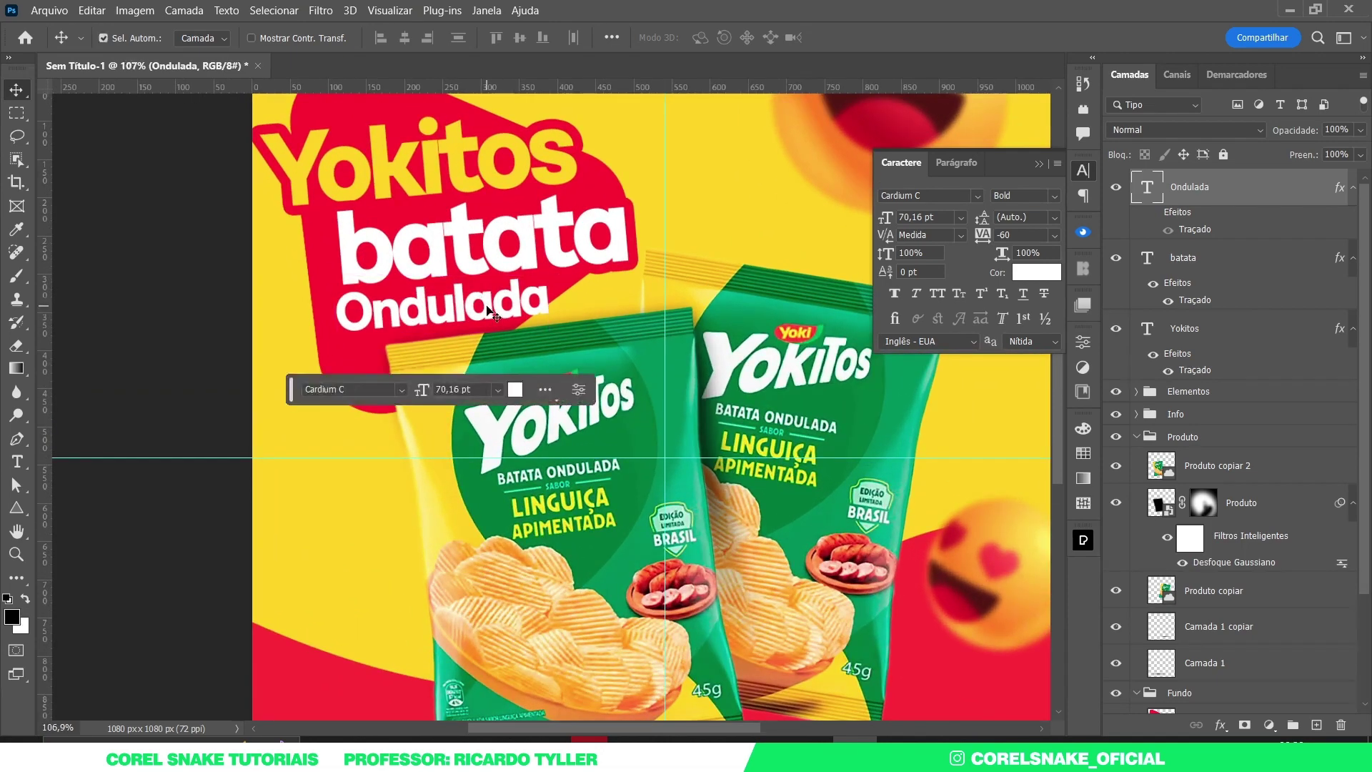
pyautogui.hotkey('ctrl', 't')
pyautogui.moveTo(556, 351)
pyautogui.mouseDown()
pyautogui.moveTo(445, 301)
pyautogui.moveTo(503, 332)
pyautogui.mouseUp()
pyautogui.press('Return')
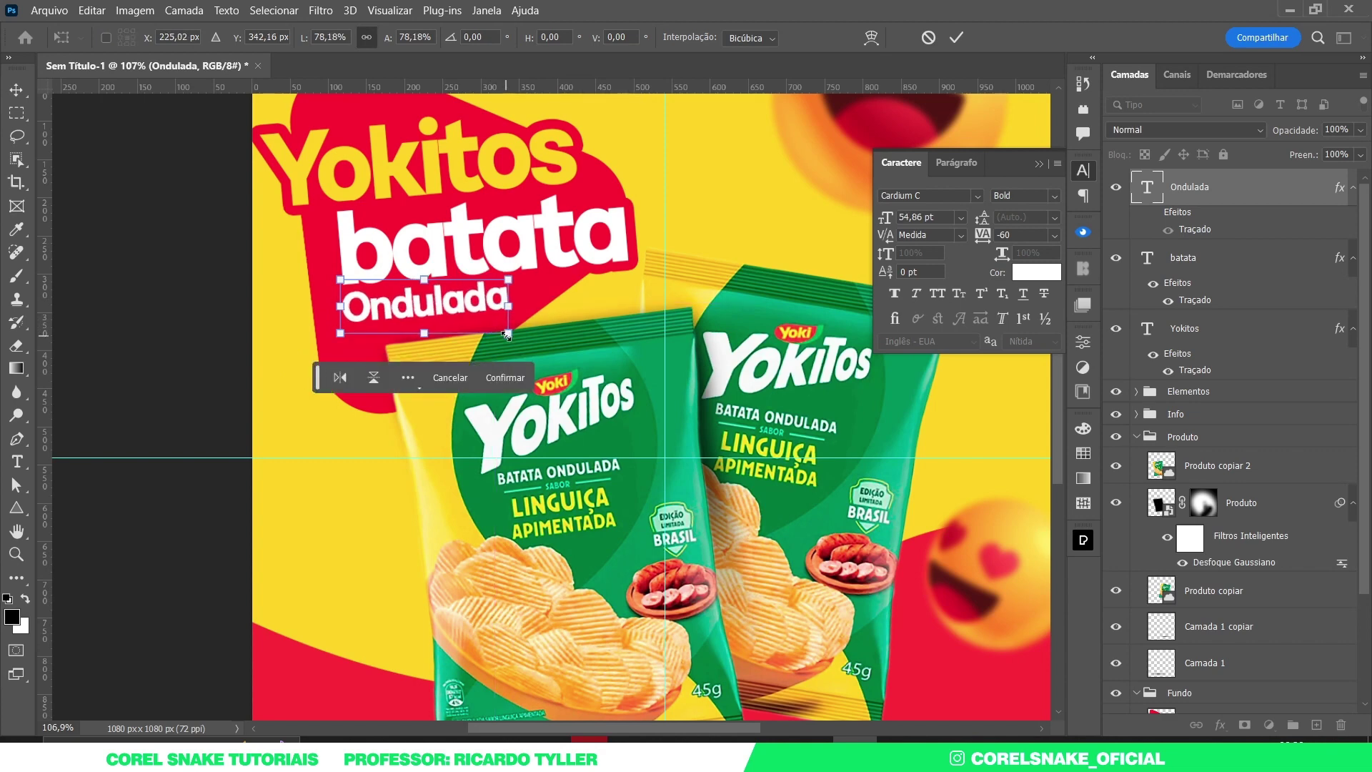
pyautogui.hotkey('ctrl', '-')
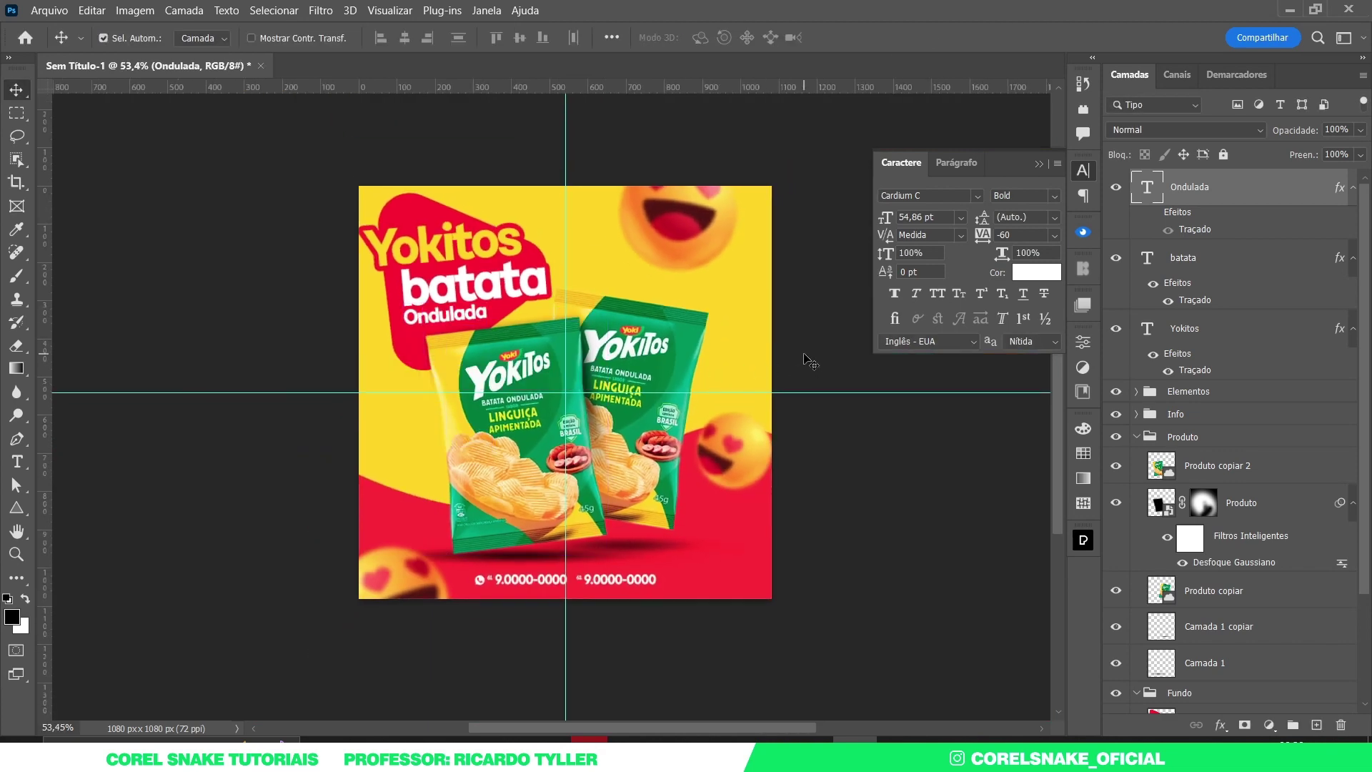
pyautogui.click(804, 361)
pyautogui.hotkey('ctrl', '0')
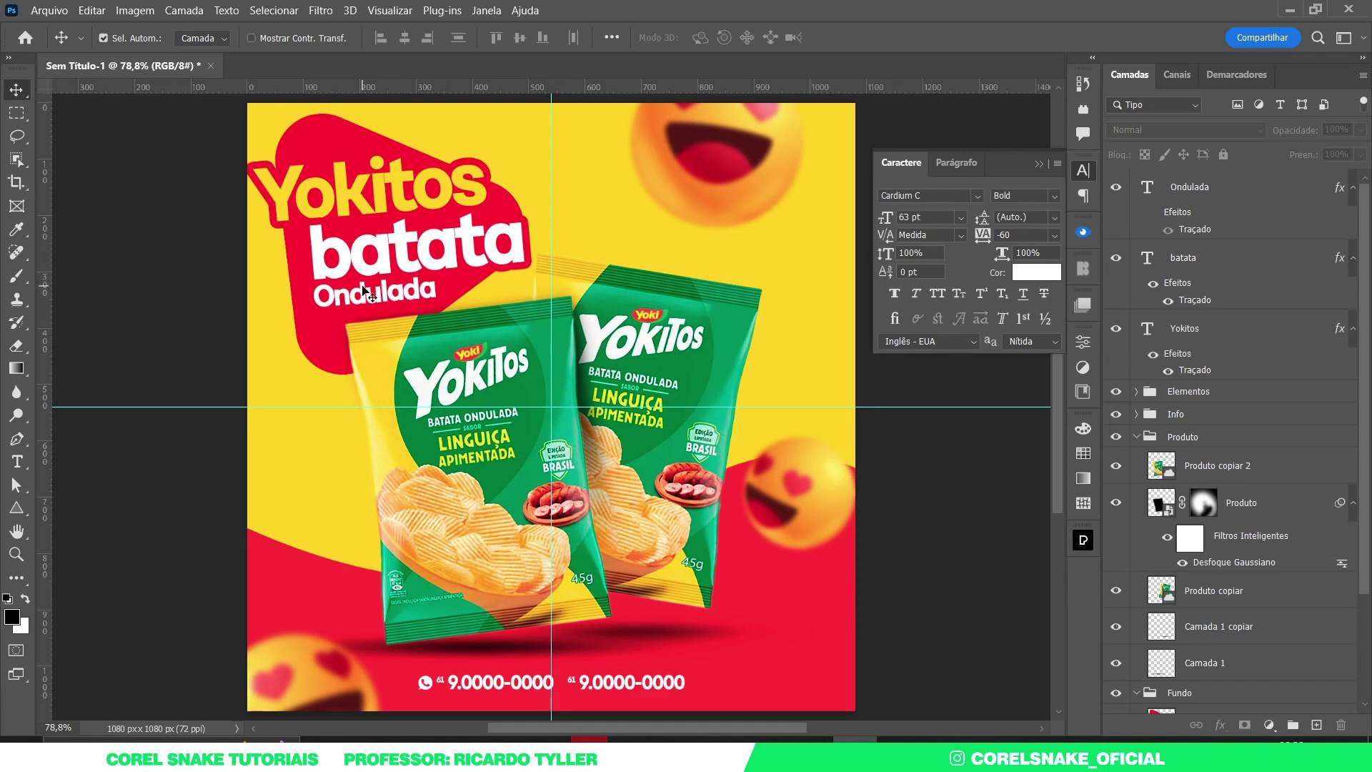
pyautogui.click(368, 270)
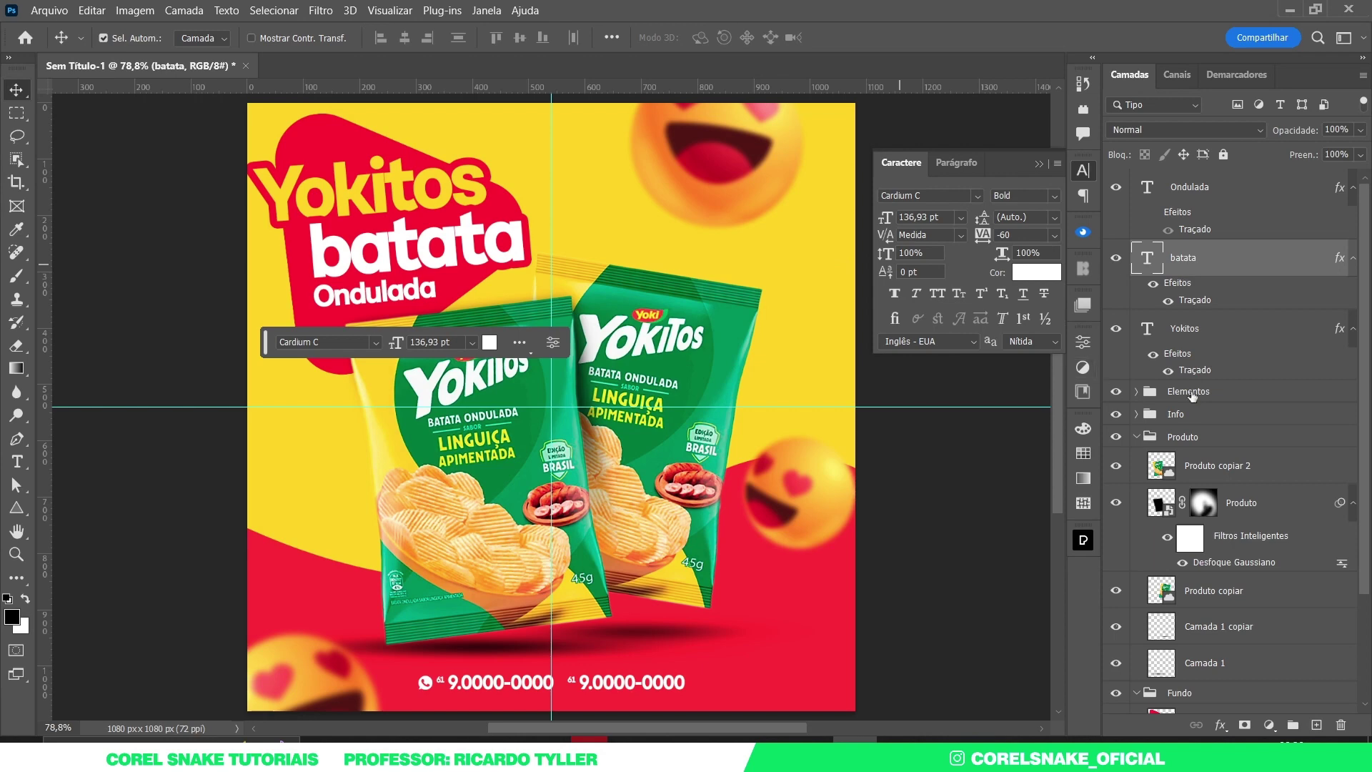
# Convert batata's stroke into its own Traçado Externo layer placed below Yokitos
pyautogui.rightClick(1196, 302)
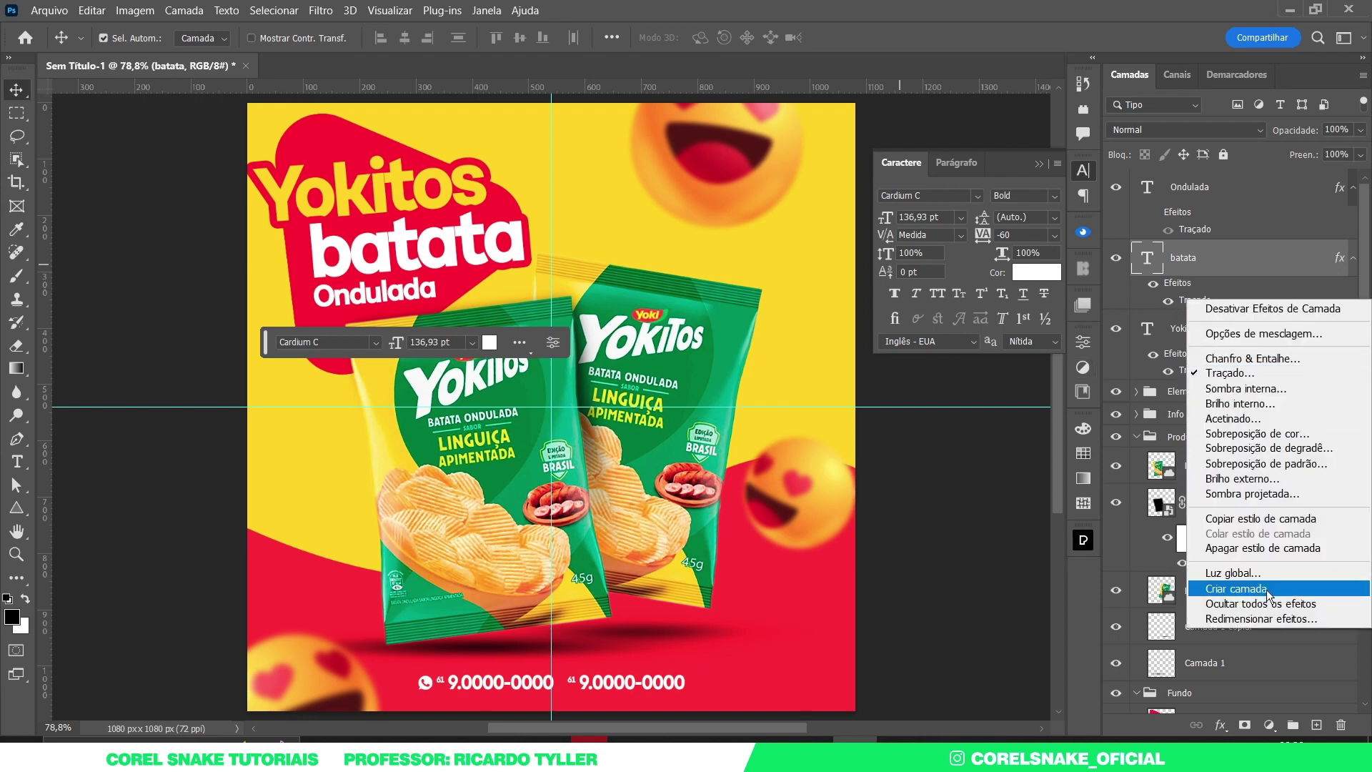
pyautogui.click(1270, 591)
pyautogui.click(1187, 298)
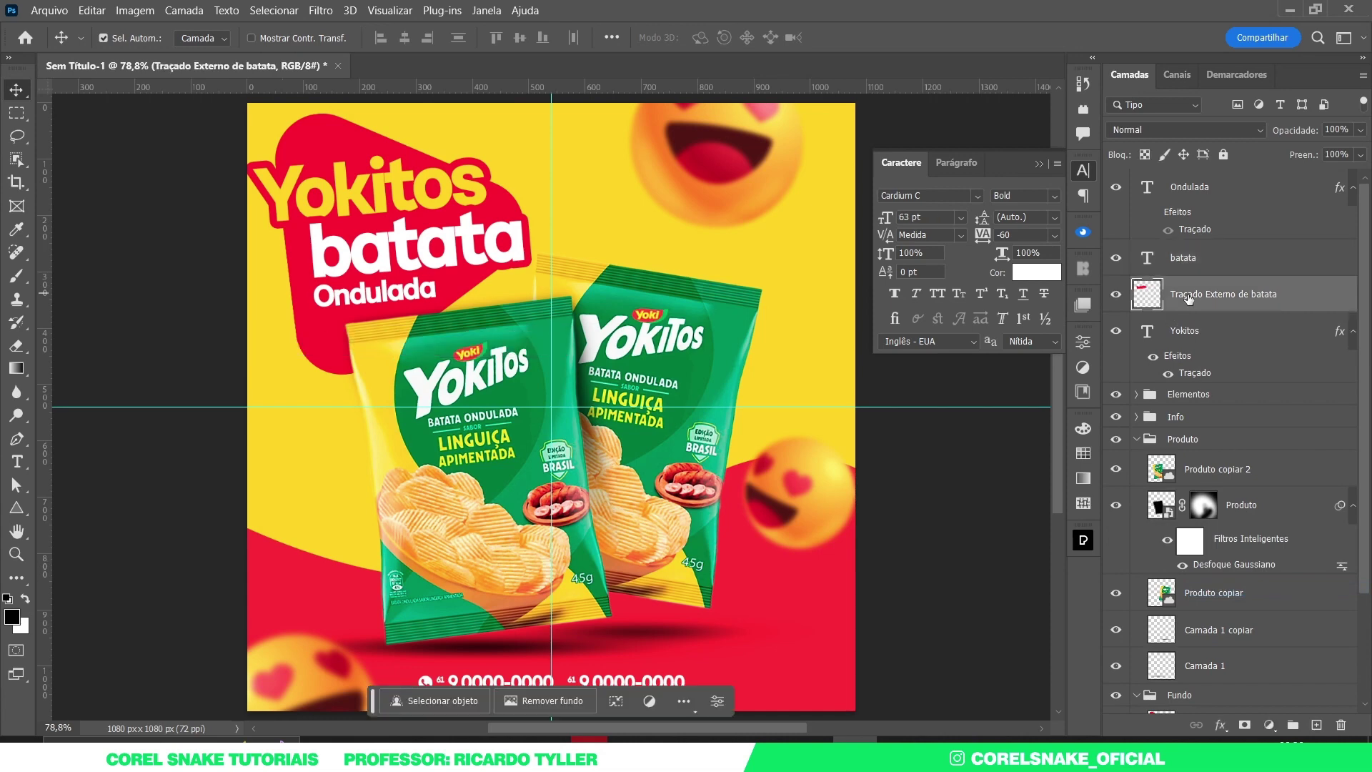
pyautogui.moveTo(1149, 297); pyautogui.dragTo(1179, 385)
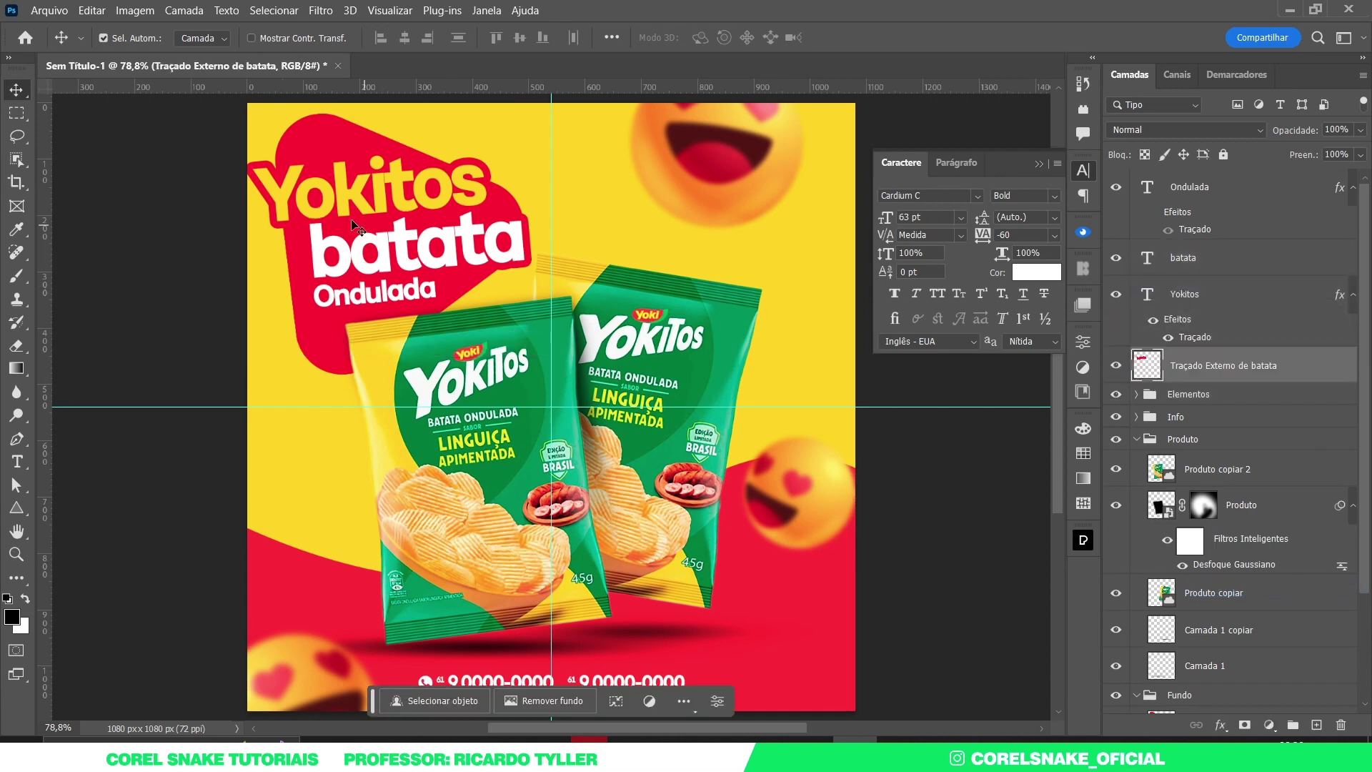
# Nudge batata with its stroke layer up two steps, and Ondulada up one
pyautogui.click(321, 247)
pyautogui.press('Up')
pyautogui.press('Up')
pyautogui.press('Up')
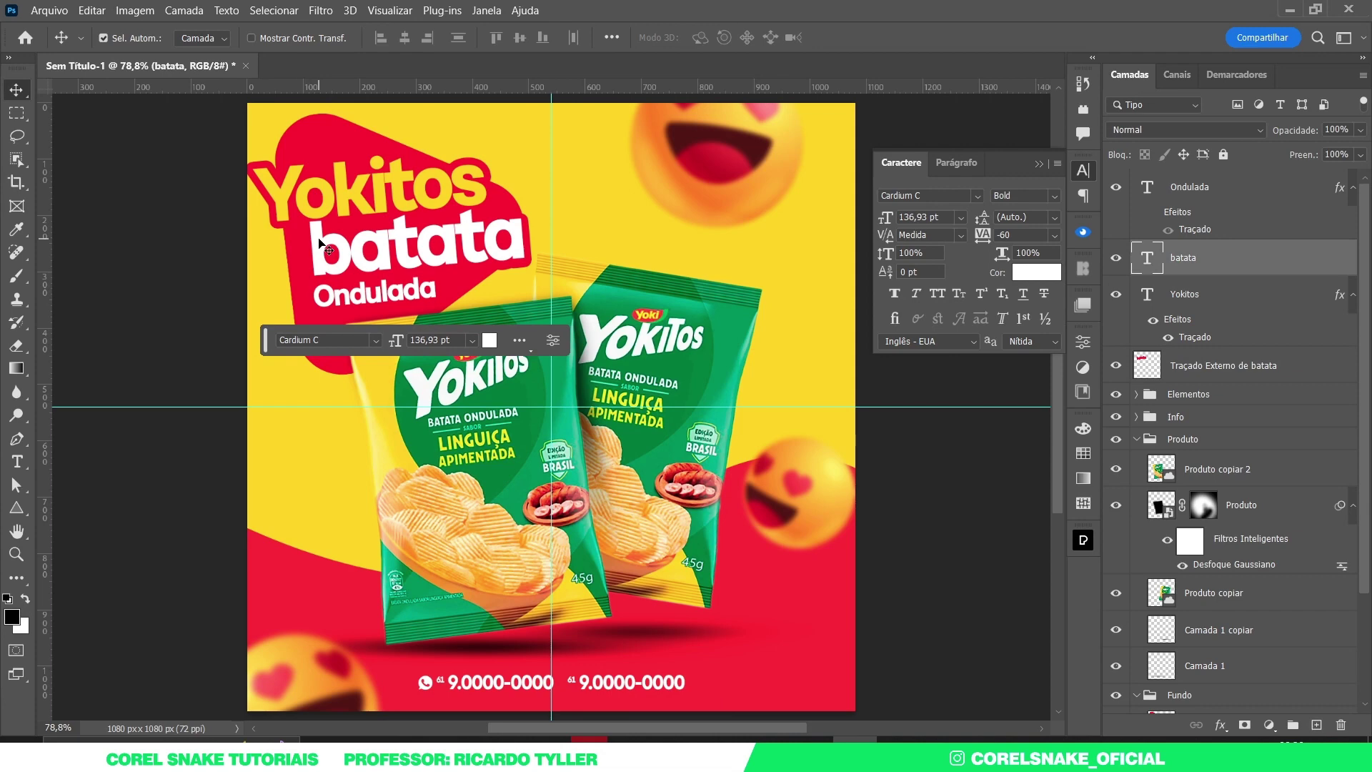
pyautogui.press('Down')
pyautogui.press('Down')
pyautogui.press('Down')
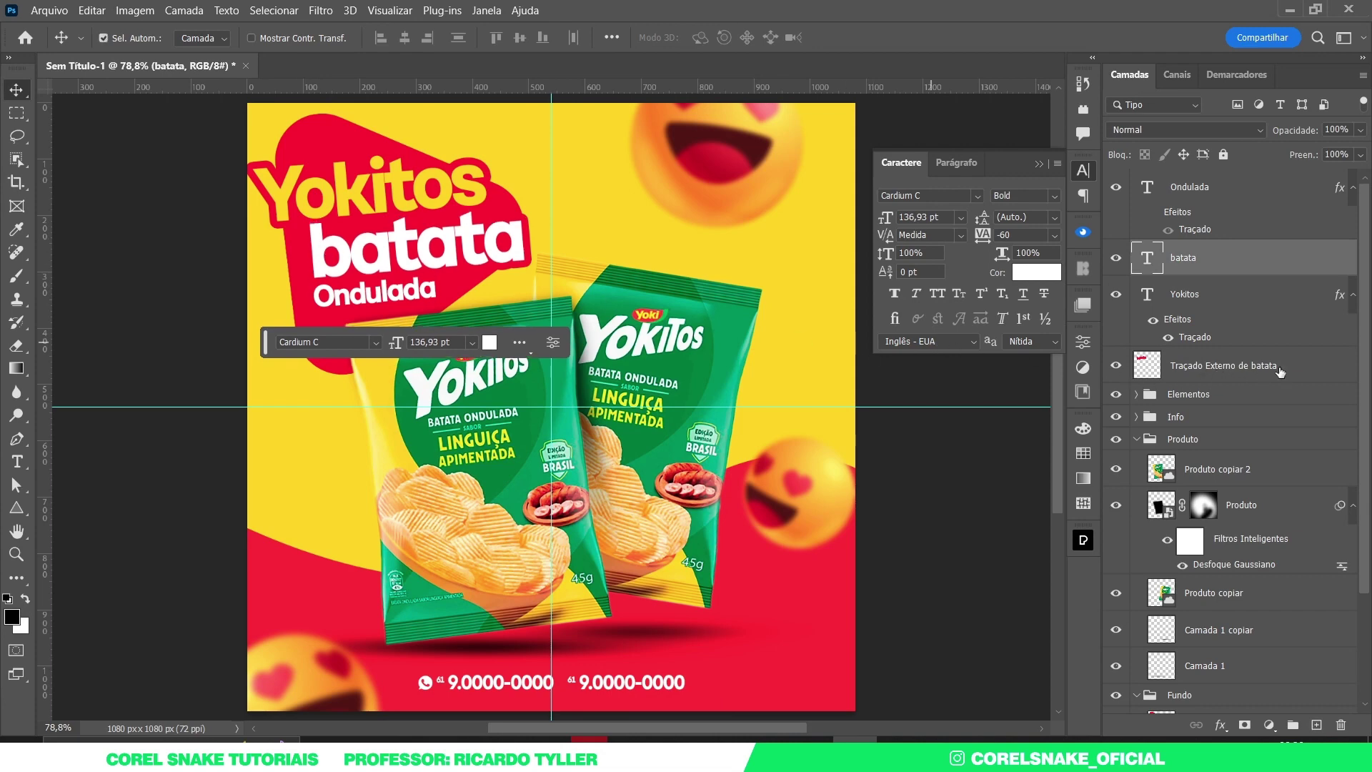
pyautogui.keyDown('ctrl'); pyautogui.click(1302, 373); pyautogui.keyUp('ctrl')
pyautogui.press('Up')
pyautogui.press('Up')
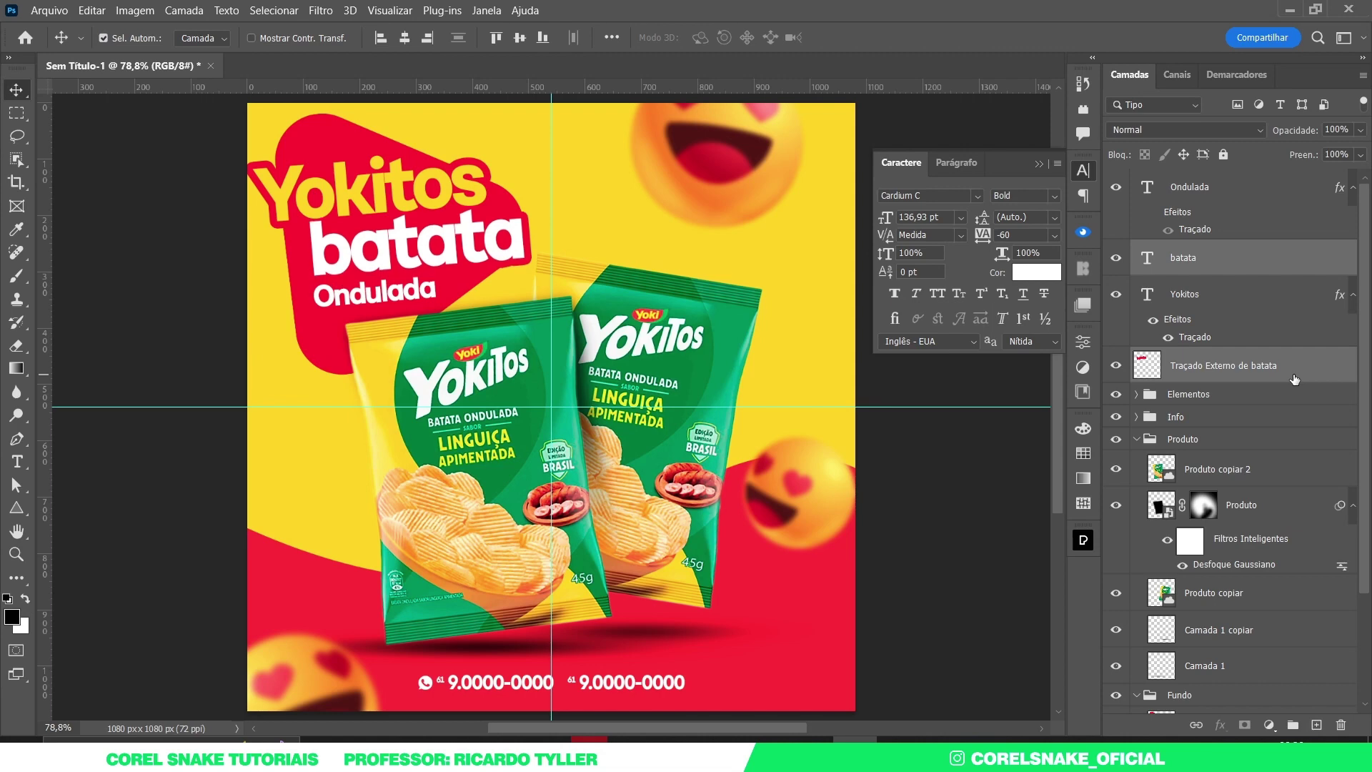
pyautogui.press('Up')
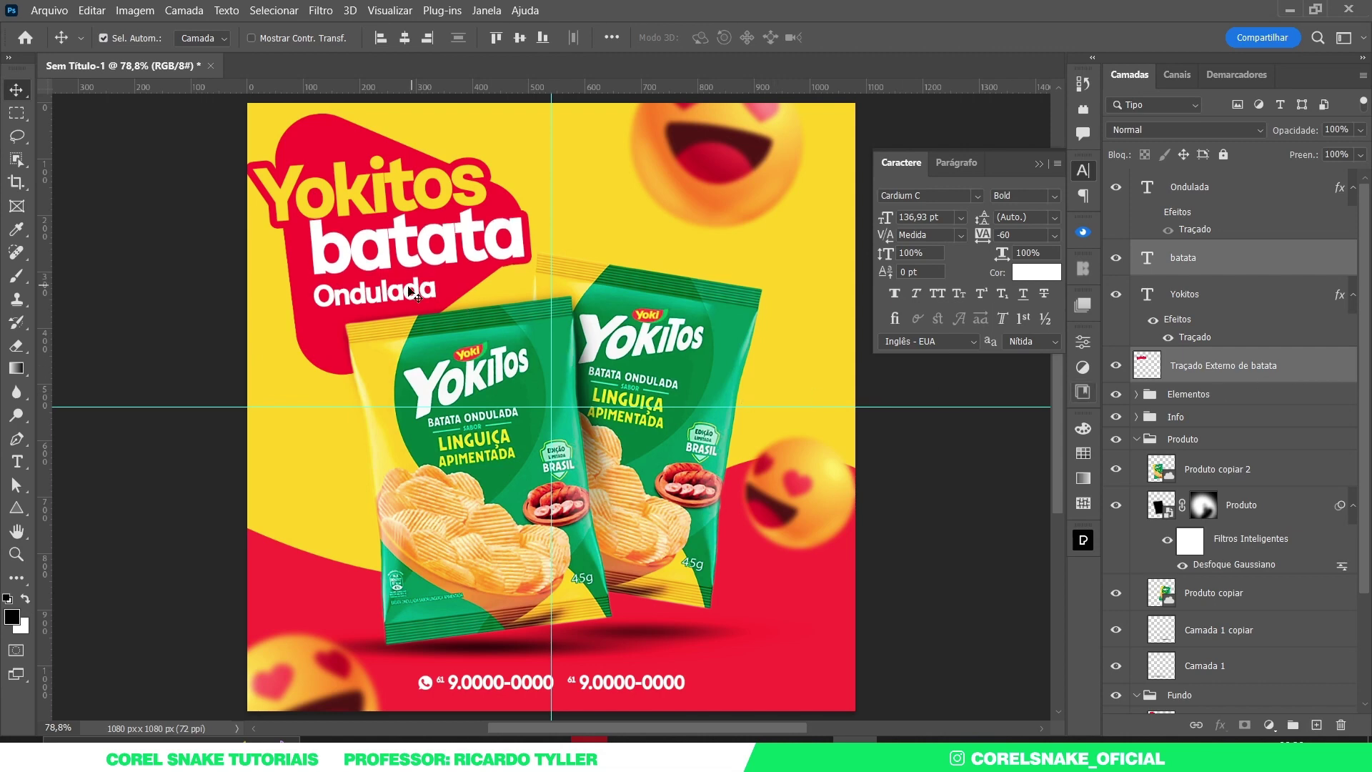
pyautogui.click(411, 293)
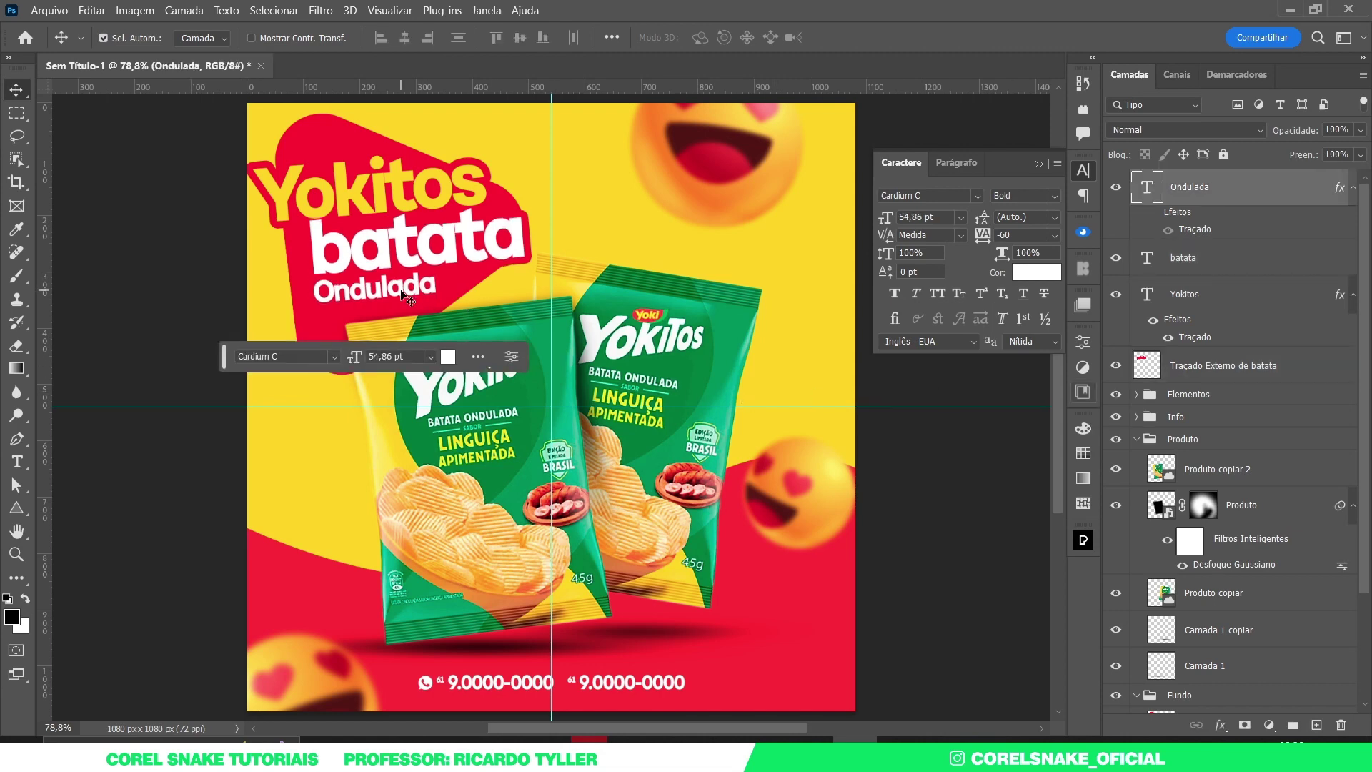
pyautogui.press('Up')
pyautogui.press('Up')
pyautogui.press('Up')
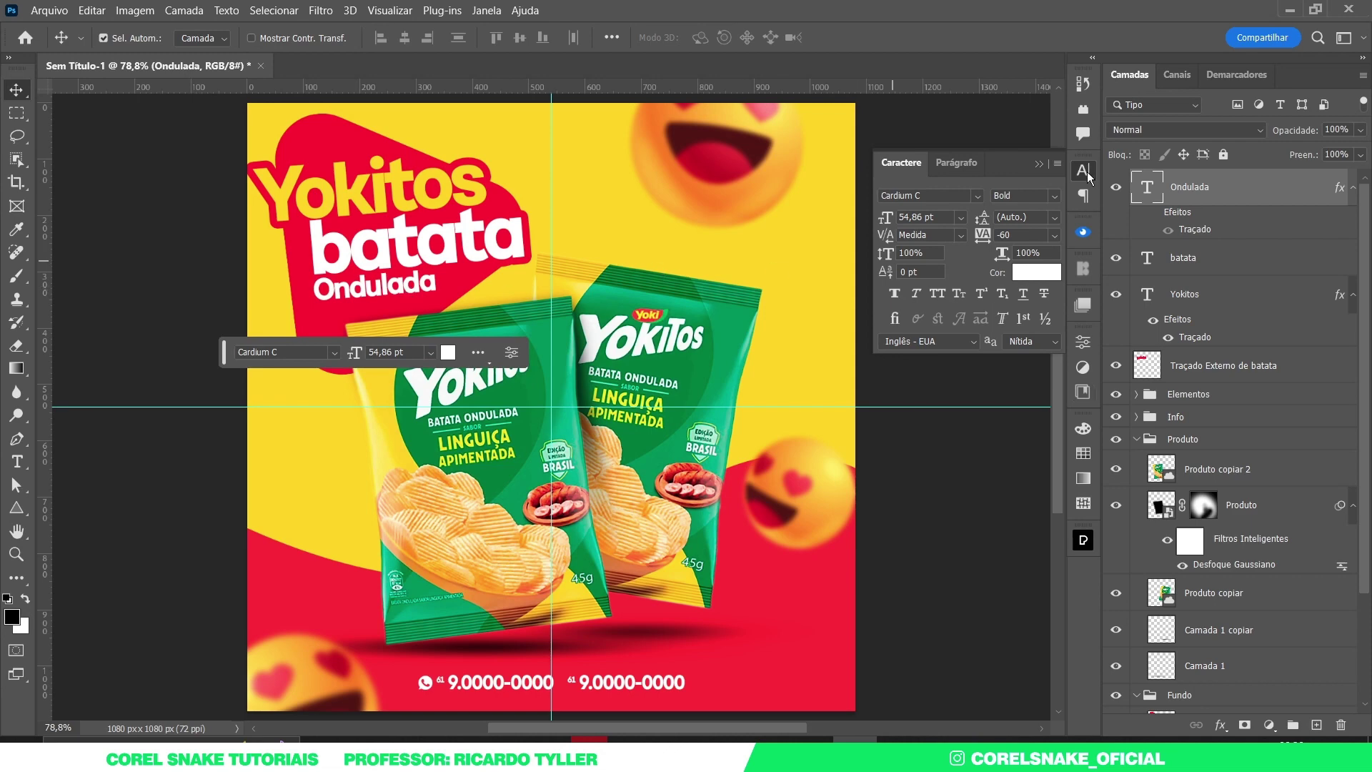
# Close the Character panel and collapse all groups in the Layers panel
pyautogui.click(1084, 170)
pyautogui.scroll(-2, 714, 295)
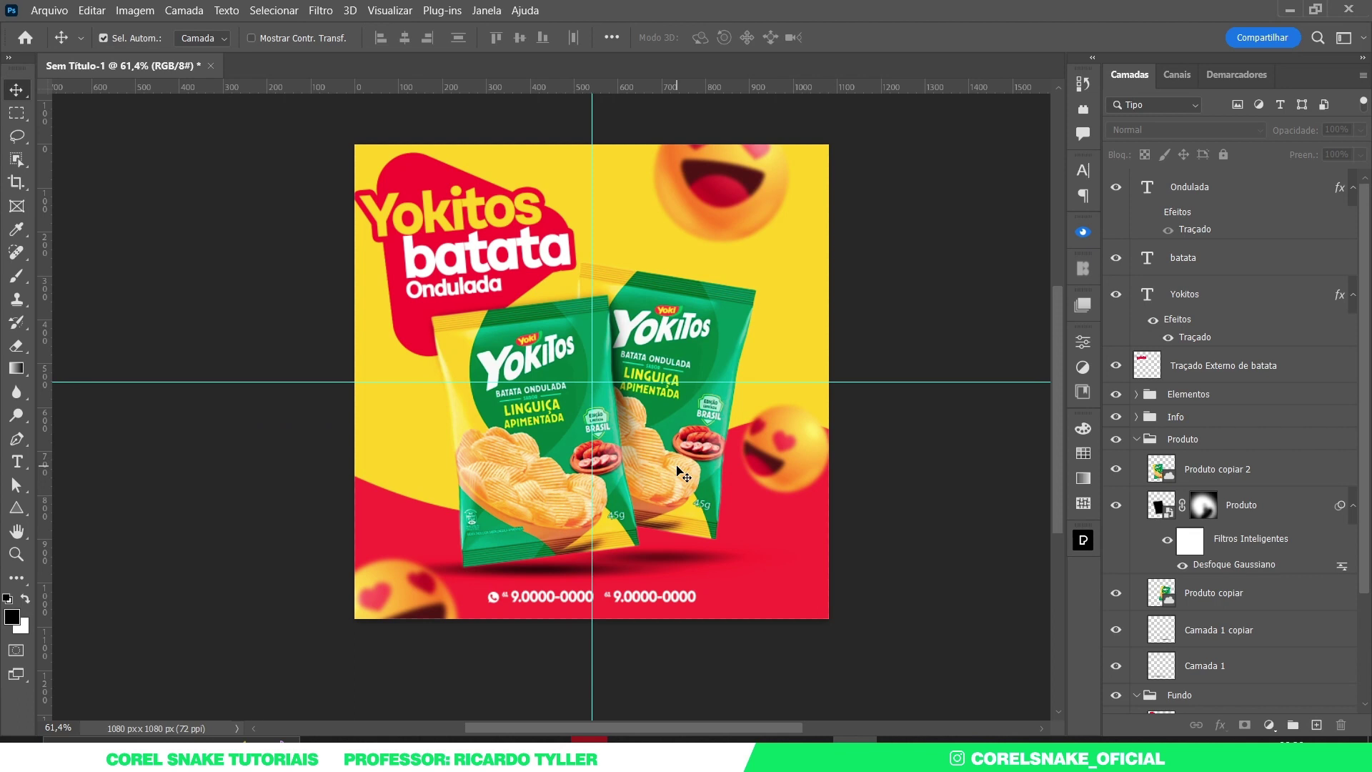
pyautogui.moveTo(801, 448)
pyautogui.mouseDown()
pyautogui.moveTo(810, 470)
pyautogui.moveTo(811, 452)
pyautogui.mouseUp()
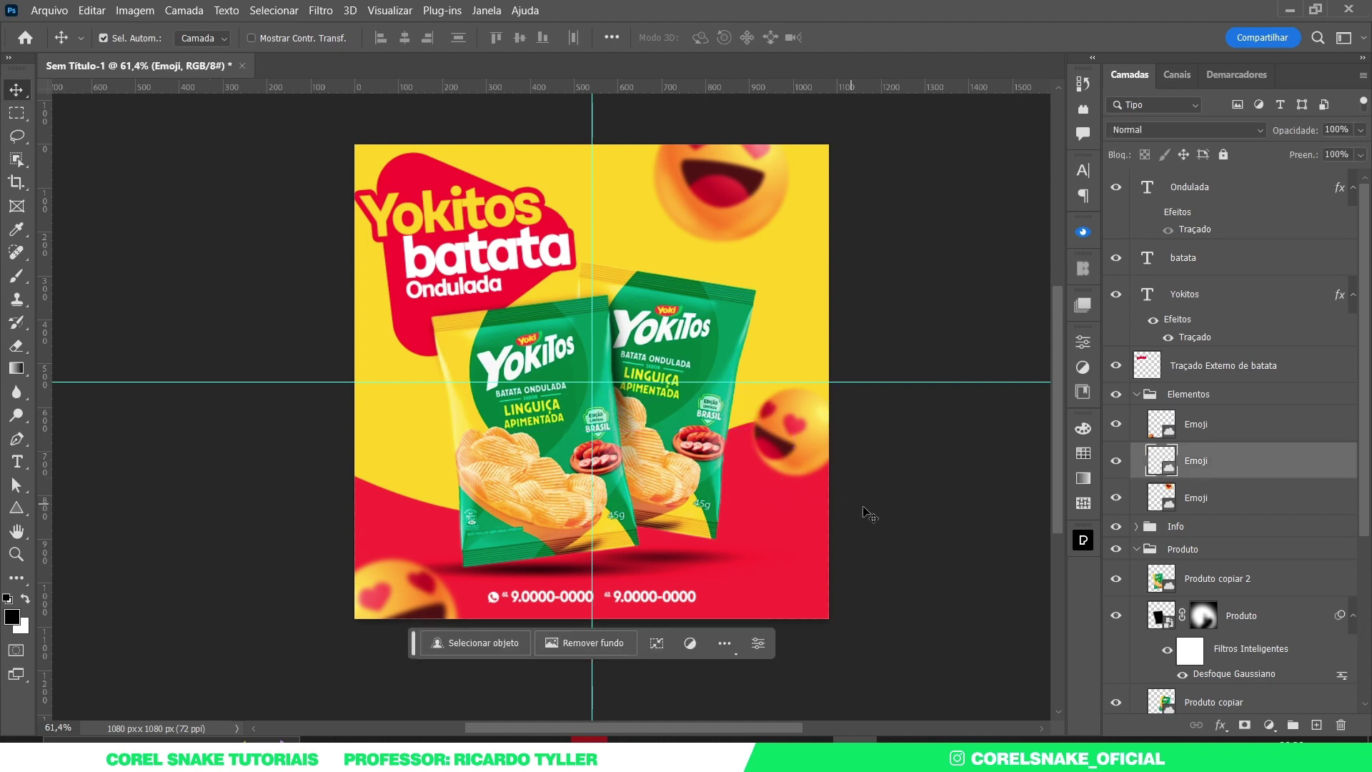
pyautogui.click(929, 522)
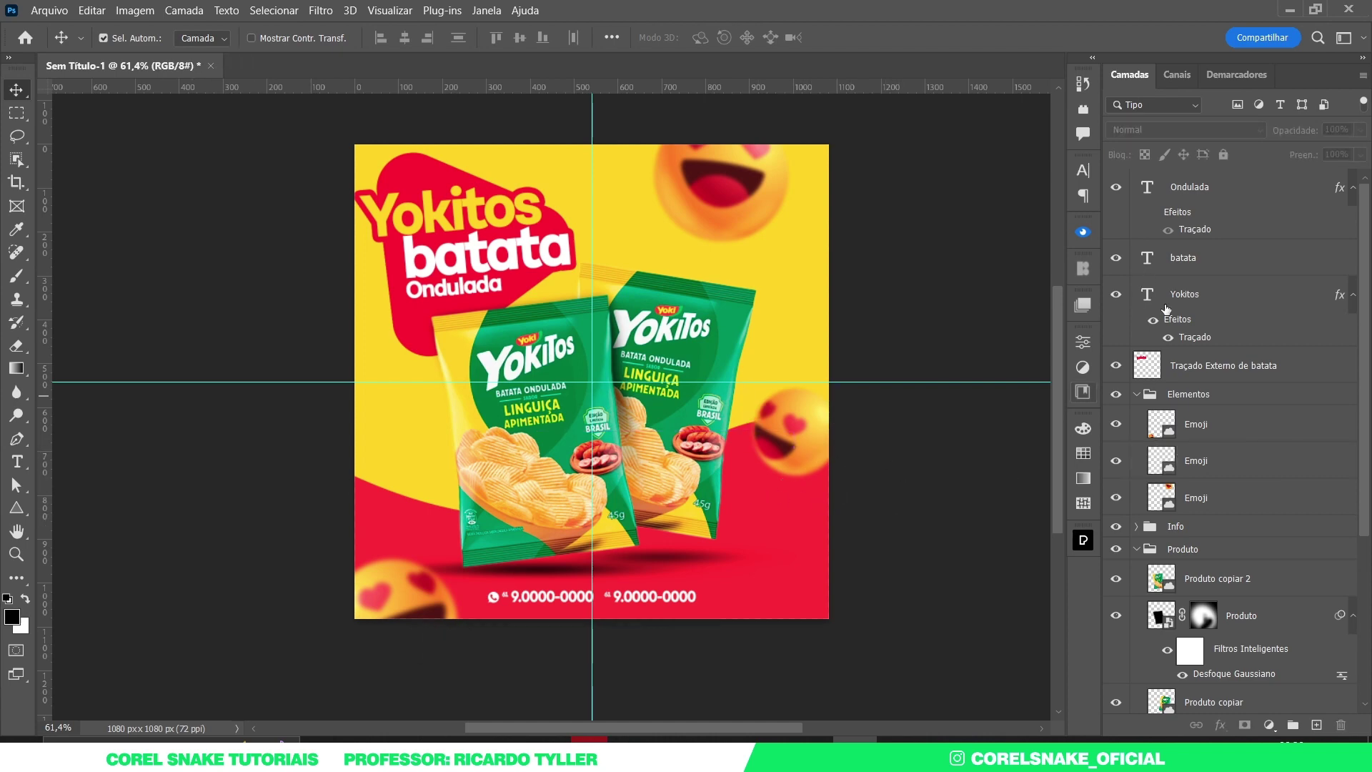
pyautogui.keyDown('ctrl'); pyautogui.click(1137, 394); pyautogui.keyUp('ctrl')
# Group Yokitos, batata, Ondulada and Traçado Externo layers into a group named Tema
pyautogui.click(1192, 293)
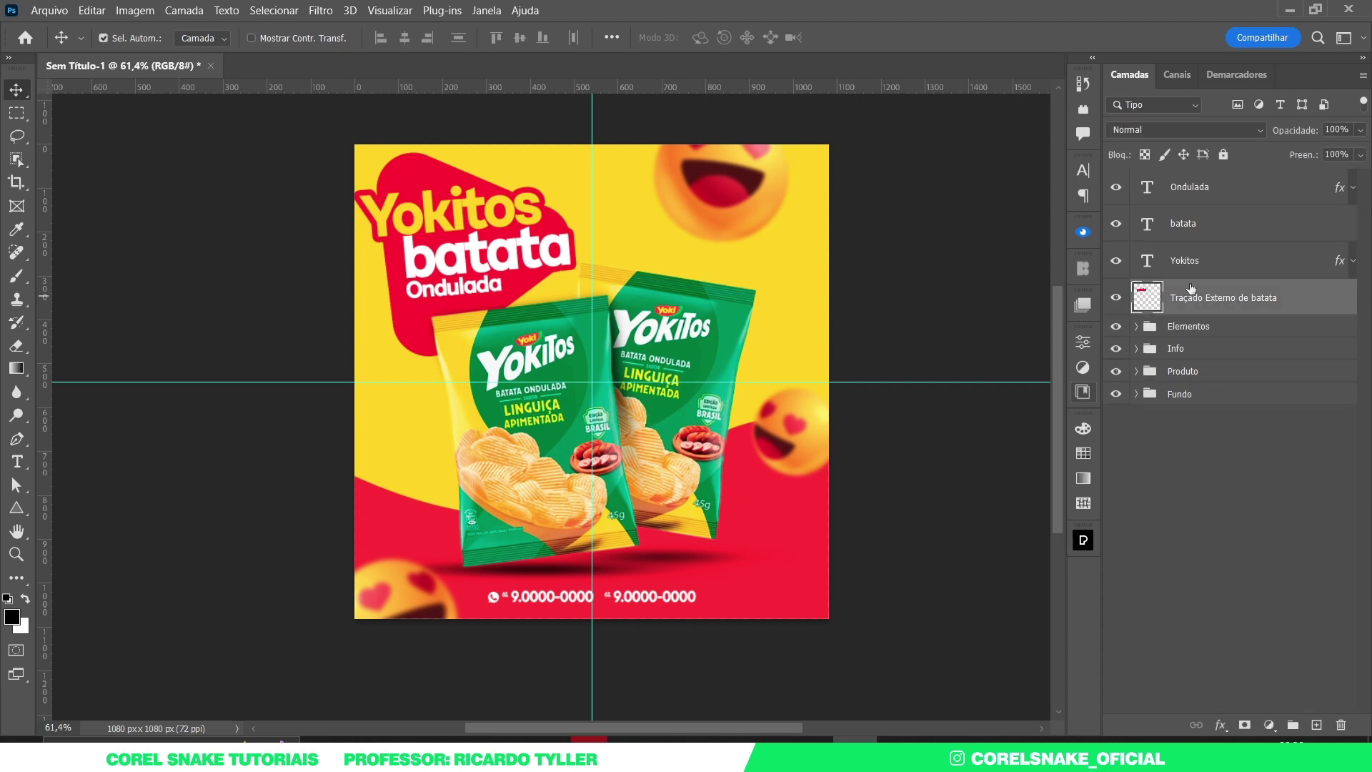
pyautogui.keyDown('shift'); pyautogui.click(1189, 203); pyautogui.keyUp('shift')
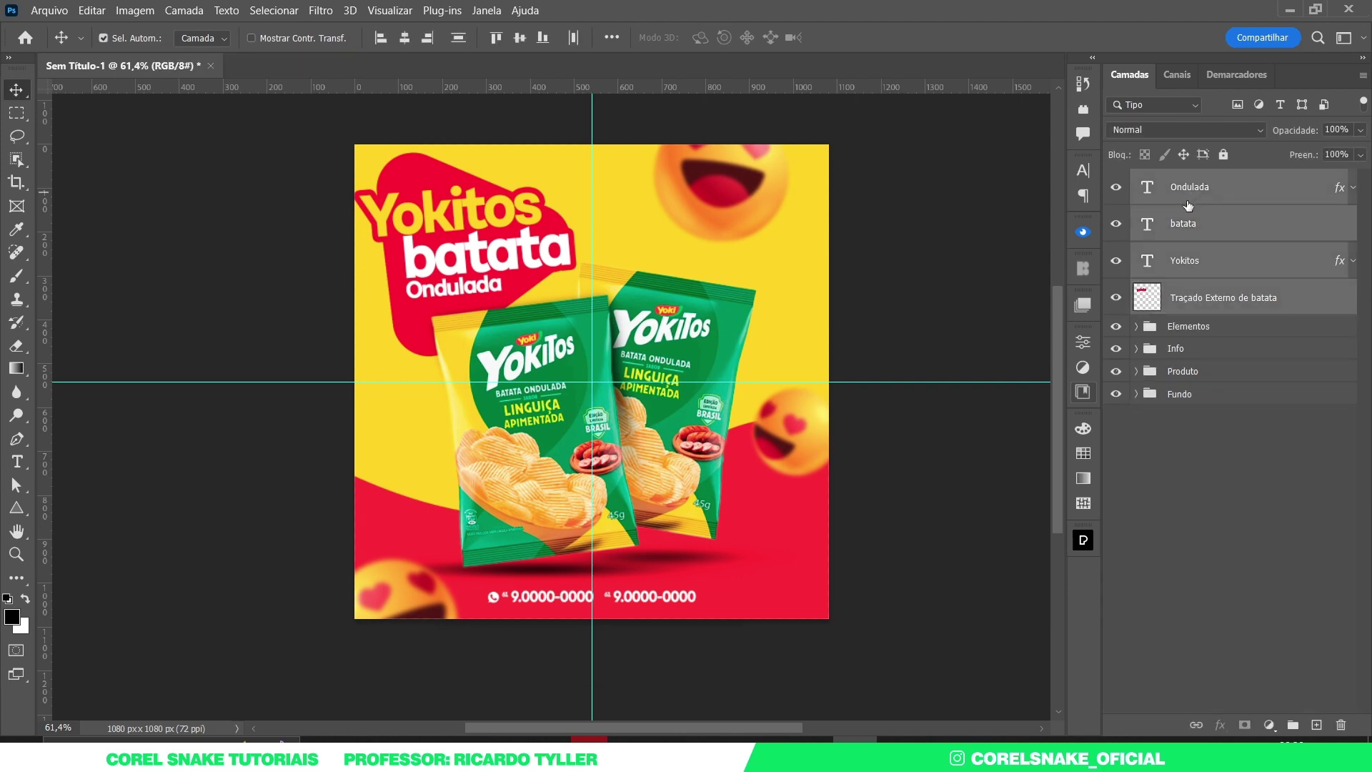
pyautogui.hotkey('ctrl', 'g')
pyautogui.doubleClick(1189, 180)
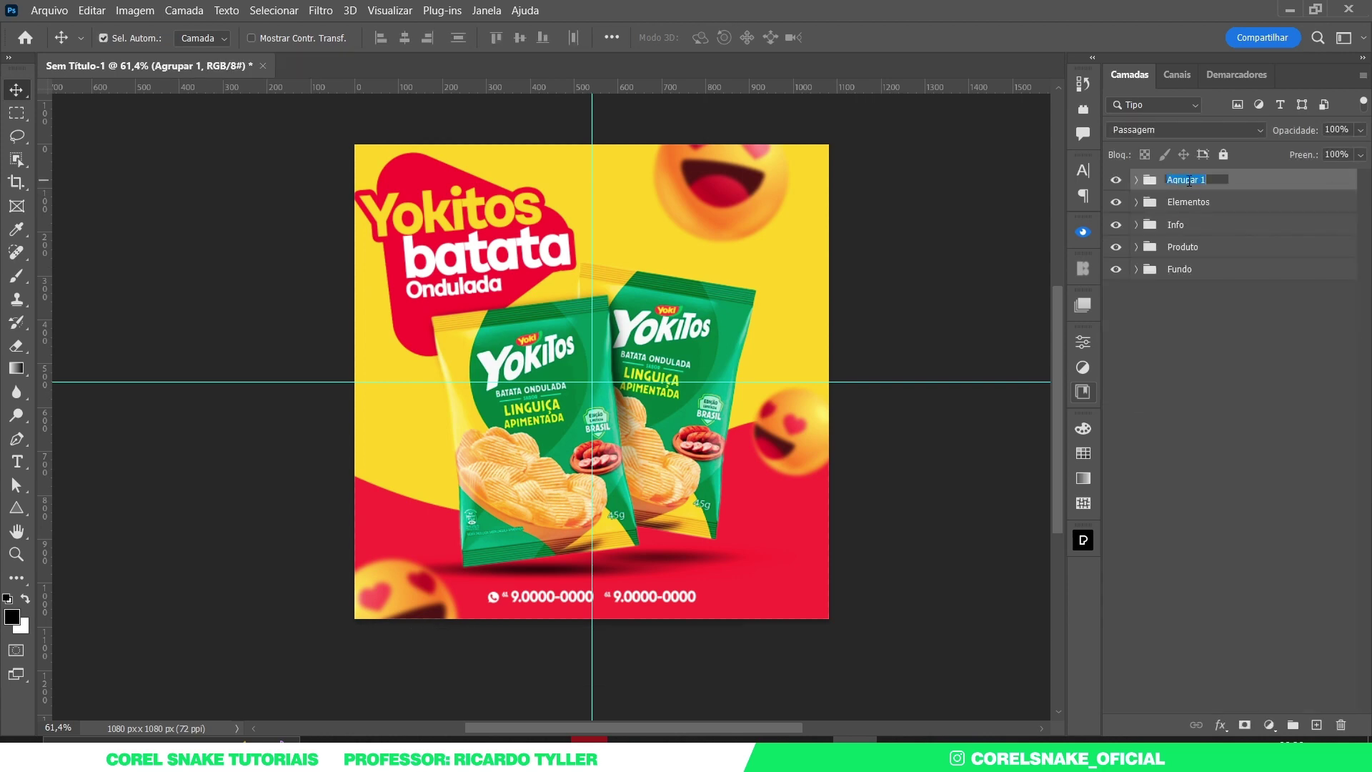
pyautogui.write('Tema')
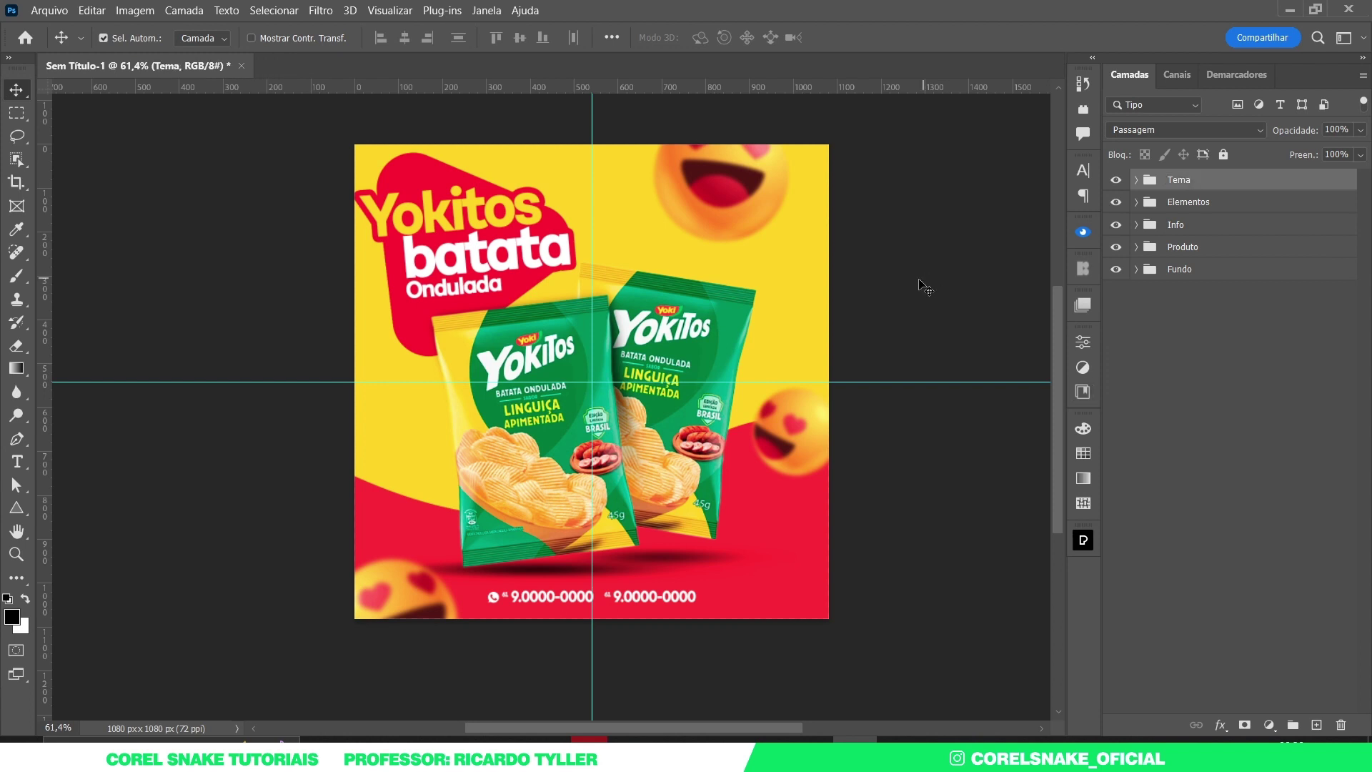
pyautogui.click(904, 292)
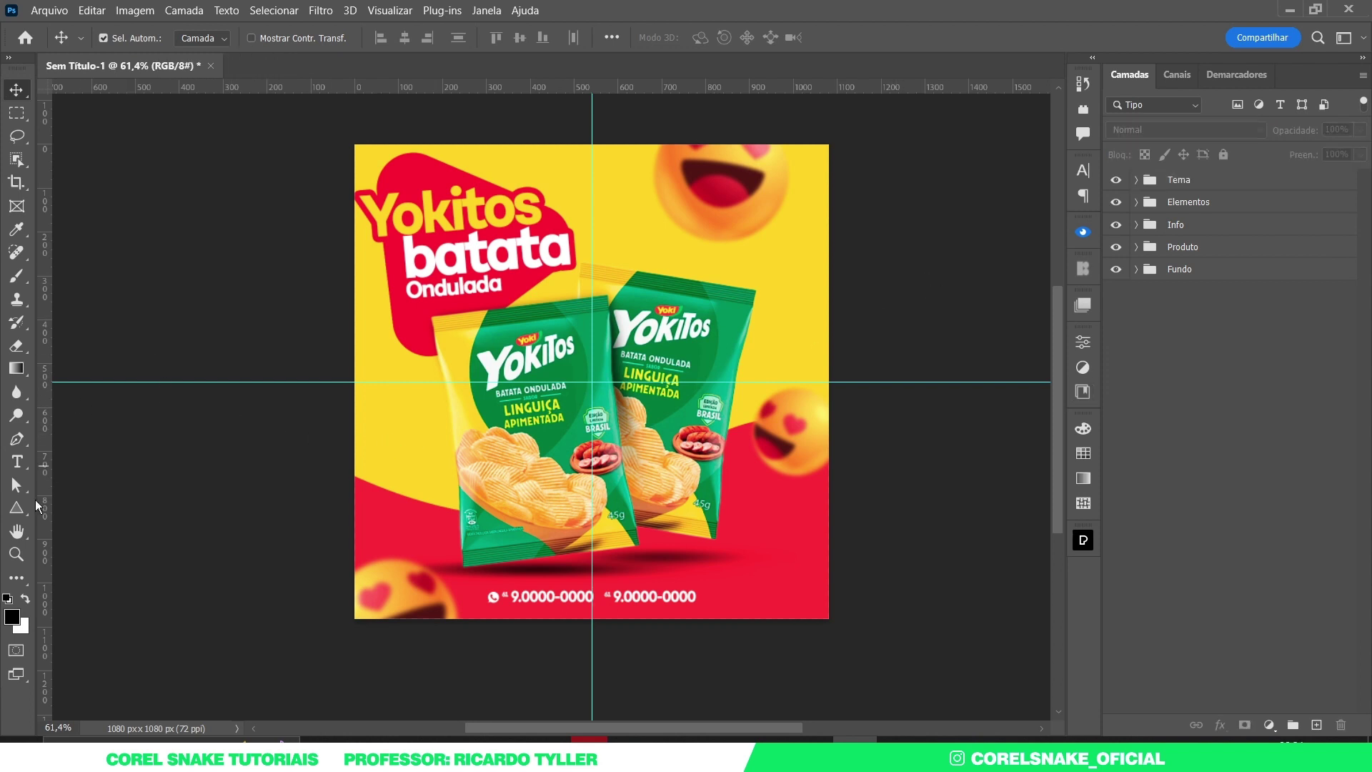
# Draw a circle at lower left filled with the bag green #01793c, shifted slightly left
pyautogui.rightClick(17, 508)
pyautogui.click(143, 521)
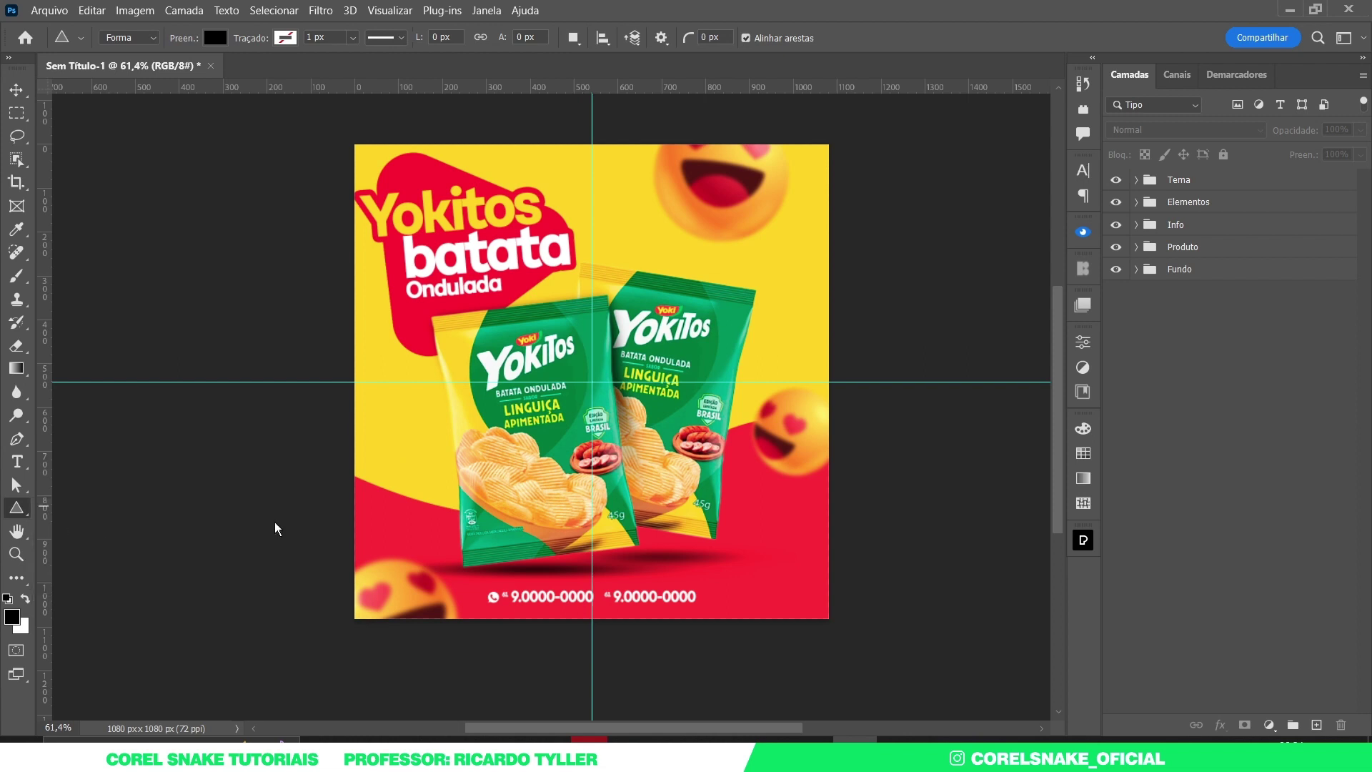
pyautogui.moveTo(406, 423); pyautogui.dragTo(528, 543)
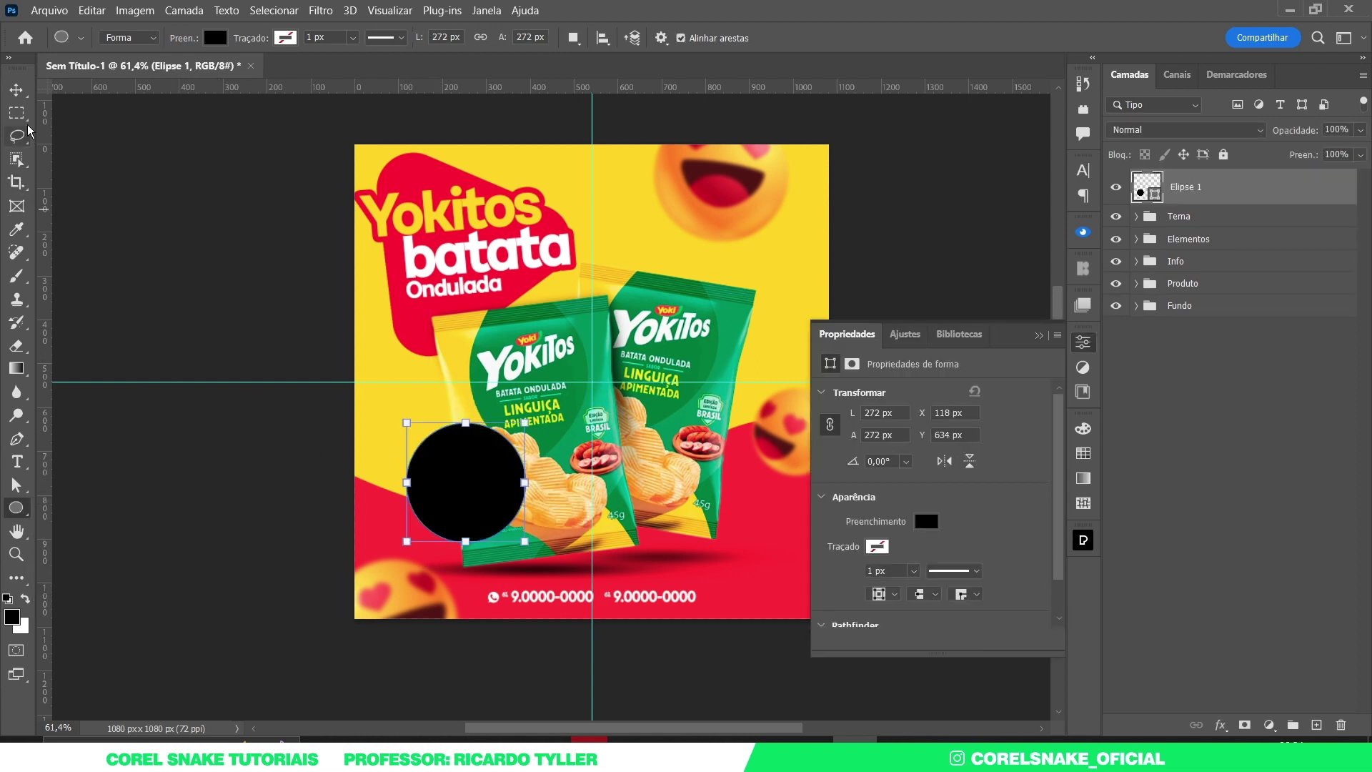
pyautogui.press('v')
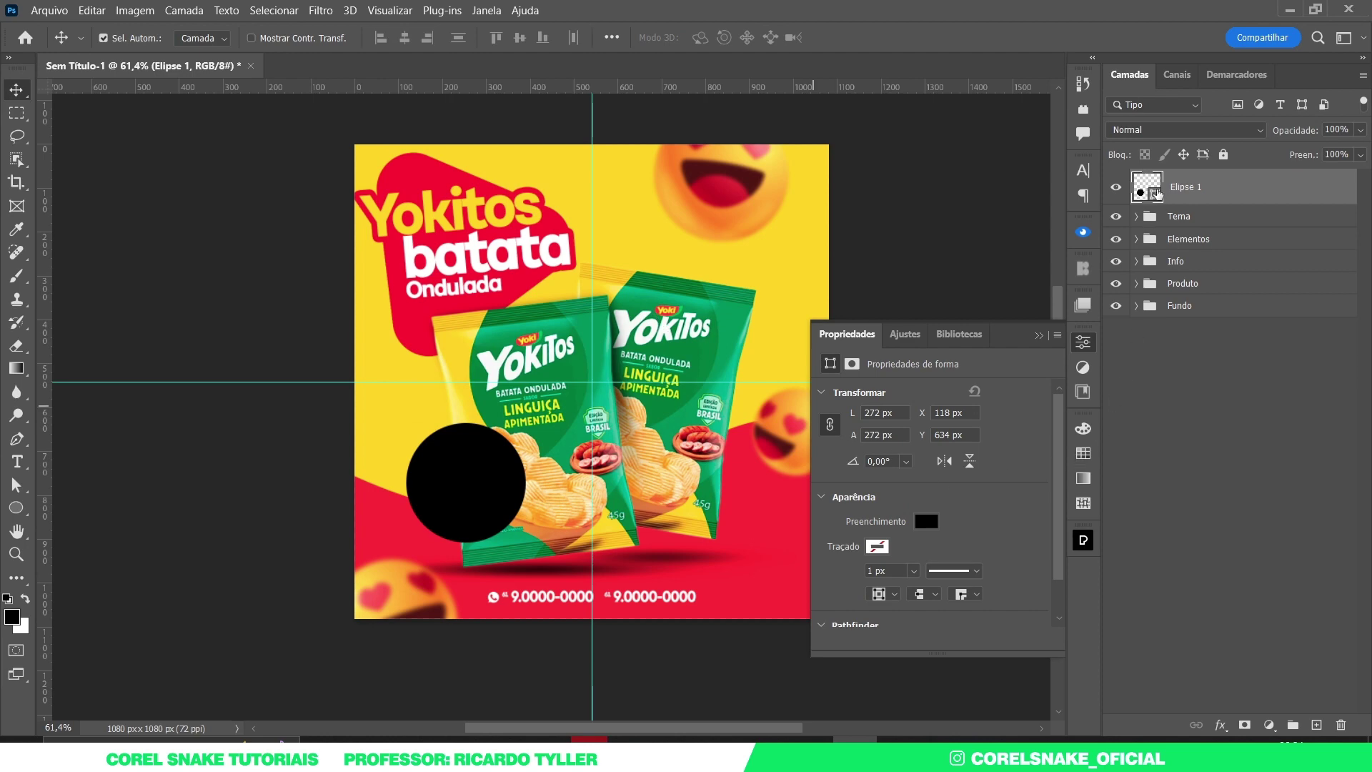
pyautogui.doubleClick(1147, 188)
pyautogui.click(572, 373)
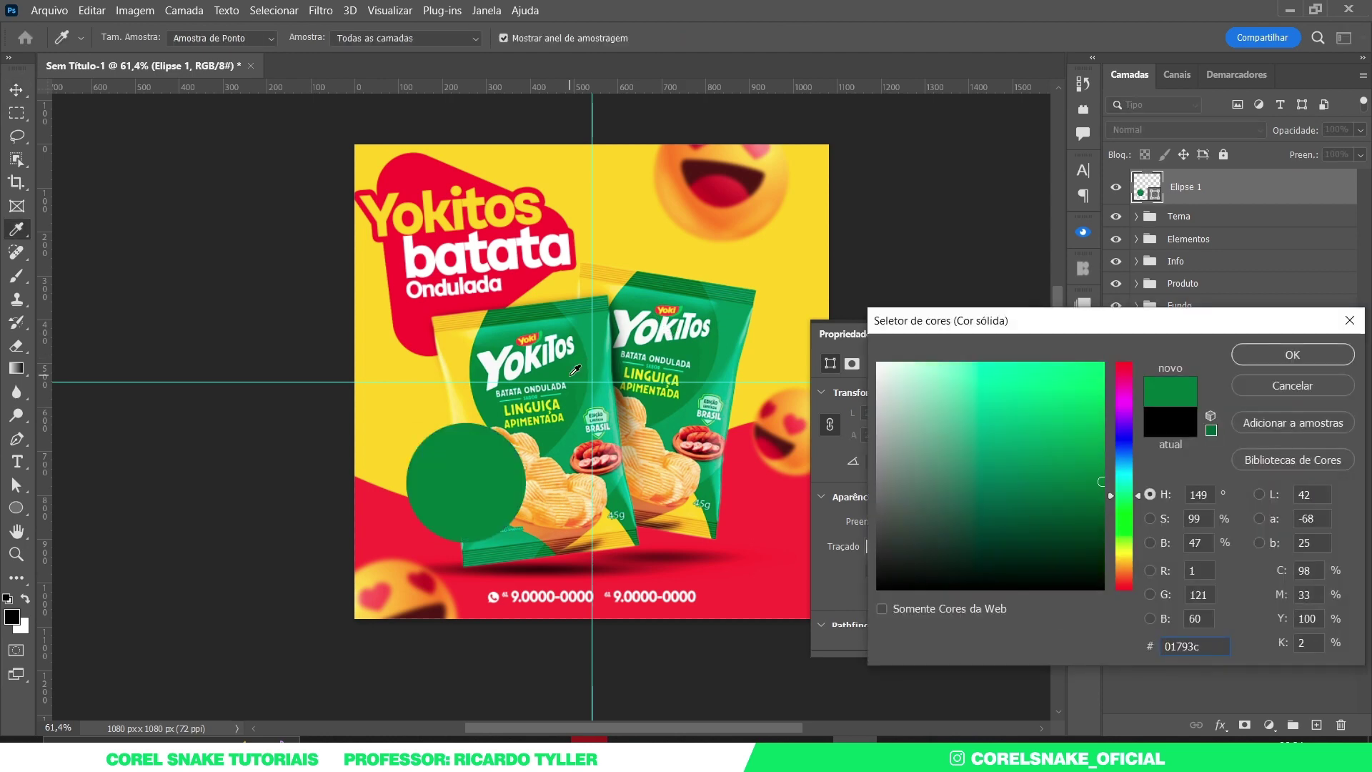
pyautogui.press('Return')
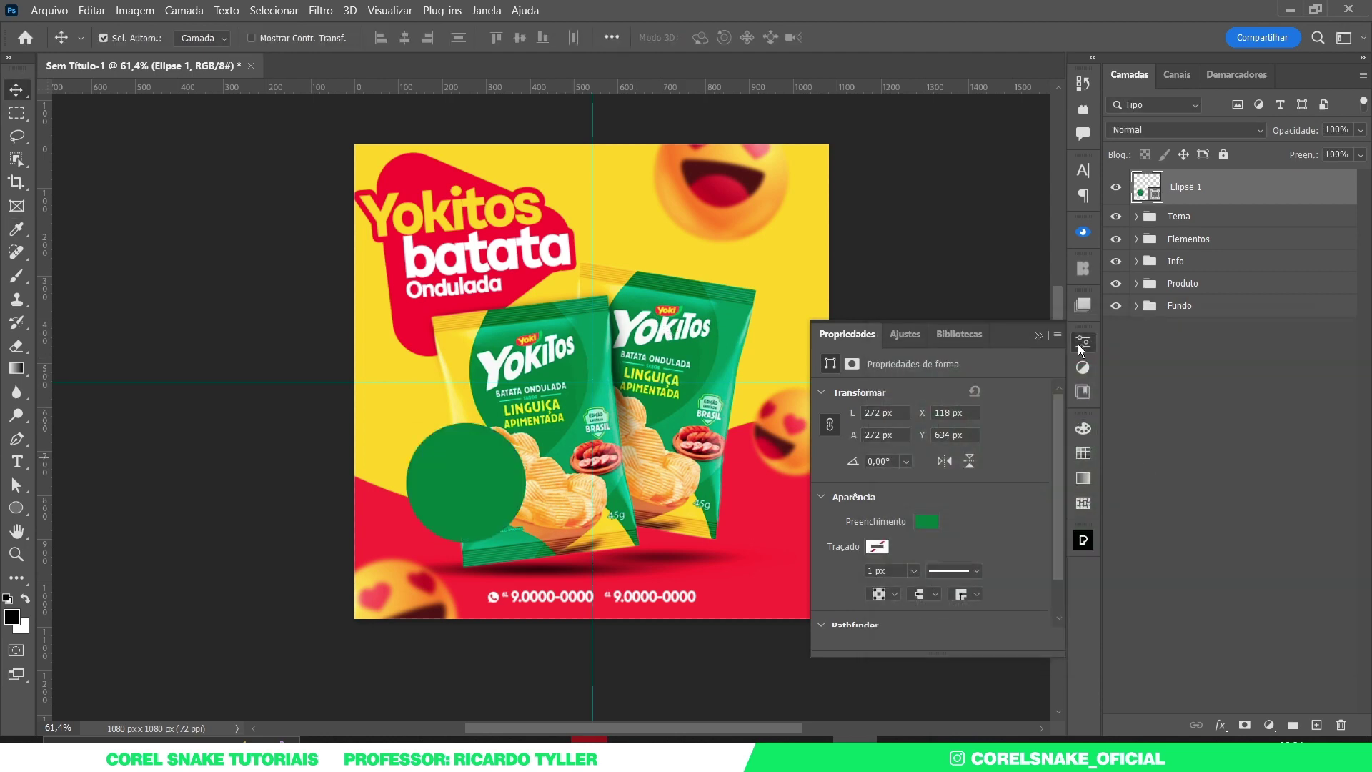
pyautogui.click(1081, 344)
pyautogui.moveTo(479, 483); pyautogui.dragTo(457, 483)
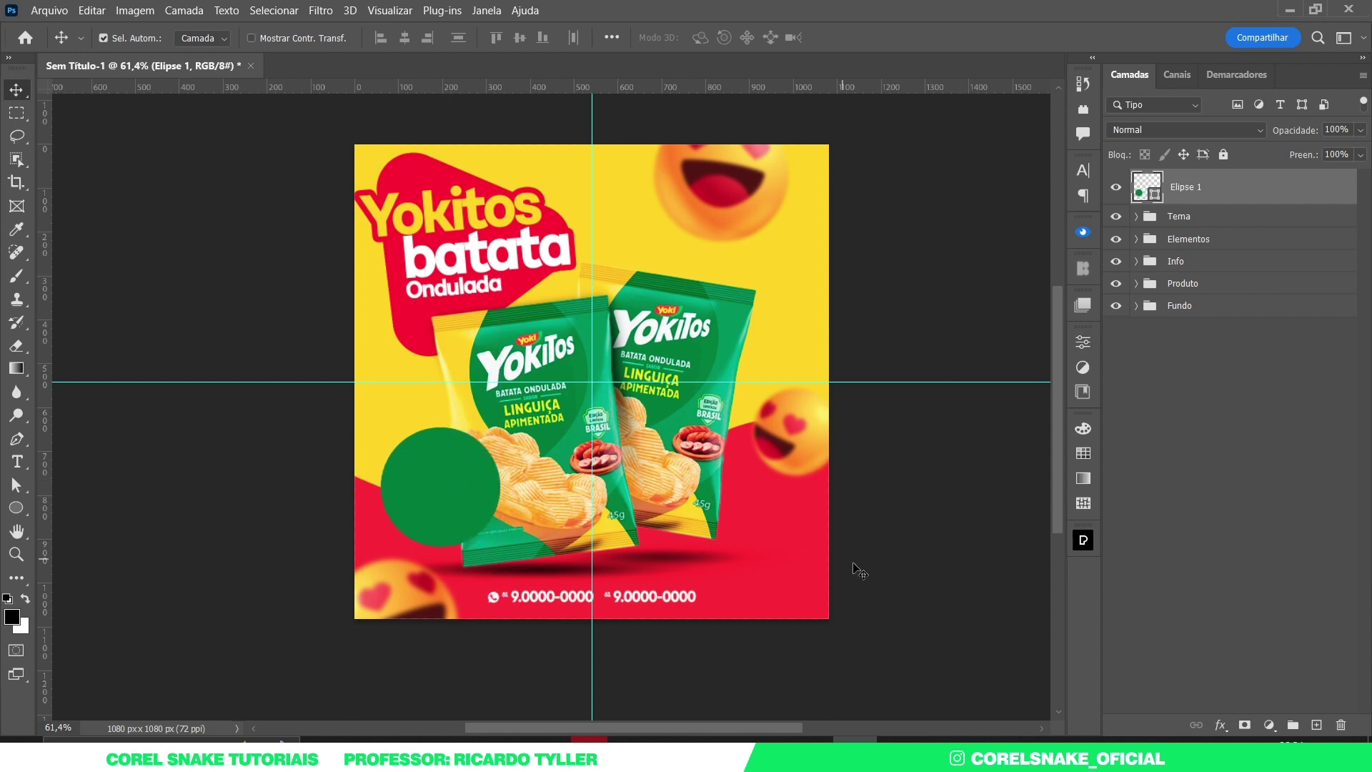
pyautogui.click(961, 595)
# Duplicate batata, move the copy to the top, rotate it to 0°, and place it on the circle
pyautogui.moveTo(469, 265); pyautogui.dragTo(465, 456)
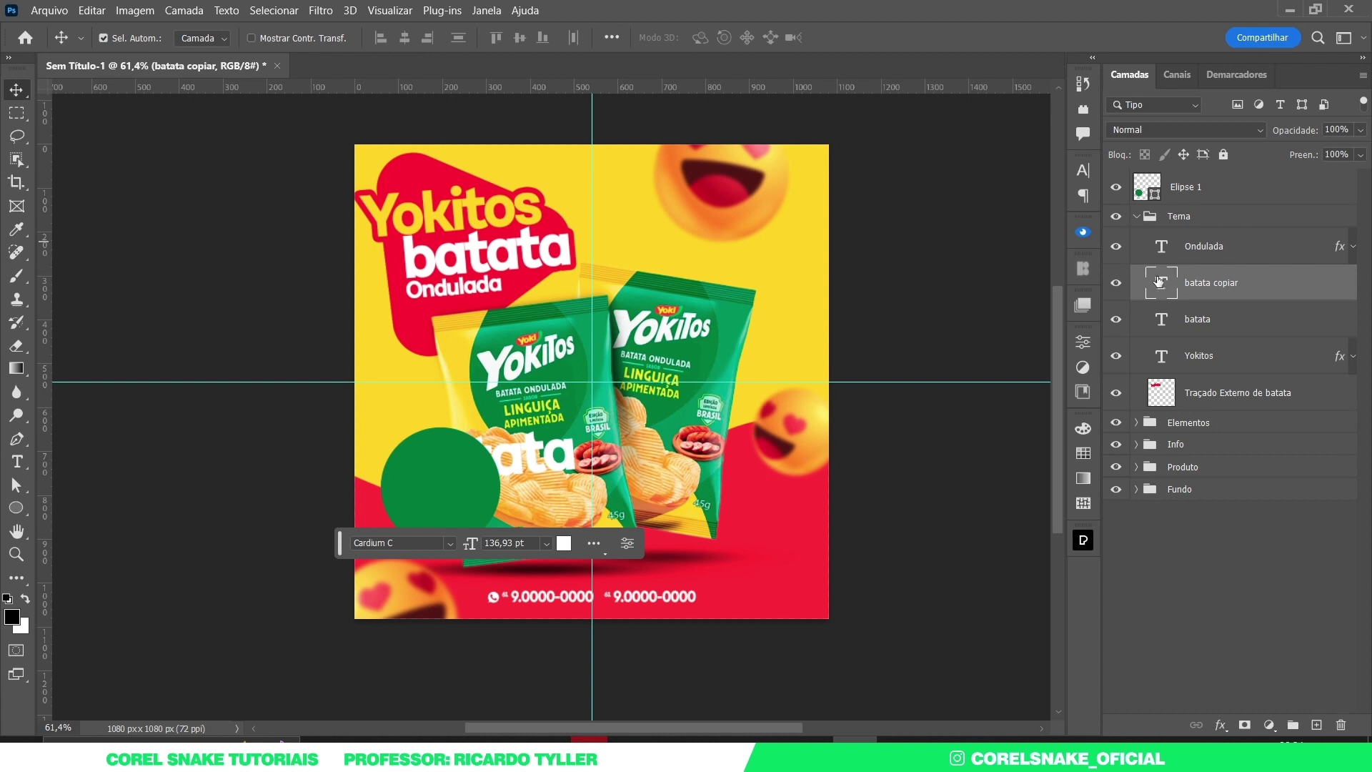
pyautogui.moveTo(1215, 282); pyautogui.dragTo(1208, 180)
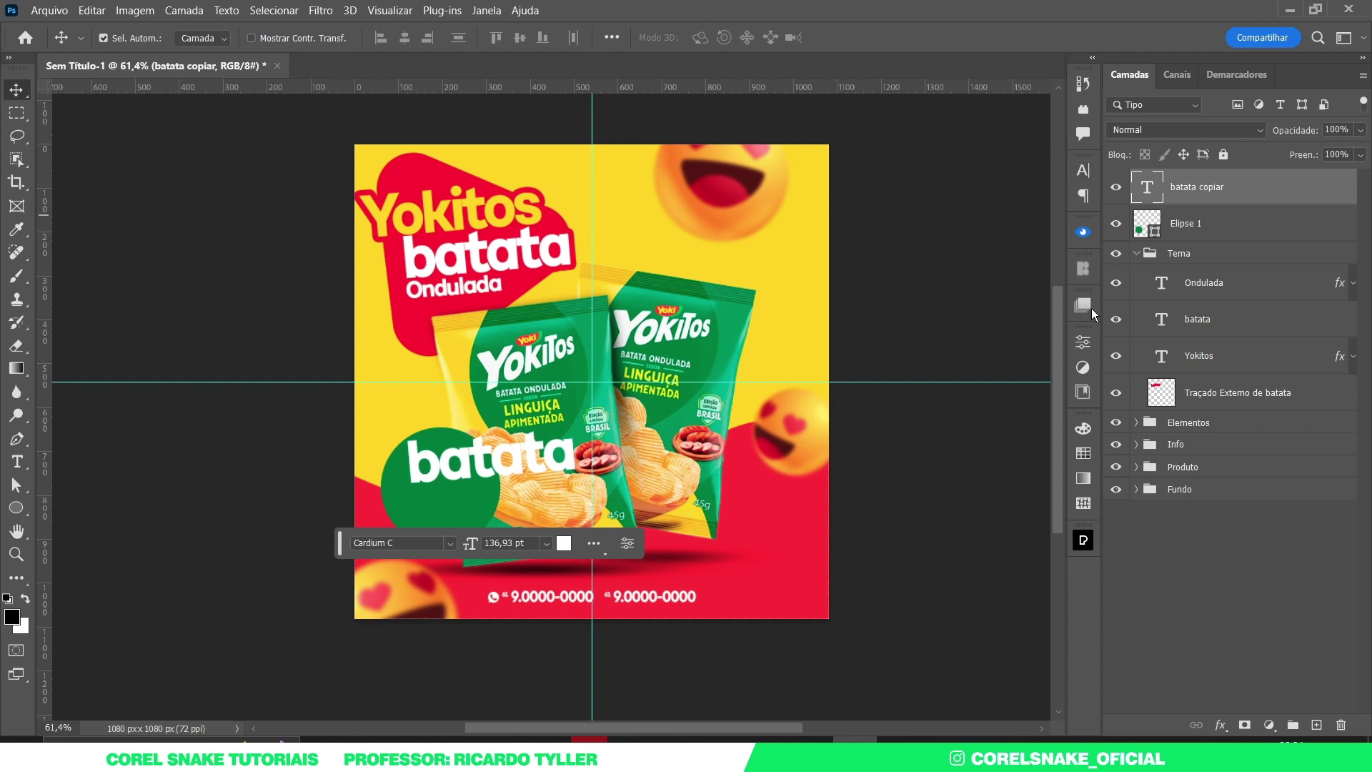
pyautogui.click(1084, 343)
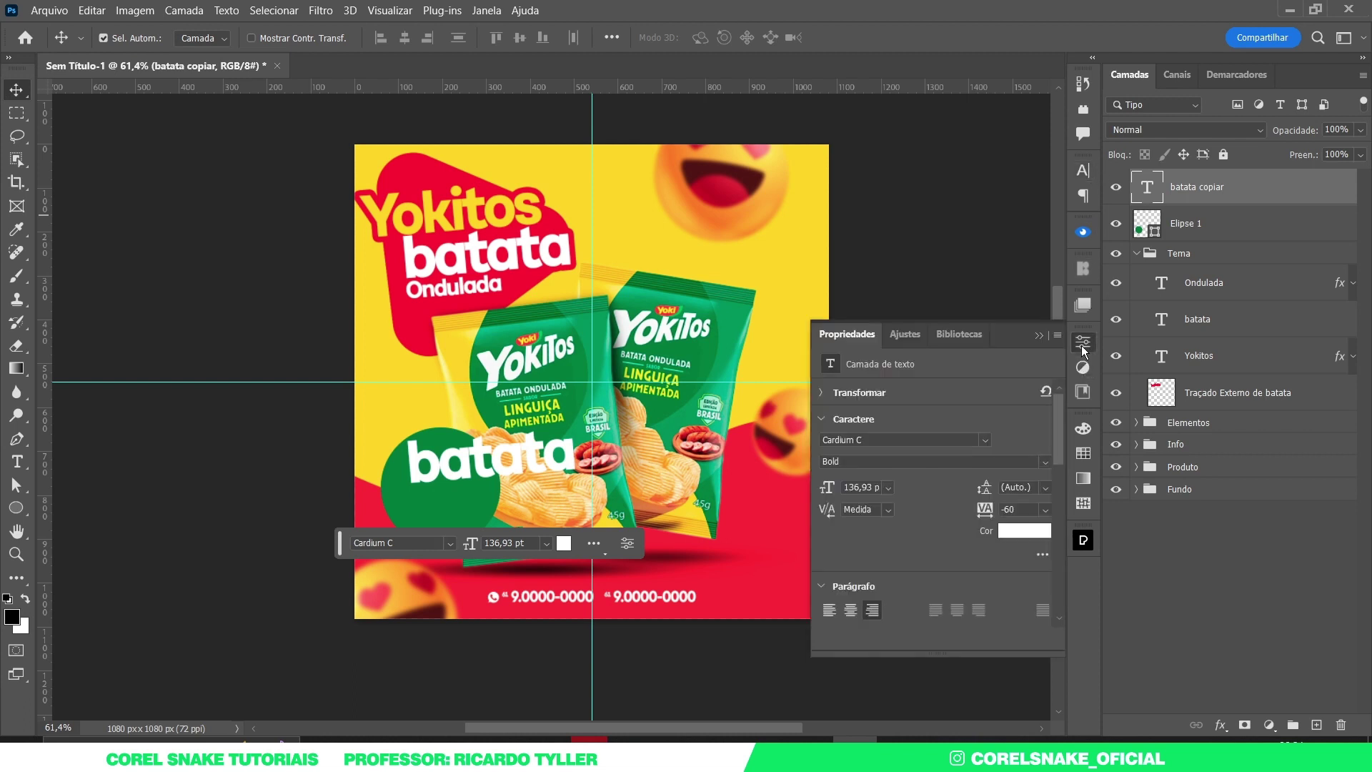
pyautogui.click(822, 392)
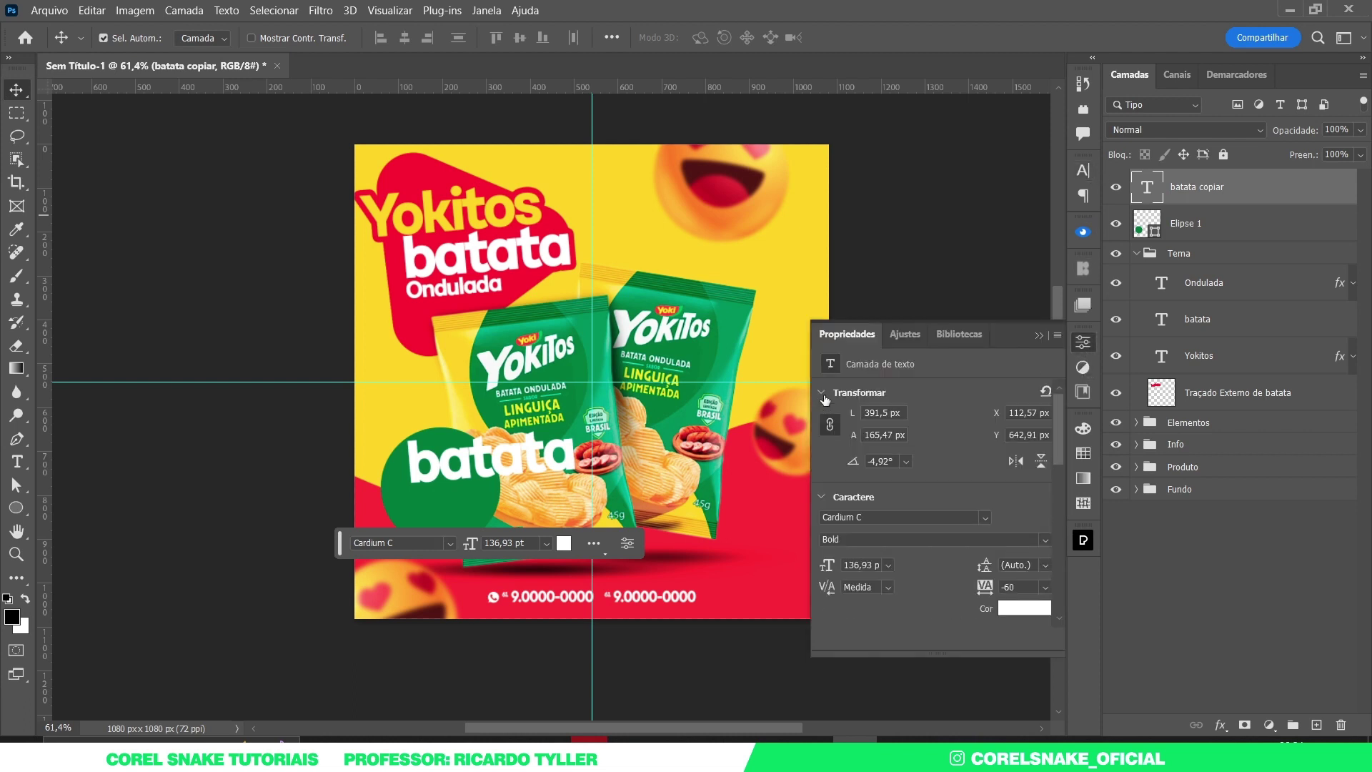
pyautogui.click(897, 463)
pyautogui.write('0')
pyautogui.press('Return')
pyautogui.click(1088, 366)
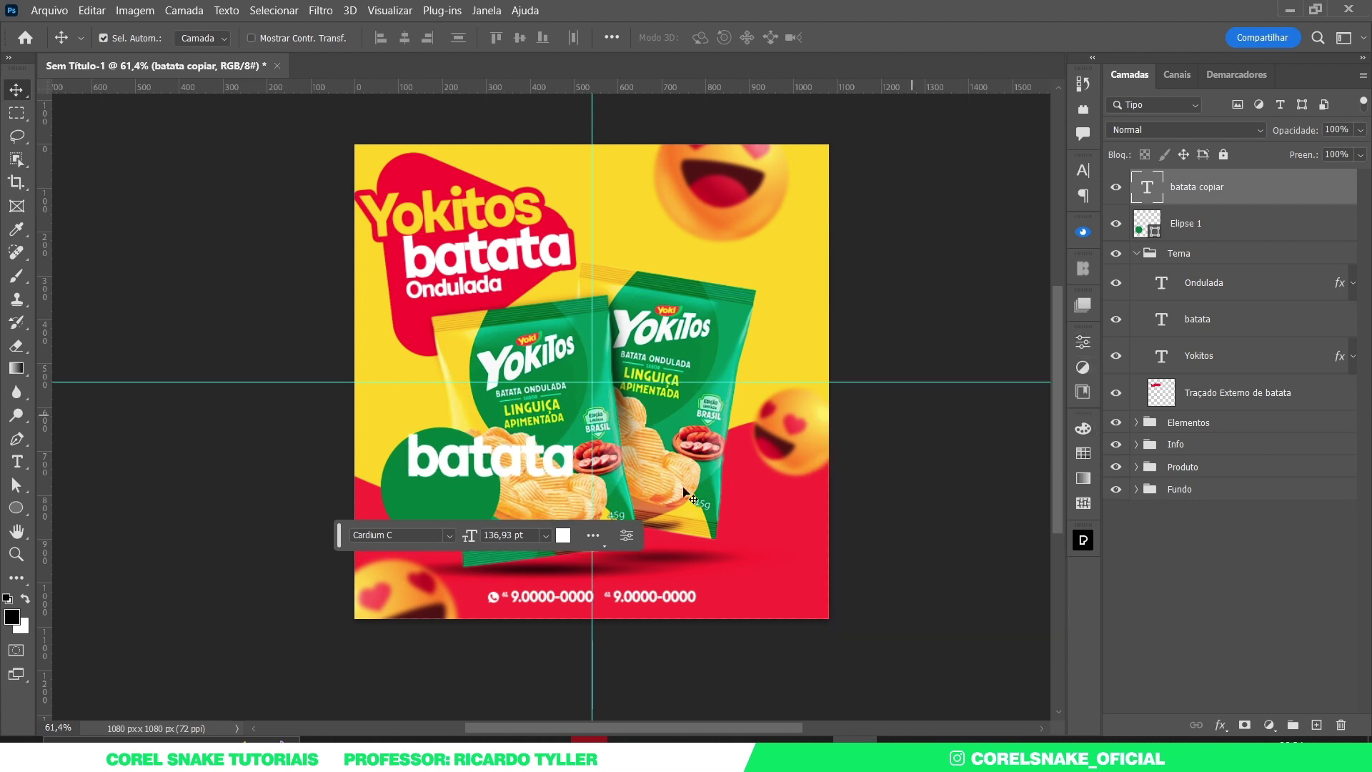
pyautogui.moveTo(477, 471); pyautogui.dragTo(452, 481)
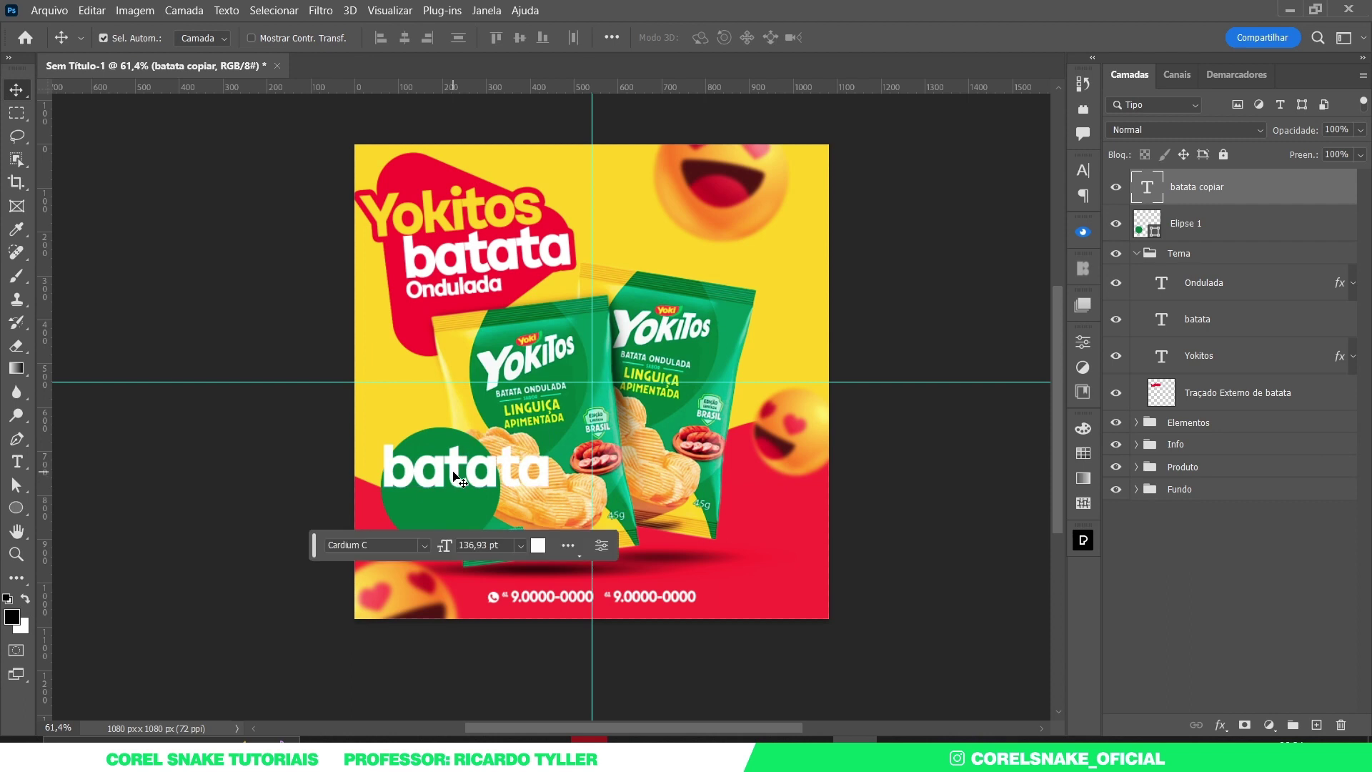
# Retype the batata copy as '3' and centre it inside the green circle
pyautogui.doubleClick(453, 471)
pyautogui.click(453, 470)
pyautogui.write('3')
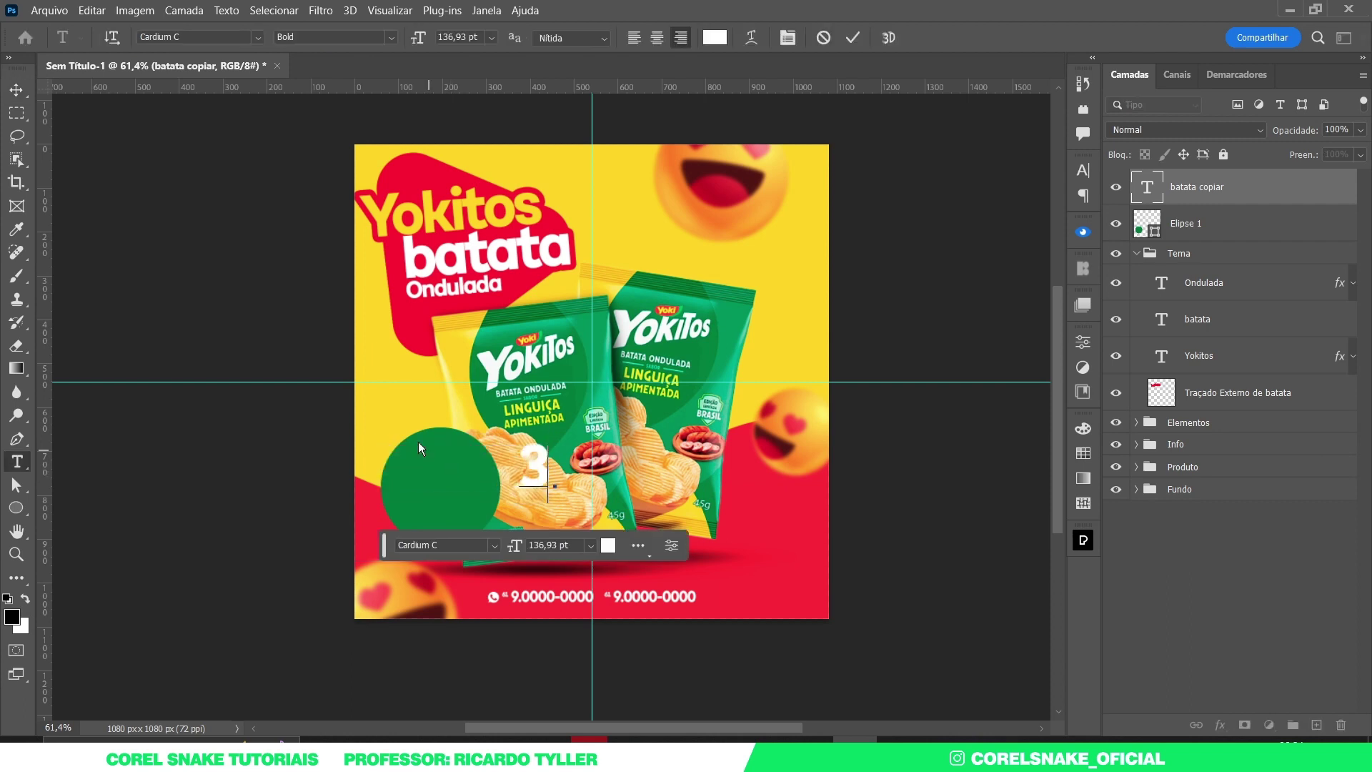
pyautogui.click(15, 90)
pyautogui.moveTo(533, 468); pyautogui.dragTo(427, 498)
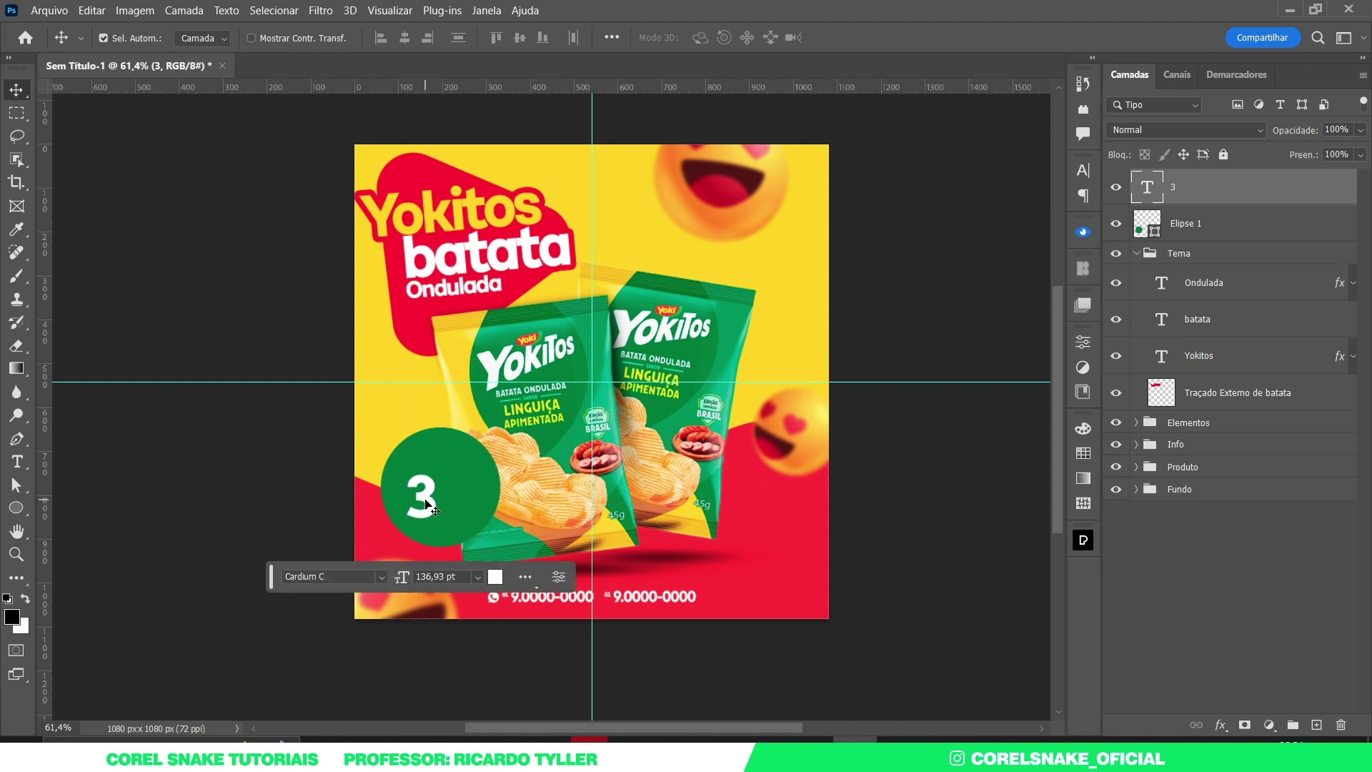
# Duplicate the 3 as ',99' beside it, scaled to about 68%
pyautogui.press('alt')
pyautogui.moveTo(425, 500); pyautogui.dragTo(461, 500)
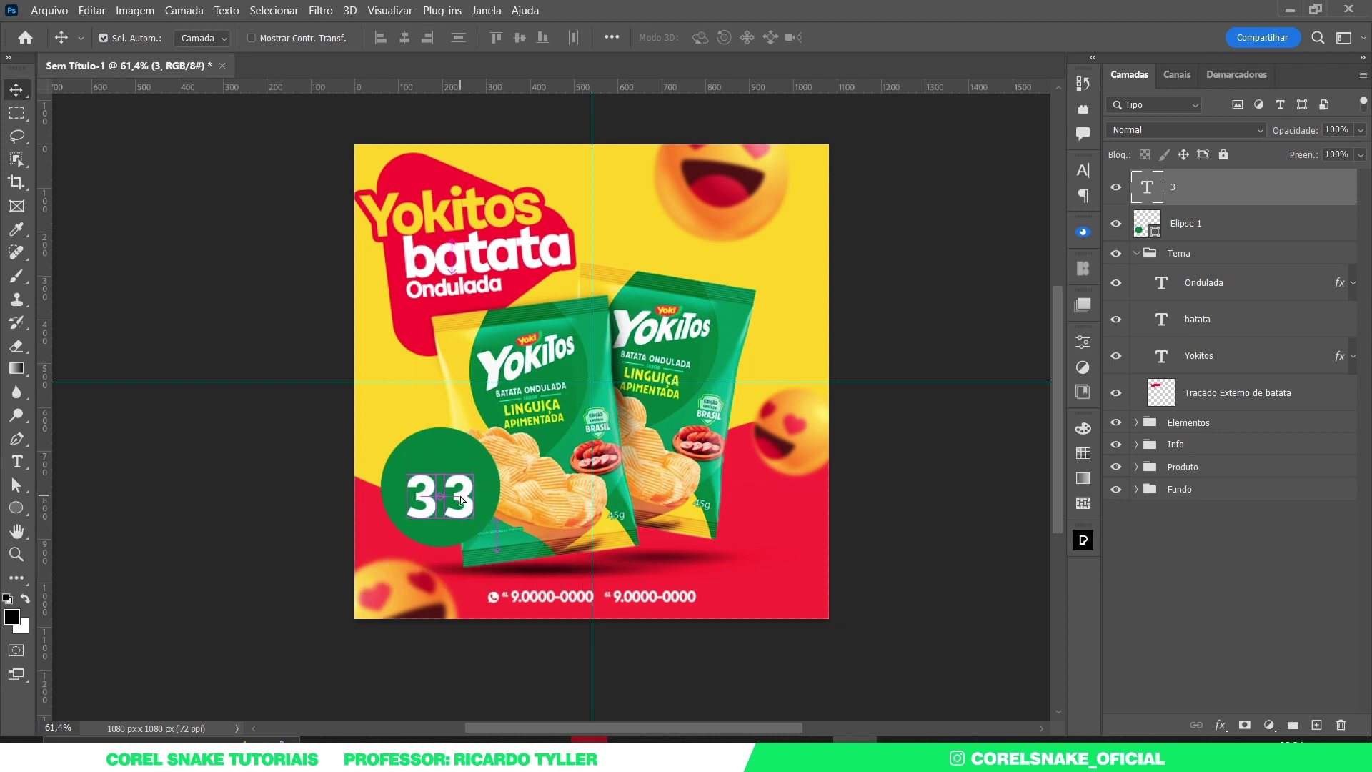
pyautogui.doubleClick(460, 494)
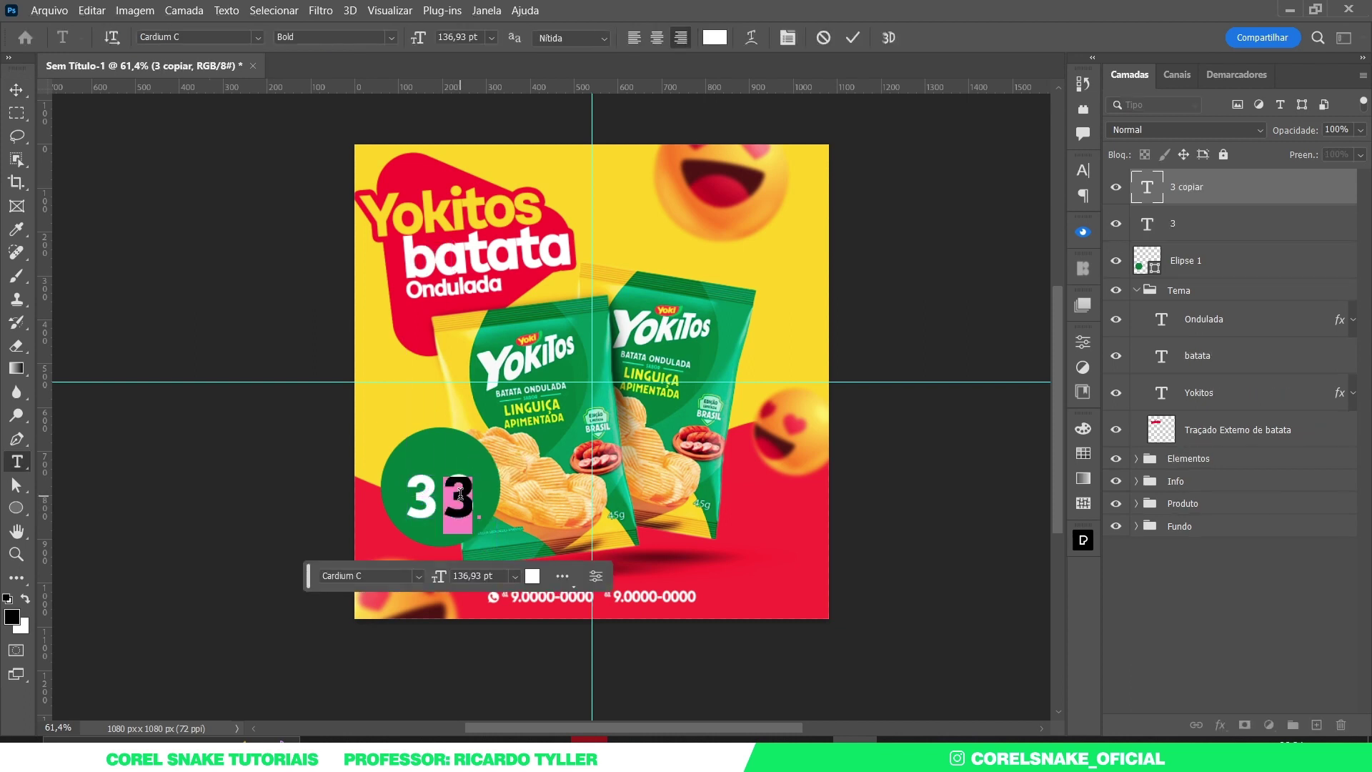
pyautogui.write(',99')
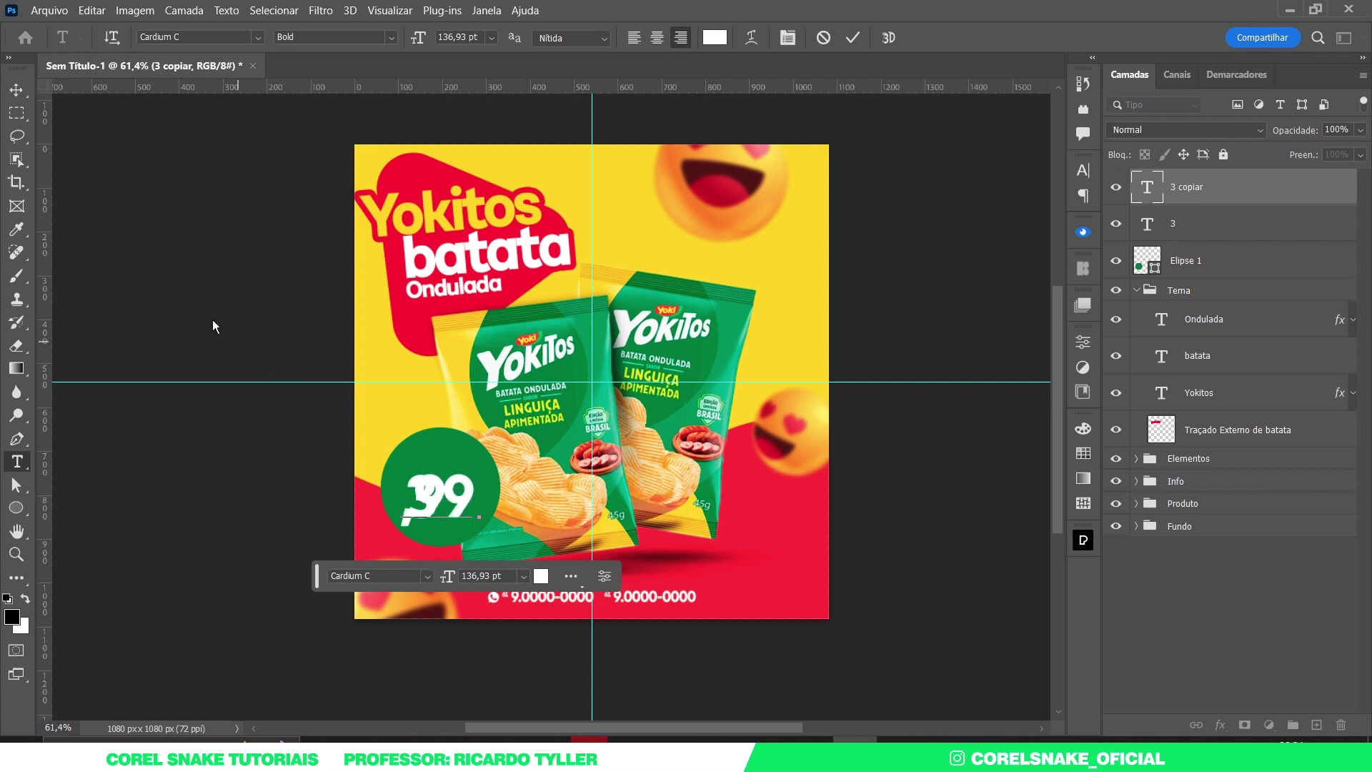
pyautogui.click(16, 90)
pyautogui.moveTo(461, 496); pyautogui.dragTo(484, 494)
pyautogui.hotkey('ctrl', 't')
pyautogui.press('Return')
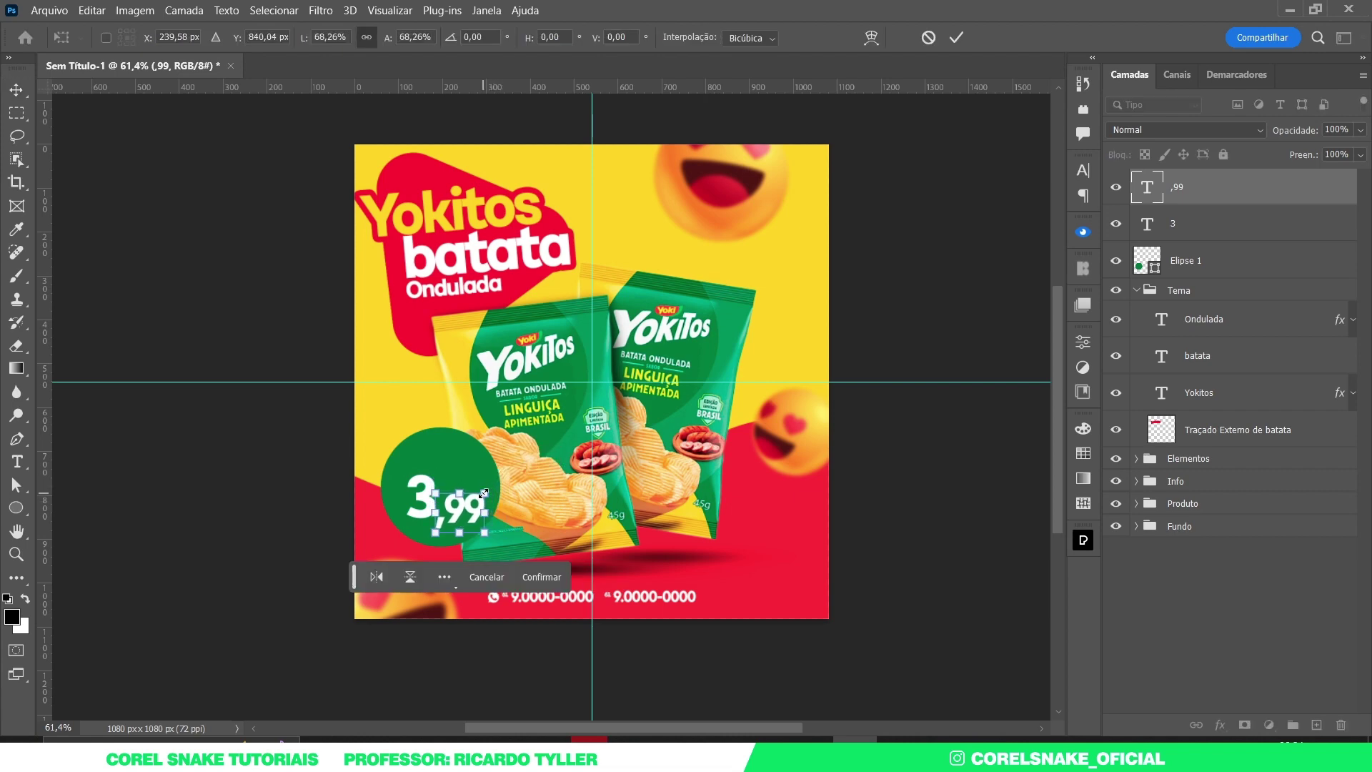
# Raise ,99 level with the 3, enlarge it to 118%, shift 3,99 up-left, and copy ,99 above
pyautogui.scroll(3, 485, 482)
pyautogui.scroll(2, 485, 479)
pyautogui.moveTo(485, 474); pyautogui.dragTo(469, 453)
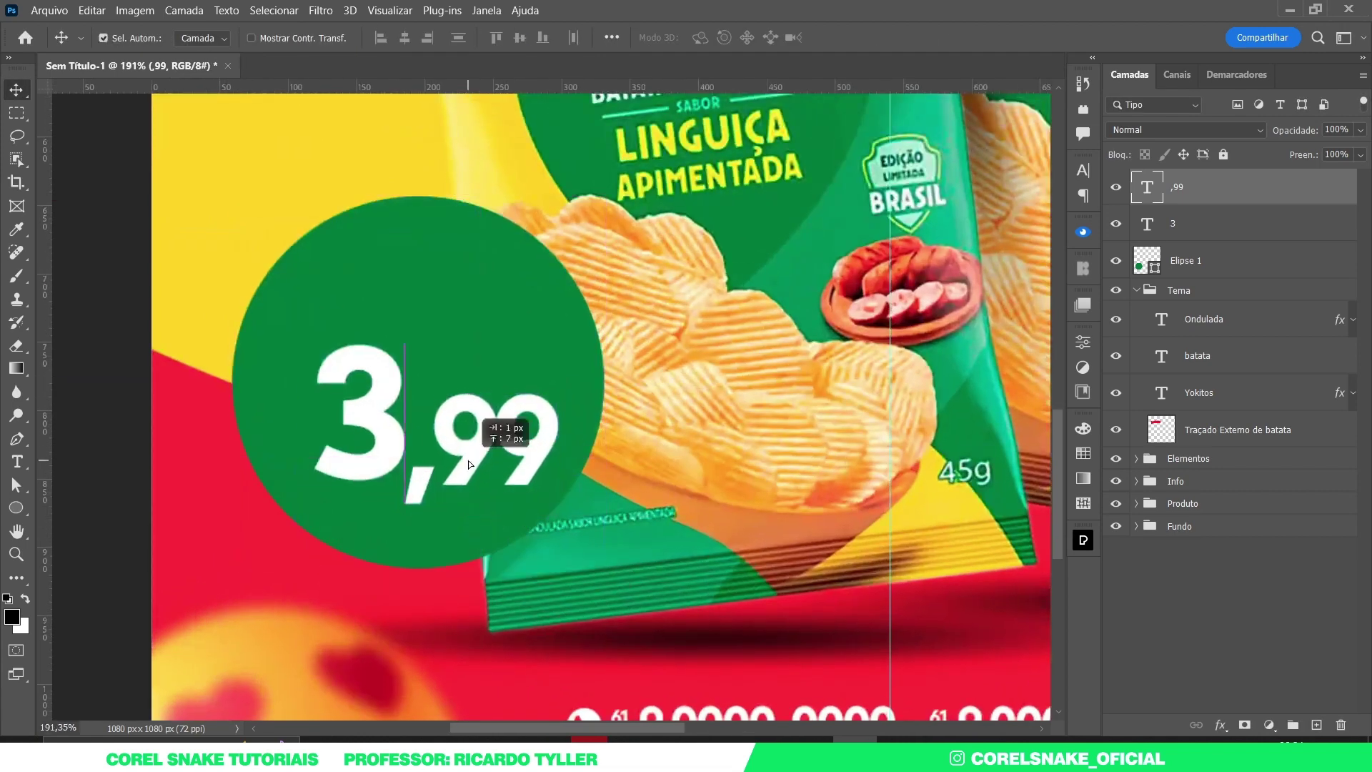
pyautogui.scroll(-4, 485, 437)
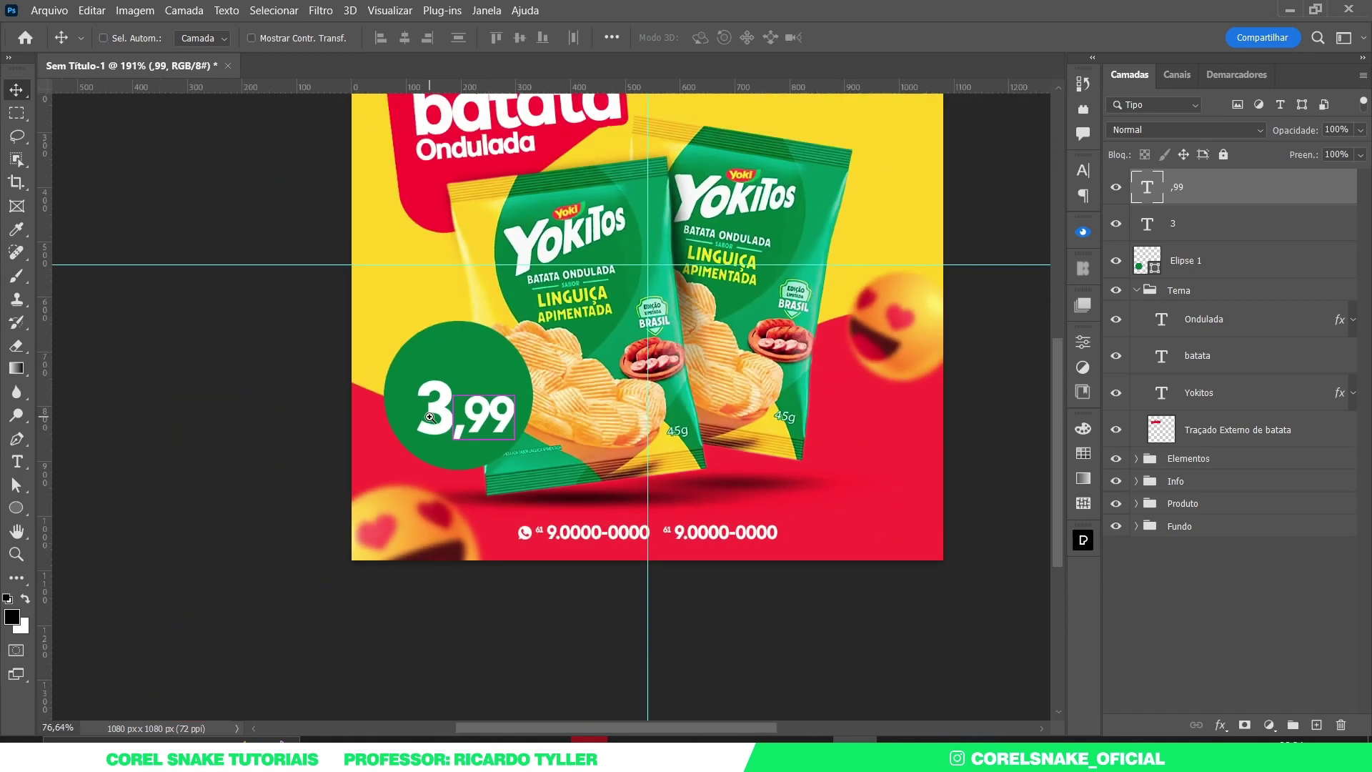
pyautogui.hotkey('ctrl', 't')
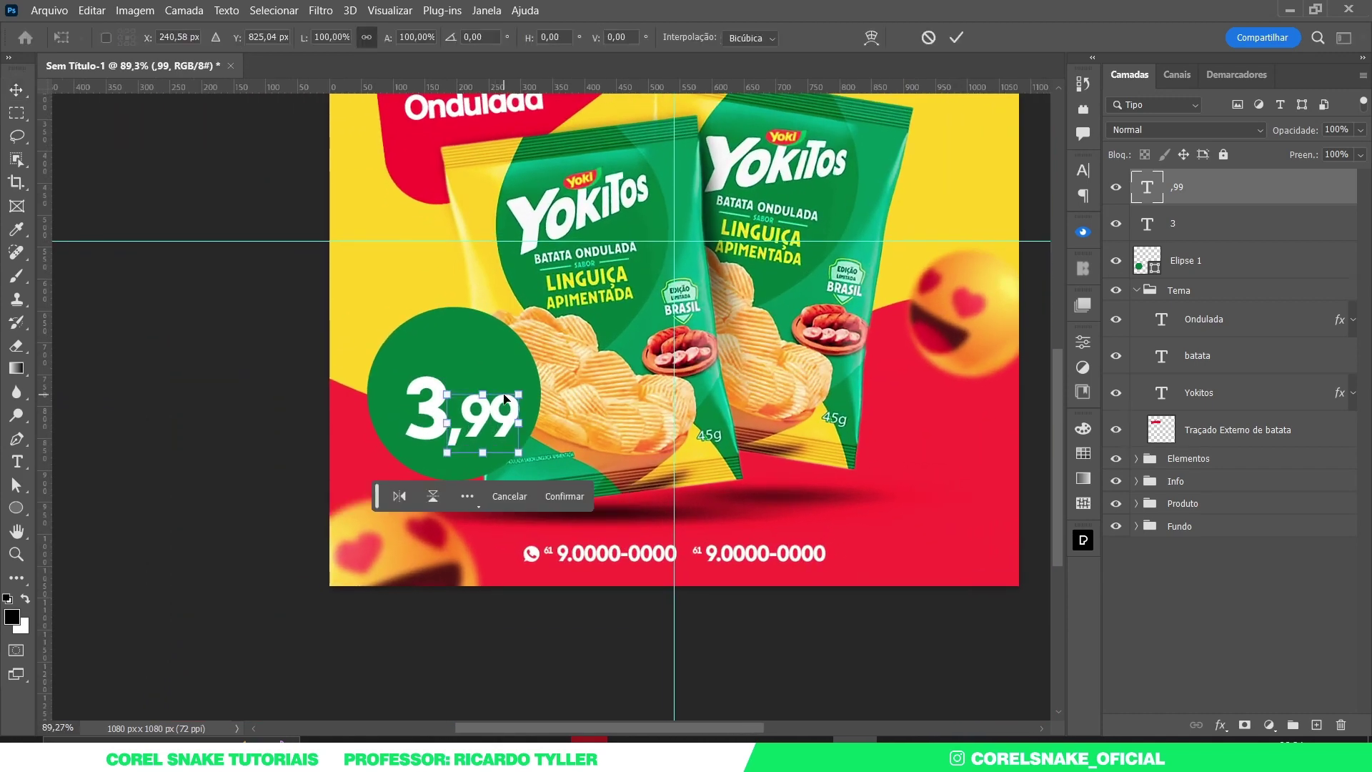
pyautogui.moveTo(521, 392); pyautogui.dragTo(530, 384)
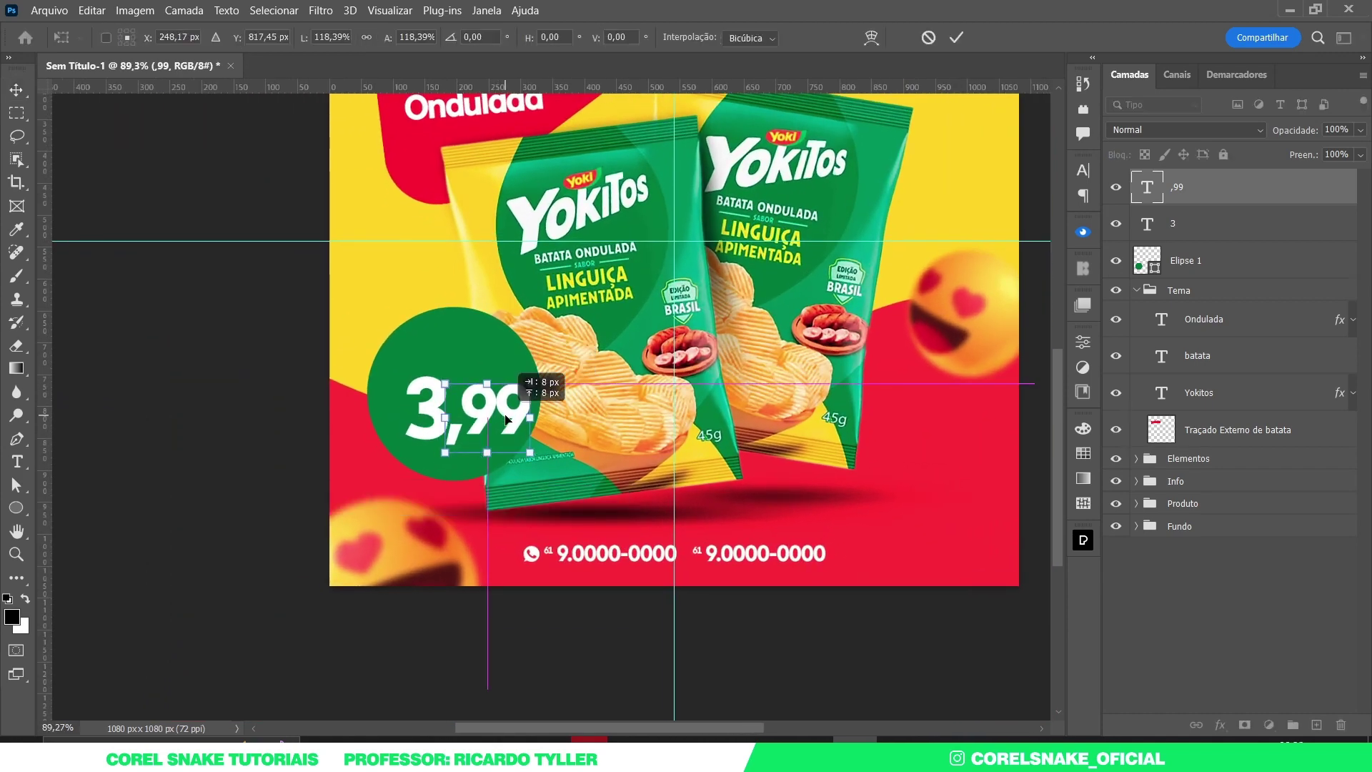
pyautogui.press('Return')
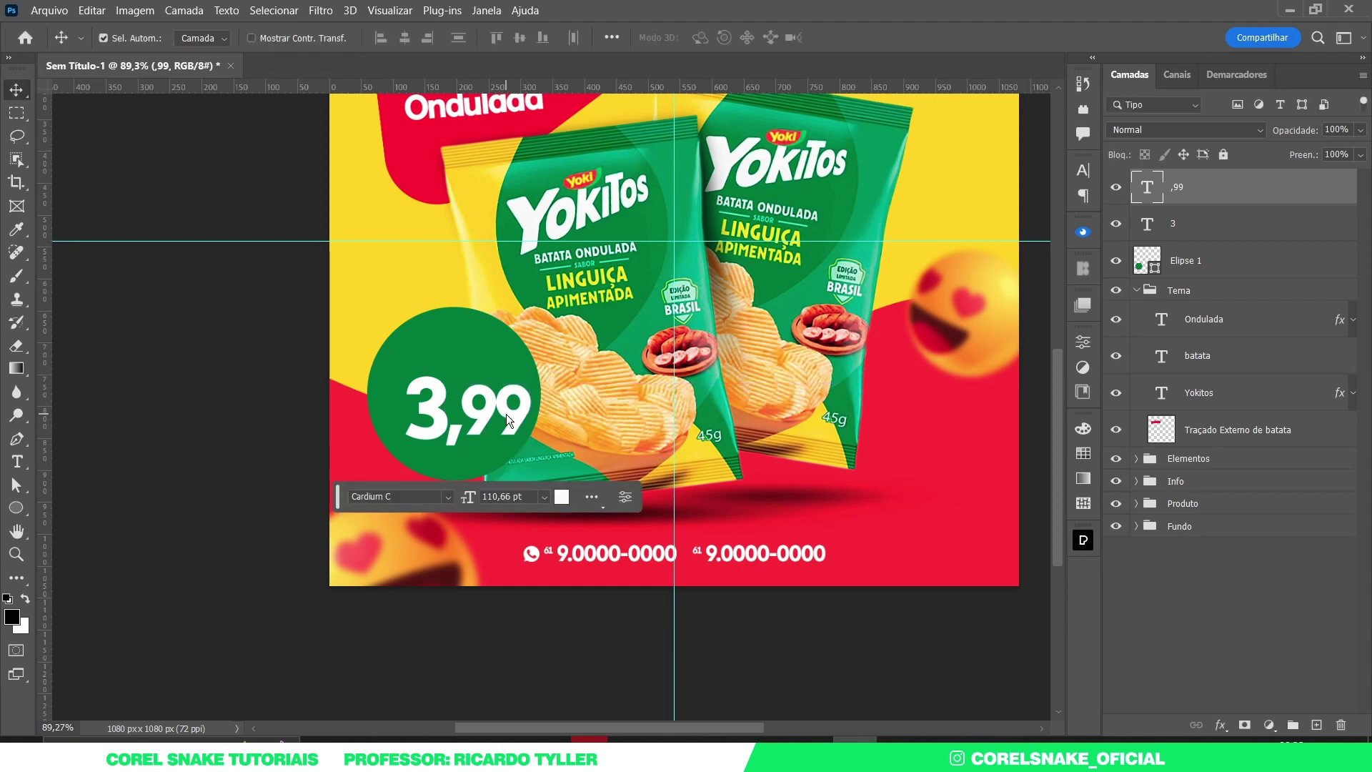
pyautogui.keyDown('shift'); pyautogui.click(441, 392); pyautogui.keyUp('shift')
pyautogui.moveTo(441, 392); pyautogui.dragTo(432, 386)
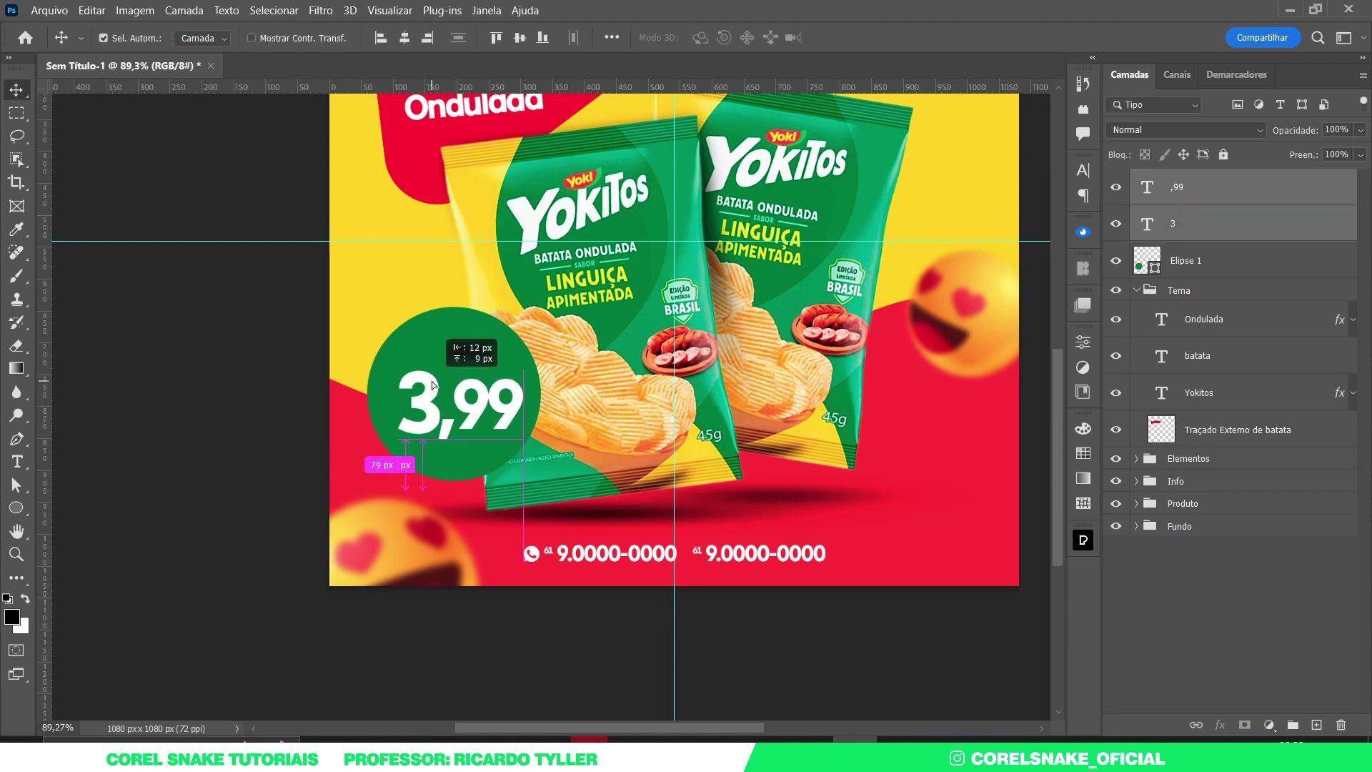
pyautogui.press('Left')
pyautogui.press('Left')
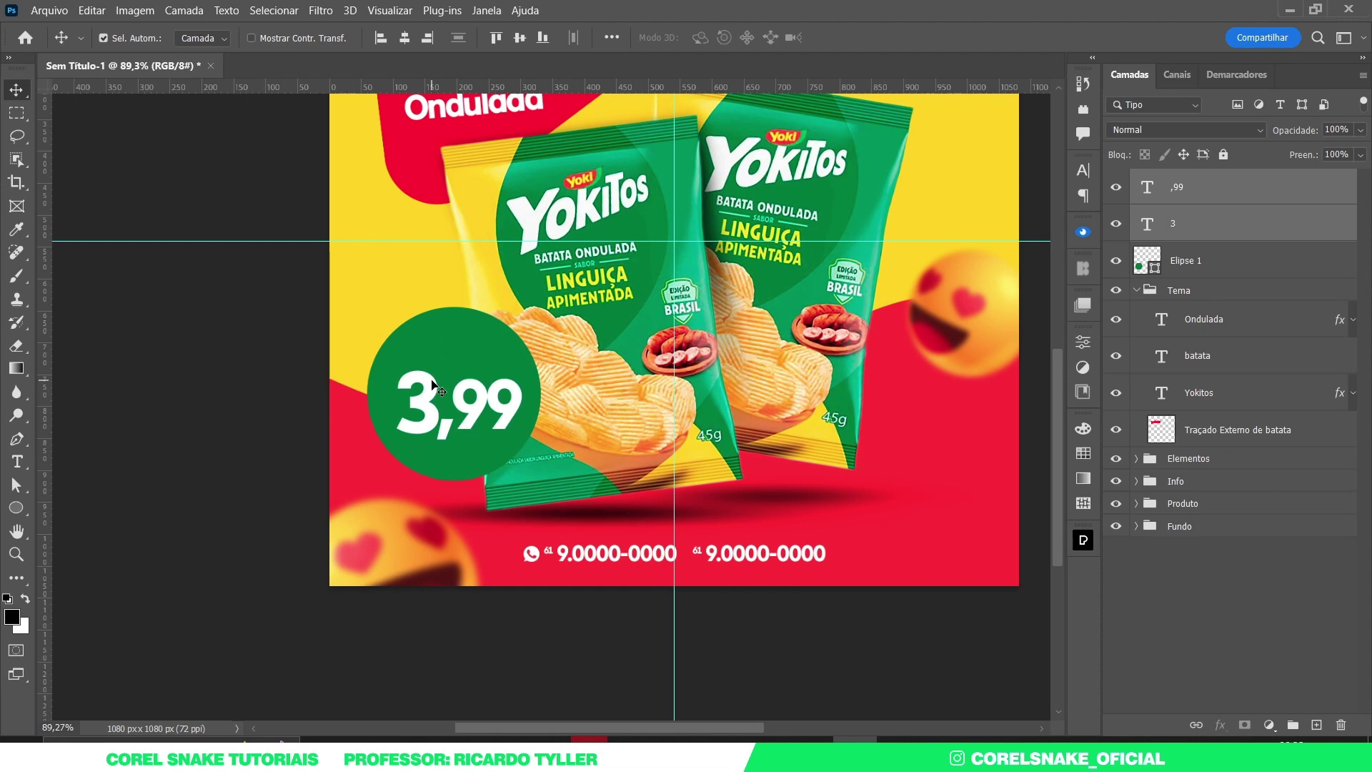
pyautogui.click(229, 371)
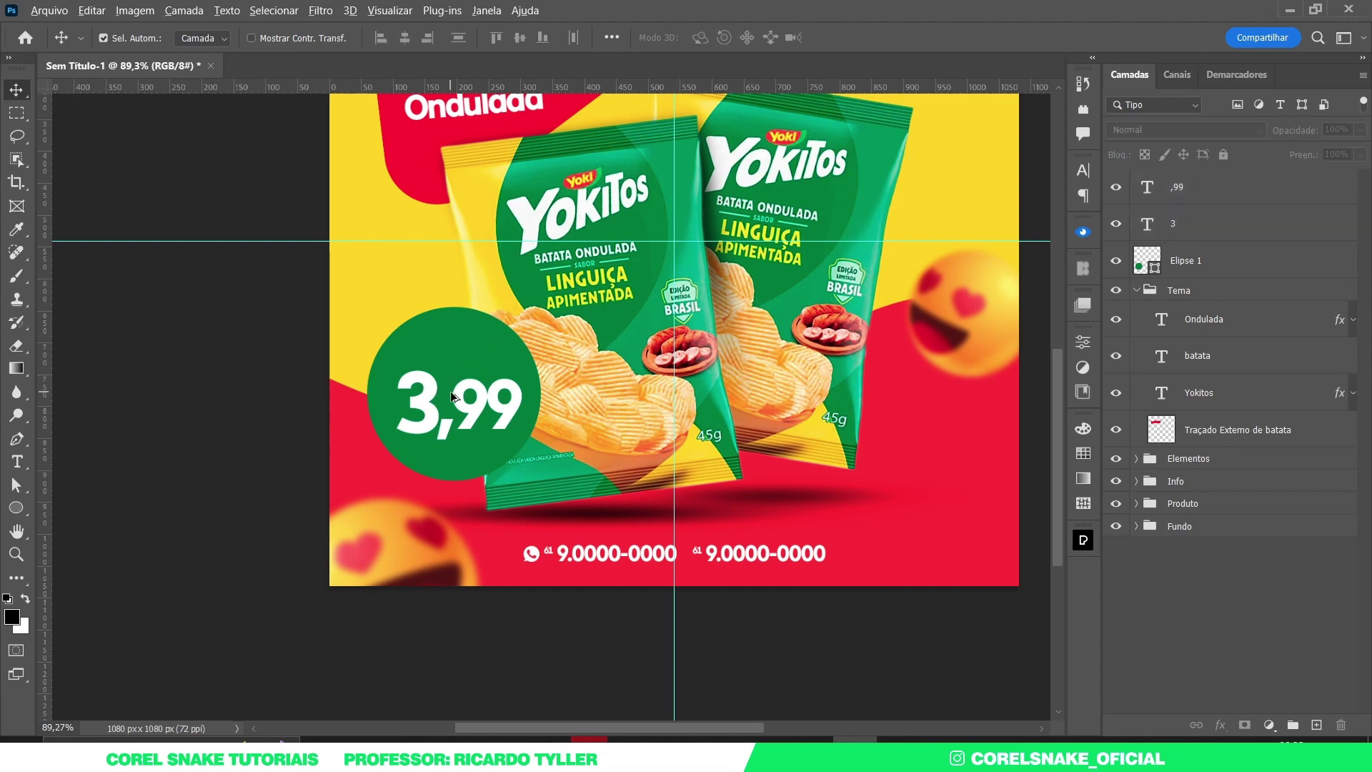
pyautogui.moveTo(458, 401); pyautogui.dragTo(432, 342)
# Retype the ,99 copy as 'R$', scale it to about 55%, and place it left of 3,99
pyautogui.doubleClick(438, 337)
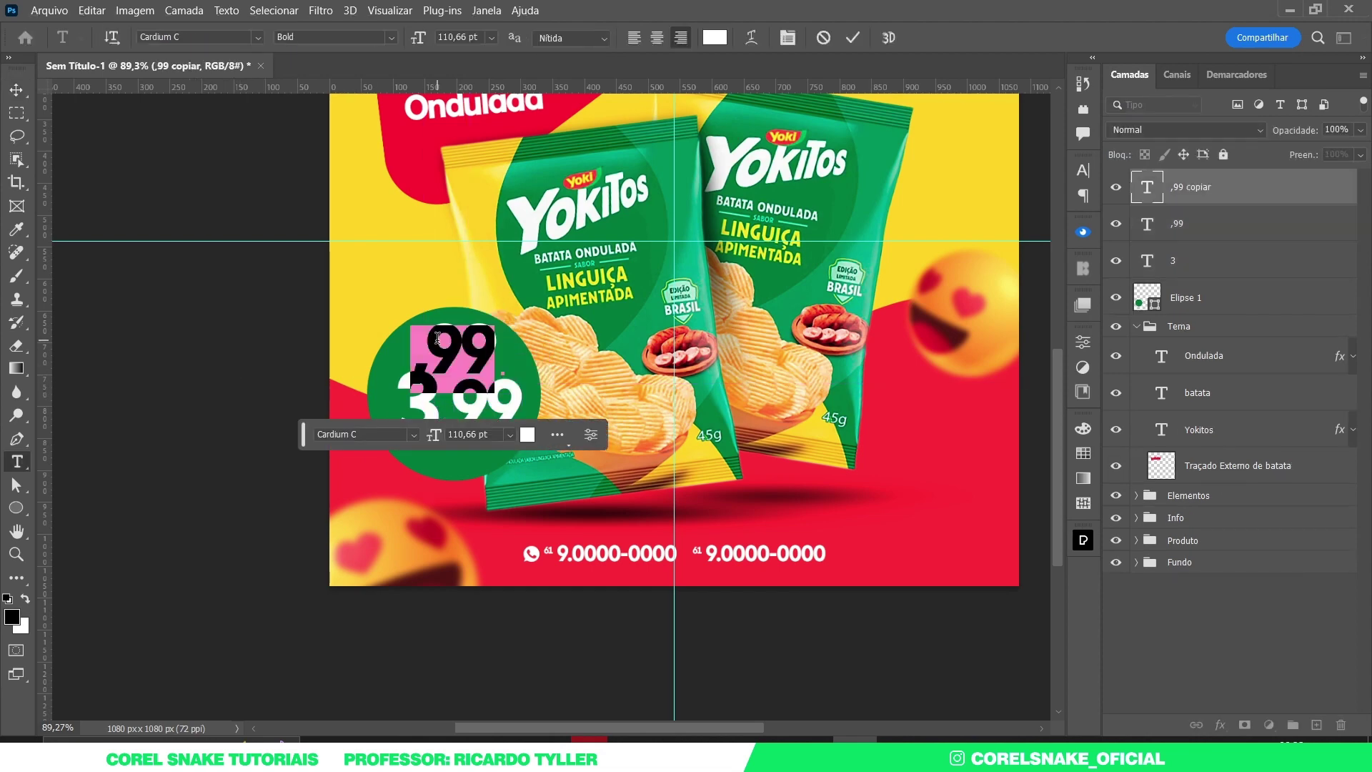
pyautogui.write('R$')
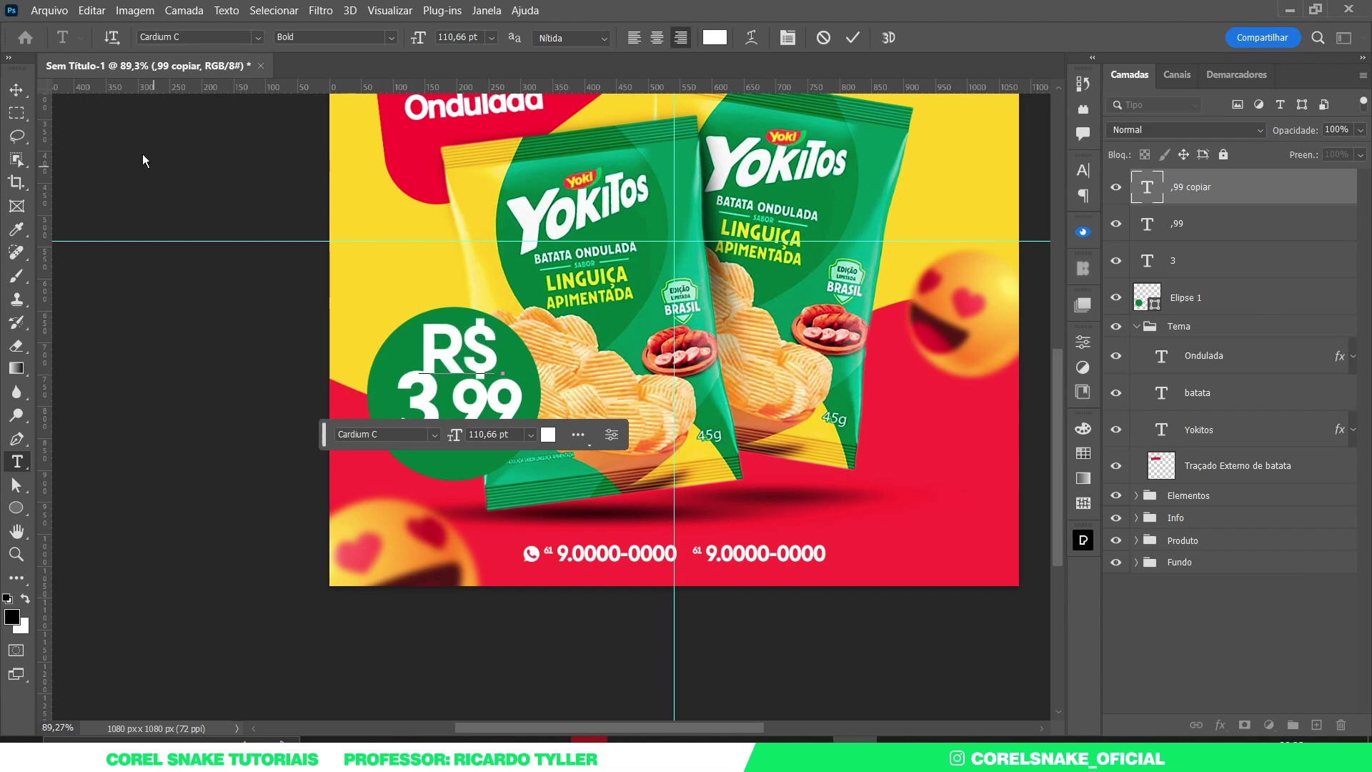
pyautogui.click(16, 89)
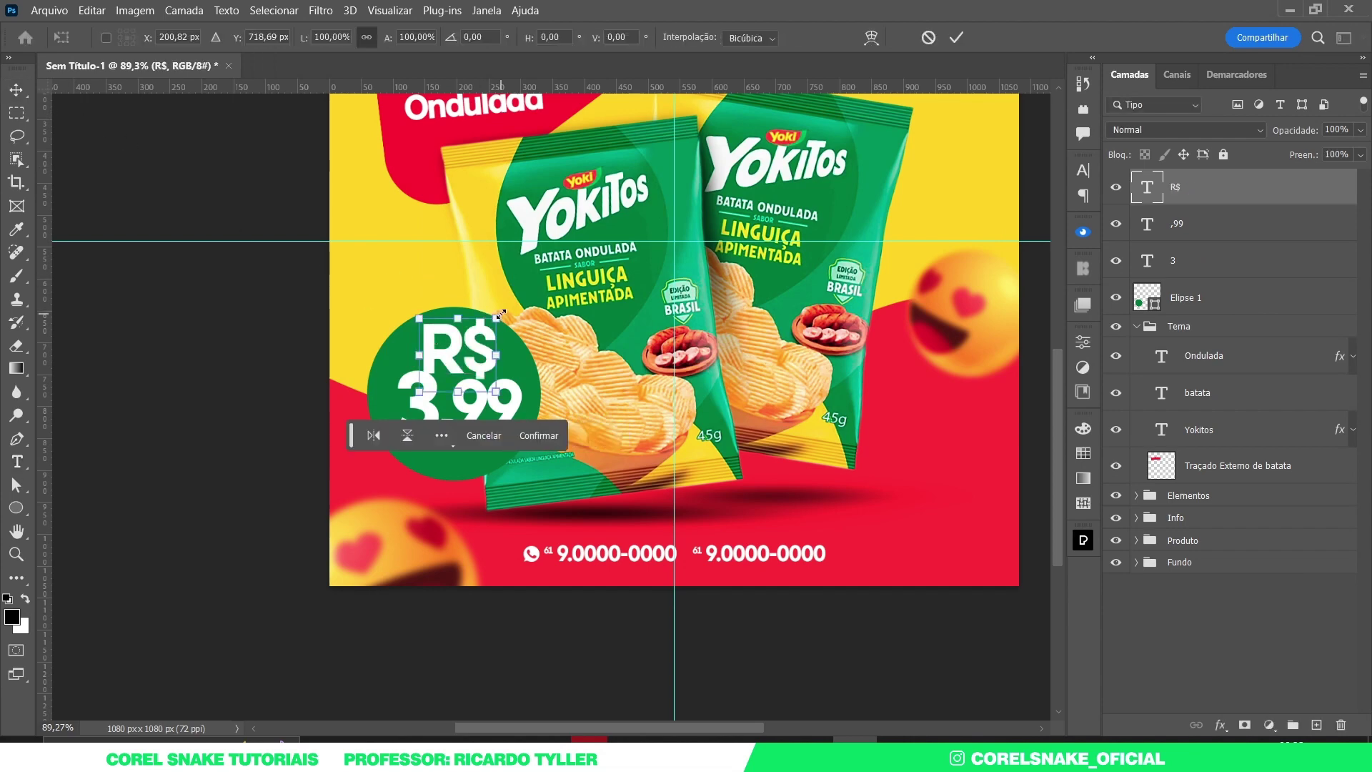
pyautogui.hotkey('ctrl', 't')
pyautogui.moveTo(495, 316); pyautogui.dragTo(392, 428)
pyautogui.press('Return')
pyautogui.hotkey('ctrl', 't')
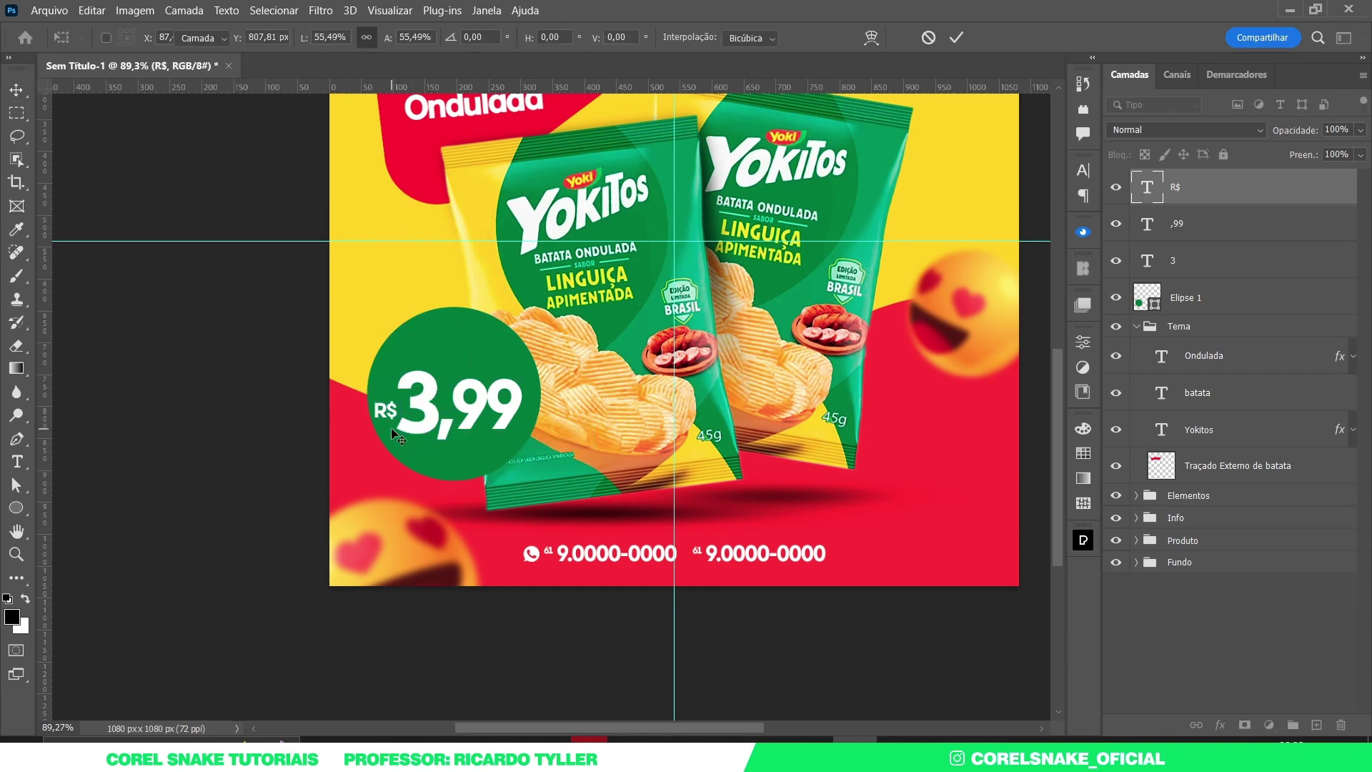
pyautogui.press('Return')
pyautogui.scroll(5, 389, 411)
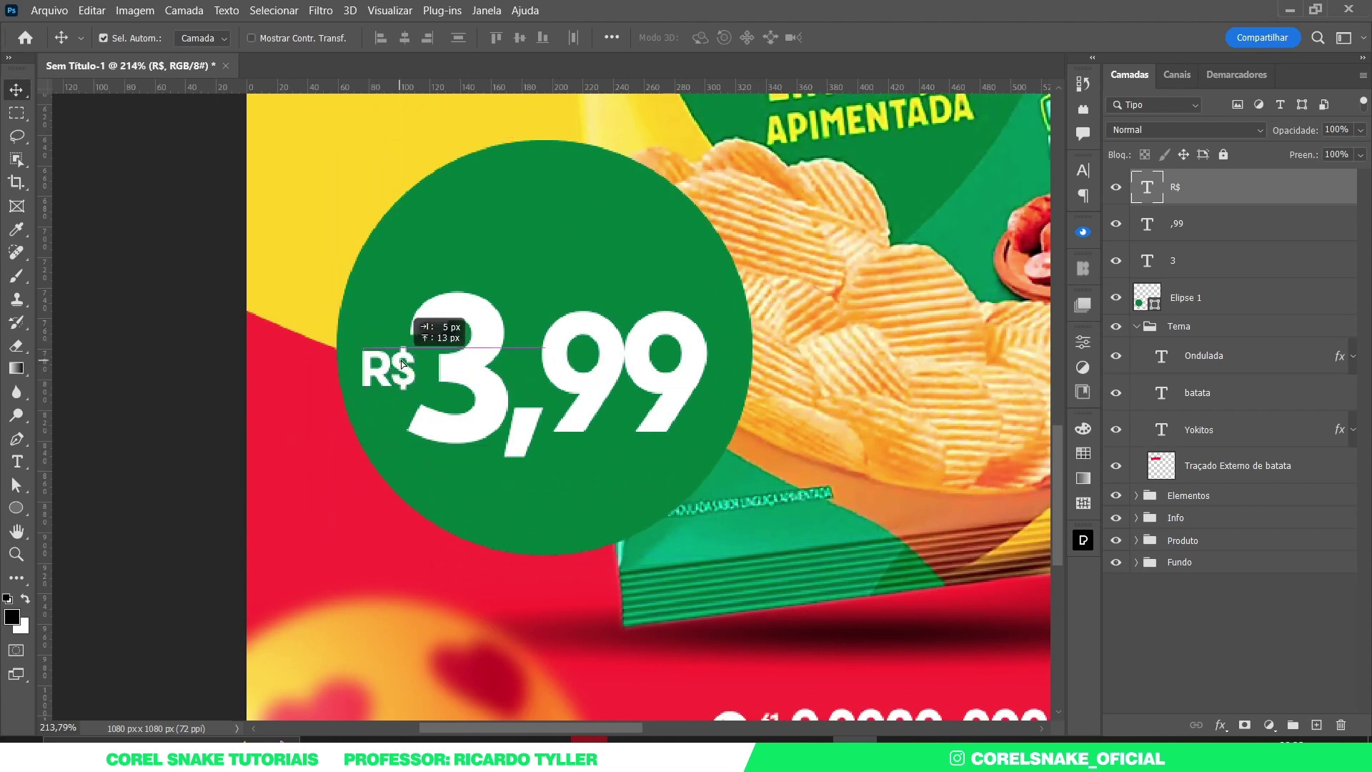
pyautogui.moveTo(391, 386); pyautogui.dragTo(400, 366)
pyautogui.scroll(-3, 406, 359)
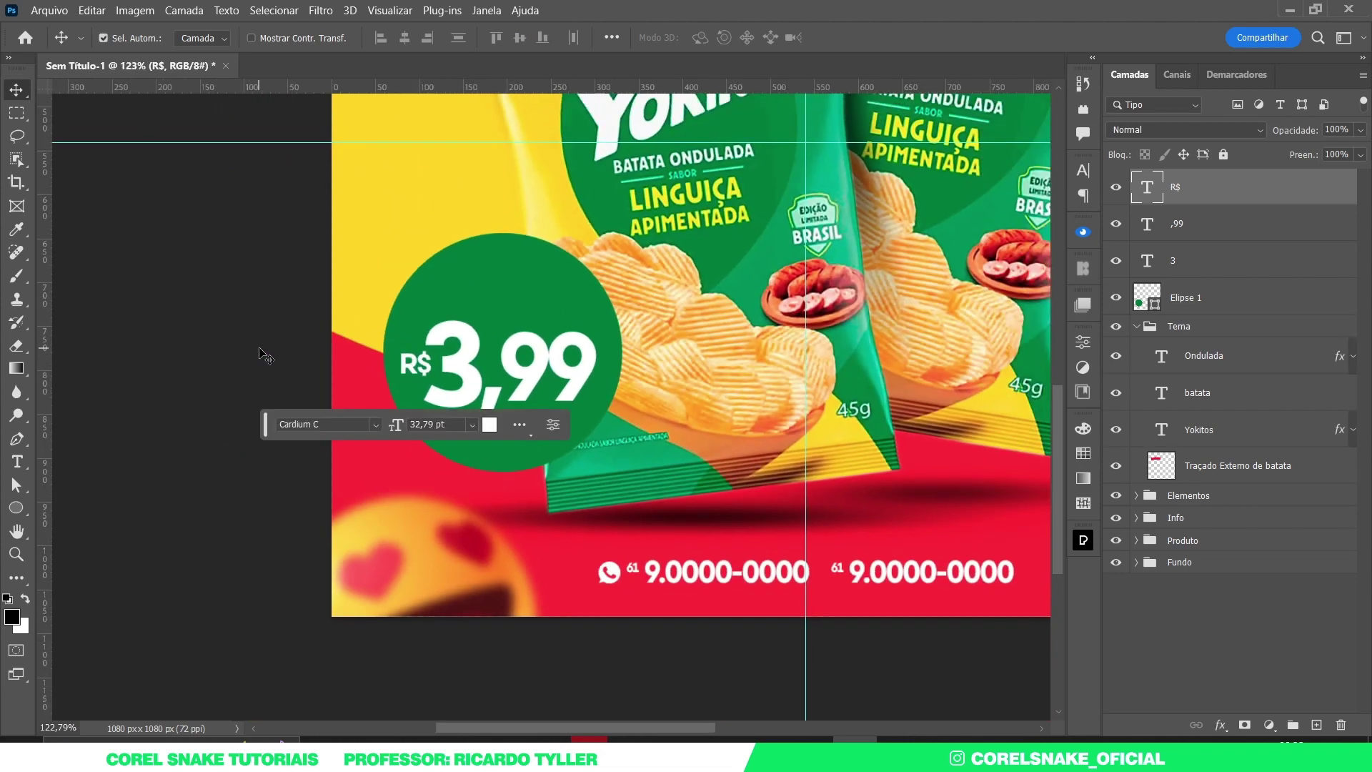
# Recenter the whole R$ 3,99 price in the circle and copy R$ below it
pyautogui.keyDown('ctrl'); pyautogui.keyDown('shift'); pyautogui.click(464, 361); pyautogui.keyUp('shift'); pyautogui.keyUp('ctrl')
pyautogui.keyDown('ctrl'); pyautogui.keyDown('shift'); pyautogui.click(511, 363); pyautogui.keyUp('shift'); pyautogui.keyUp('ctrl')
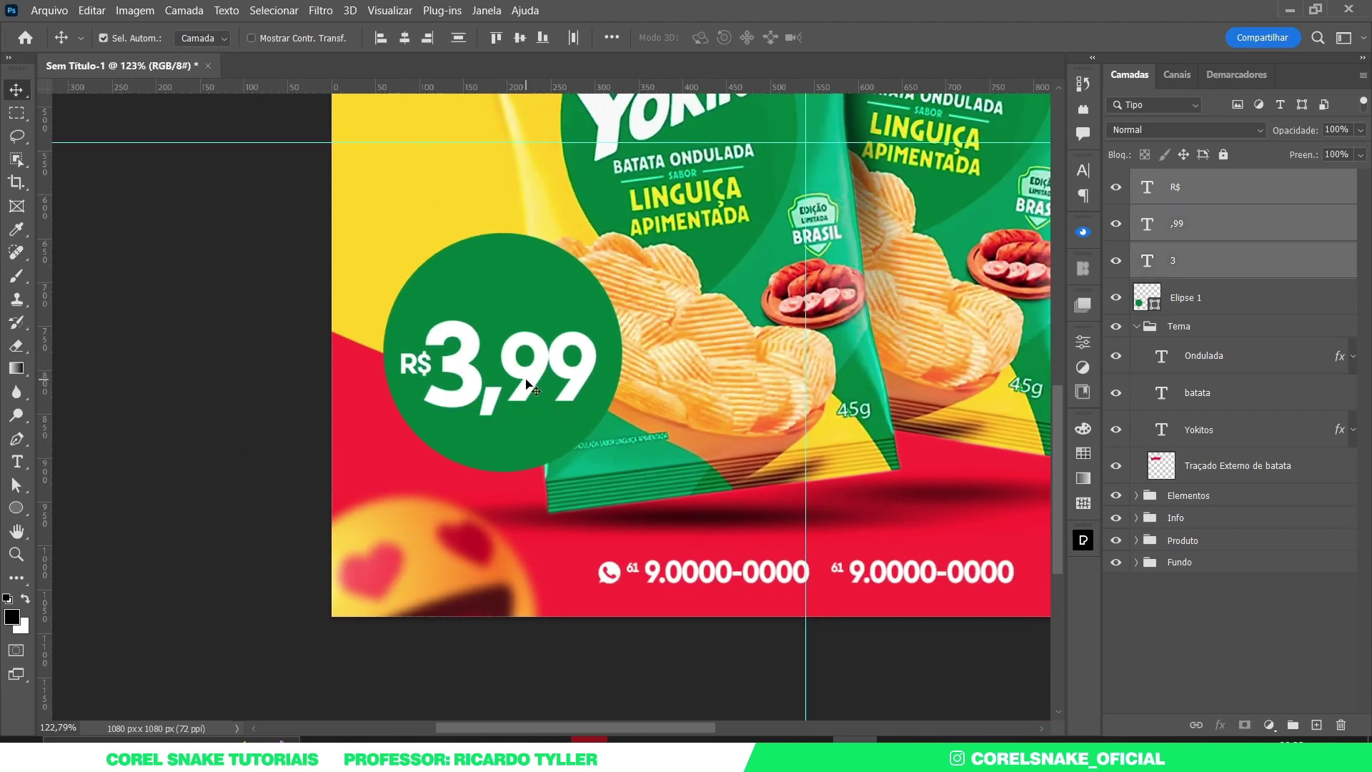
pyautogui.hotkey('shift', 'Up')
pyautogui.hotkey('shift', 'Up')
pyautogui.press('Down')
pyautogui.press('Down')
pyautogui.press('Down')
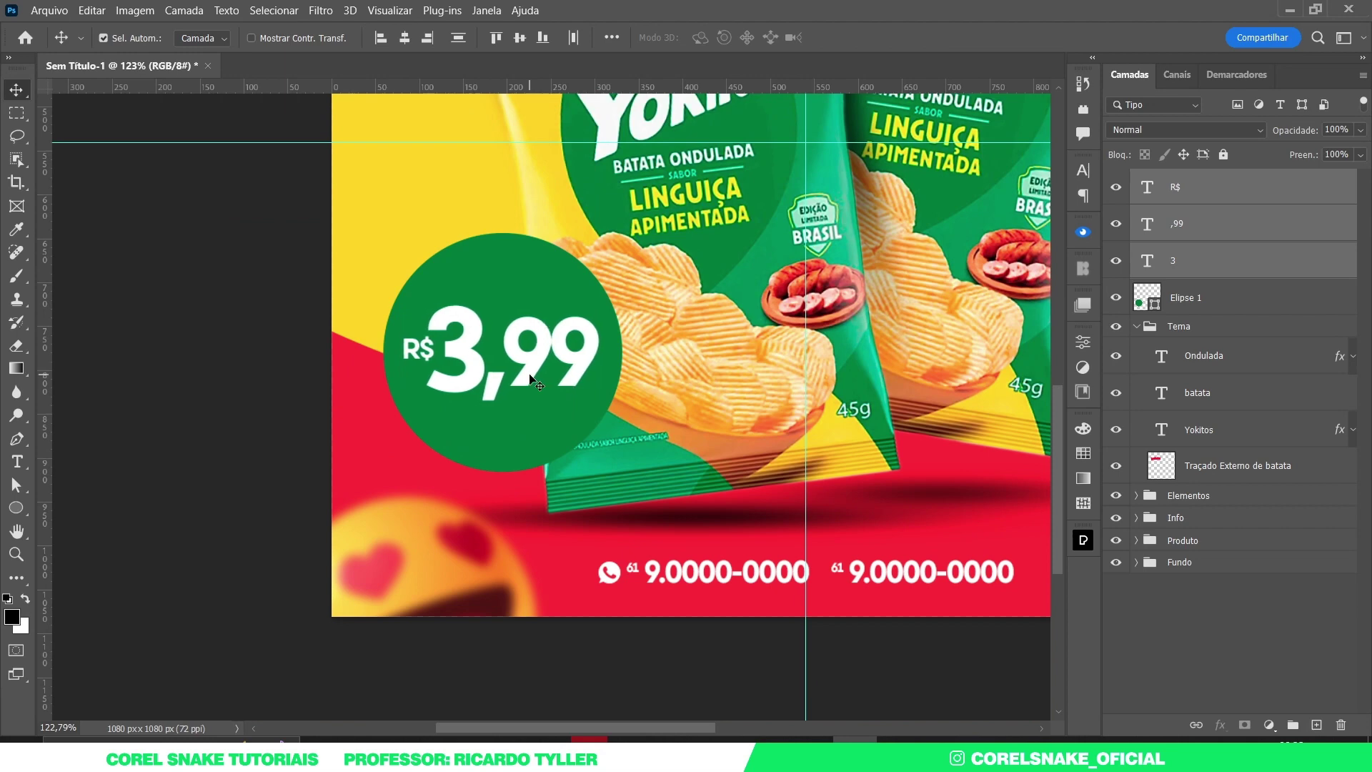
pyautogui.press('Right')
pyautogui.press('Right')
pyautogui.press('Right')
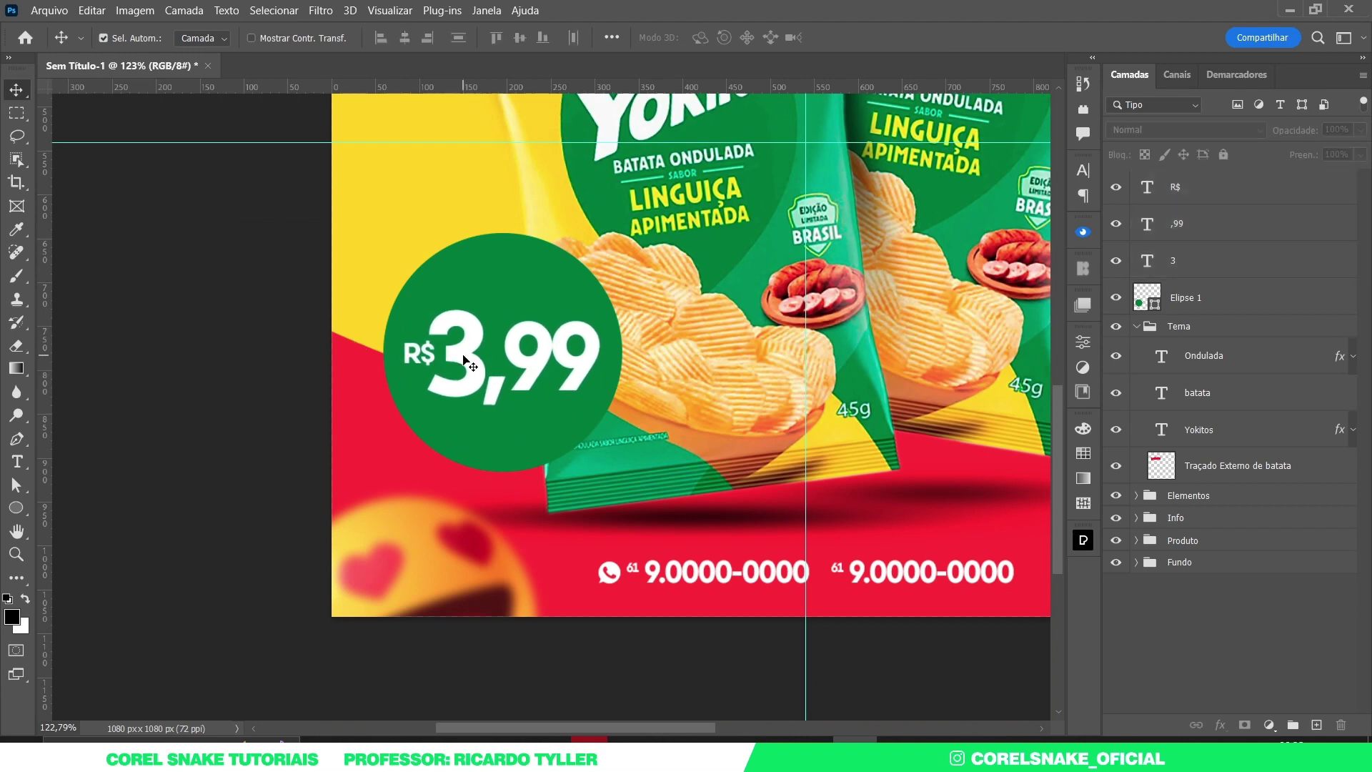
pyautogui.click(165, 337)
pyautogui.moveTo(427, 351); pyautogui.dragTo(479, 427)
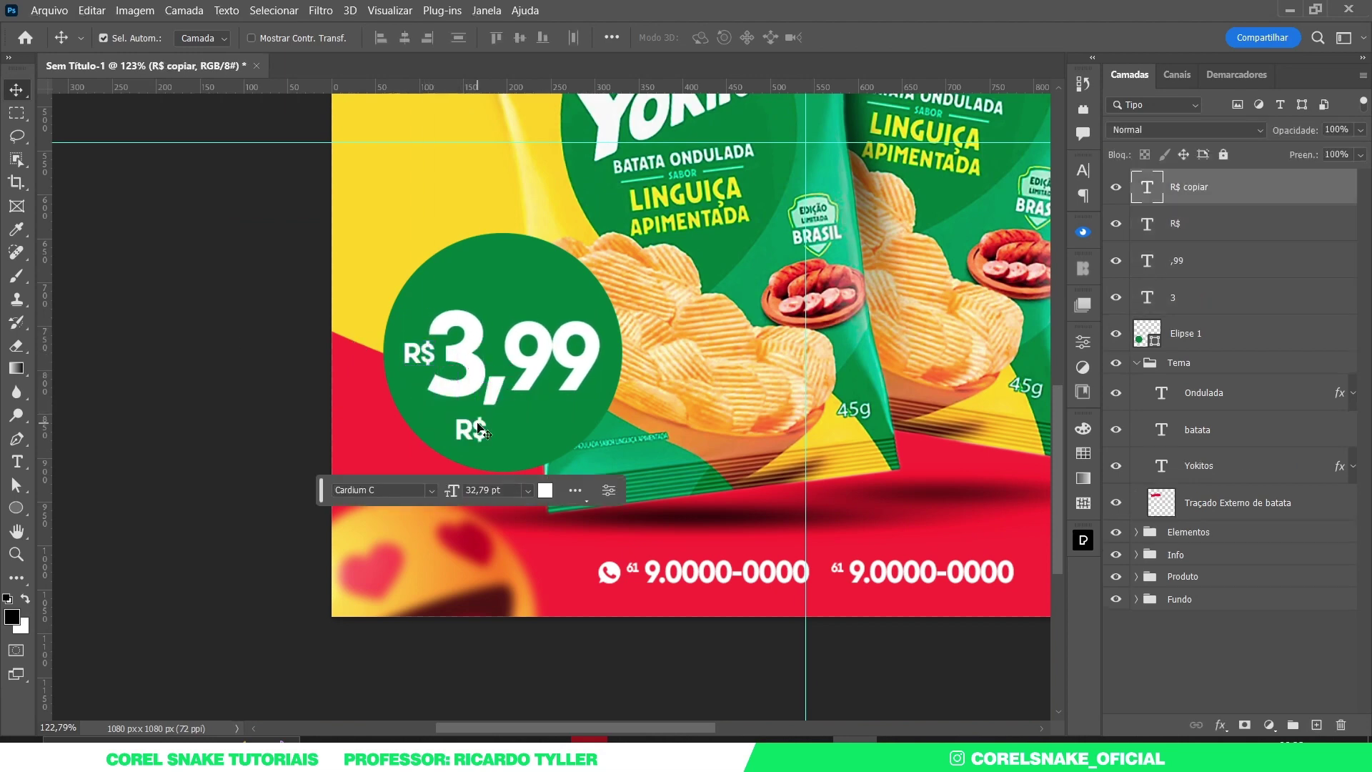
# Retype the copied R$ text as 'Valor unitario', then move it into the green circle and shrink it
pyautogui.doubleClick(477, 429)
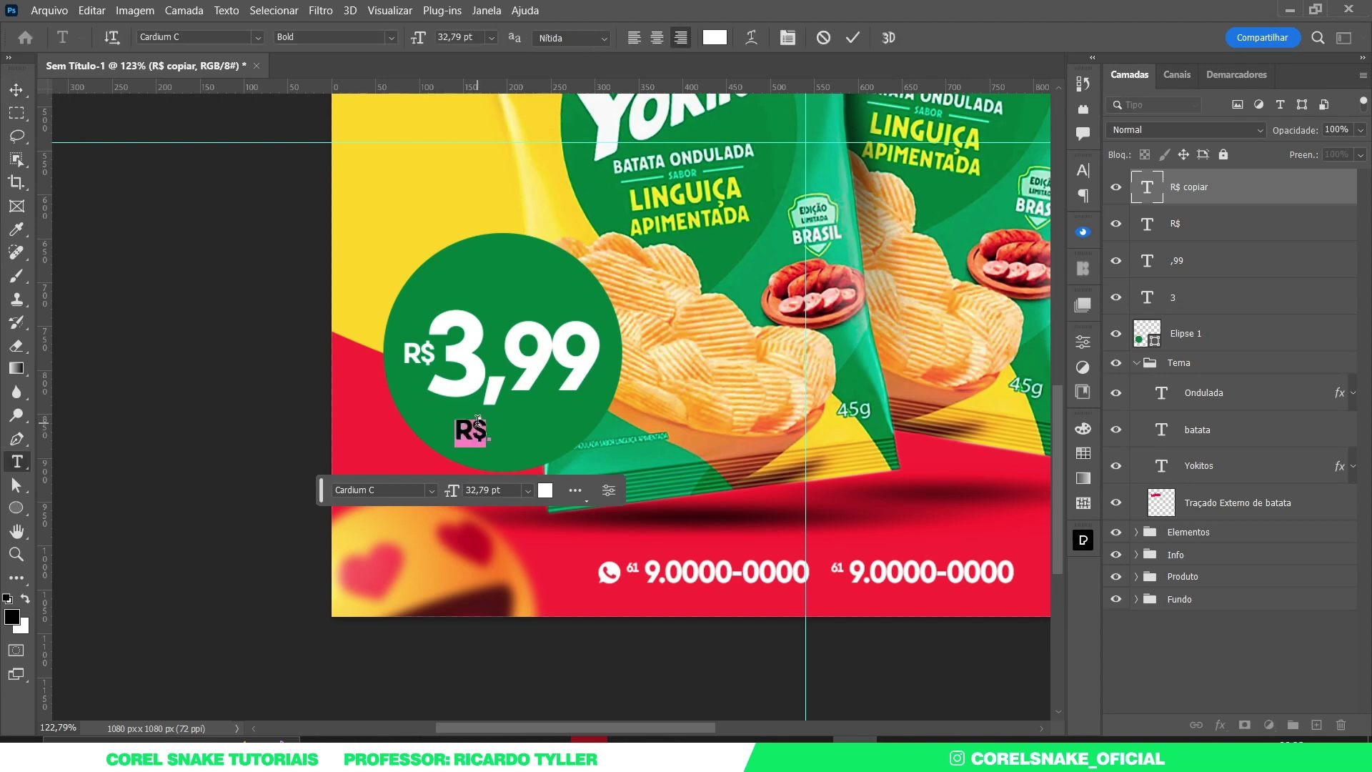
pyautogui.write('V')
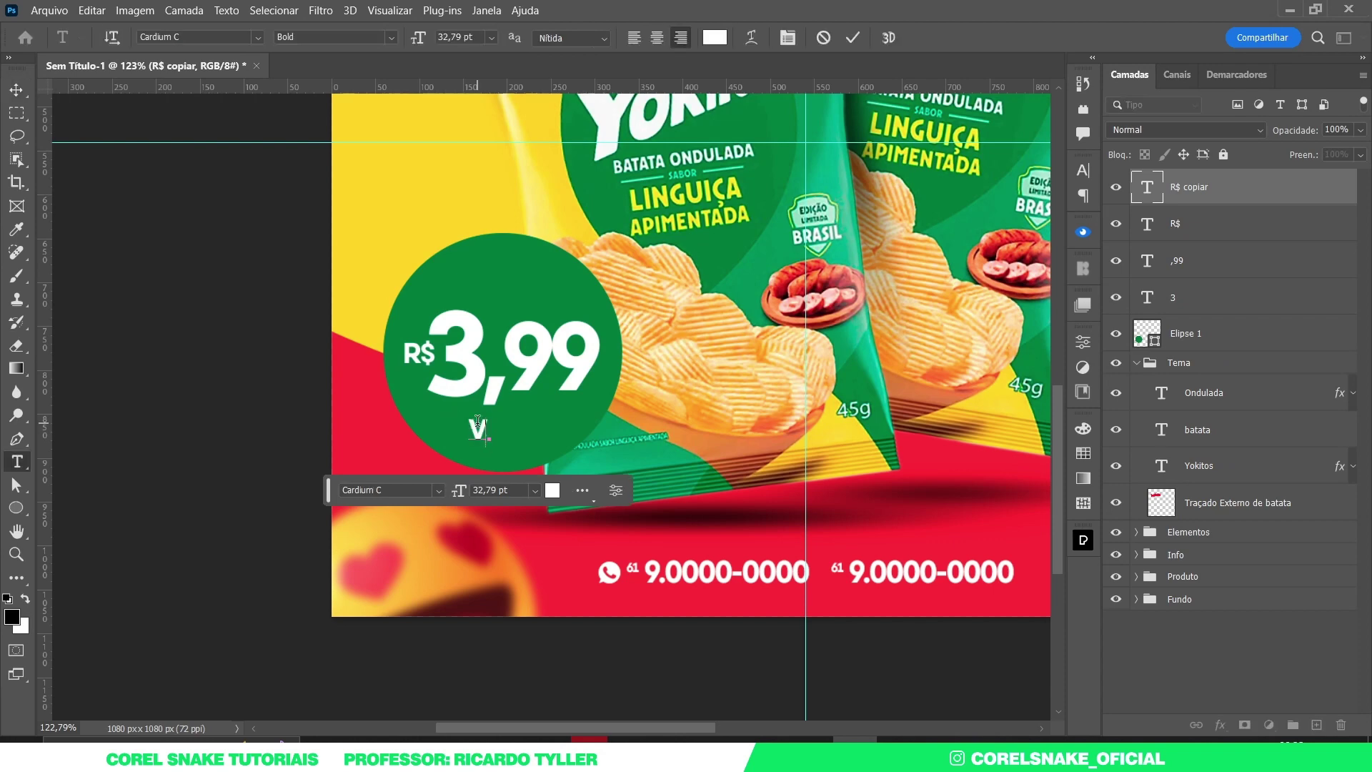
pyautogui.write('alor')
pyautogui.write(' un')
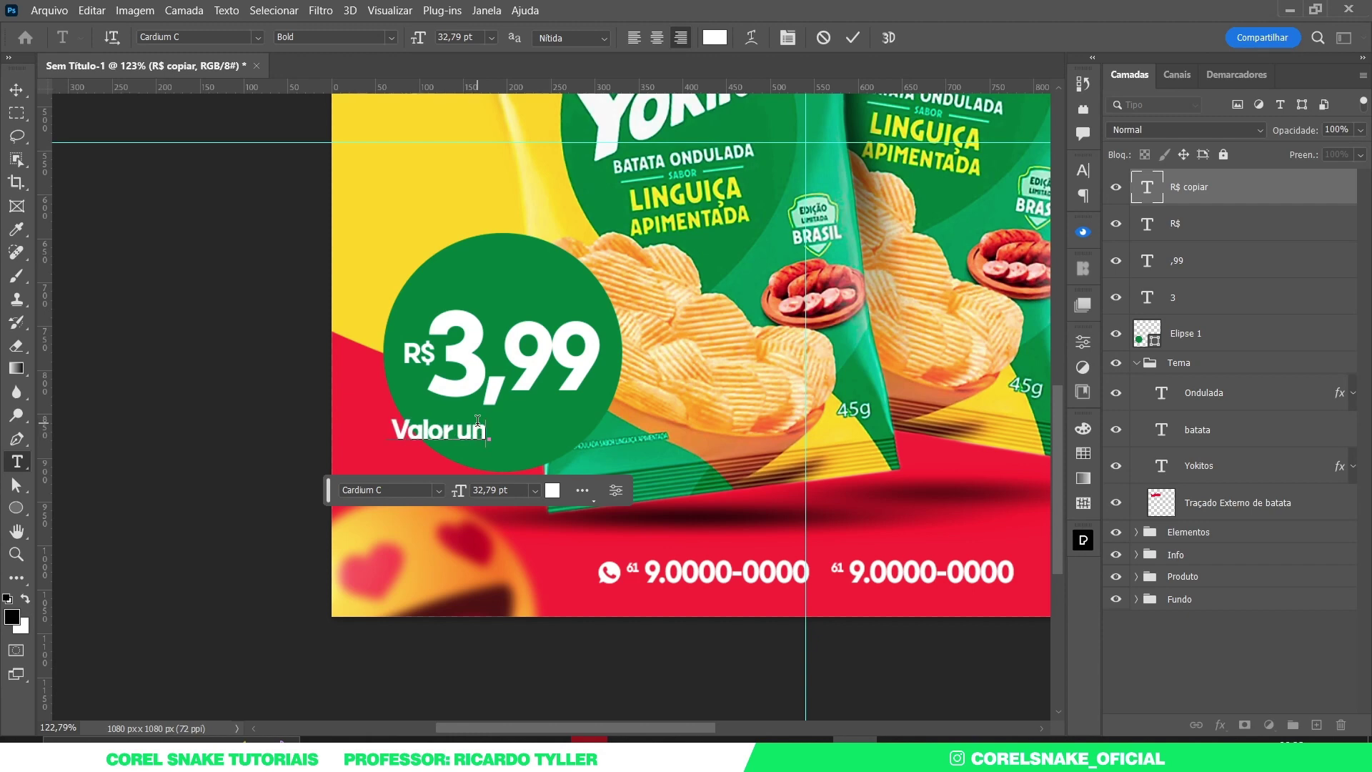
pyautogui.write('itario')
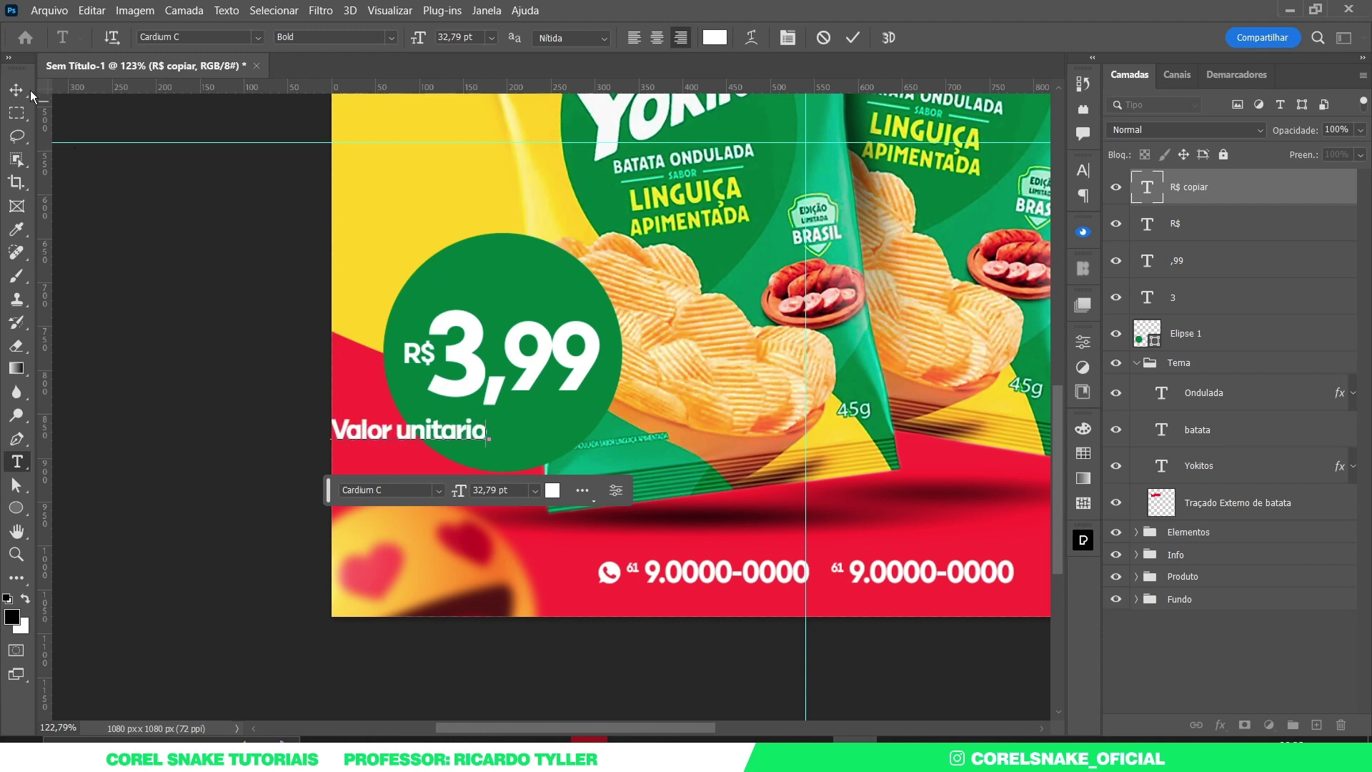
pyautogui.click(16, 90)
pyautogui.moveTo(478, 435); pyautogui.dragTo(568, 433)
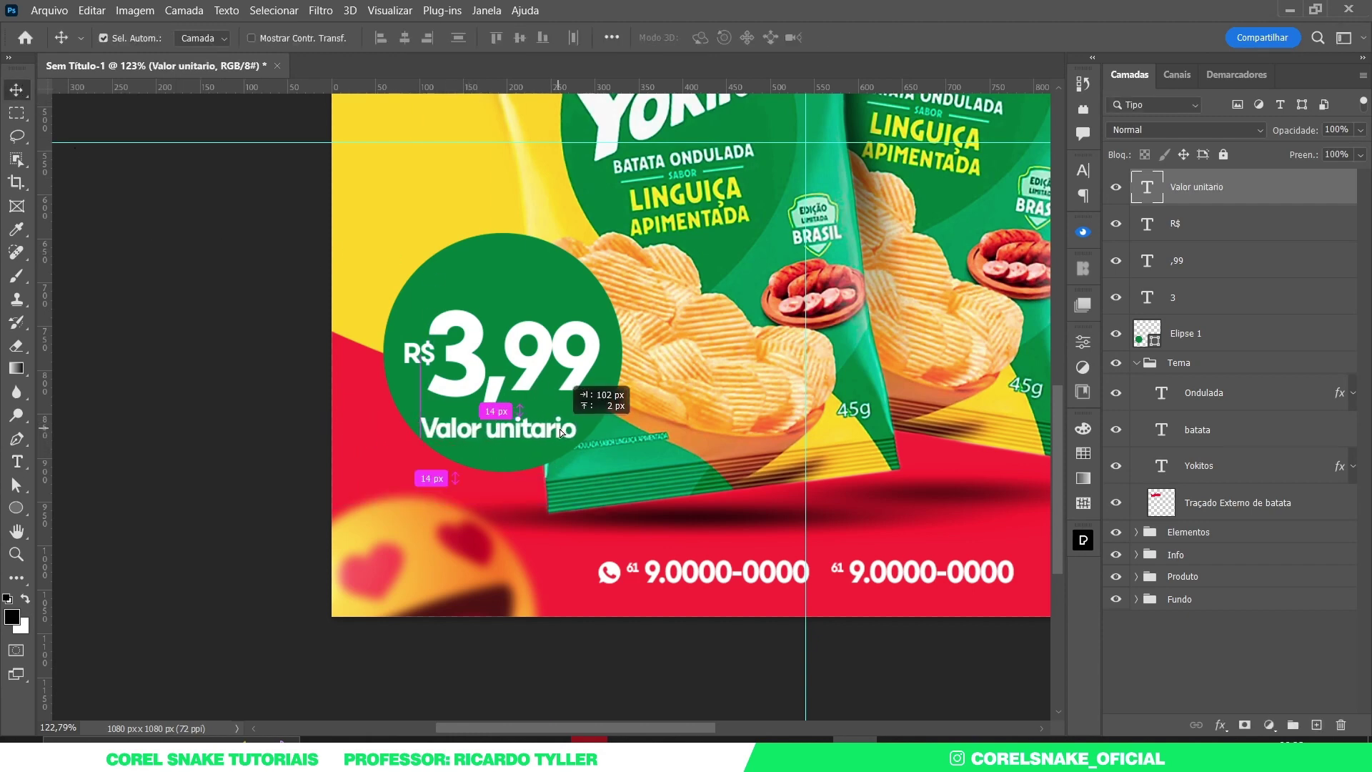
pyautogui.hotkey('ctrl', 't')
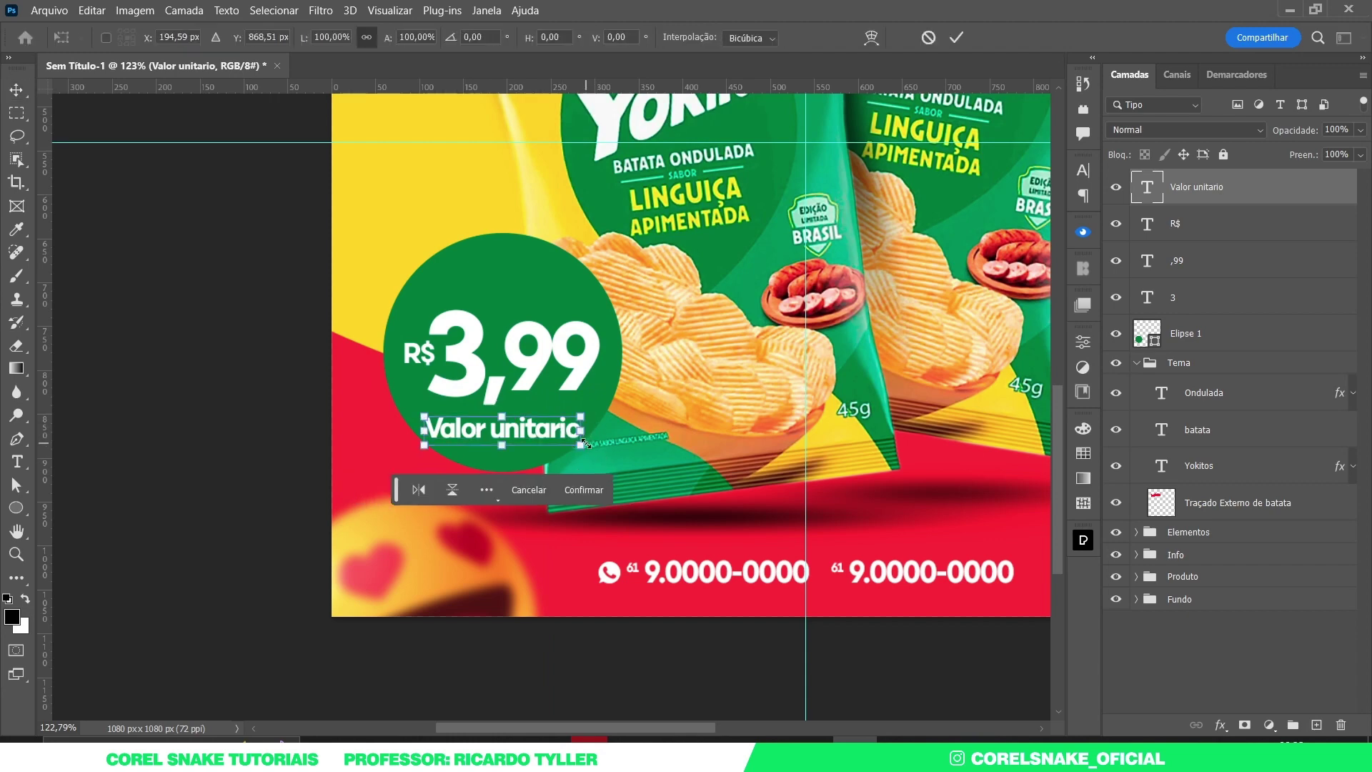
pyautogui.moveTo(583, 446); pyautogui.dragTo(545, 447)
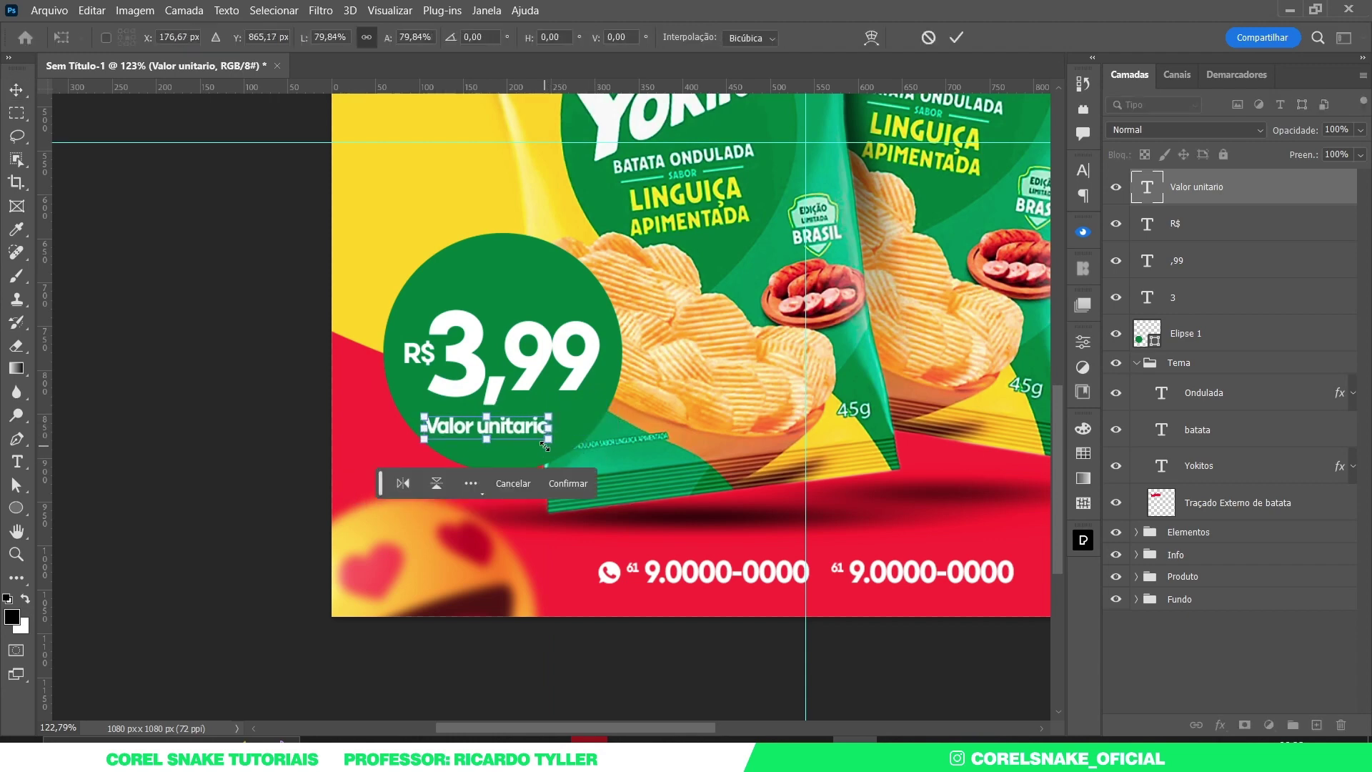
pyautogui.press('Return')
# Change the caption to 'Pacote com 45g' and place it, scaled down, just beneath the price
pyautogui.doubleClick(529, 427)
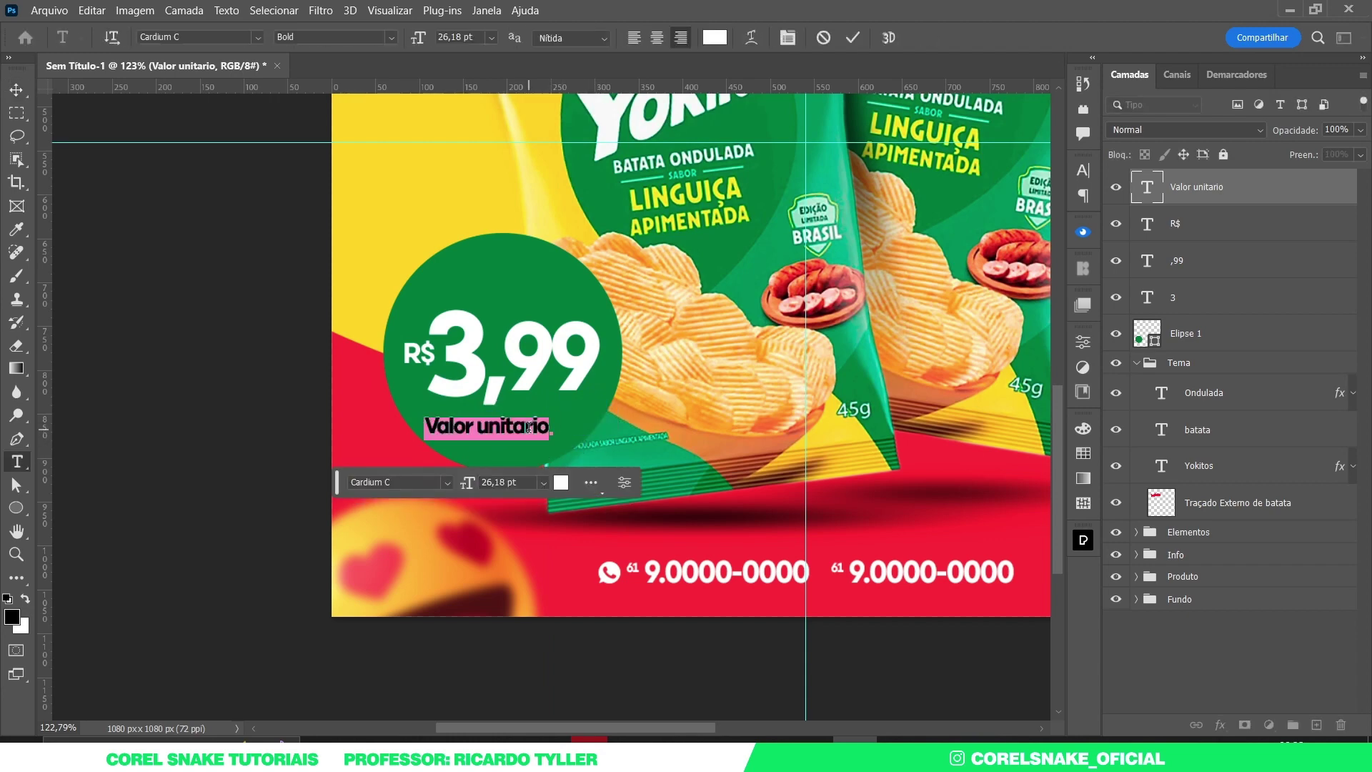
pyautogui.write('pacote')
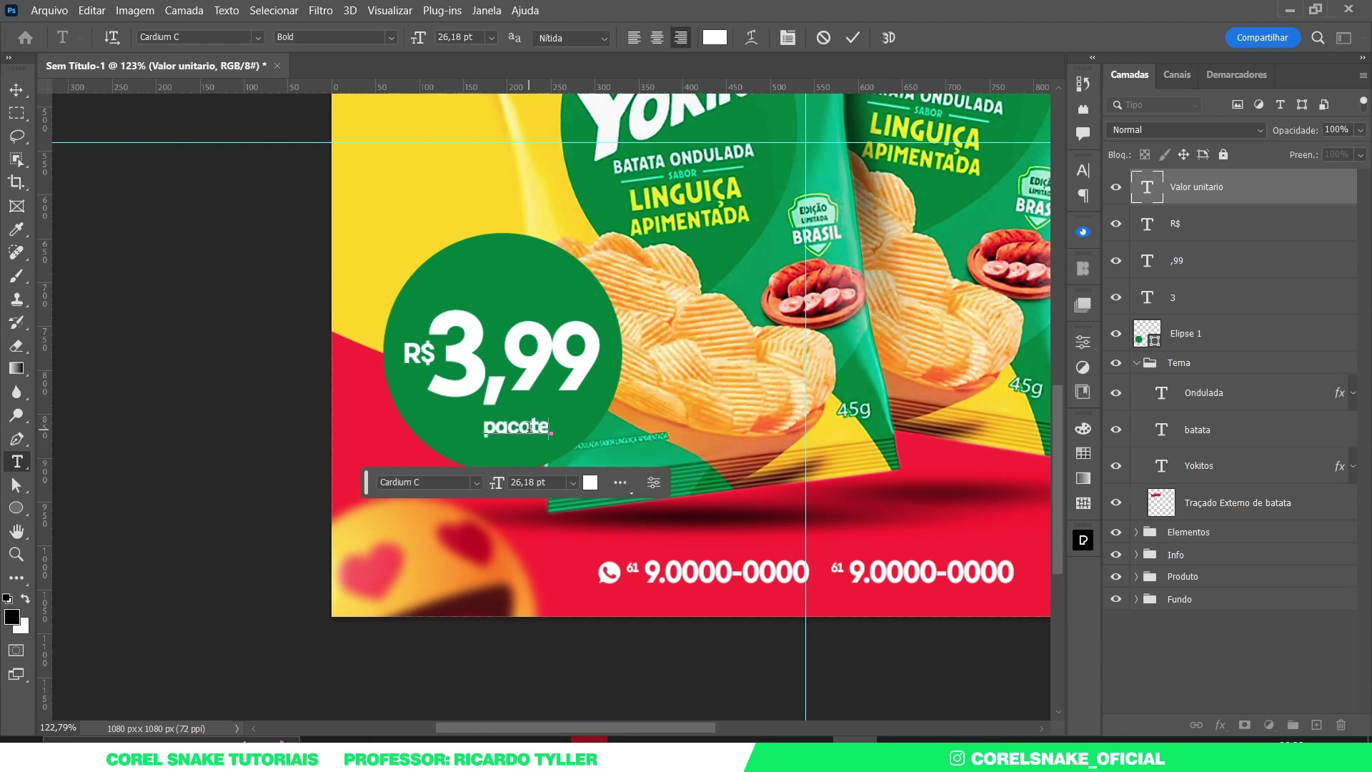
pyautogui.press('BackSpace')
pyautogui.press('BackSpace')
pyautogui.press('BackSpace')
pyautogui.write('Pa')
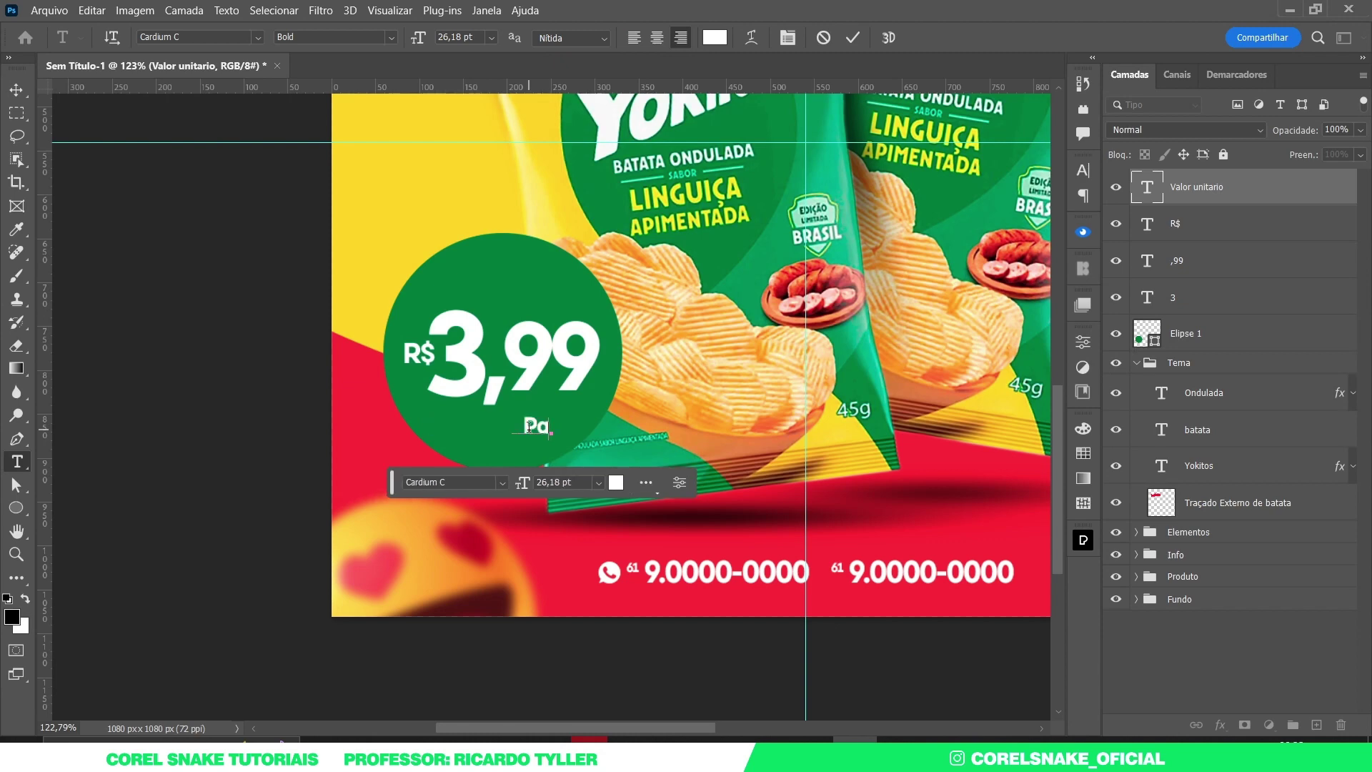
pyautogui.write('cote com')
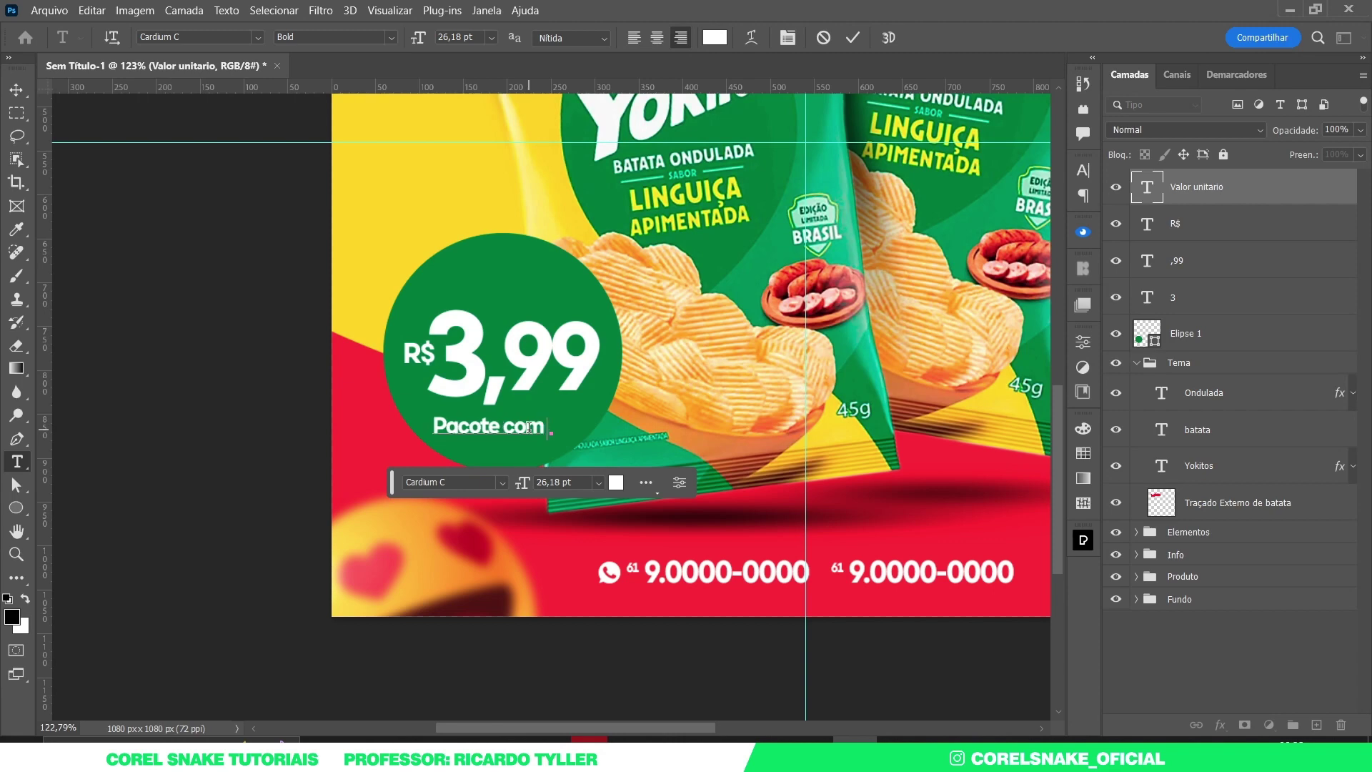
pyautogui.write(' 45g')
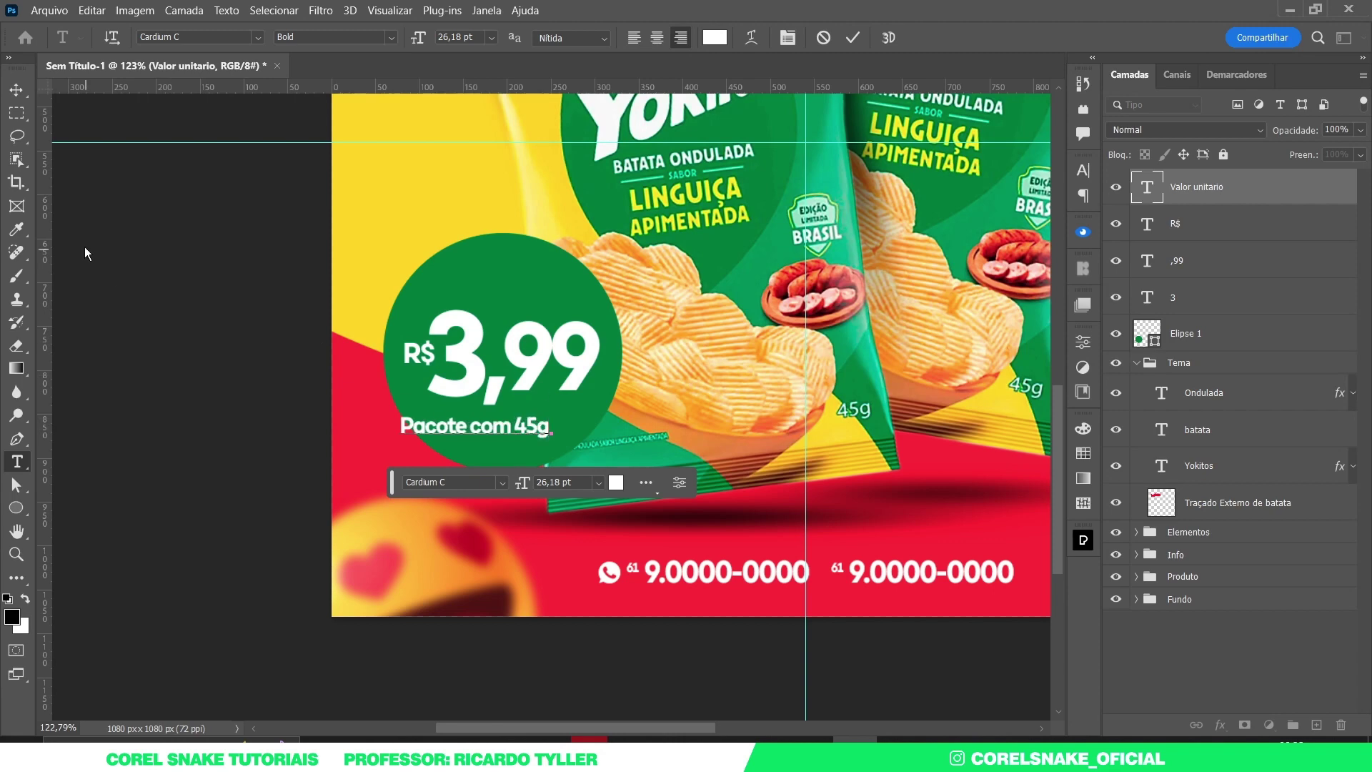
pyautogui.click(17, 90)
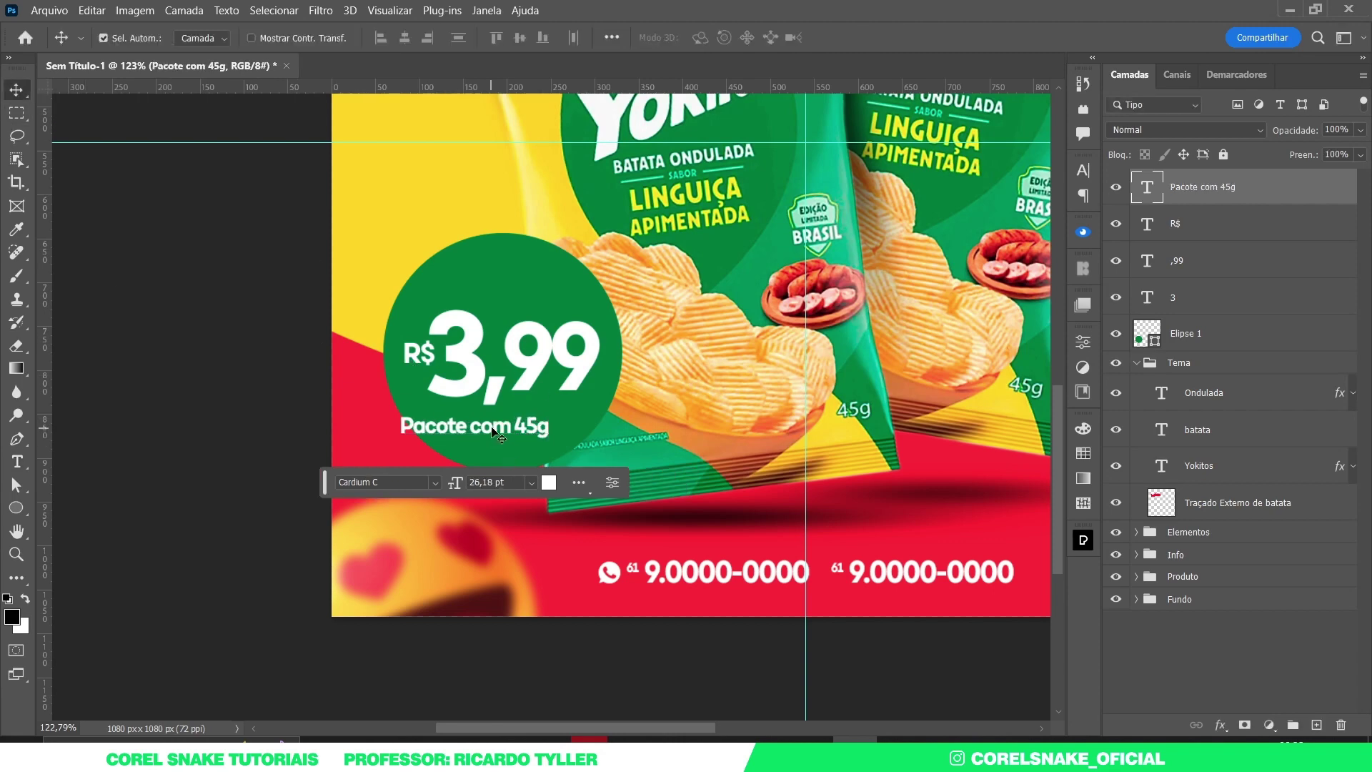
pyautogui.moveTo(498, 428); pyautogui.dragTo(563, 443)
pyautogui.hotkey('ctrl', 't')
pyautogui.press('Return')
pyautogui.press('Up')
pyautogui.press('Up')
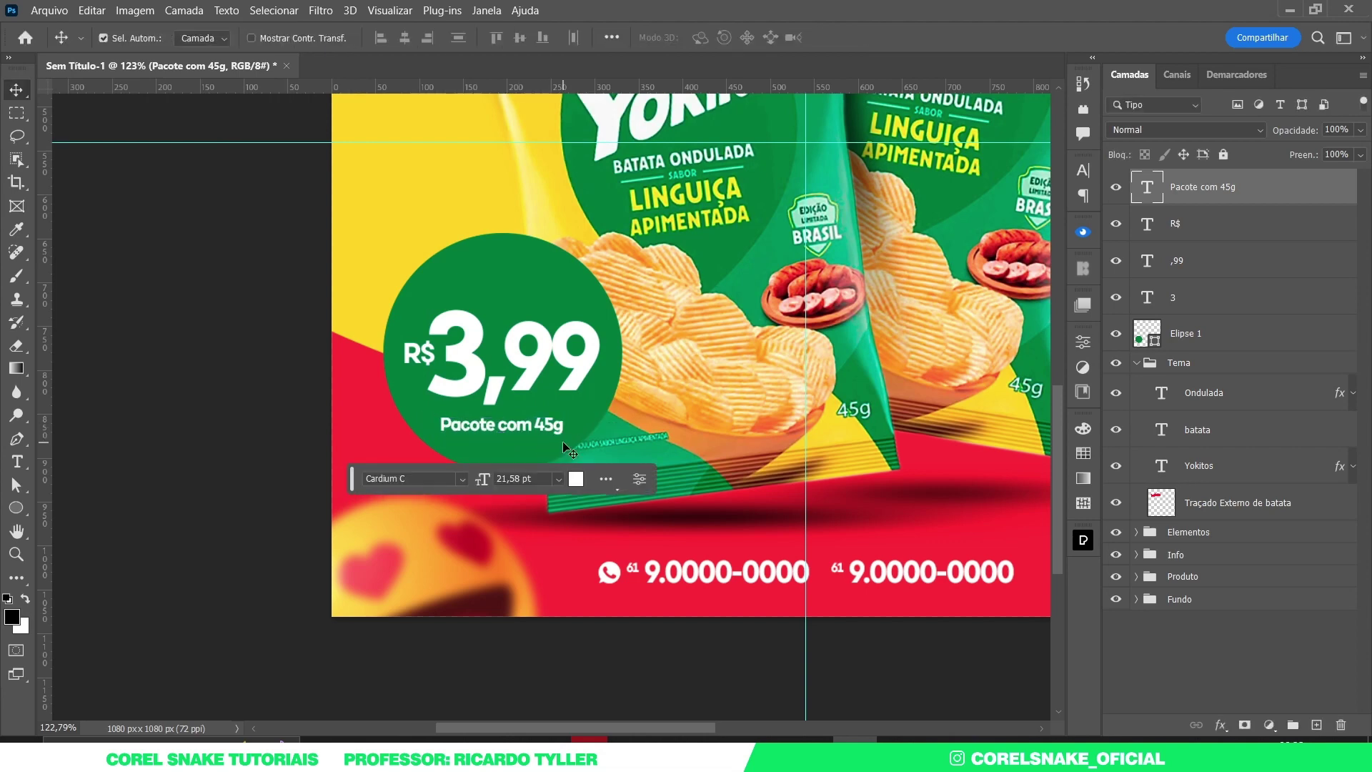
pyautogui.press('Up')
pyautogui.press('Up')
pyautogui.press('Up')
pyautogui.press('Up')
pyautogui.press('Up')
pyautogui.press('Up')
pyautogui.press('Up')
pyautogui.press('Up')
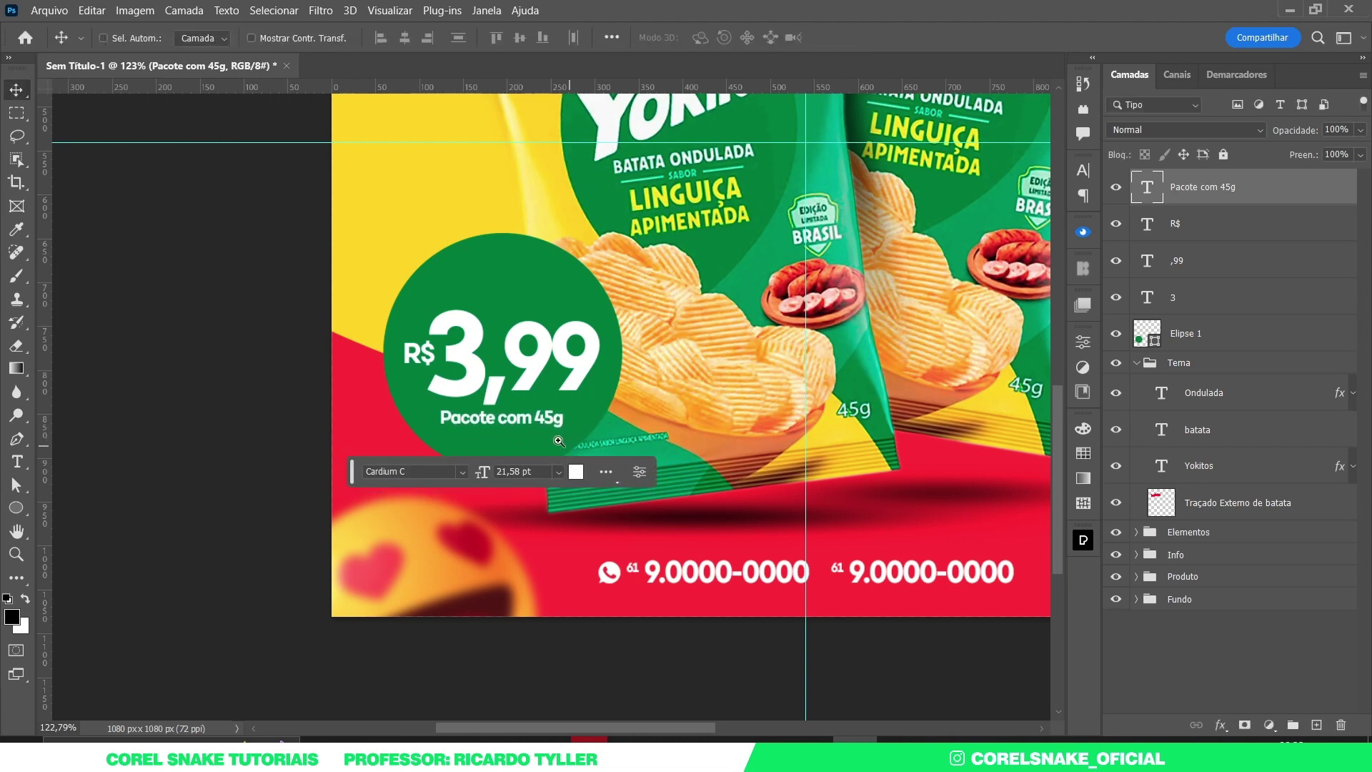
pyautogui.scroll(-5, 563, 441)
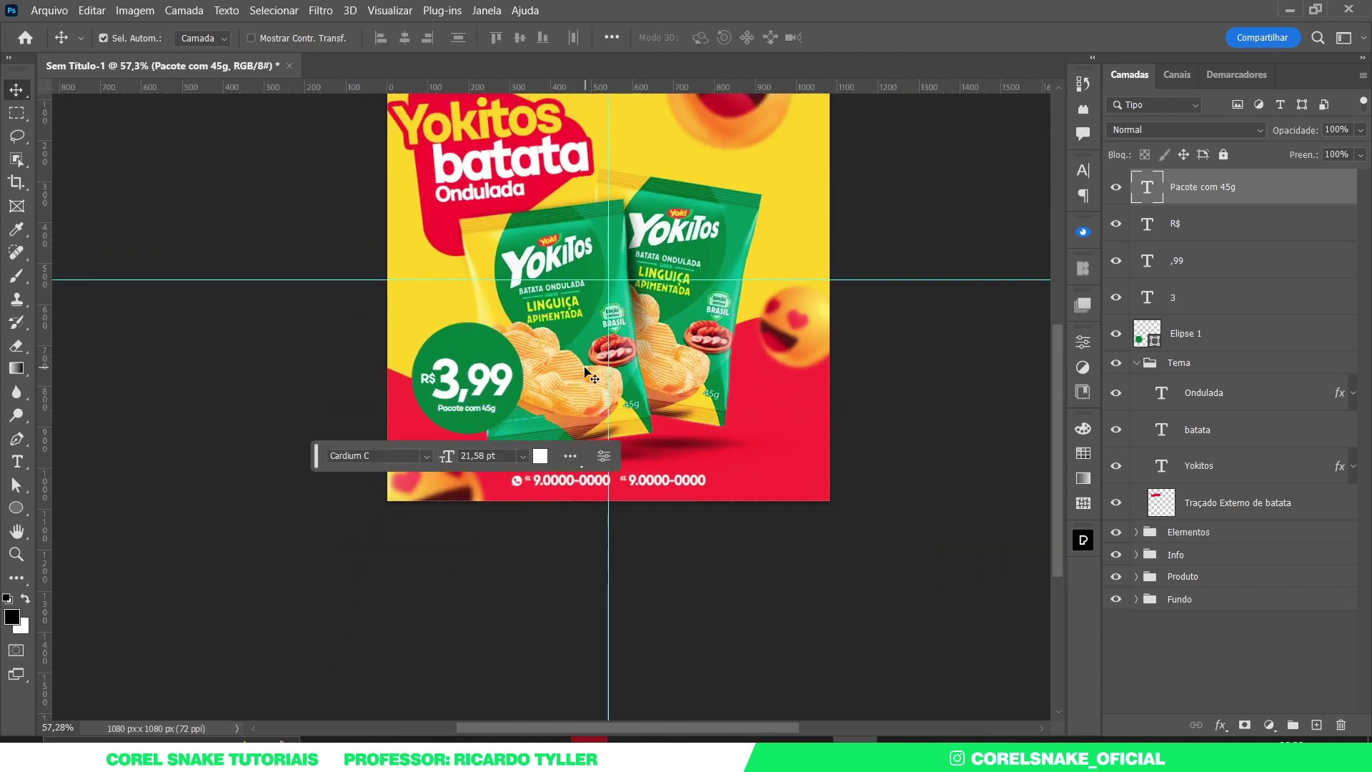
# Nudge the R$ 3,99 price text up and scale it down to about 92%
pyautogui.keyDown('shift'); pyautogui.click(430, 379); pyautogui.keyUp('shift')
pyautogui.keyDown('shift'); pyautogui.click(487, 384); pyautogui.keyUp('shift')
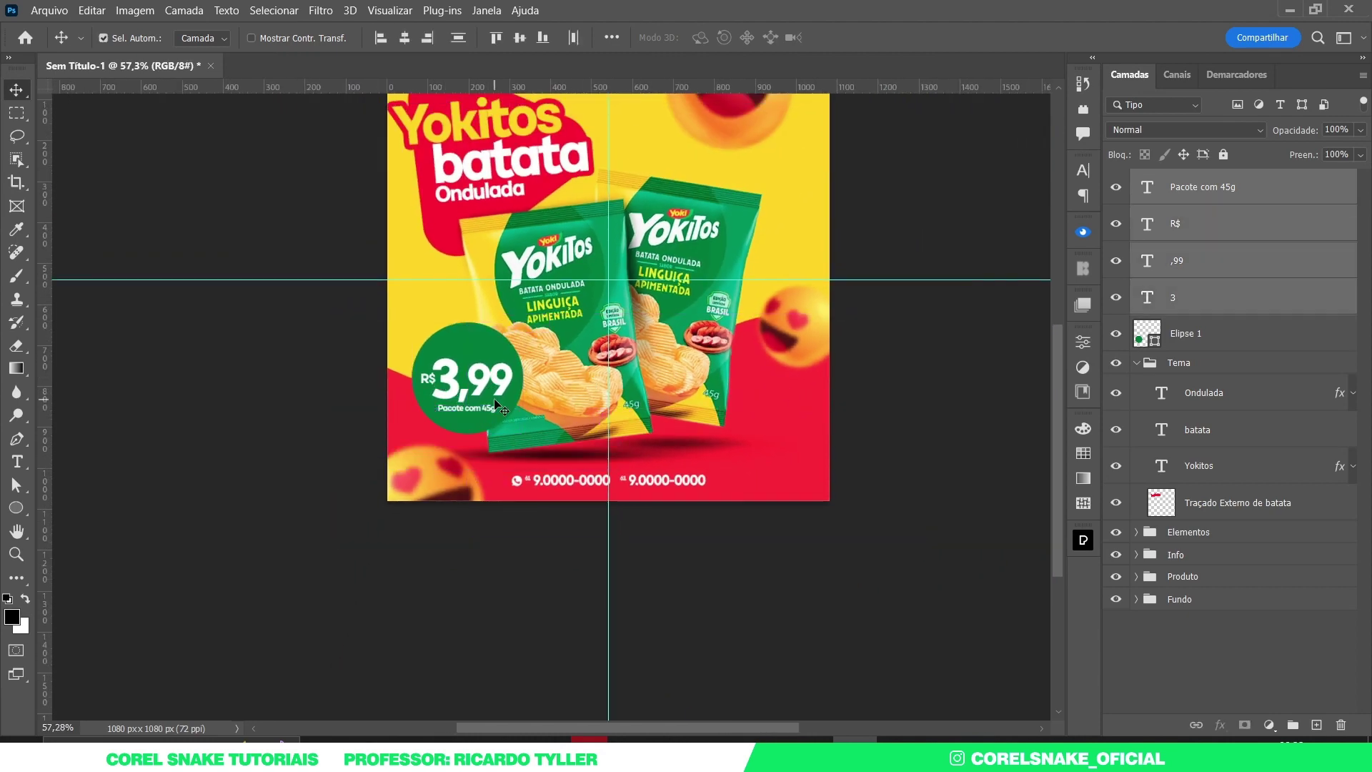
pyautogui.press('Up')
pyautogui.press('Up')
pyautogui.press('Up')
pyautogui.press('Up')
pyautogui.press('Up')
pyautogui.press('Up')
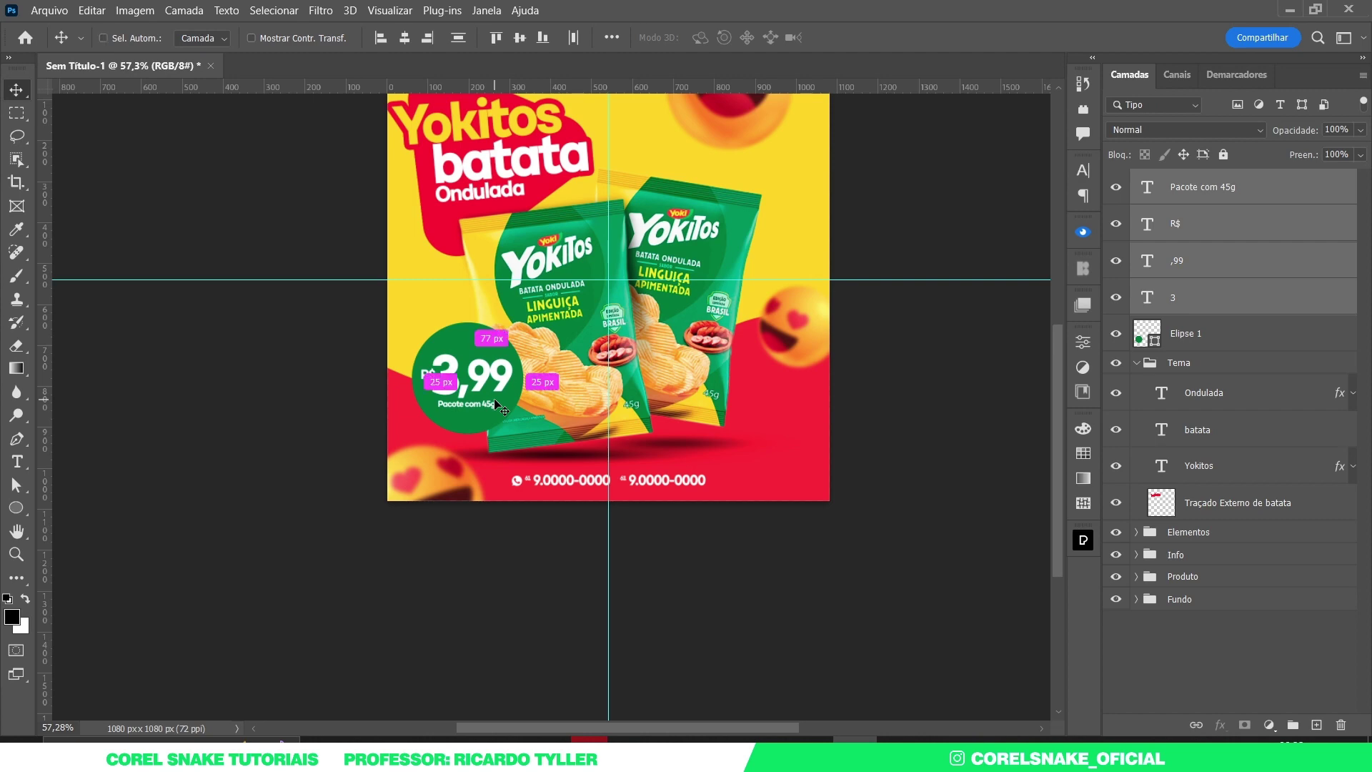
pyautogui.press('ctrl')
pyautogui.hotkey('ctrl', 't')
pyautogui.moveTo(512, 353); pyautogui.dragTo(507, 355)
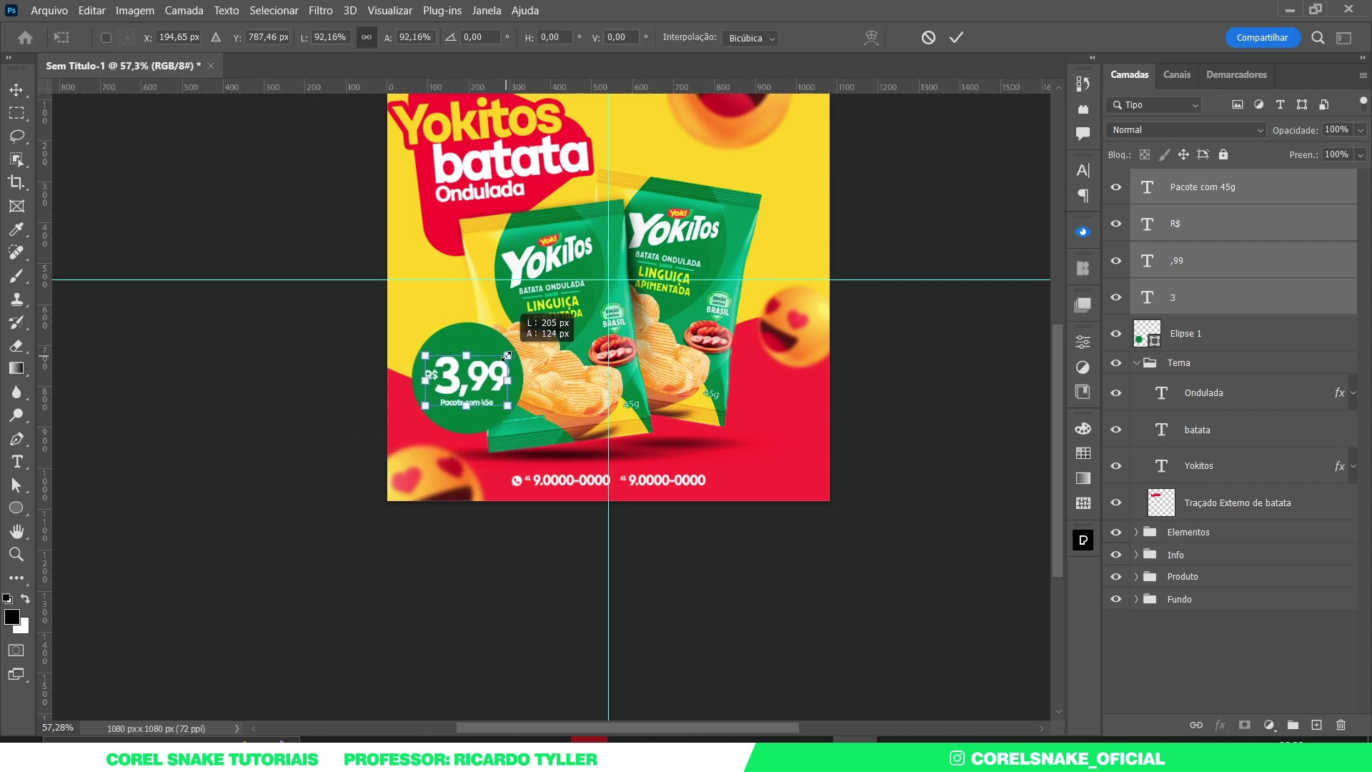
pyautogui.press('Return')
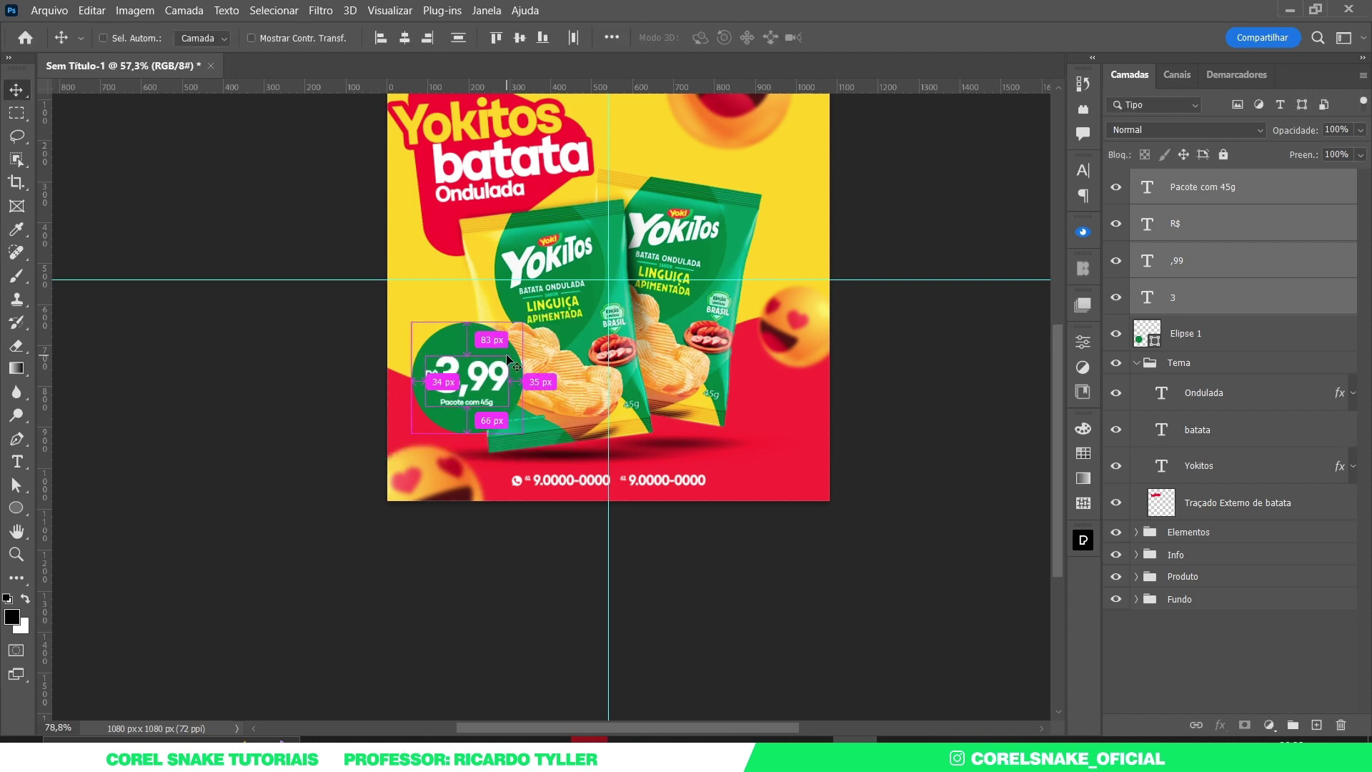
pyautogui.hotkey('ctrl', '0')
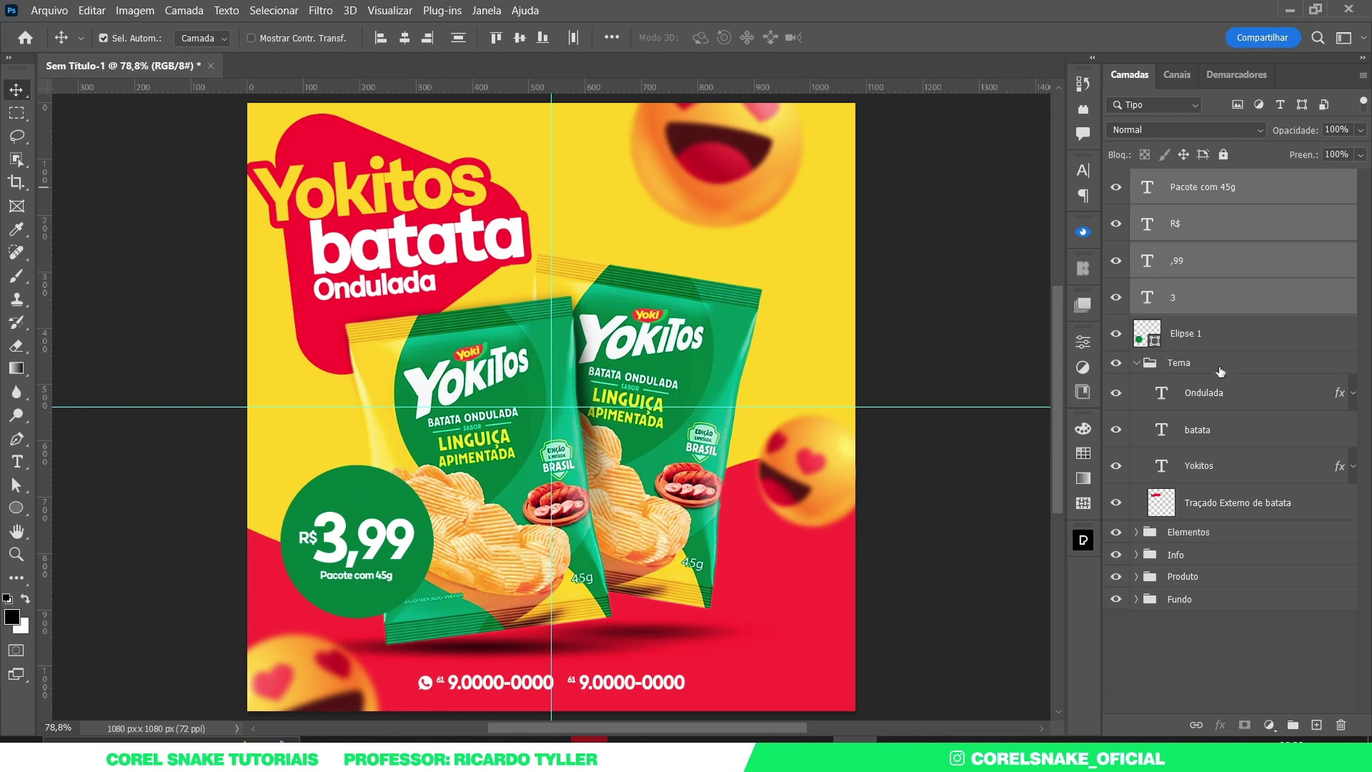
# Group the price layers with Elipse 1 into a folder named 'Valor' and collapse the Tema folder
pyautogui.click(1202, 327)
pyautogui.keyDown('shift'); pyautogui.click(1198, 194); pyautogui.keyUp('shift')
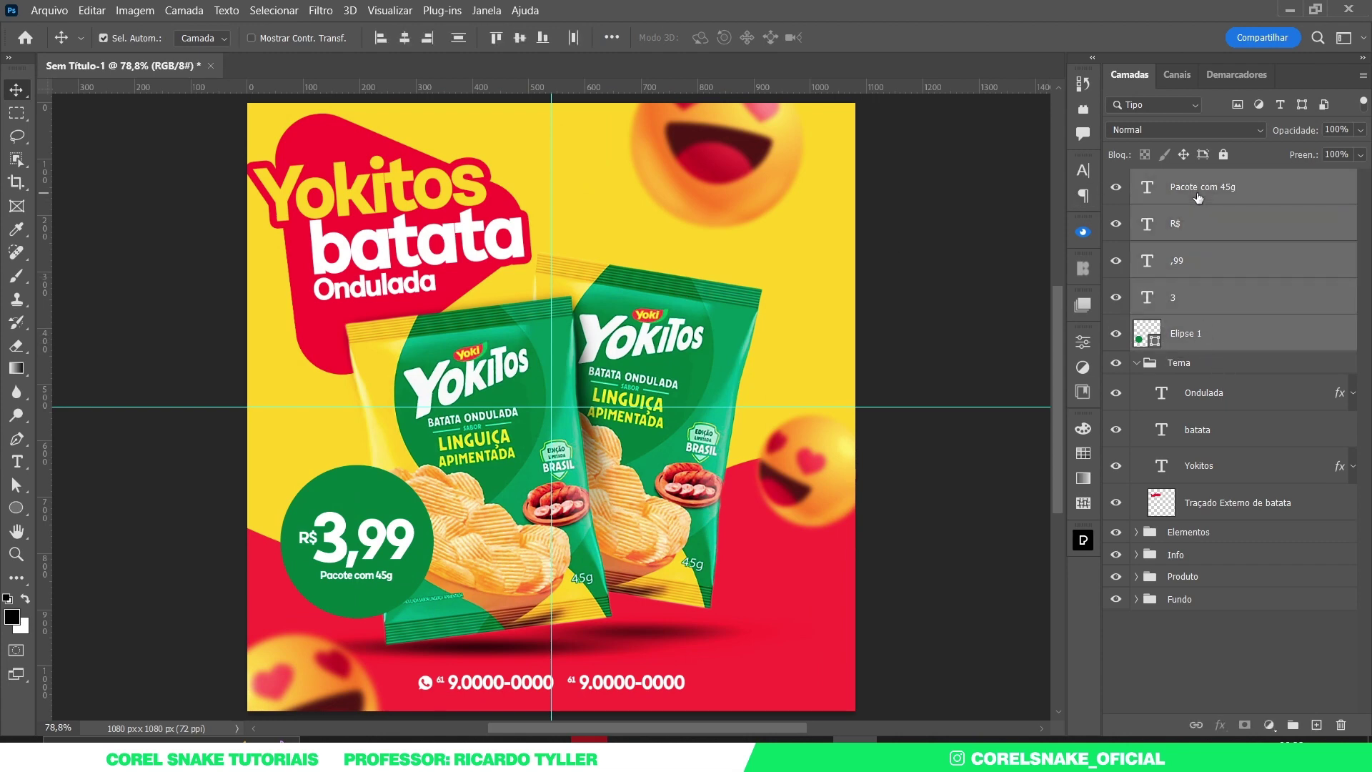
pyautogui.hotkey('ctrl', 'g')
pyautogui.doubleClick(1186, 178)
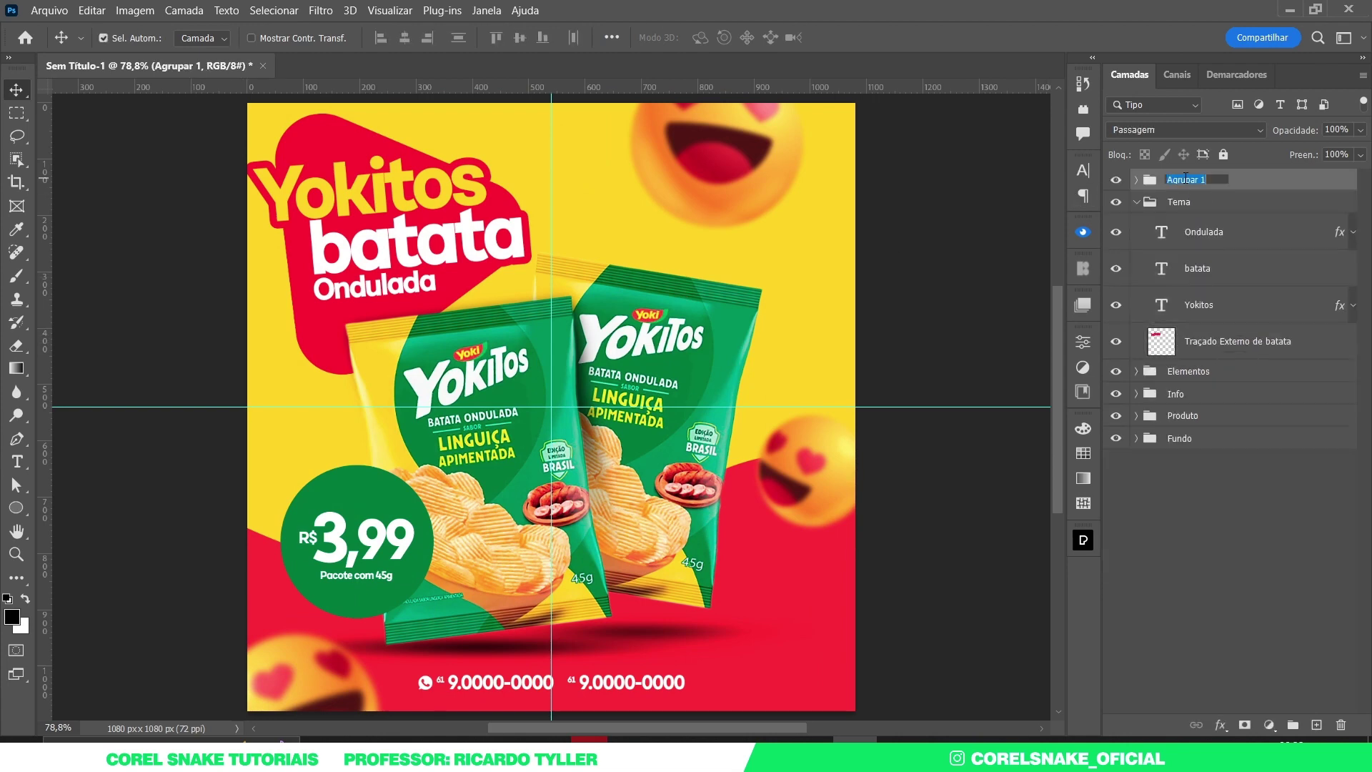
pyautogui.write('Valor')
pyautogui.press('Return')
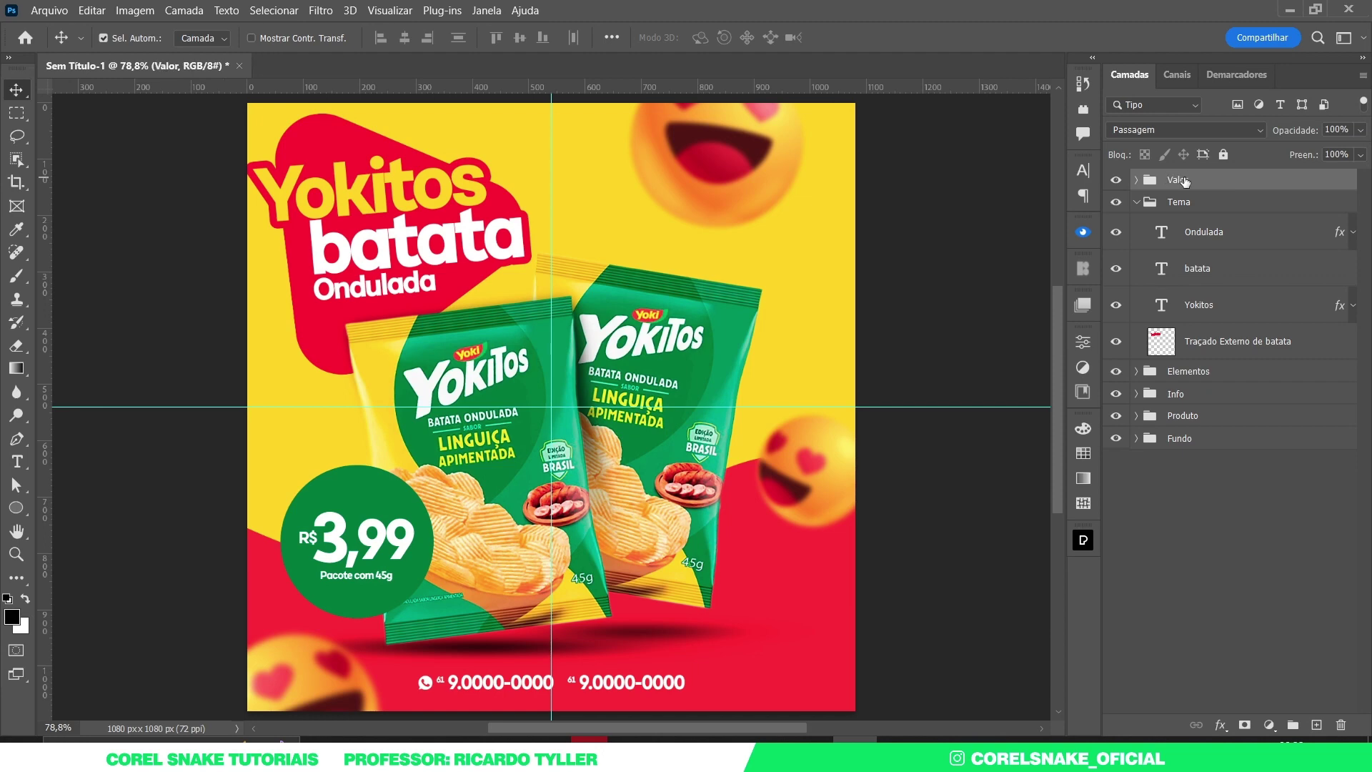
pyautogui.click(1136, 201)
pyautogui.click(1179, 384)
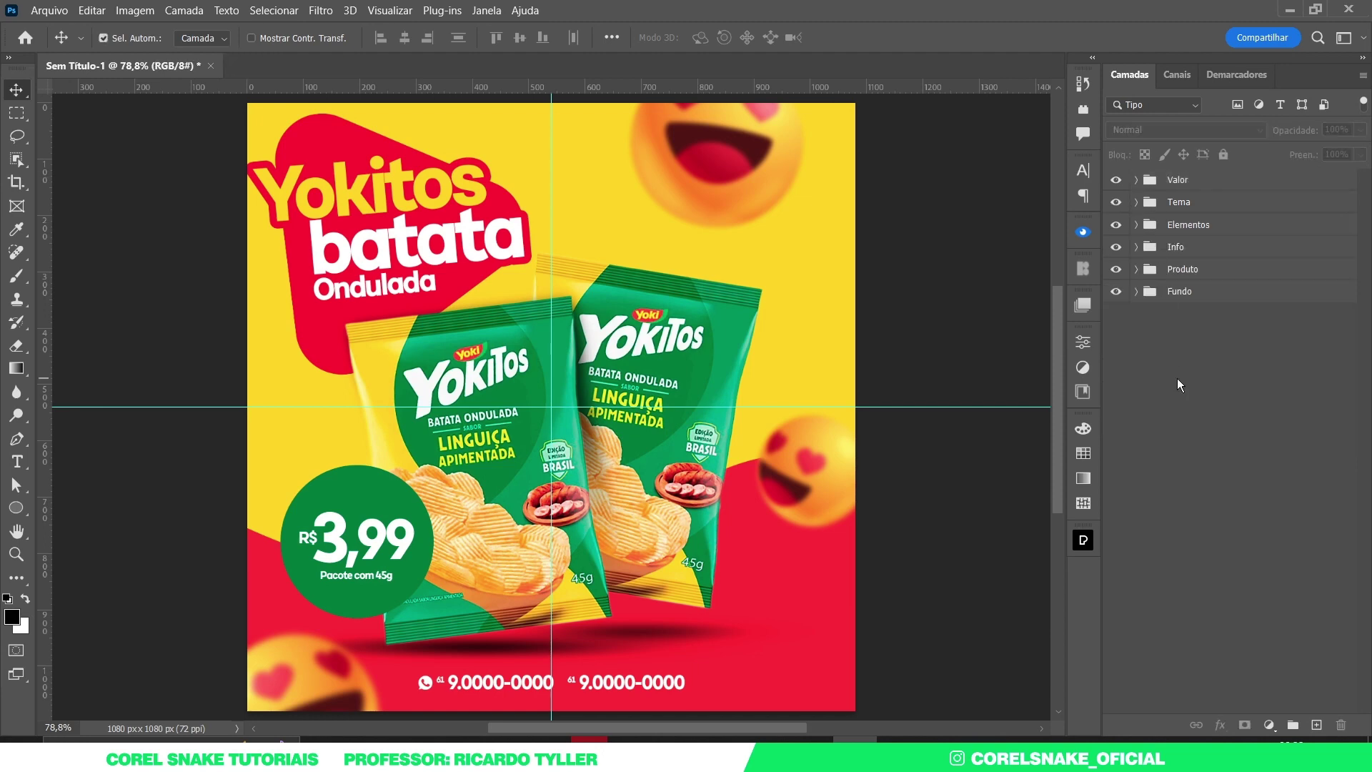
pyautogui.rightClick(1116, 294)
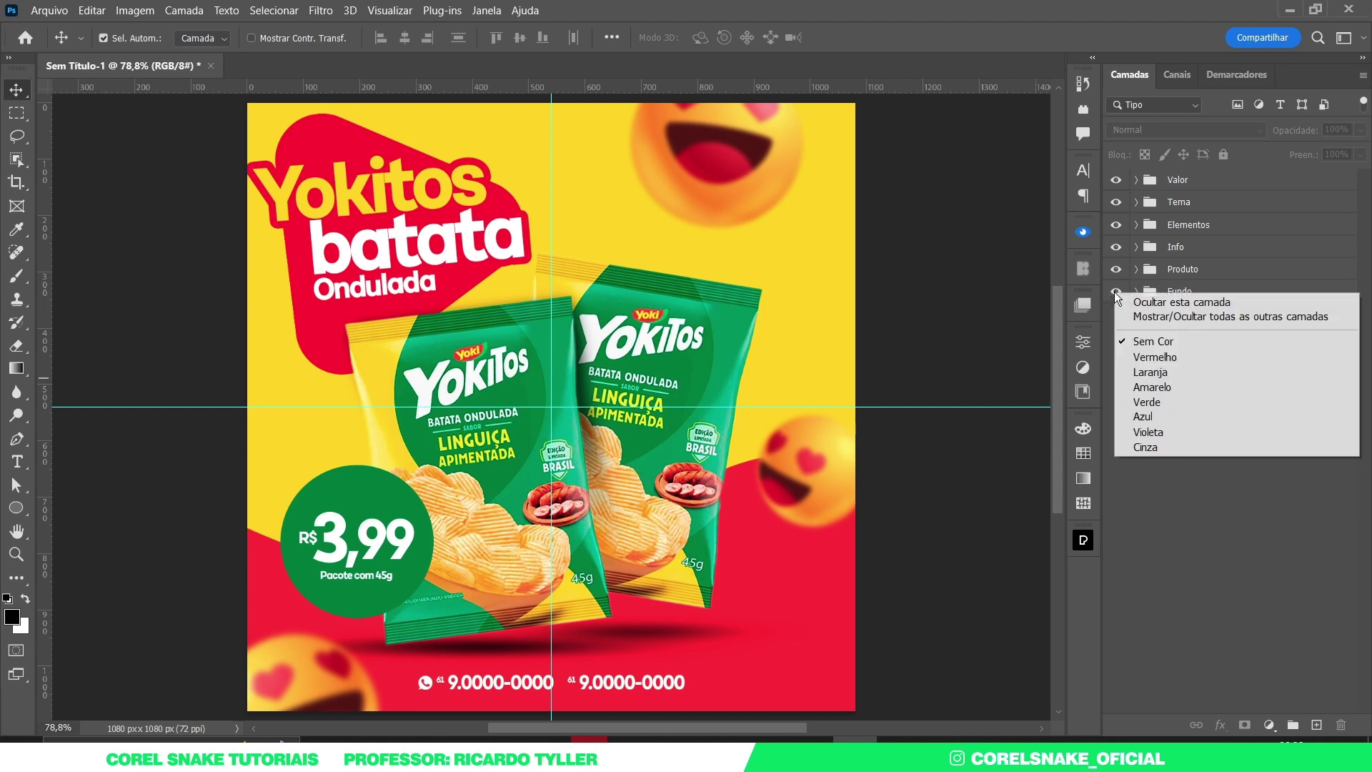
# Give the Fundo group a red label and Produto a green label, then hide the guides
pyautogui.click(1142, 360)
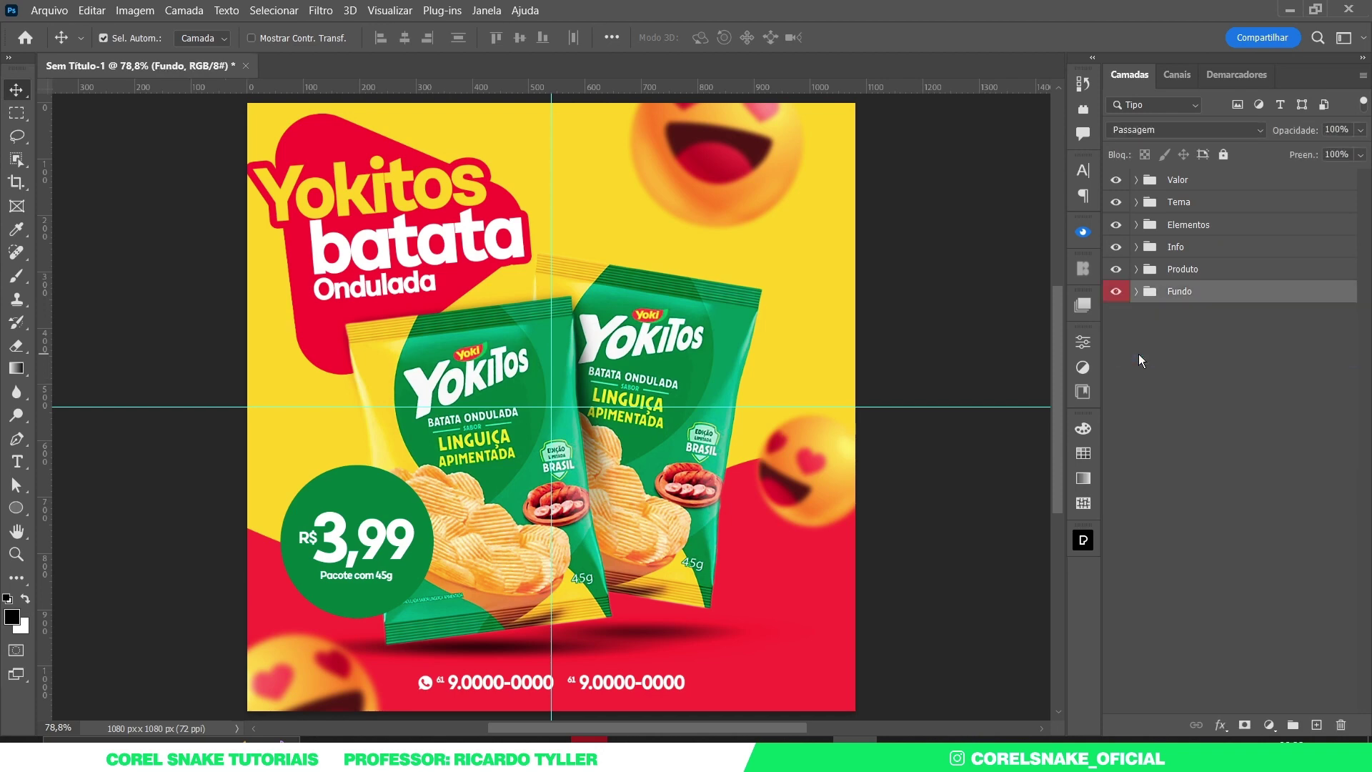
pyautogui.rightClick(1118, 270)
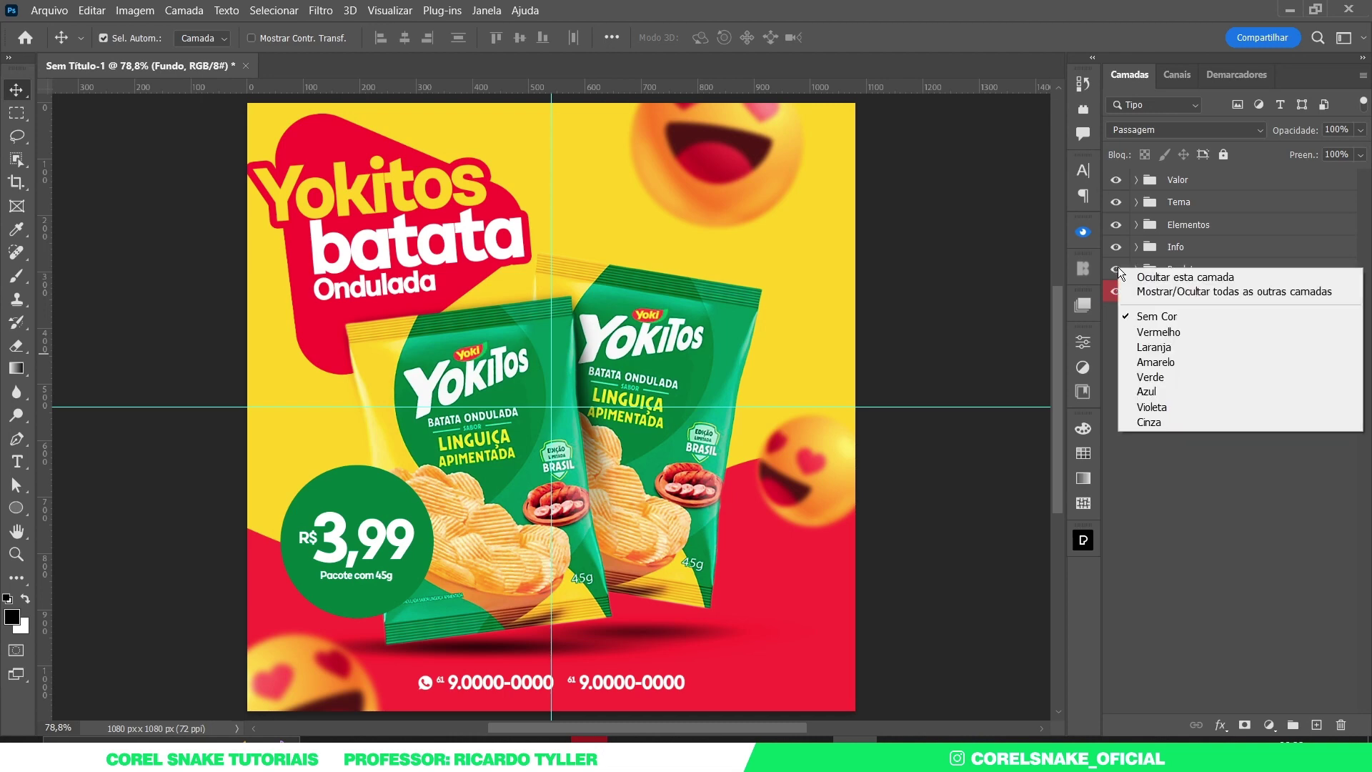
pyautogui.click(1157, 379)
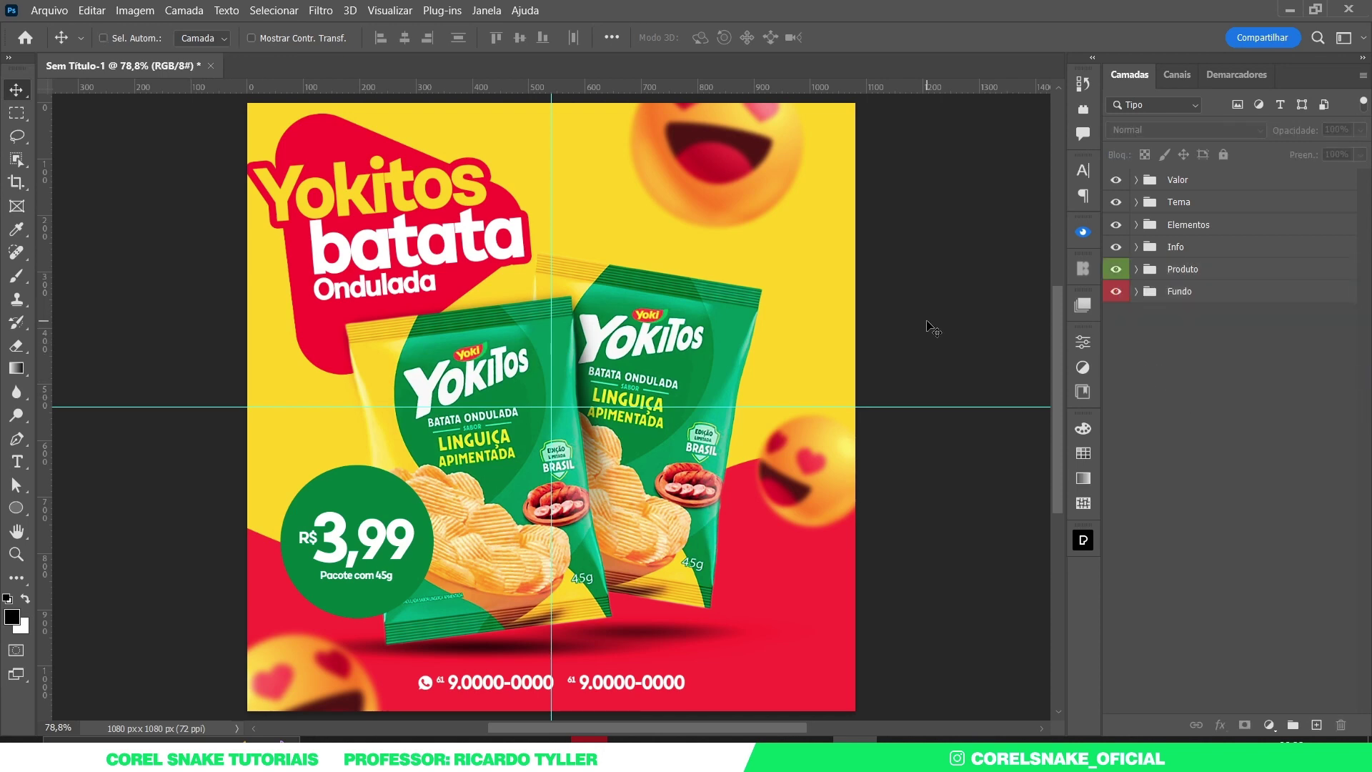
pyautogui.hotkey('ctrl', ';')
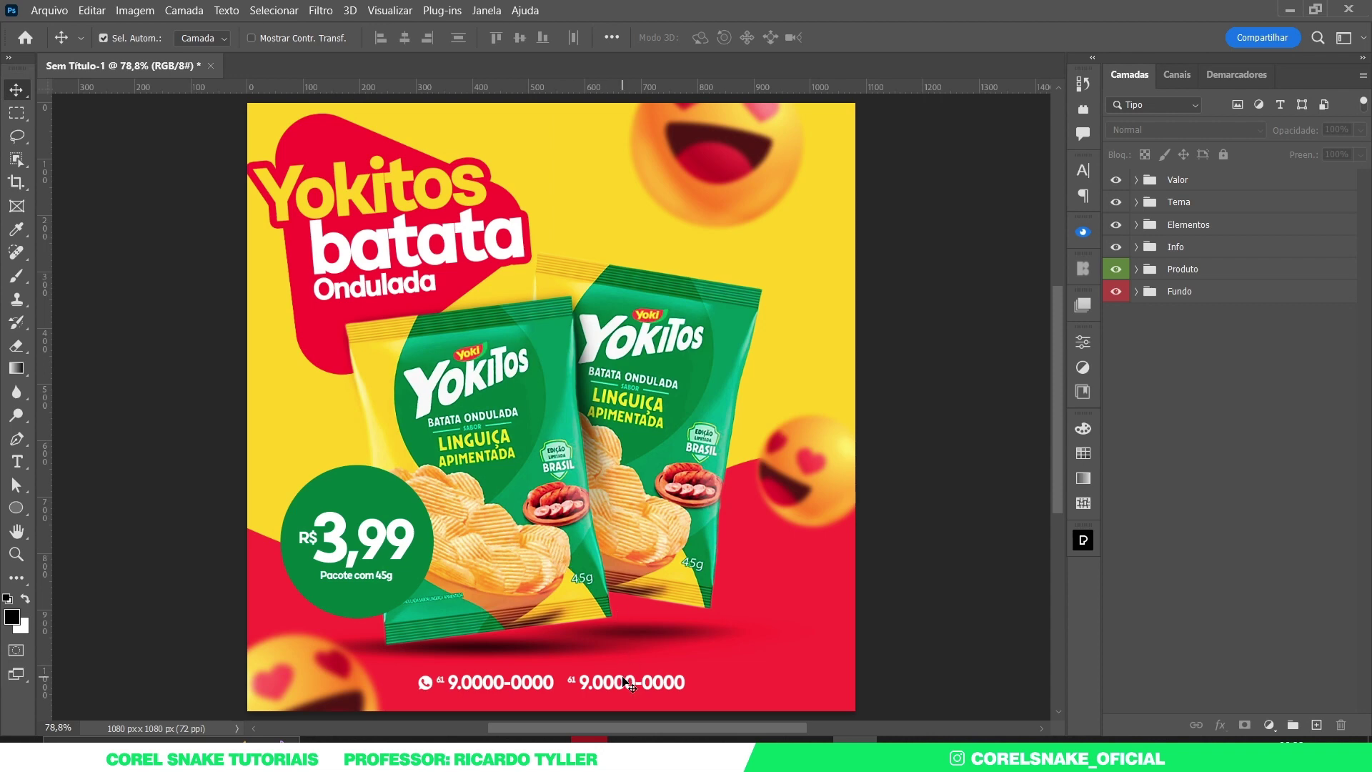
# Duplicate a phone number to the bottom right and retype it as the stacked 'LO GO' text
pyautogui.moveTo(628, 682); pyautogui.dragTo(759, 663)
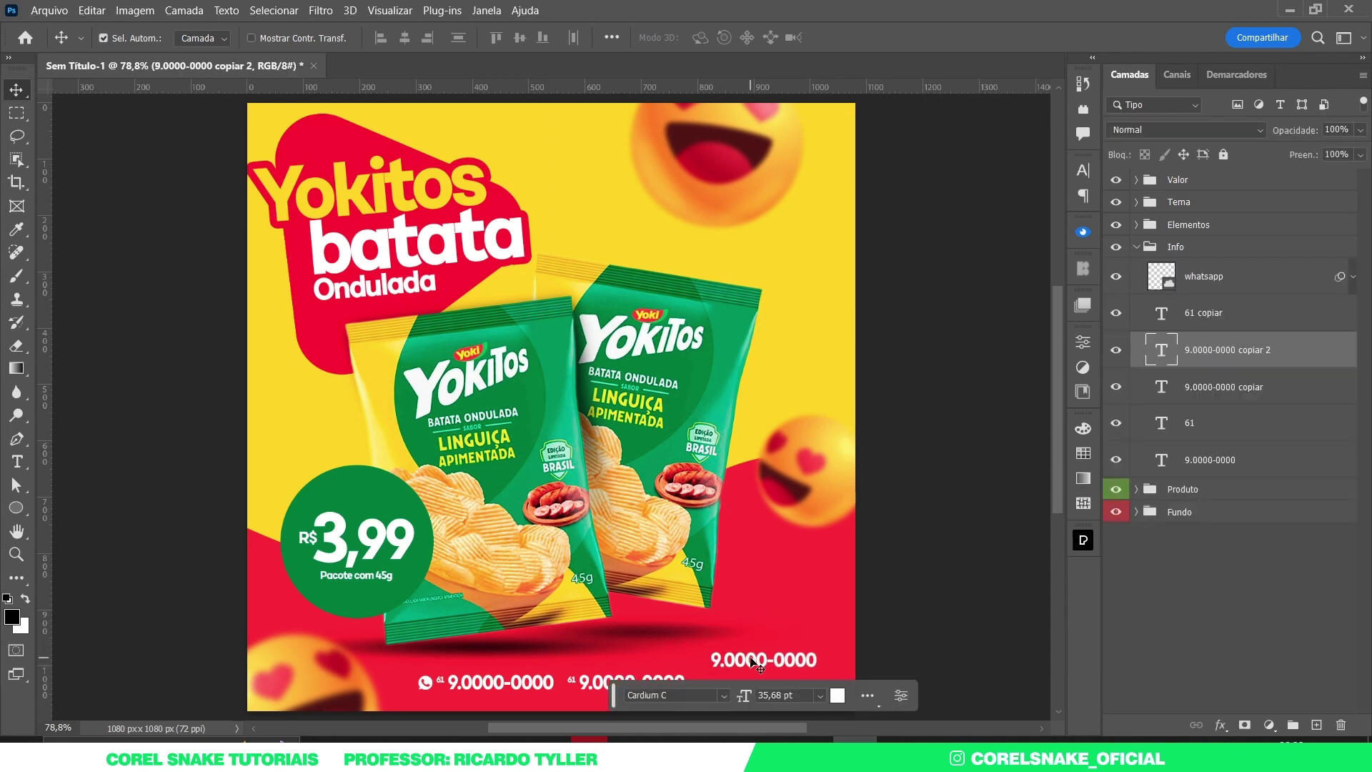
pyautogui.doubleClick(751, 658)
pyautogui.write('lo')
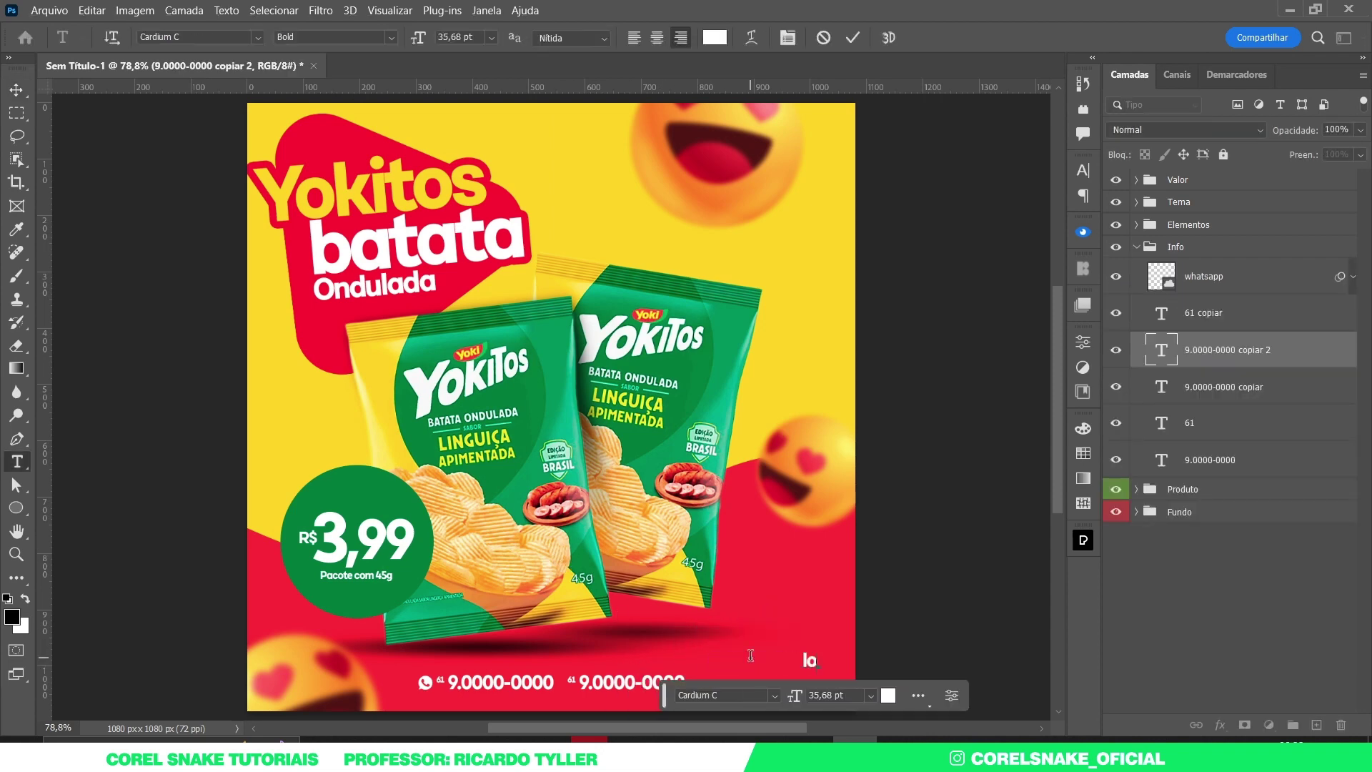
pyautogui.press('BackSpace')
pyautogui.press('BackSpace')
pyautogui.write('LO')
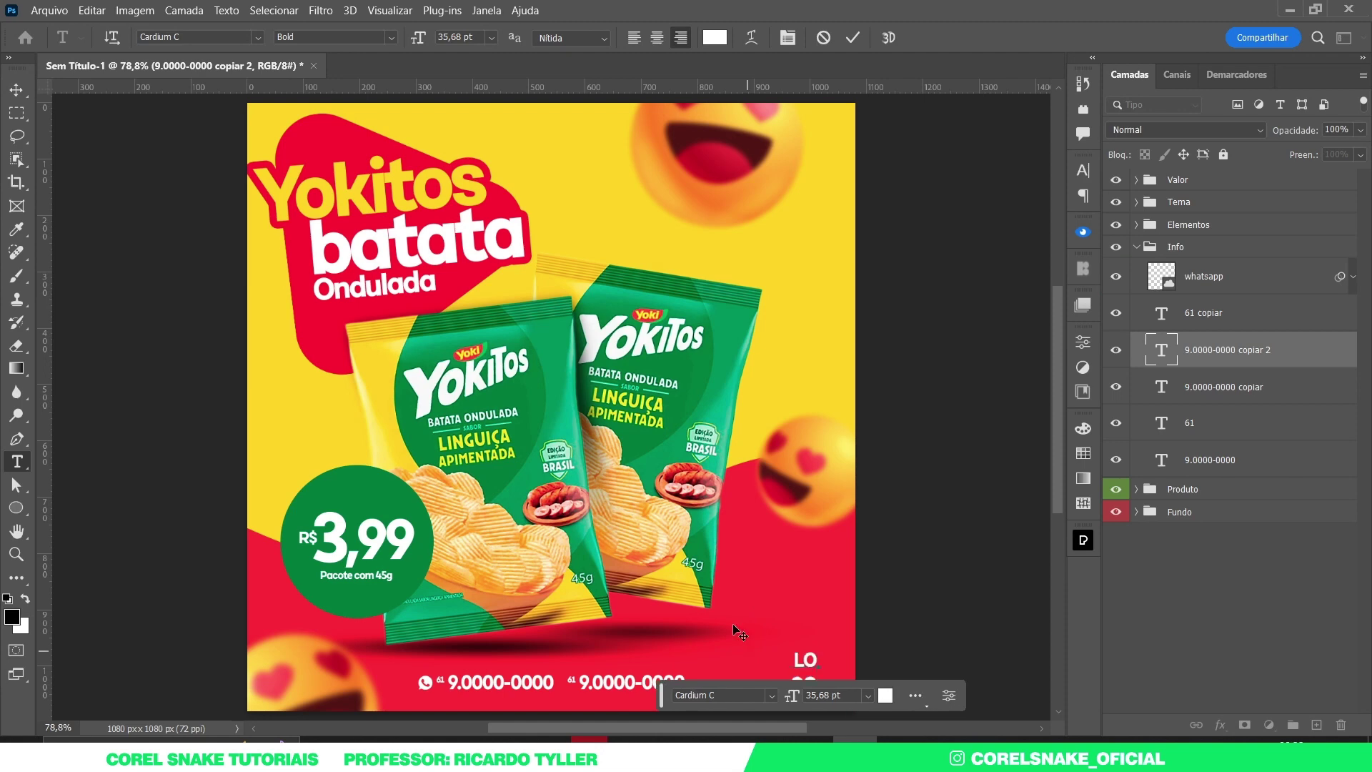
pyautogui.click(16, 90)
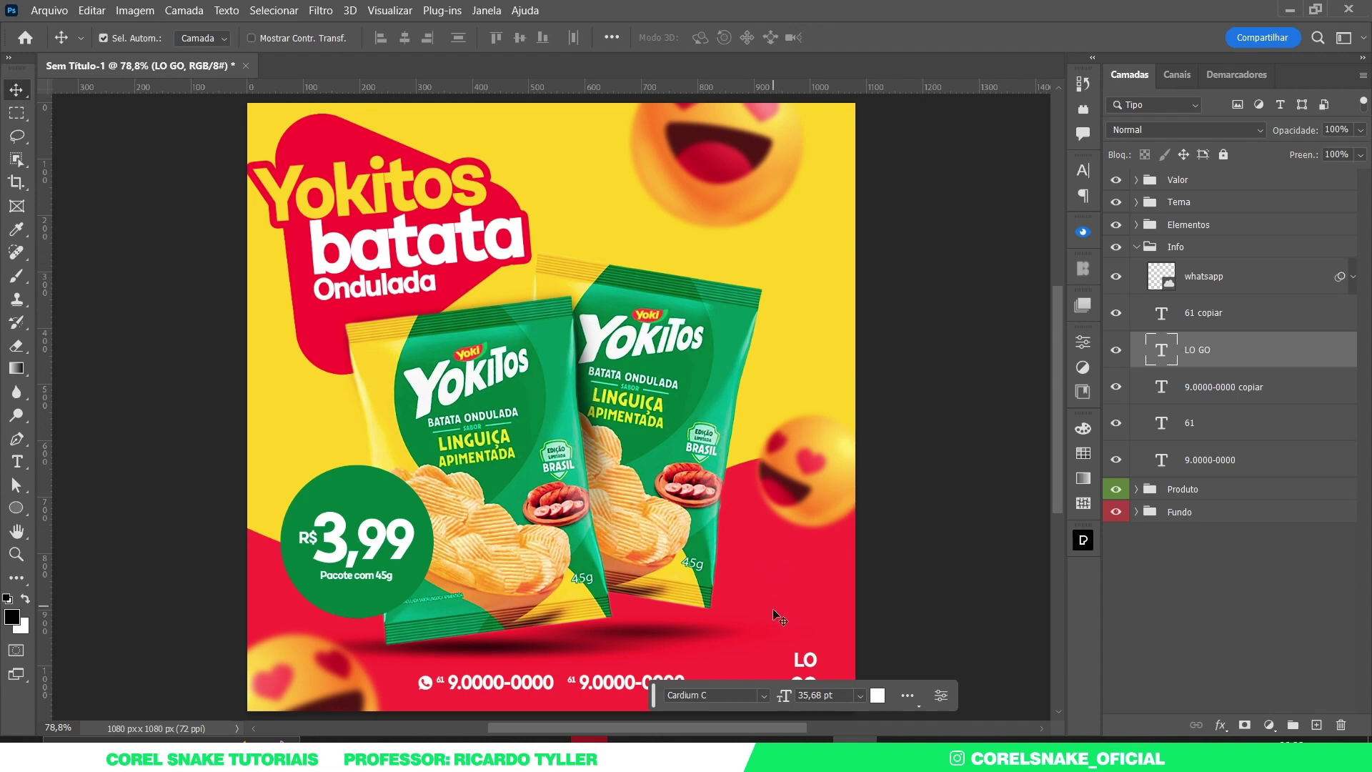
pyautogui.moveTo(799, 660); pyautogui.dragTo(778, 611)
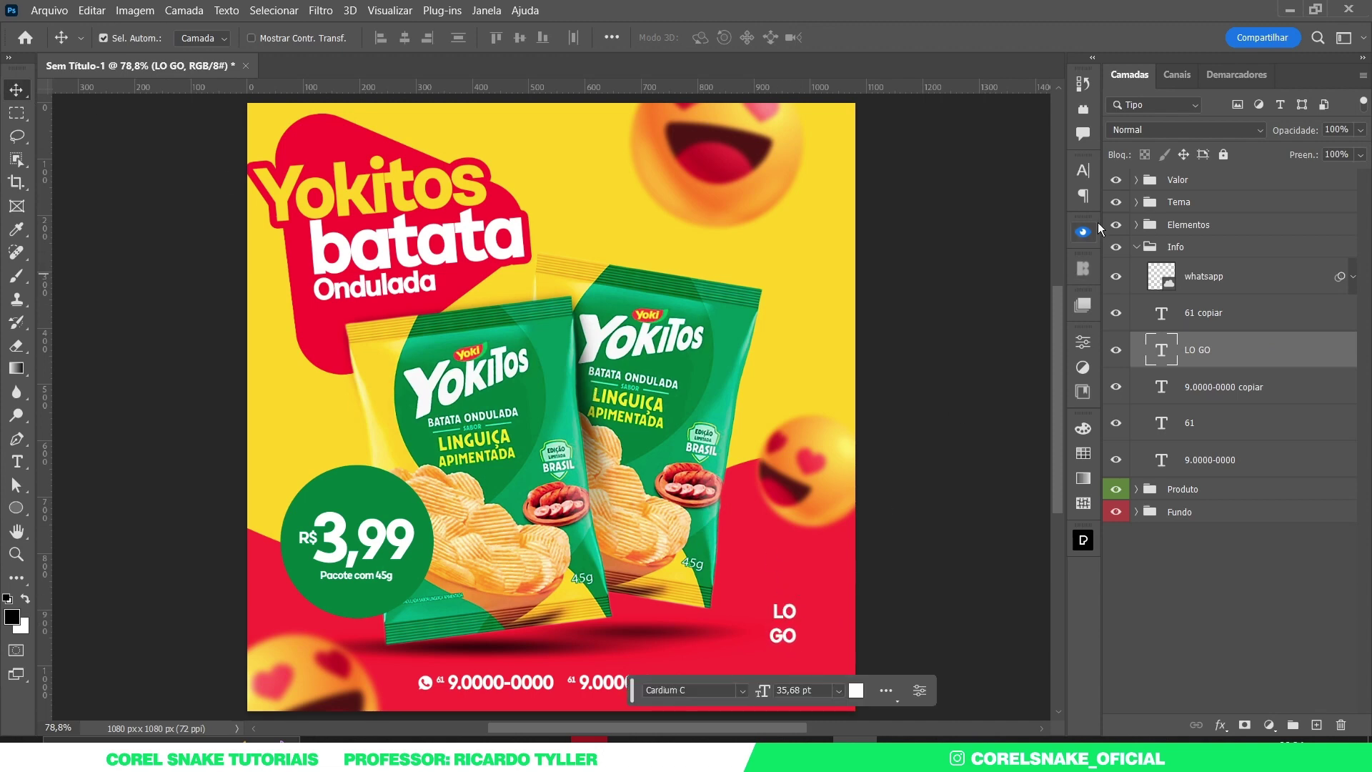
# Set the LO GO text's font to CATHRA Regular
pyautogui.click(1085, 173)
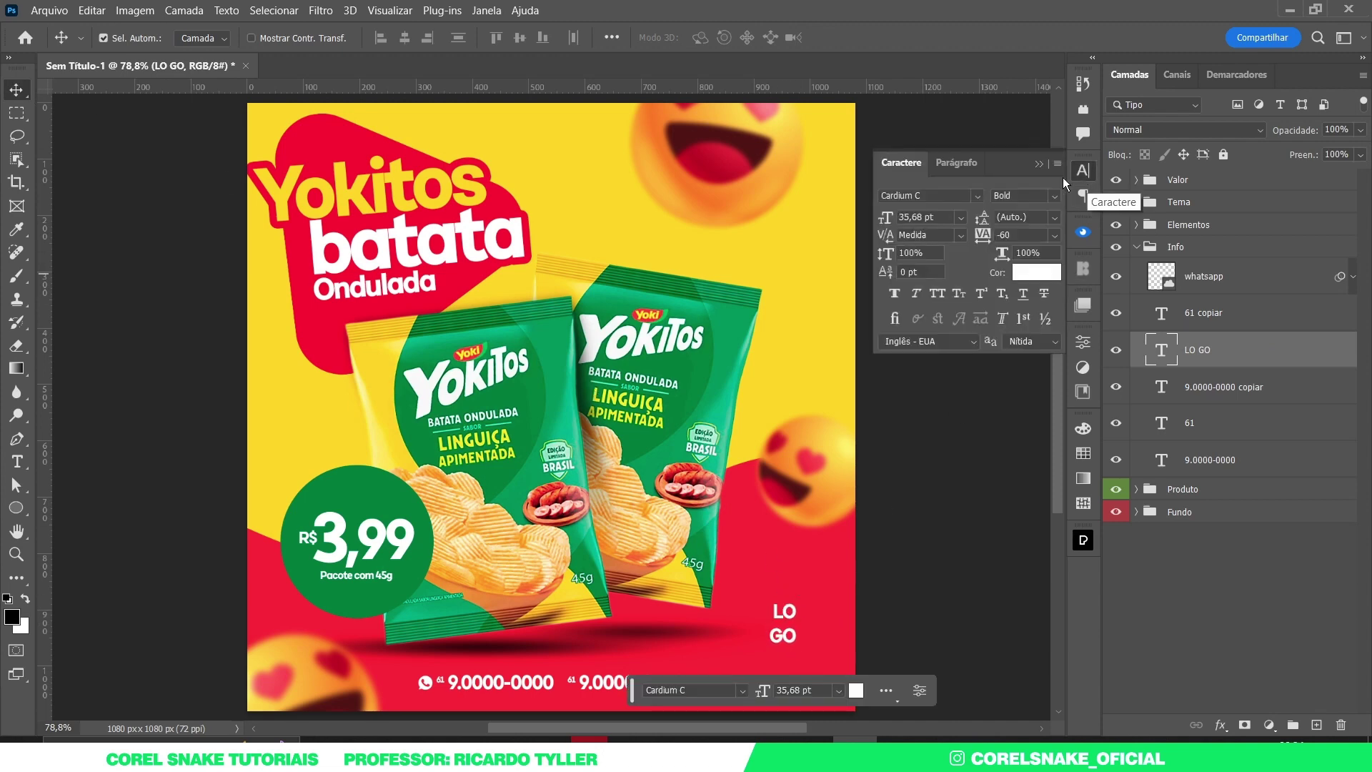
pyautogui.click(933, 195)
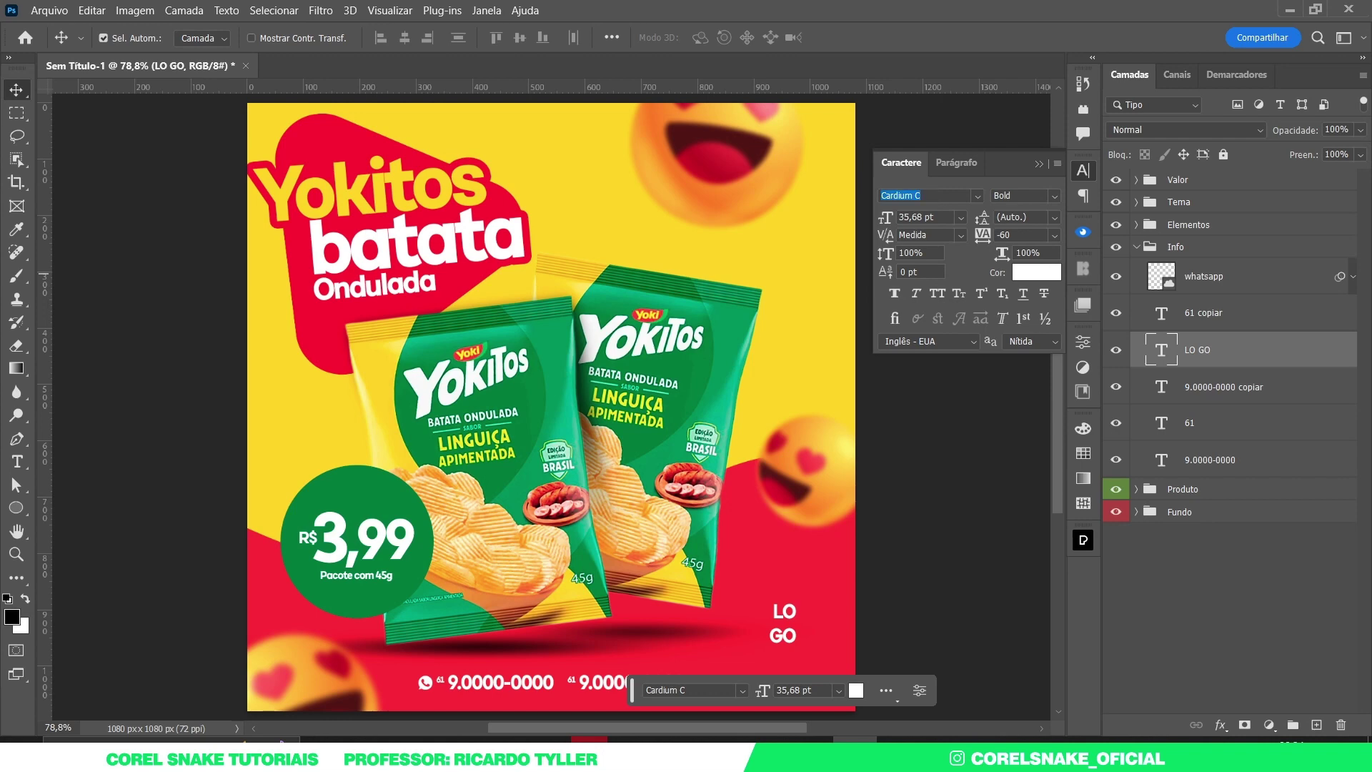
pyautogui.write('T')
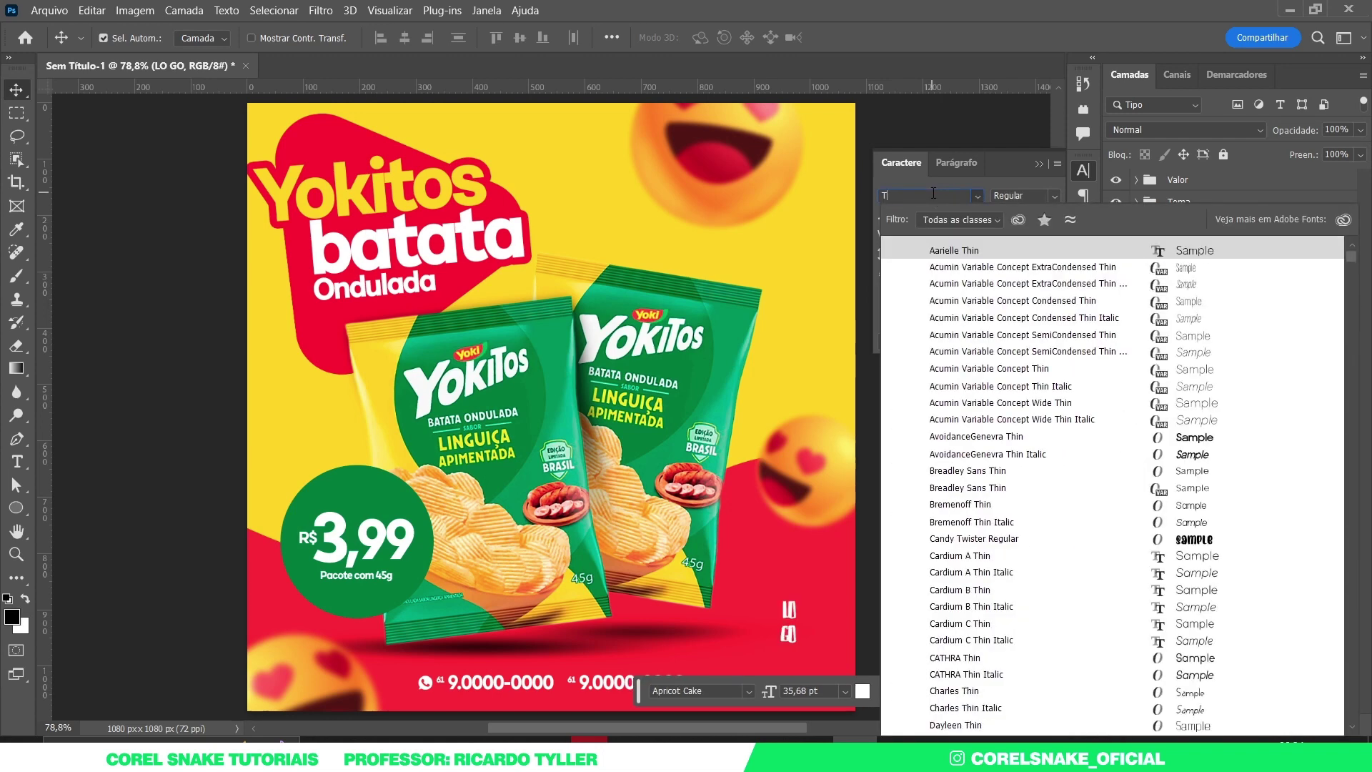
pyautogui.press('BackSpace')
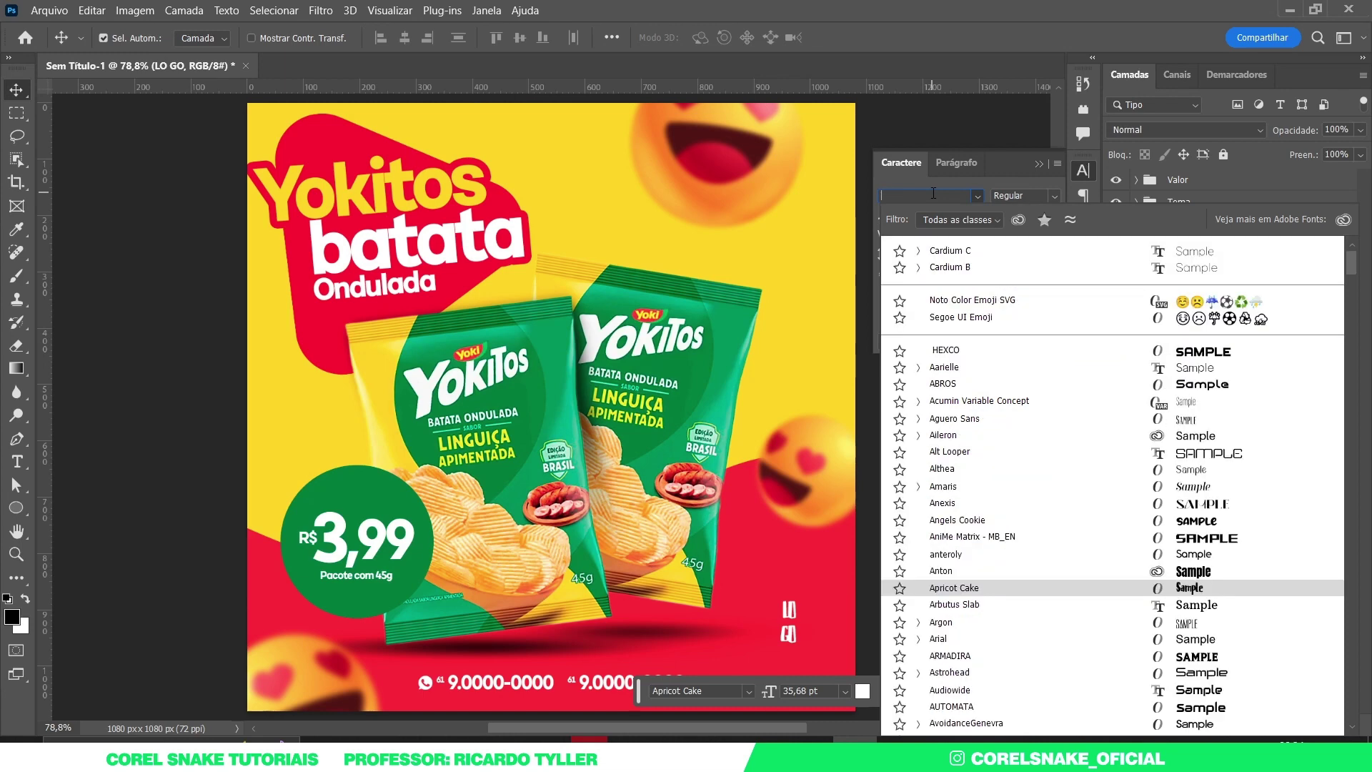
pyautogui.write('CATHRA')
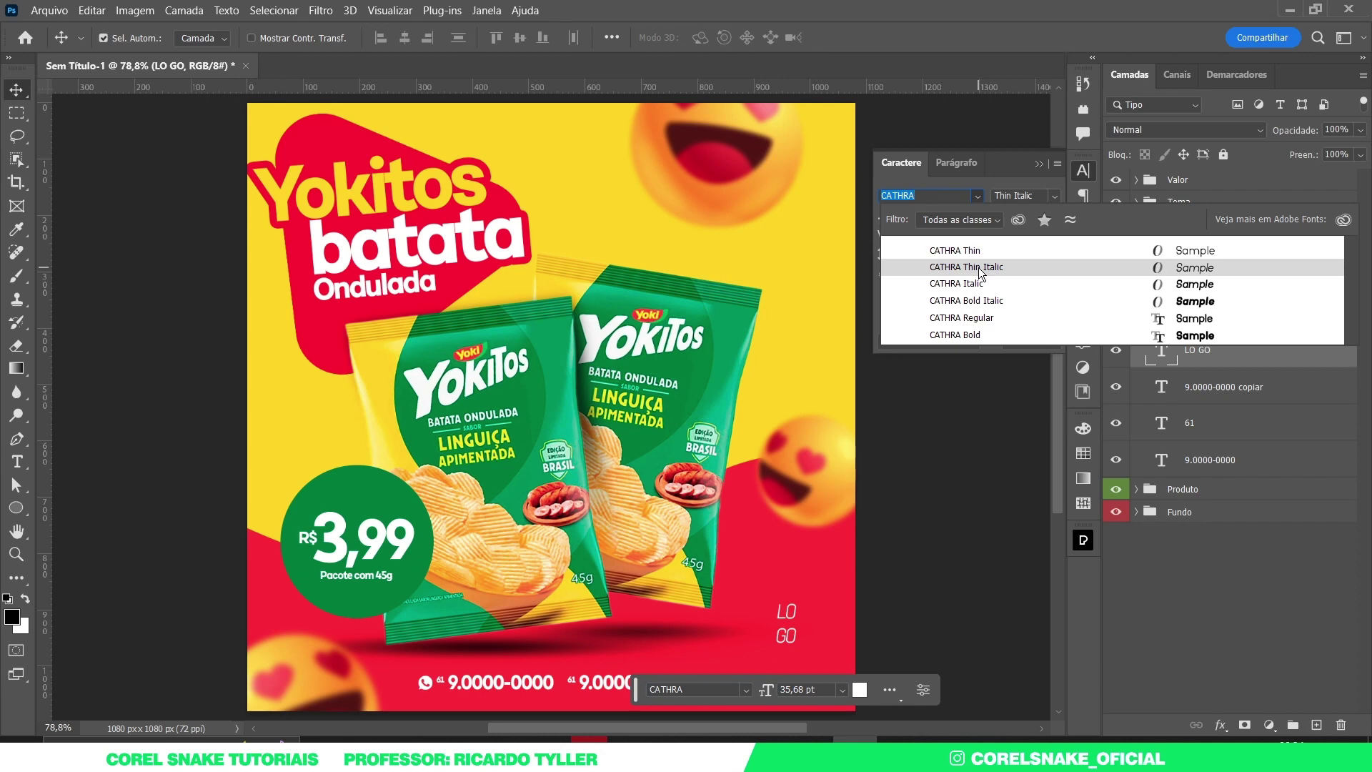
pyautogui.click(992, 318)
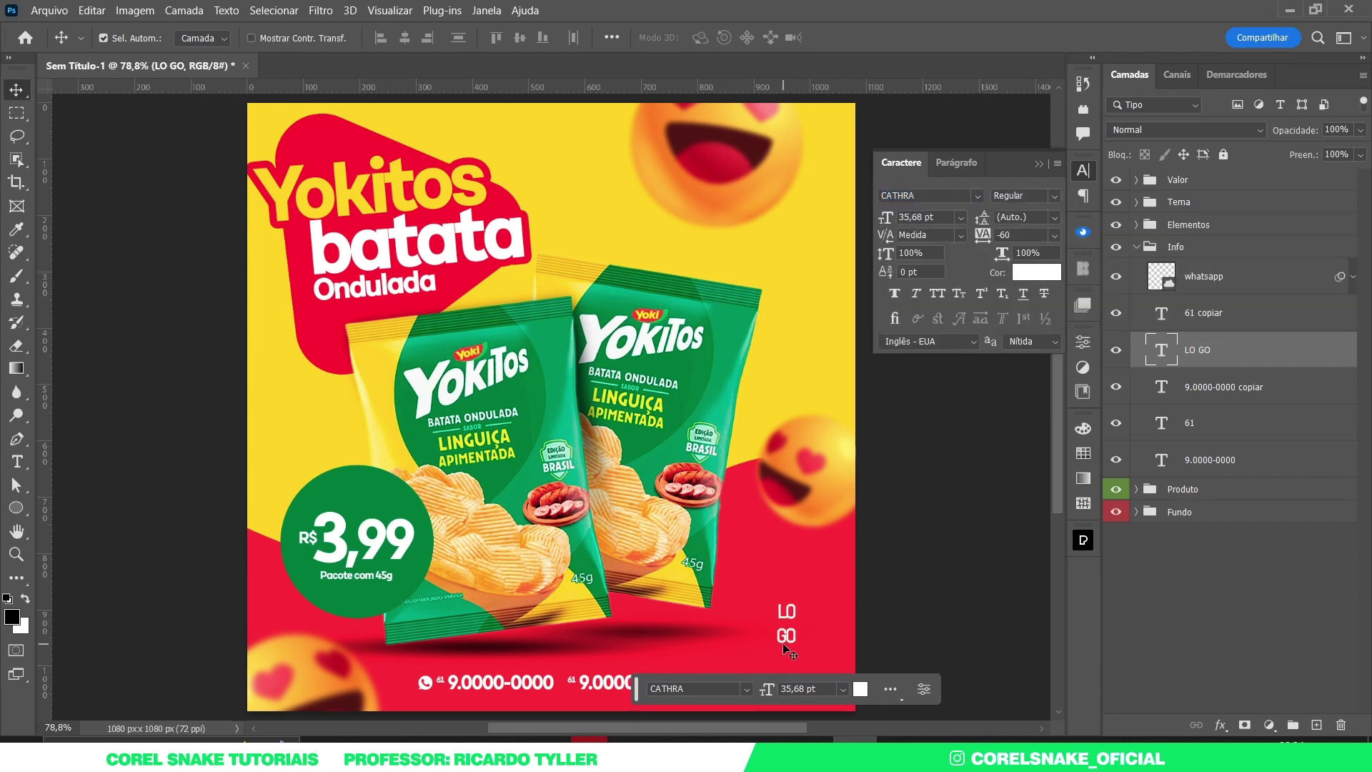
# Adjust LO GO's leading so the lines don't overlap and loosen tracking from -60 to -40
pyautogui.doubleClick(785, 634)
pyautogui.hotkey('alt', 'Up')
pyautogui.hotkey('alt', 'Up')
pyautogui.hotkey('alt', 'Up')
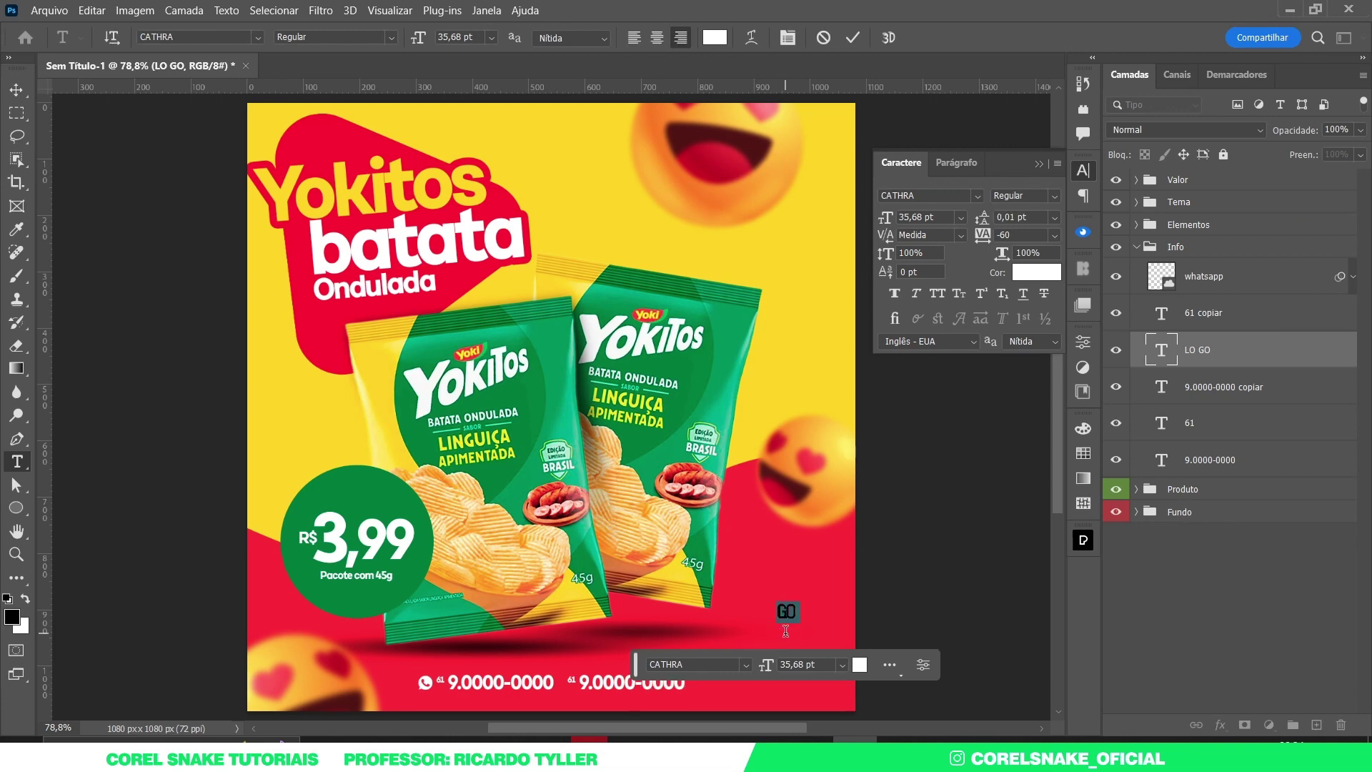
pyautogui.hotkey('alt', 'Down')
pyautogui.hotkey('alt', 'Down')
pyautogui.hotkey('alt', 'Down')
pyautogui.hotkey('alt', 'Down')
pyautogui.hotkey('alt', 'Down')
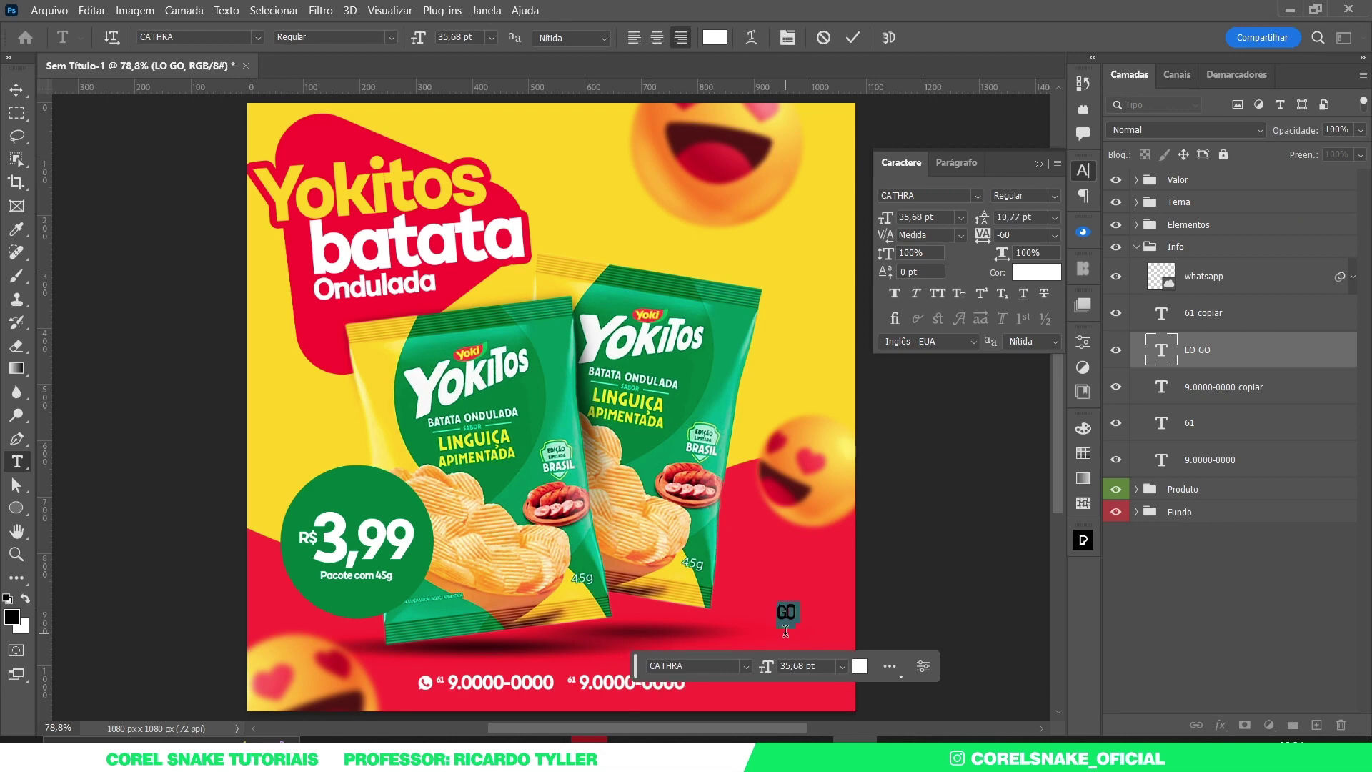
pyautogui.hotkey('alt', 'Down')
pyautogui.hotkey('alt', 'Down')
pyautogui.hotkey('alt', 'Down')
pyautogui.hotkey('alt', 'Down')
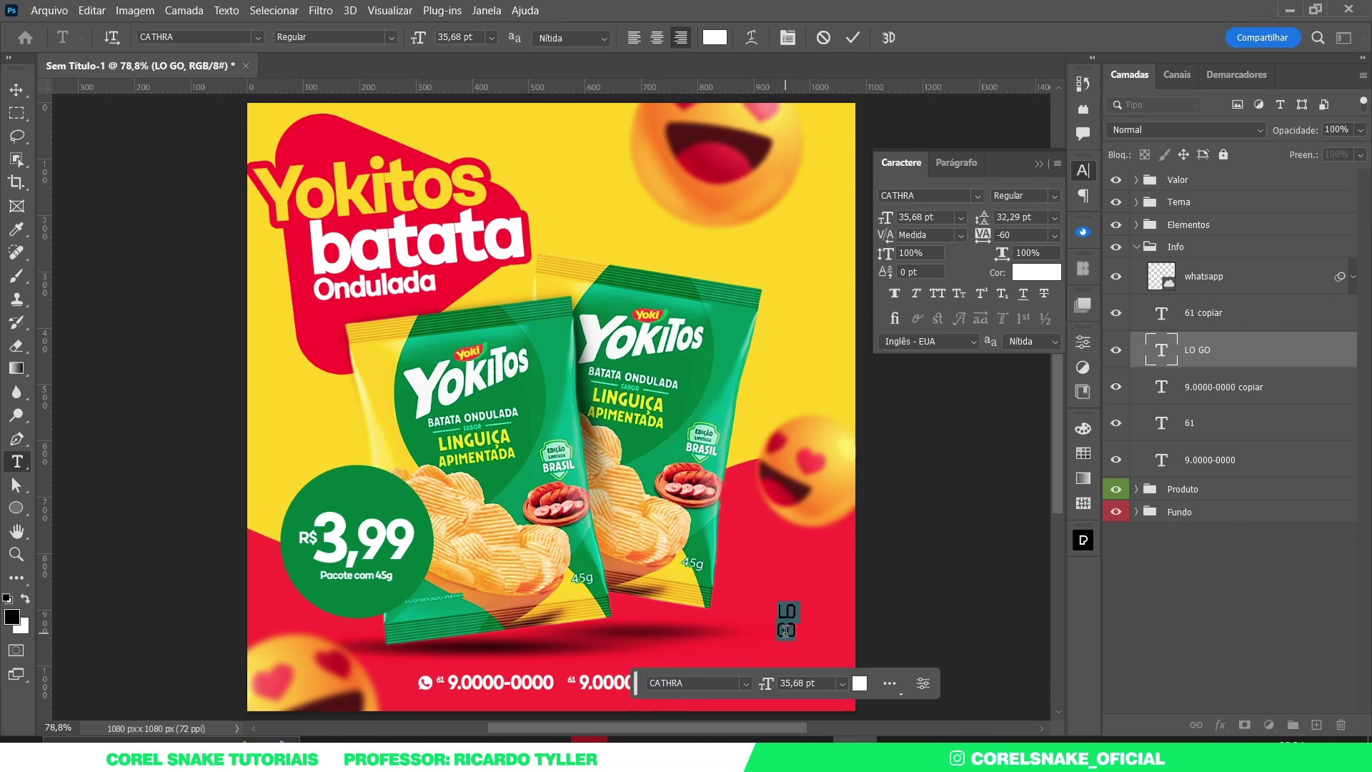
pyautogui.click(786, 630)
pyautogui.hotkey('ctrl', 'a')
pyautogui.hotkey('alt', 'Right')
pyautogui.click(16, 89)
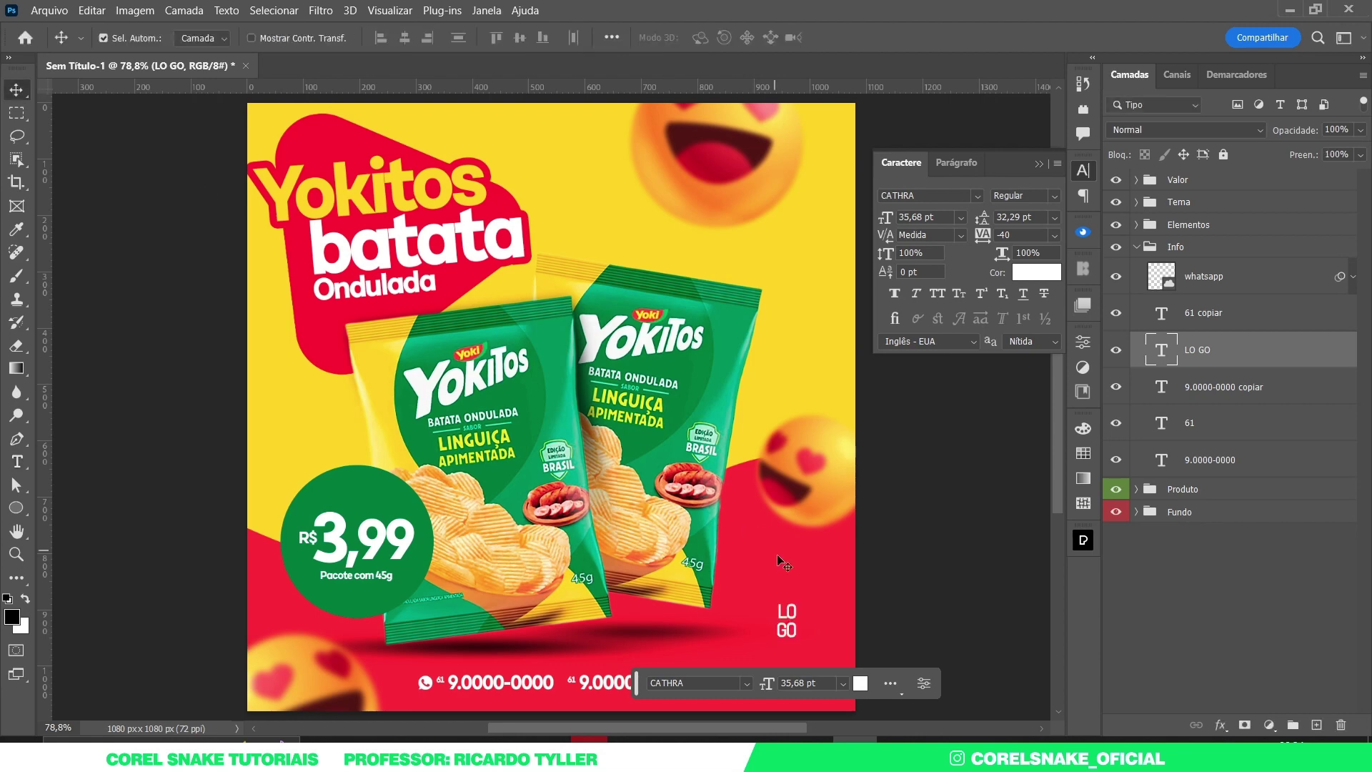
pyautogui.doubleClick(787, 622)
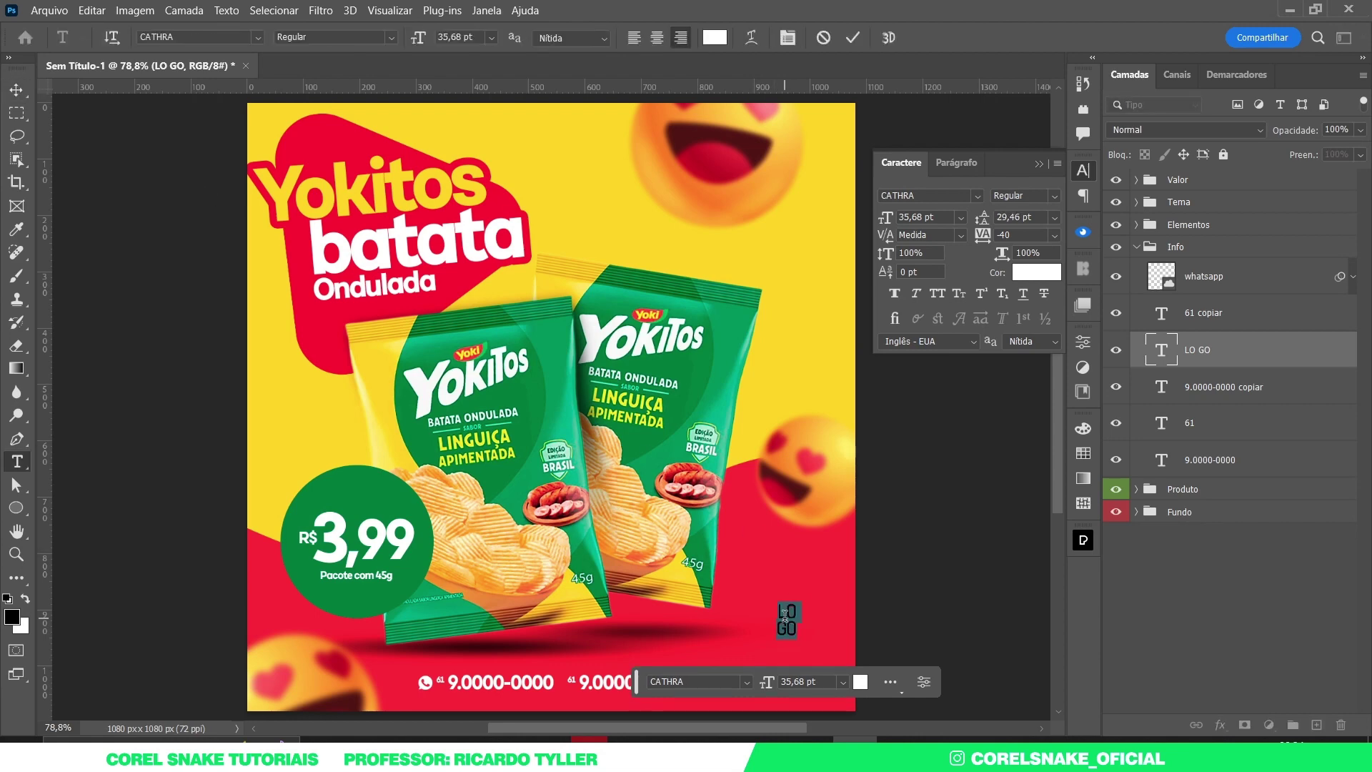
pyautogui.click(16, 89)
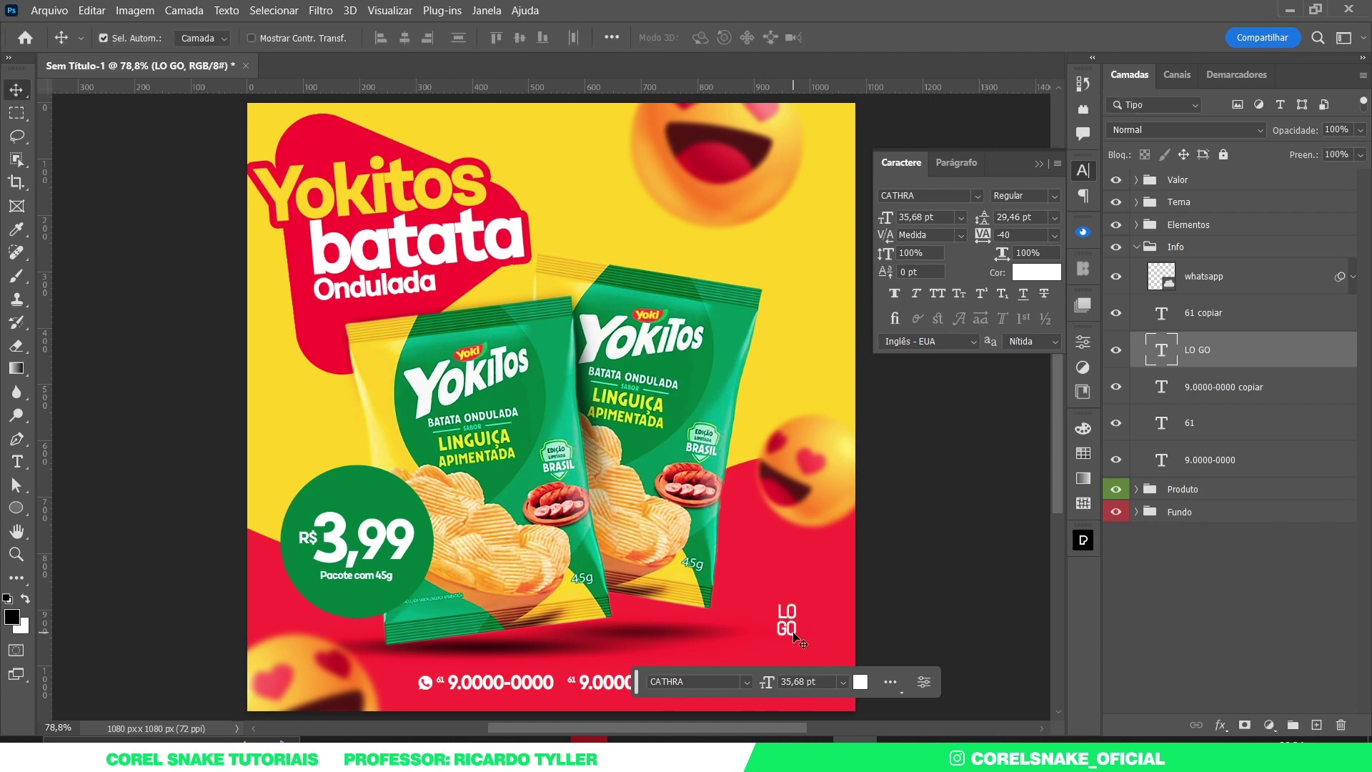
# Move LO GO down into the ad's bottom-right corner
pyautogui.moveTo(787, 631); pyautogui.dragTo(774, 684)
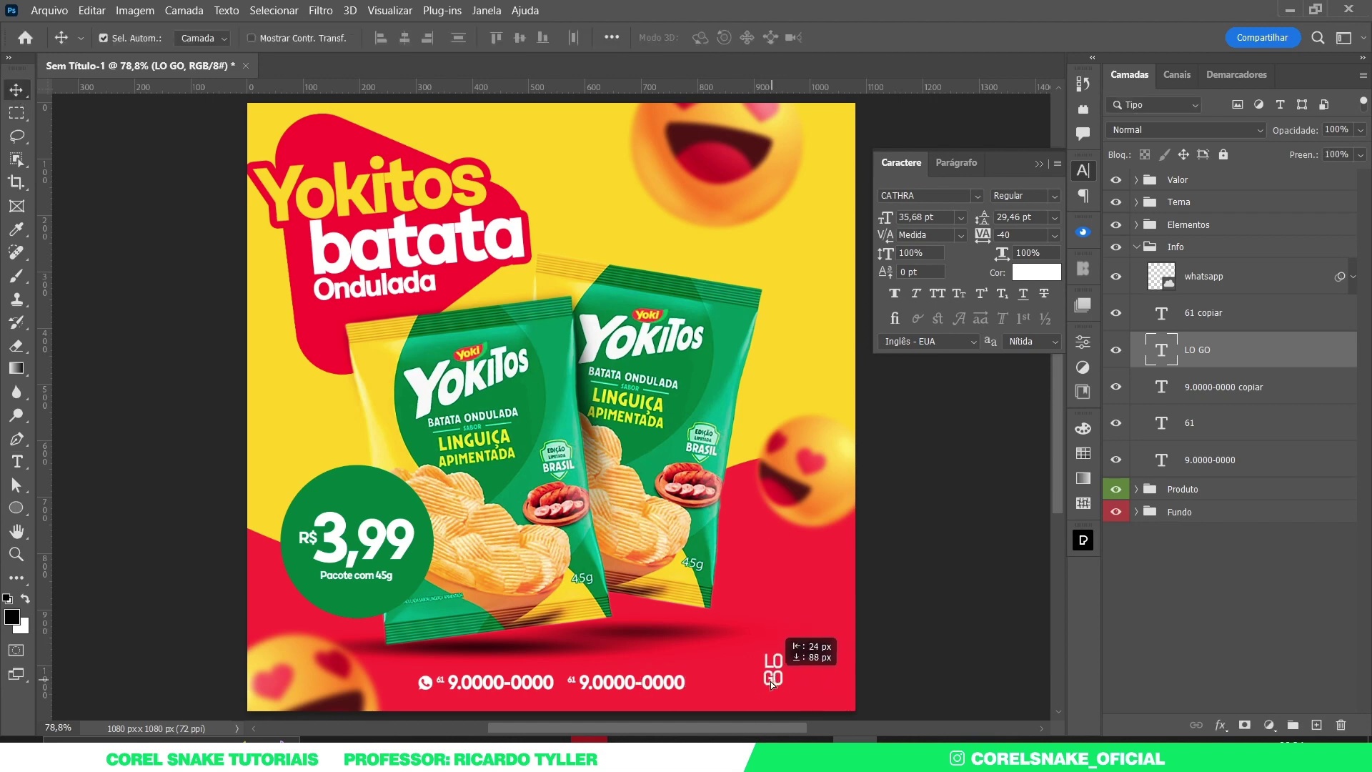
pyautogui.moveTo(774, 684); pyautogui.dragTo(778, 685)
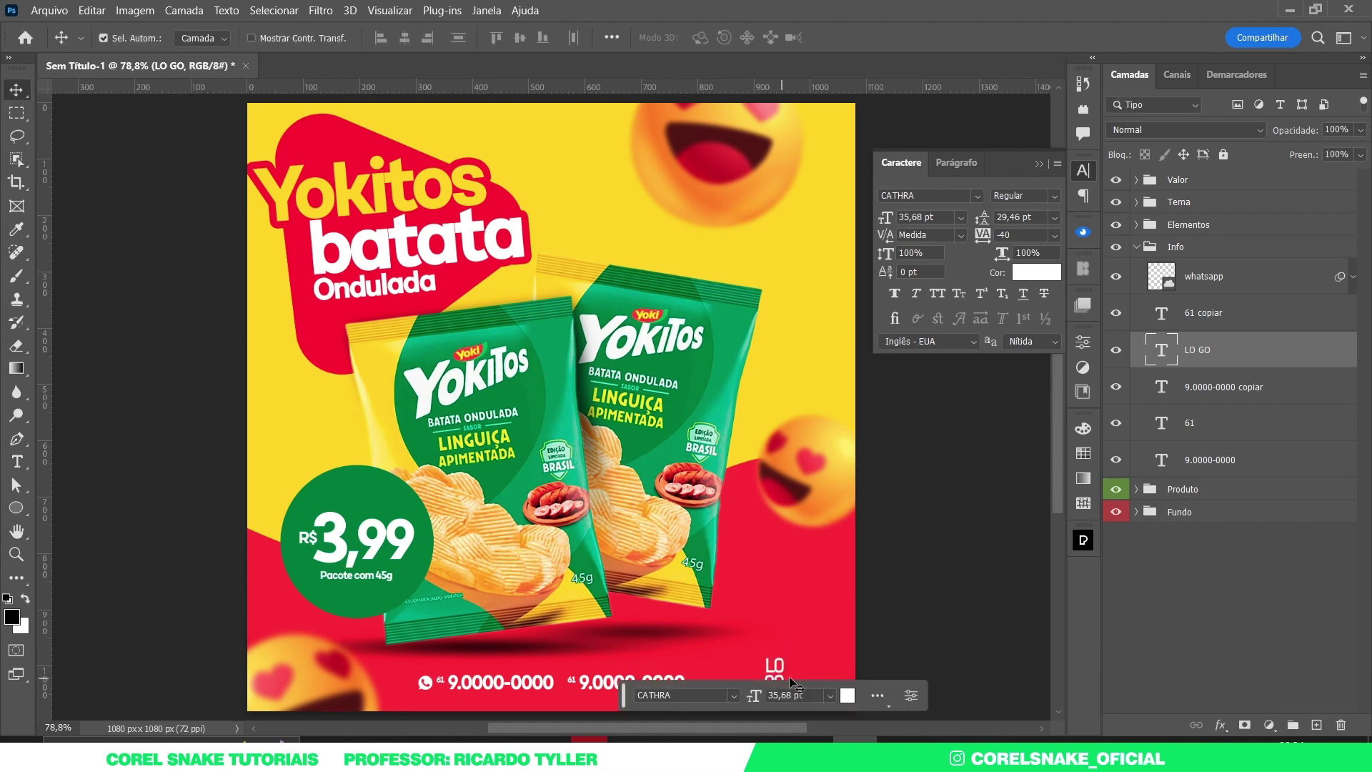
pyautogui.click(946, 598)
pyautogui.keyDown('ctrl'); pyautogui.click(791, 628); pyautogui.keyUp('ctrl')
# Widen the LO GO text to about 155% of its width
pyautogui.hotkey('ctrl', '0')
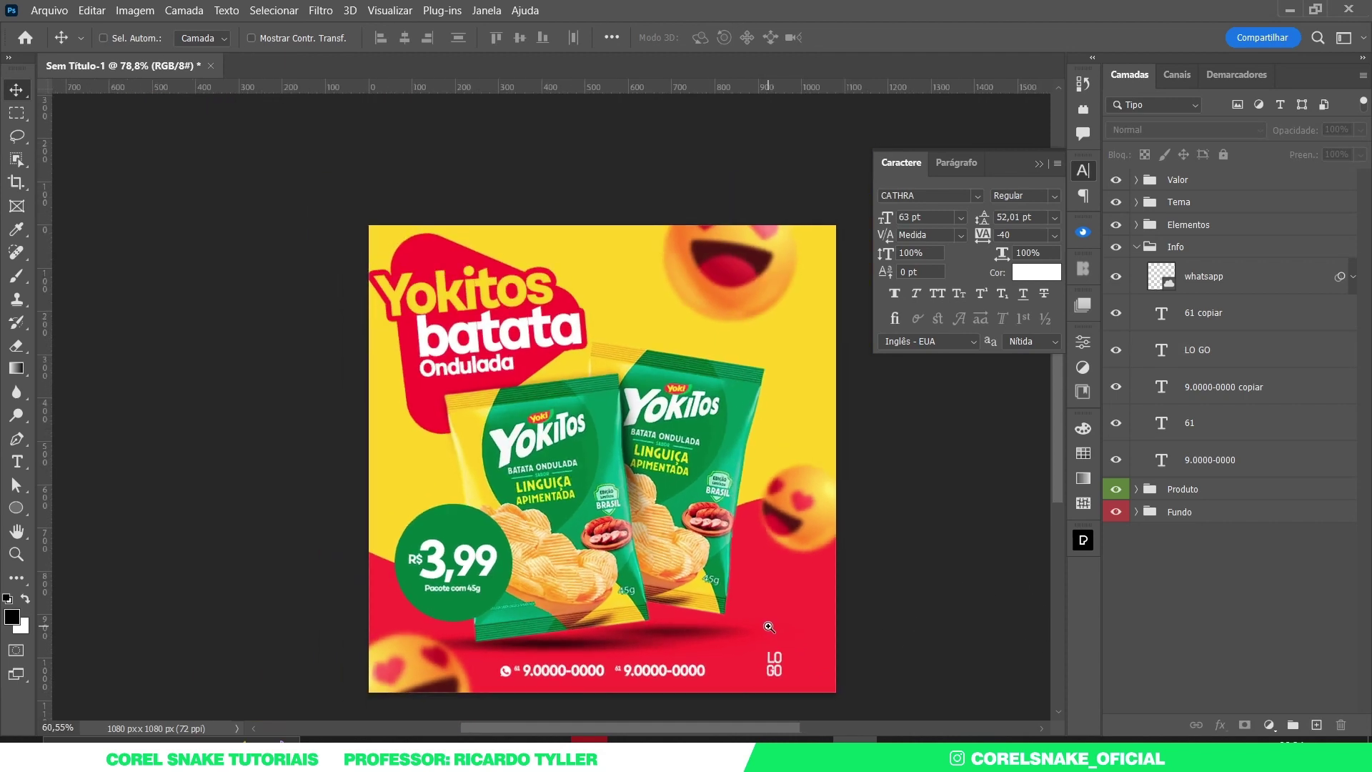
pyautogui.keyDown('ctrl'); pyautogui.click(777, 697); pyautogui.keyUp('ctrl')
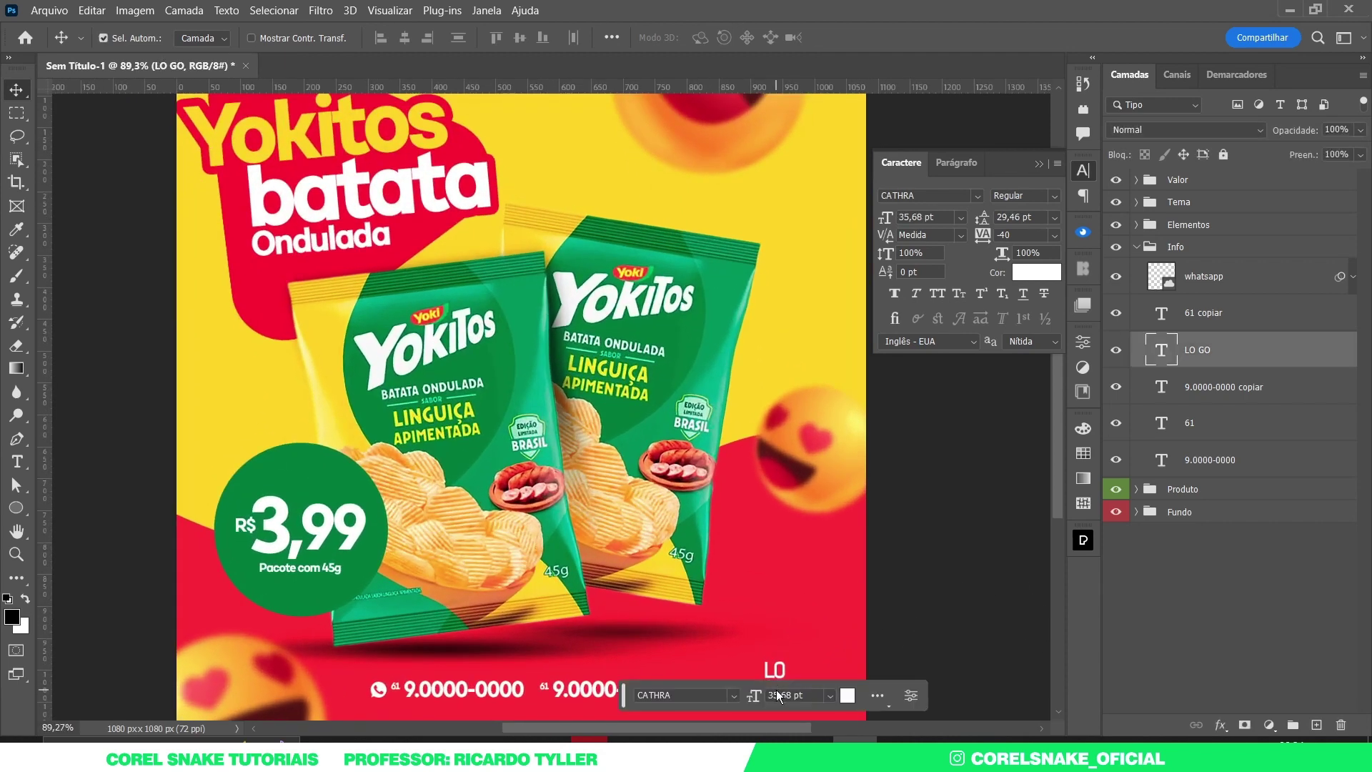
pyautogui.click(937, 586)
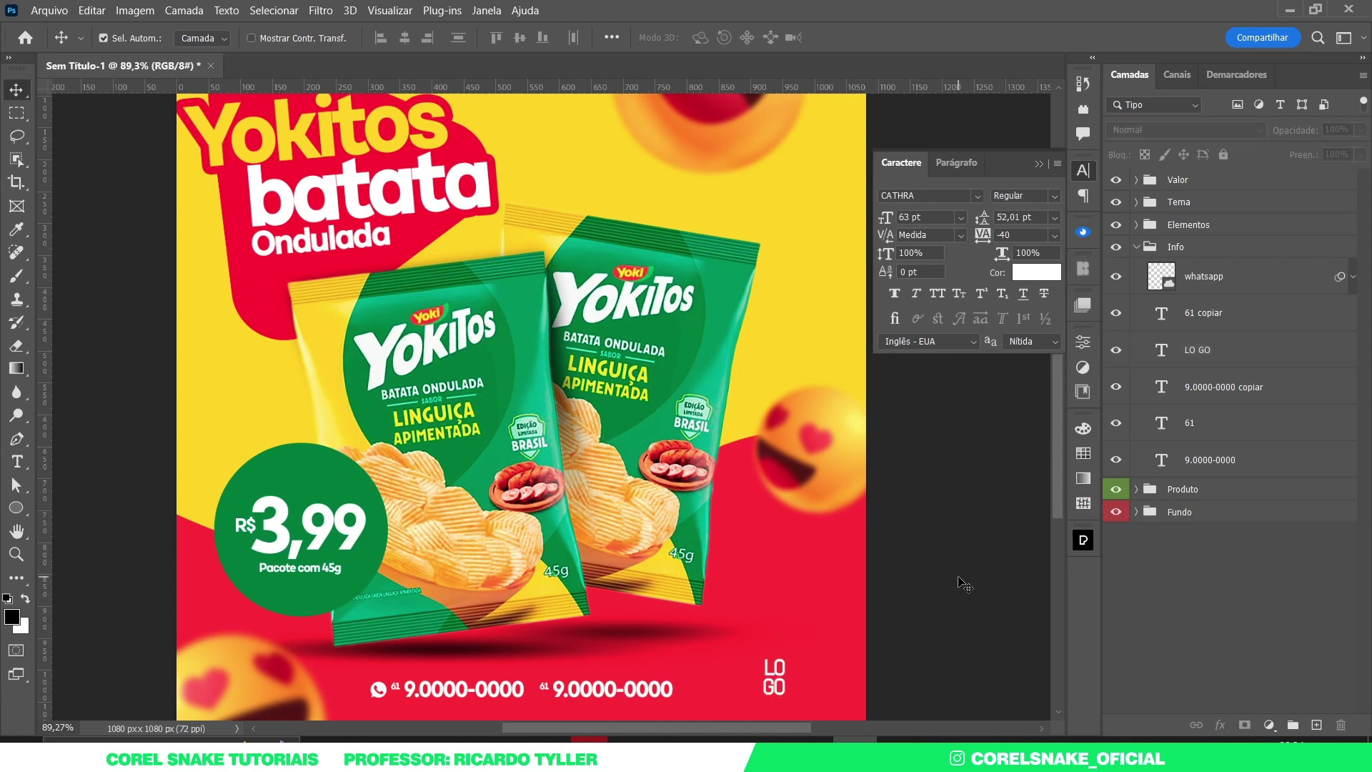
pyautogui.scroll(-4, 915, 572)
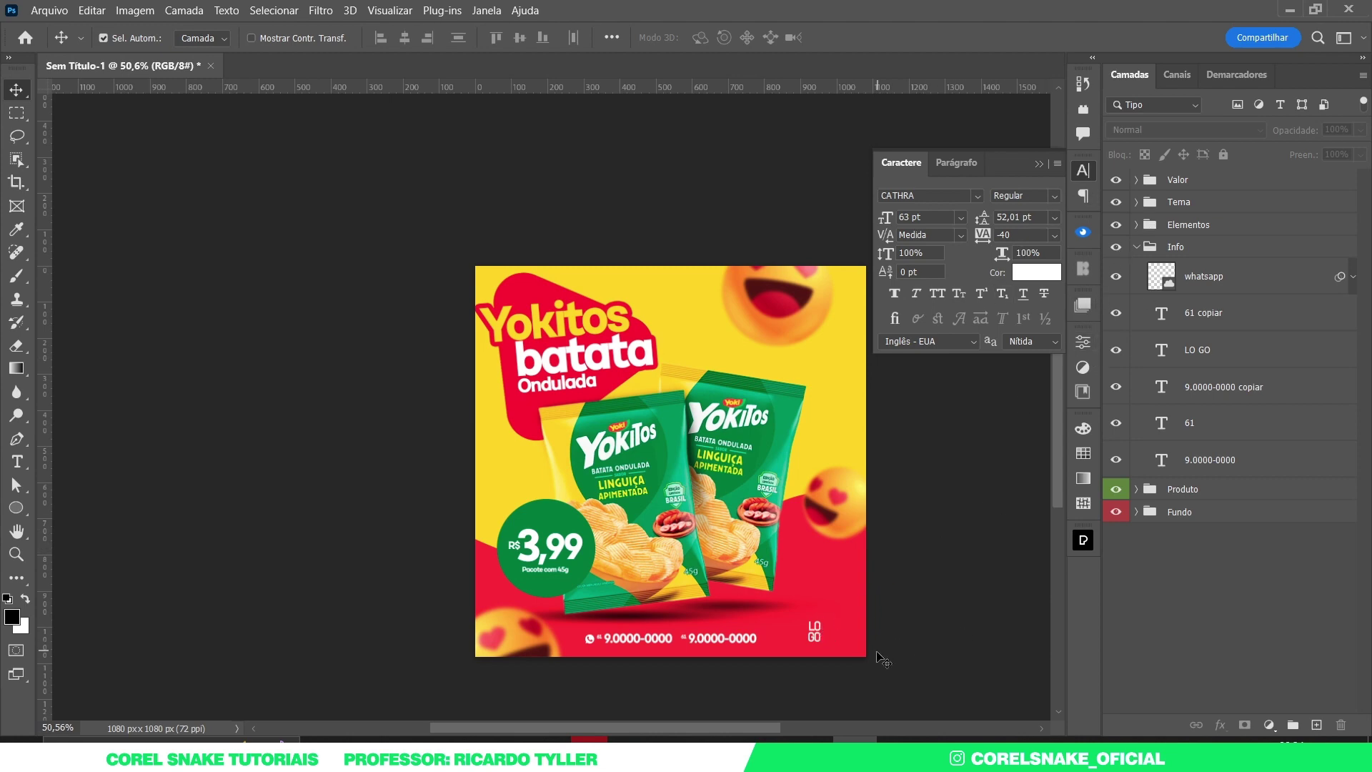
pyautogui.scroll(5, 822, 652)
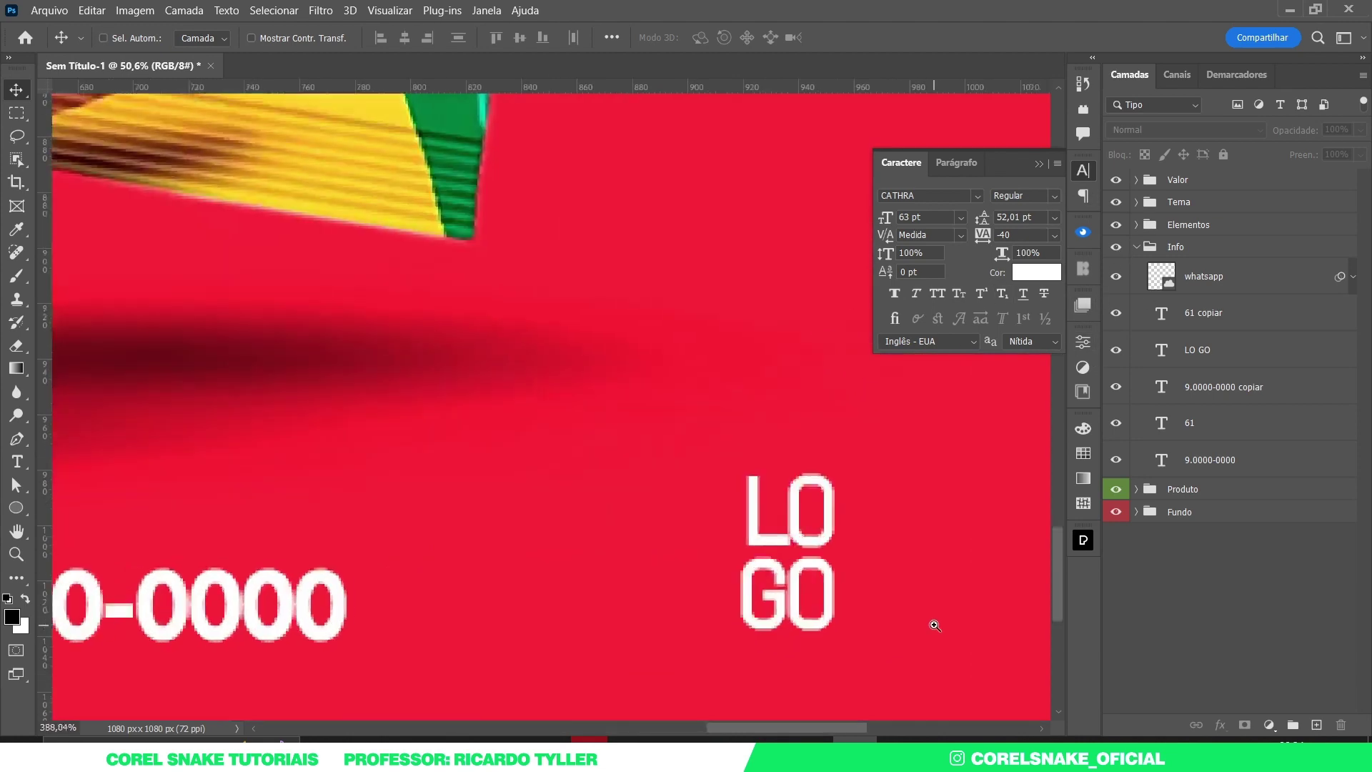
pyautogui.keyDown('ctrl'); pyautogui.click(831, 586); pyautogui.keyUp('ctrl')
pyautogui.hotkey('ctrl', 't')
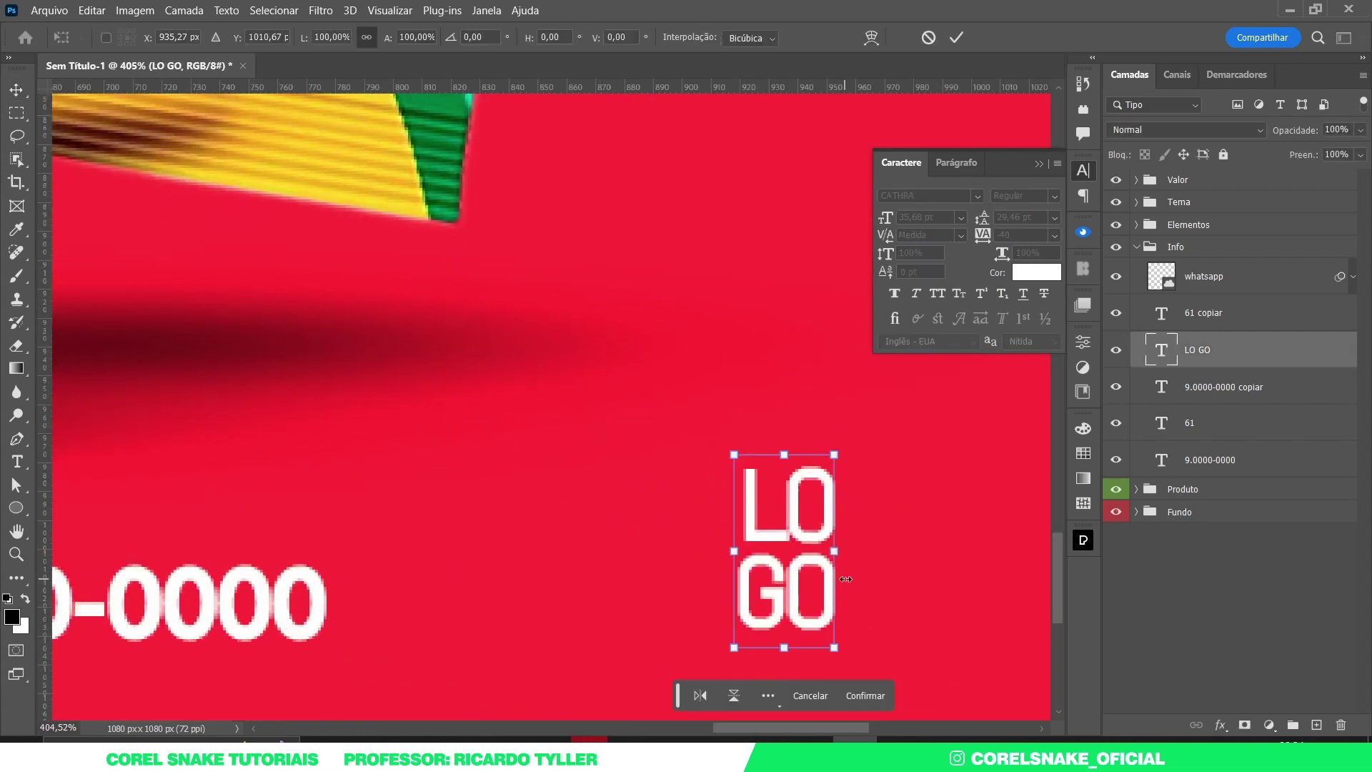
pyautogui.moveTo(836, 551); pyautogui.dragTo(862, 551)
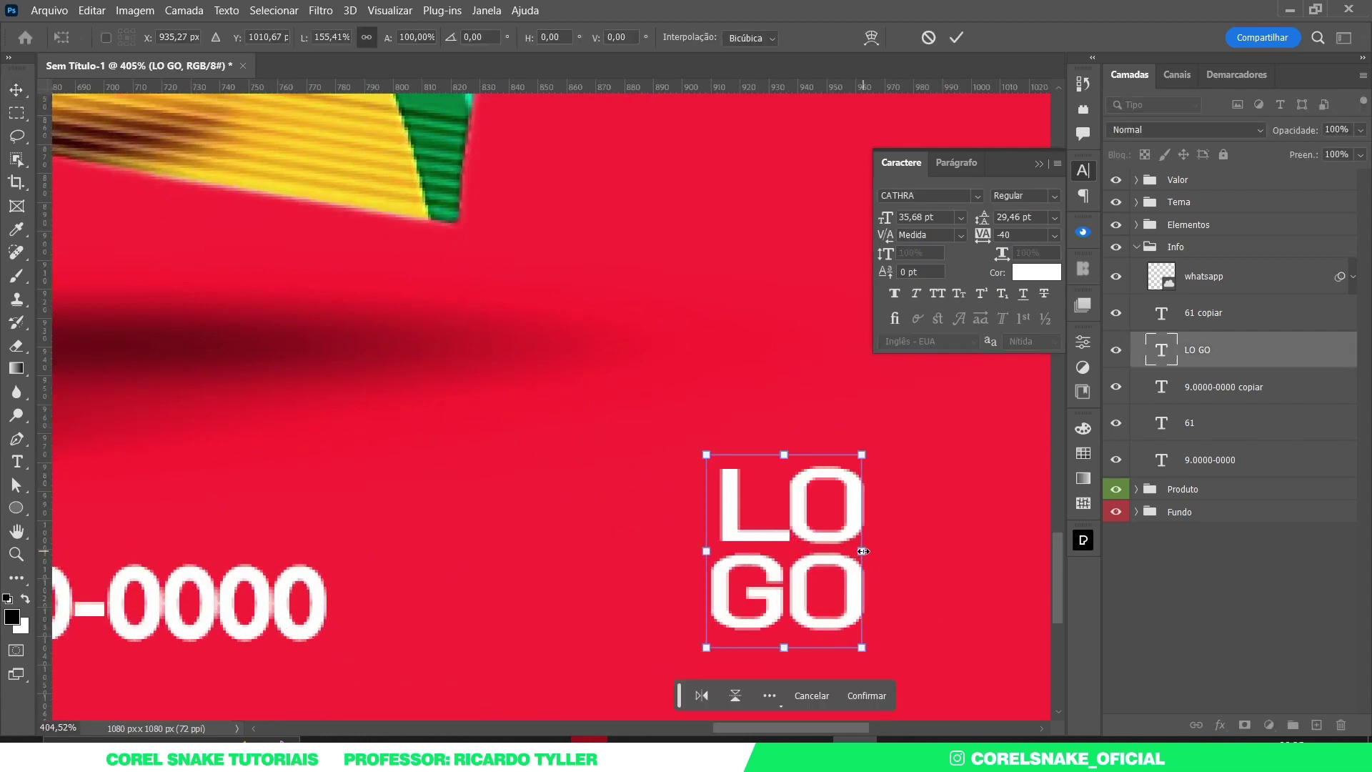
pyautogui.press('Return')
# Fine-tune LO GO's bottom-right position, collapse the Info group and close the Character panel
pyautogui.scroll(-5, 663, 509)
pyautogui.hotkey('ctrl', '0')
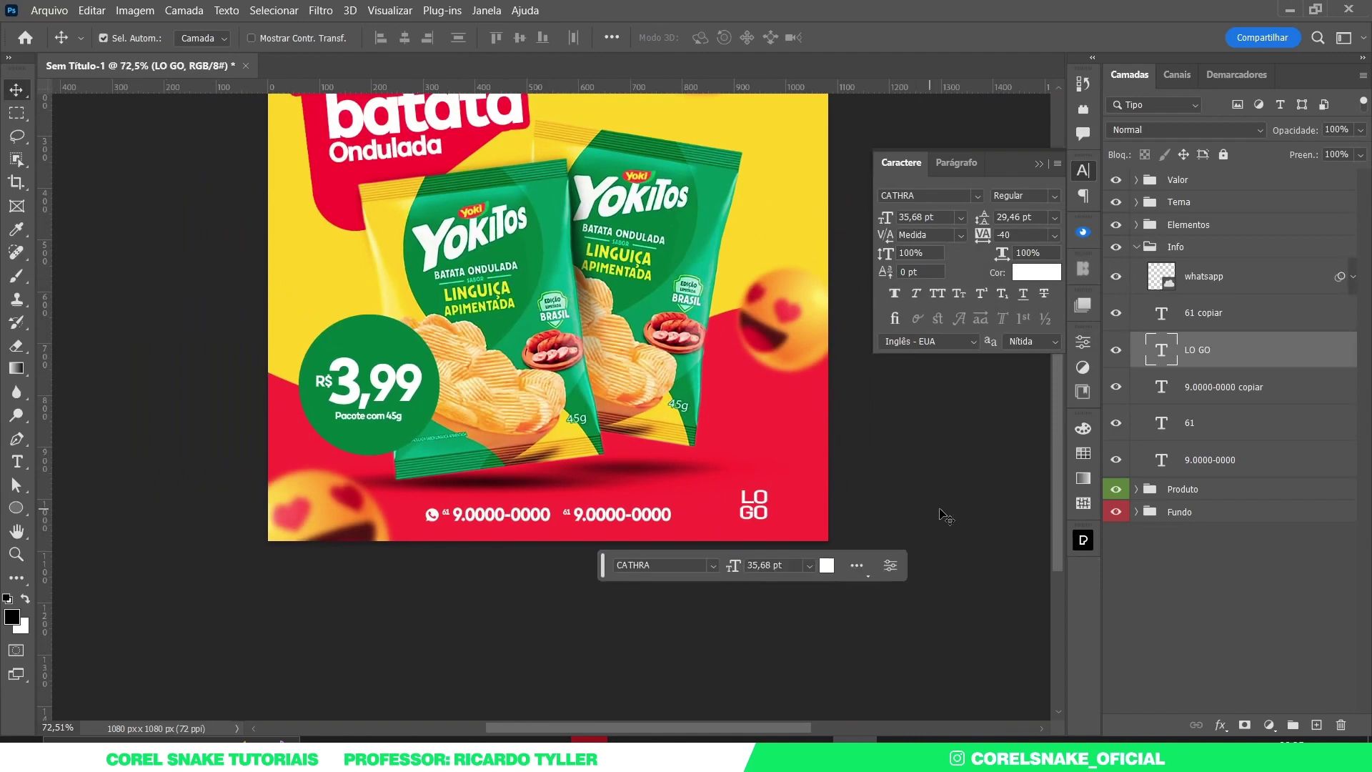
pyautogui.keyDown('ctrl'); pyautogui.click(951, 516); pyautogui.keyUp('ctrl')
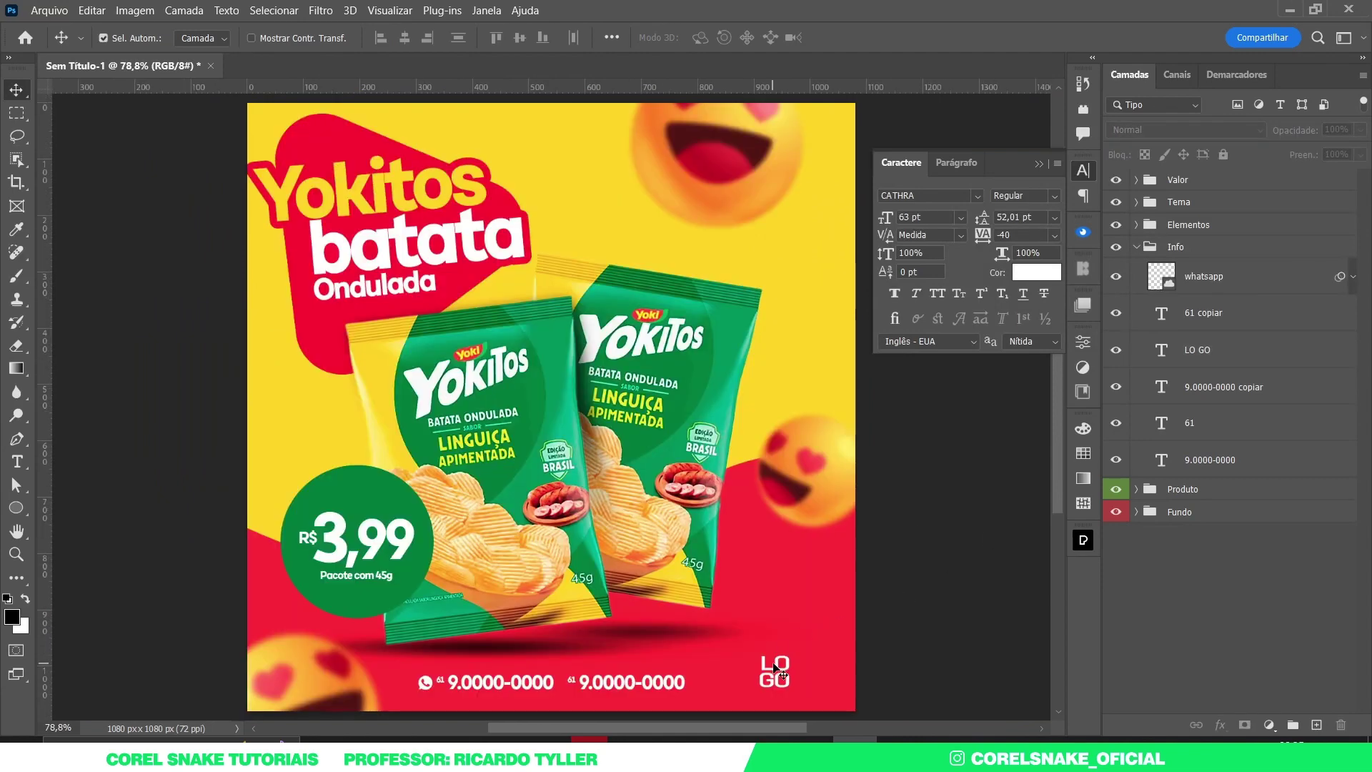
pyautogui.click(779, 670)
pyautogui.moveTo(779, 670); pyautogui.dragTo(784, 673)
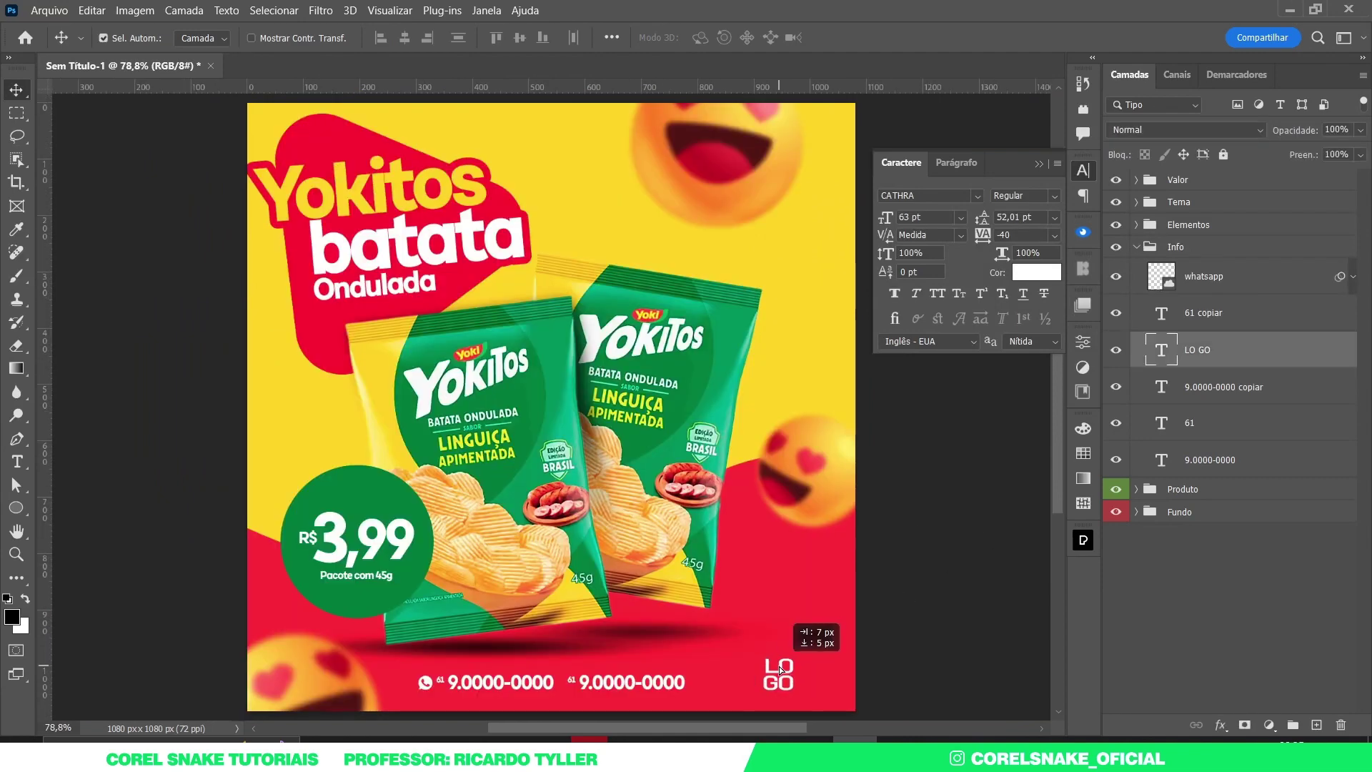
pyautogui.click(930, 622)
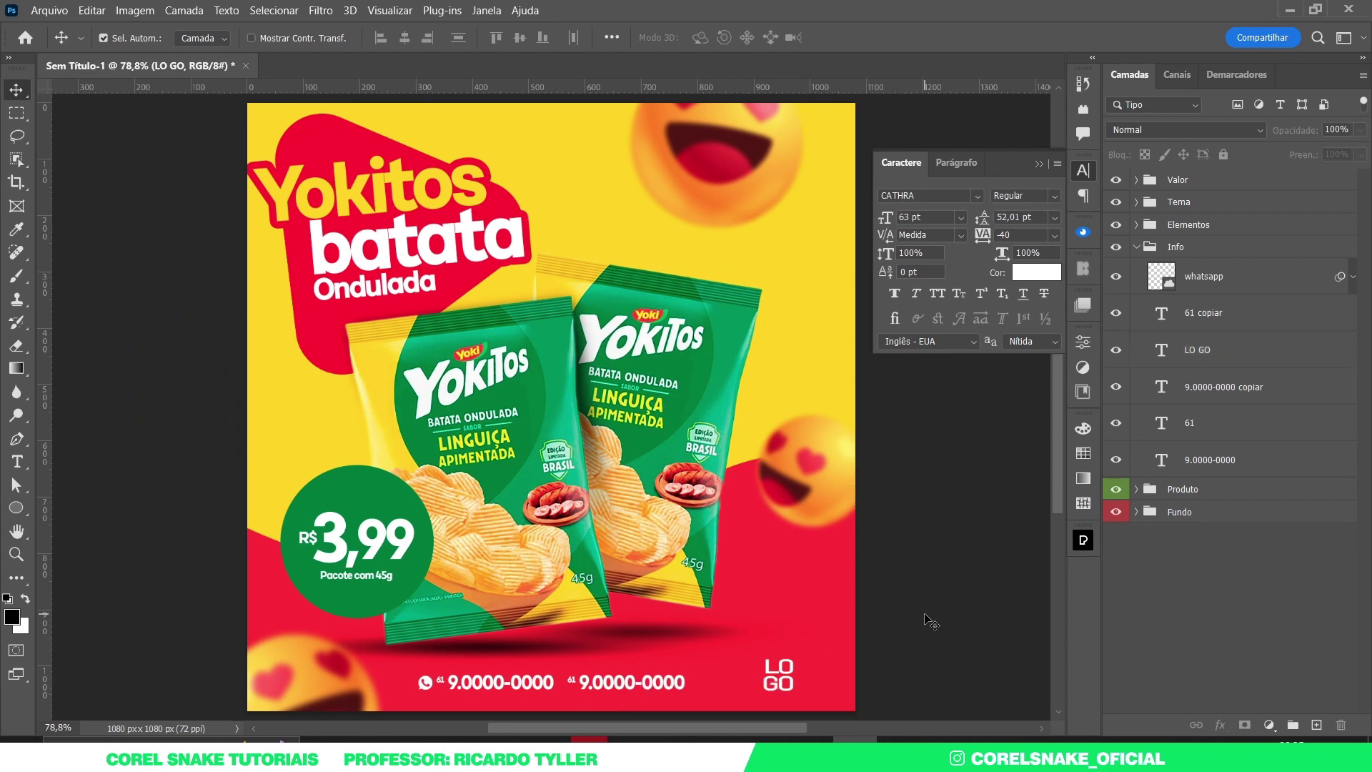
pyautogui.click(784, 672)
pyautogui.hotkey('shift', 'Left')
pyautogui.hotkey('shift', 'Left')
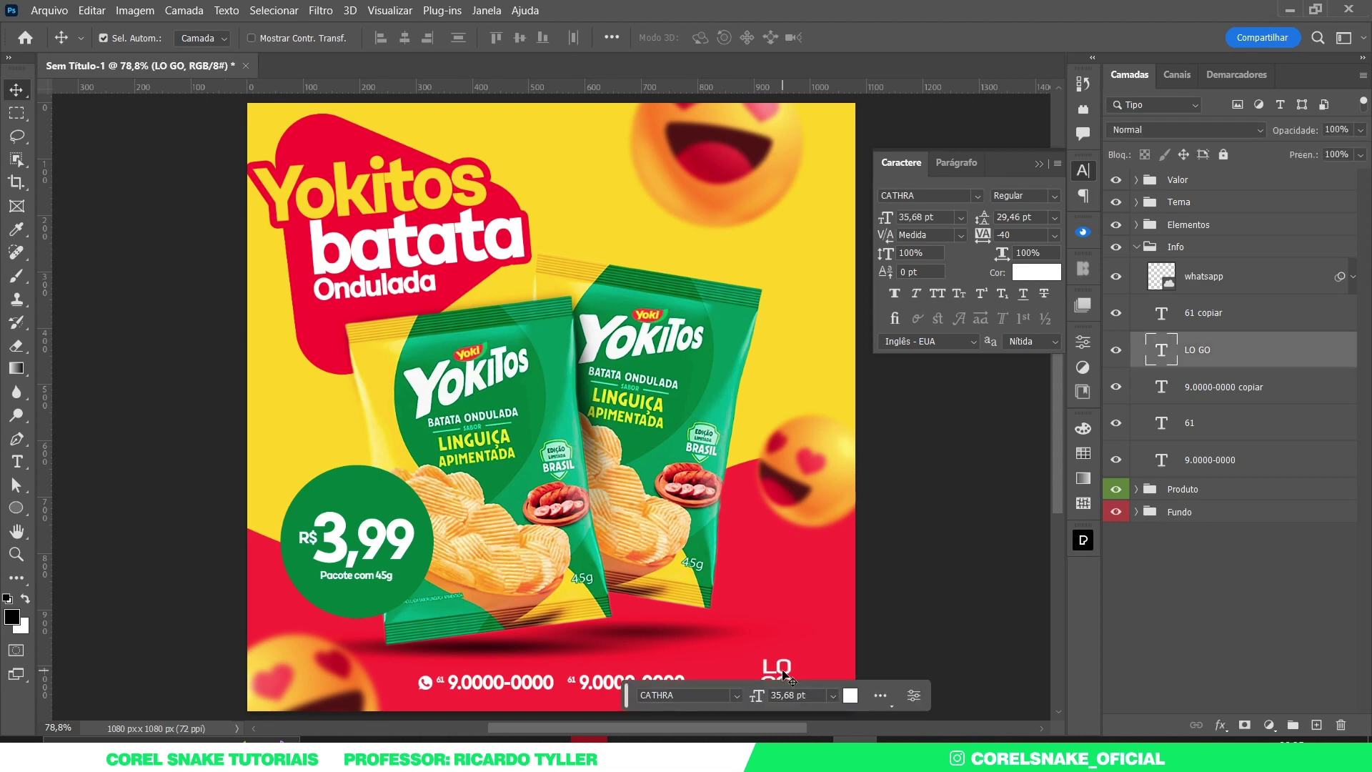
pyautogui.hotkey('shift', 'Left')
pyautogui.click(935, 617)
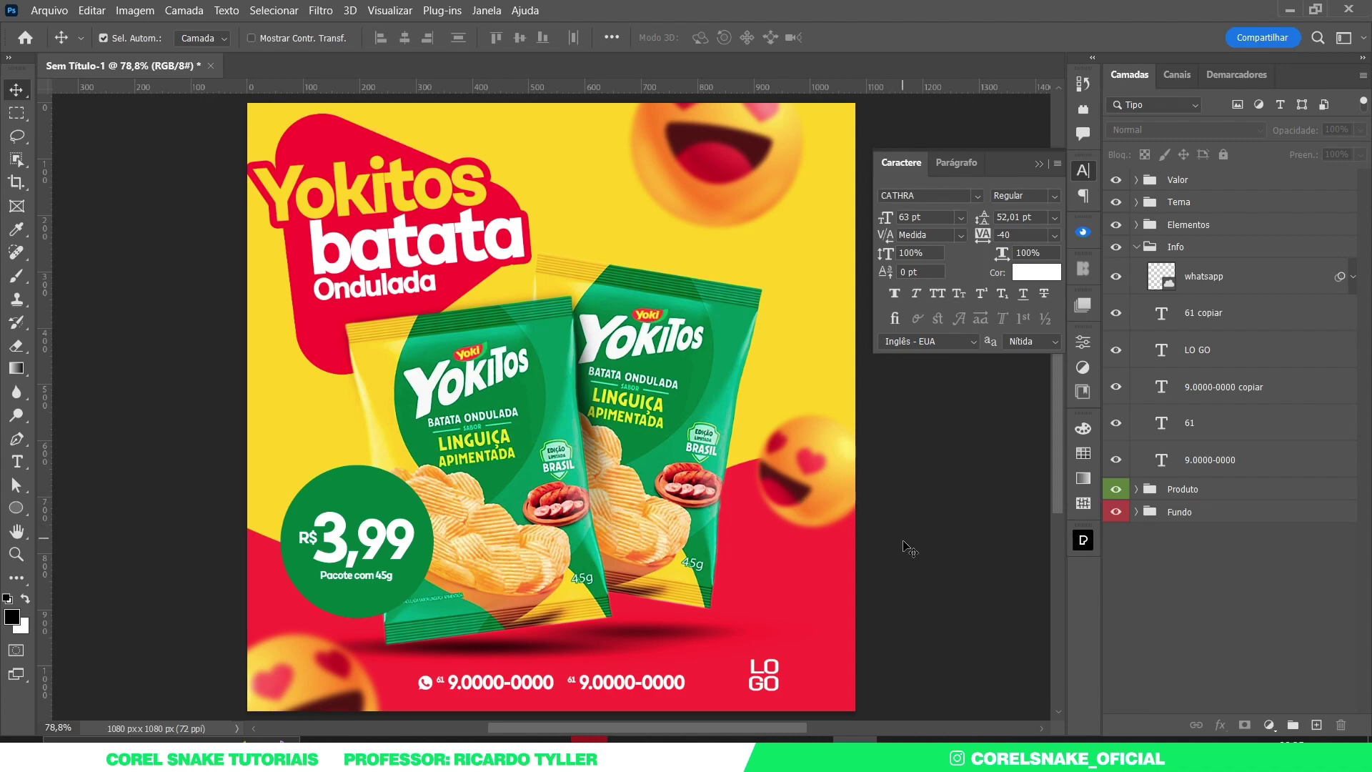
pyautogui.click(1136, 246)
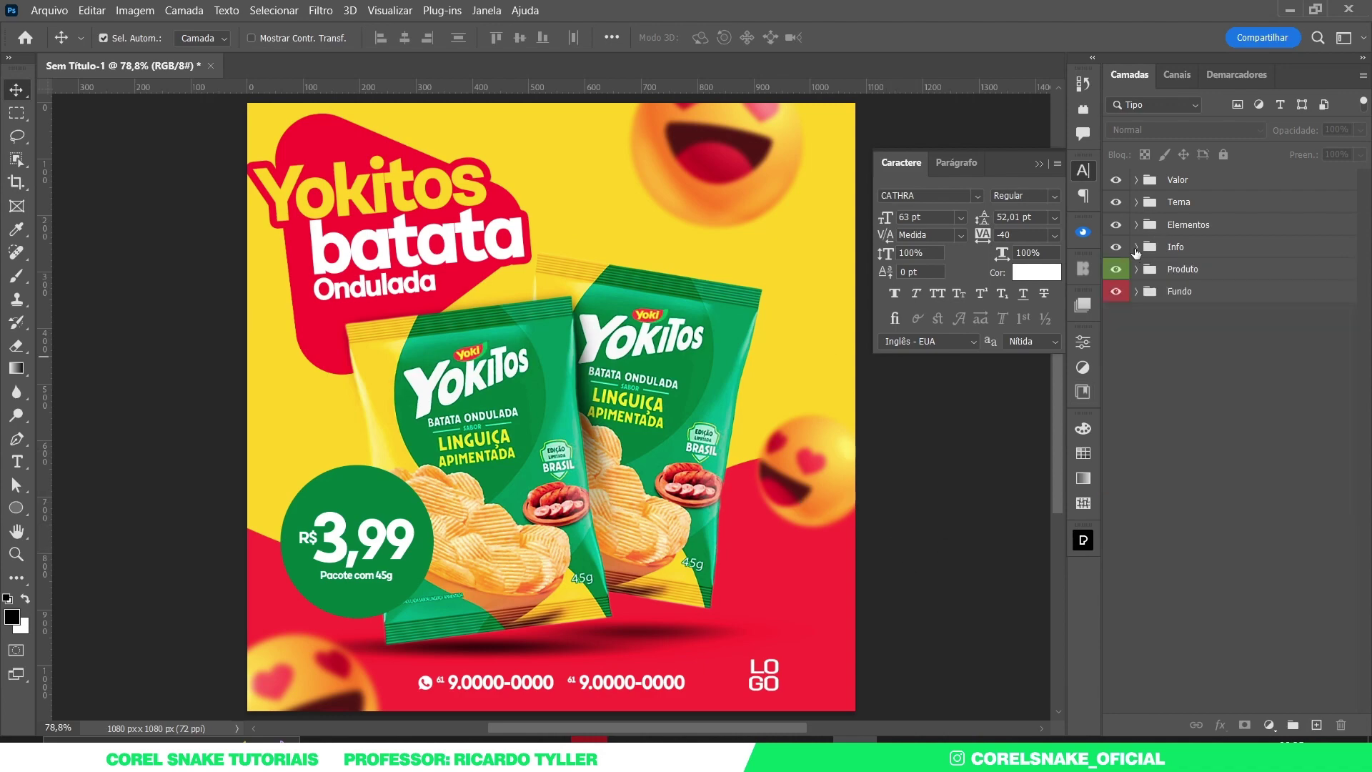
pyautogui.click(1083, 171)
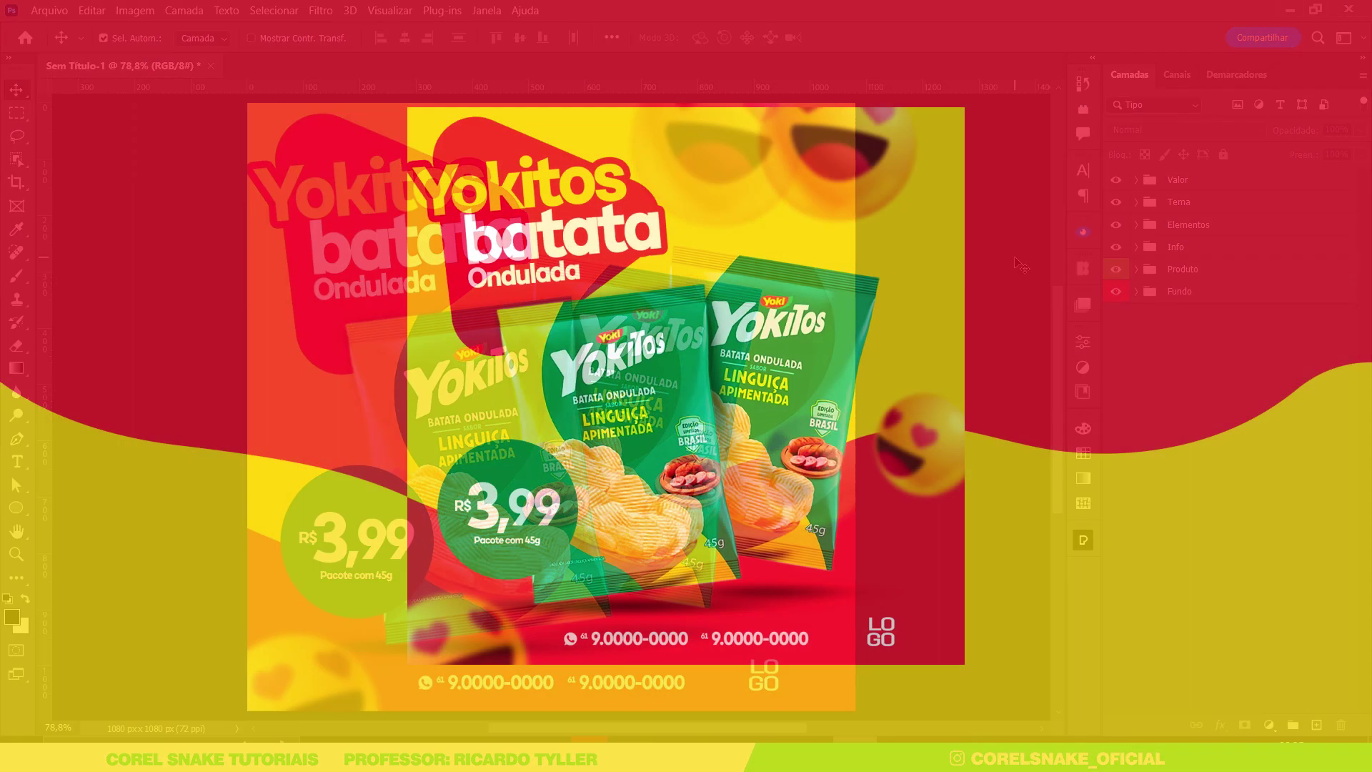